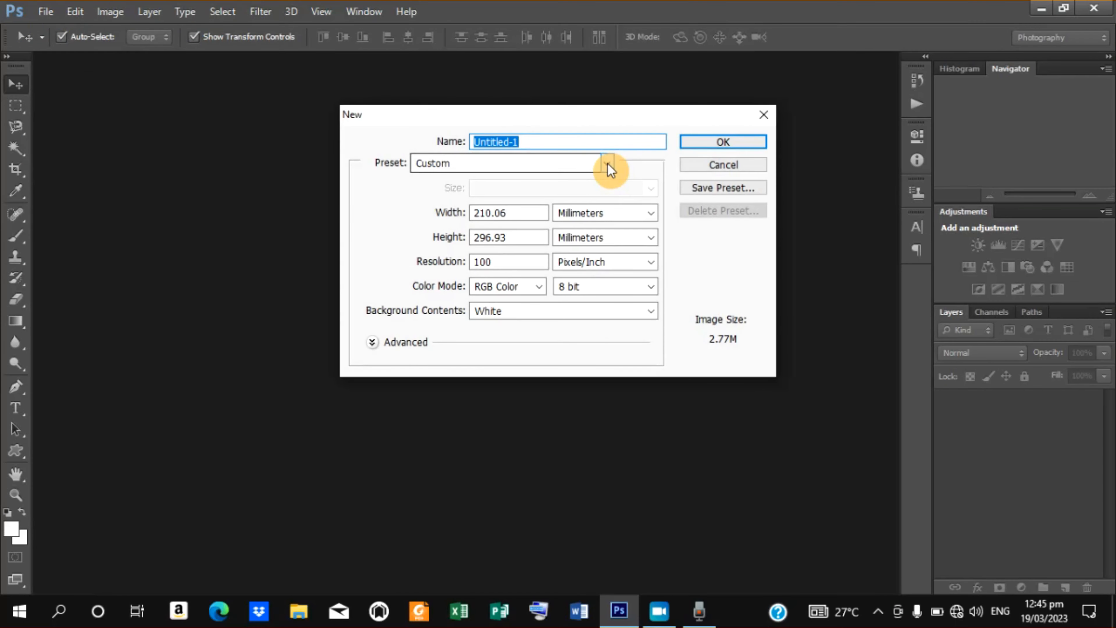
# Set the new document preset to International Paper with A4 size.
pyautogui.click(608, 164)
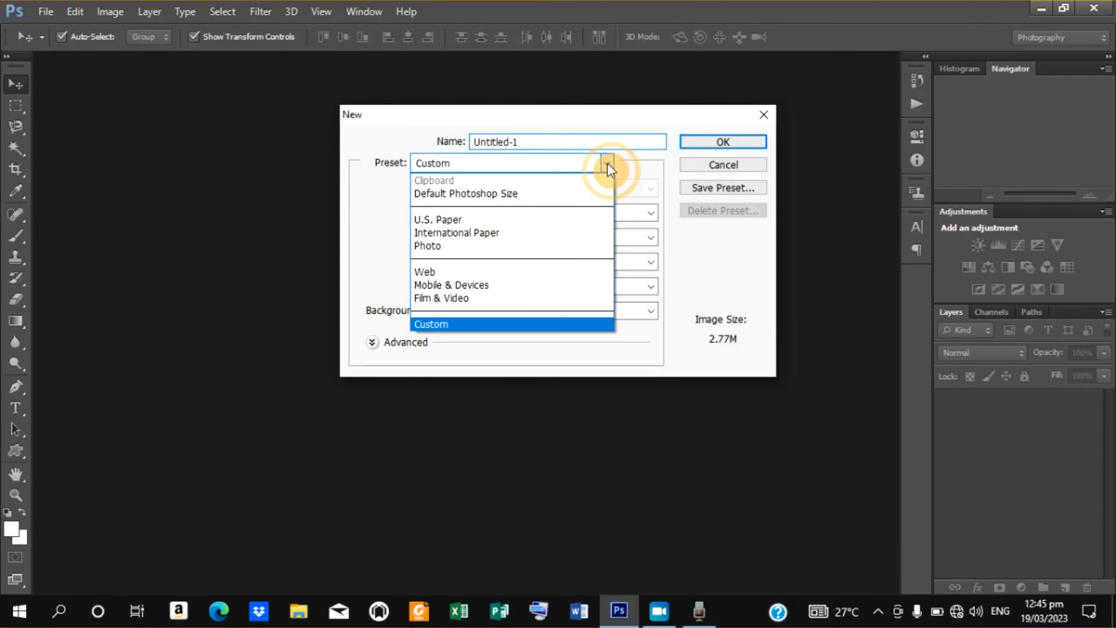
pyautogui.click(505, 233)
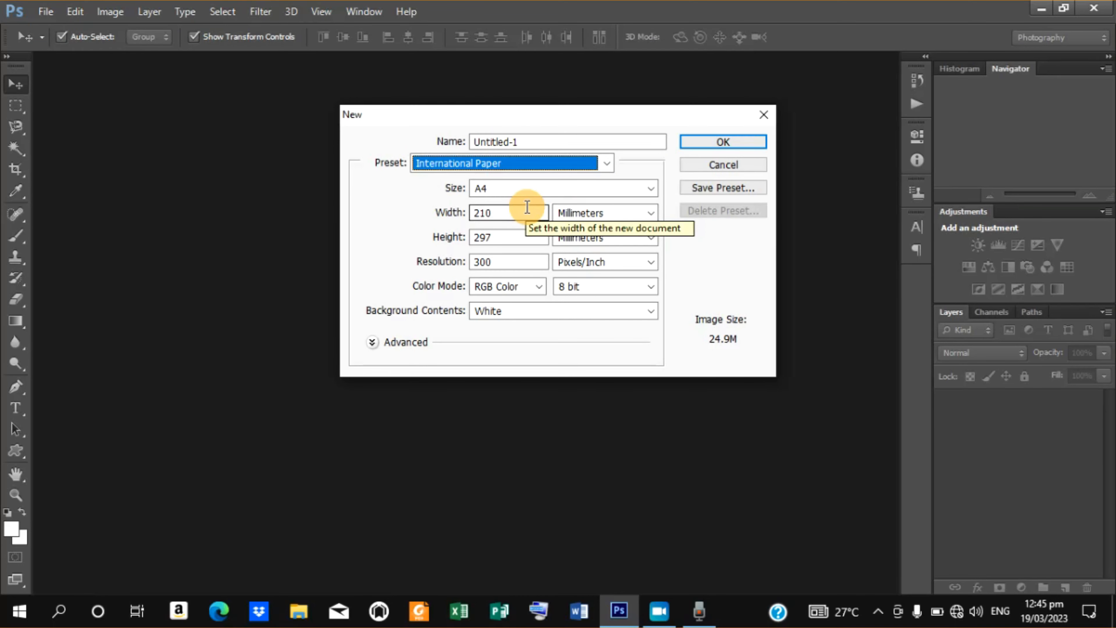
pyautogui.click(652, 189)
pyautogui.click(503, 203)
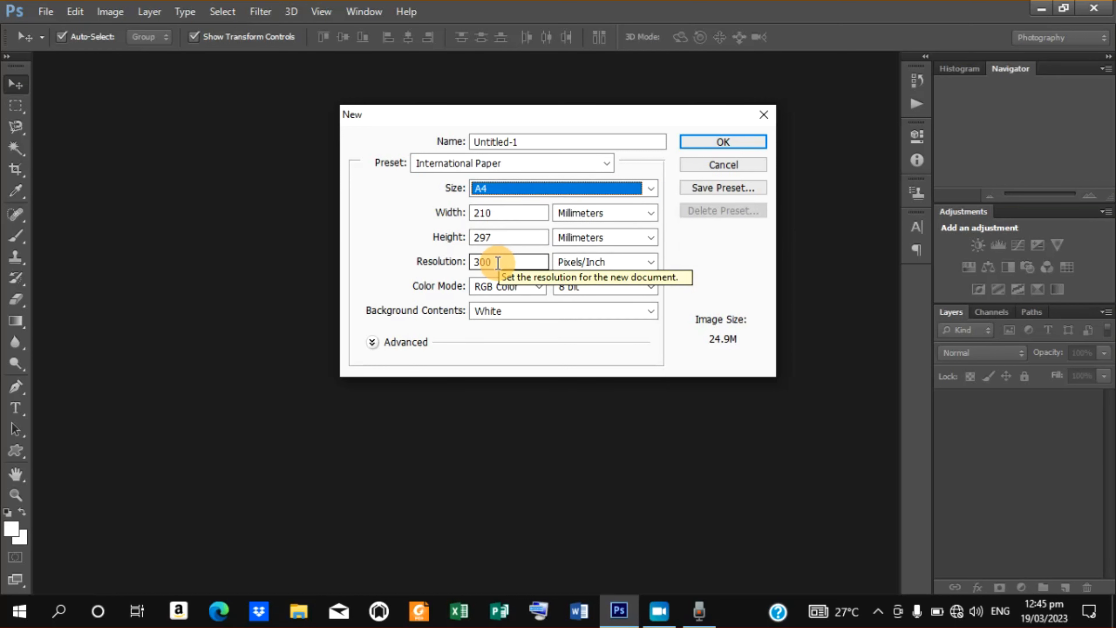
# Set the resolution to 100 pixels/inch and the color mode to CMYK Color, and create the document.
pyautogui.moveTo(498, 262); pyautogui.dragTo(378, 260)
pyautogui.write('1')
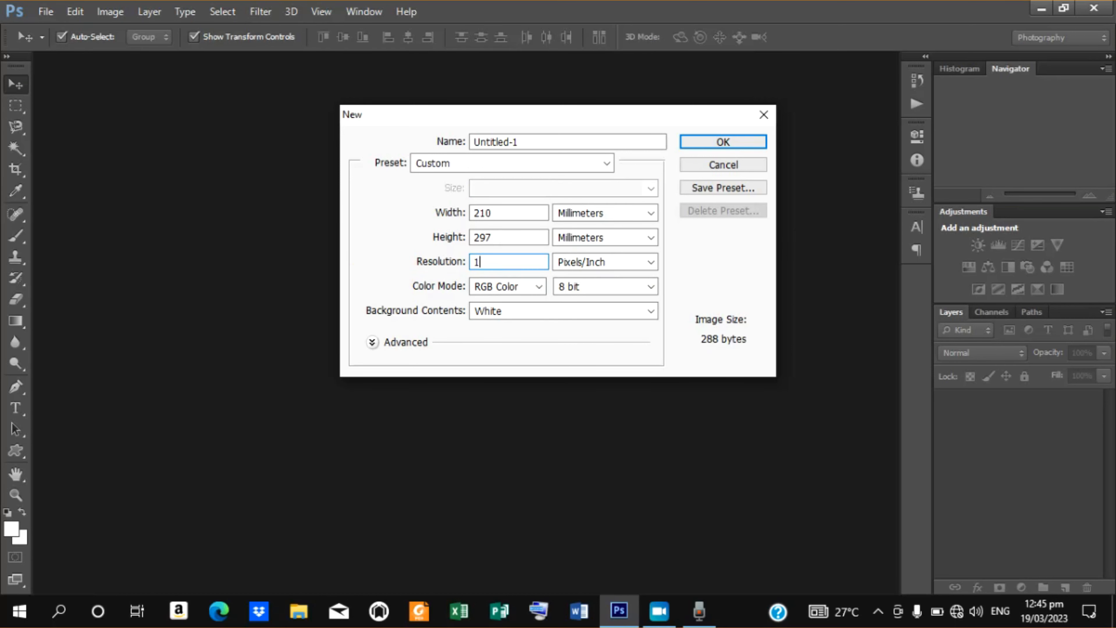
pyautogui.write('00')
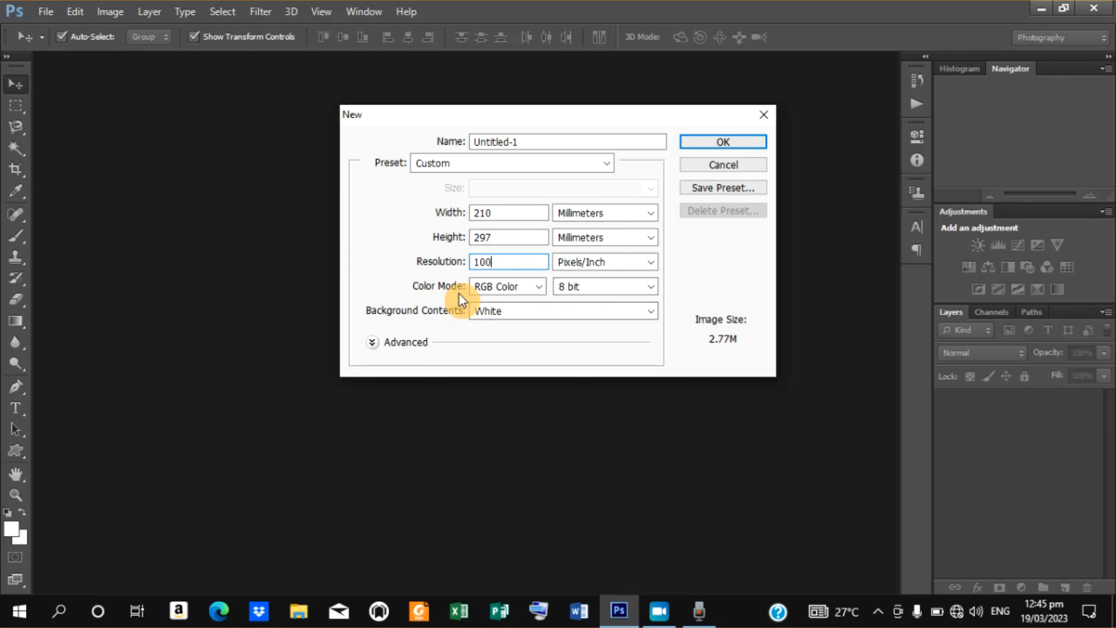
pyautogui.click(535, 289)
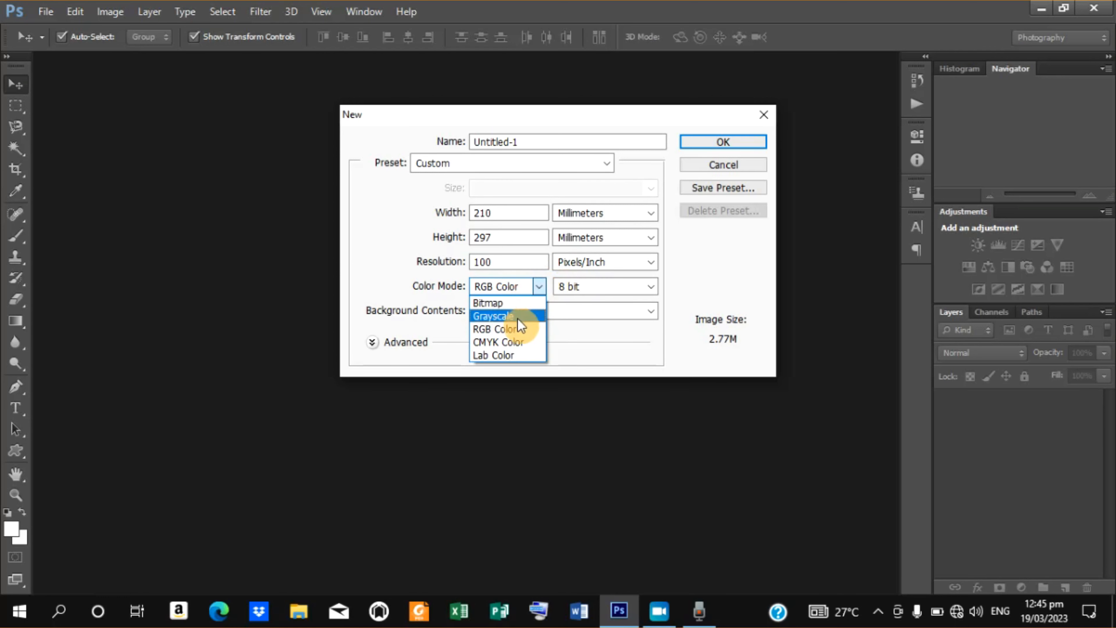
pyautogui.click(512, 337)
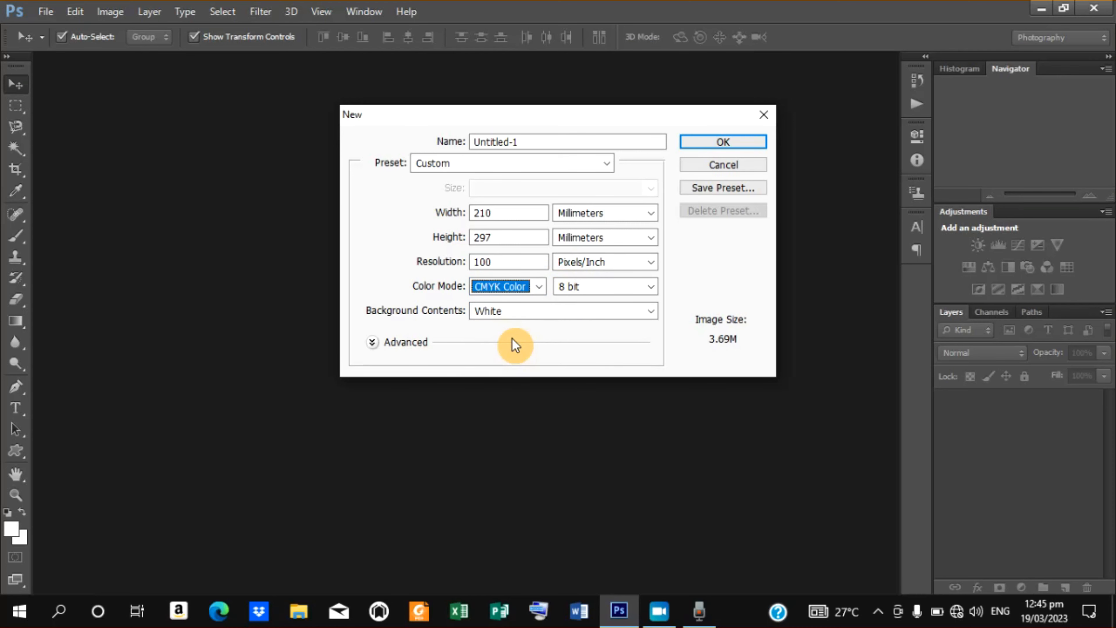
pyautogui.click(709, 144)
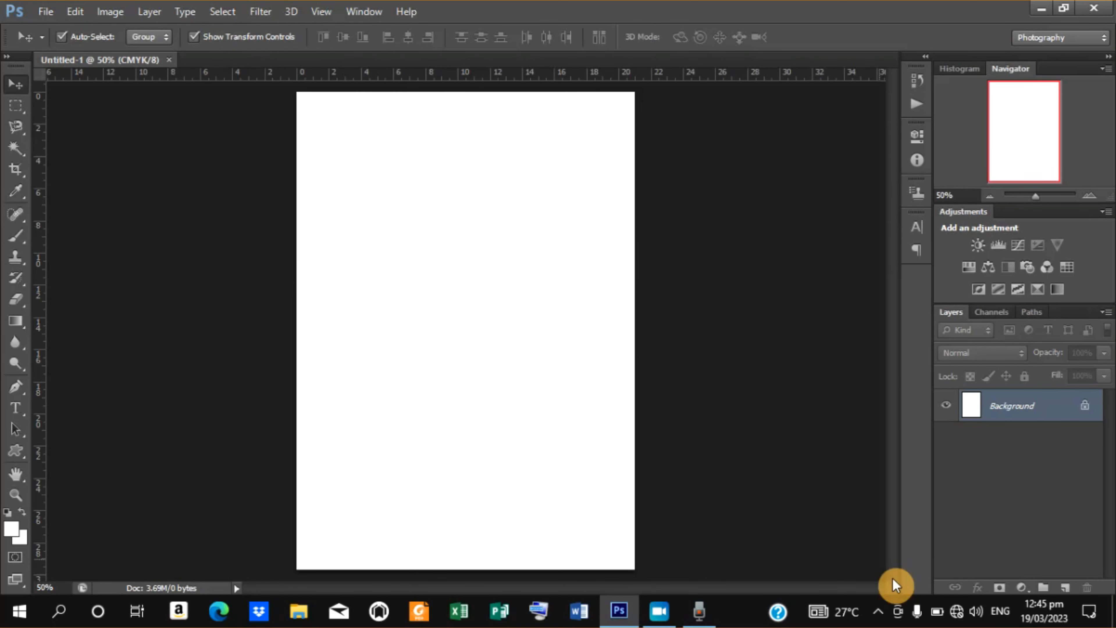
# Add a layer mask to the layer and apply a Color Overlay layer style to it.
pyautogui.click(1000, 588)
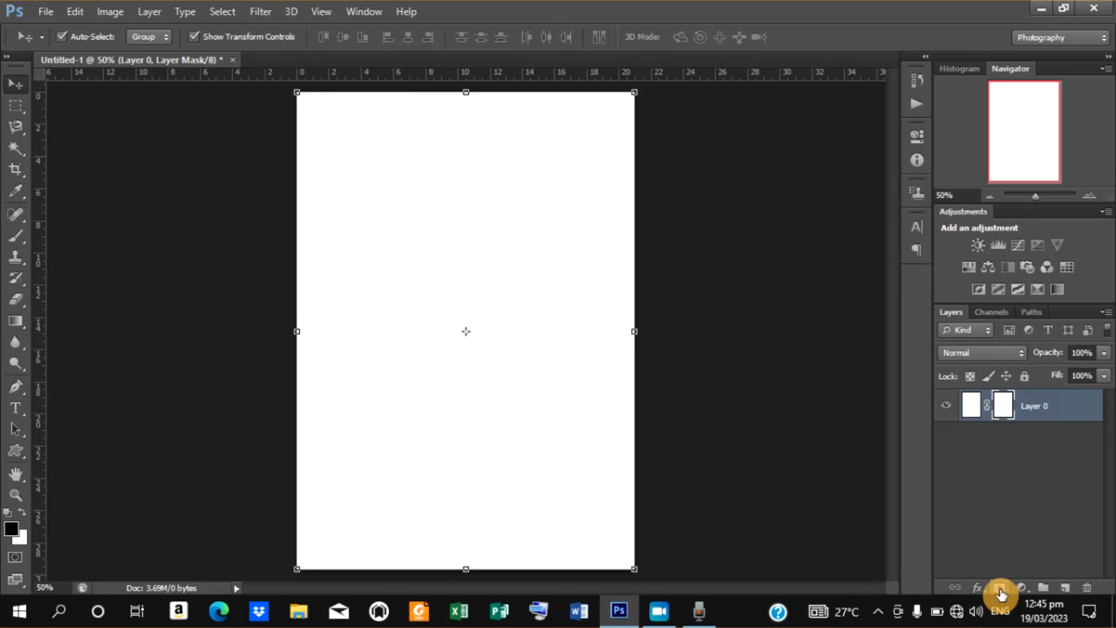
pyautogui.click(979, 589)
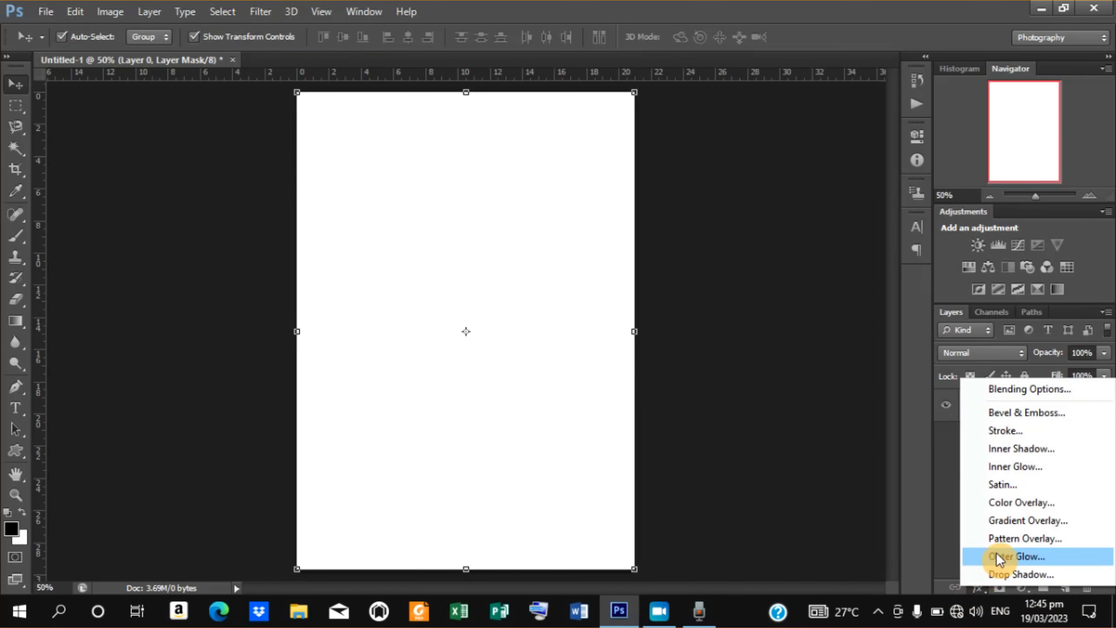
pyautogui.click(1029, 508)
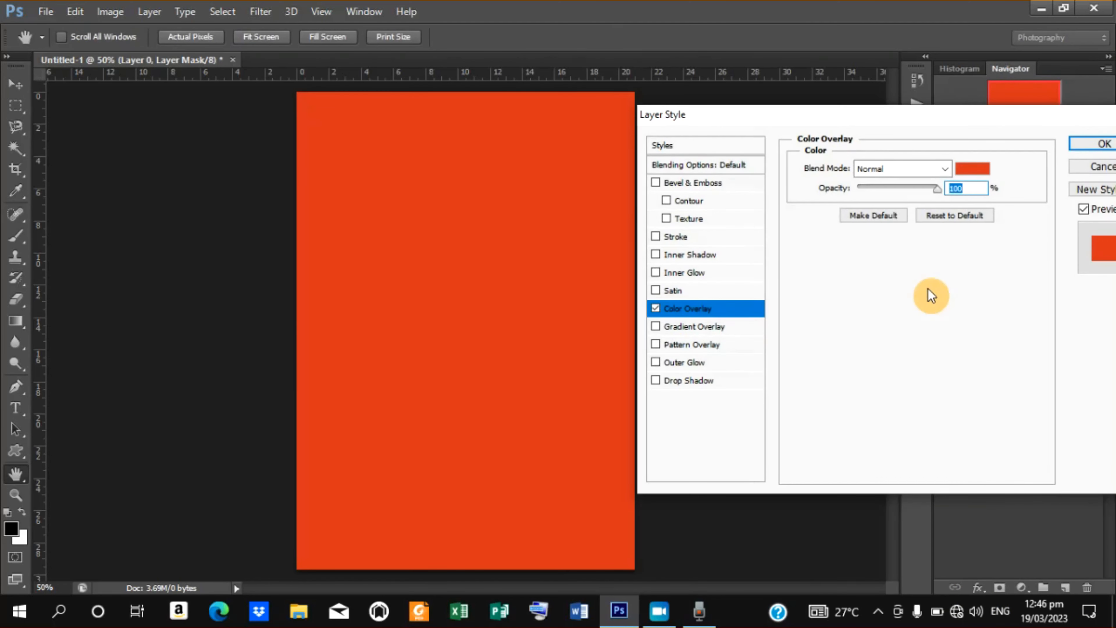
pyautogui.click(969, 171)
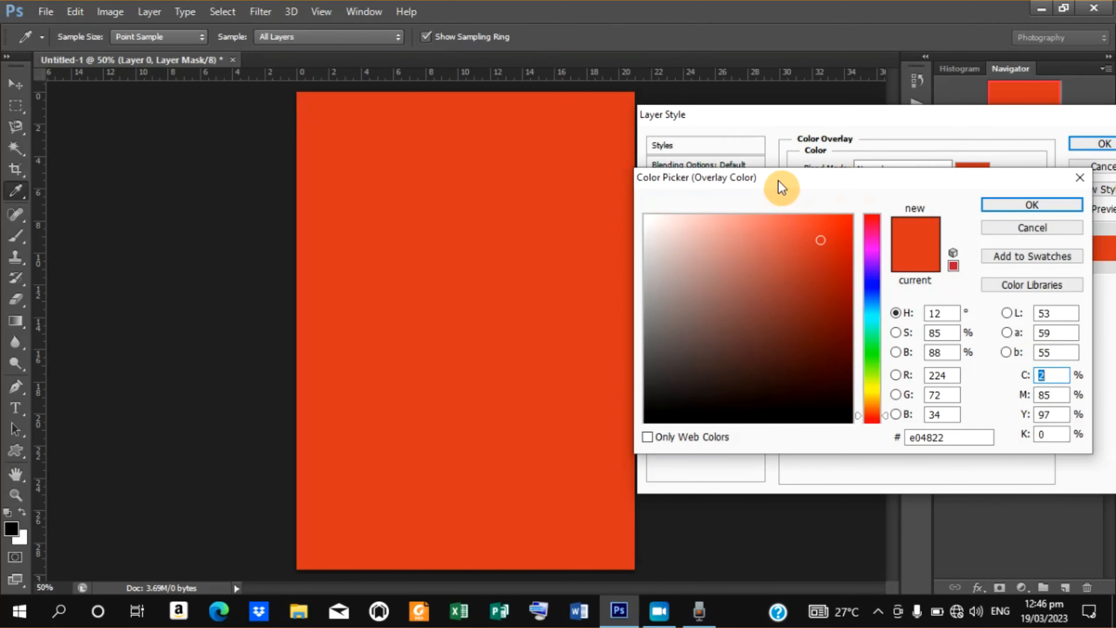
pyautogui.moveTo(778, 179); pyautogui.dragTo(796, 253)
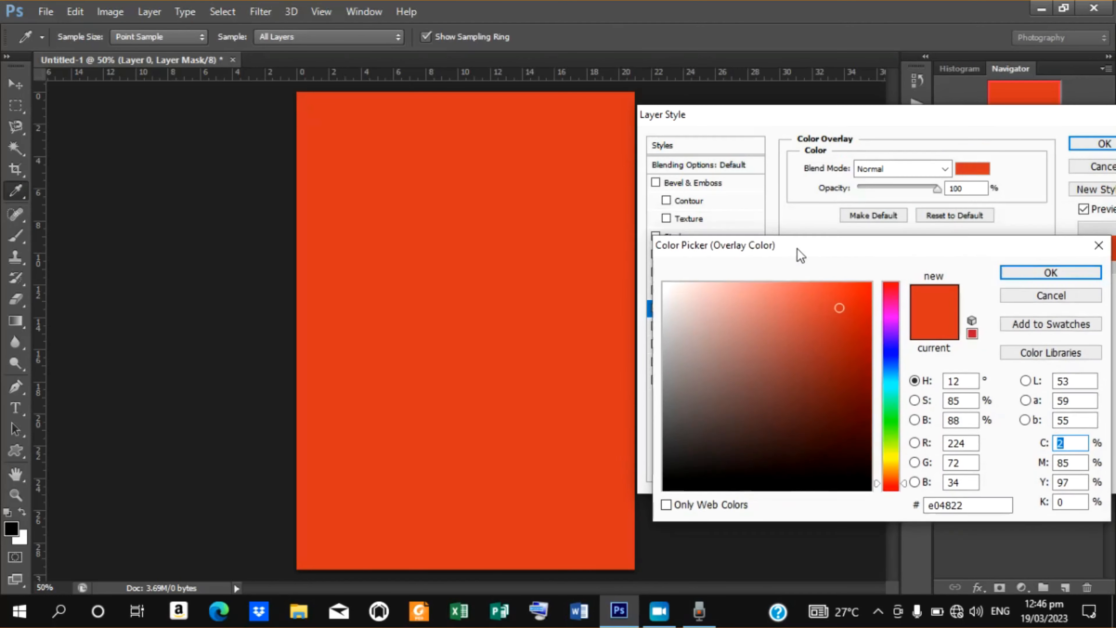
pyautogui.click(1046, 302)
pyautogui.click(973, 189)
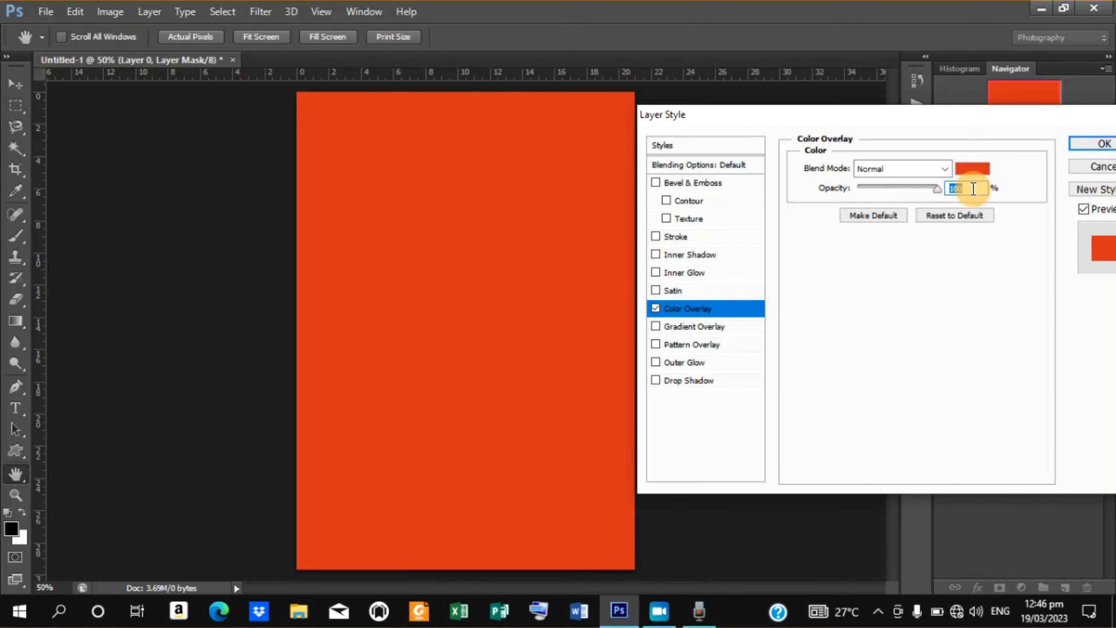
# Set the Color Overlay color to dark red a22000 and apply the layer style.
pyautogui.click(972, 172)
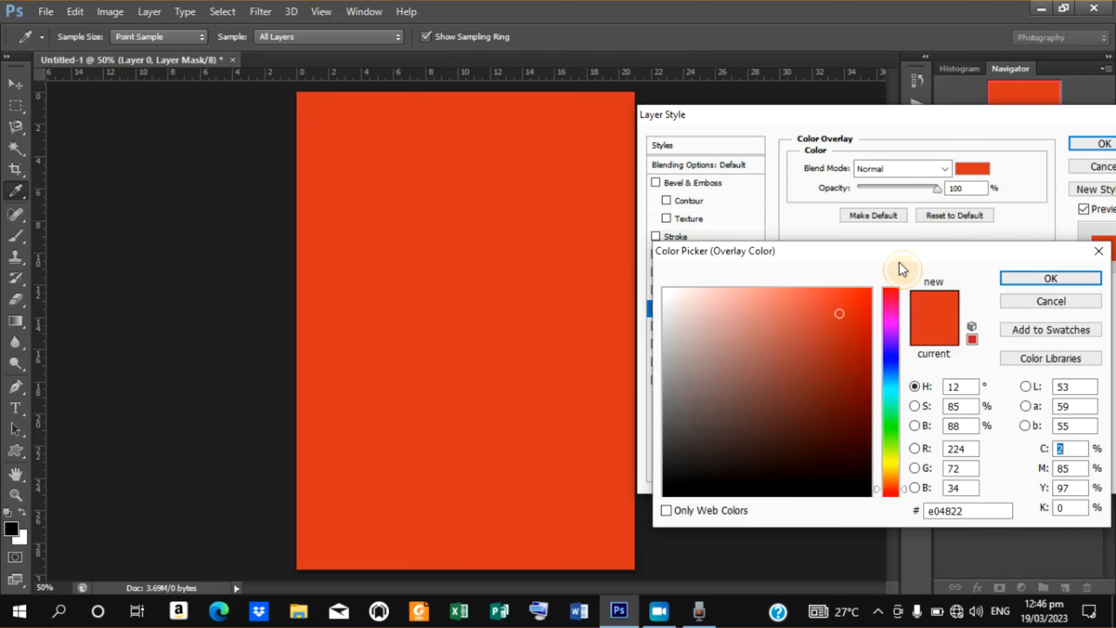
pyautogui.moveTo(873, 255); pyautogui.dragTo(874, 146)
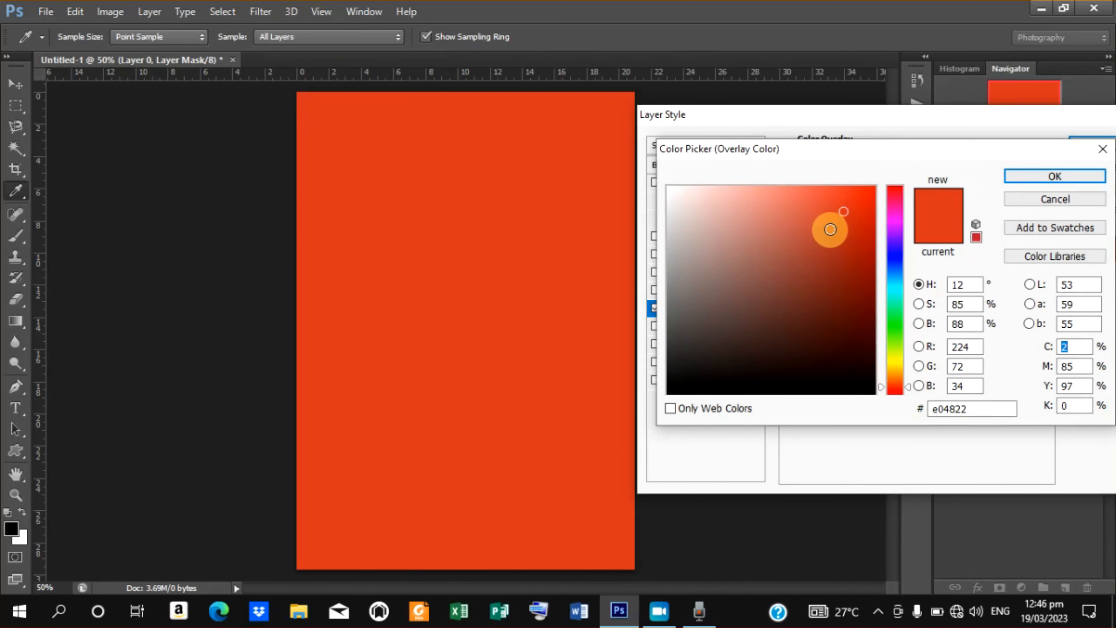
pyautogui.moveTo(867, 234); pyautogui.dragTo(881, 273)
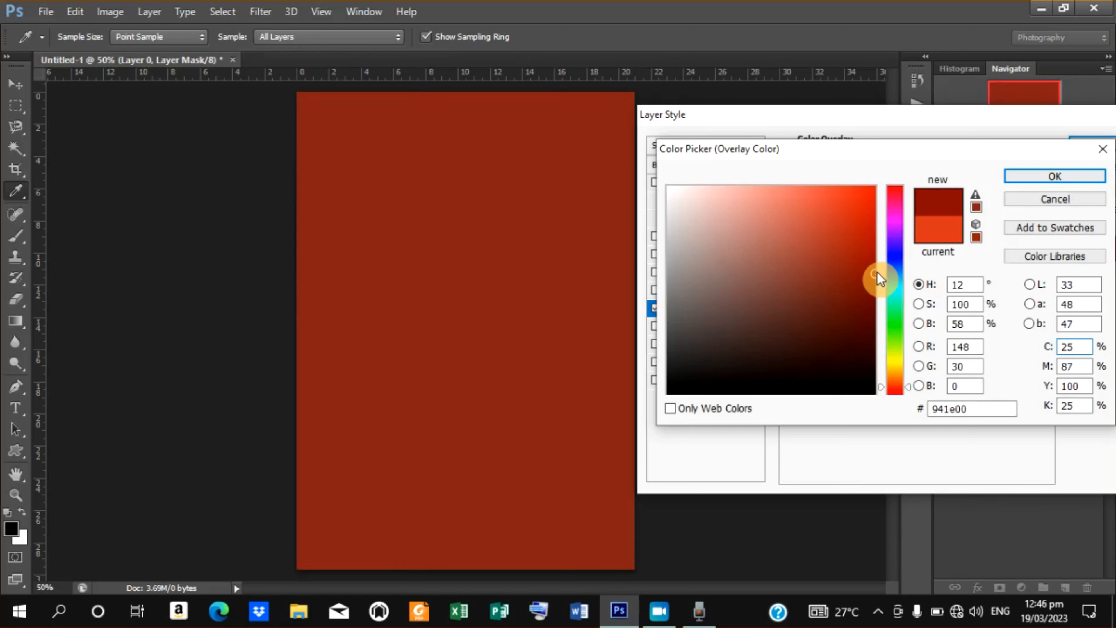
pyautogui.click(873, 264)
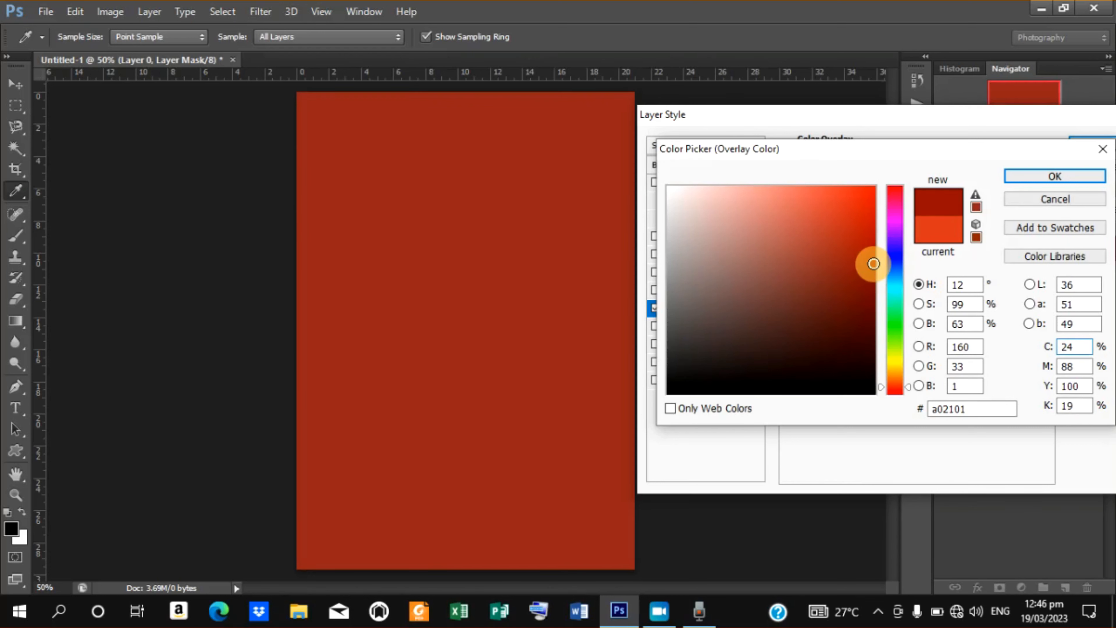
pyautogui.moveTo(873, 264); pyautogui.dragTo(884, 268)
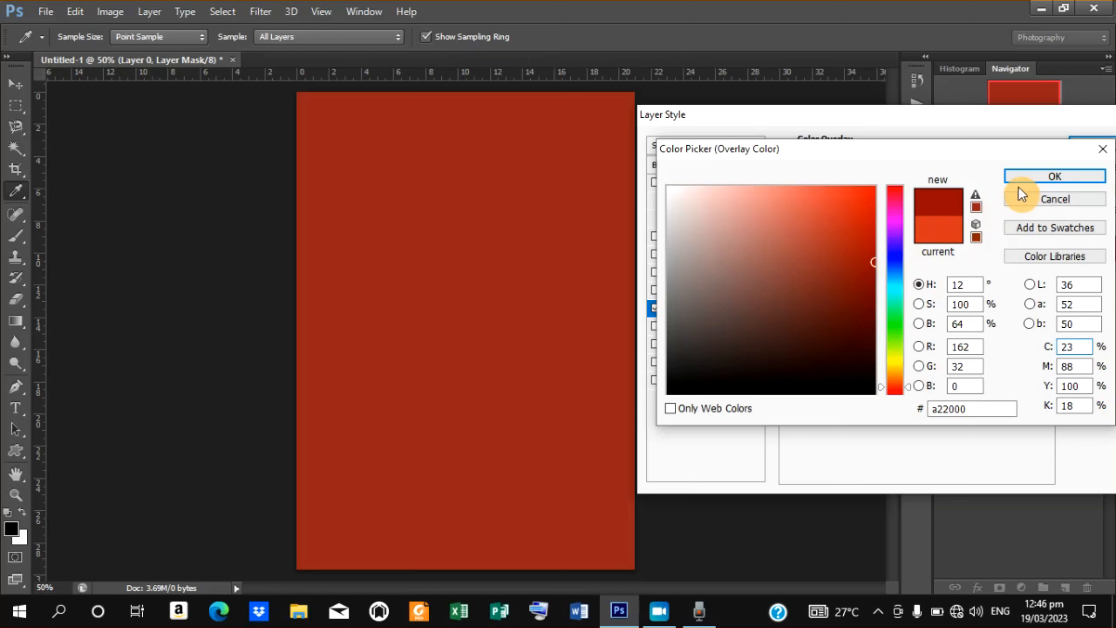
pyautogui.click(1029, 177)
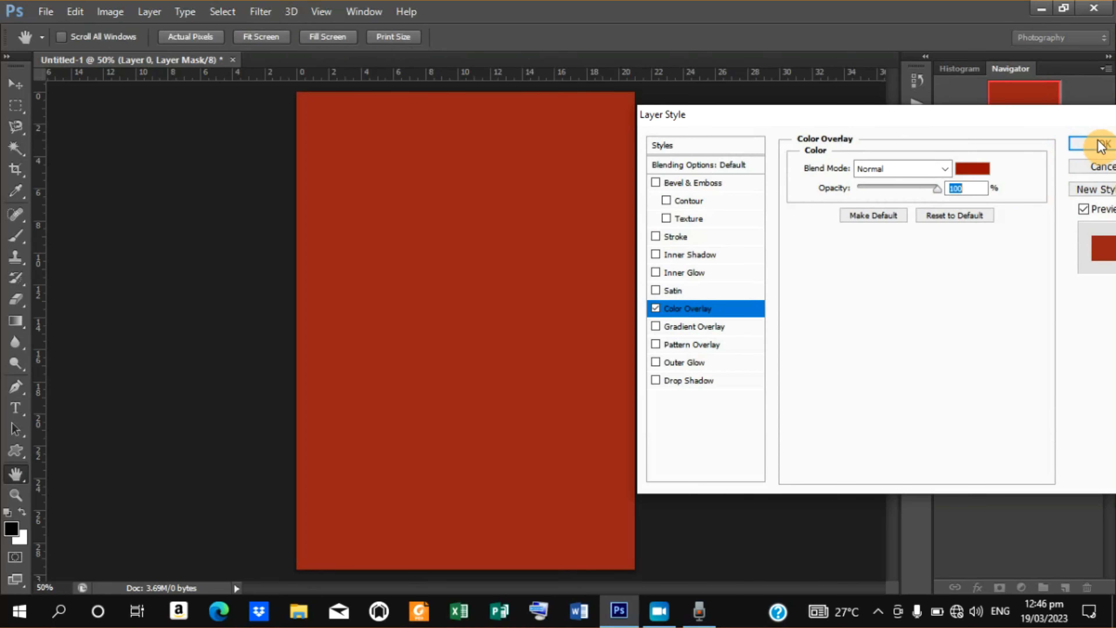
pyautogui.click(1101, 149)
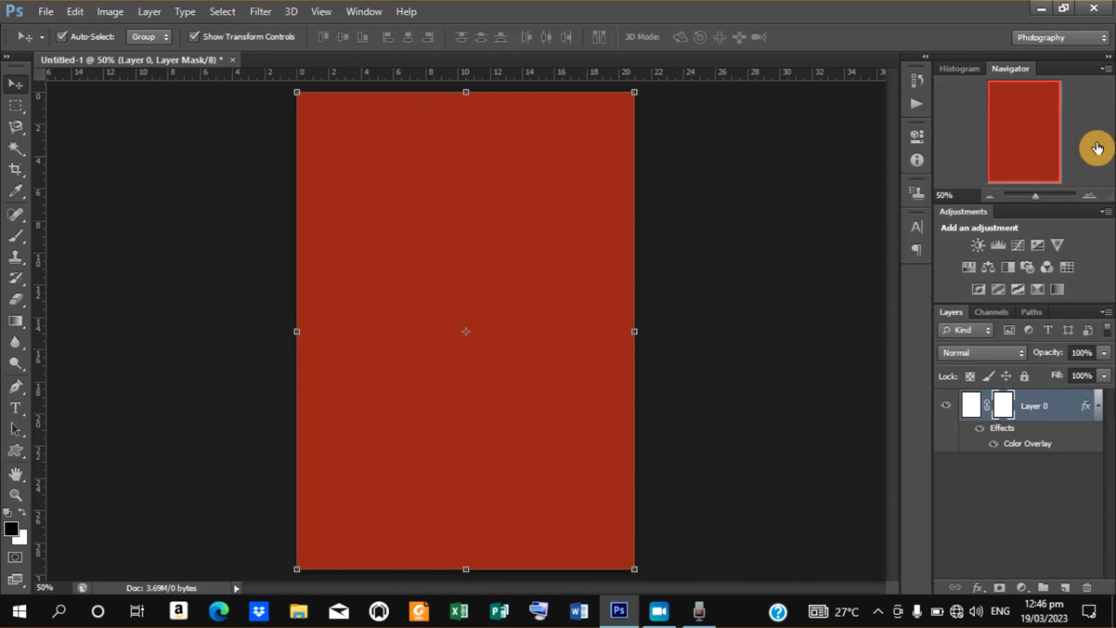
# Lock the layer and place the png-transparent-green-background-texture image into the document.
pyautogui.click(1024, 376)
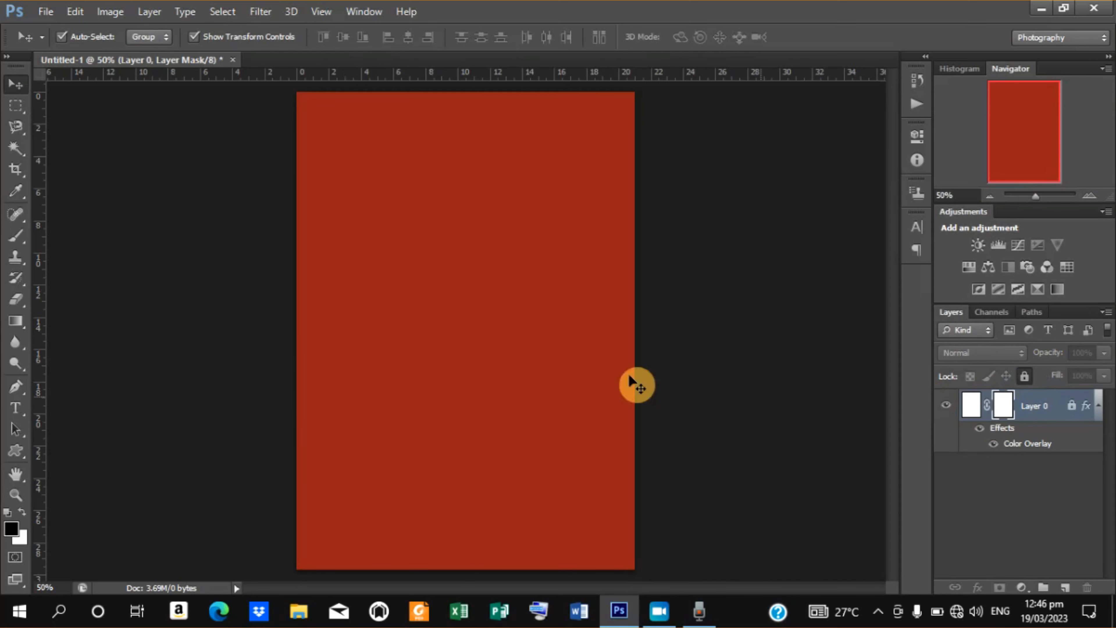
pyautogui.click(46, 12)
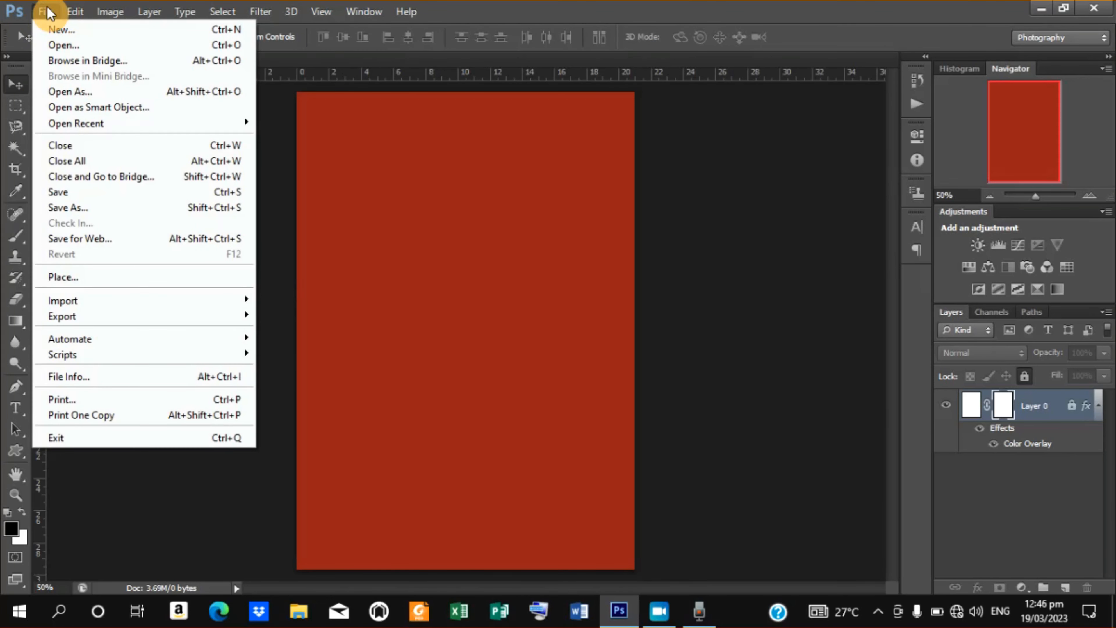
pyautogui.click(100, 278)
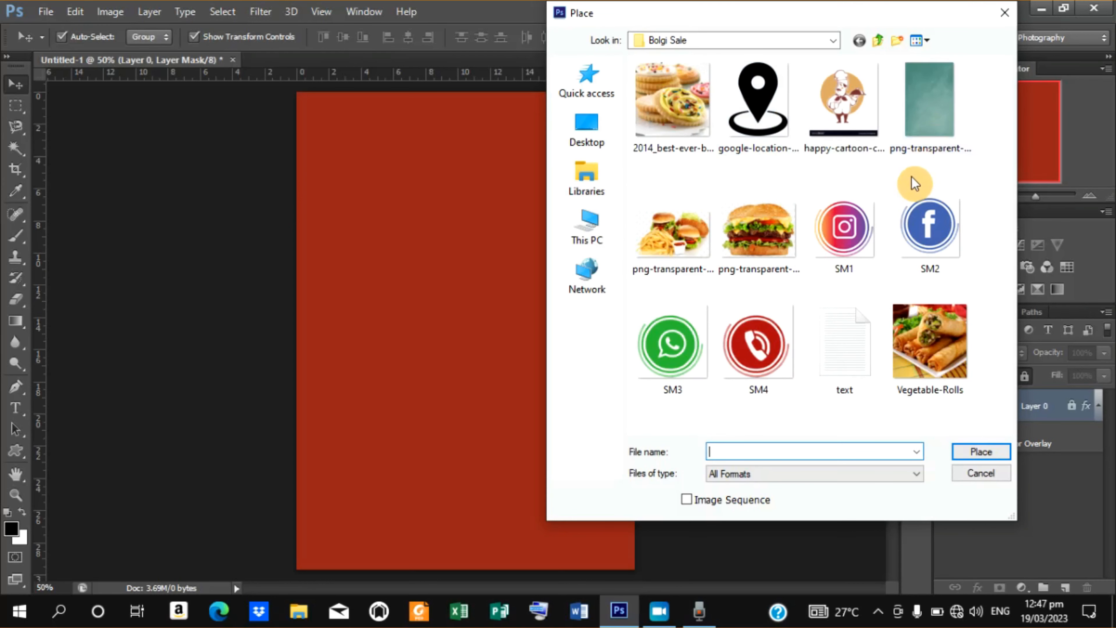
pyautogui.click(925, 105)
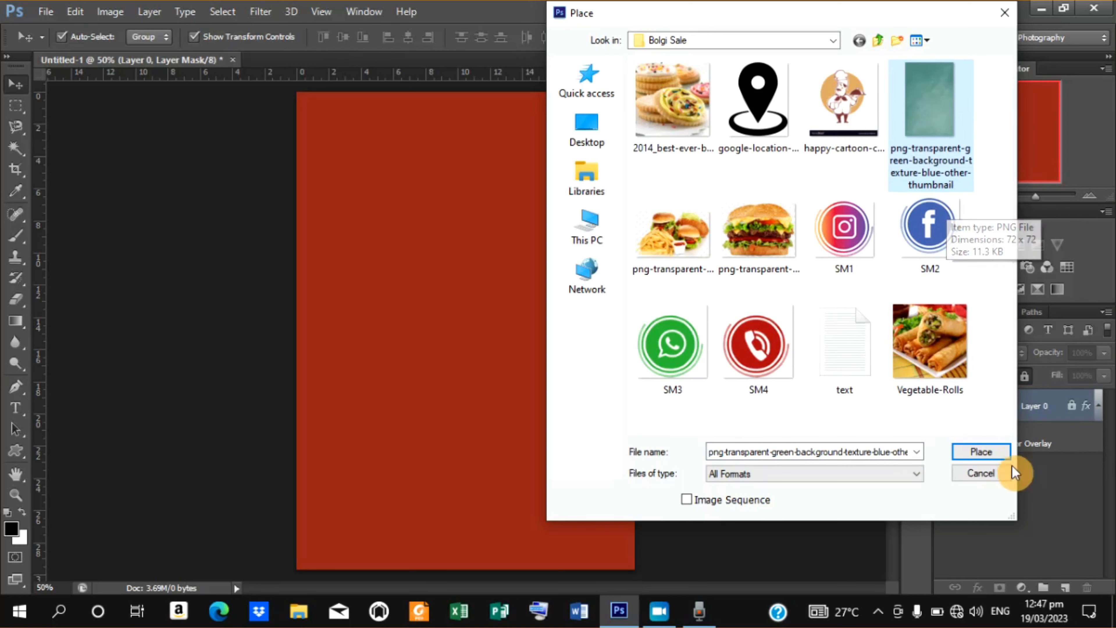
pyautogui.click(977, 447)
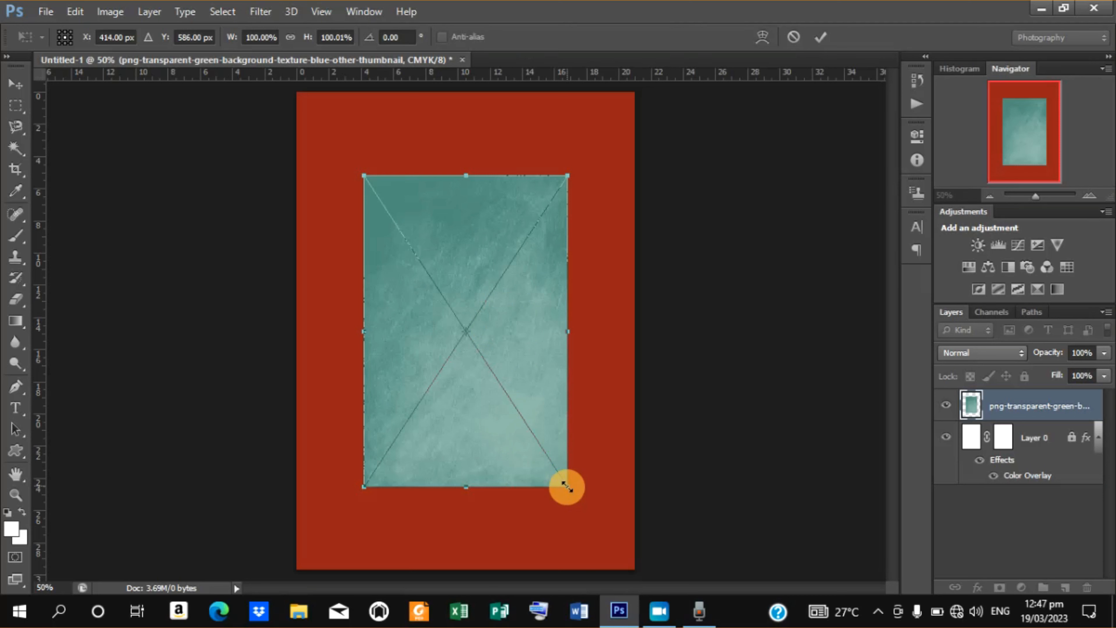
# Scale the placed texture up to about 176% so it covers the whole page, and commit the transform.
pyautogui.moveTo(566, 486); pyautogui.dragTo(658, 593)
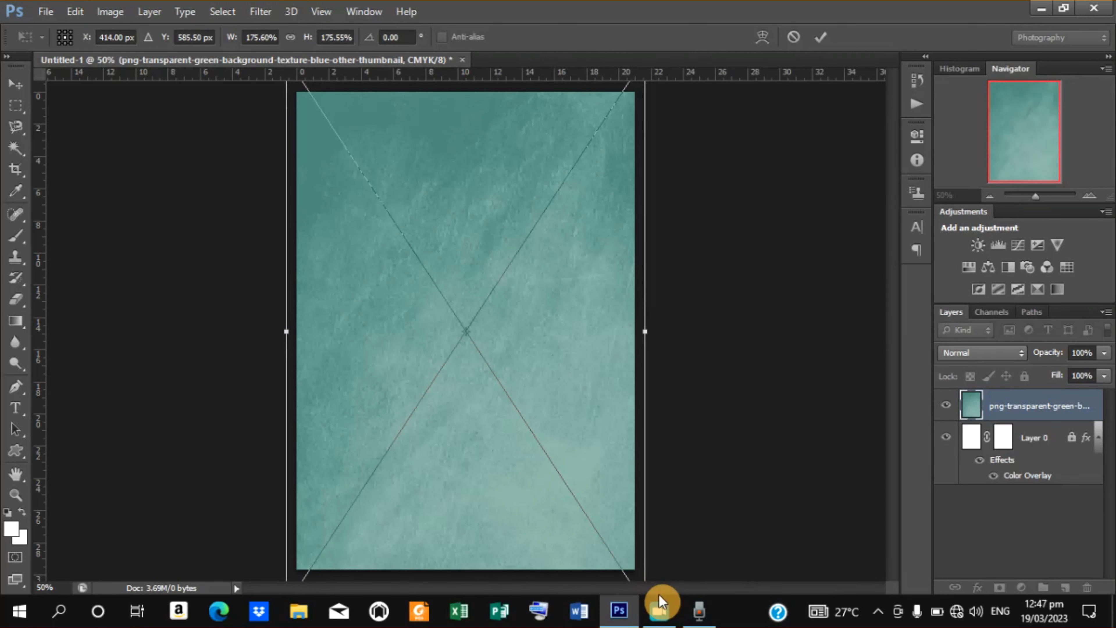
pyautogui.click(821, 37)
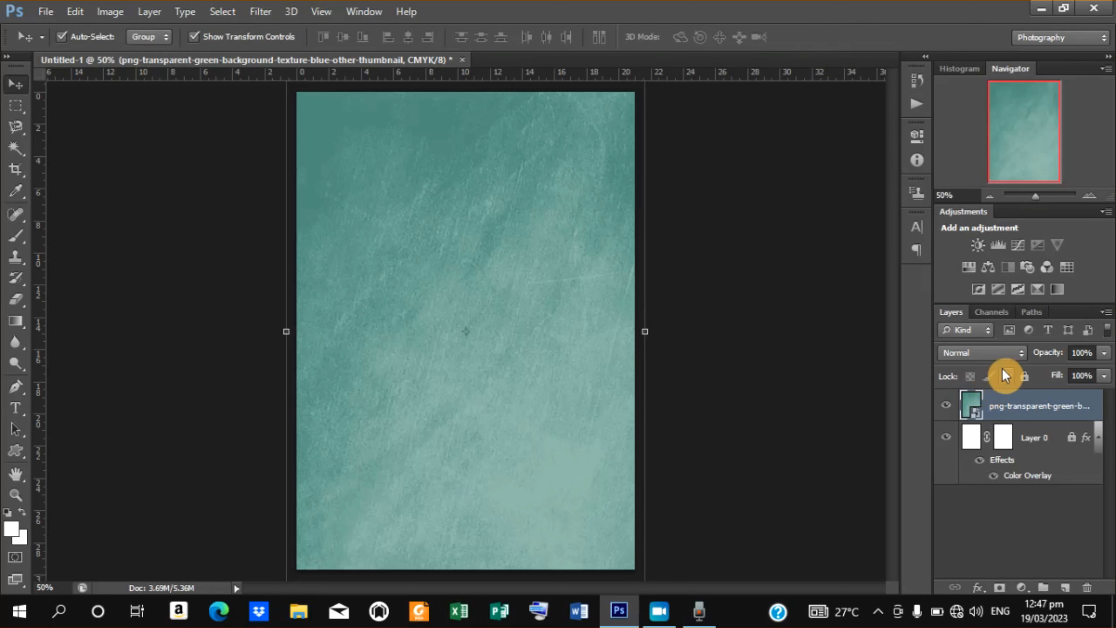
# Set the texture layer's blend mode to Overlay.
pyautogui.click(1020, 357)
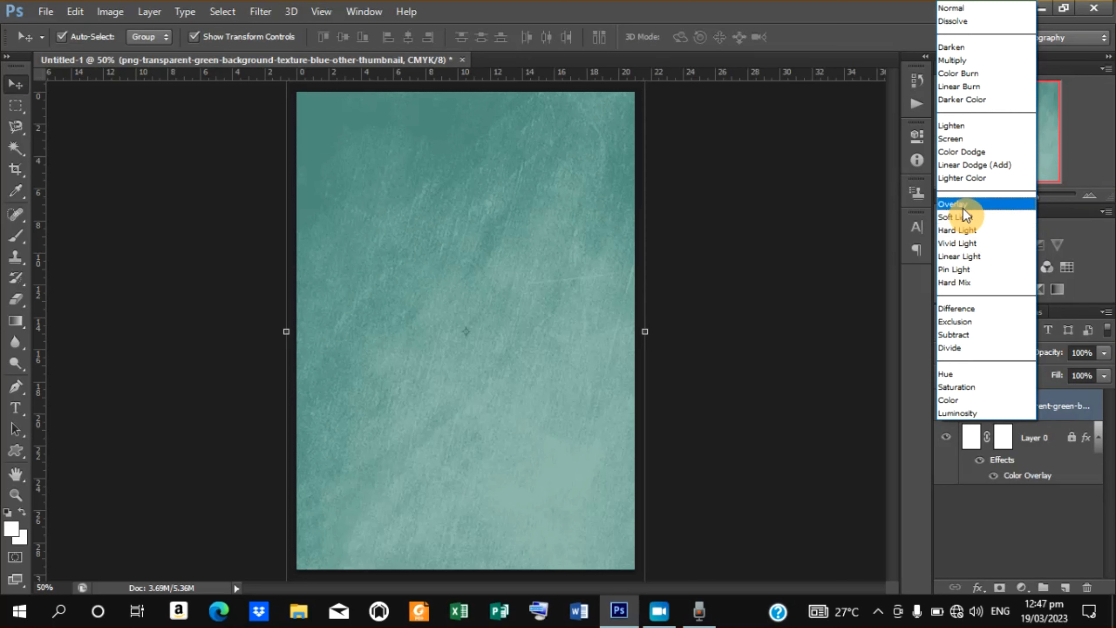
pyautogui.click(830, 271)
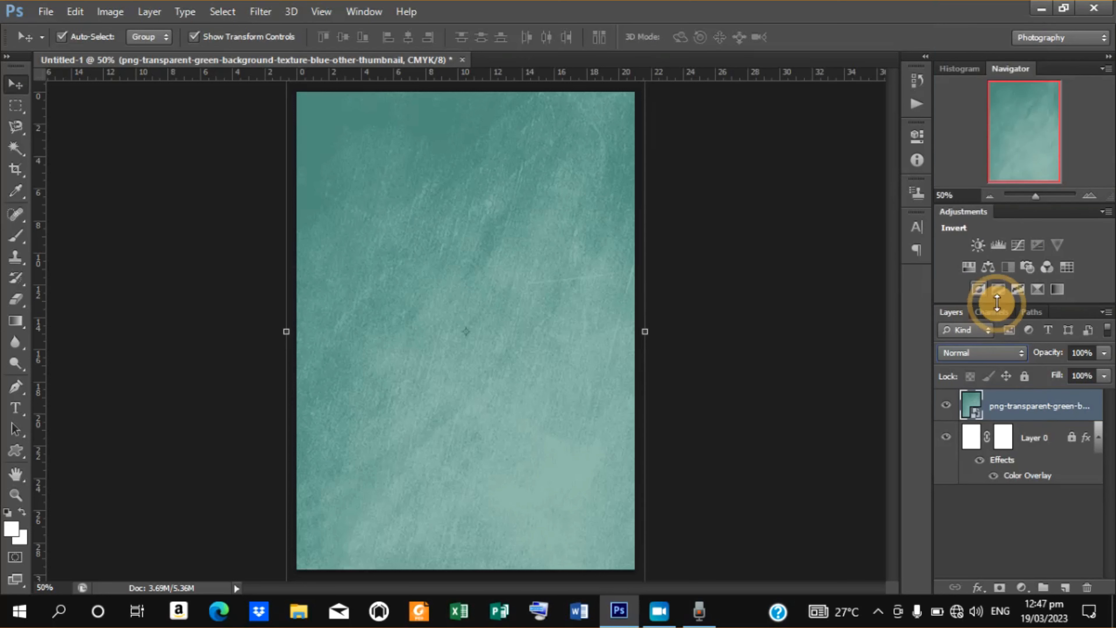
pyautogui.click(1021, 355)
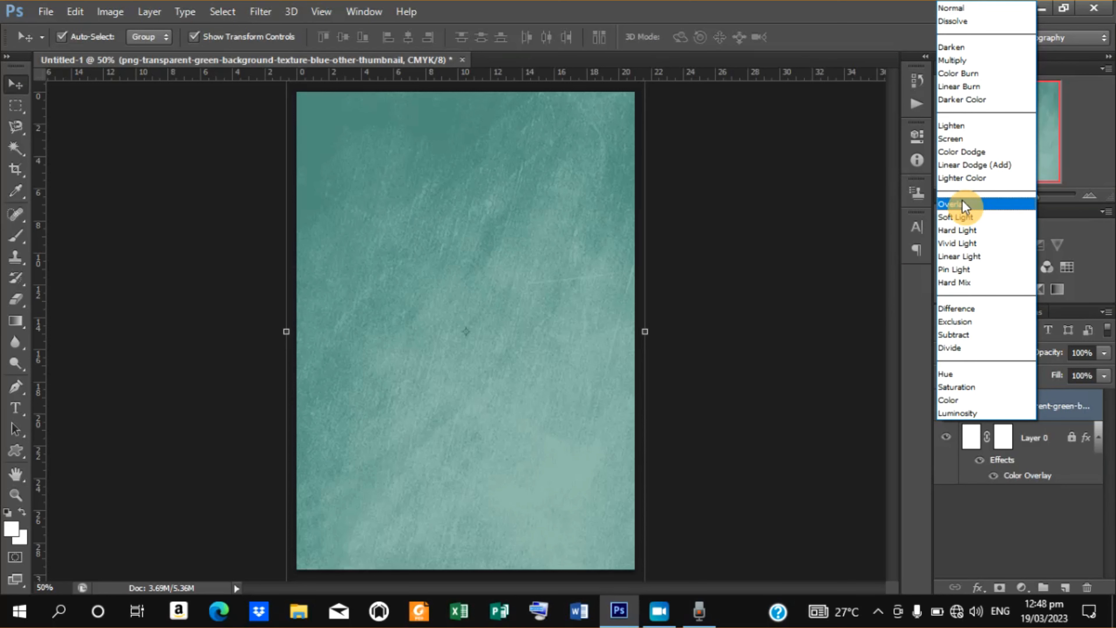
pyautogui.click(962, 203)
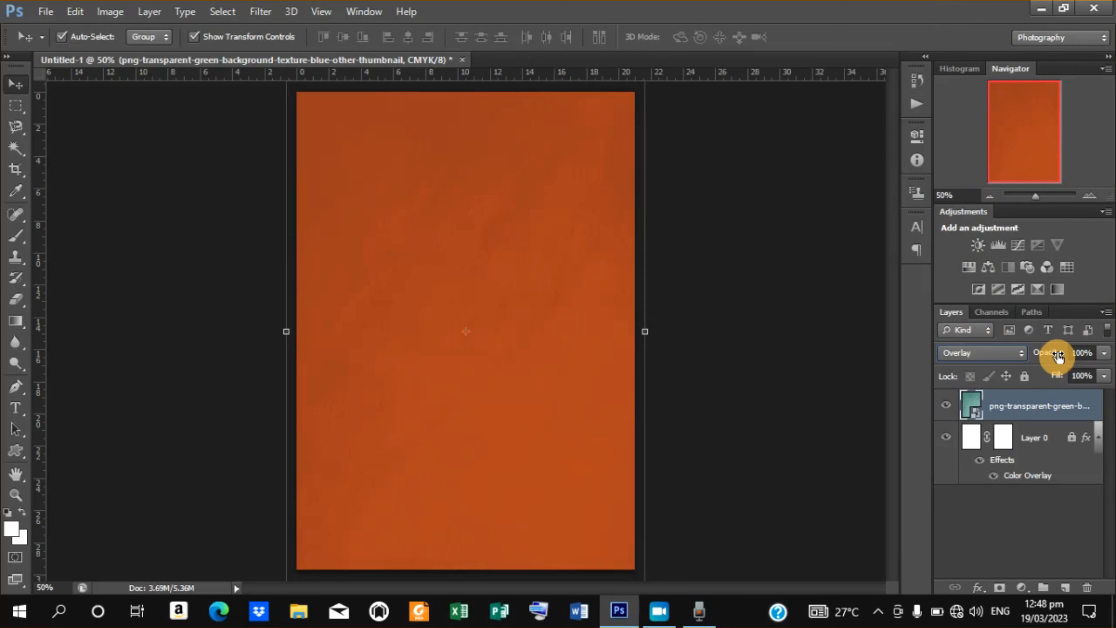
# Set the texture layer's opacity to 60%.
pyautogui.moveTo(1058, 356); pyautogui.dragTo(1026, 365)
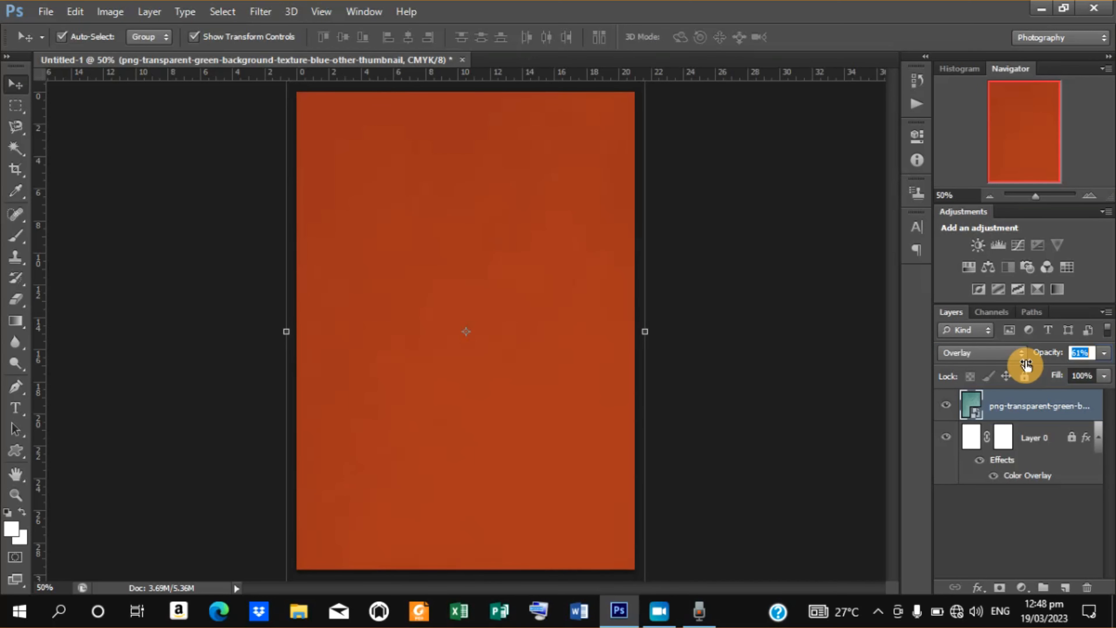
pyautogui.click(1081, 354)
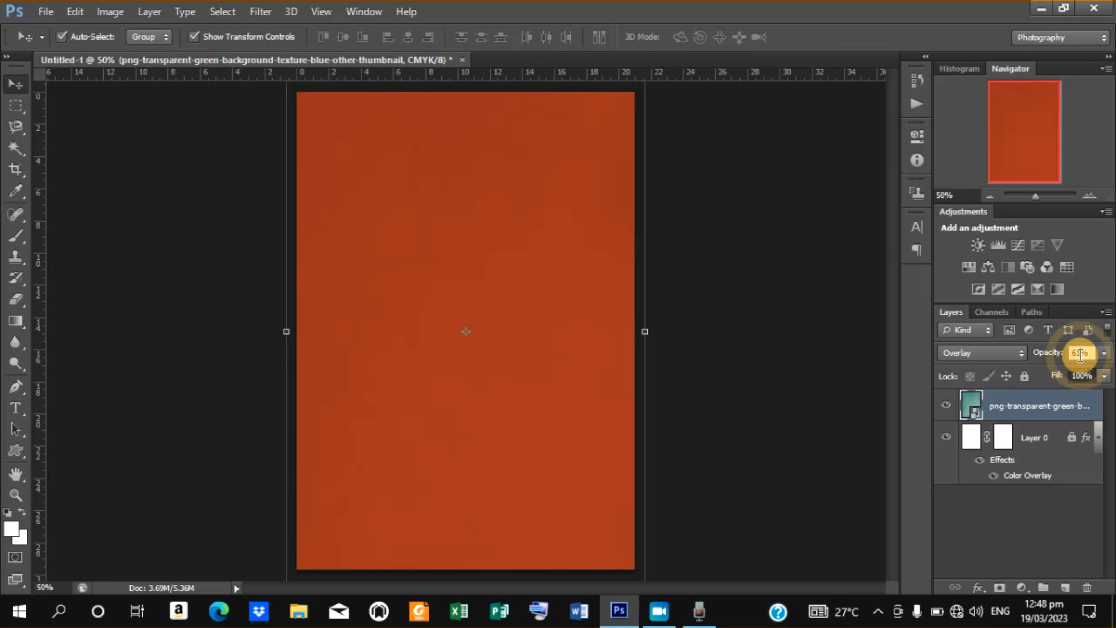
pyautogui.write('60')
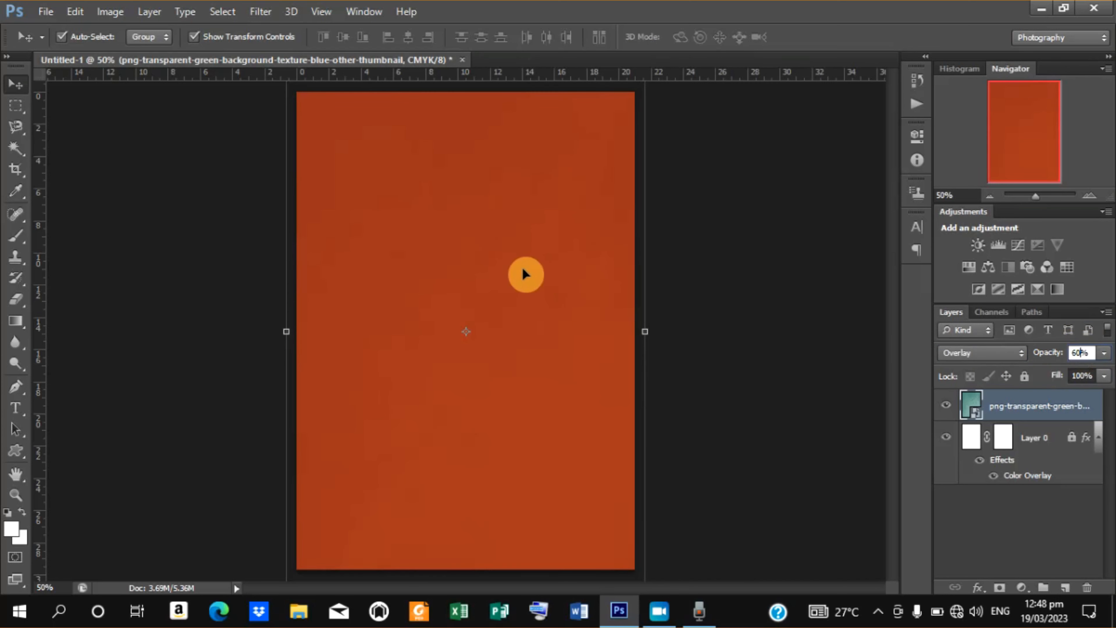
# Add a horizontal guide about a third of the way down the page and vertical guides near both side edges.
pyautogui.click(675, 336)
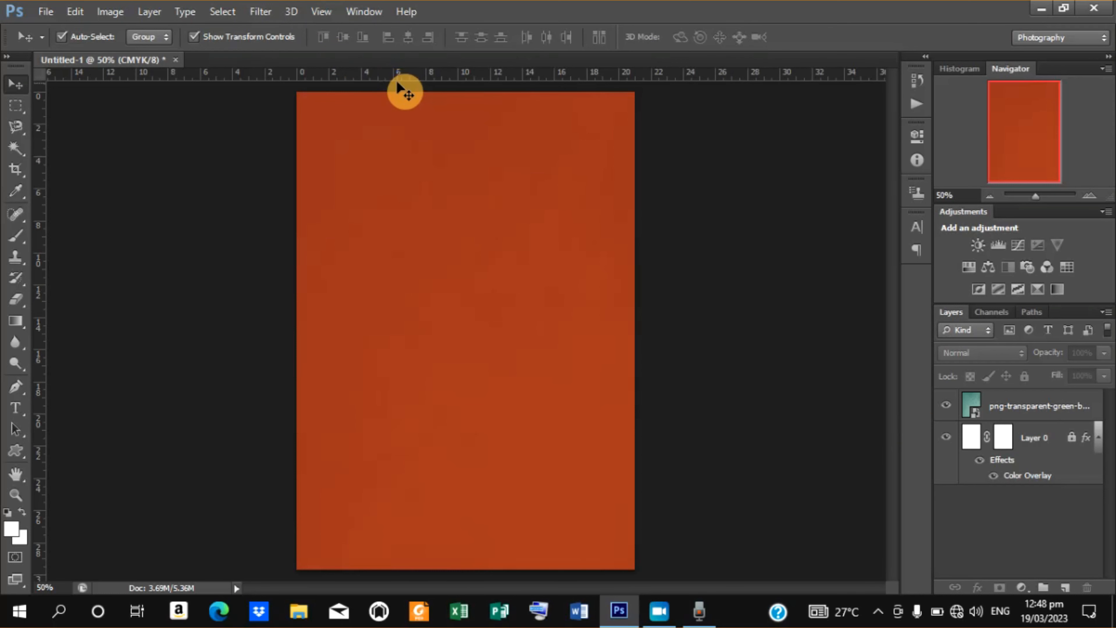
pyautogui.moveTo(396, 78); pyautogui.dragTo(401, 247)
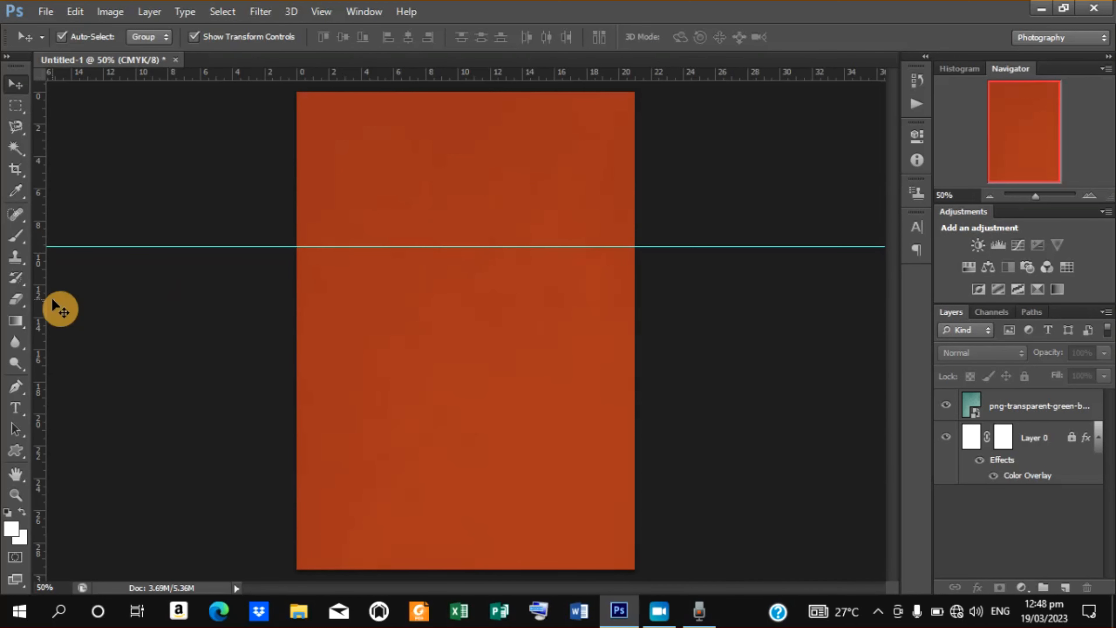
pyautogui.moveTo(46, 301); pyautogui.dragTo(307, 293)
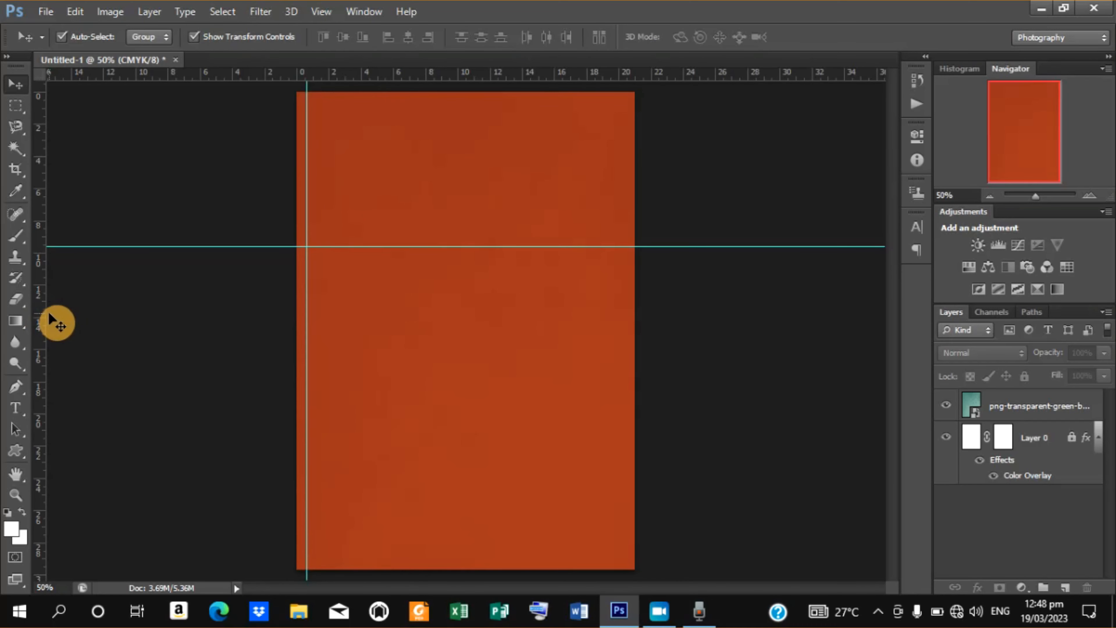
pyautogui.moveTo(47, 312); pyautogui.dragTo(625, 298)
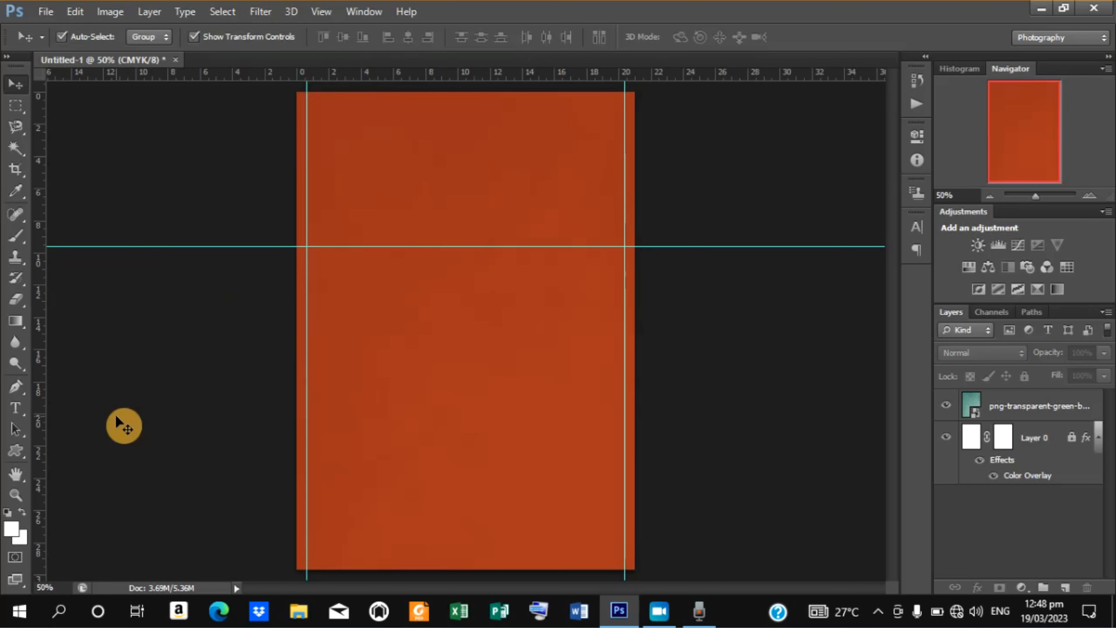
# Draw a white shape with the Pen tool covering the top of the page, with a downward-curving lower edge along the horizontal guide.
pyautogui.click(18, 387)
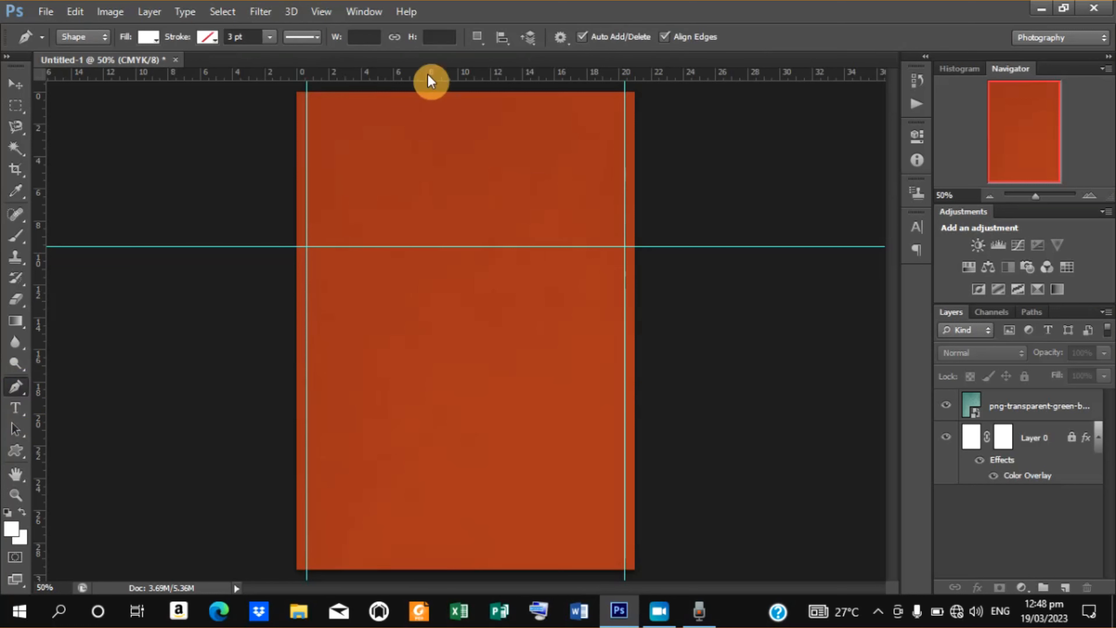
pyautogui.click(273, 225)
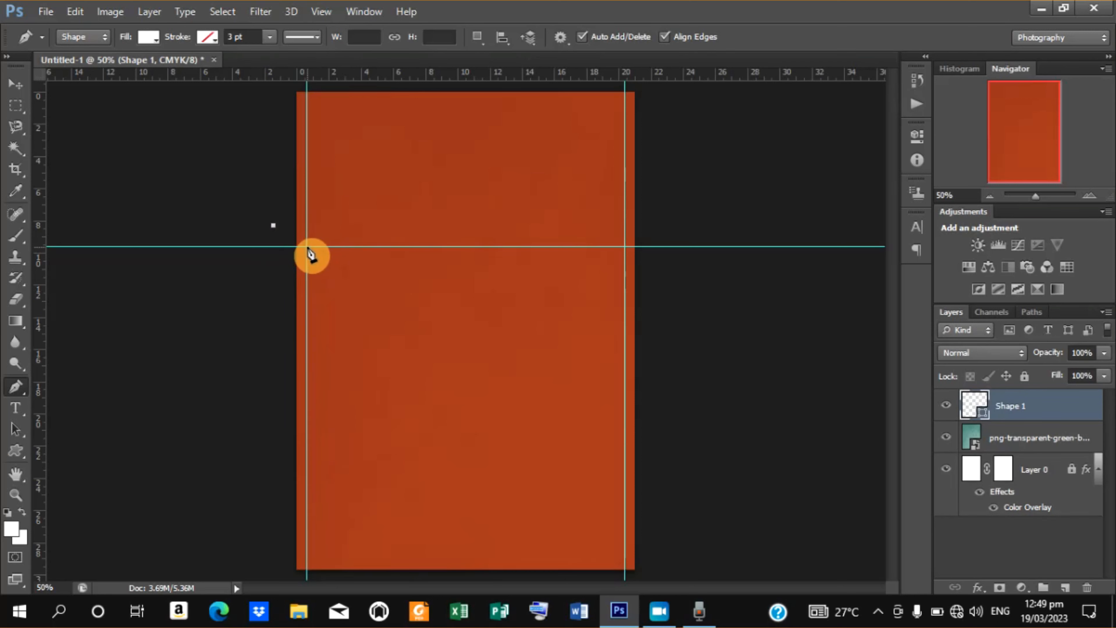
pyautogui.moveTo(307, 246); pyautogui.dragTo(323, 248)
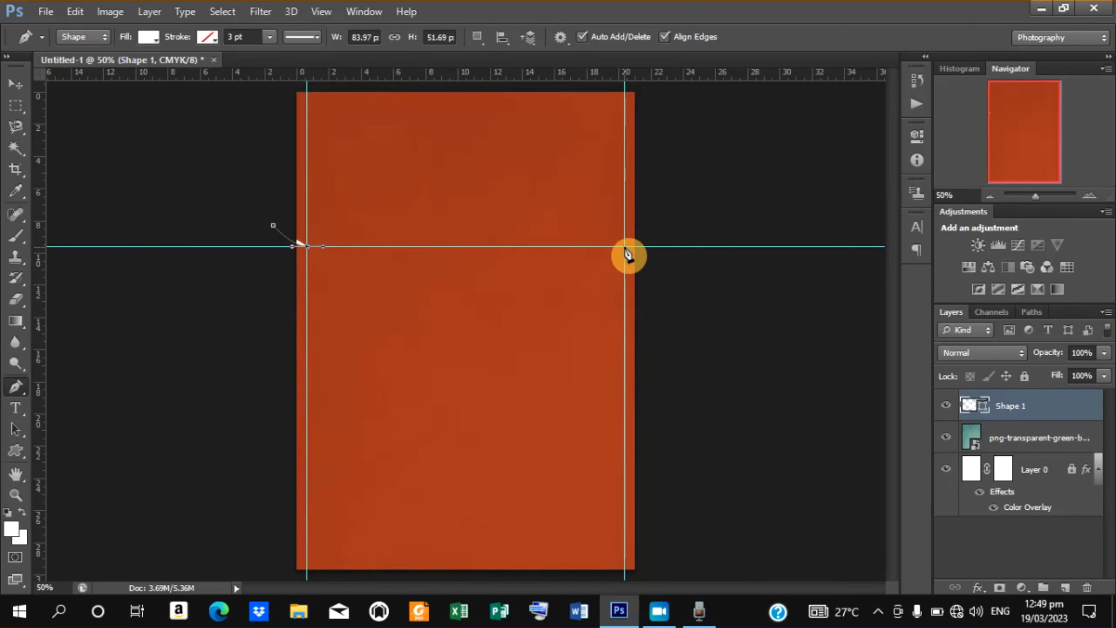
pyautogui.moveTo(625, 247); pyautogui.dragTo(751, 203)
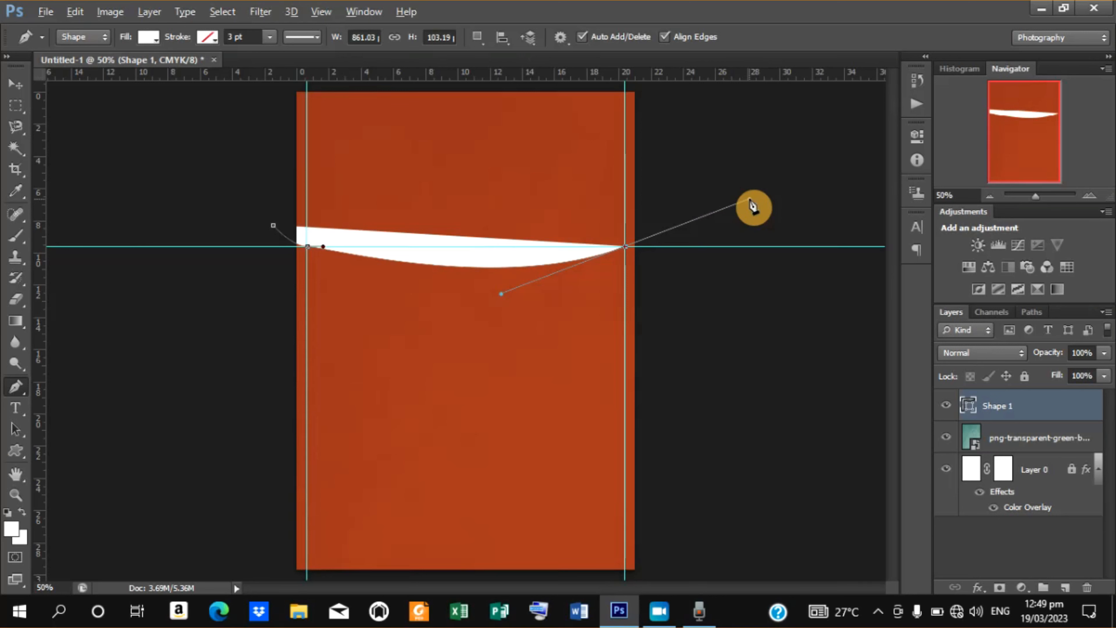
pyautogui.moveTo(752, 204); pyautogui.dragTo(636, 242)
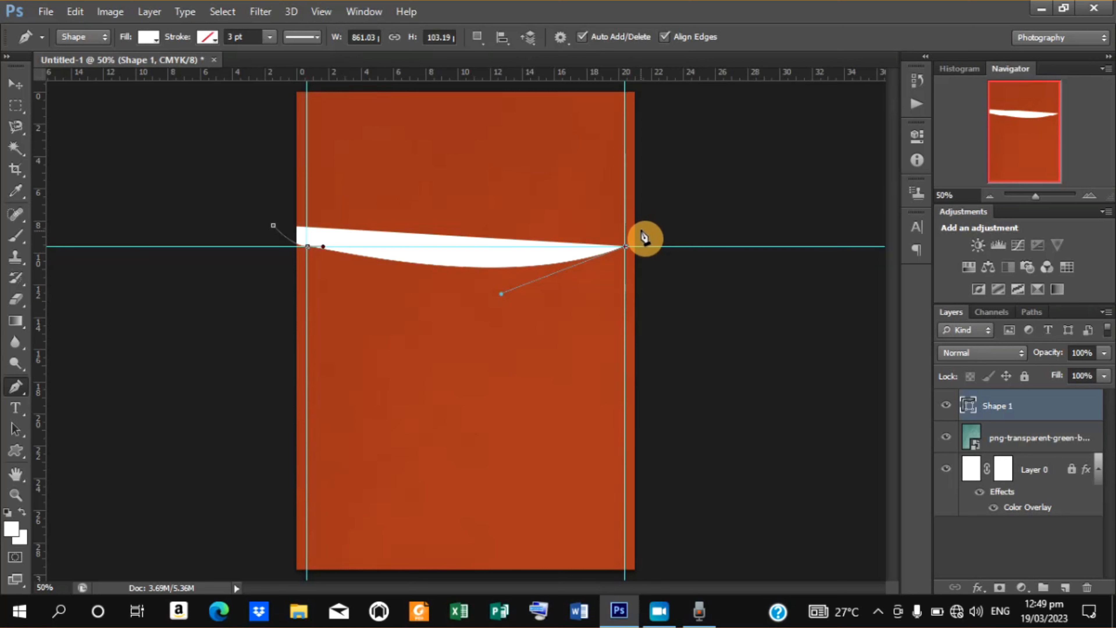
pyautogui.moveTo(642, 228); pyautogui.dragTo(653, 208)
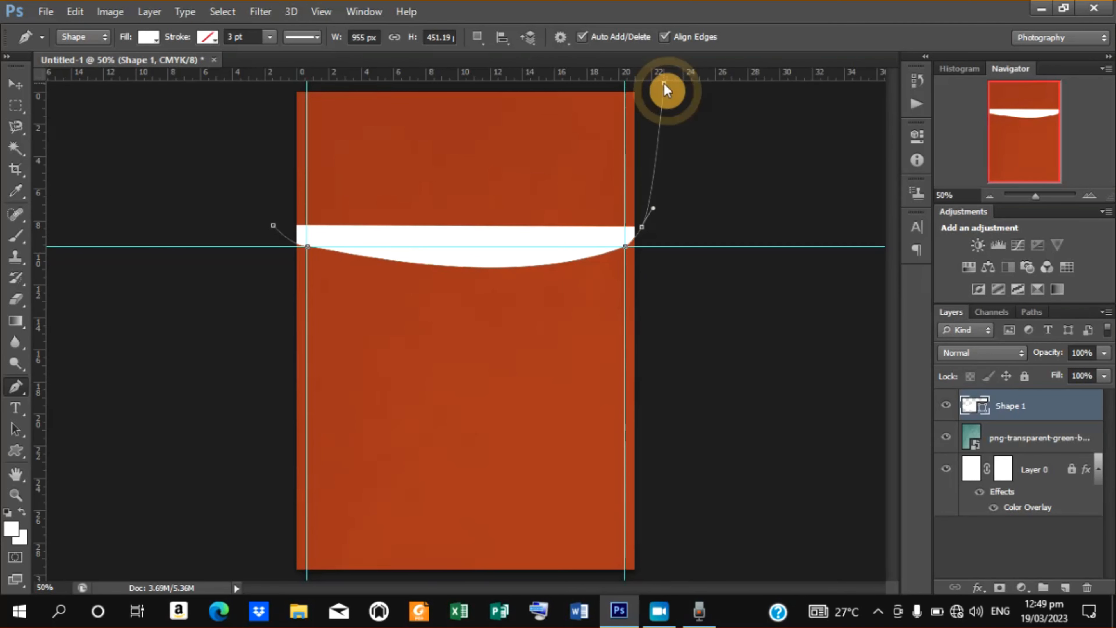
pyautogui.click(663, 83)
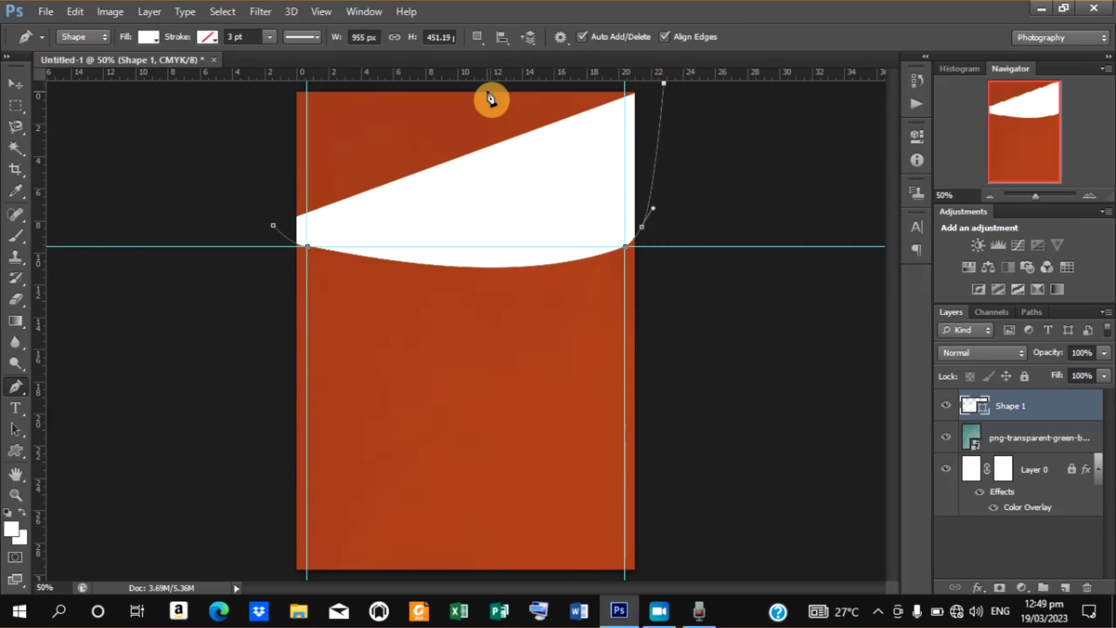
pyautogui.click(269, 83)
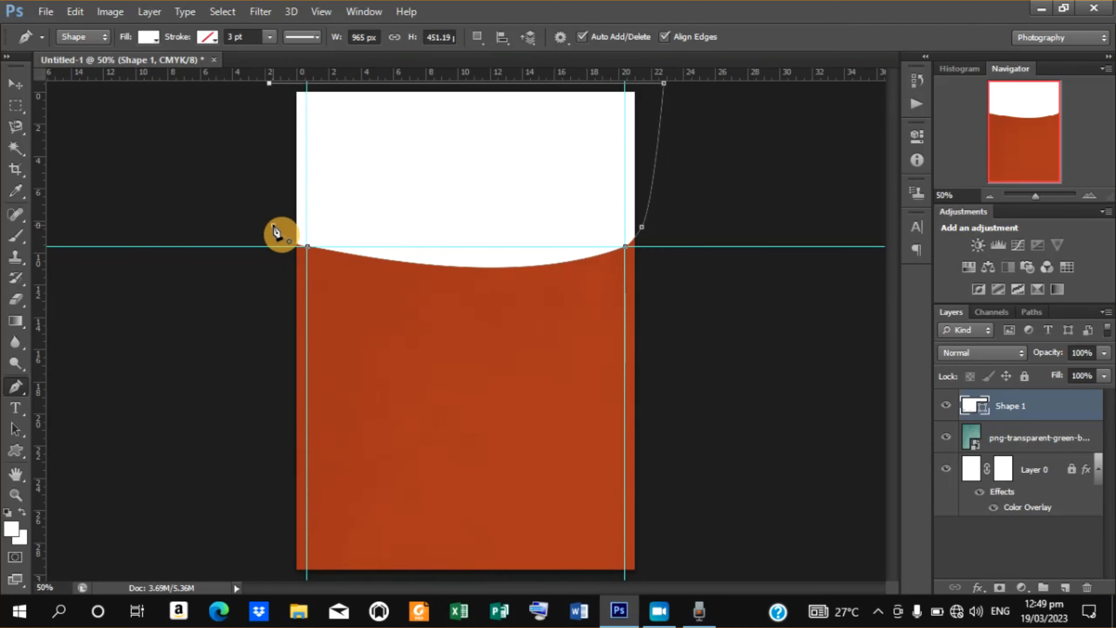
pyautogui.click(272, 225)
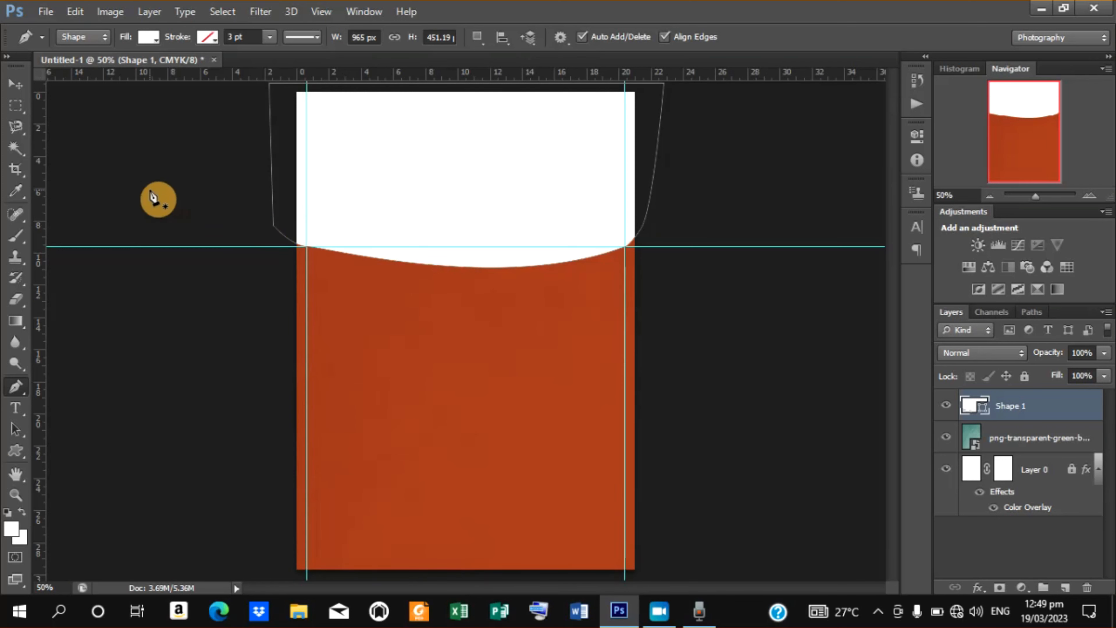
# Rotate the shape by about 0.44° and nudge it slightly left, then commit the transform.
pyautogui.click(13, 89)
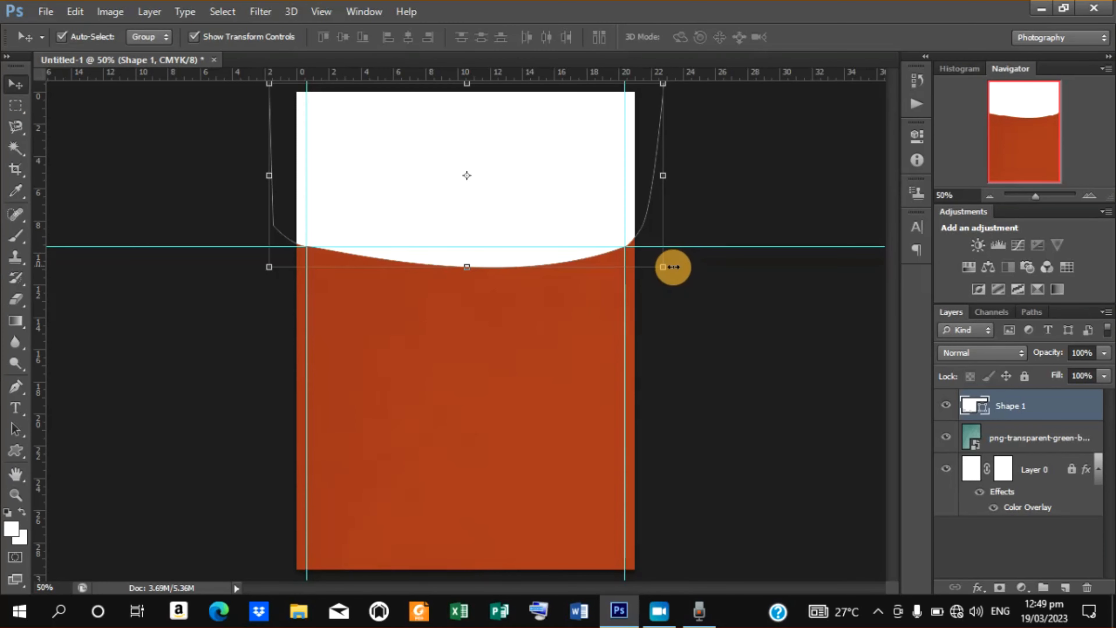
pyautogui.moveTo(674, 268)
pyautogui.mouseDown()
pyautogui.moveTo(671, 289)
pyautogui.moveTo(675, 275)
pyautogui.mouseUp()
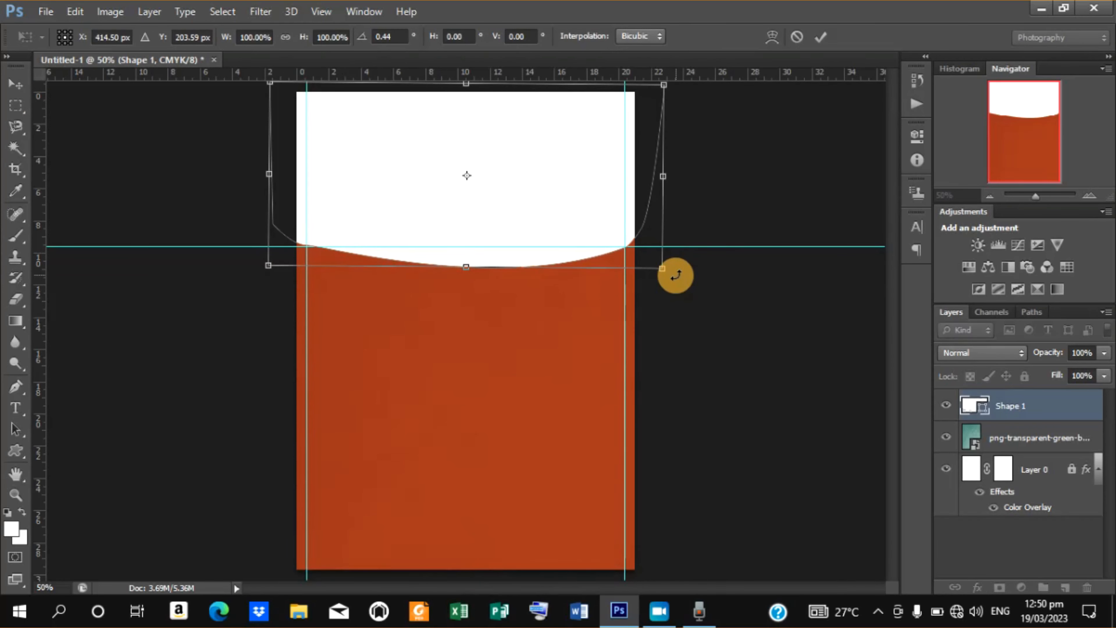
pyautogui.press('Left')
pyautogui.press('Left')
pyautogui.press('Left')
pyautogui.press('Left')
pyautogui.press('Left')
pyautogui.press('Left')
pyautogui.press('Left')
pyautogui.press('Left')
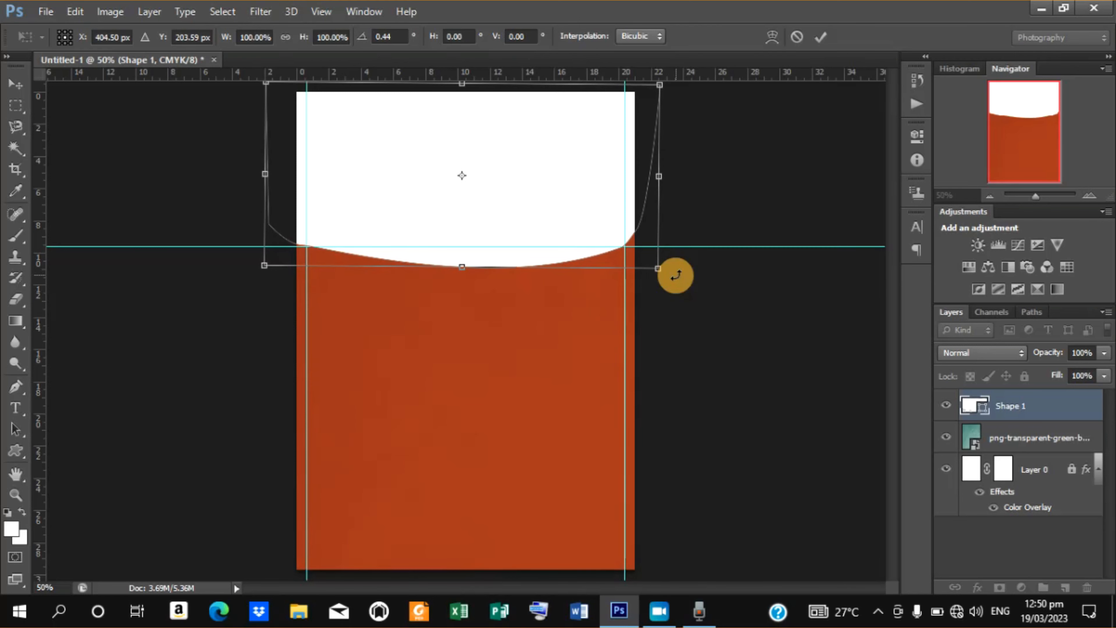
pyautogui.press('Left')
pyautogui.press('Left')
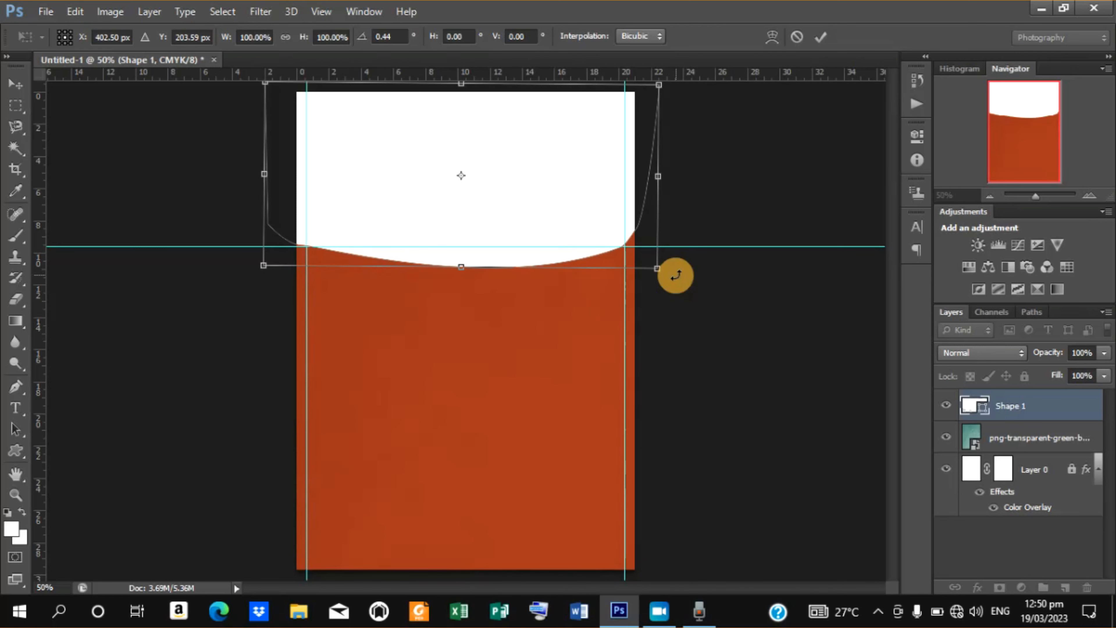
pyautogui.click(821, 37)
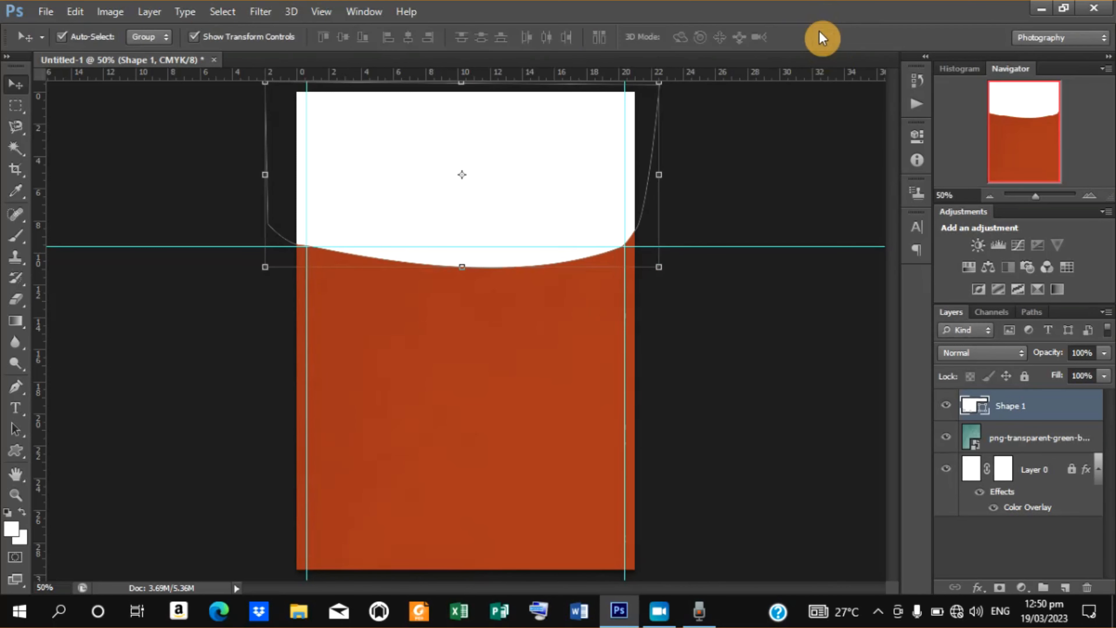
pyautogui.press('Up')
pyautogui.press('Up')
pyautogui.press('Up')
pyautogui.press('Up')
pyautogui.press('Up')
pyautogui.press('Up')
pyautogui.press('Up')
pyautogui.press('Up')
pyautogui.press('Up')
pyautogui.press('Up')
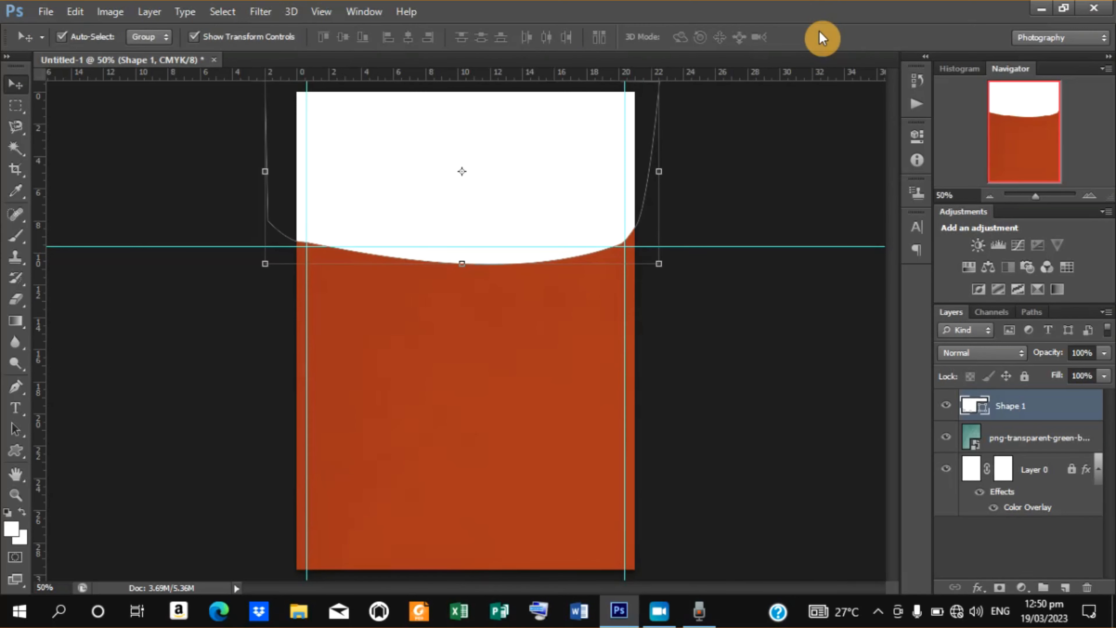
pyautogui.press('Down')
pyautogui.press('Down')
pyautogui.press('Down')
pyautogui.press('Down')
pyautogui.press('Down')
pyautogui.press('Down')
pyautogui.press('Down')
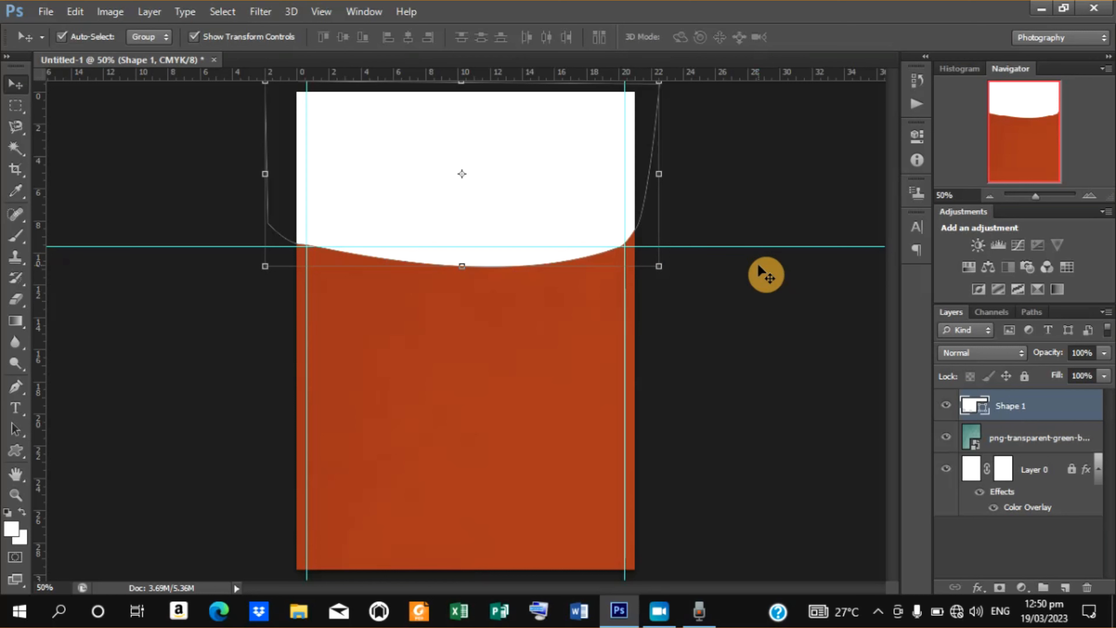
# Duplicate the shape layer and nudge the copy upward by a few pixels.
pyautogui.hotkey('ctrl', 'j')
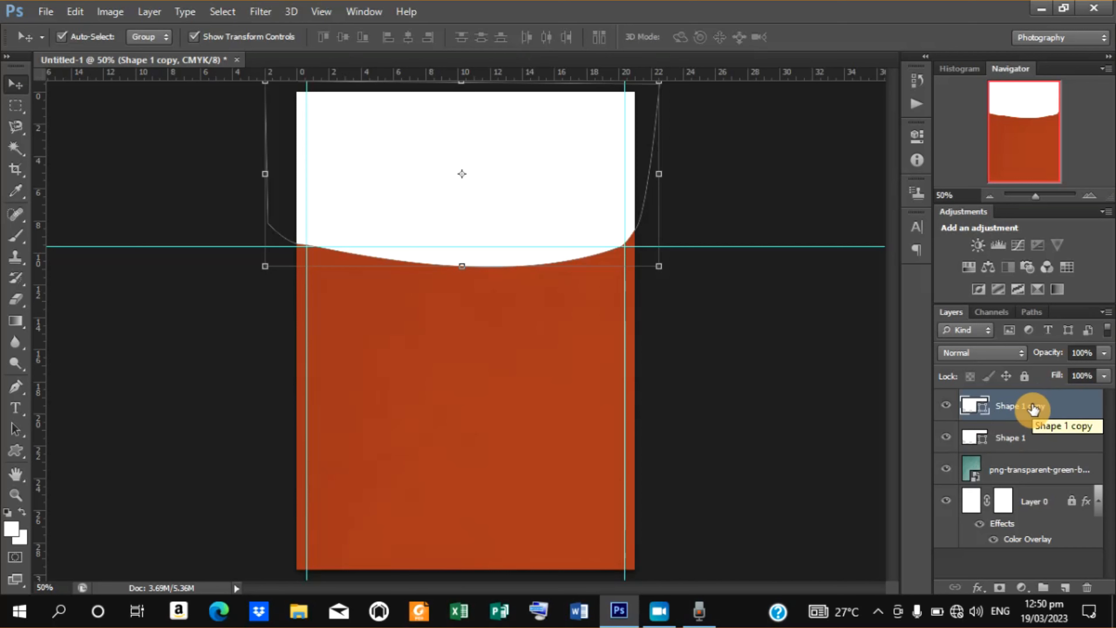
pyautogui.press('Up')
pyautogui.press('Up')
pyautogui.press('Up')
pyautogui.press('Up')
pyautogui.press('Up')
pyautogui.press('Up')
pyautogui.press('Up')
pyautogui.press('Up')
pyautogui.press('Up')
pyautogui.press('Up')
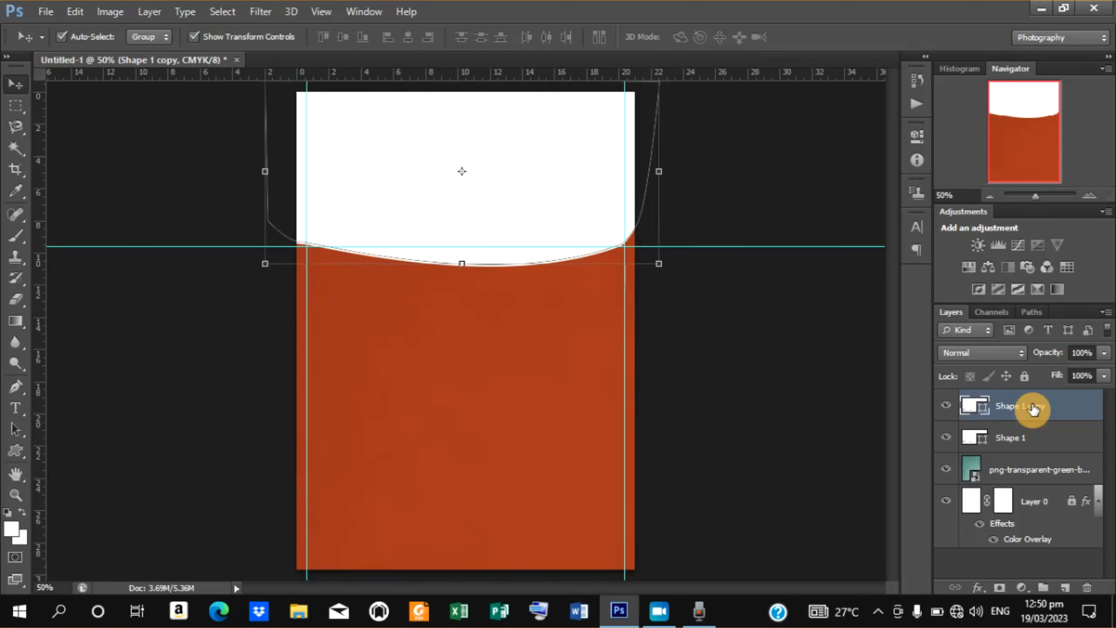
pyautogui.press('Up')
pyautogui.press('Up')
pyautogui.press('Up')
pyautogui.press('Up')
pyautogui.press('Up')
pyautogui.press('Up')
pyautogui.press('Up')
pyautogui.press('Up')
pyautogui.press('Up')
pyautogui.press('Up')
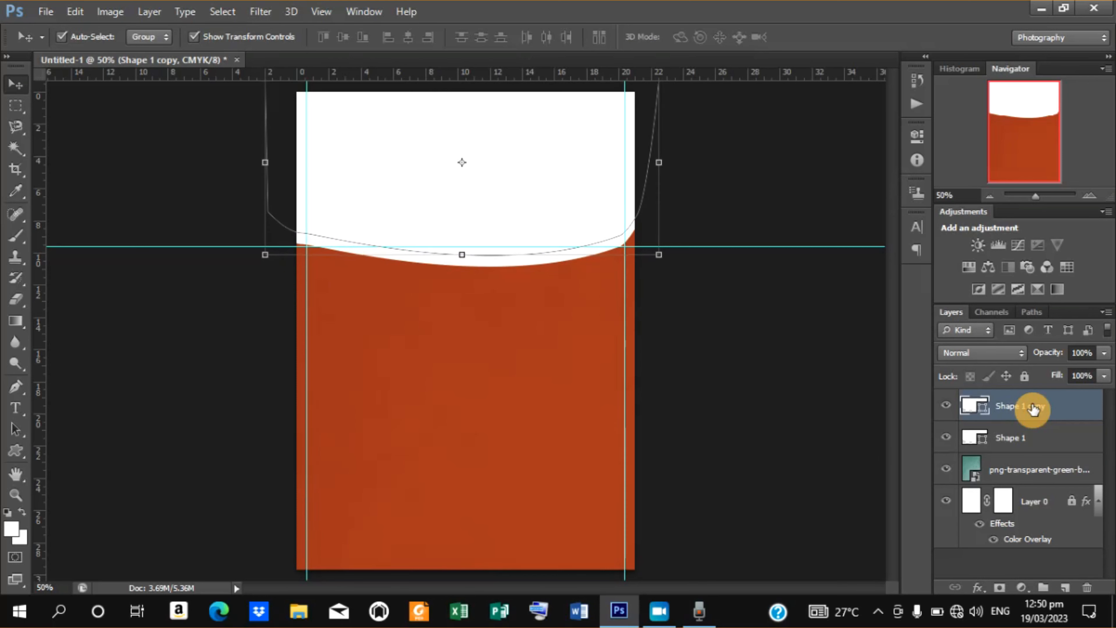
pyautogui.press('Up')
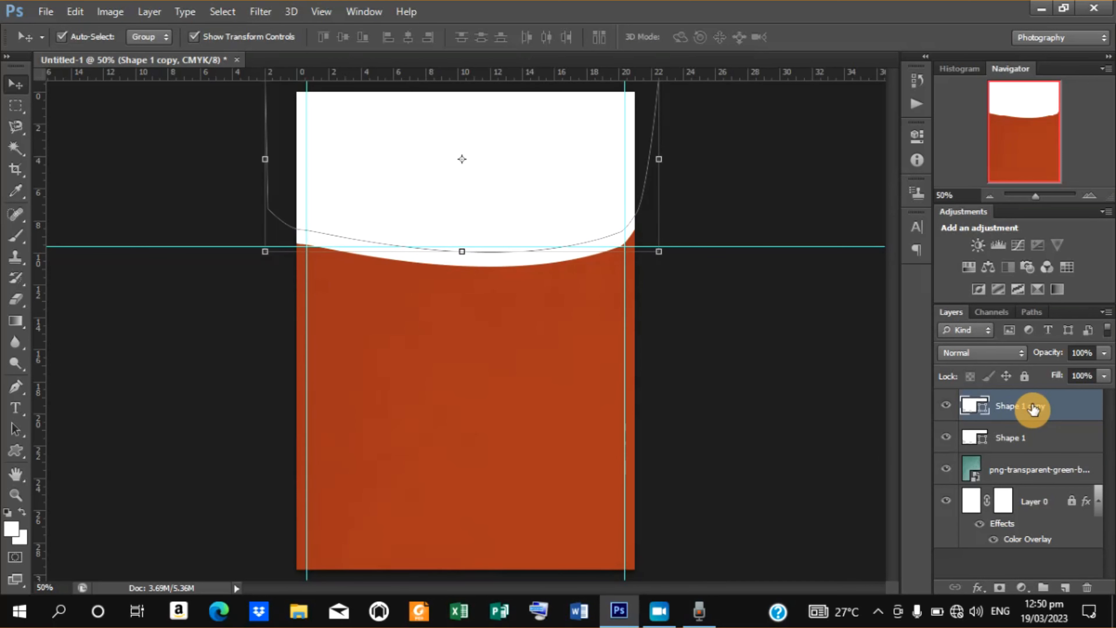
# Apply a Color Overlay of ff3300 to the shape copy layer through its blending options.
pyautogui.rightClick(1020, 410)
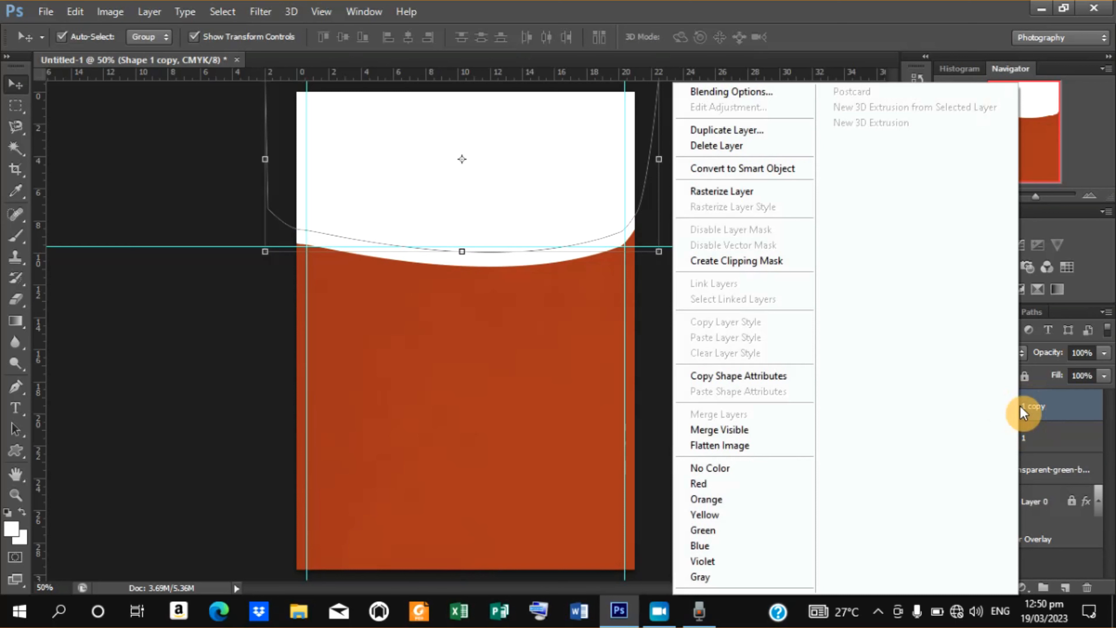
pyautogui.click(742, 91)
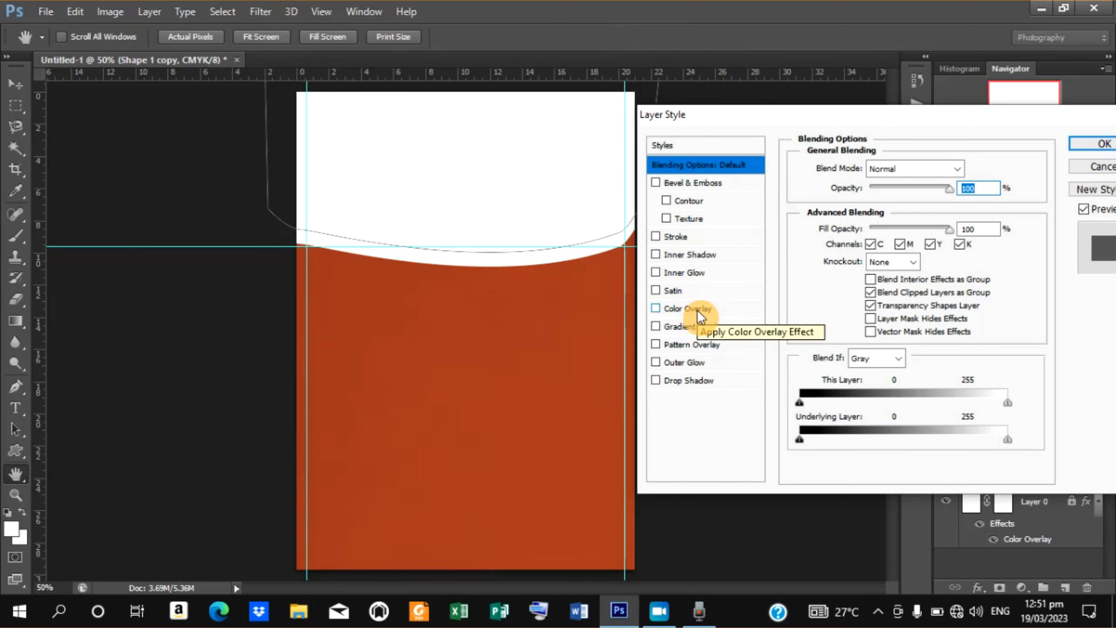
pyautogui.click(697, 311)
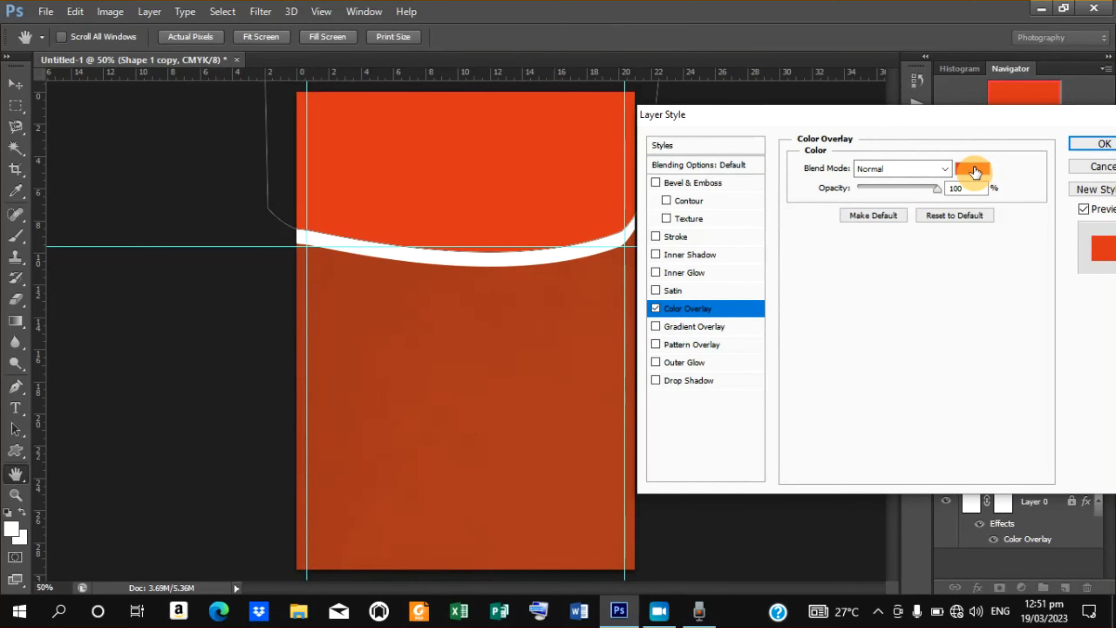
pyautogui.click(974, 171)
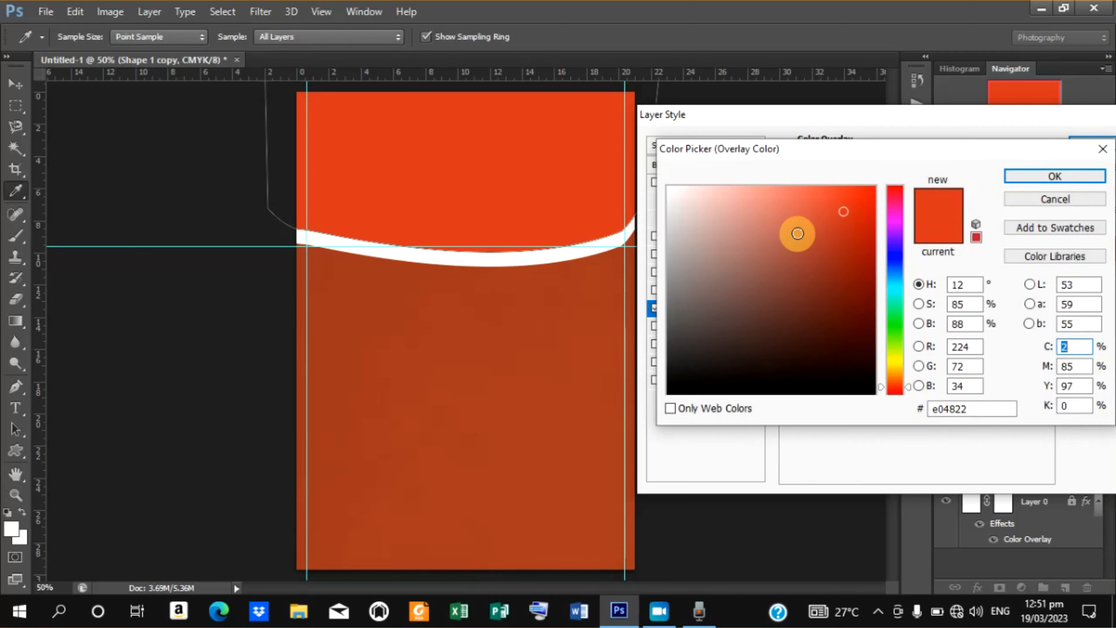
pyautogui.moveTo(853, 243)
pyautogui.mouseDown()
pyautogui.moveTo(883, 230)
pyautogui.moveTo(869, 229)
pyautogui.moveTo(876, 137)
pyautogui.mouseUp()
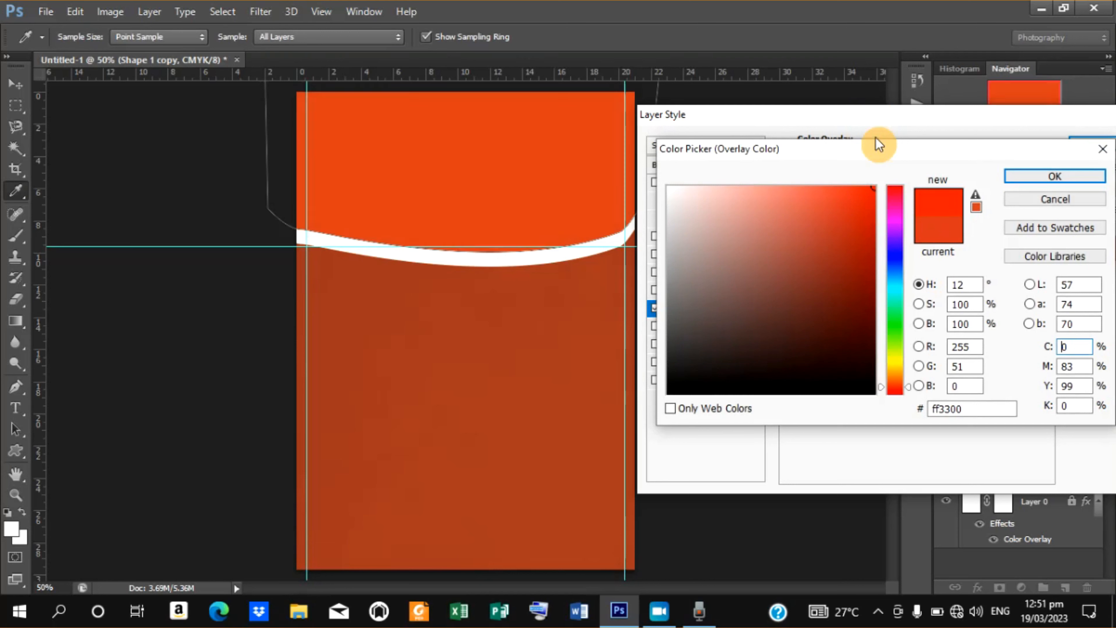
pyautogui.click(1026, 184)
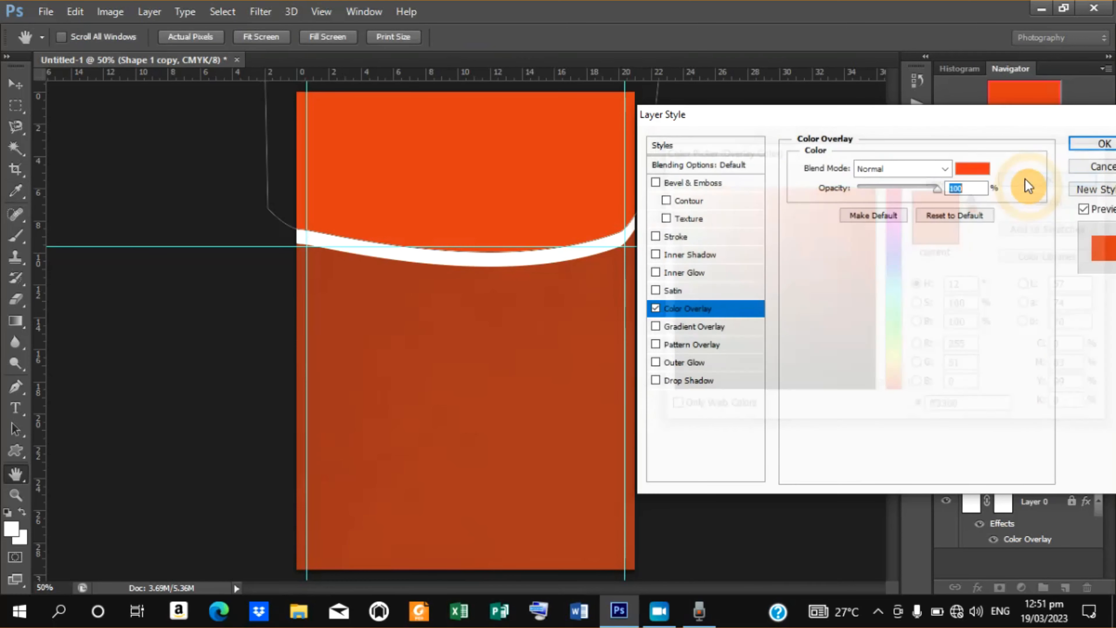
pyautogui.click(1090, 146)
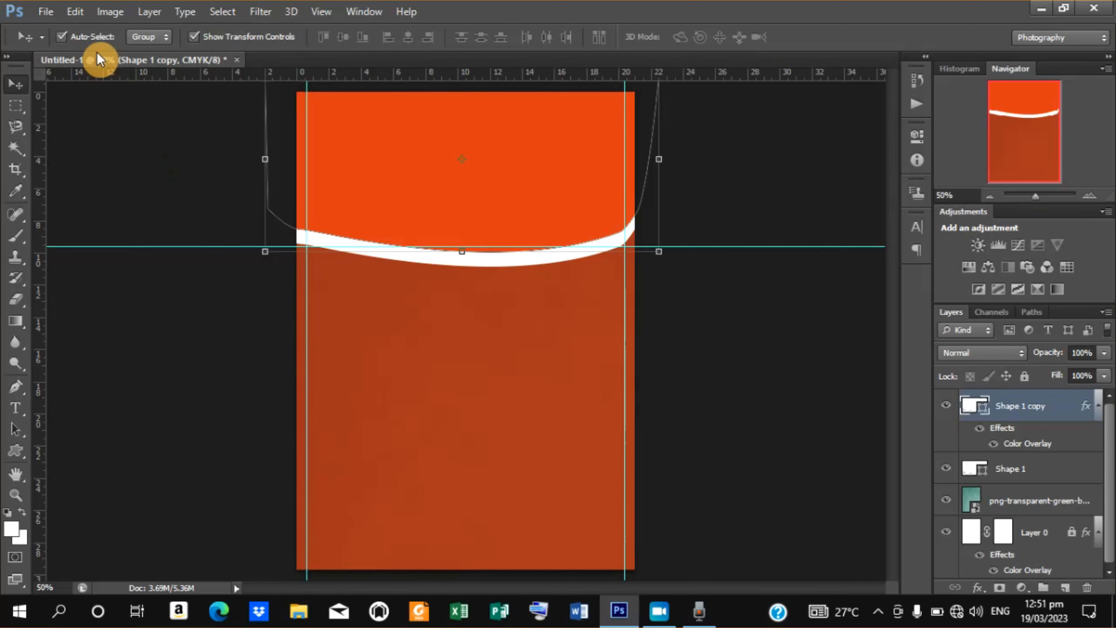
# Place the png-transparent-hamburger image from the Bolgi Sale folder into the document.
pyautogui.click(45, 12)
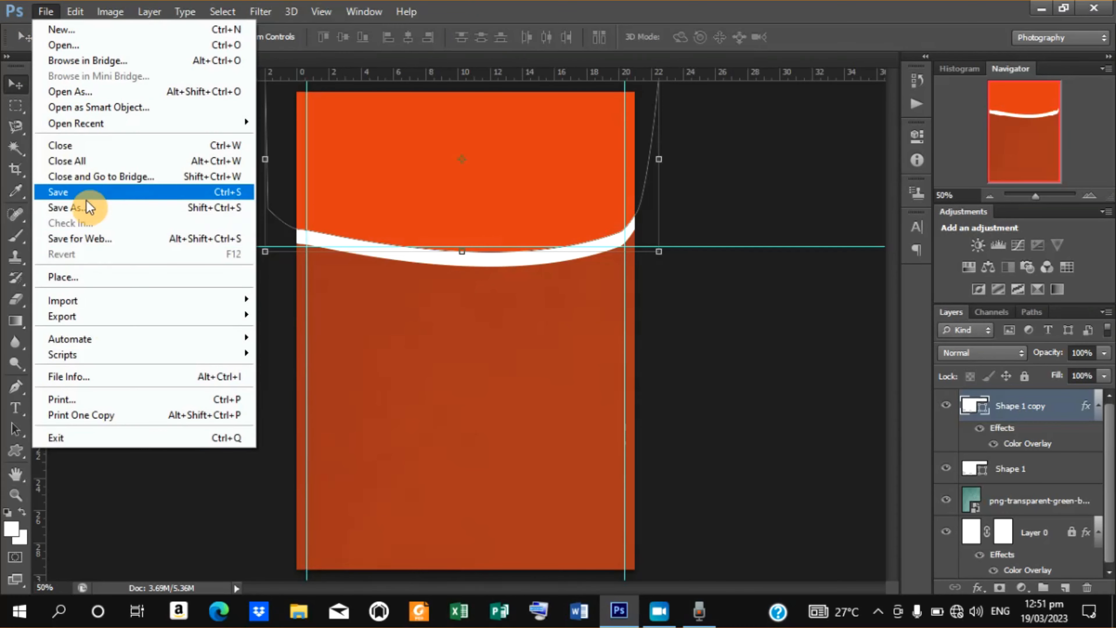
pyautogui.click(85, 277)
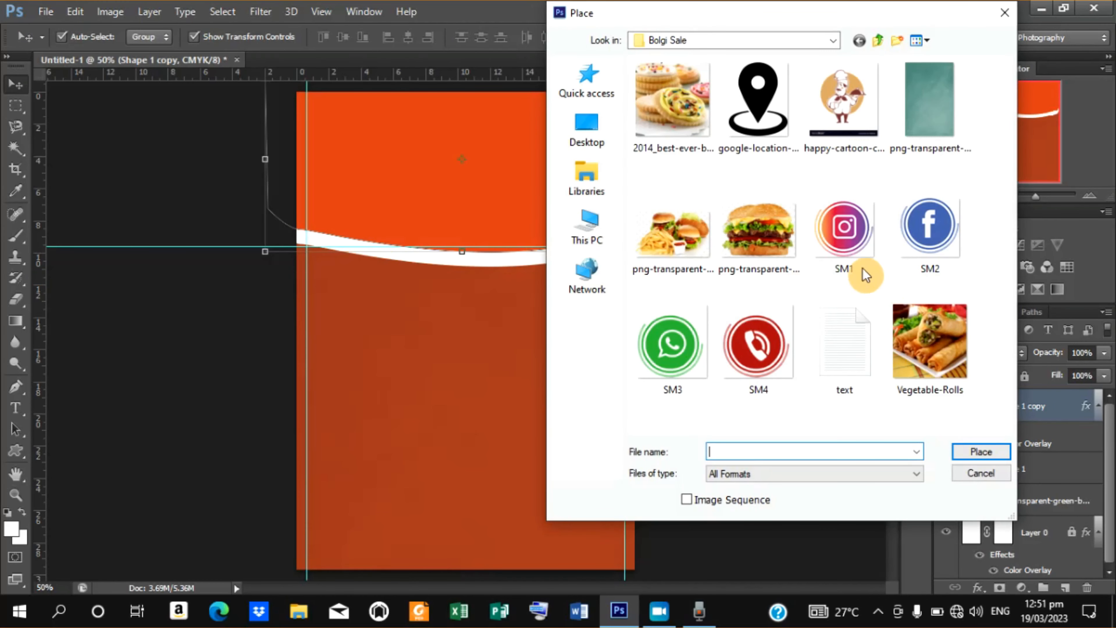
pyautogui.click(758, 228)
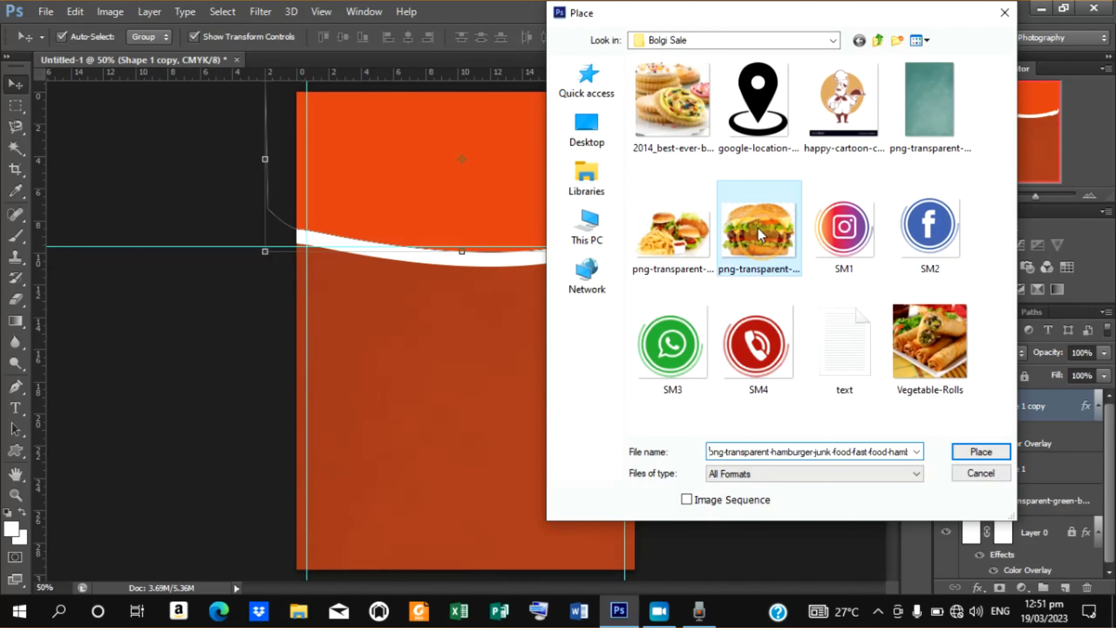
pyautogui.click(973, 450)
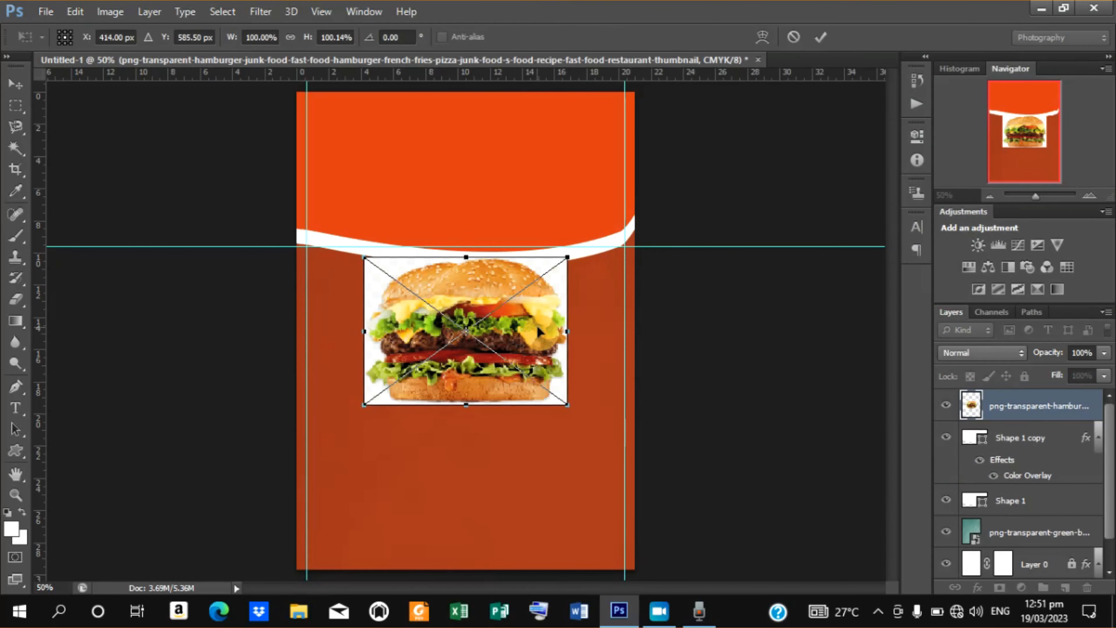
# Move the hamburger image to the top of the poster and scale it up proportionally to about 123%.
pyautogui.moveTo(537, 329); pyautogui.dragTo(533, 178)
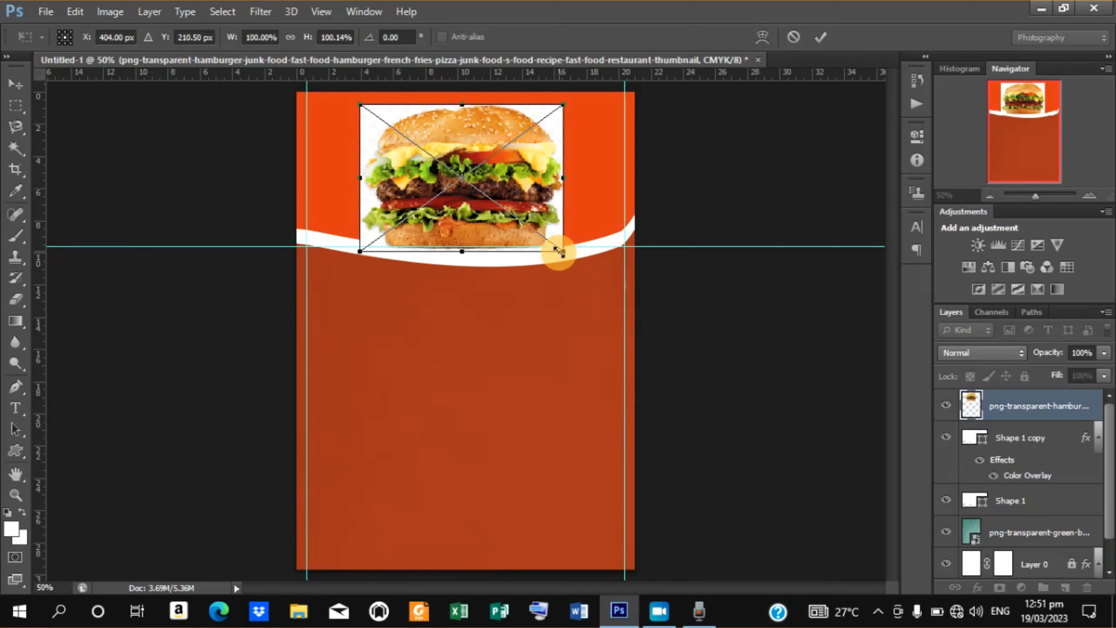
pyautogui.moveTo(559, 251); pyautogui.dragTo(600, 273)
pyautogui.moveTo(598, 271); pyautogui.dragTo(587, 268)
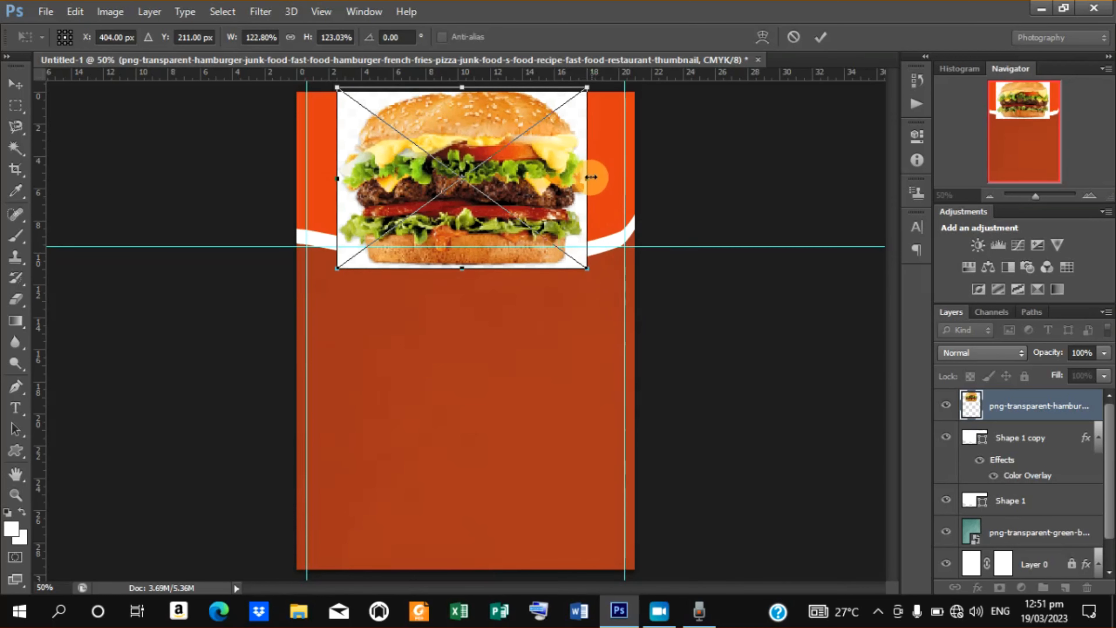
# Stretch the hamburger image to about 169% width, nudge it right and up, and commit the transform.
pyautogui.moveTo(587, 178); pyautogui.dragTo(631, 177)
pyautogui.press('Right')
pyautogui.press('Right')
pyautogui.press('Right')
pyautogui.press('Right')
pyautogui.press('Right')
pyautogui.press('Right')
pyautogui.press('Right')
pyautogui.press('Right')
pyautogui.press('Right')
pyautogui.press('Right')
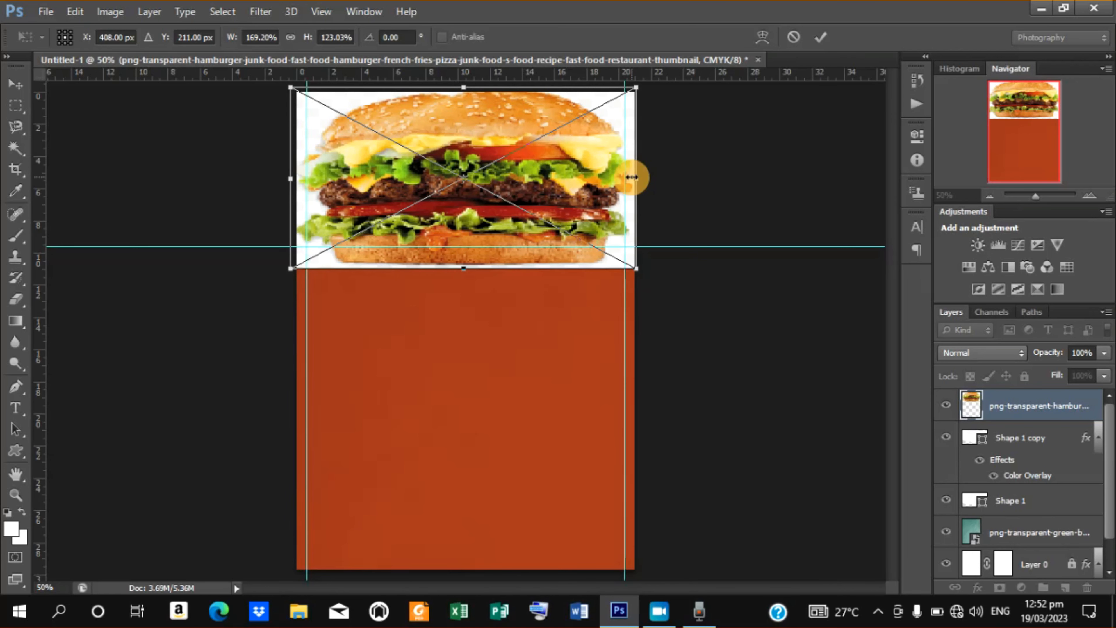
pyautogui.press('Right')
pyautogui.press('Right')
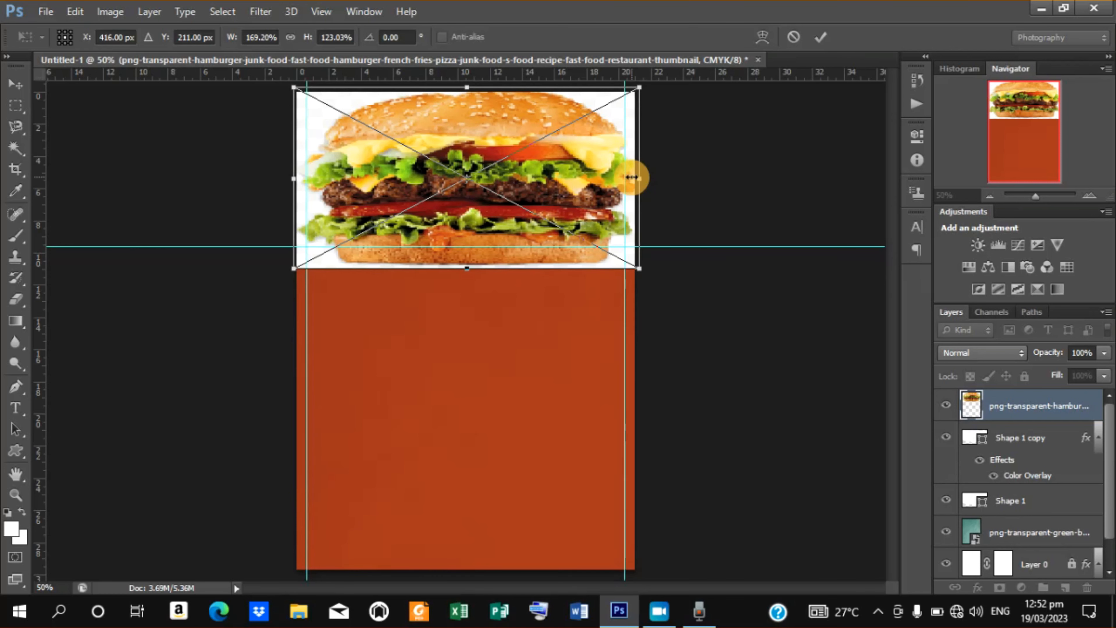
pyautogui.press('Up')
pyautogui.press('Up')
pyautogui.press('Up')
pyautogui.press('Up')
pyautogui.press('Up')
pyautogui.press('Up')
pyautogui.press('Up')
pyautogui.press('Up')
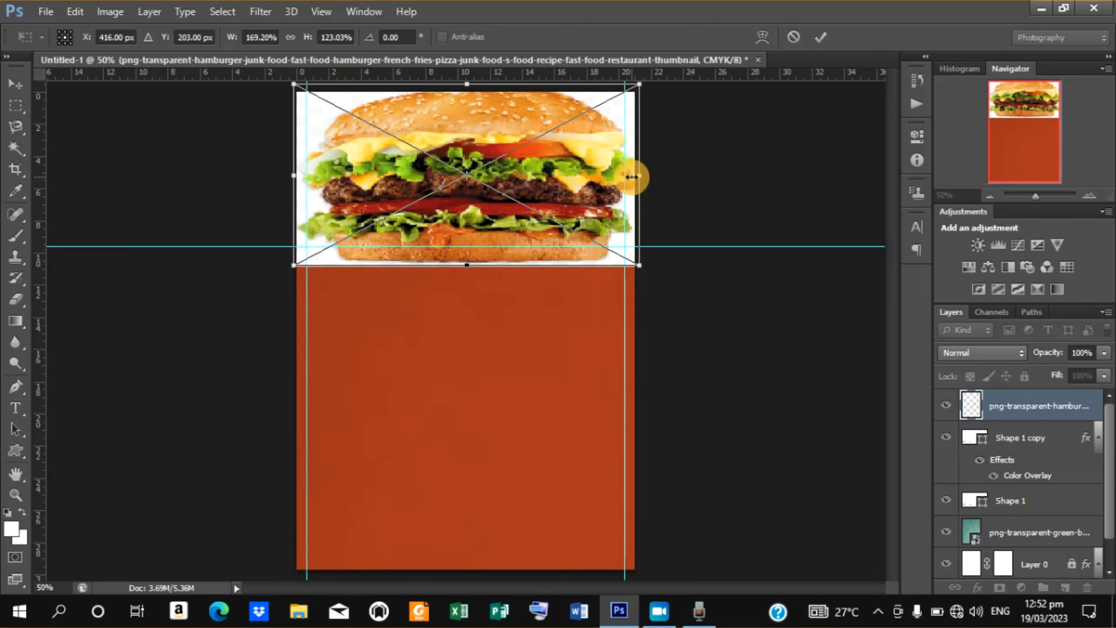
pyautogui.click(819, 37)
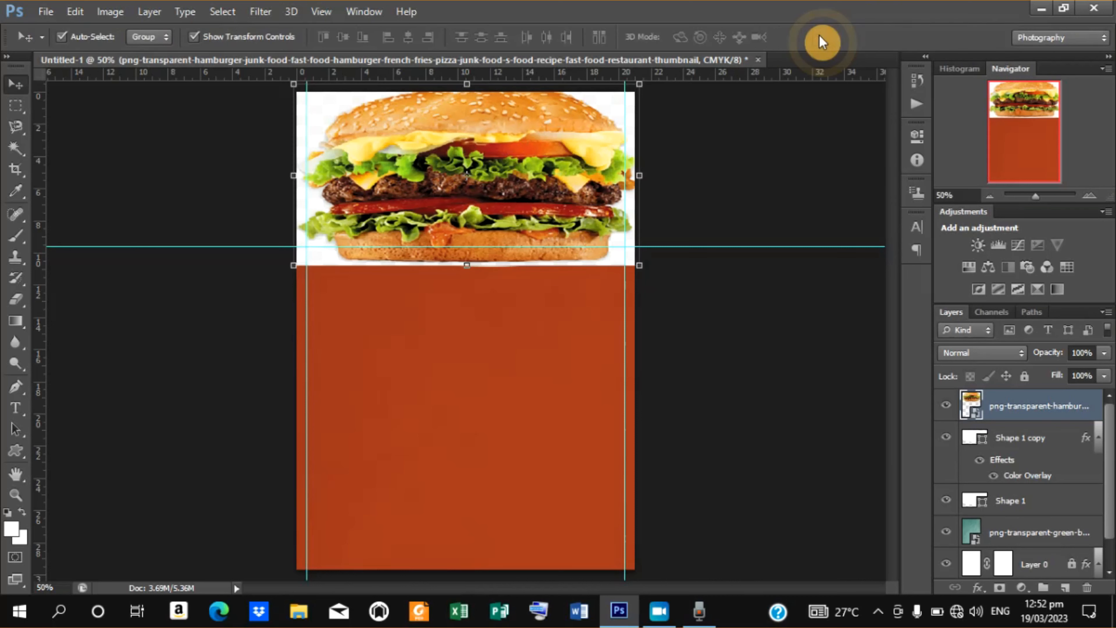
# Clip the hamburger image into the shape copy layer, then release the clipping mask again.
pyautogui.rightClick(1005, 408)
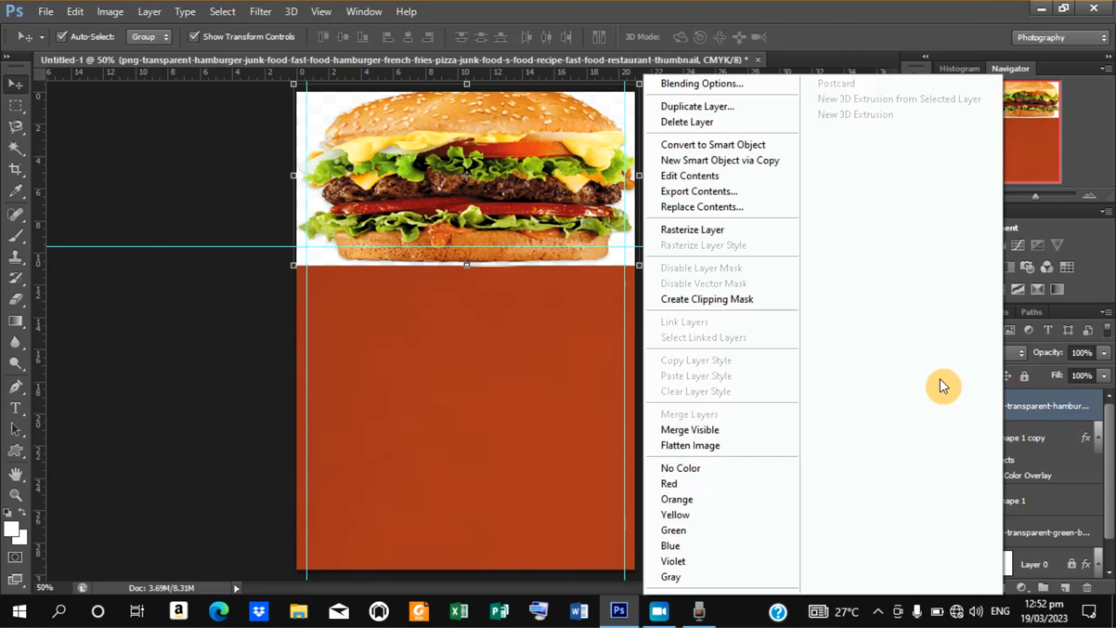
pyautogui.click(747, 299)
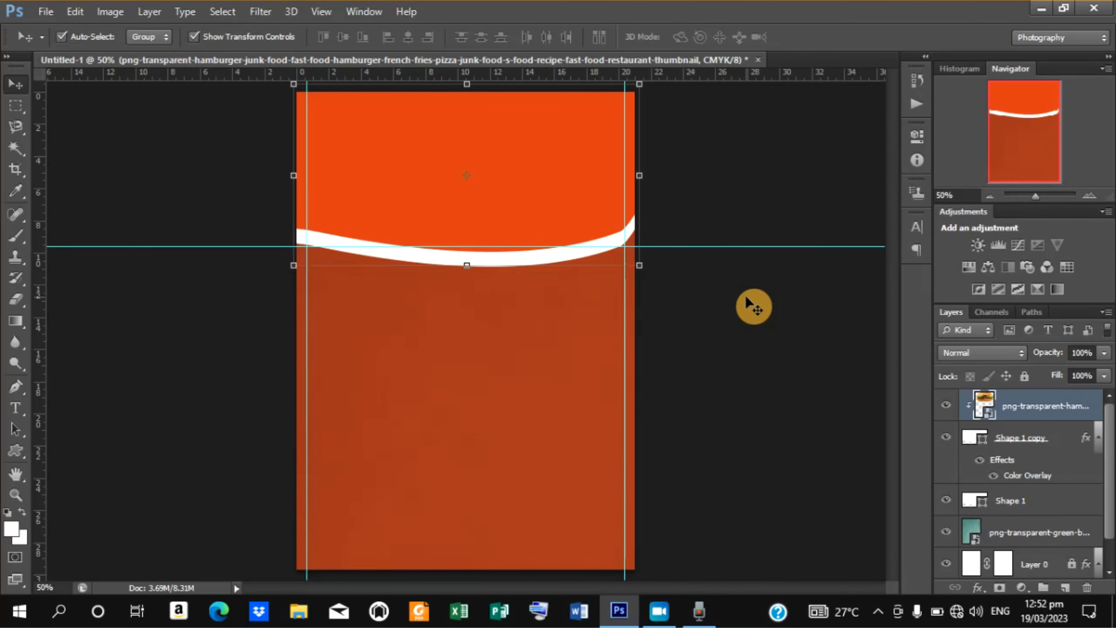
pyautogui.rightClick(1016, 411)
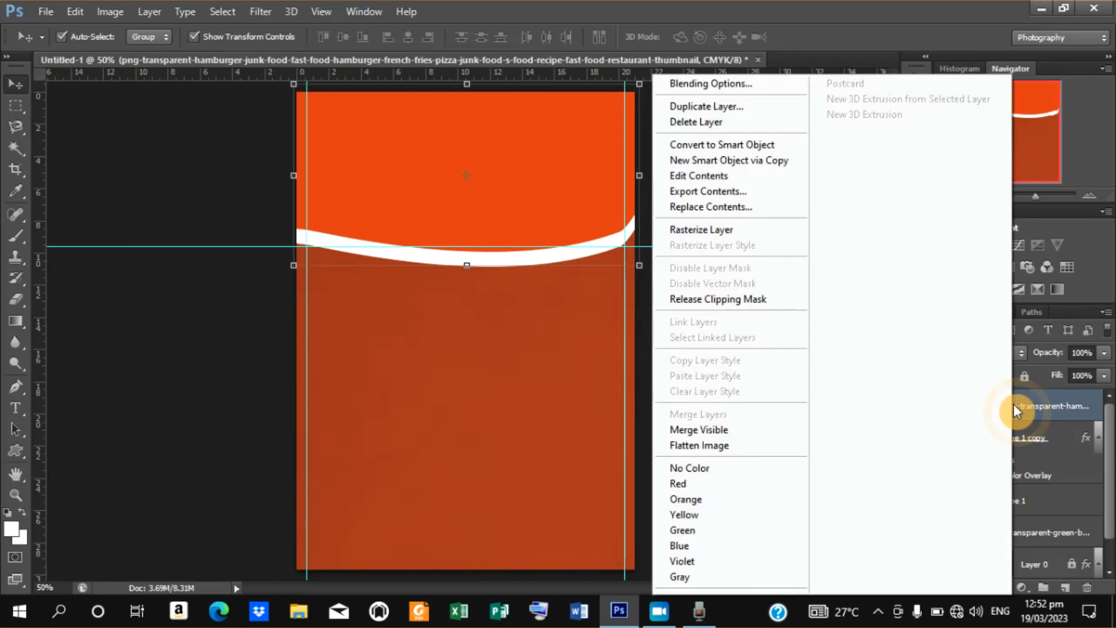
pyautogui.click(725, 300)
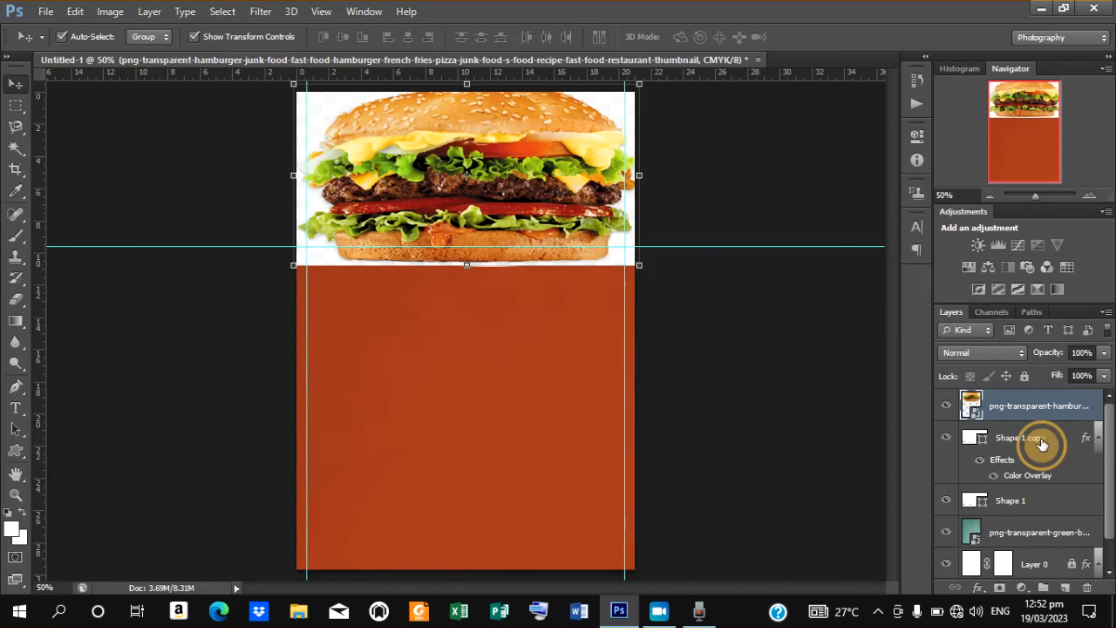
# Clear the layer style from the Shape 1 copy layer.
pyautogui.click(1040, 441)
pyautogui.rightClick(1042, 444)
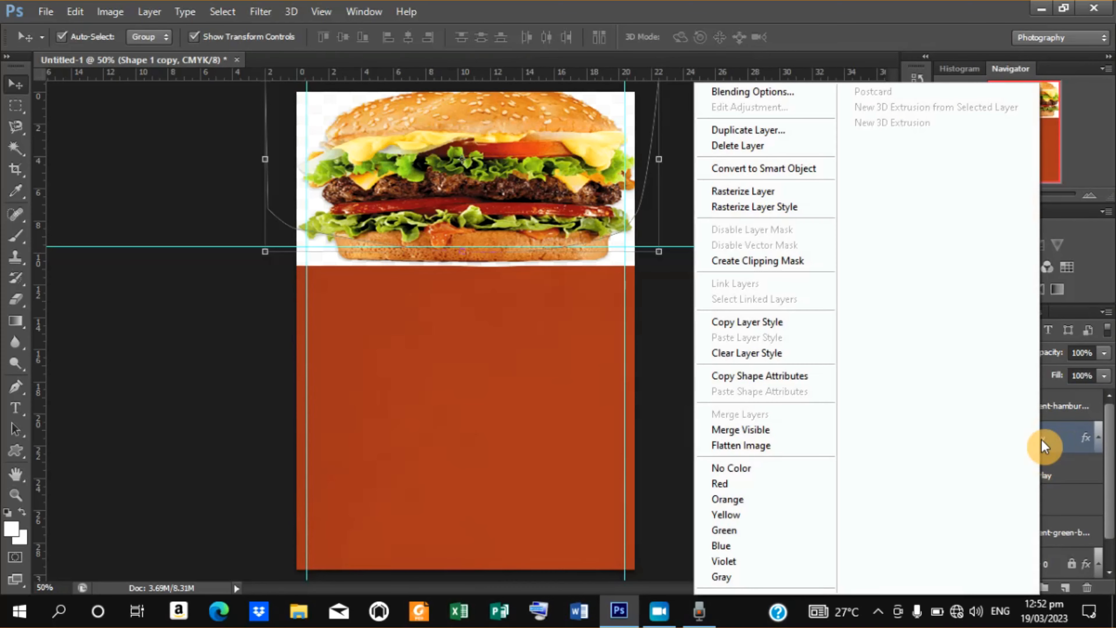
pyautogui.click(752, 349)
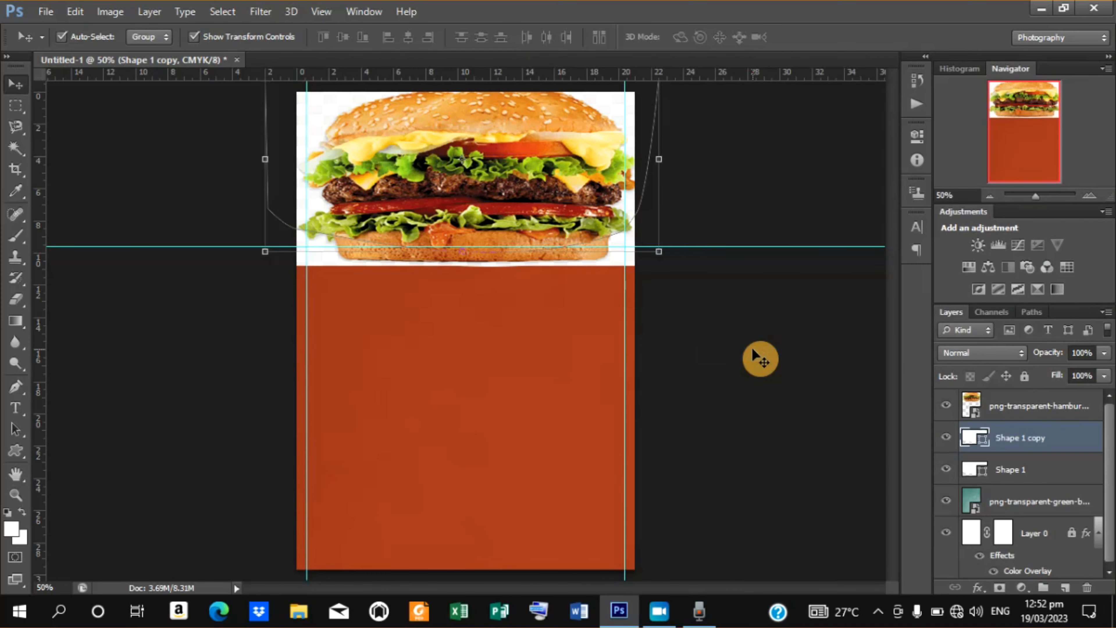
# Create a clipping mask of the hamburger image onto the Shape 1 copy layer.
pyautogui.click(1019, 411)
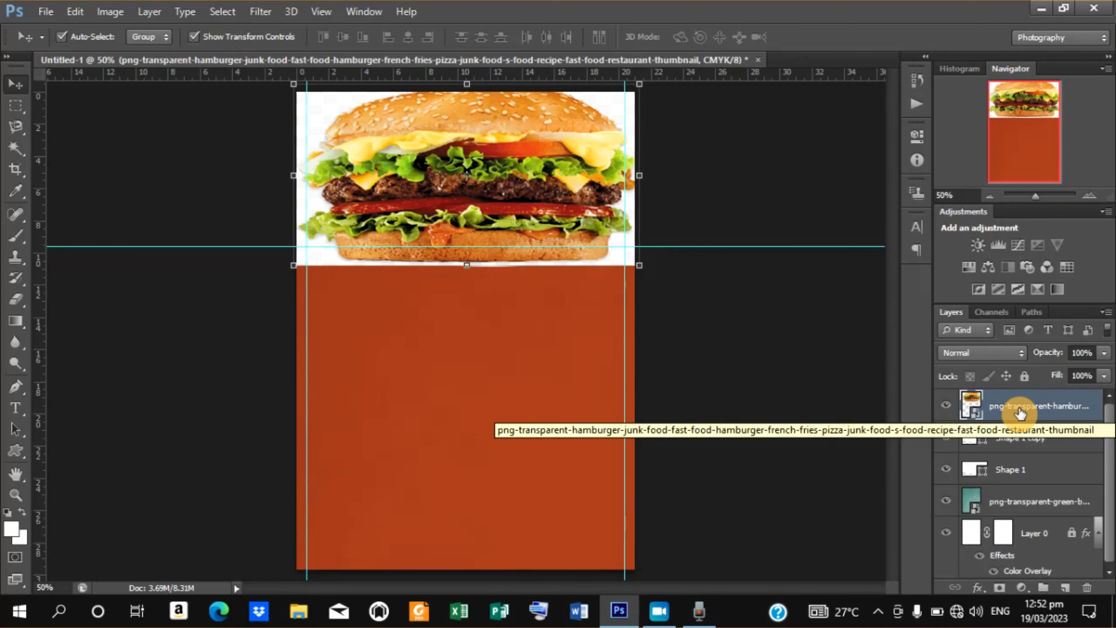
pyautogui.click(1005, 411)
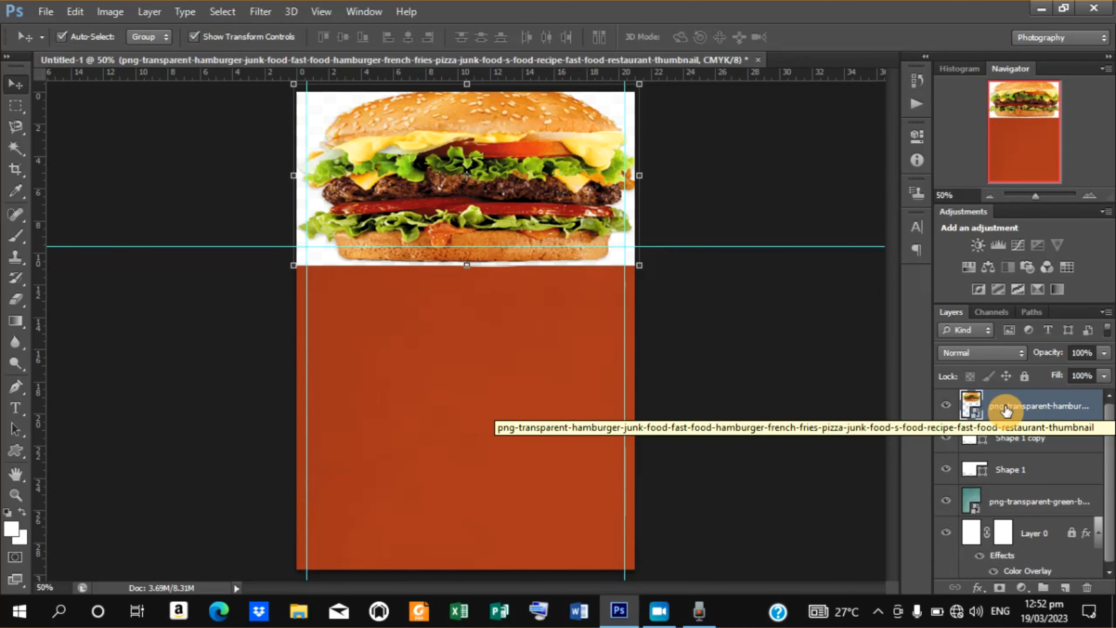
pyautogui.rightClick(1006, 409)
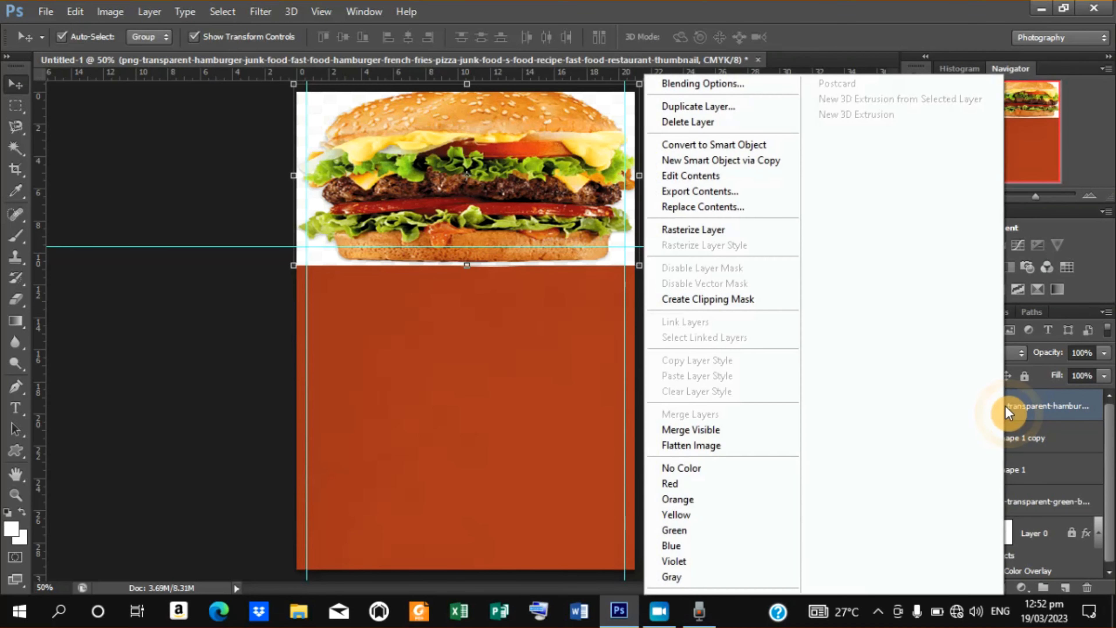
pyautogui.click(722, 299)
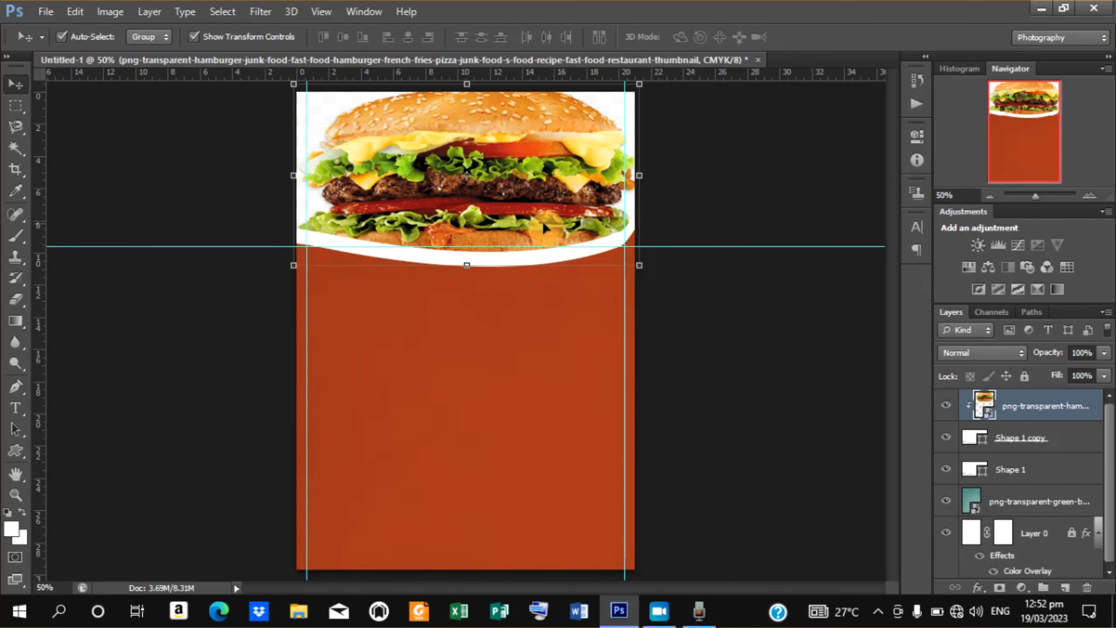
# Resize the clipped hamburger image to about 165% width and 108% height, nudge it down, and commit.
pyautogui.click(640, 84)
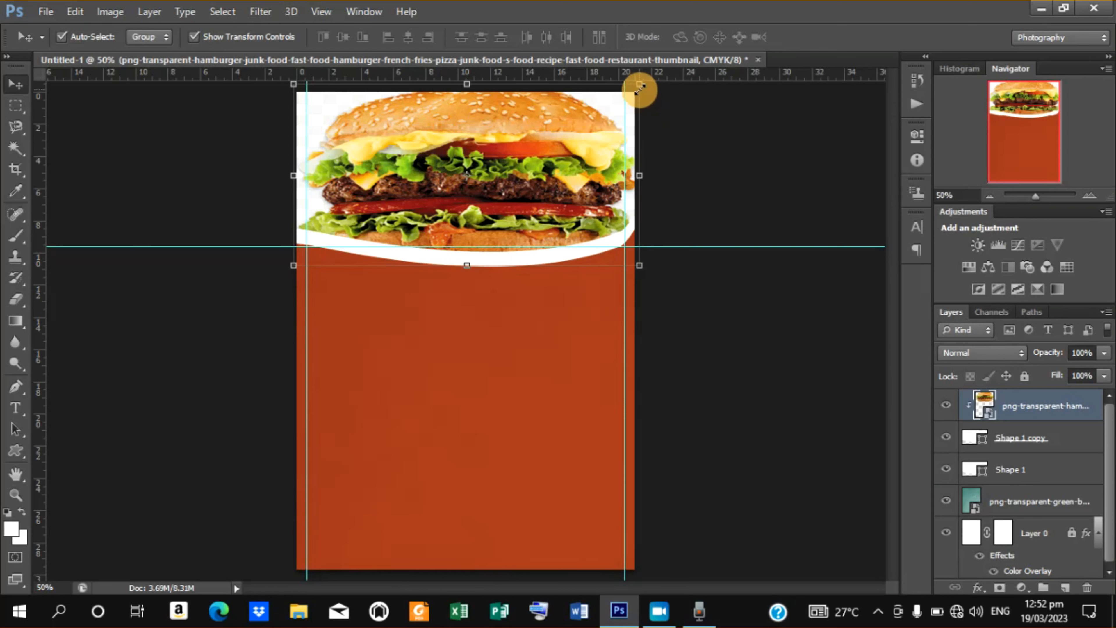
pyautogui.moveTo(639, 84); pyautogui.dragTo(635, 93)
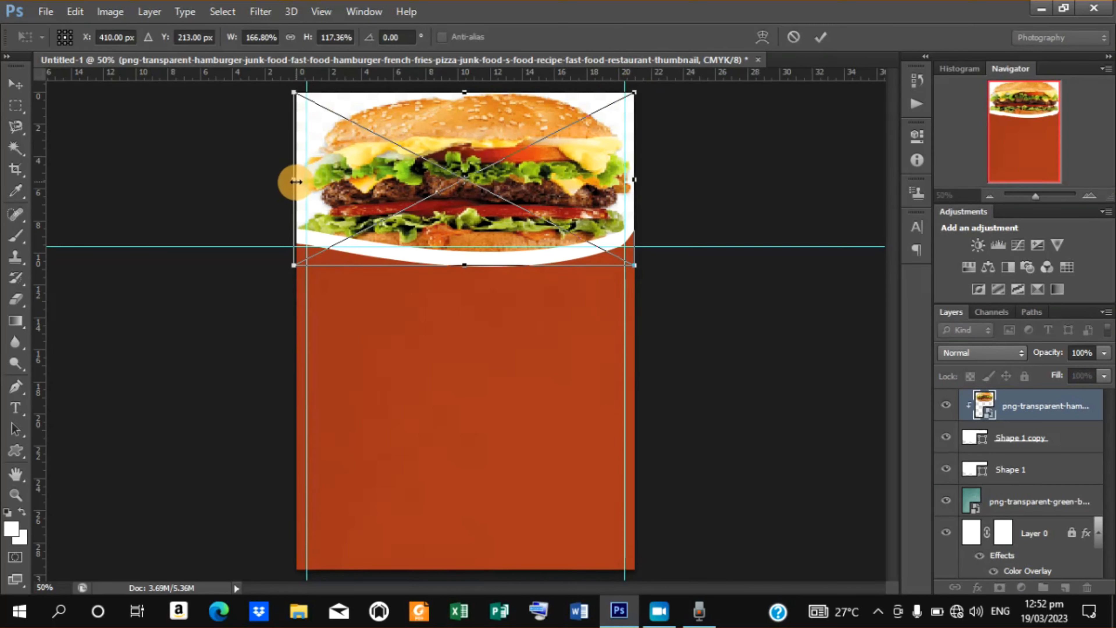
pyautogui.moveTo(292, 179); pyautogui.dragTo(300, 184)
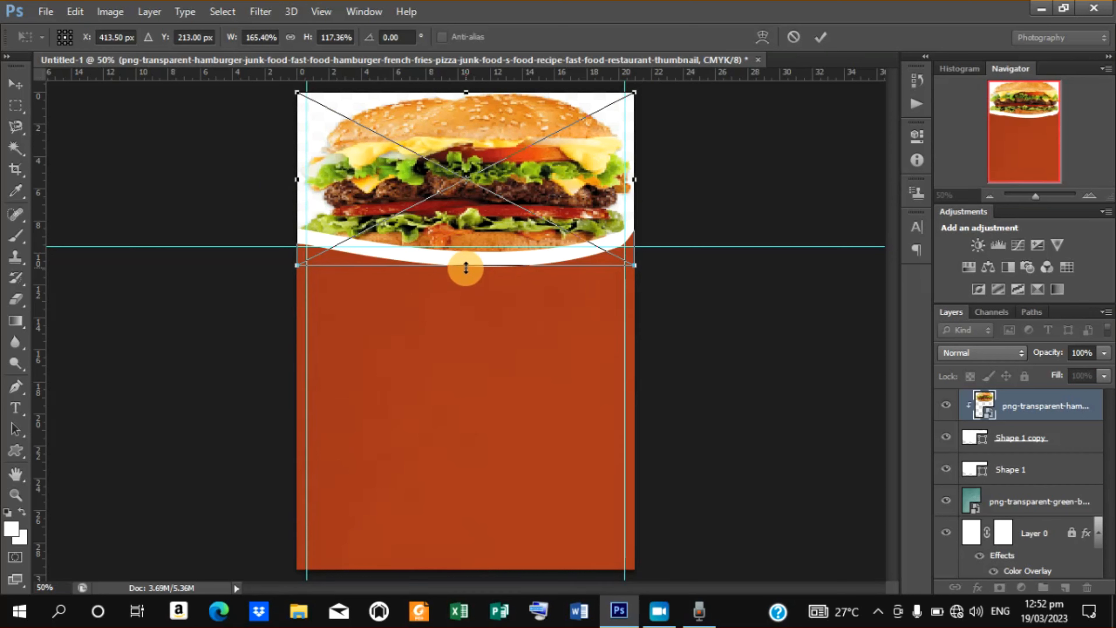
pyautogui.moveTo(467, 267); pyautogui.dragTo(464, 256)
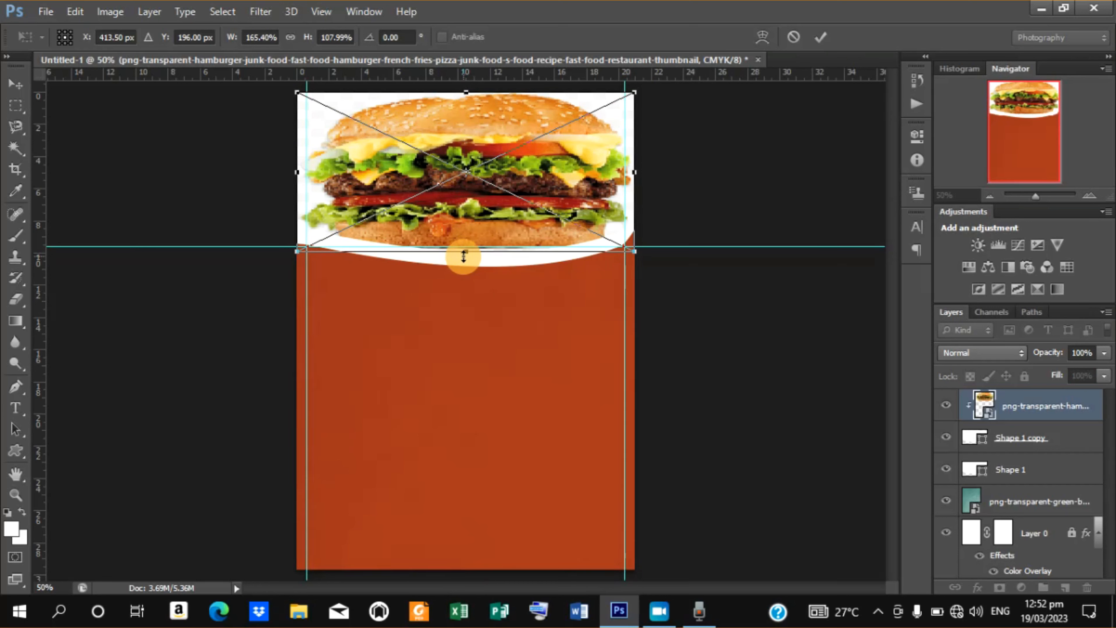
pyautogui.press('Down')
pyautogui.press('Down')
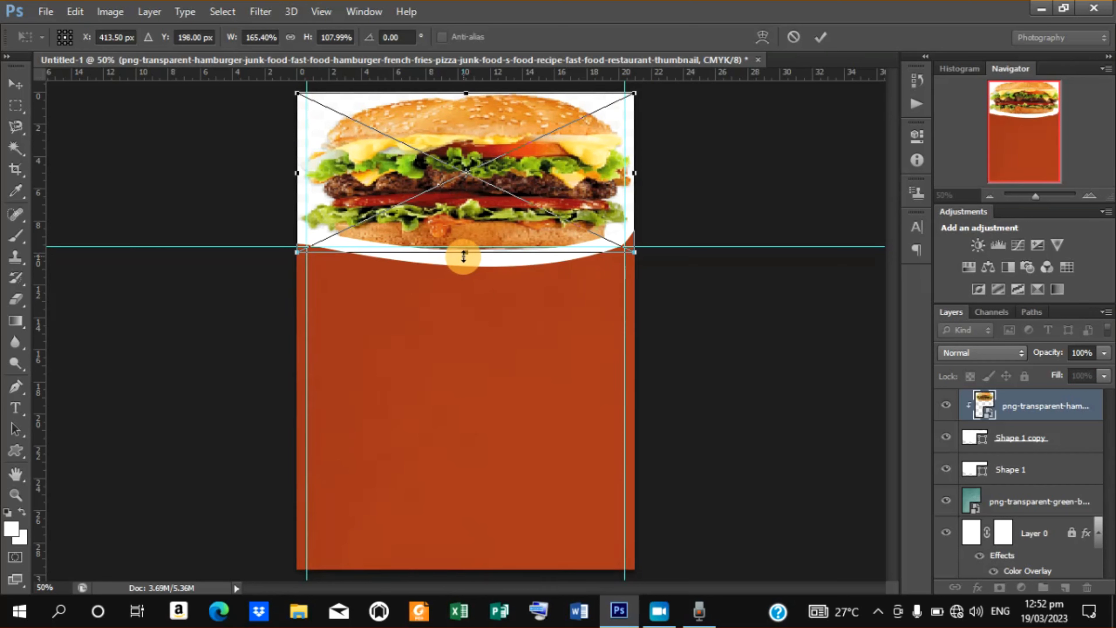
pyautogui.click(820, 39)
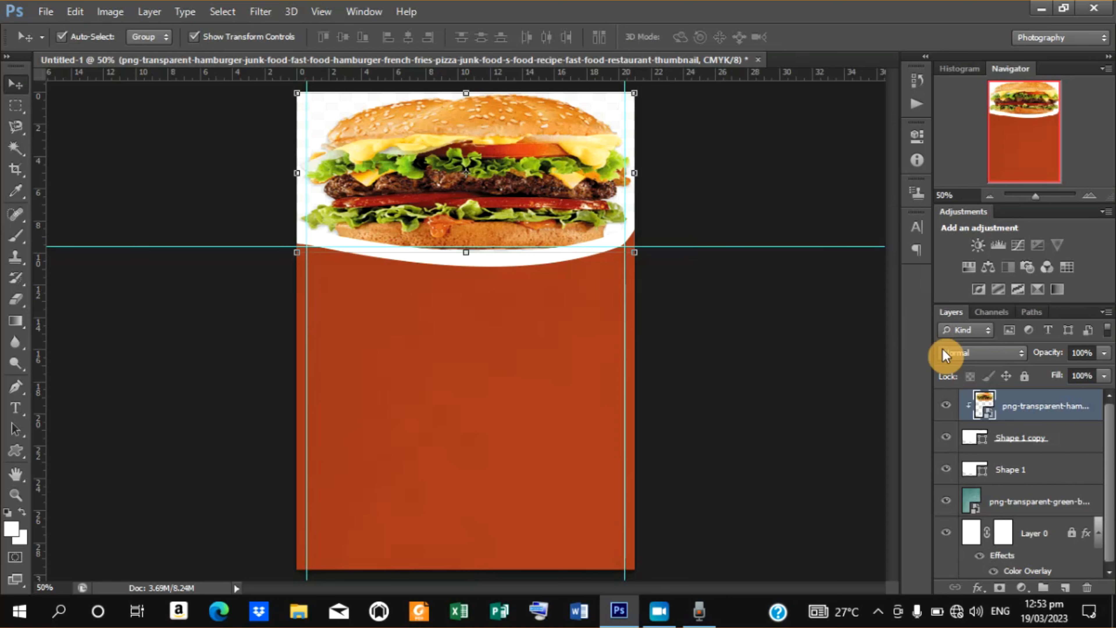
# Add an 8 px stroke to the Shape 1 layer using color cd7931 sampled from the burger.
pyautogui.click(1004, 471)
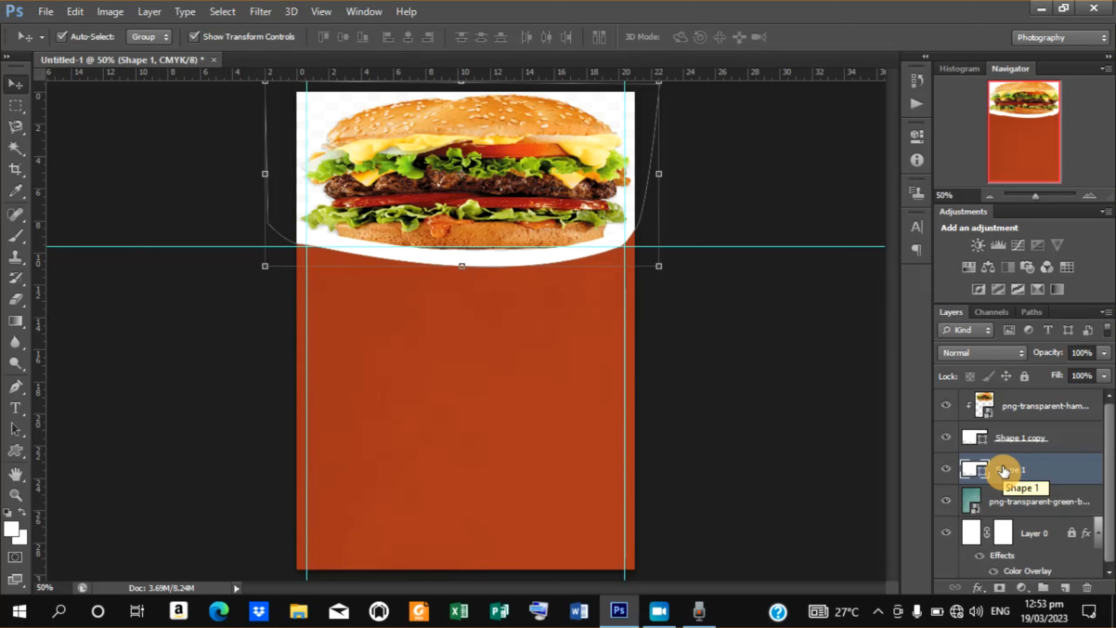
pyautogui.rightClick(1004, 470)
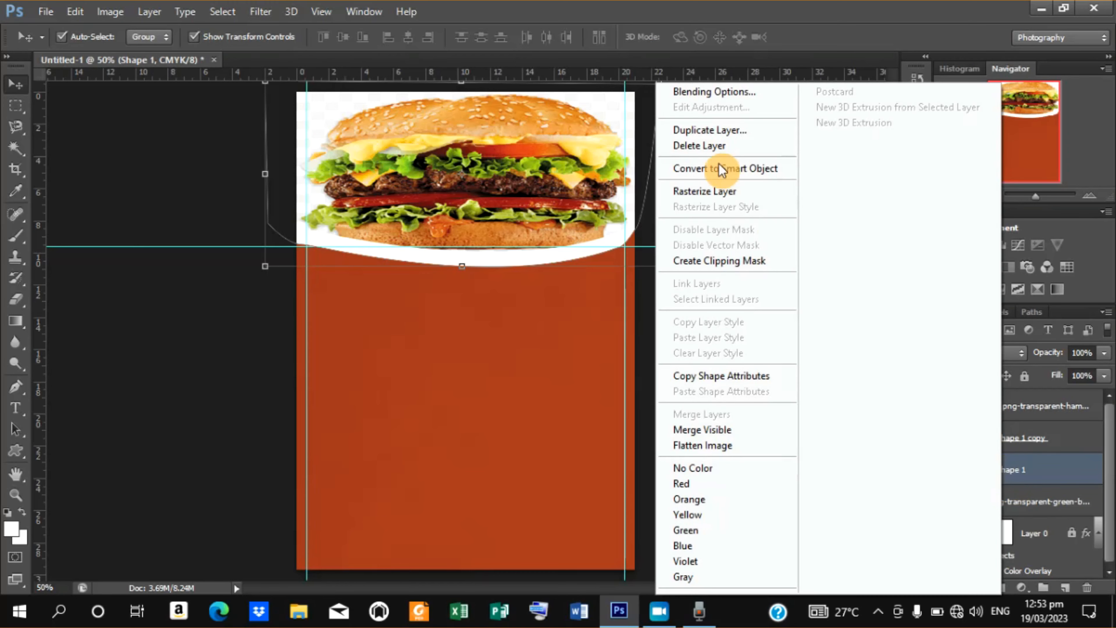
pyautogui.click(709, 93)
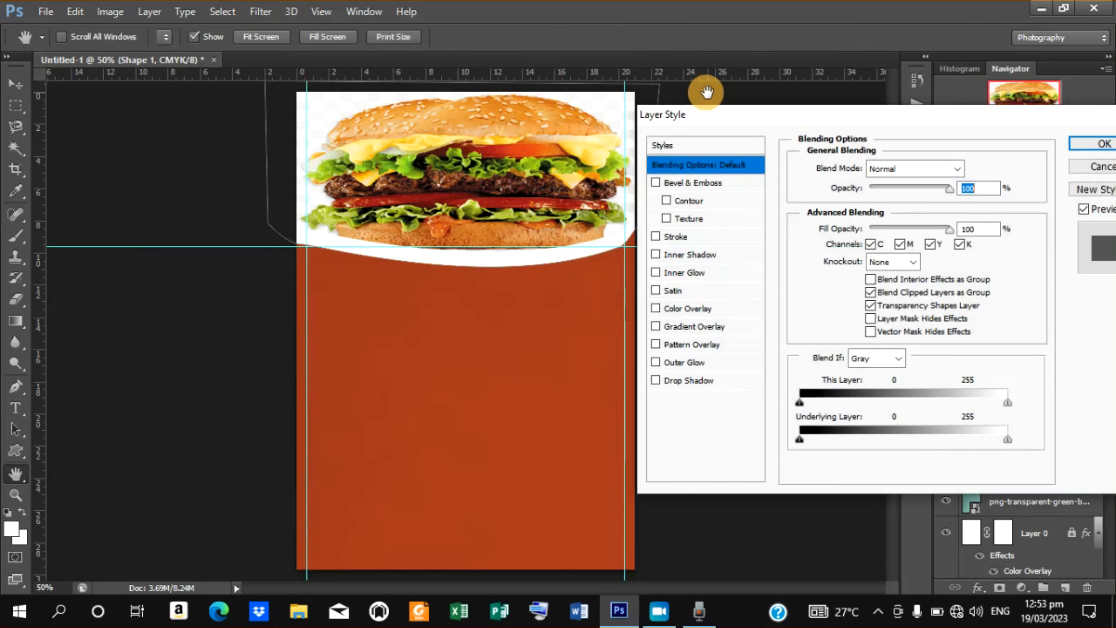
pyautogui.click(688, 241)
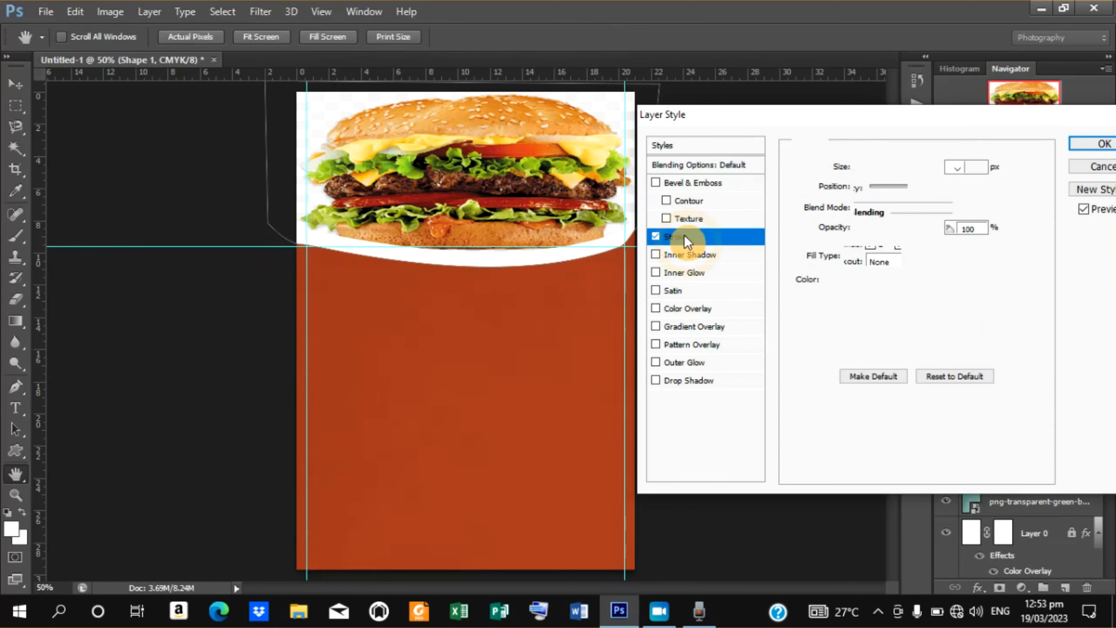
pyautogui.click(837, 288)
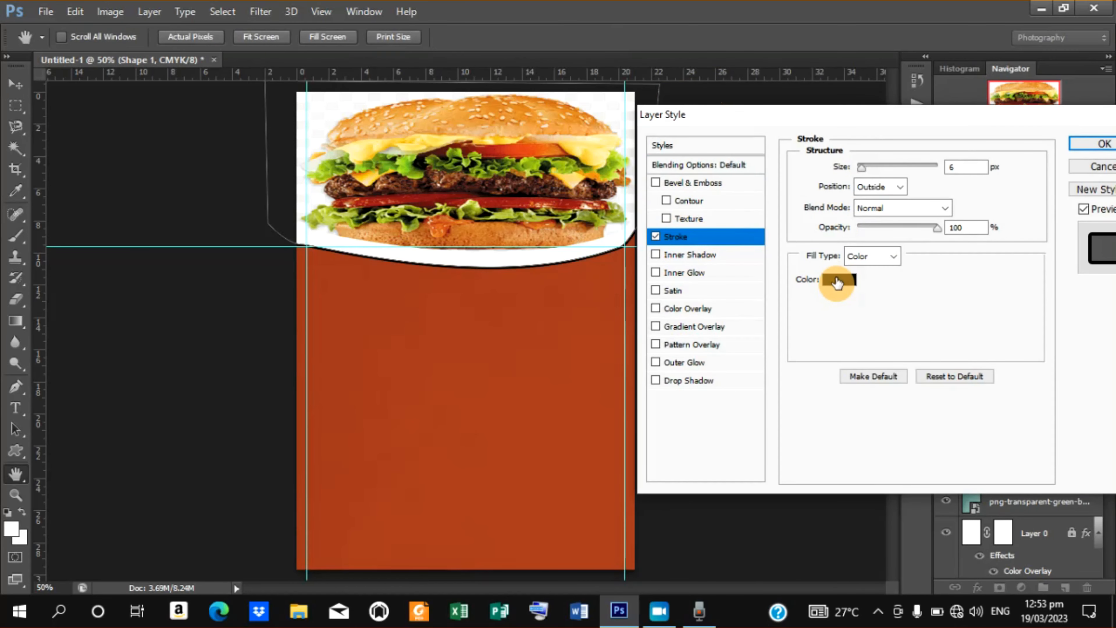
pyautogui.click(837, 281)
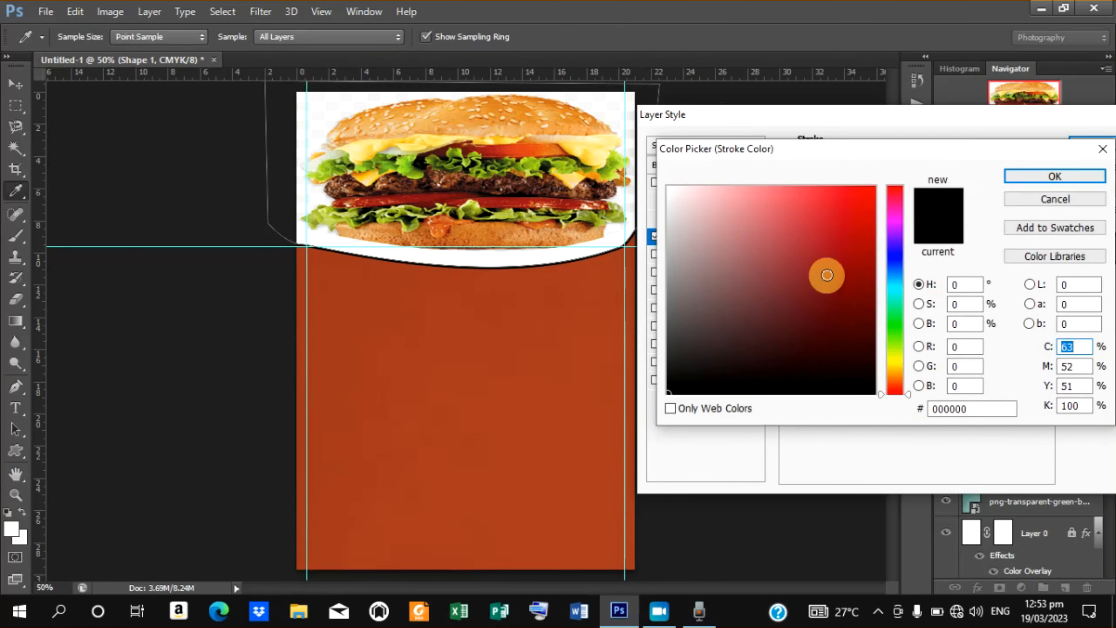
pyautogui.click(501, 229)
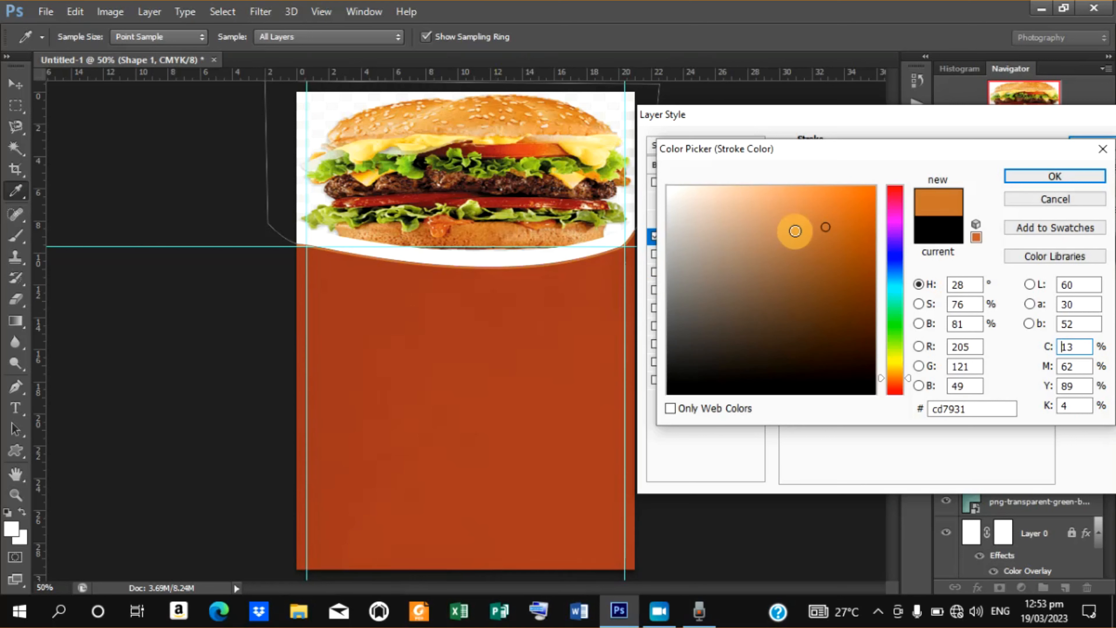
pyautogui.click(1018, 174)
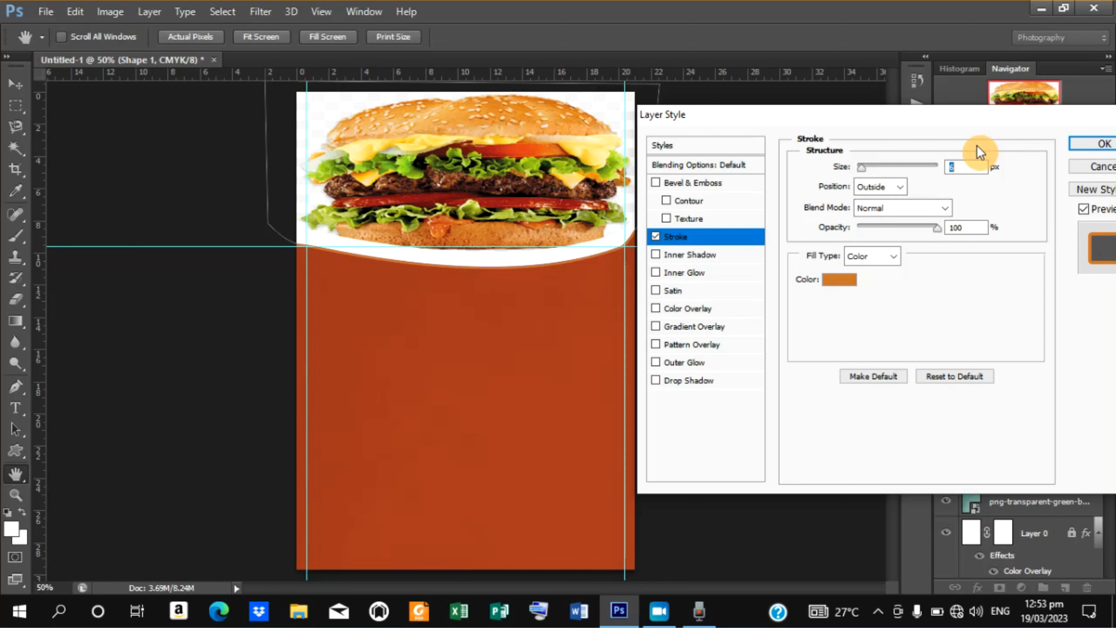
pyautogui.write('8')
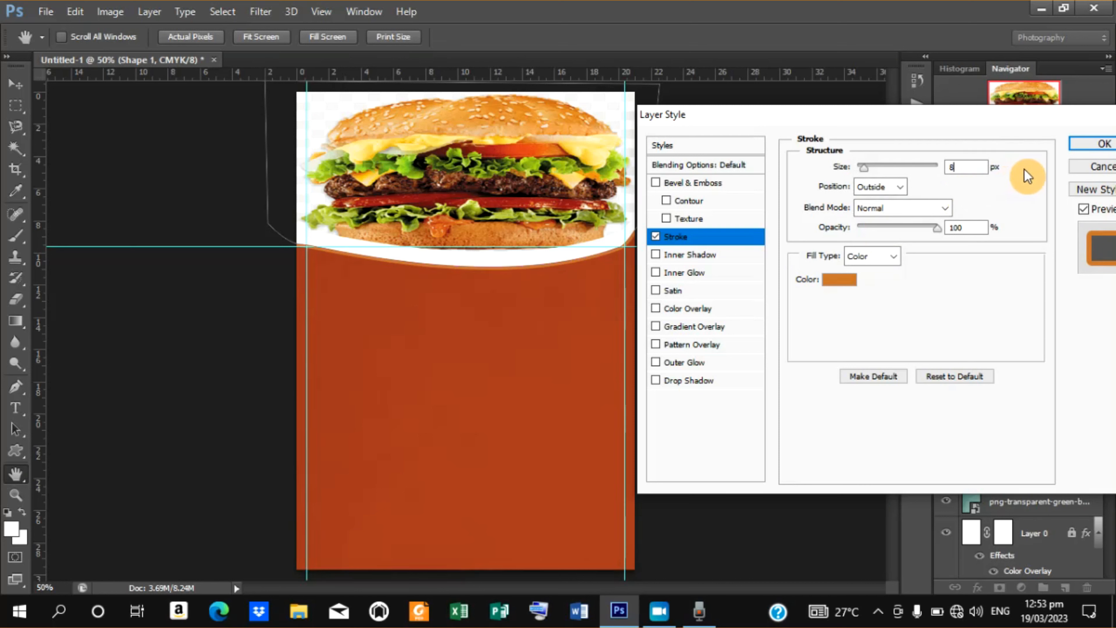
pyautogui.click(1081, 147)
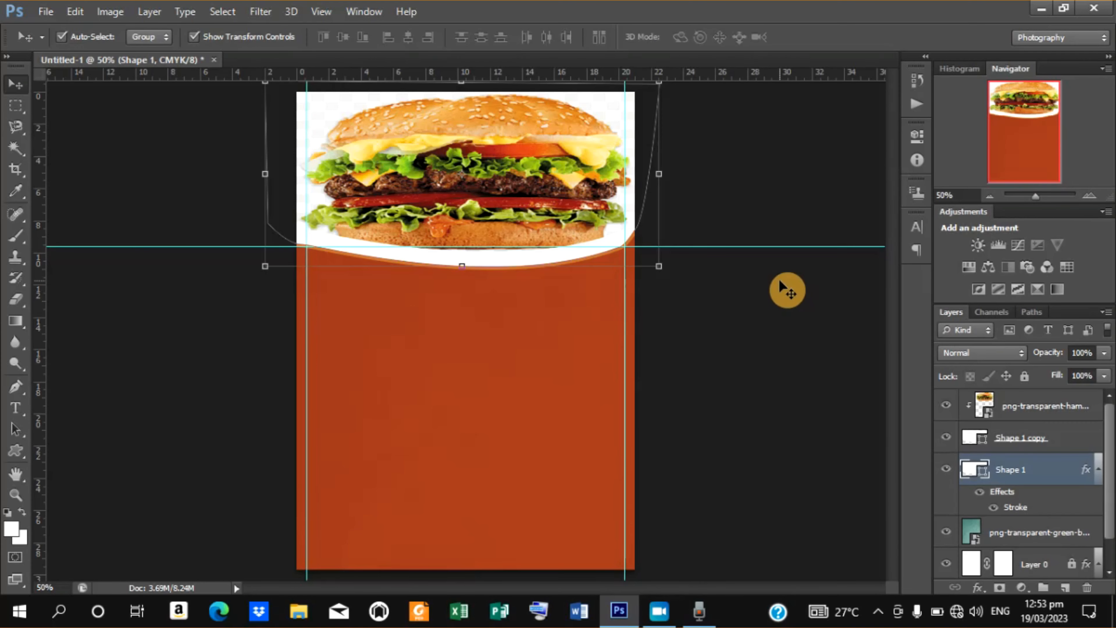
pyautogui.click(730, 359)
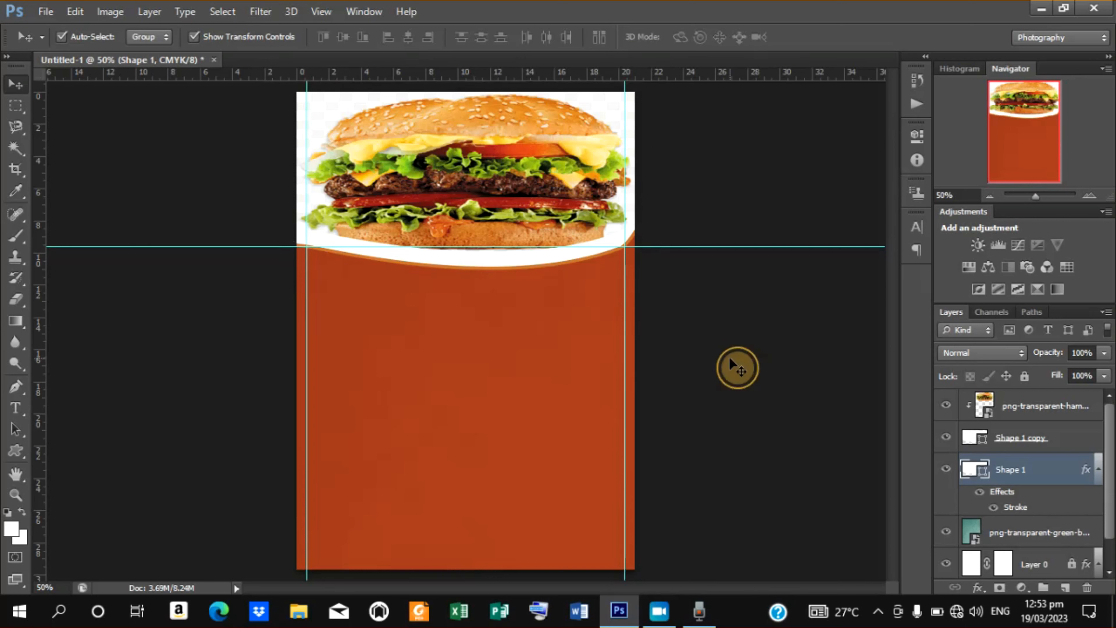
# Add a 4 px stroke to the Shape 1 copy layer using color bb3425 sampled from the burger.
pyautogui.click(479, 224)
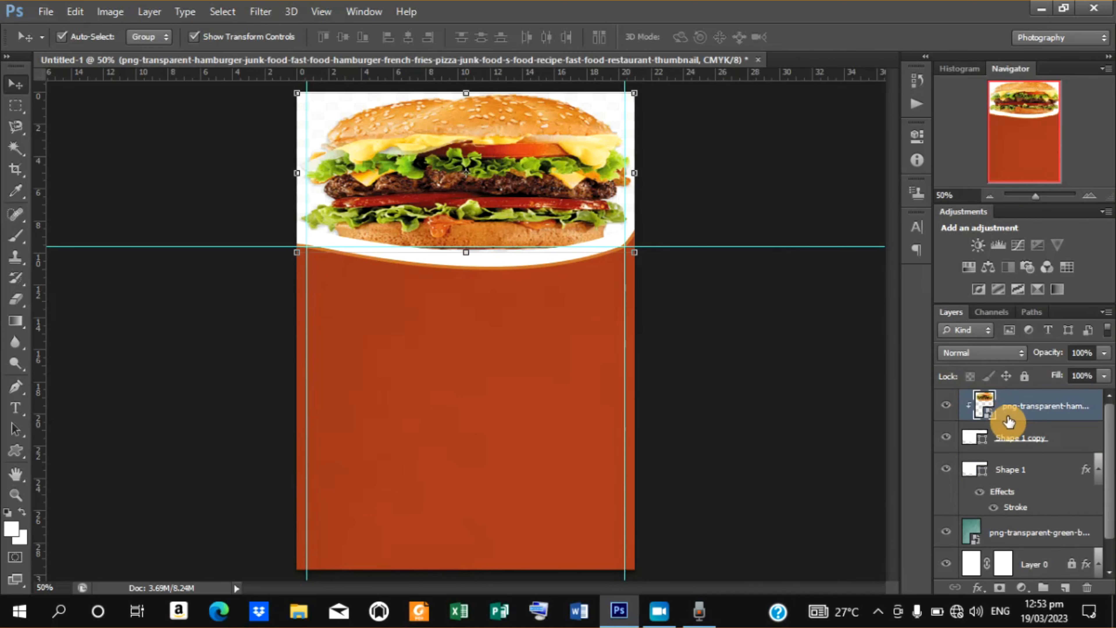
pyautogui.click(1011, 439)
pyautogui.rightClick(1013, 439)
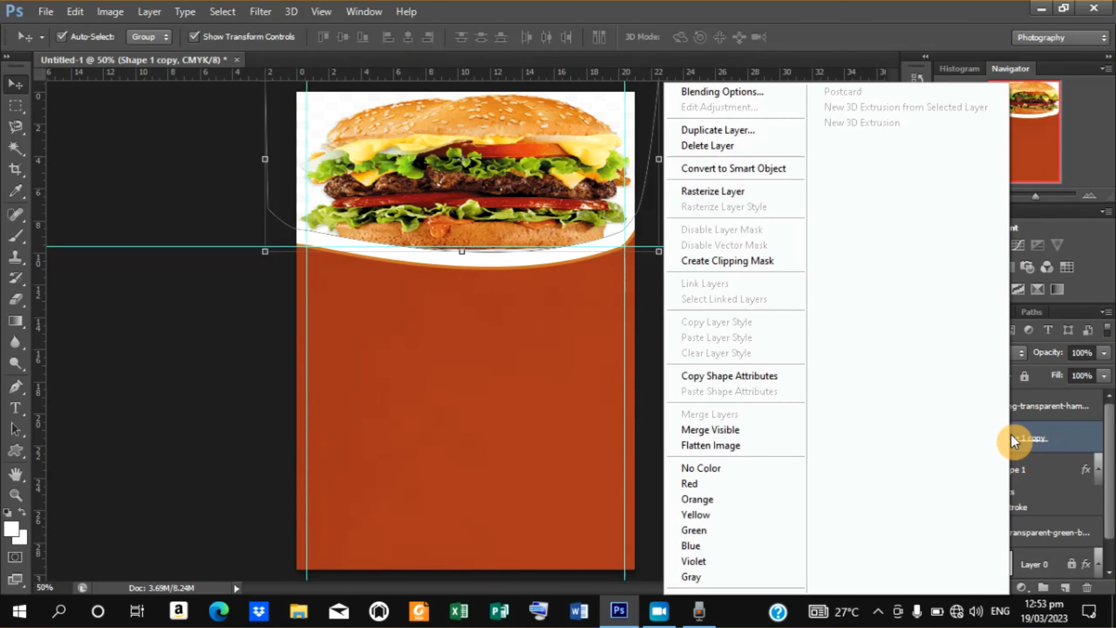
pyautogui.click(719, 90)
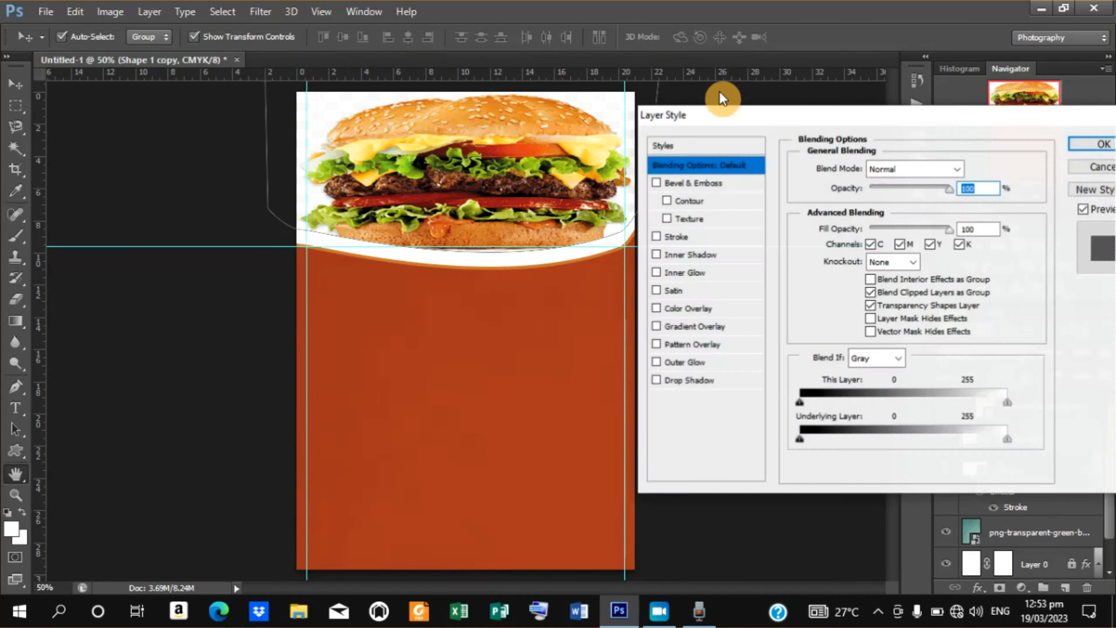
pyautogui.click(682, 241)
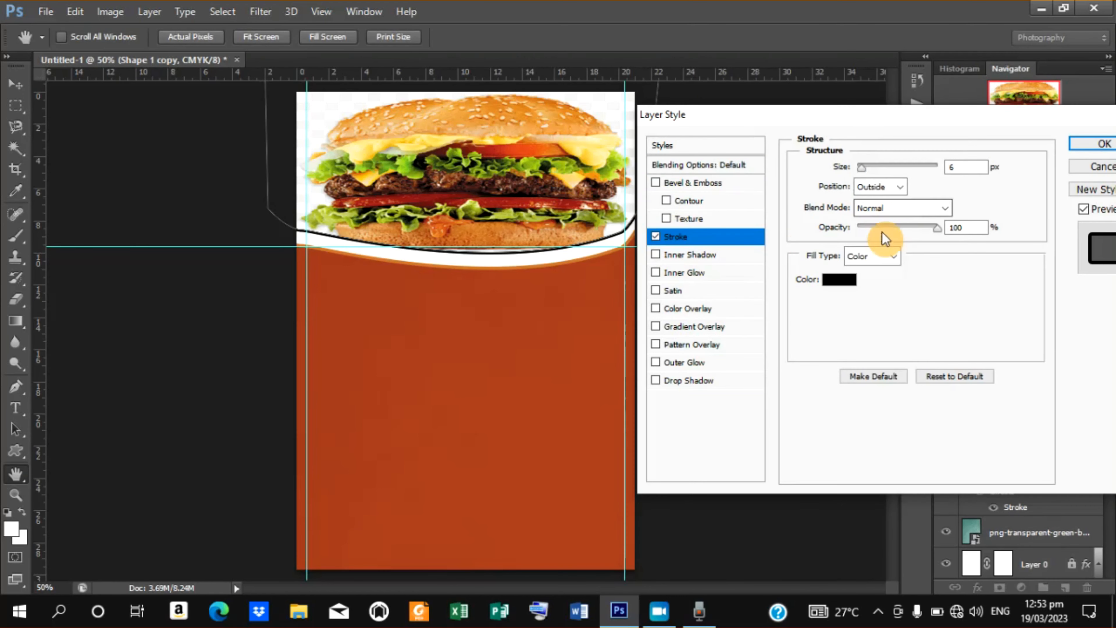
pyautogui.click(840, 280)
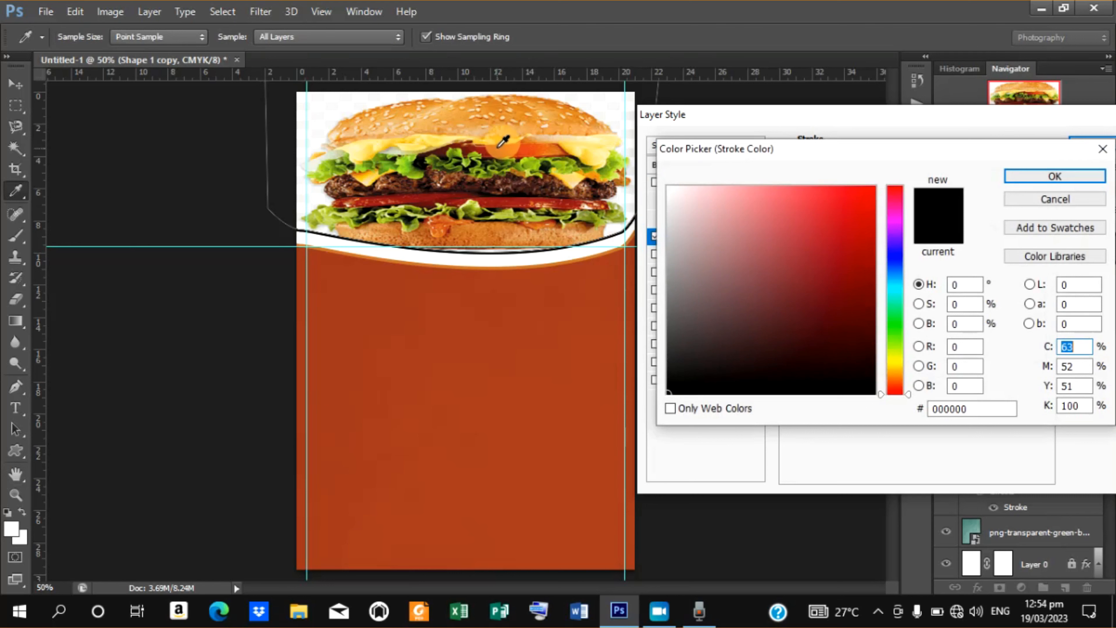
pyautogui.click(505, 143)
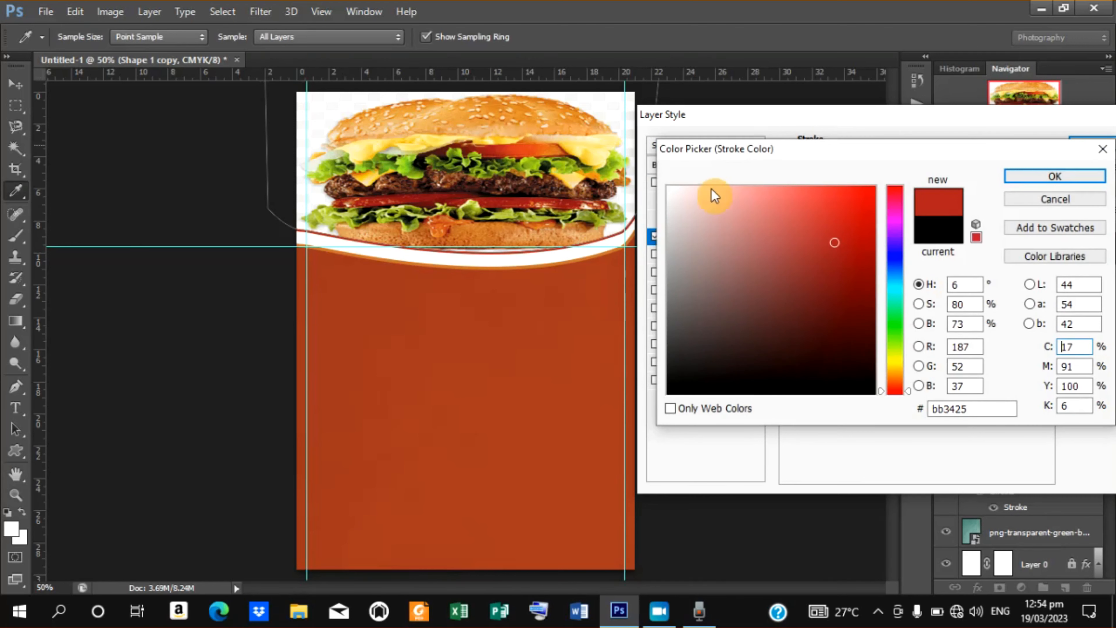
pyautogui.click(1036, 174)
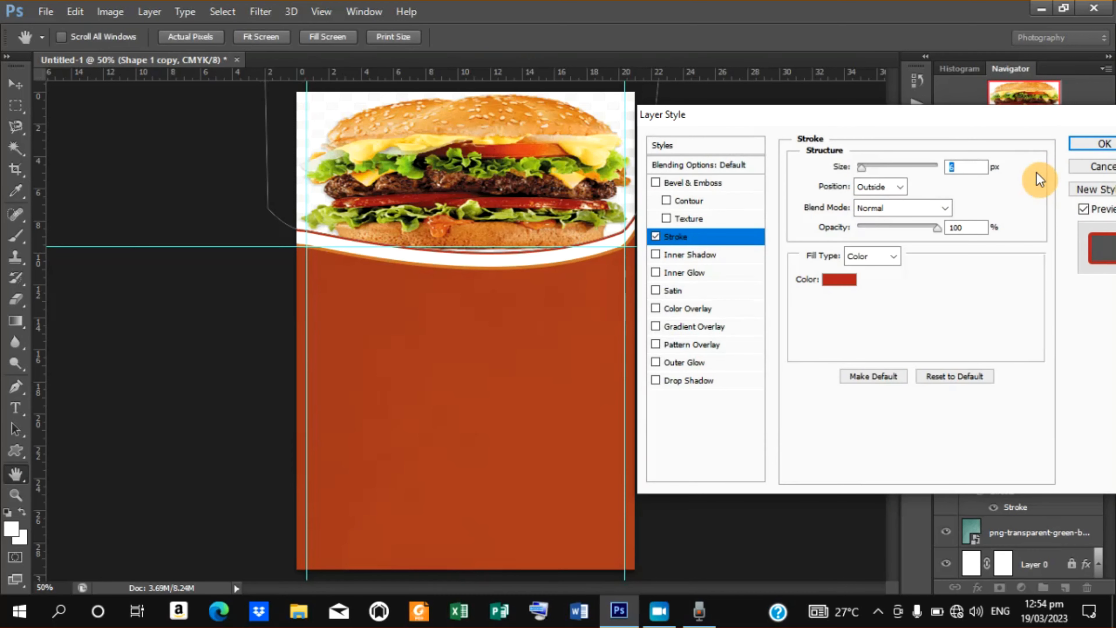
pyautogui.write('3')
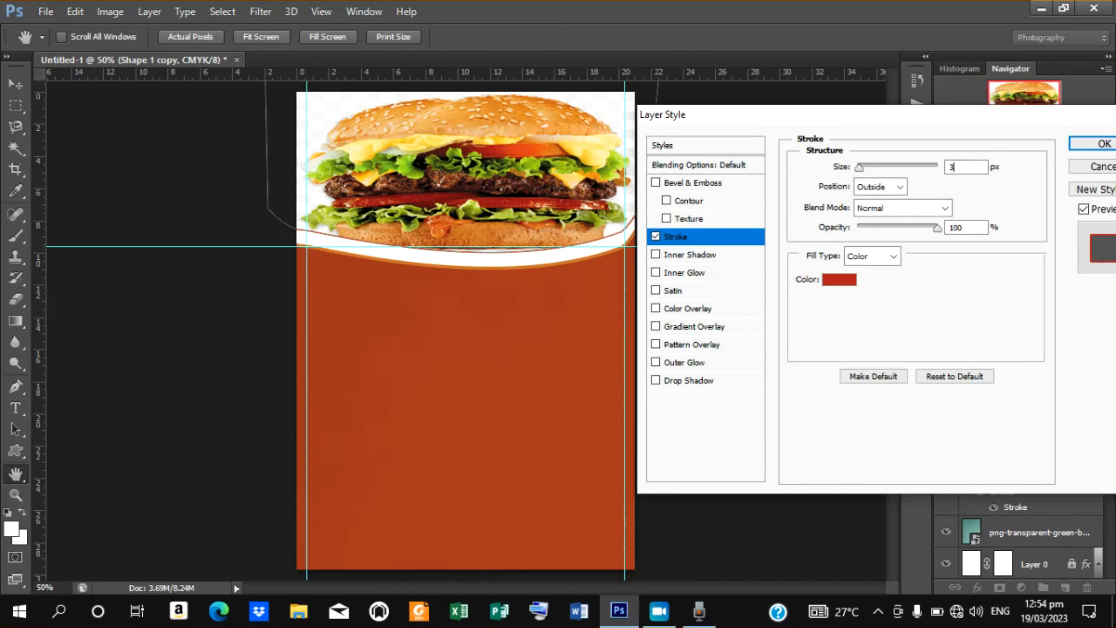
pyautogui.write('4')
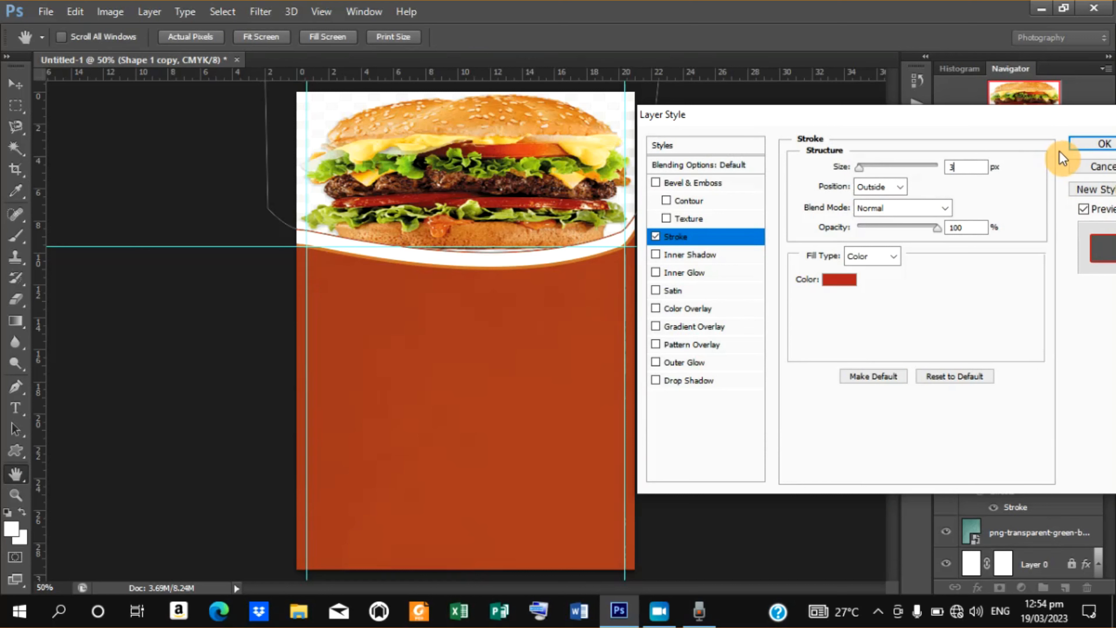
pyautogui.press('BackSpace')
pyautogui.press('BackSpace')
pyautogui.write('4')
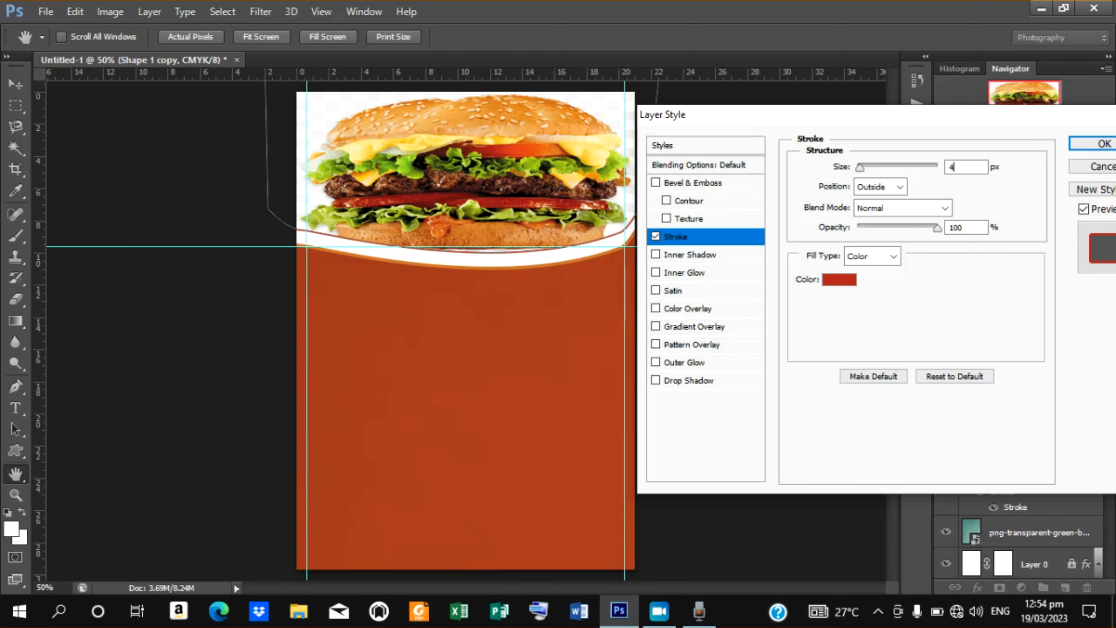
pyautogui.click(1101, 144)
pyautogui.press('v')
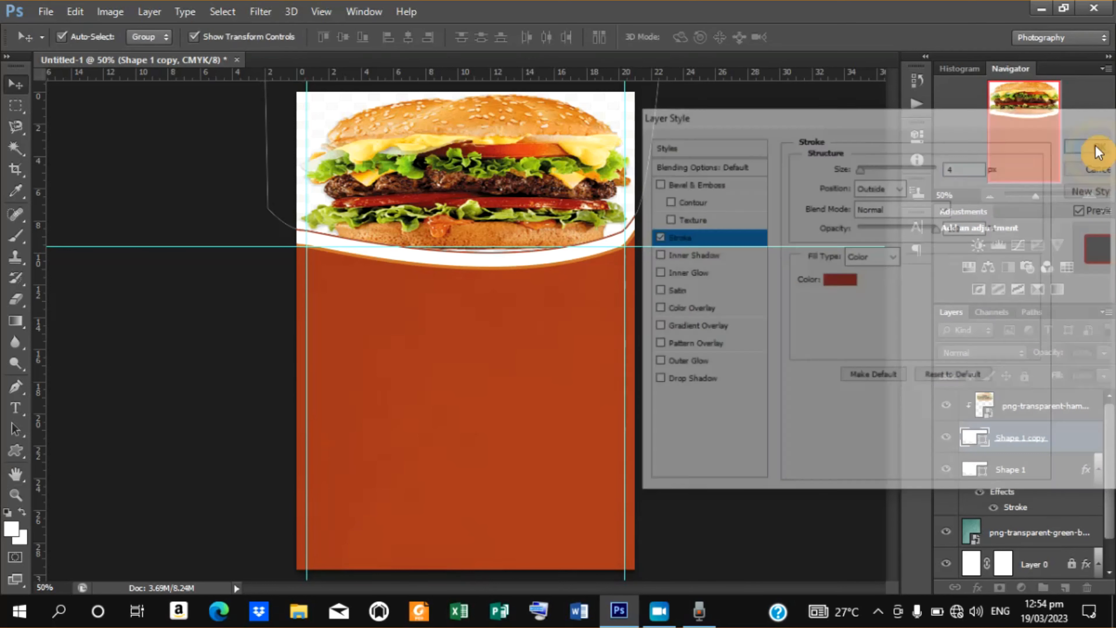
# Nudge the Shape 1 layer up slightly.
pyautogui.click(775, 184)
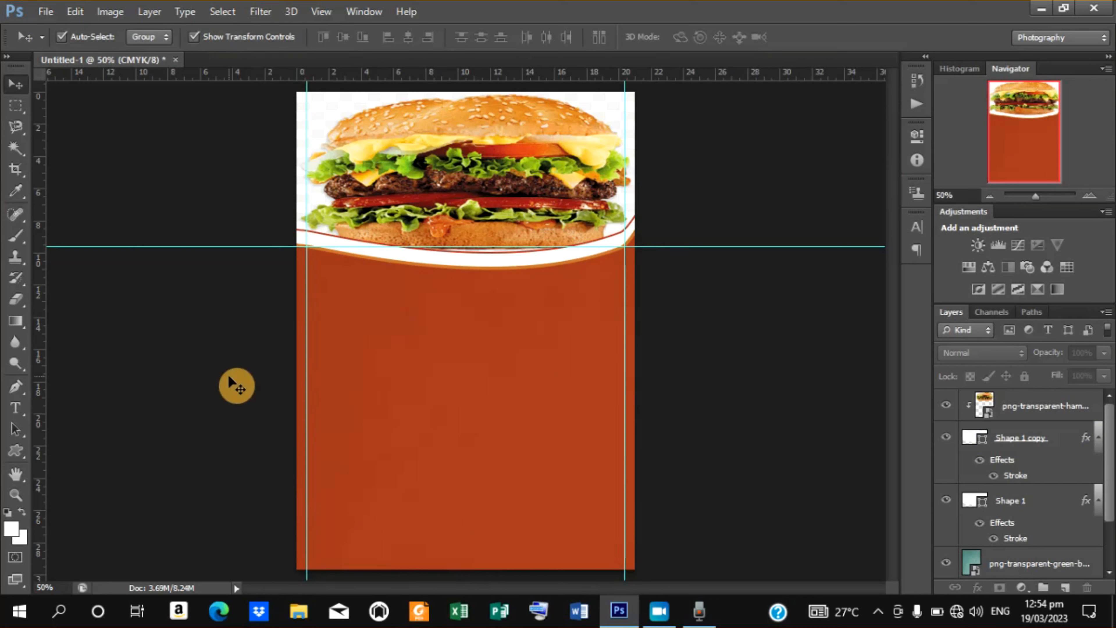
pyautogui.click(464, 269)
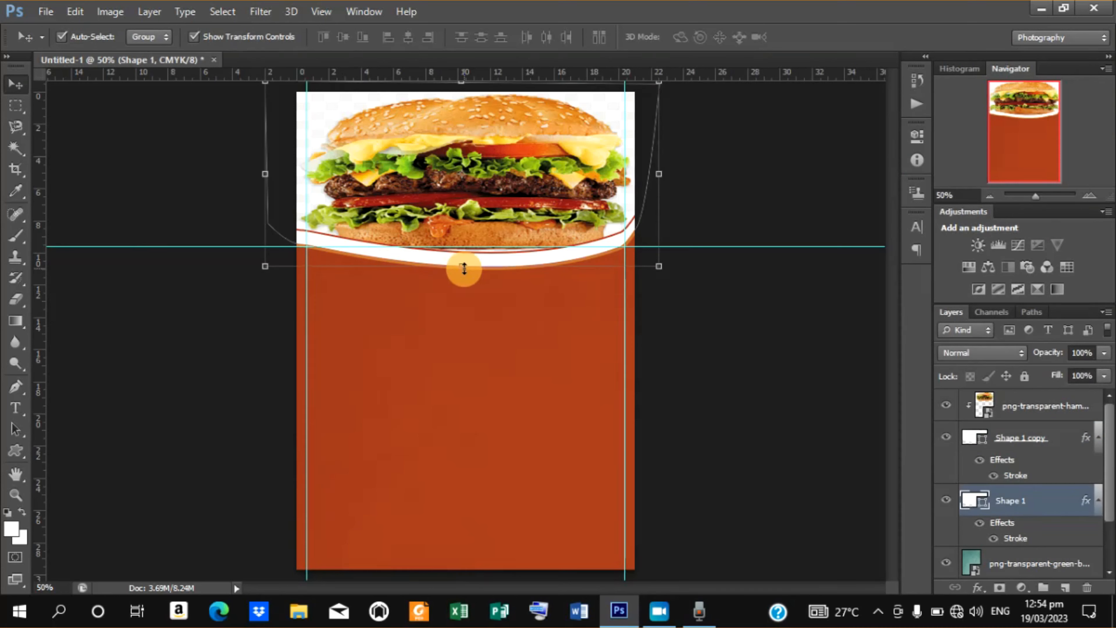
pyautogui.press('Up')
pyautogui.press('Up')
pyautogui.press('Up')
pyautogui.press('Up')
pyautogui.press('Up')
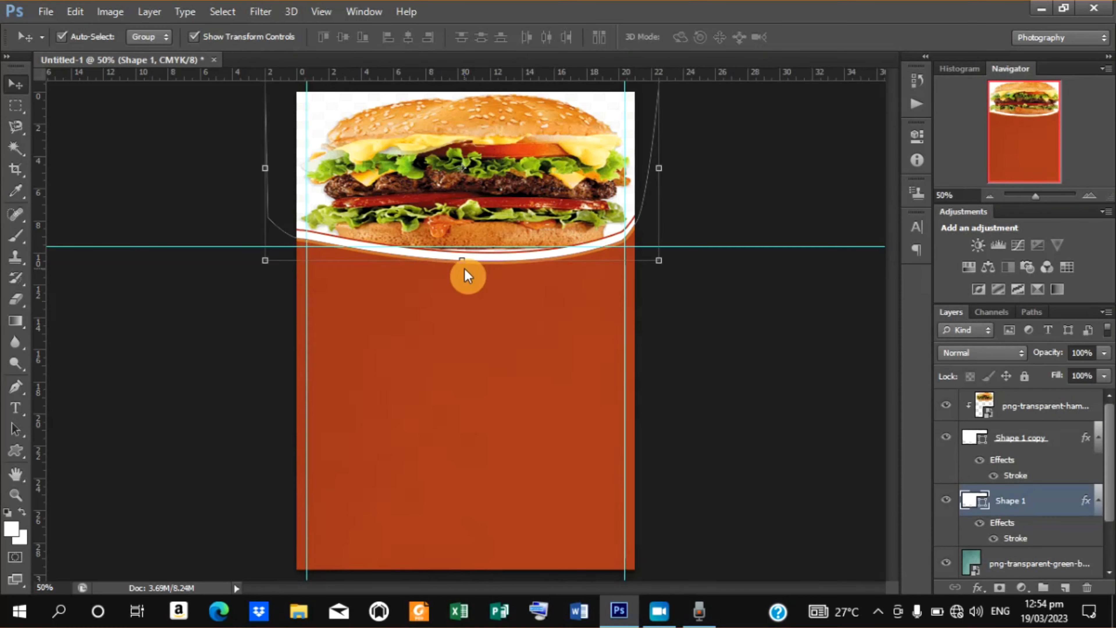
pyautogui.click(764, 344)
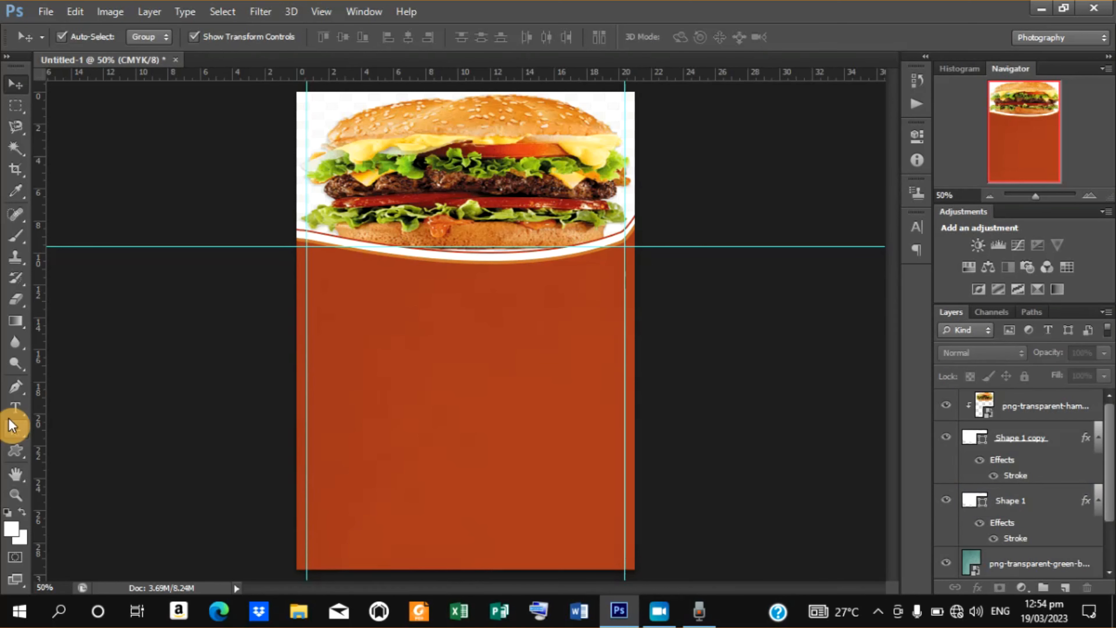
# Draw a white circle about 7.09 cm wide on the red area with the Ellipse tool.
pyautogui.click(17, 456)
pyautogui.moveTo(17, 458)
pyautogui.mouseDown()
pyautogui.moveTo(81, 475)
pyautogui.moveTo(23, 452)
pyautogui.mouseUp()
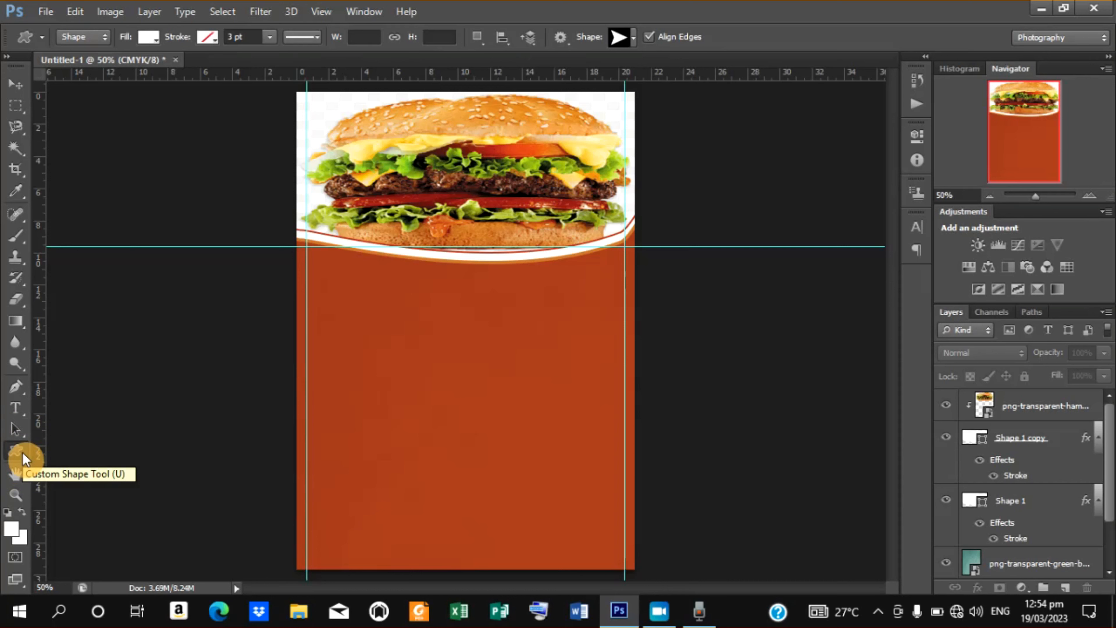
pyautogui.moveTo(23, 453); pyautogui.dragTo(92, 478)
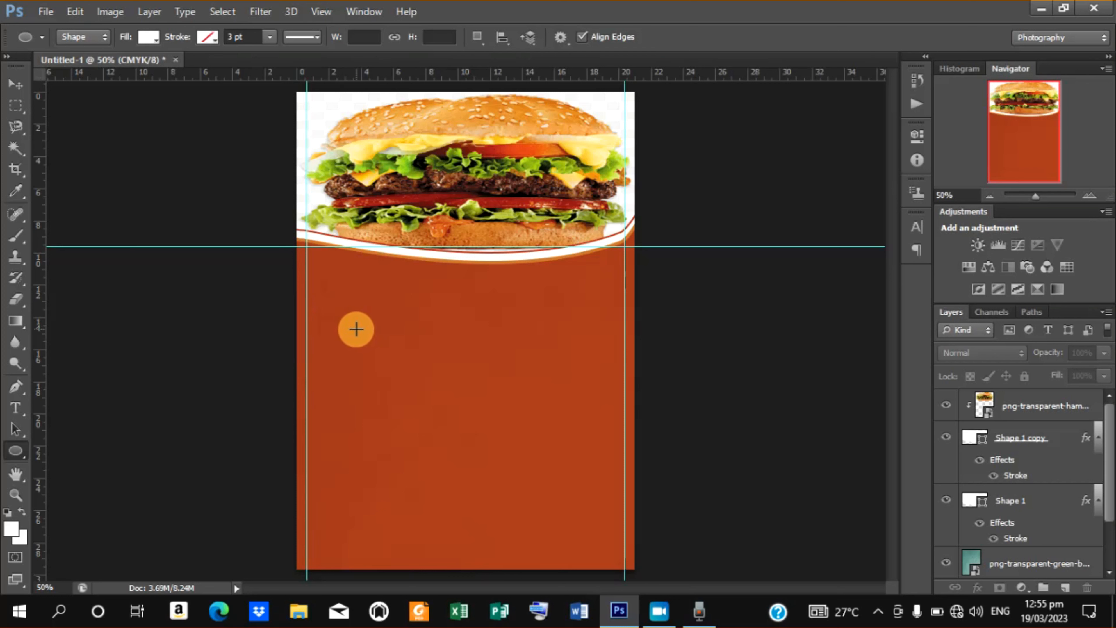
pyautogui.moveTo(356, 329); pyautogui.dragTo(478, 442)
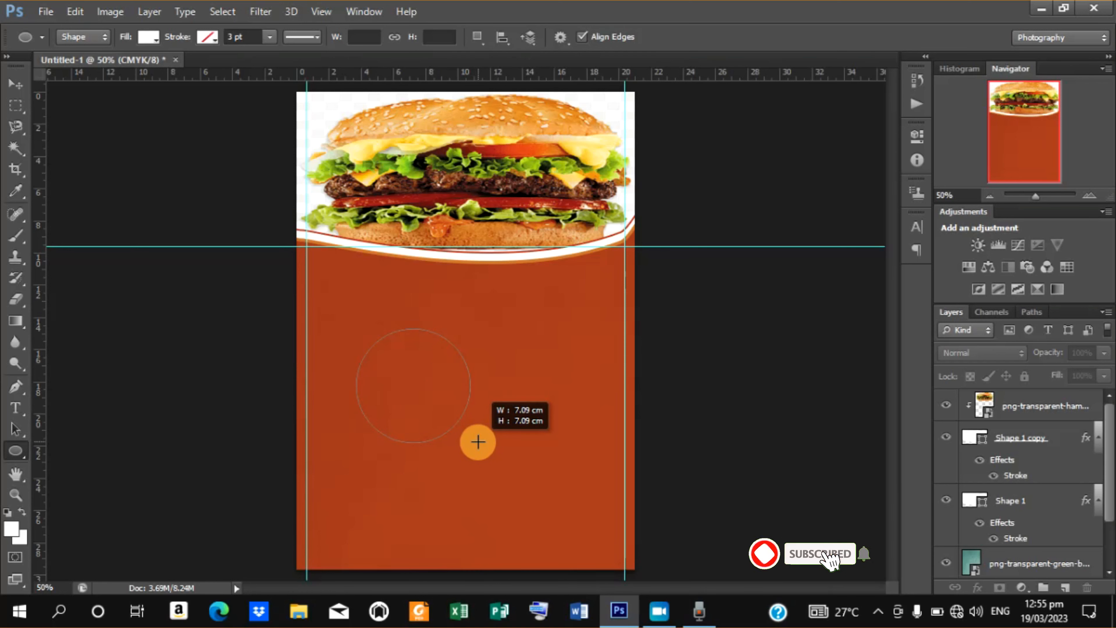
pyautogui.moveTo(479, 442); pyautogui.dragTo(481, 444)
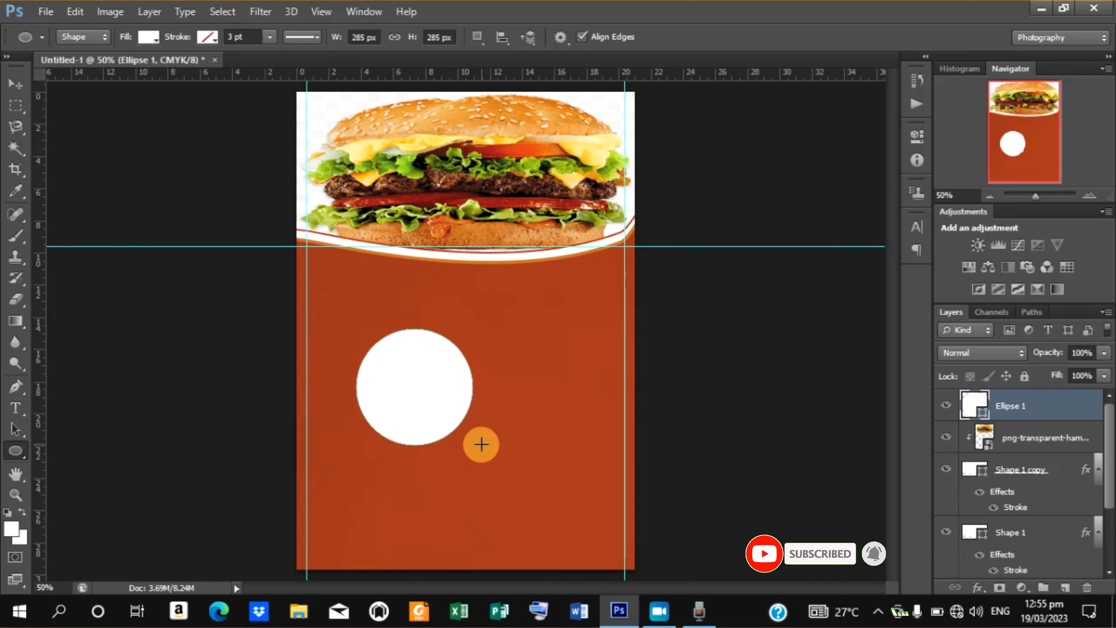
# Scale the circle to about 81% and move it up onto the left edge of the header curve.
pyautogui.click(15, 89)
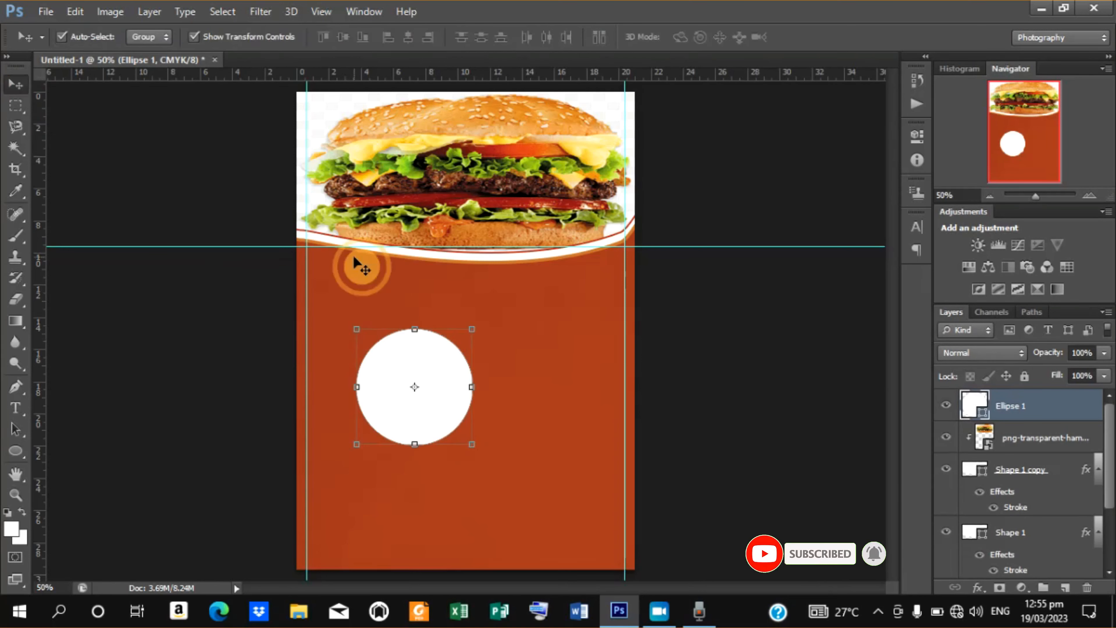
pyautogui.moveTo(423, 357); pyautogui.dragTo(390, 319)
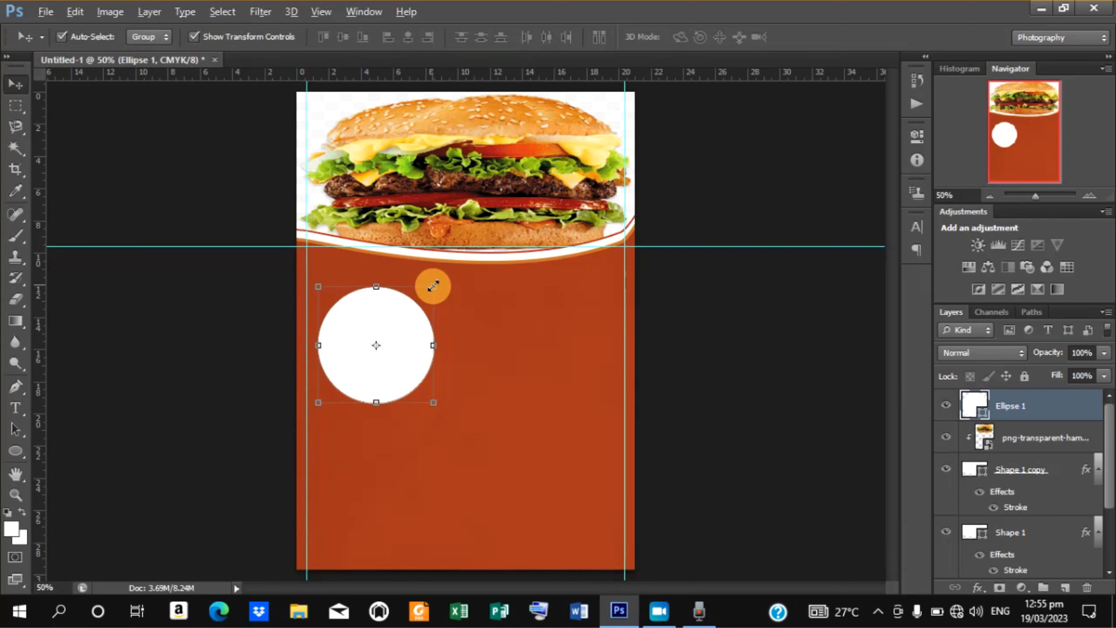
pyautogui.moveTo(433, 287); pyautogui.dragTo(422, 298)
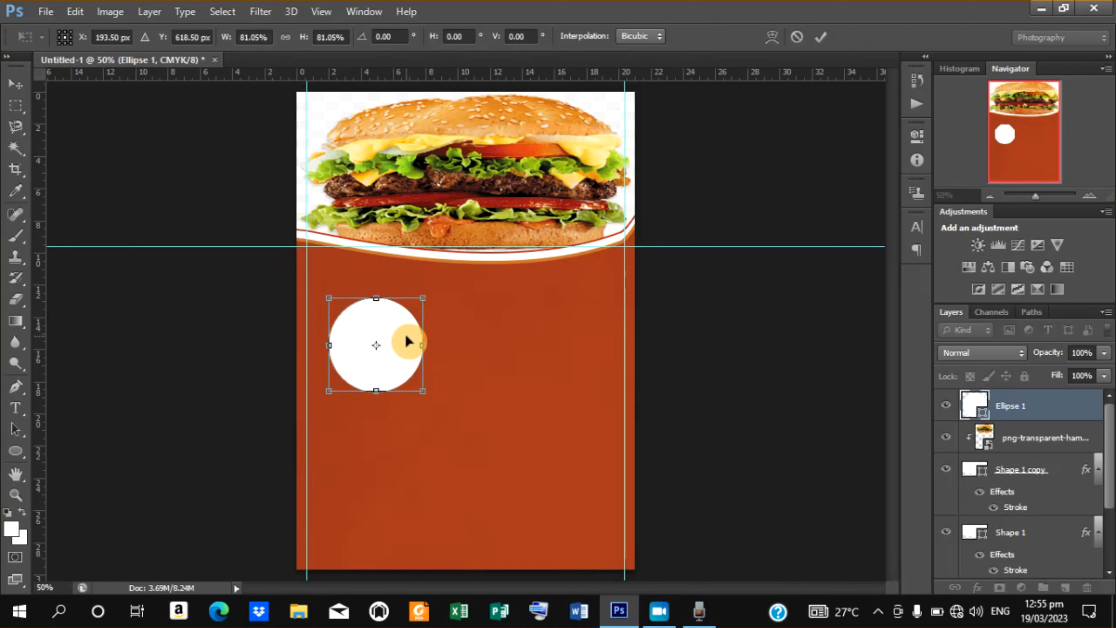
pyautogui.moveTo(405, 341); pyautogui.dragTo(396, 253)
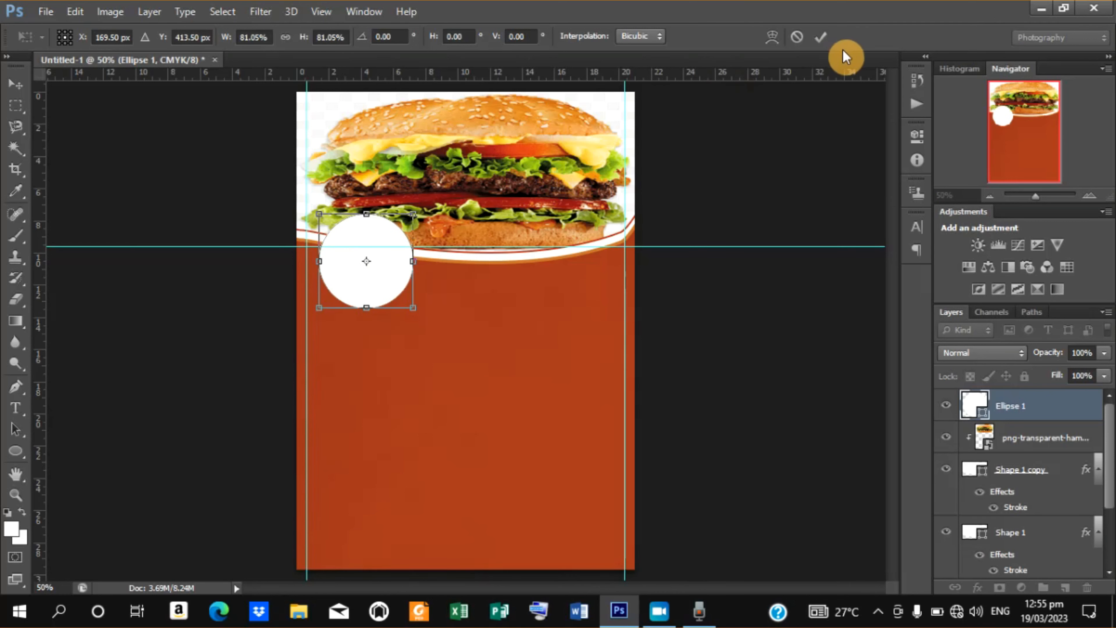
pyautogui.click(822, 36)
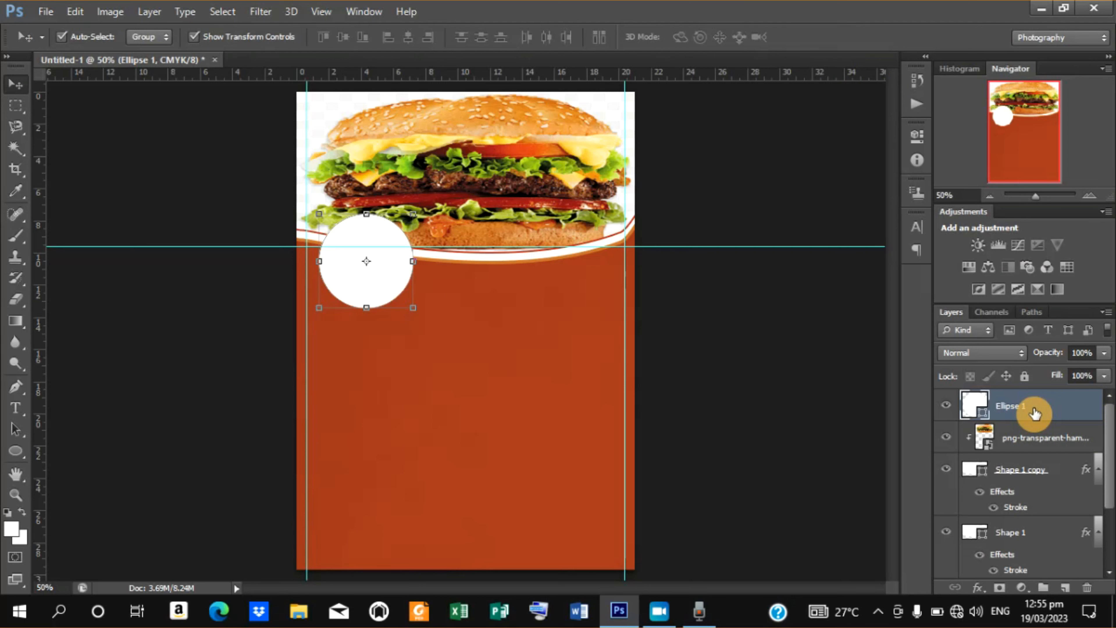
# Duplicate the circle, place the copy beneath the original, and enlarge it to about 112%.
pyautogui.hotkey('ctrl', 'j')
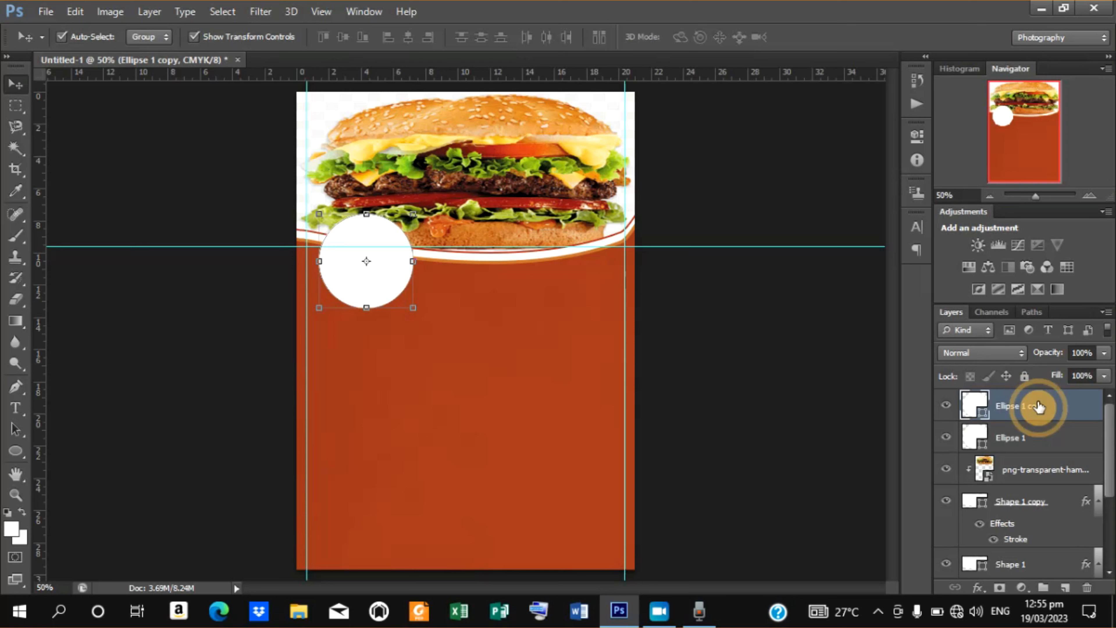
pyautogui.moveTo(1038, 406); pyautogui.dragTo(1039, 455)
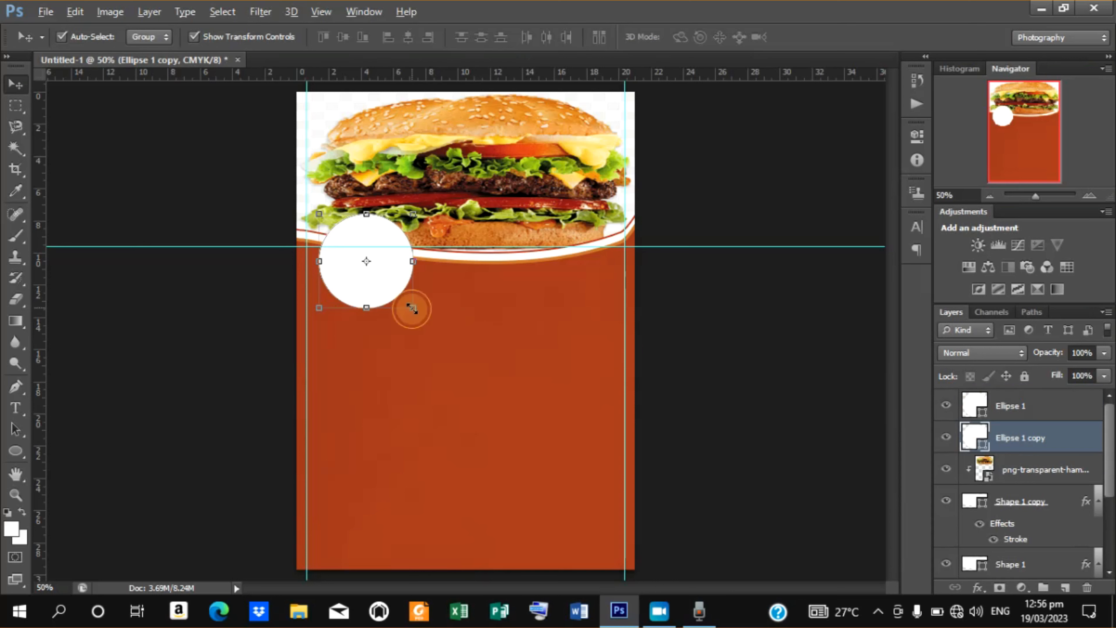
pyautogui.moveTo(413, 309); pyautogui.dragTo(416, 314)
pyautogui.click(822, 37)
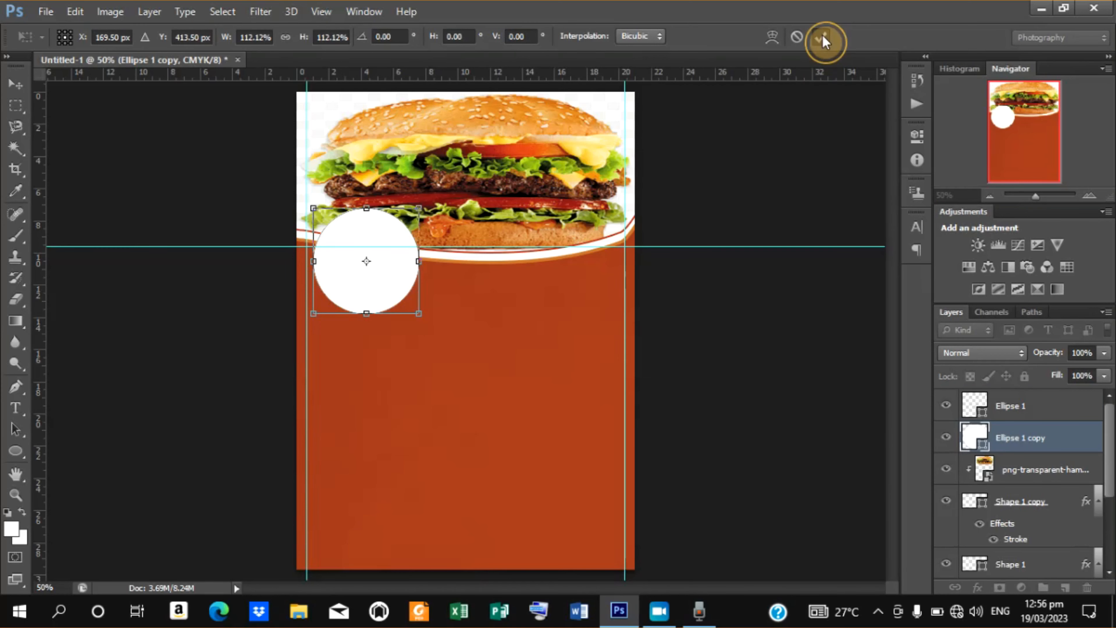
# Apply a color overlay in b52400 to the Ellipse 1 copy layer.
pyautogui.rightClick(1012, 442)
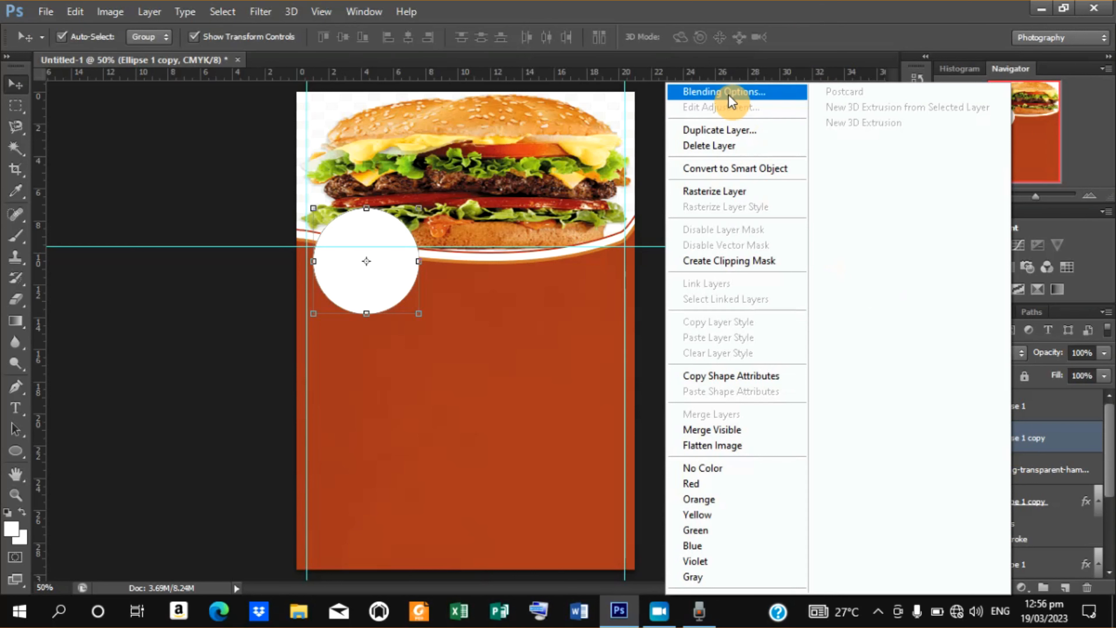
pyautogui.click(728, 93)
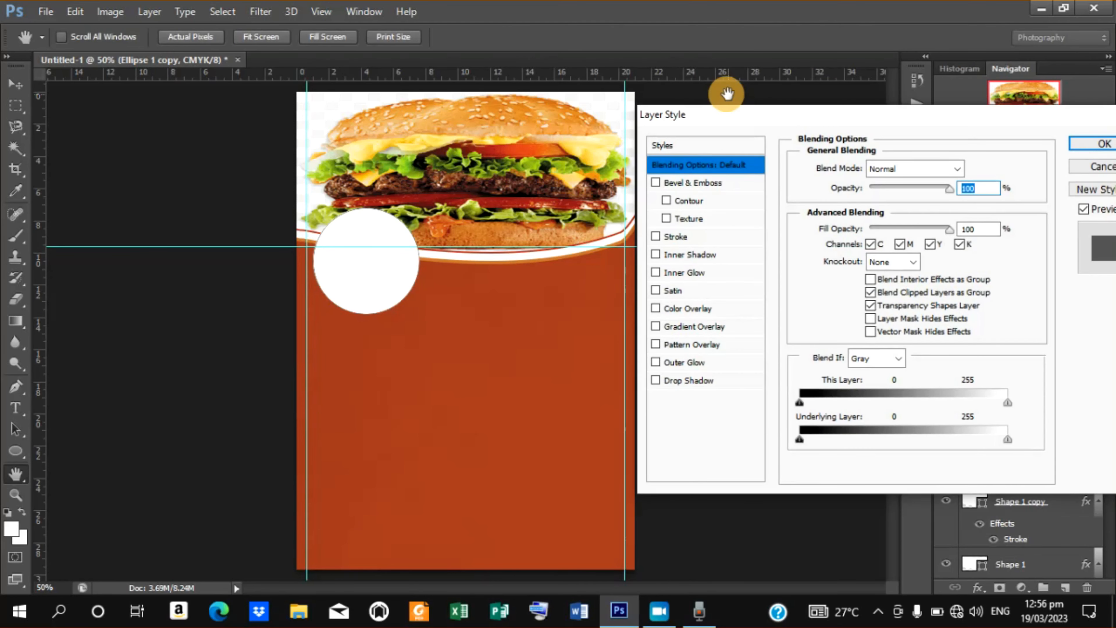
pyautogui.click(689, 309)
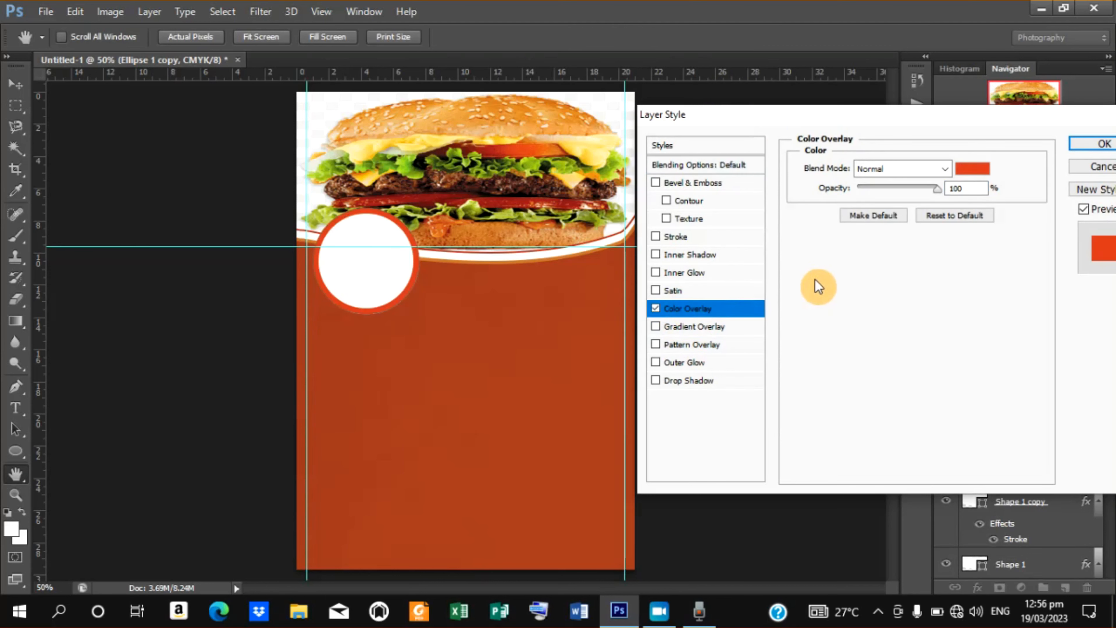
pyautogui.click(972, 171)
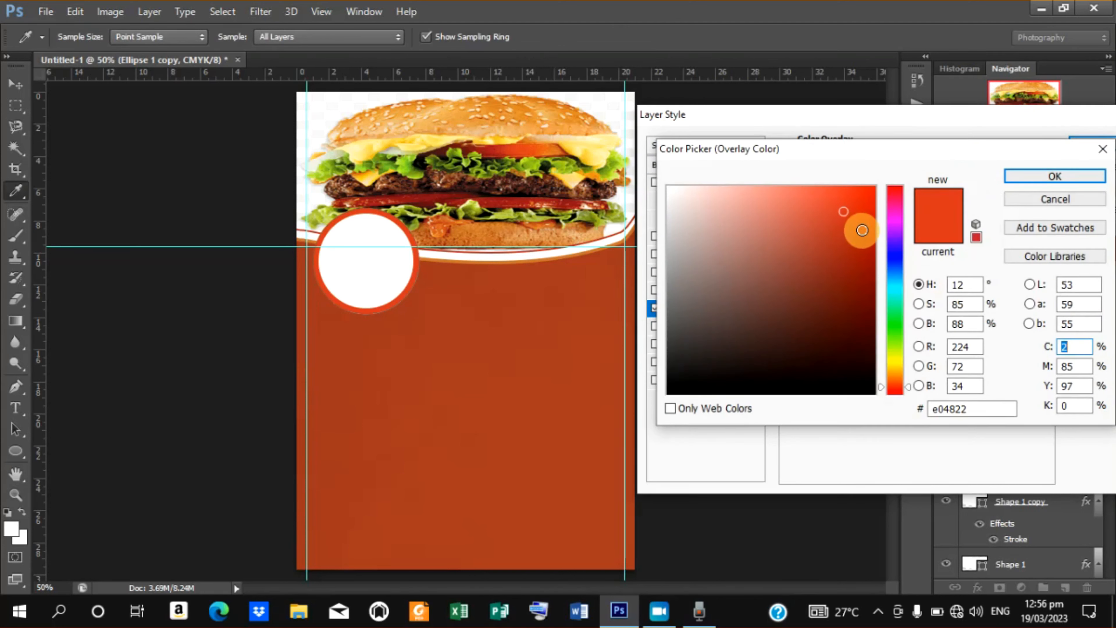
pyautogui.moveTo(862, 230); pyautogui.dragTo(878, 247)
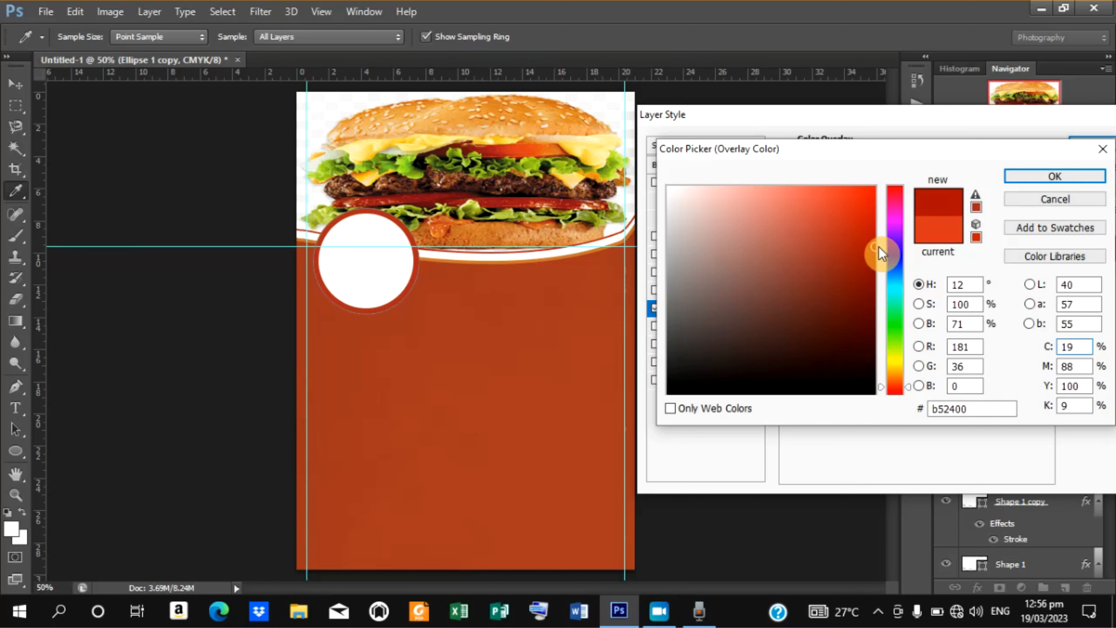
pyautogui.click(1038, 179)
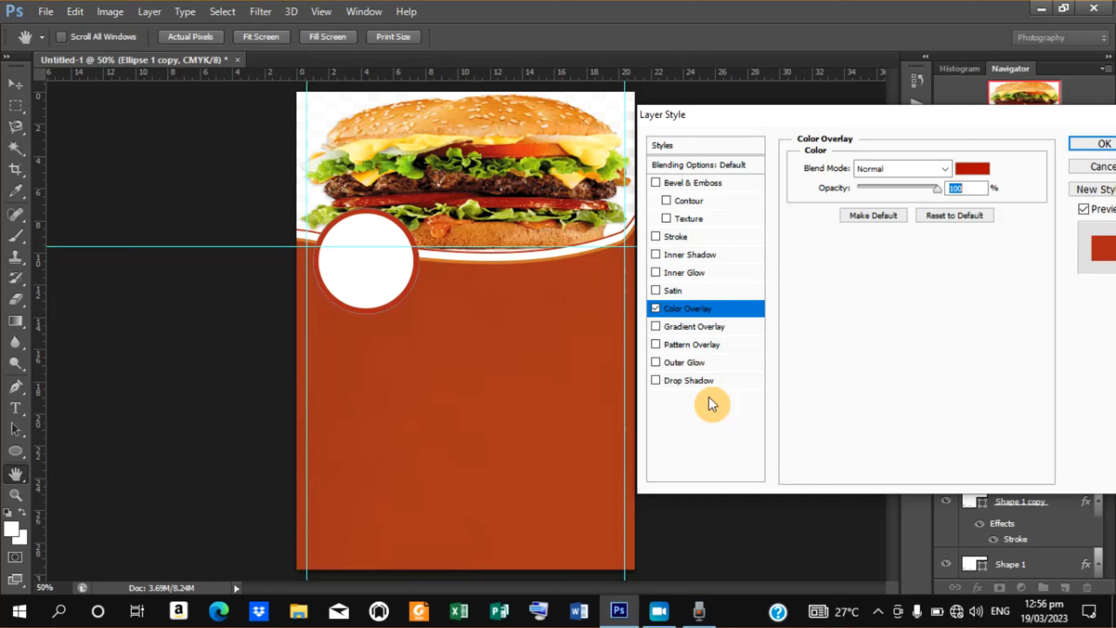
# Add a drop shadow with 5 px distance and 5 px size to the Ellipse 1 copy layer.
pyautogui.click(686, 380)
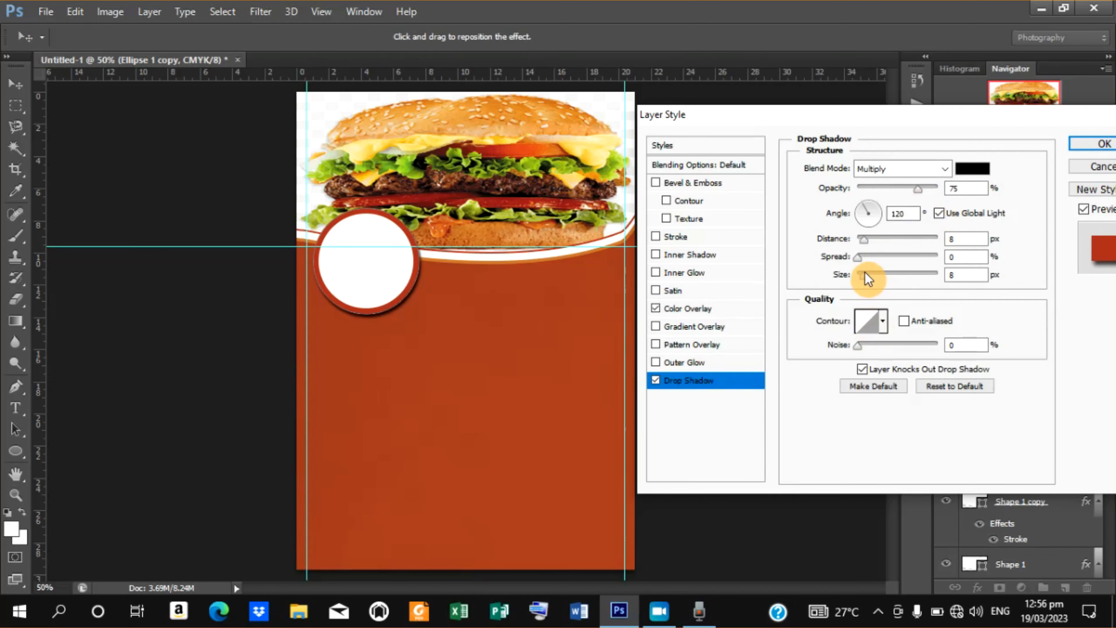
pyautogui.click(961, 238)
pyautogui.doubleClick(962, 238)
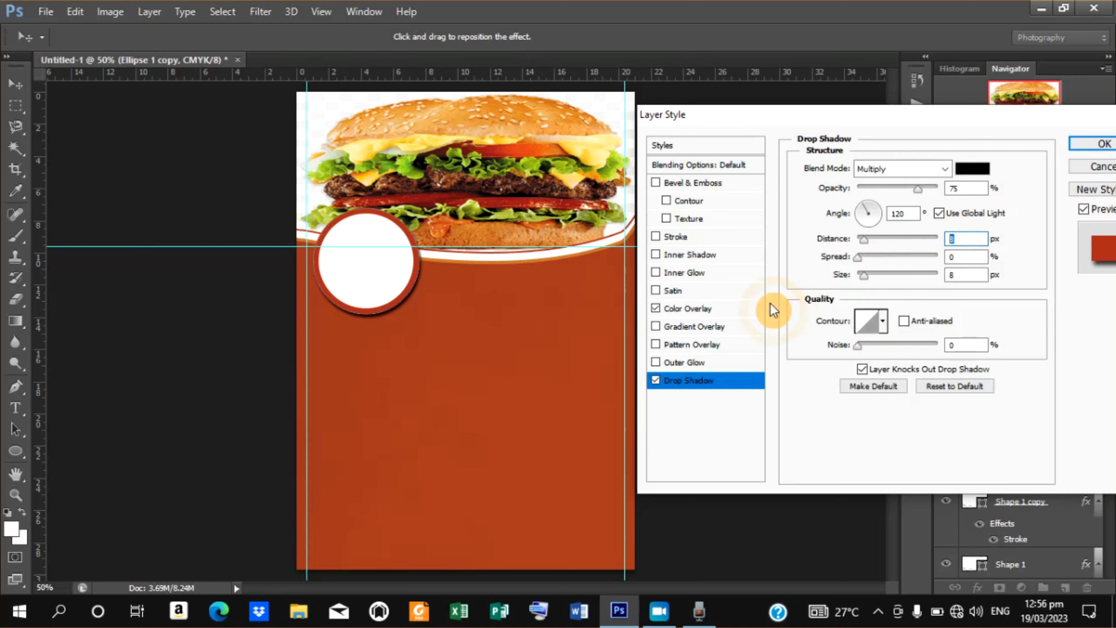
pyautogui.write('5')
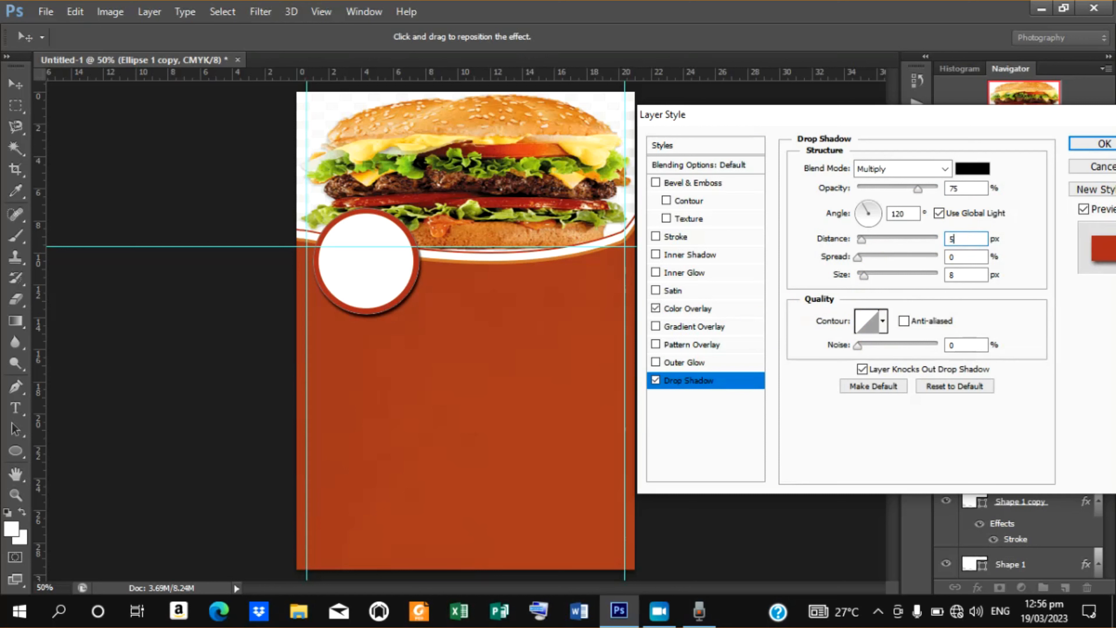
pyautogui.doubleClick(941, 274)
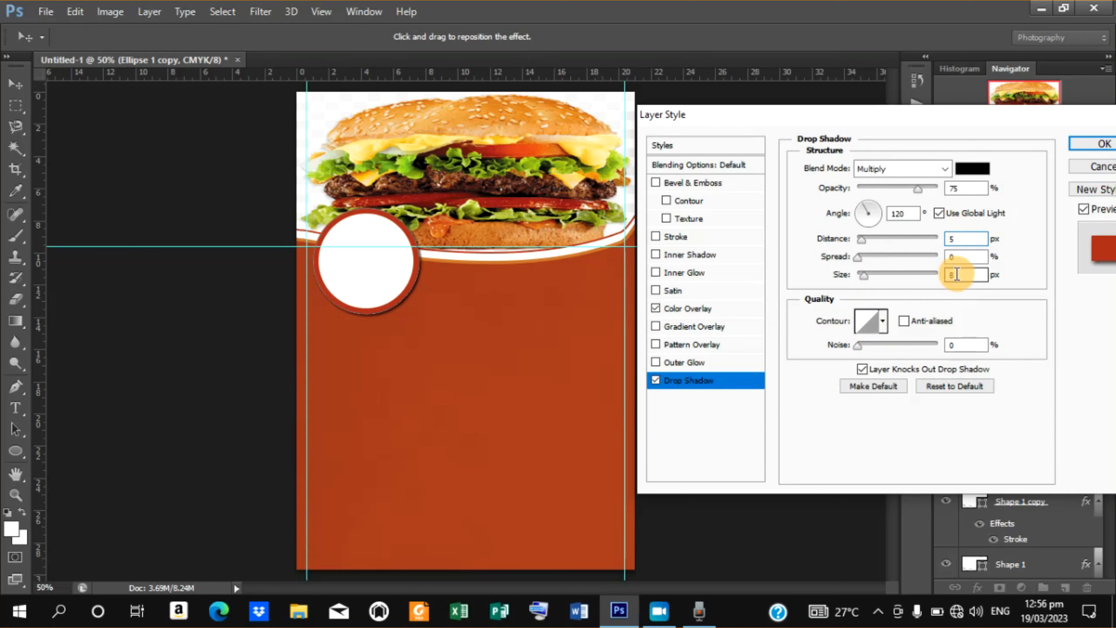
pyautogui.write('5')
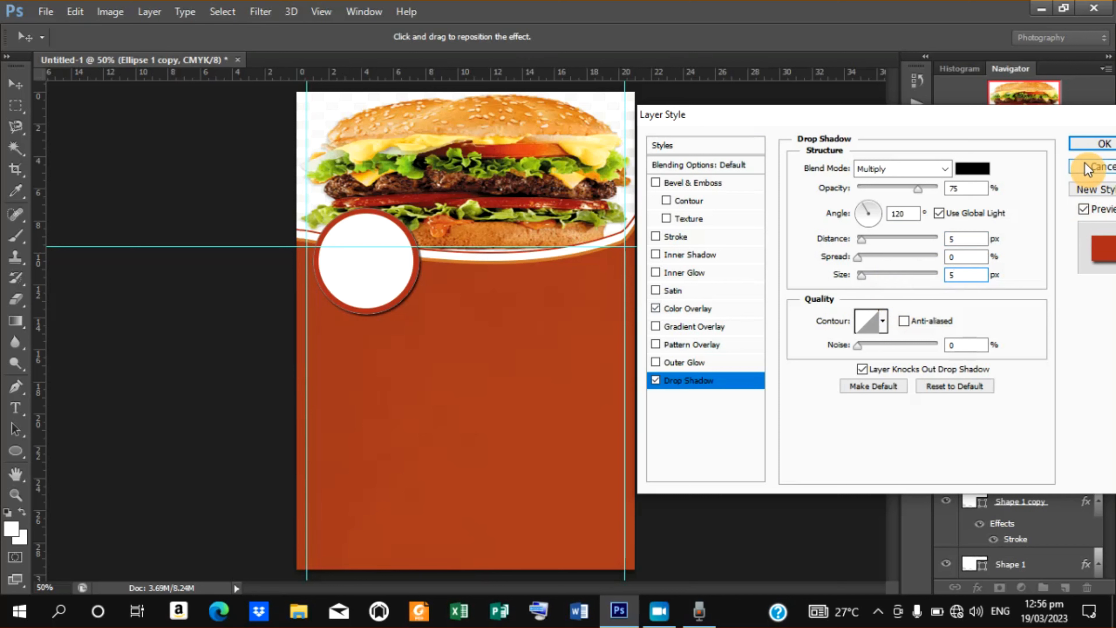
pyautogui.click(1091, 143)
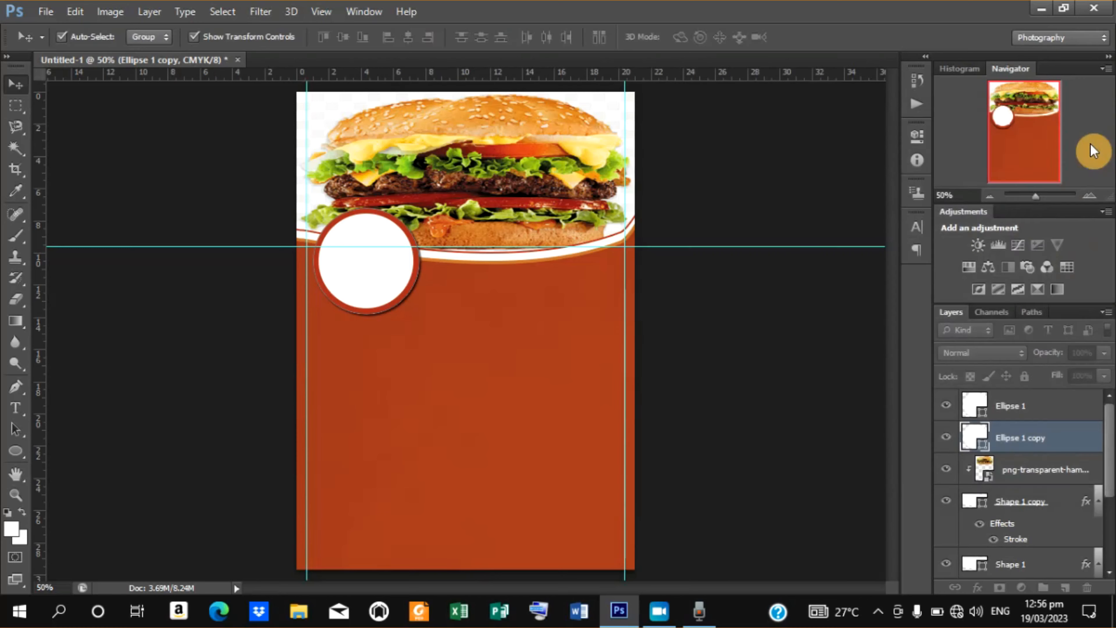
# Enlarge the white Ellipse 1 circle to about 108%.
pyautogui.click(1041, 412)
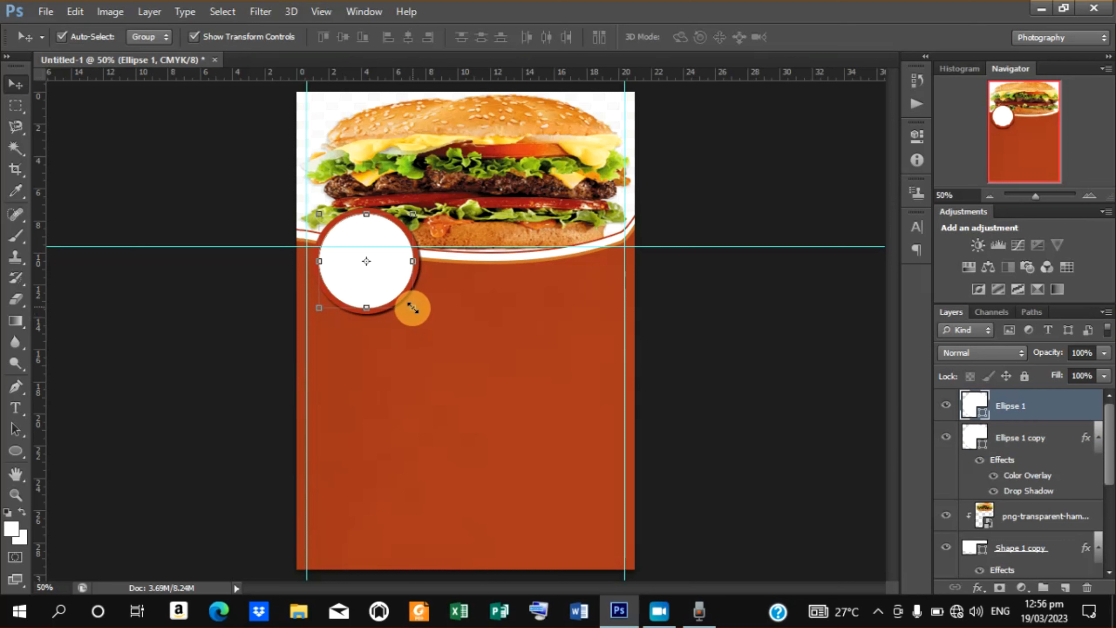
pyautogui.moveTo(413, 309); pyautogui.dragTo(416, 311)
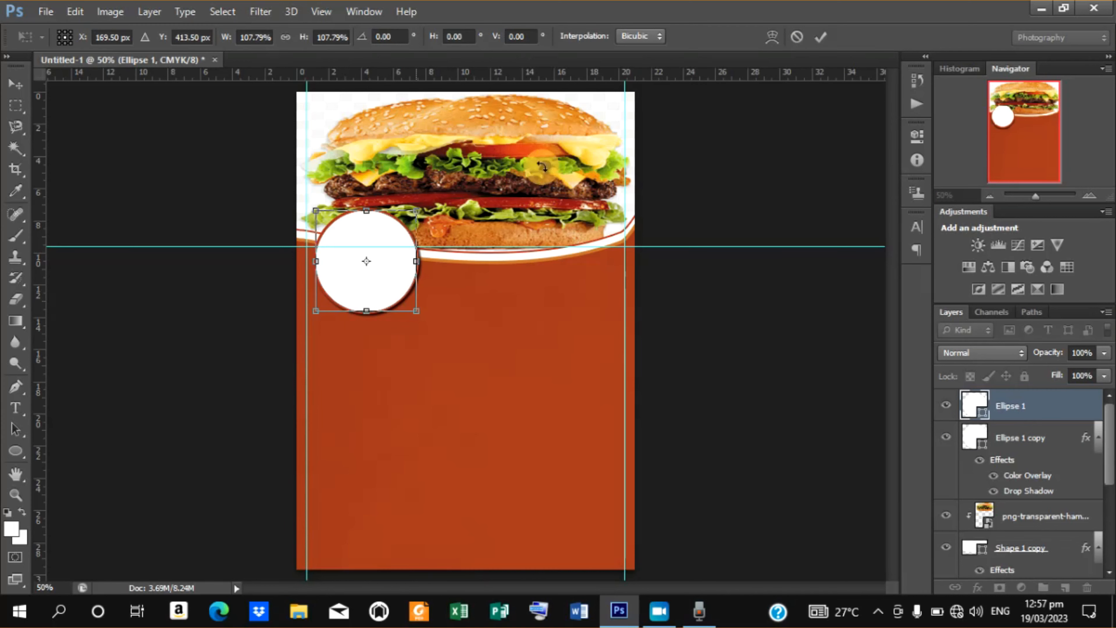
pyautogui.click(822, 40)
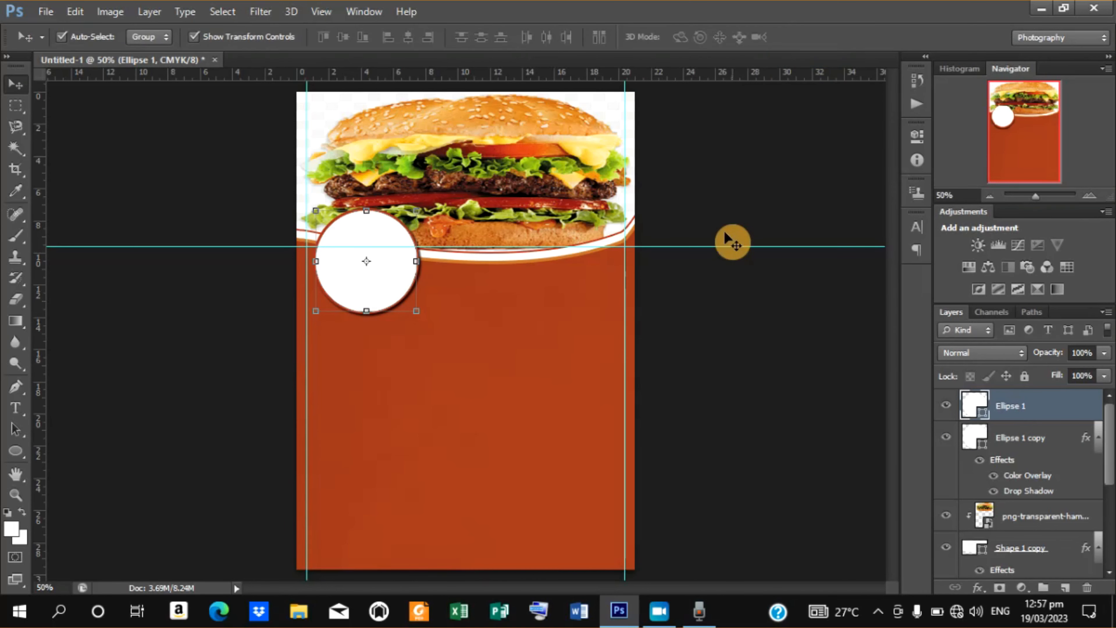
# Duplicate both circle layers, move the copy to the middle of the header edge, and scale it to about 81%.
pyautogui.keyDown('ctrl'); pyautogui.click(1037, 443); pyautogui.keyUp('ctrl')
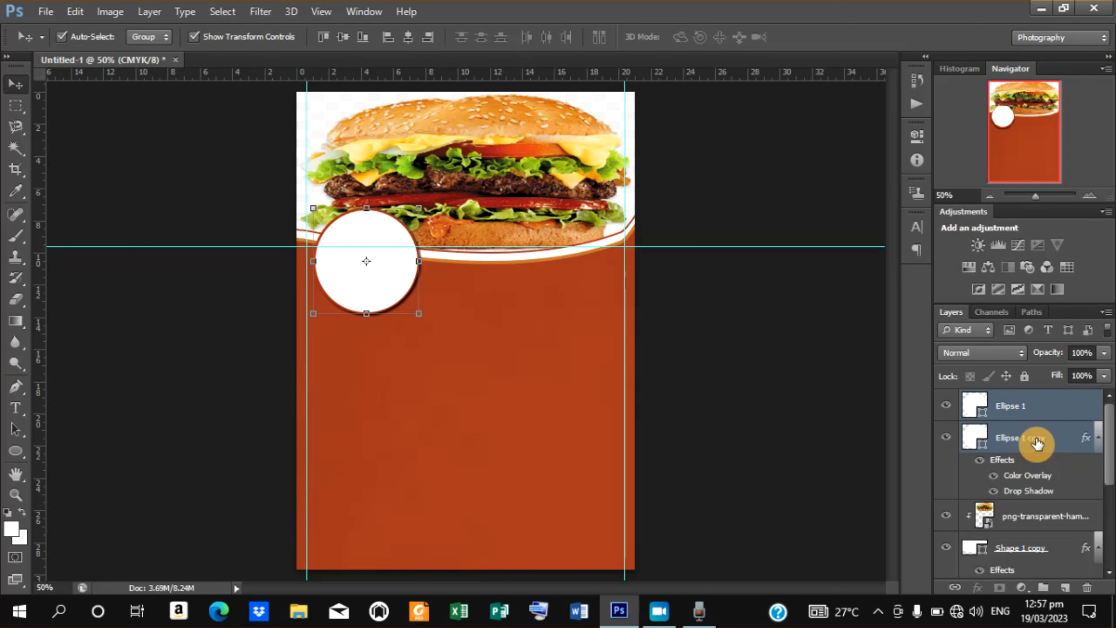
pyautogui.hotkey('ctrl', 'j')
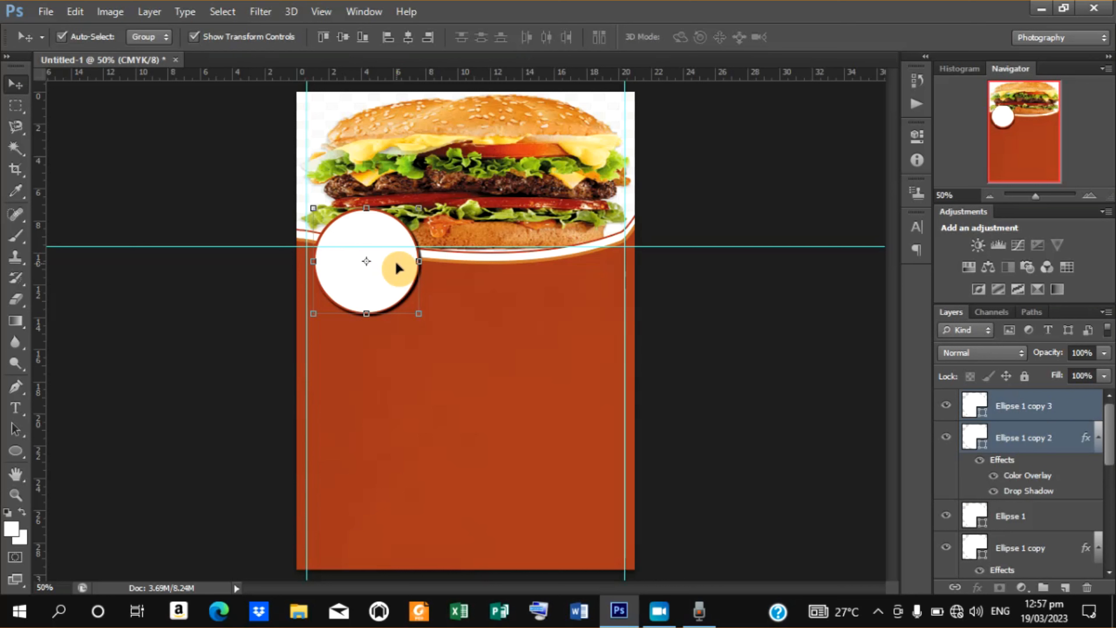
pyautogui.moveTo(398, 268); pyautogui.dragTo(518, 271)
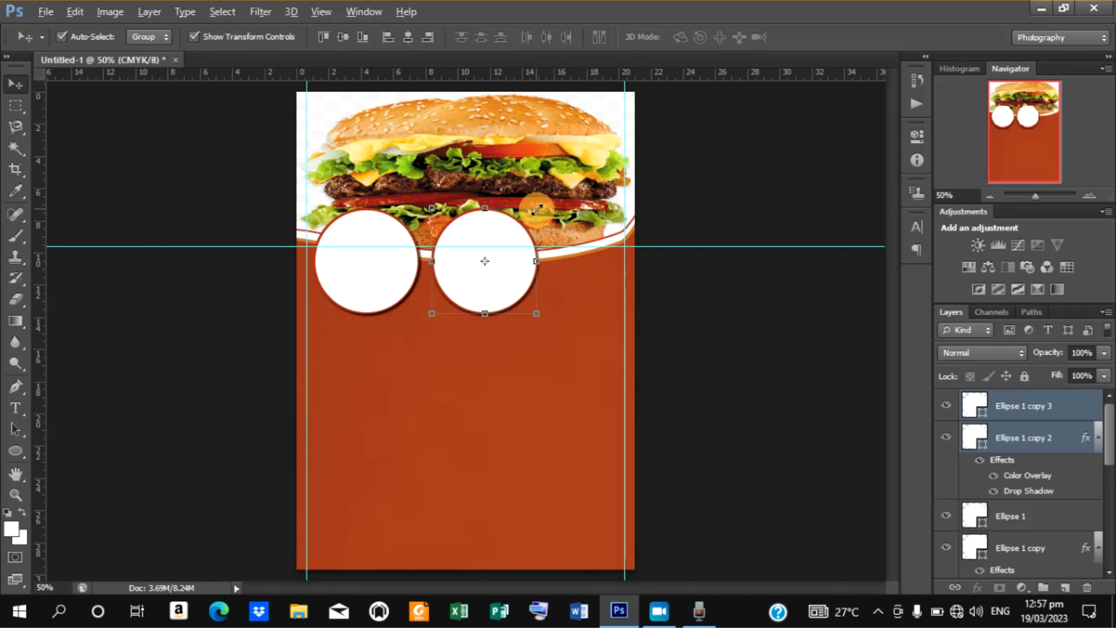
pyautogui.moveTo(537, 209); pyautogui.dragTo(528, 221)
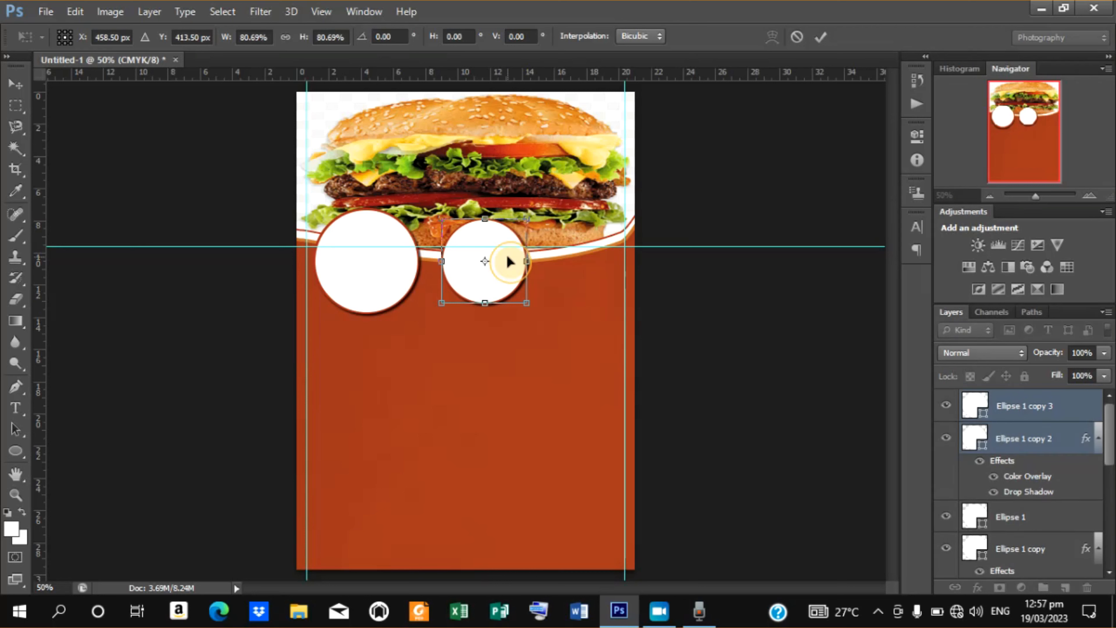
pyautogui.moveTo(509, 261); pyautogui.dragTo(497, 271)
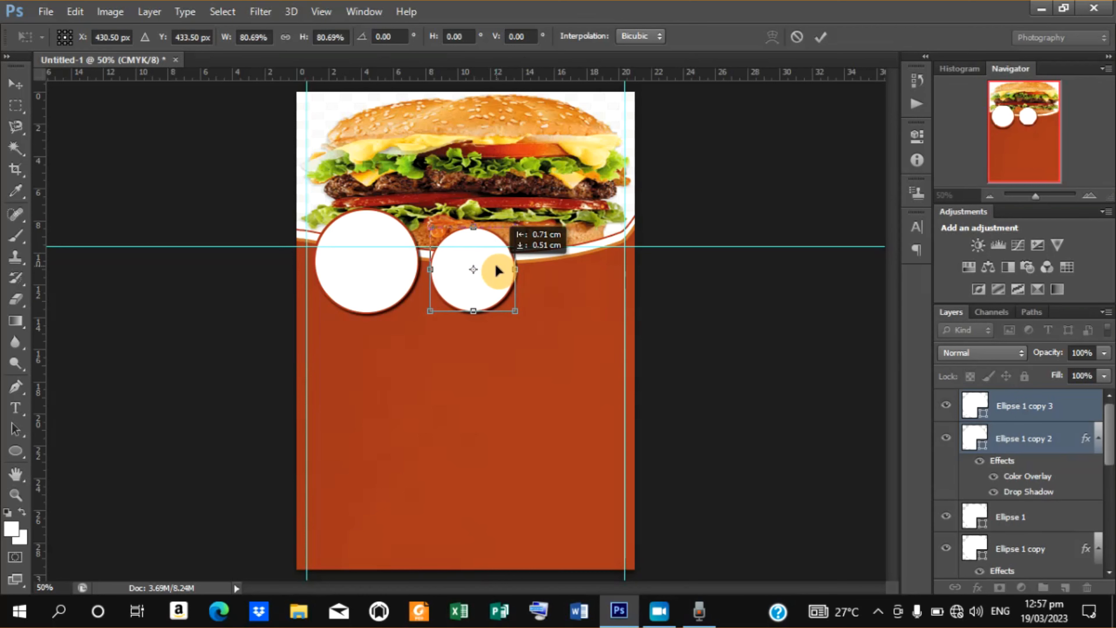
pyautogui.moveTo(497, 271); pyautogui.dragTo(496, 271)
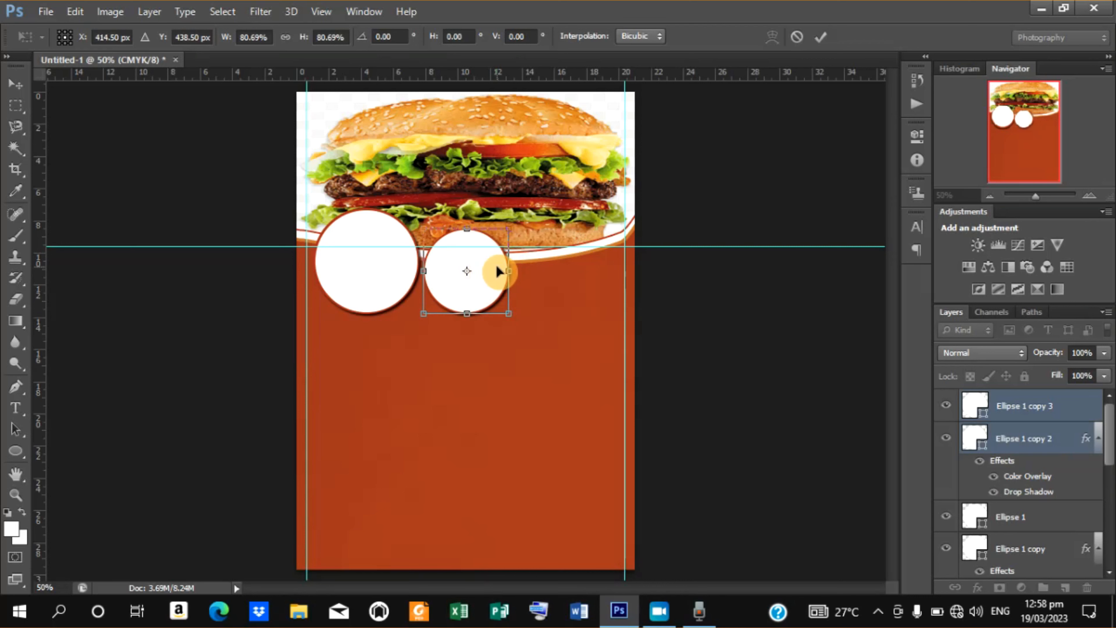
pyautogui.press('Right')
pyautogui.press('Right')
pyautogui.press('Right')
pyautogui.press('Right')
pyautogui.press('Right')
pyautogui.press('Right')
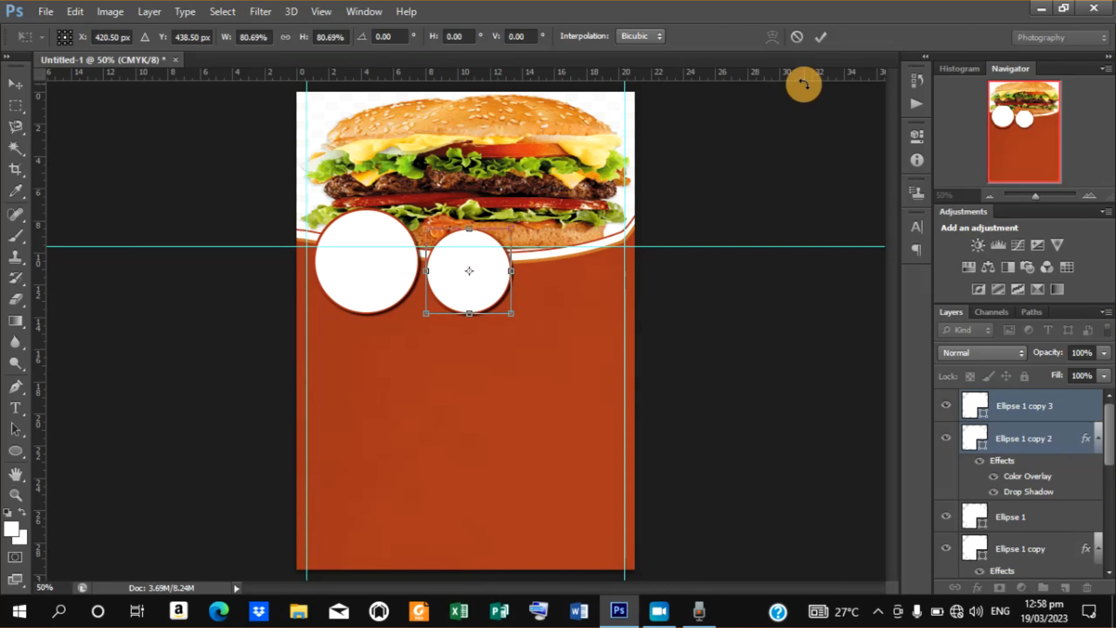
pyautogui.click(823, 36)
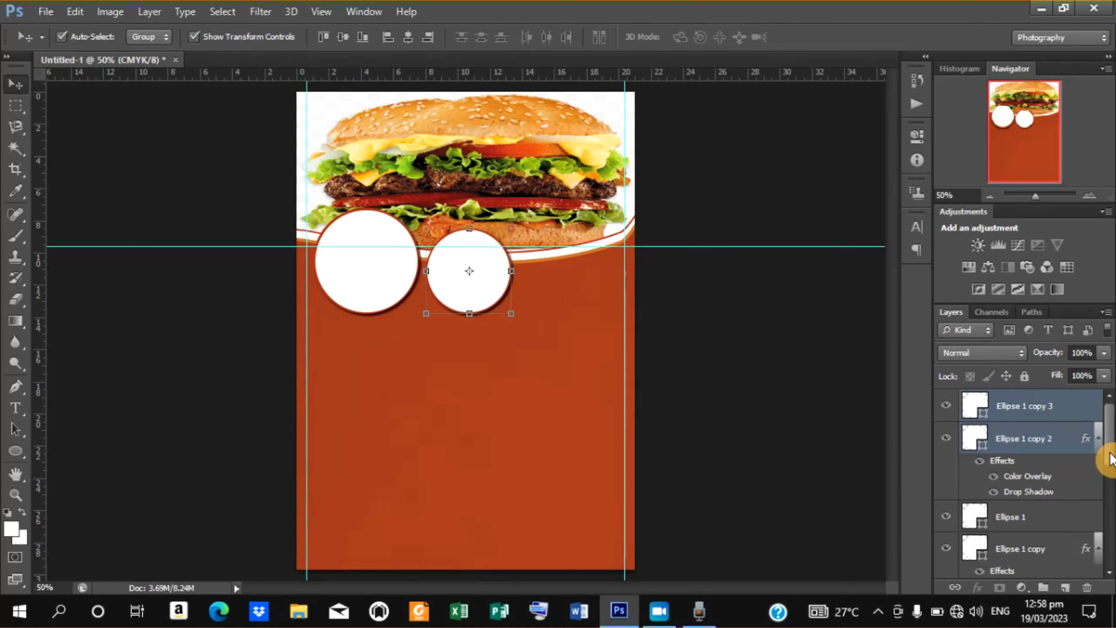
# Duplicate the original circle pair again, move it to the right end of the header, and scale it to about 95%.
pyautogui.moveTo(1109, 458); pyautogui.dragTo(1109, 469)
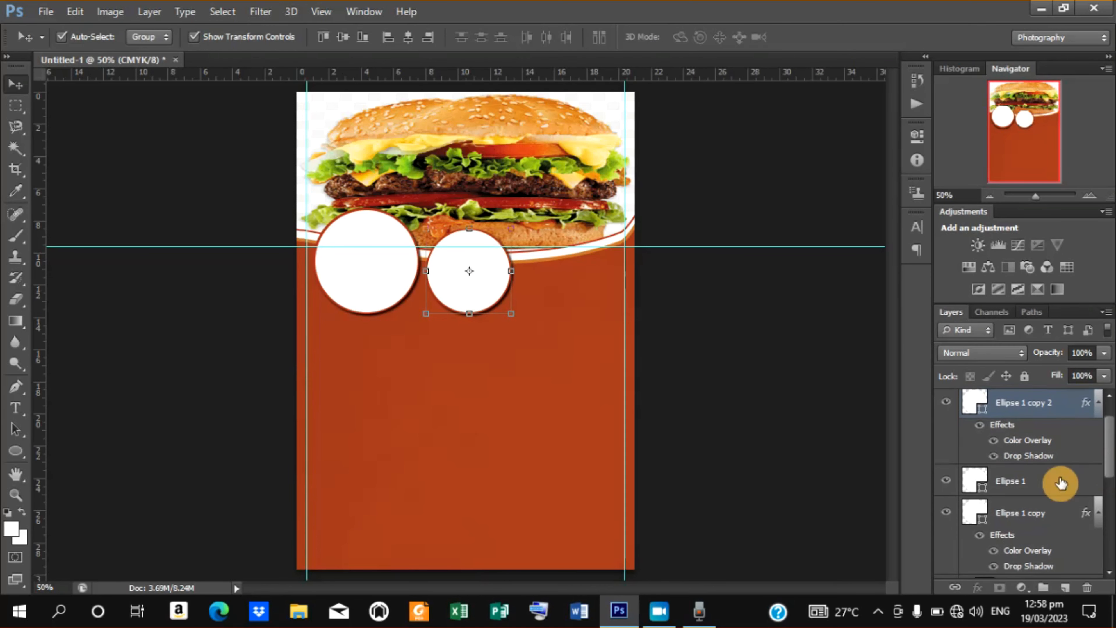
pyautogui.click(1025, 486)
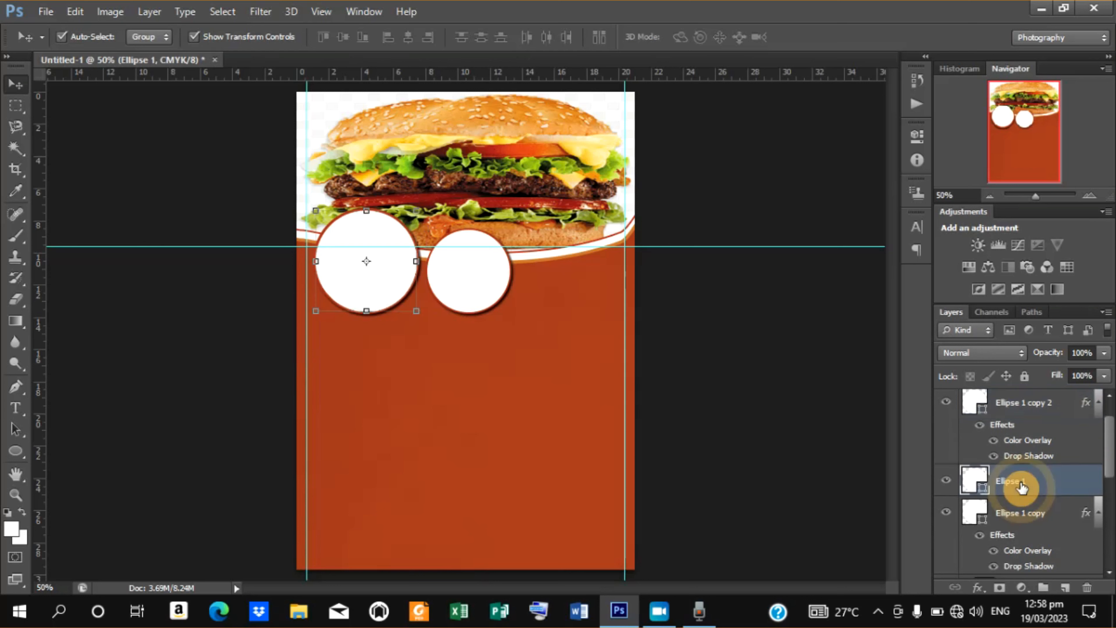
pyautogui.keyDown('shift'); pyautogui.click(1017, 516); pyautogui.keyUp('shift')
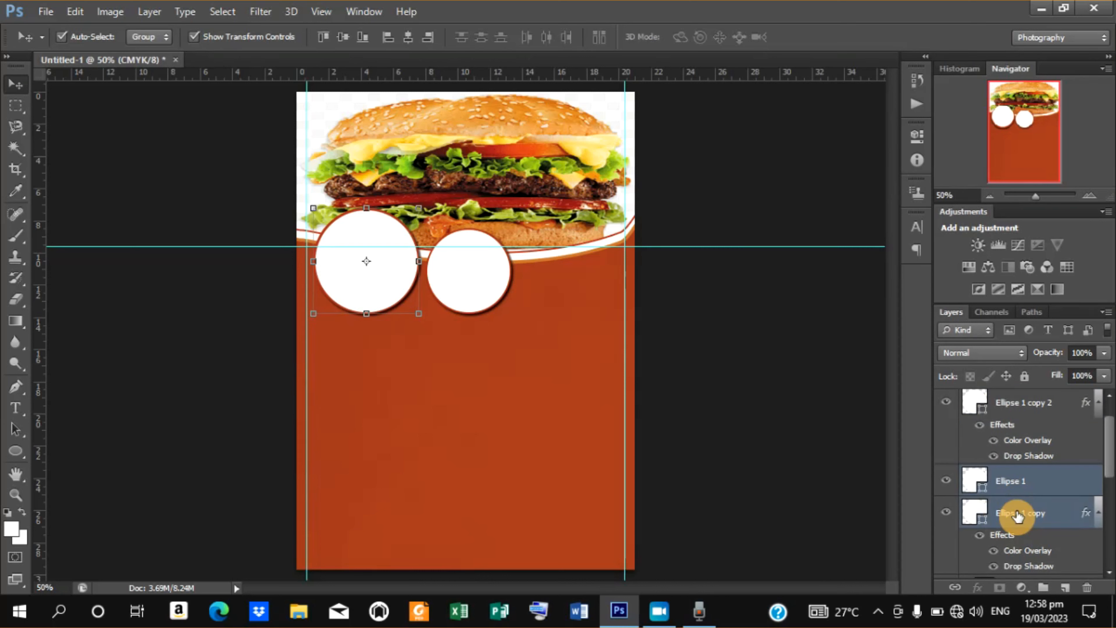
pyautogui.hotkey('ctrl', 'j')
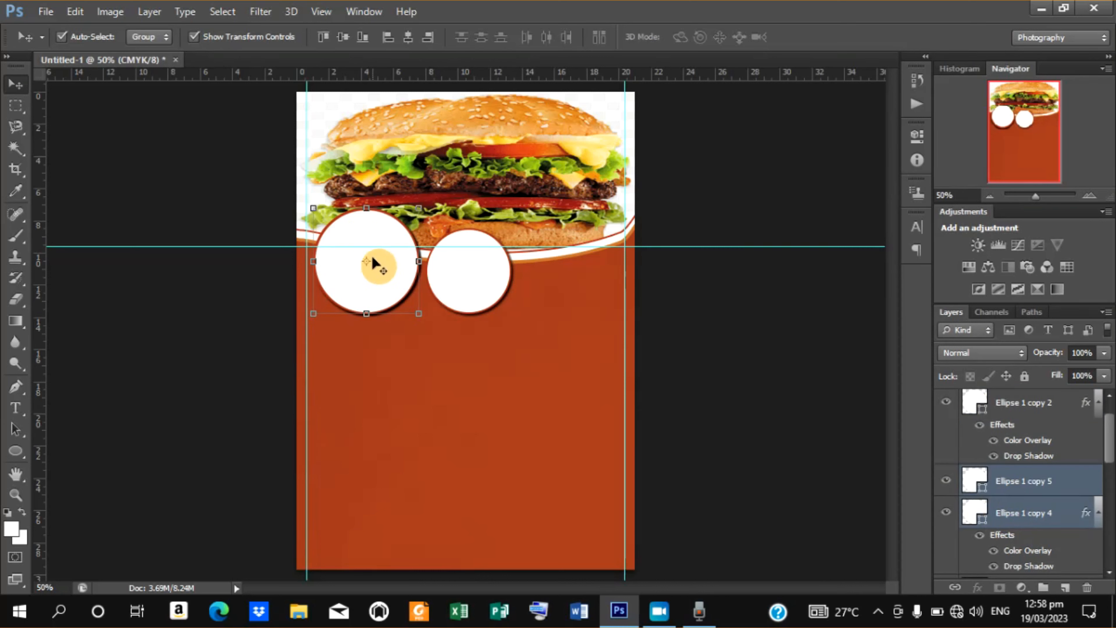
pyautogui.moveTo(366, 261); pyautogui.dragTo(595, 263)
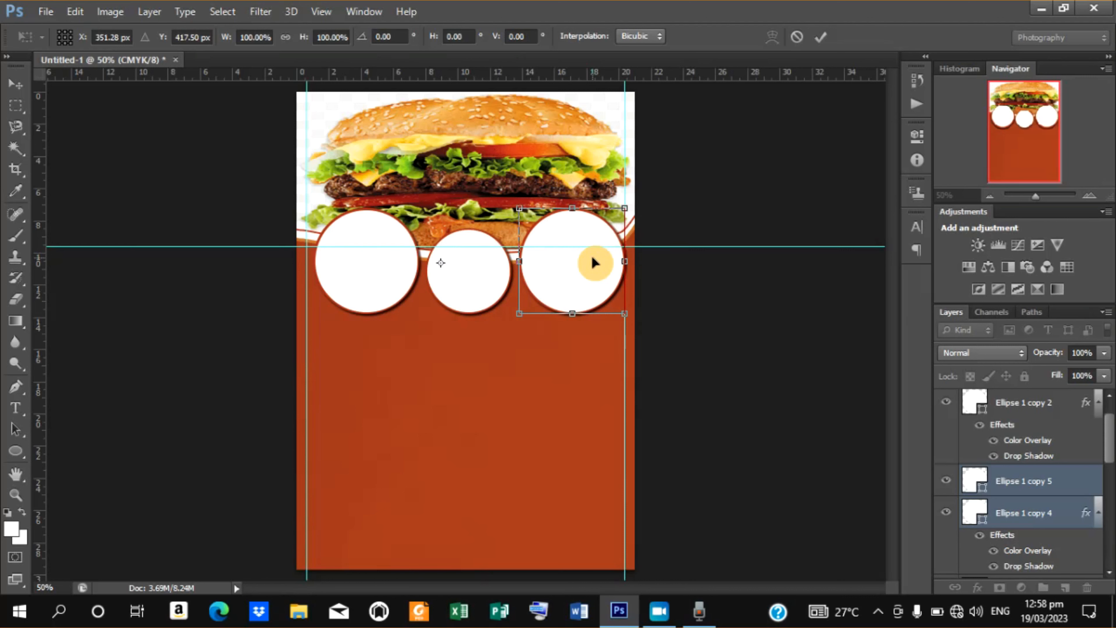
pyautogui.press('Left')
pyautogui.press('Left')
pyautogui.press('Left')
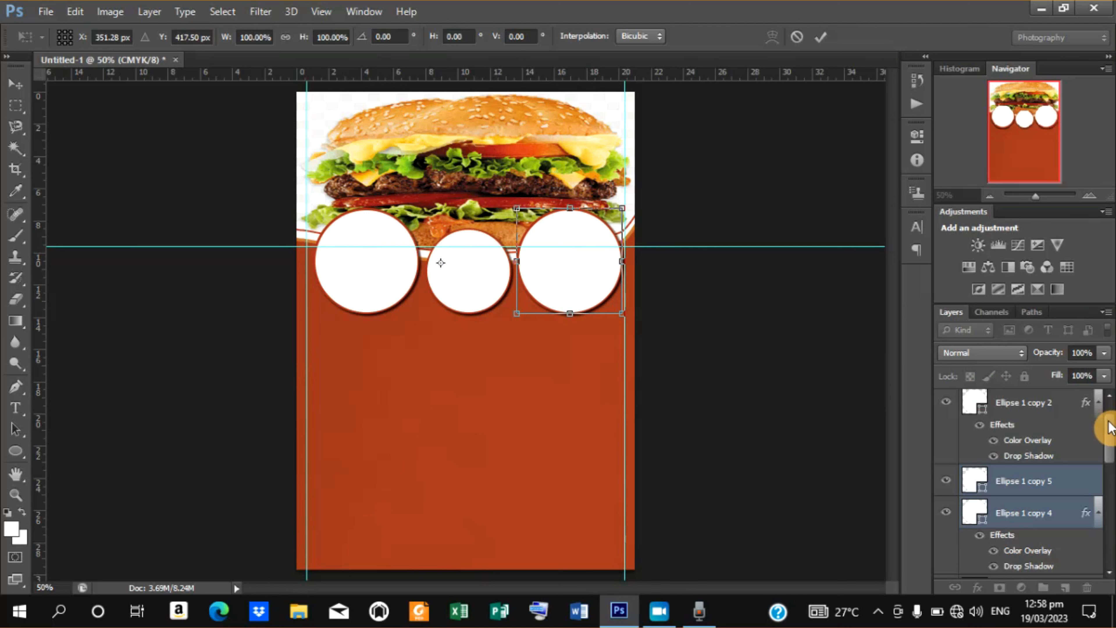
pyautogui.scroll(-1, 1108, 429)
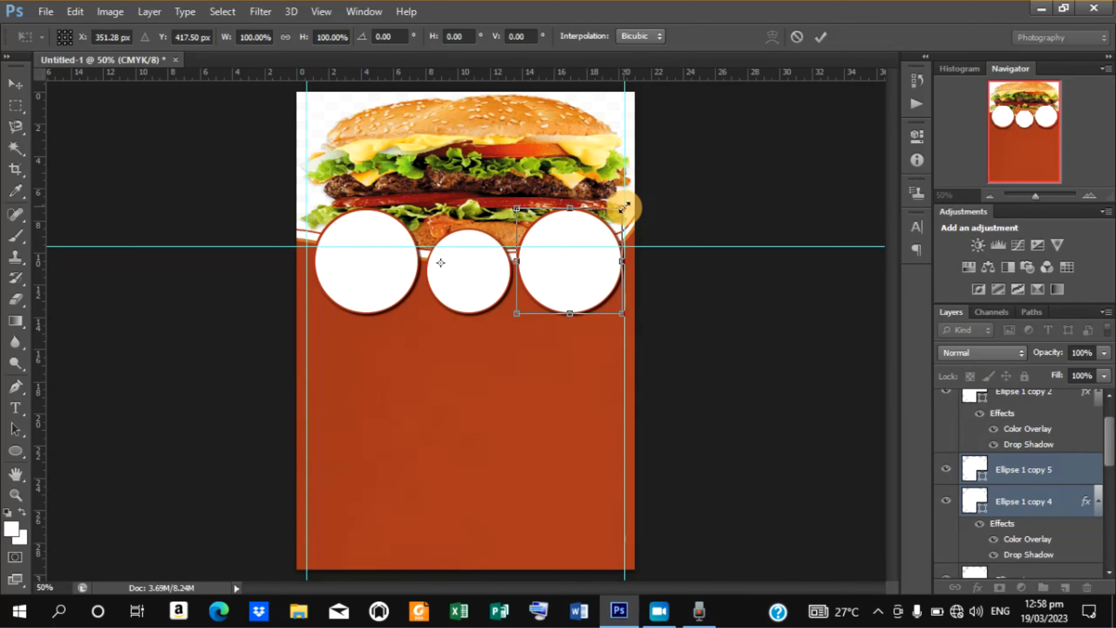
pyautogui.moveTo(625, 207); pyautogui.dragTo(618, 216)
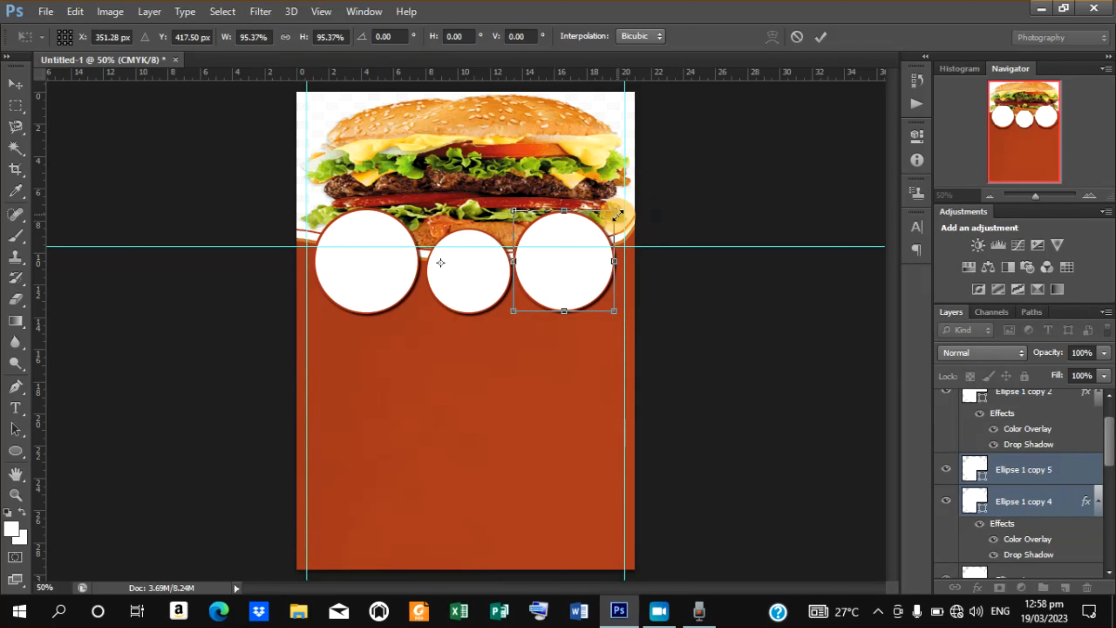
pyautogui.moveTo(578, 270); pyautogui.dragTo(579, 270)
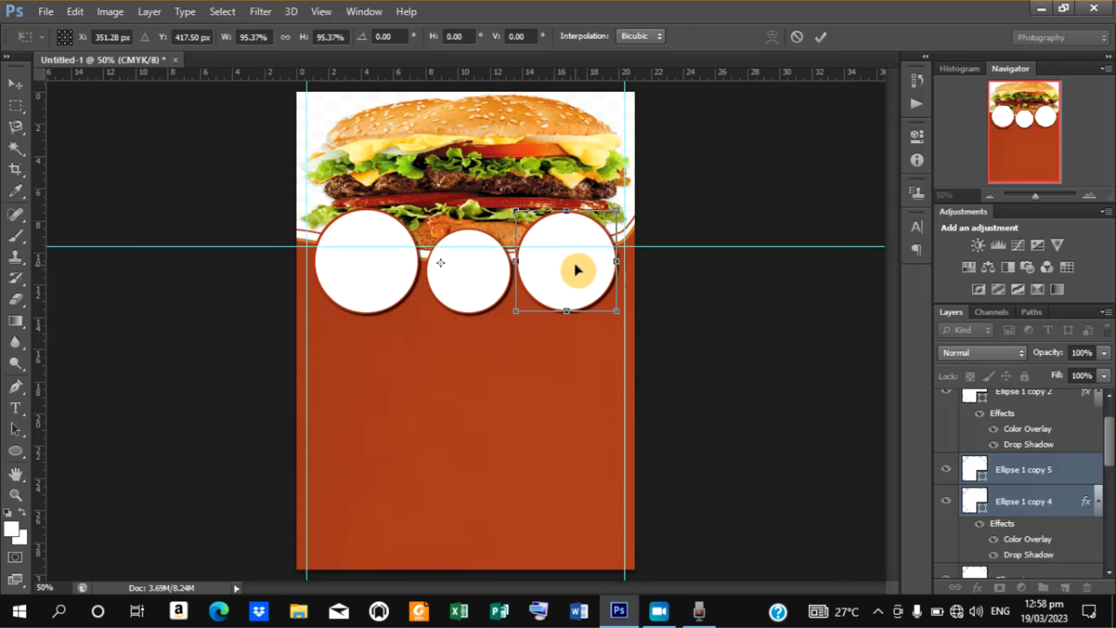
pyautogui.click(824, 36)
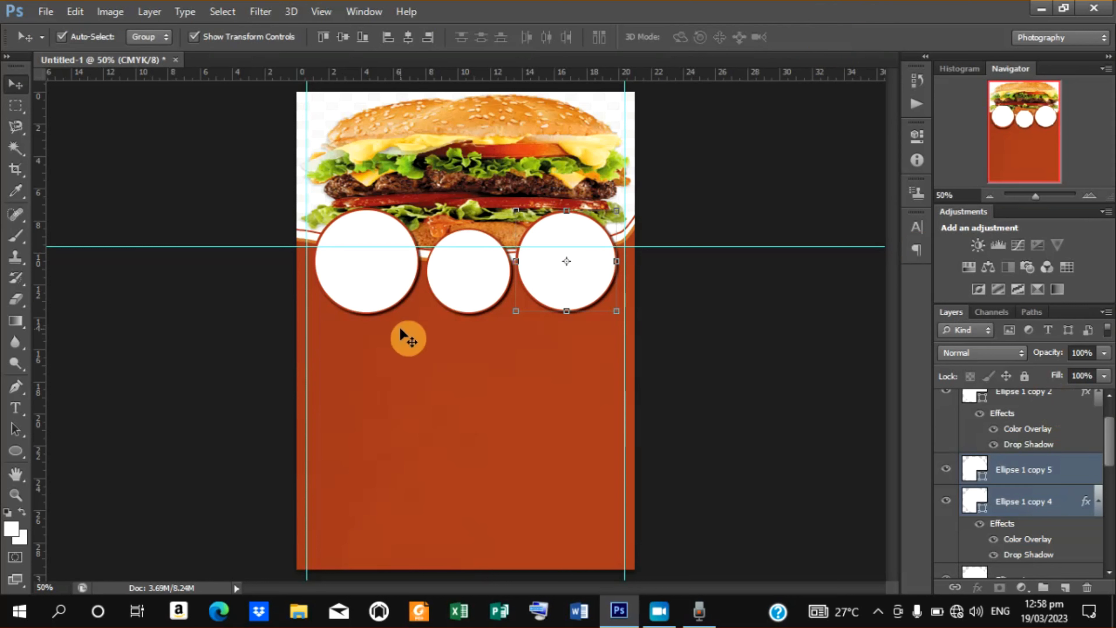
# Place the butter cookies image into the document above the left circle layer.
pyautogui.click(384, 277)
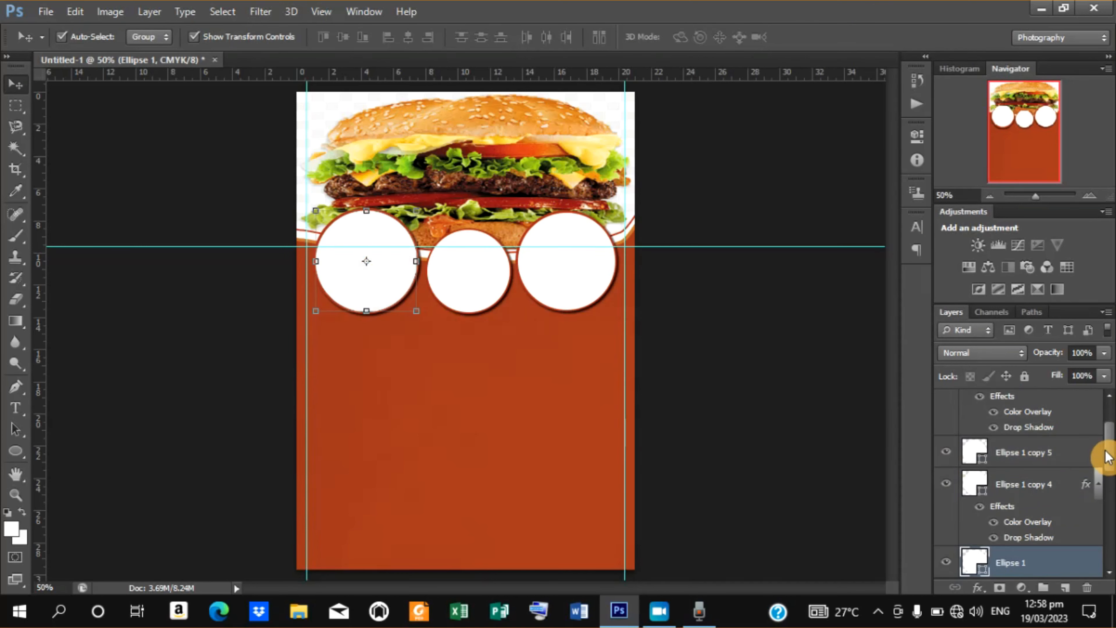
pyautogui.click(46, 12)
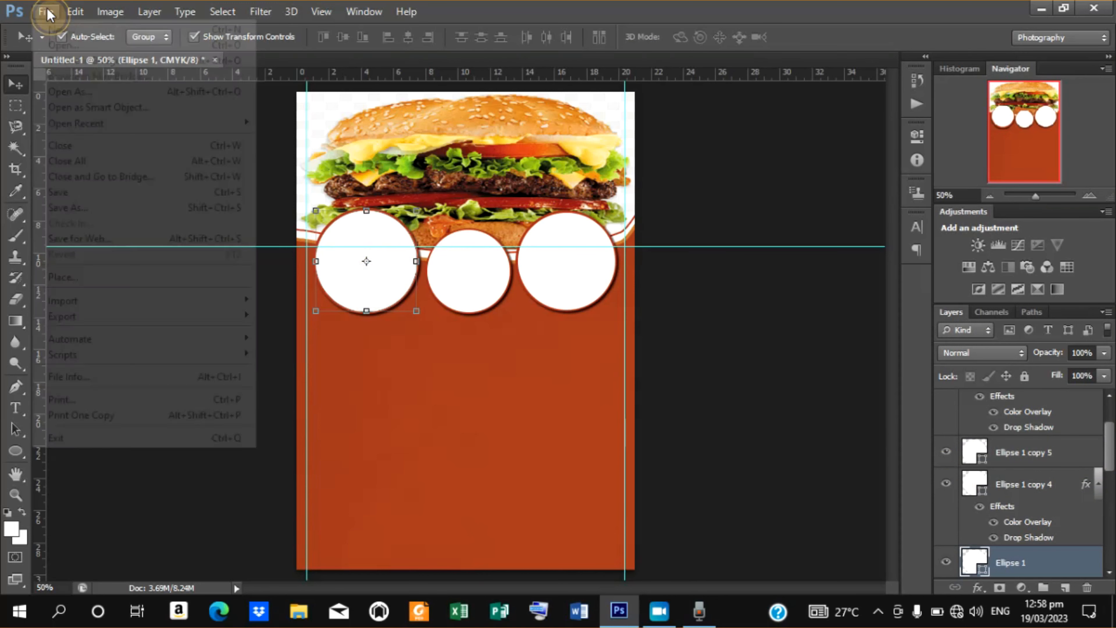
pyautogui.click(69, 275)
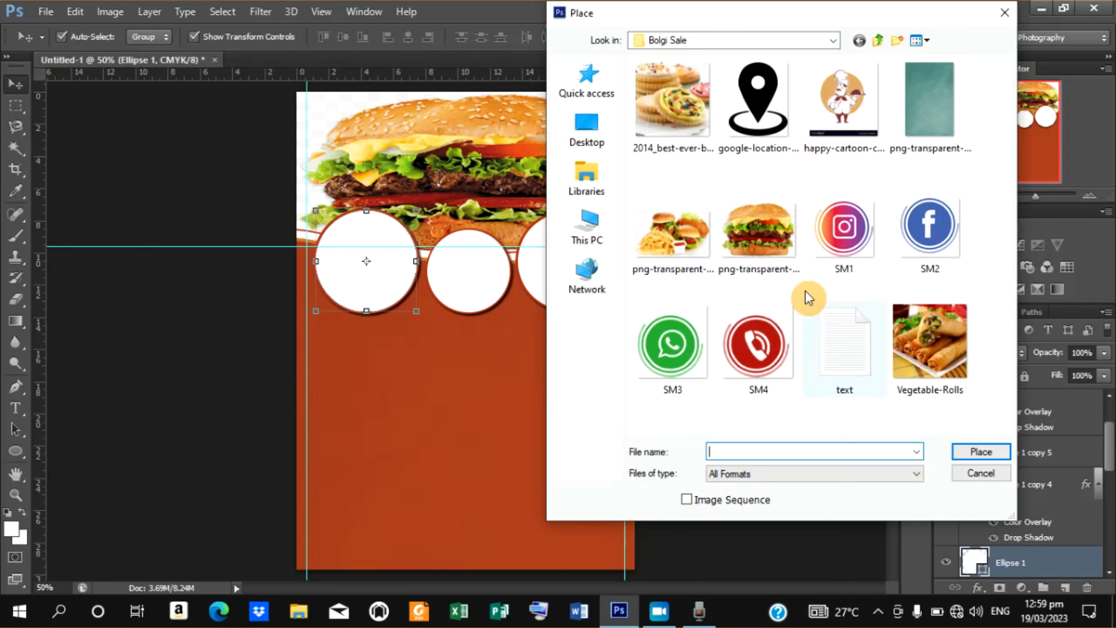
pyautogui.click(675, 124)
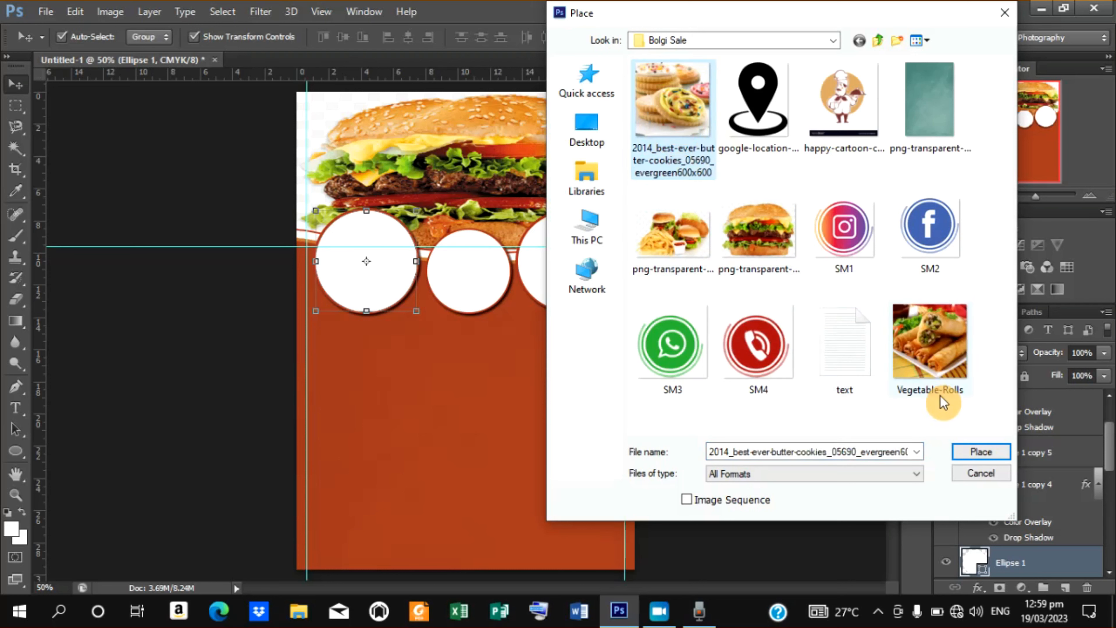
pyautogui.click(972, 452)
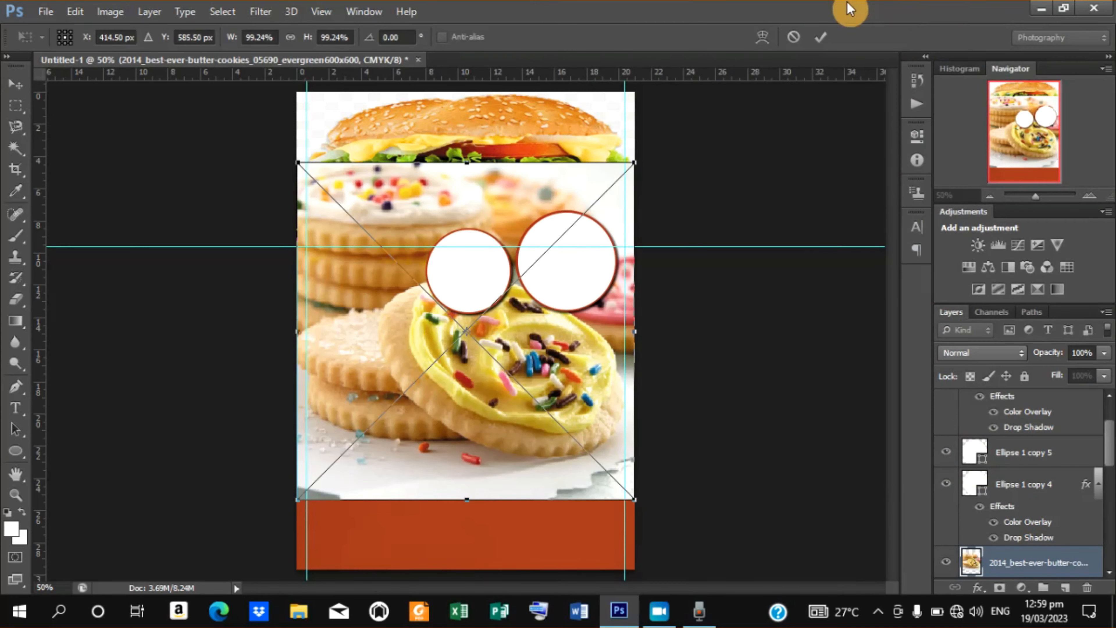
pyautogui.click(820, 34)
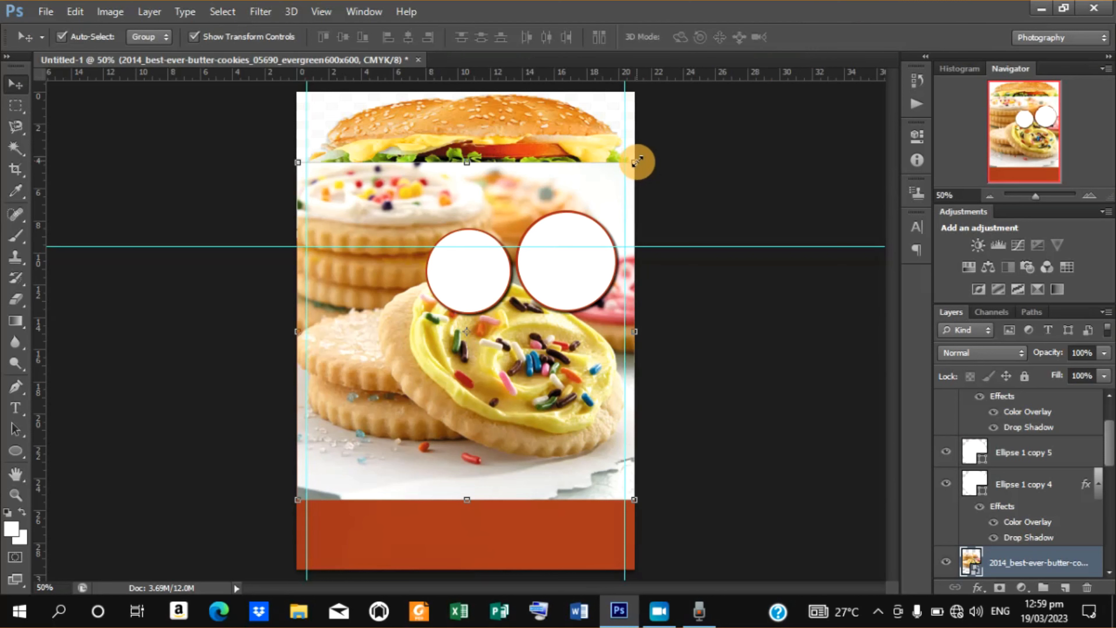
# Scale the cookies image to about 32% and move it over the left circle.
pyautogui.moveTo(637, 162); pyautogui.dragTo(512, 246)
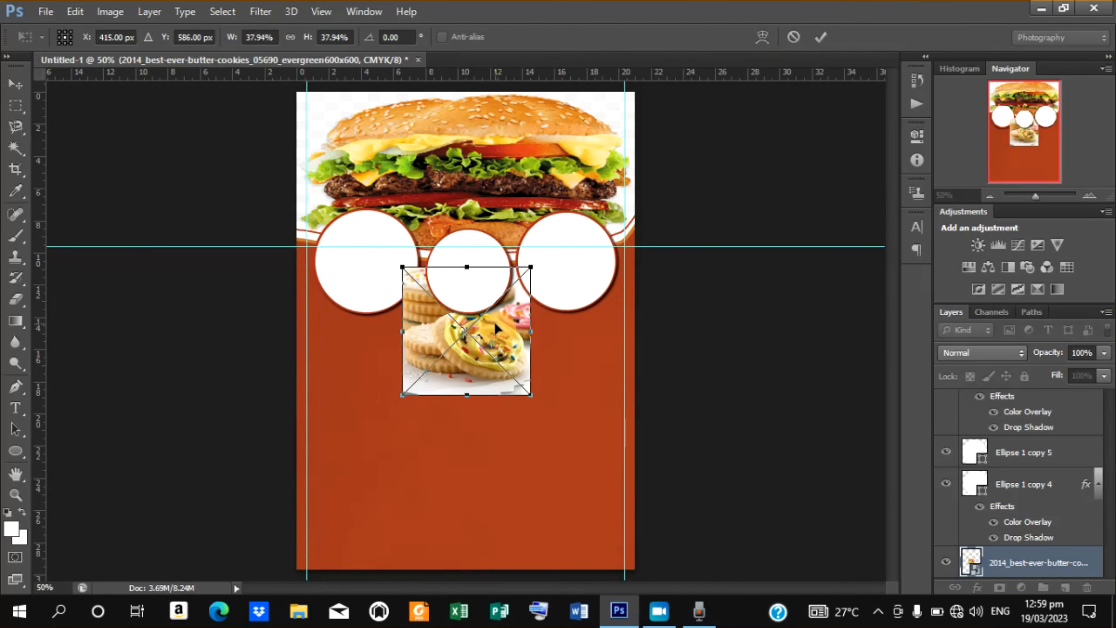
pyautogui.moveTo(495, 322); pyautogui.dragTo(394, 255)
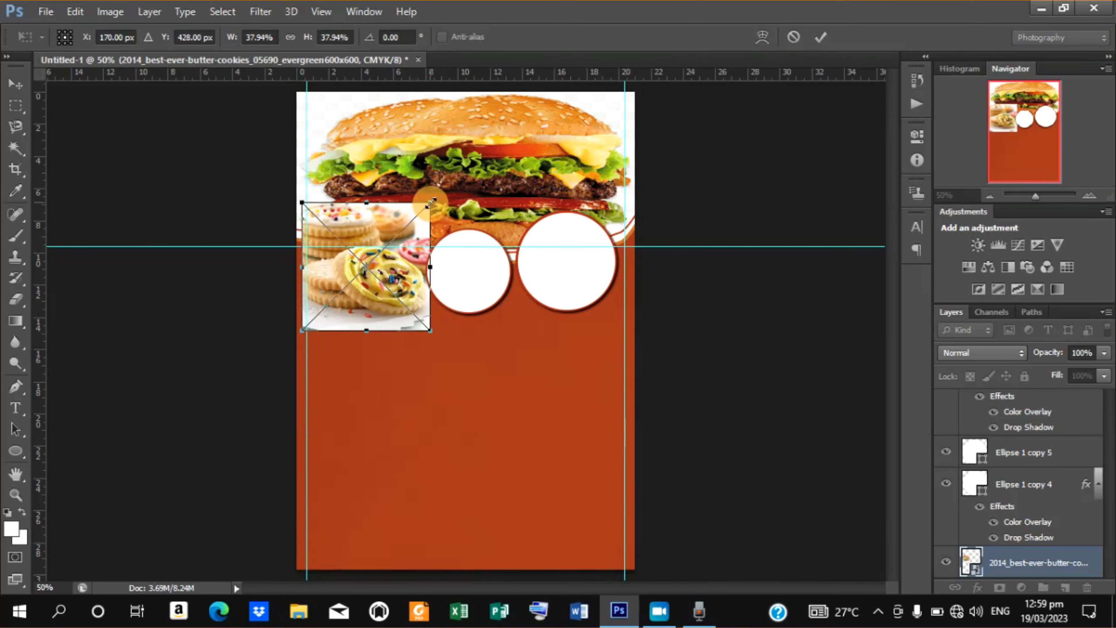
pyautogui.moveTo(430, 203)
pyautogui.mouseDown()
pyautogui.moveTo(411, 218)
pyautogui.moveTo(423, 207)
pyautogui.mouseUp()
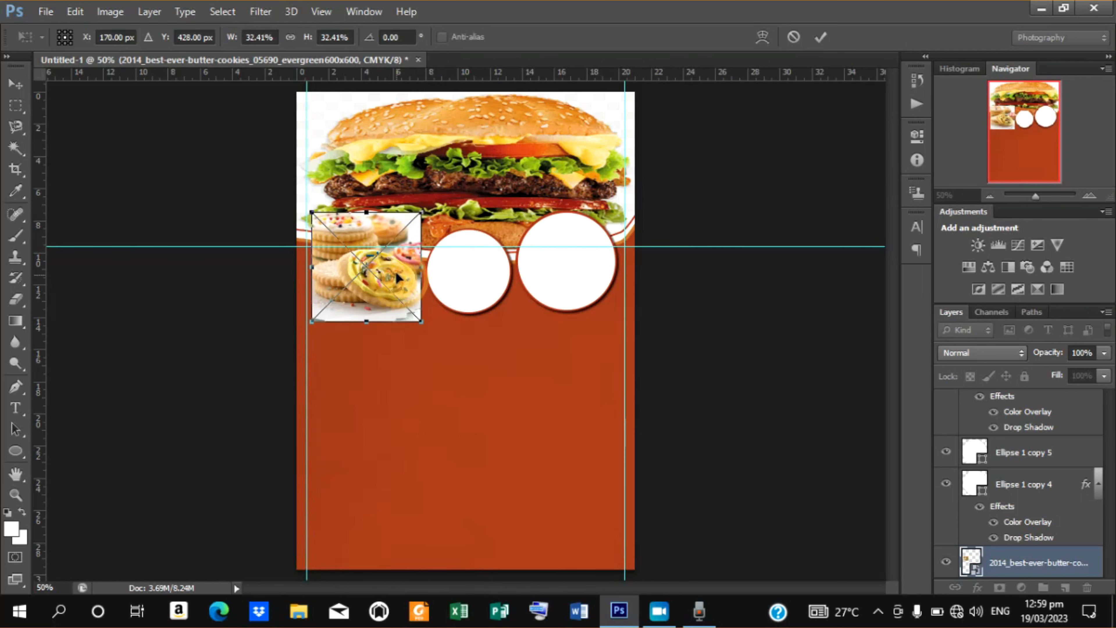
pyautogui.moveTo(397, 276); pyautogui.dragTo(396, 269)
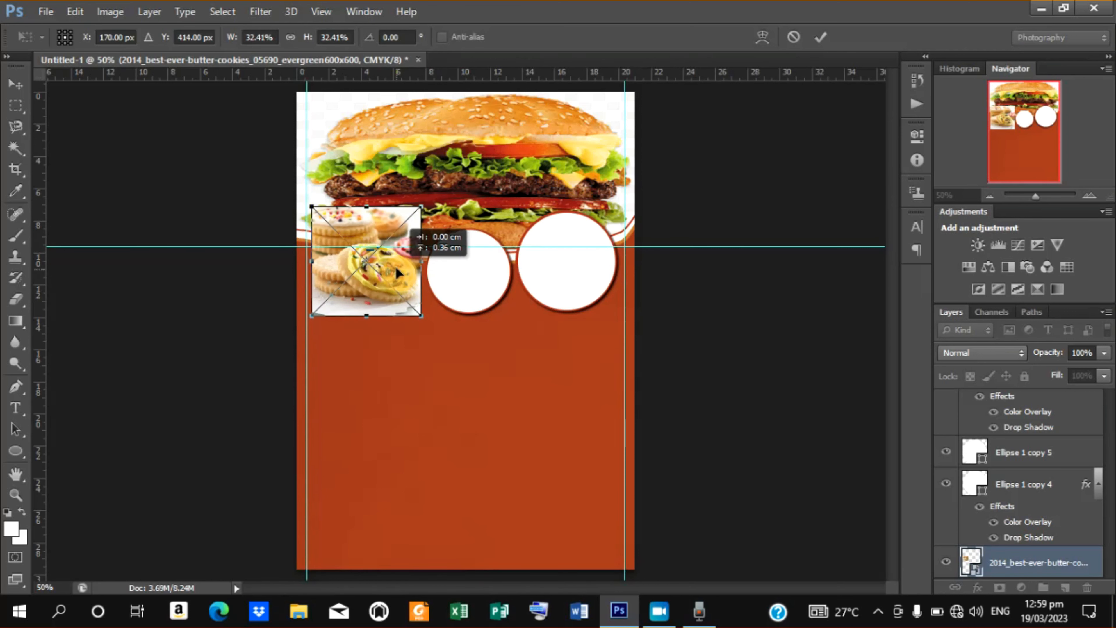
pyautogui.click(821, 38)
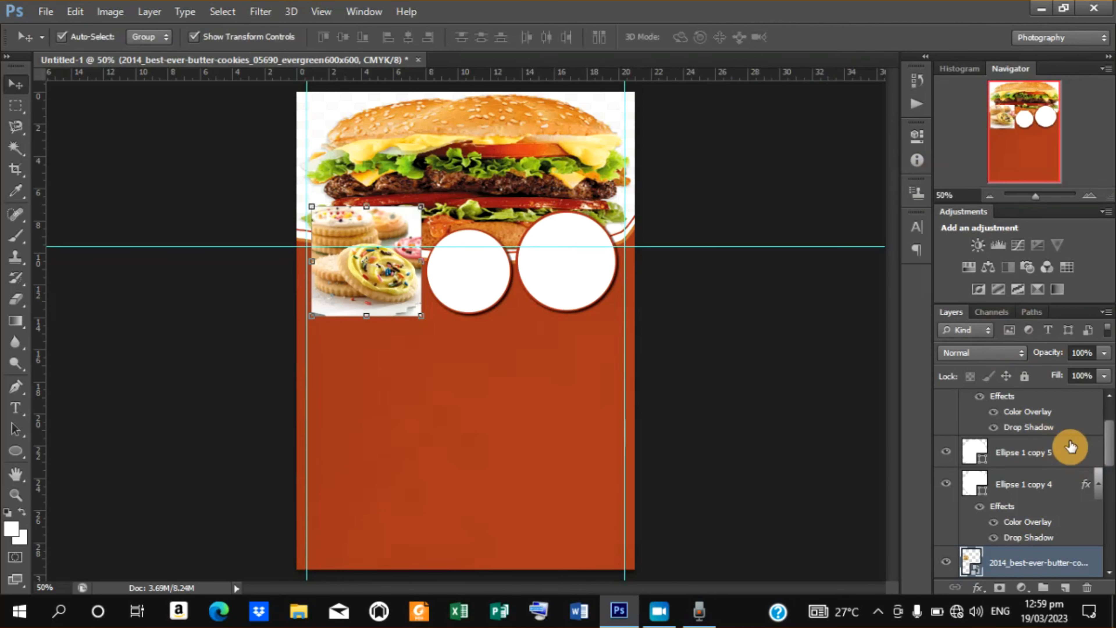
# Clip the cookies image to the left circle and shrink it slightly to about 31%.
pyautogui.rightClick(1036, 565)
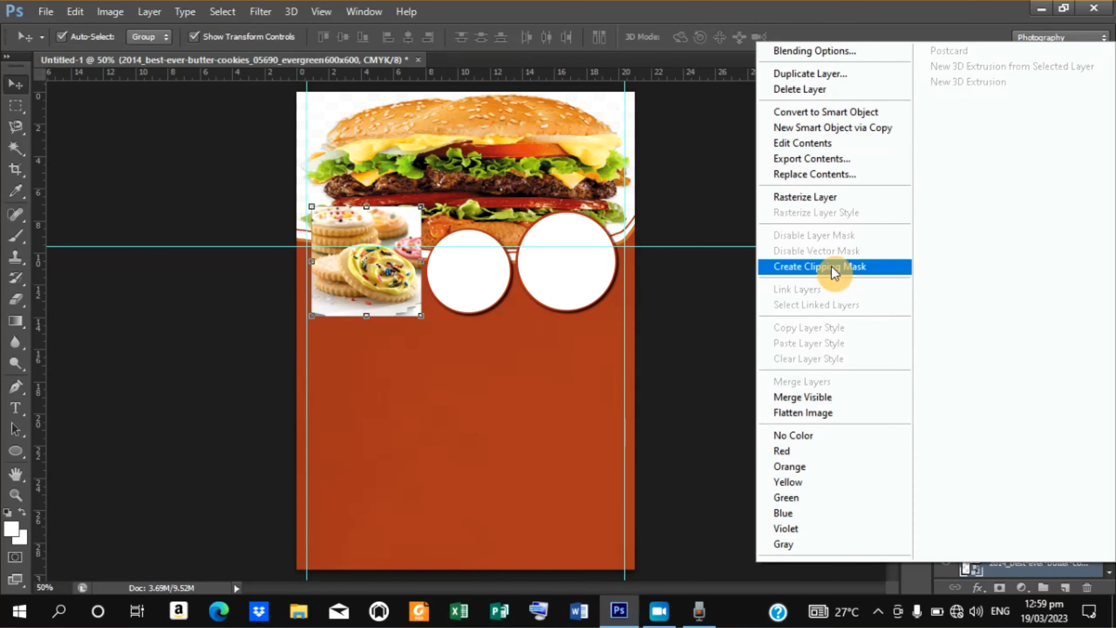
pyautogui.click(831, 266)
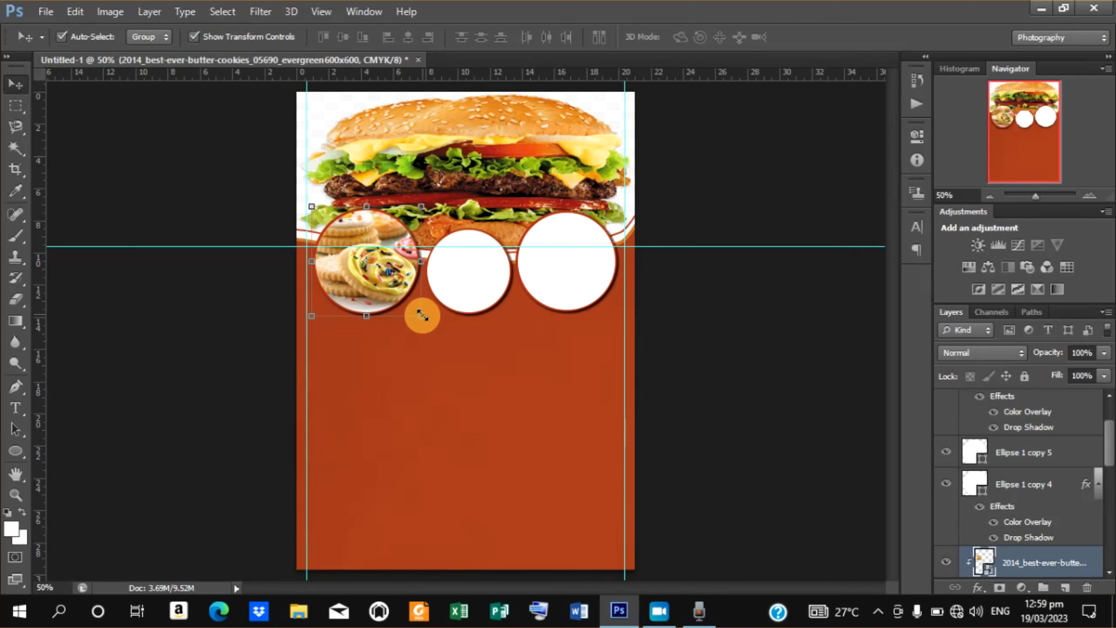
pyautogui.moveTo(422, 315); pyautogui.dragTo(418, 316)
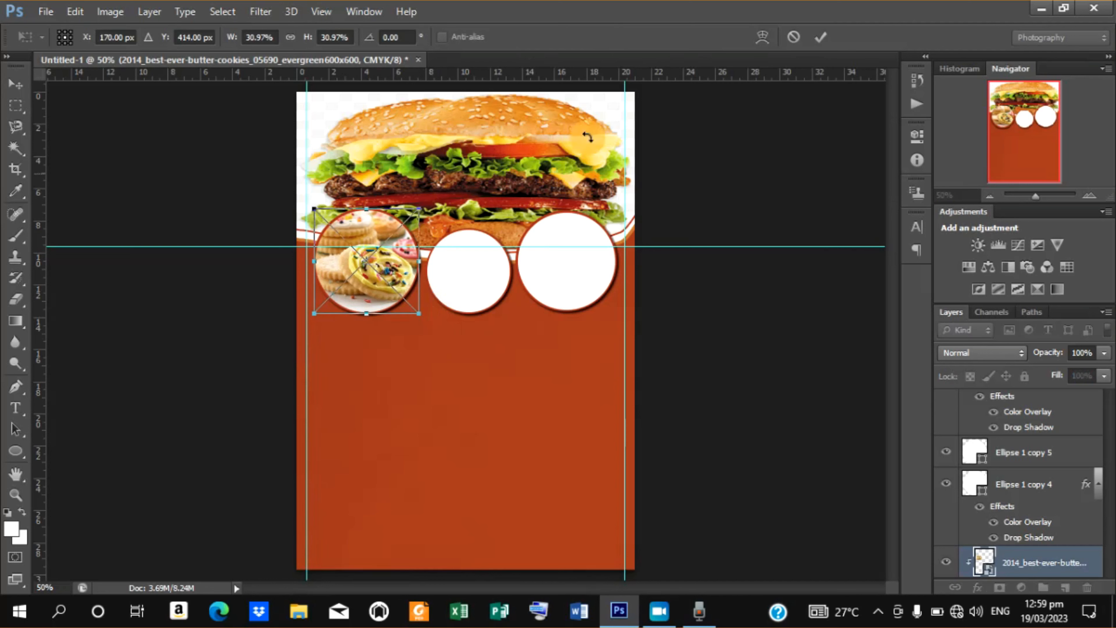
pyautogui.click(819, 39)
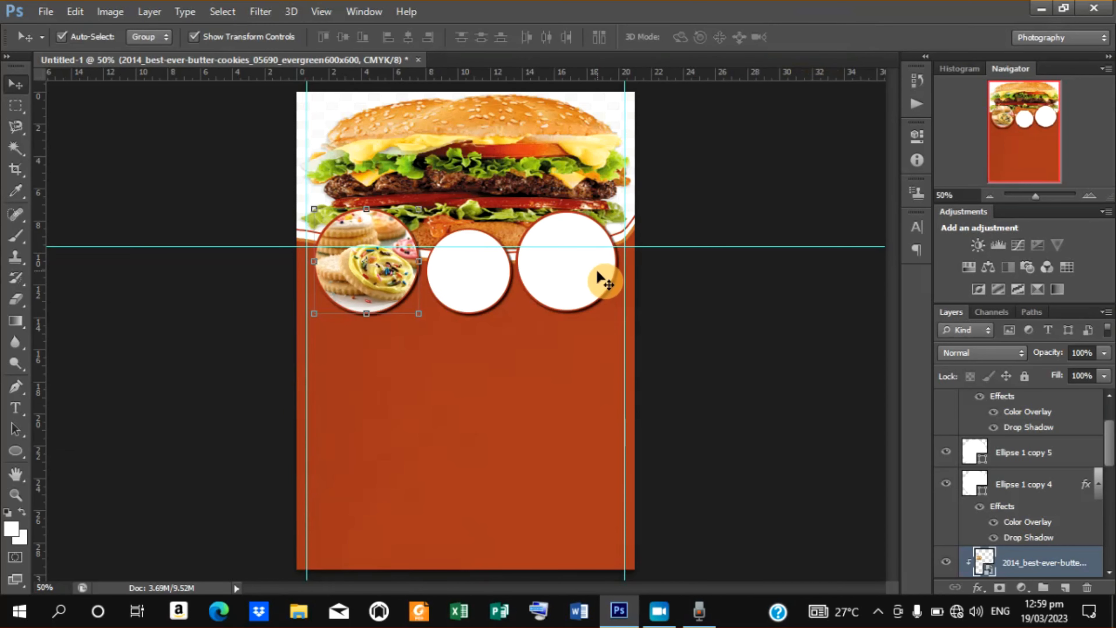
# Place the hamburger-and-french-fries image above the middle circle layer.
pyautogui.click(459, 277)
pyautogui.click(459, 277)
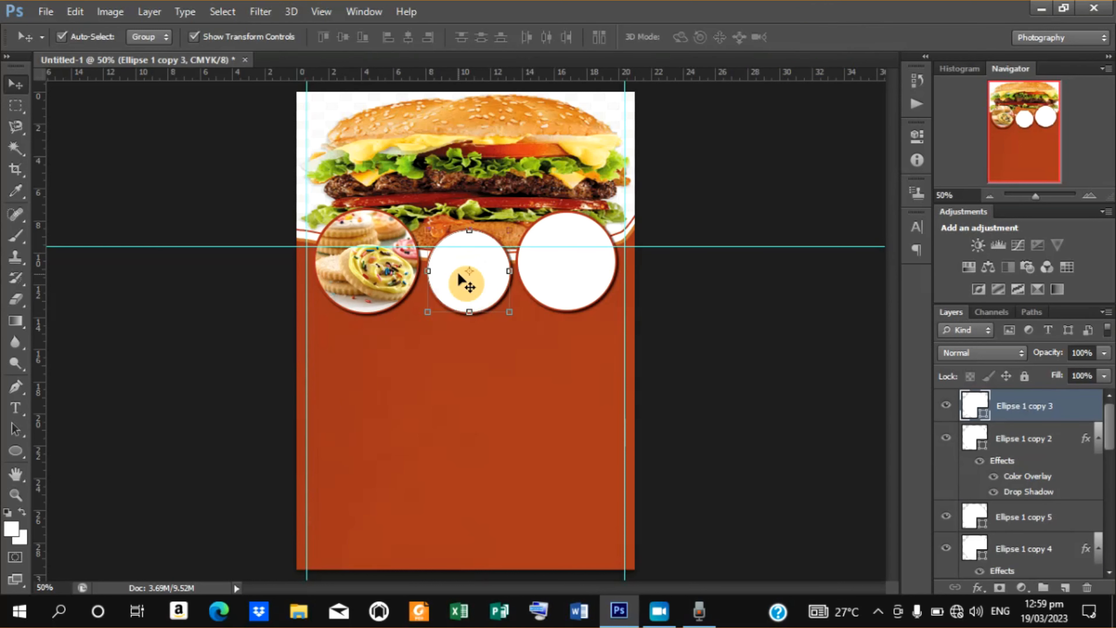
pyautogui.click(48, 12)
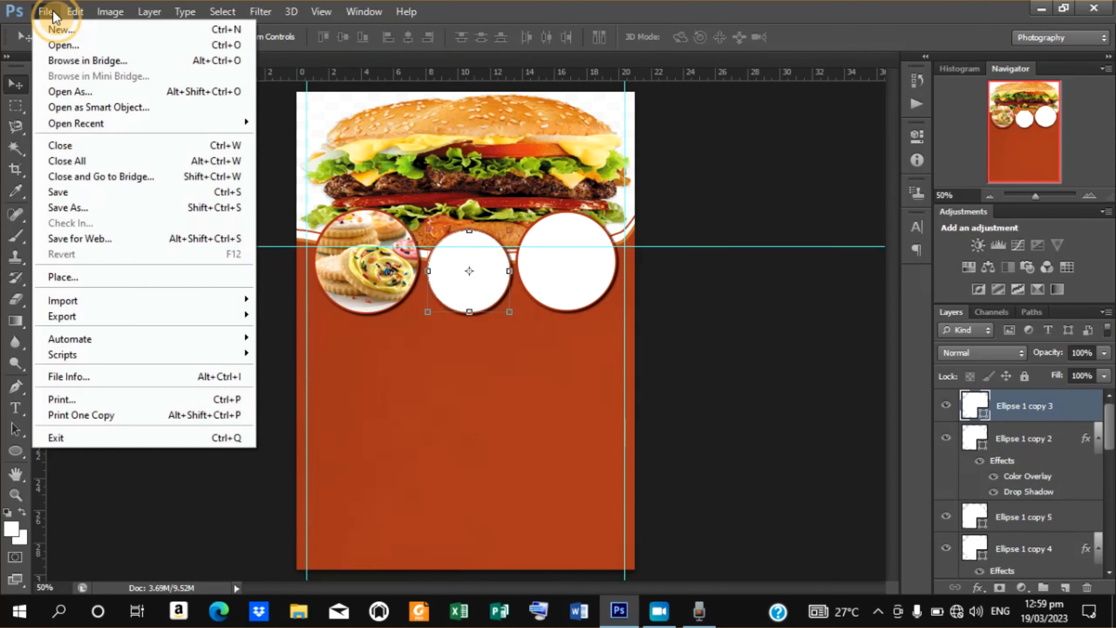
pyautogui.click(121, 276)
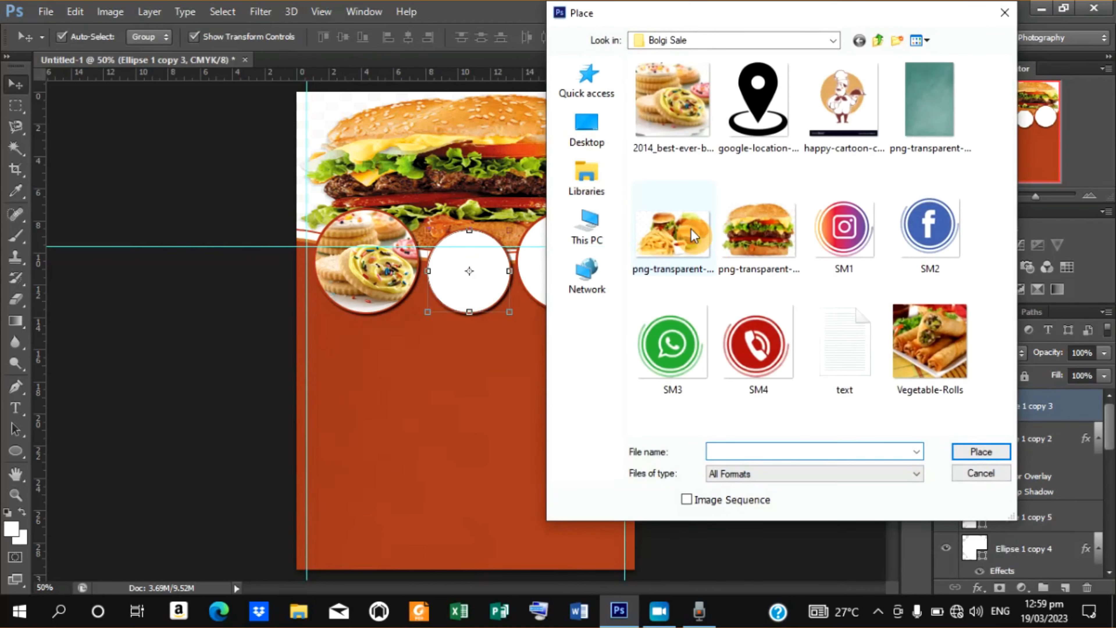
pyautogui.click(694, 236)
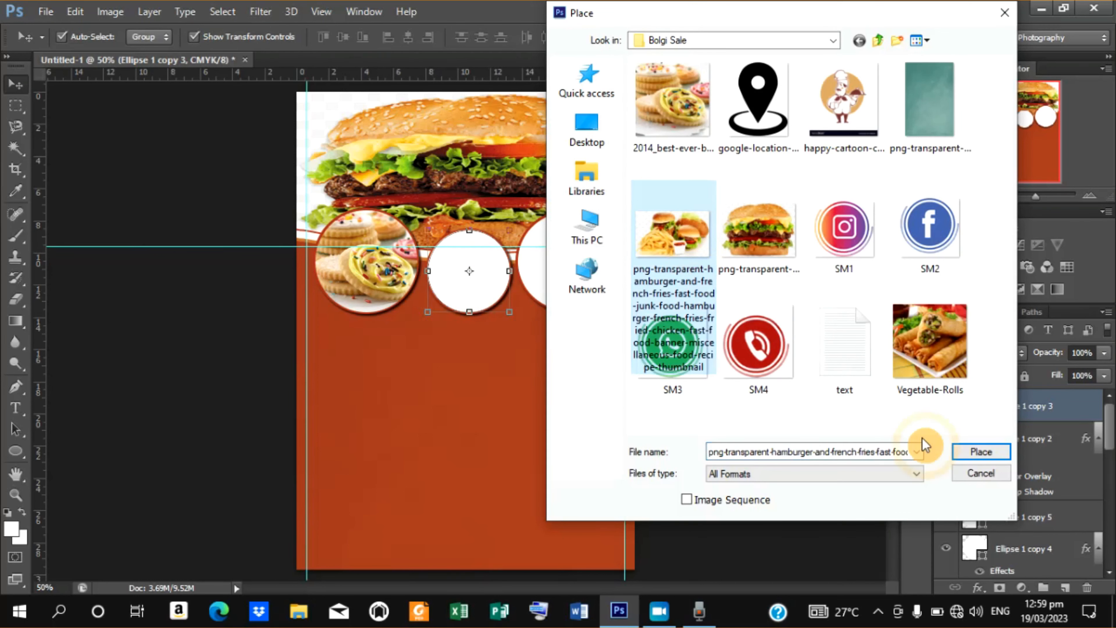
pyautogui.click(957, 448)
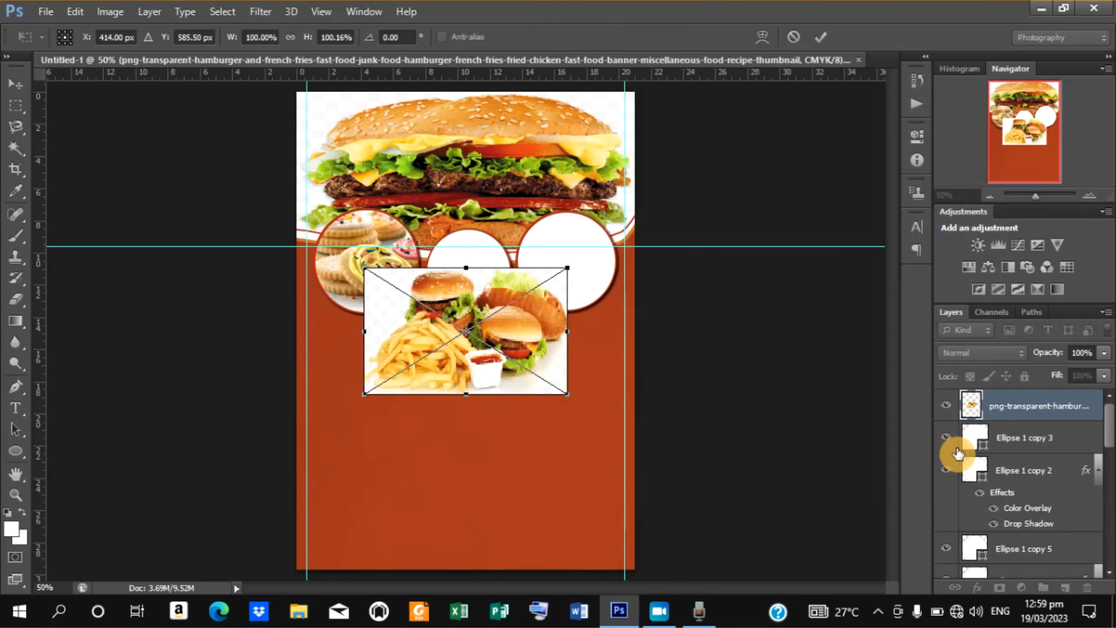
# Scale the hamburger-and-fries image to about 61% width and position it over the middle circle.
pyautogui.moveTo(515, 331); pyautogui.dragTo(510, 261)
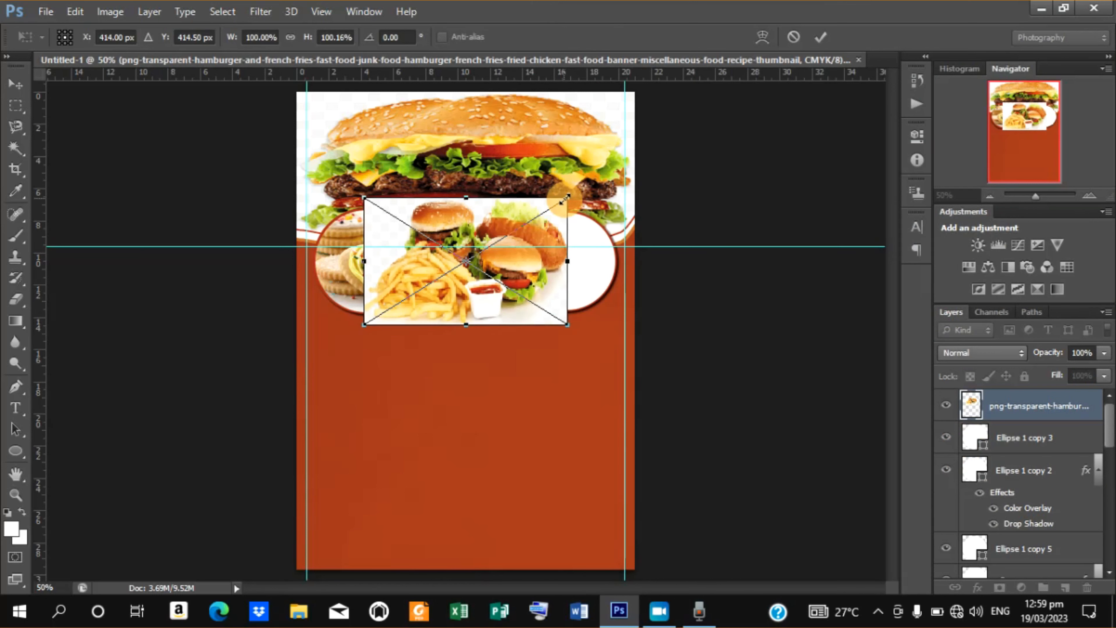
pyautogui.moveTo(562, 201); pyautogui.dragTo(523, 225)
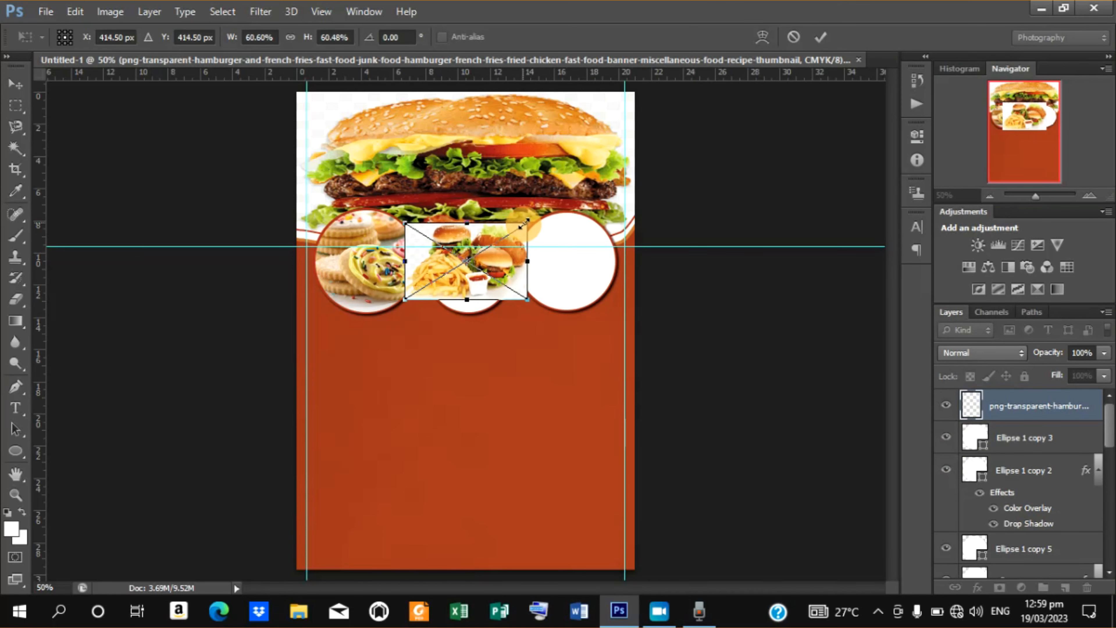
pyautogui.moveTo(467, 298); pyautogui.dragTo(486, 300)
pyautogui.click(821, 37)
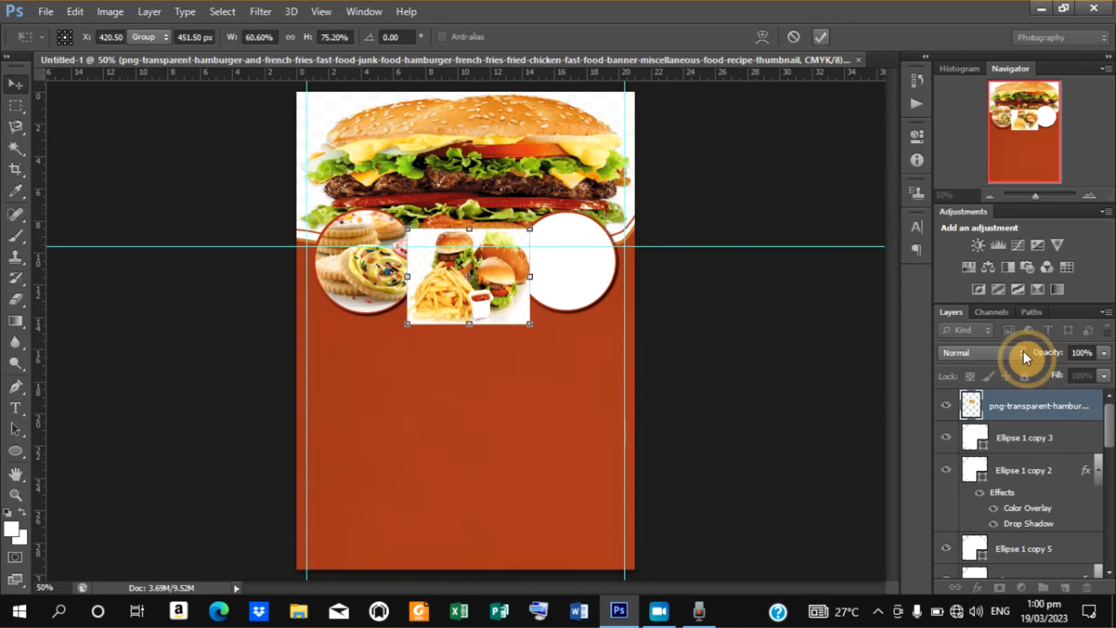
# Clip the hamburger-and-fries image to the middle circle, shrink it to about 53% and nudge it up.
pyautogui.rightClick(1027, 403)
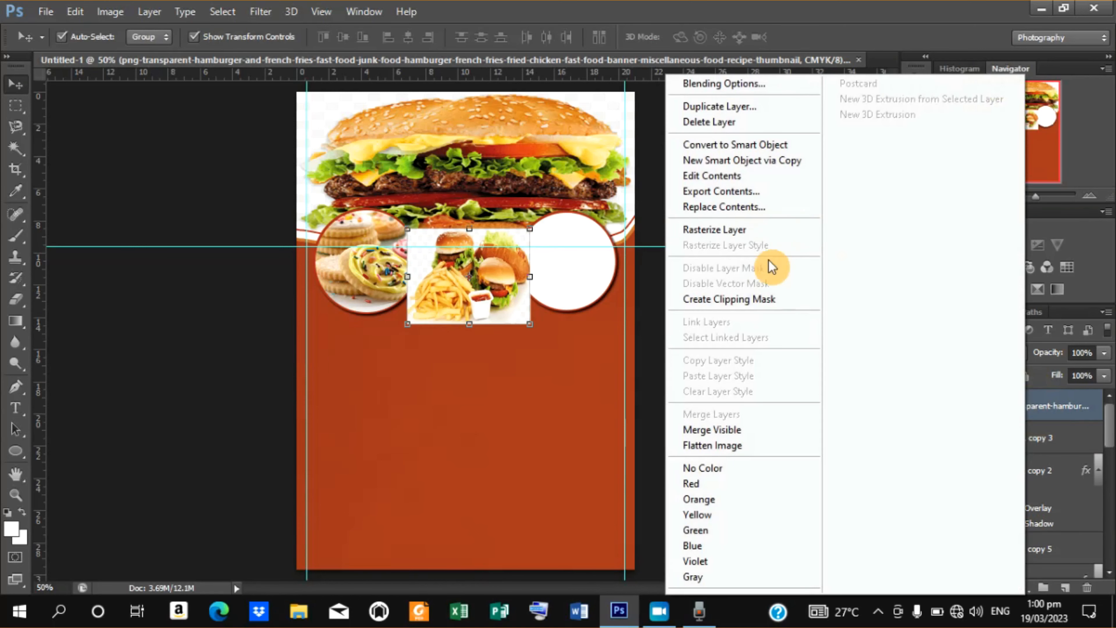
pyautogui.click(754, 301)
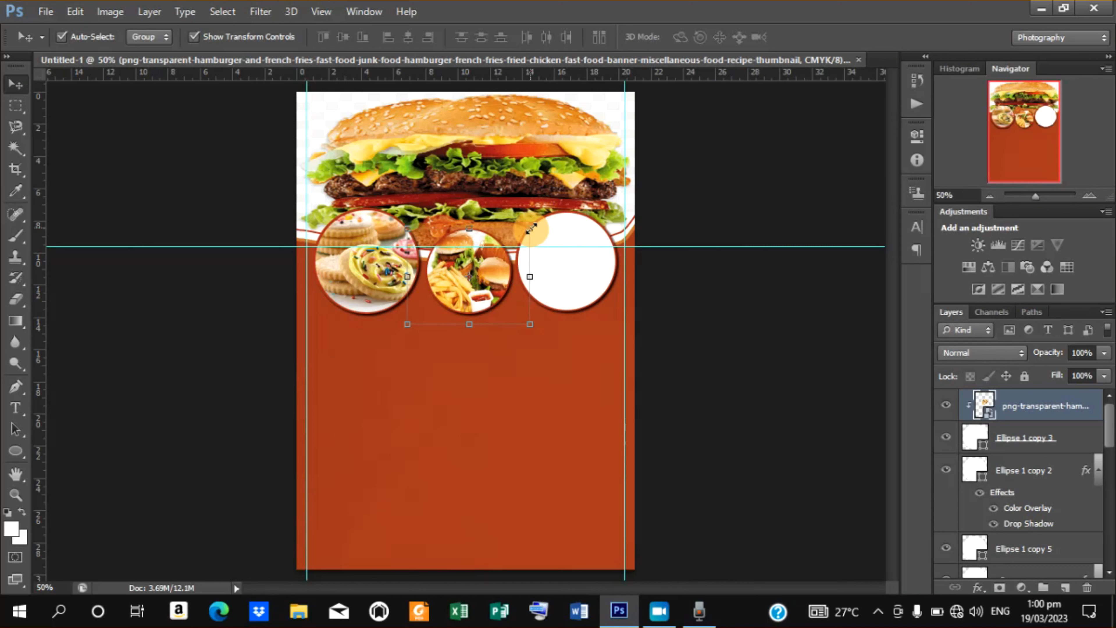
pyautogui.moveTo(531, 228); pyautogui.dragTo(523, 233)
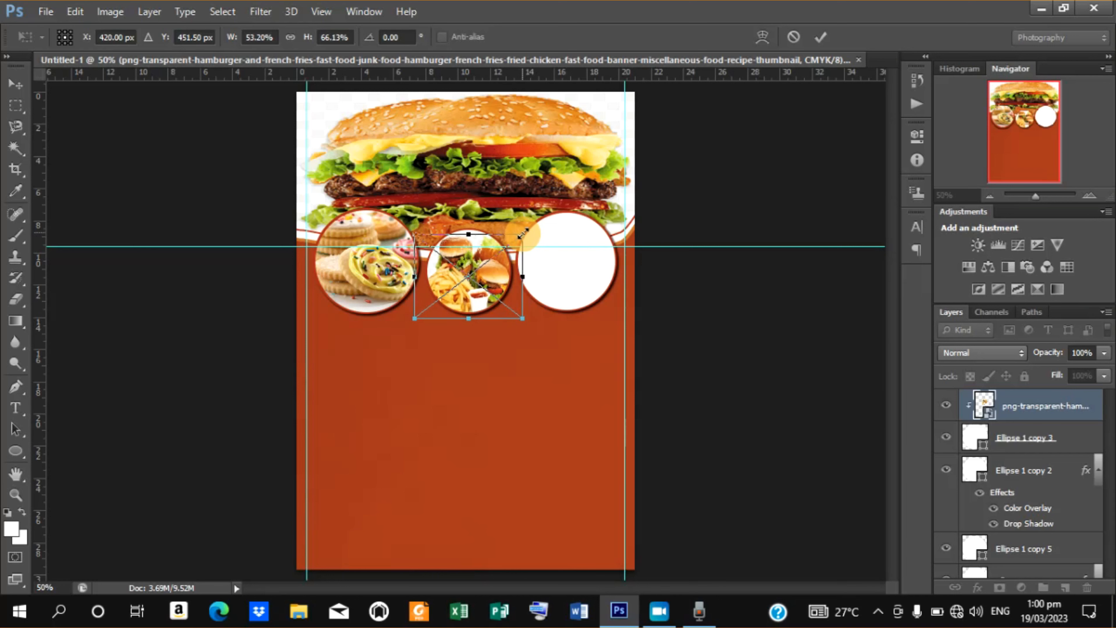
pyautogui.press('Up')
pyautogui.press('Up')
pyautogui.press('Up')
pyautogui.press('Up')
pyautogui.press('Up')
pyautogui.press('Up')
pyautogui.press('Up')
pyautogui.press('Up')
pyautogui.press('Up')
pyautogui.press('Up')
pyautogui.press('Up')
pyautogui.press('Up')
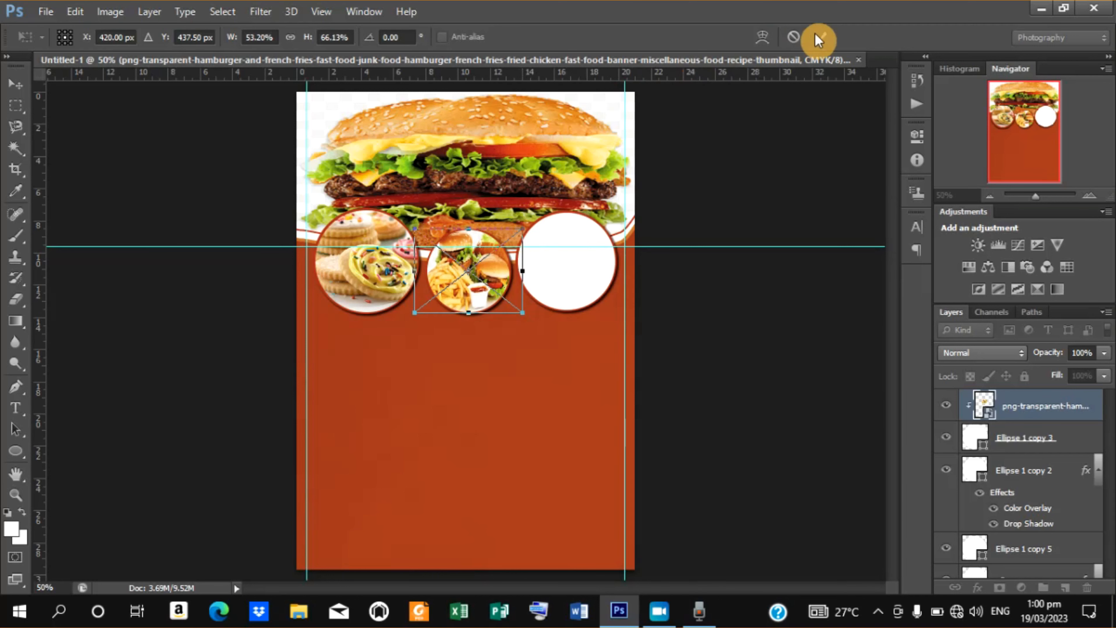
pyautogui.click(820, 38)
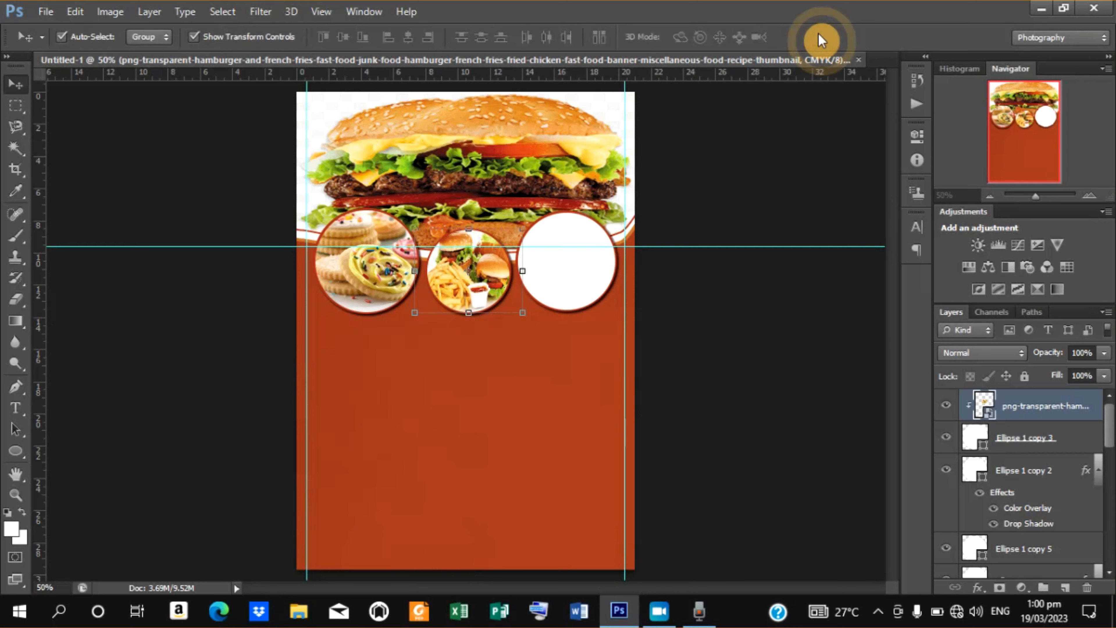
# Place the Vegetable-Rolls image above the right circle layer.
pyautogui.click(567, 250)
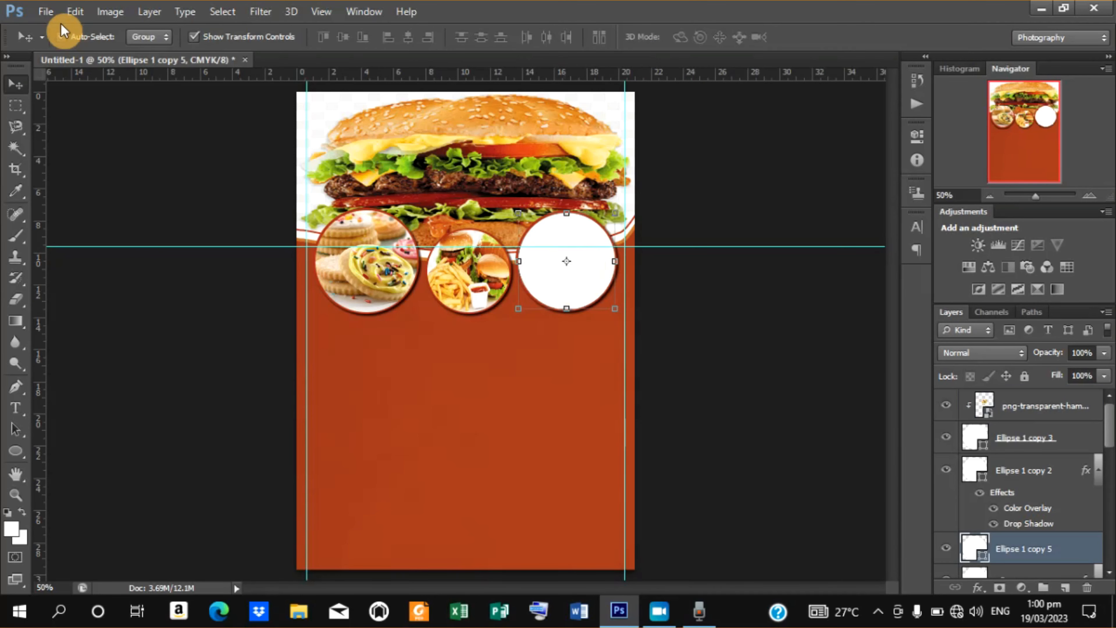
pyautogui.click(45, 10)
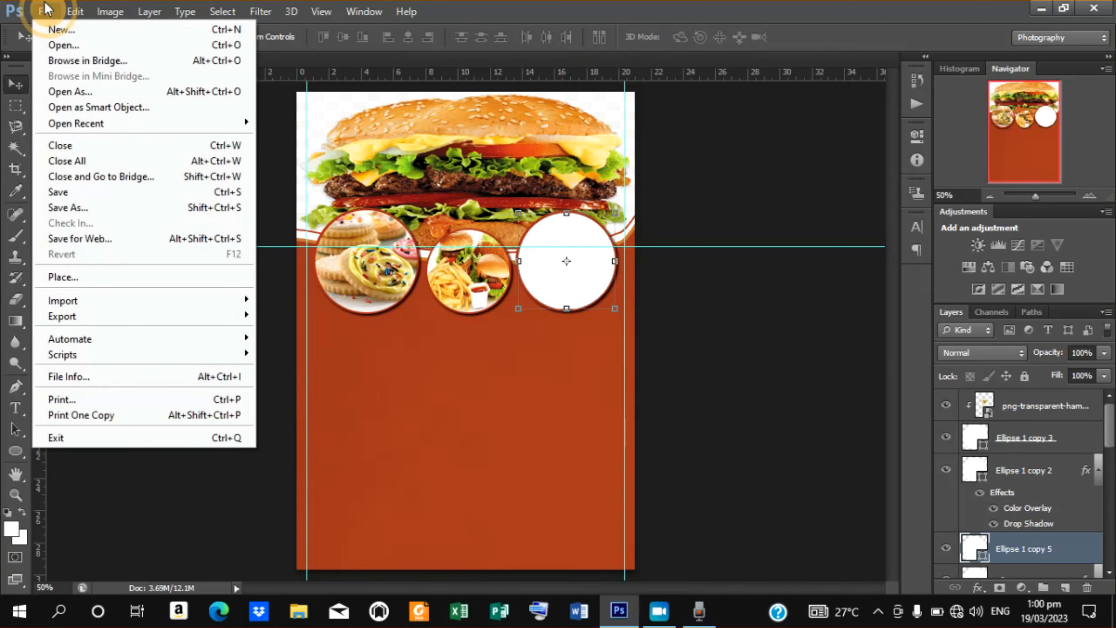
pyautogui.click(97, 273)
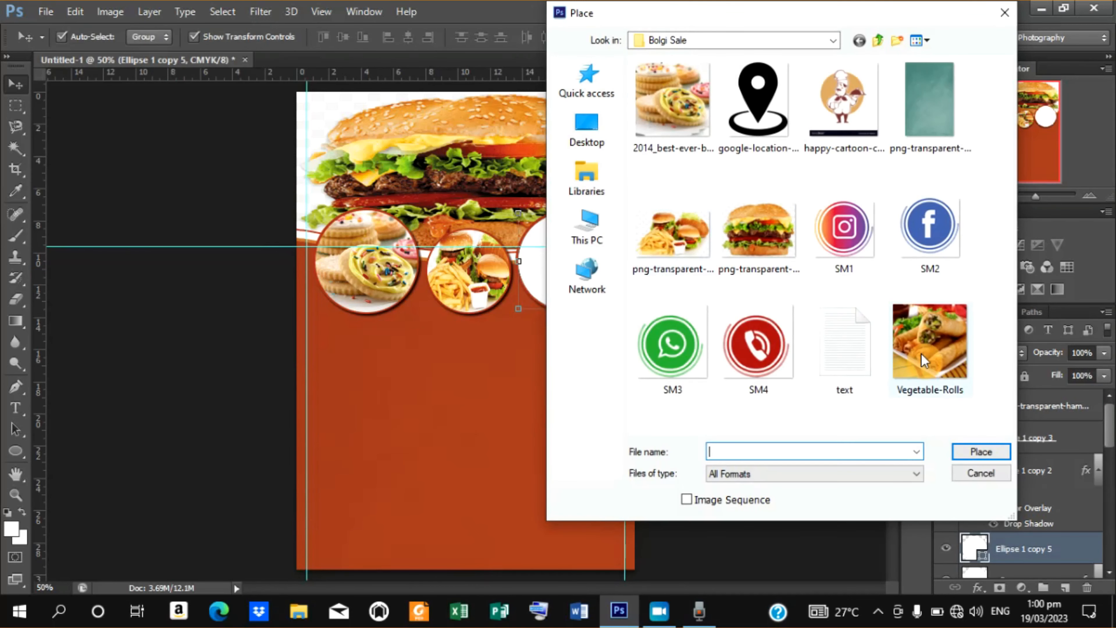
pyautogui.click(919, 350)
pyautogui.click(980, 472)
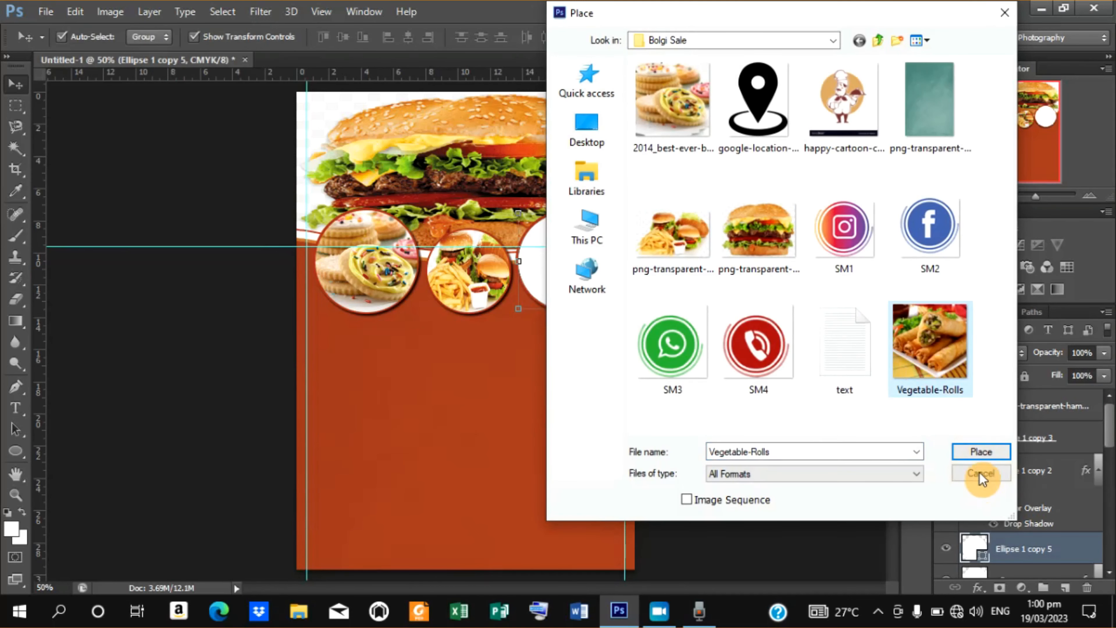
pyautogui.click(975, 452)
# Scale the Vegetable-Rolls image to about 43% and move it over the right circle.
pyautogui.moveTo(510, 349); pyautogui.dragTo(610, 299)
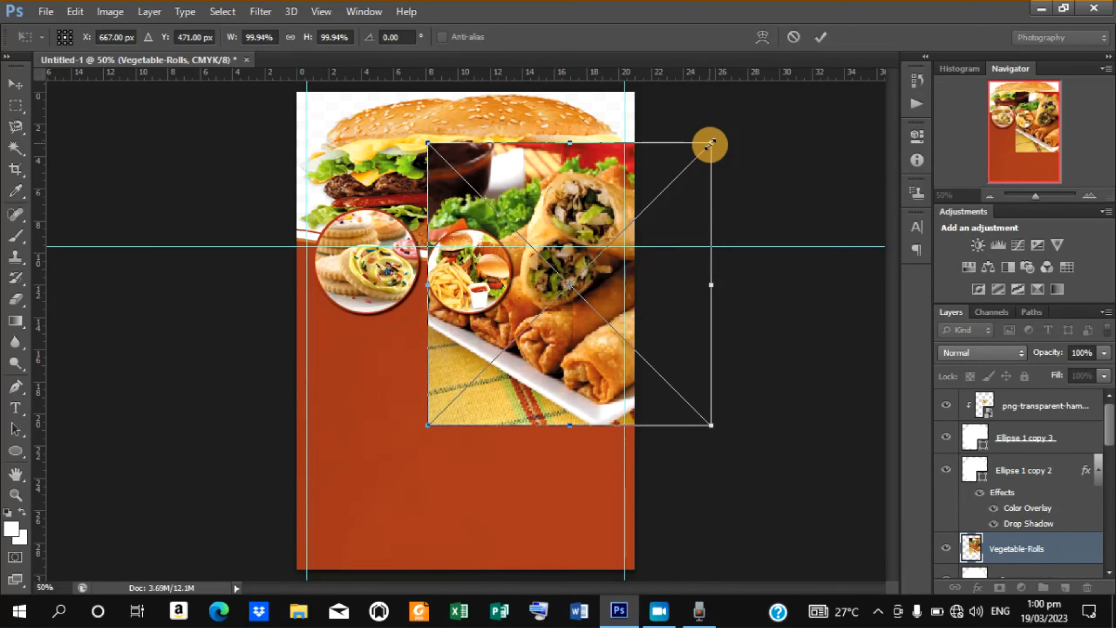
pyautogui.moveTo(710, 144); pyautogui.dragTo(618, 214)
pyautogui.moveTo(589, 275); pyautogui.dragTo(572, 249)
pyautogui.click(822, 36)
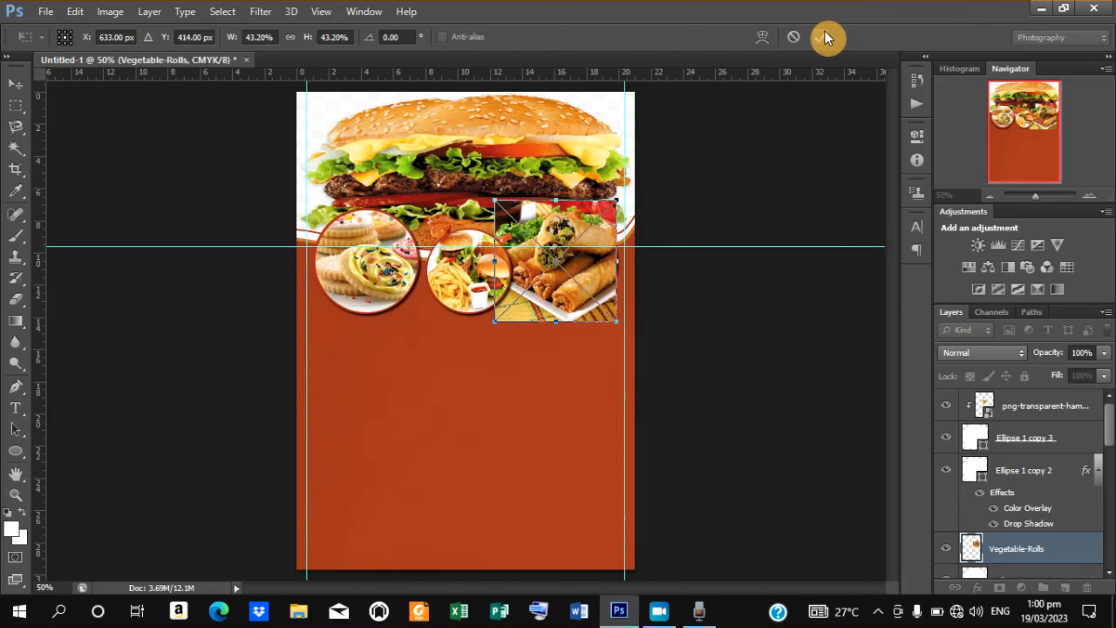
# Clip the Vegetable-Rolls image to the right circle and nudge it slightly to the right.
pyautogui.rightClick(1019, 552)
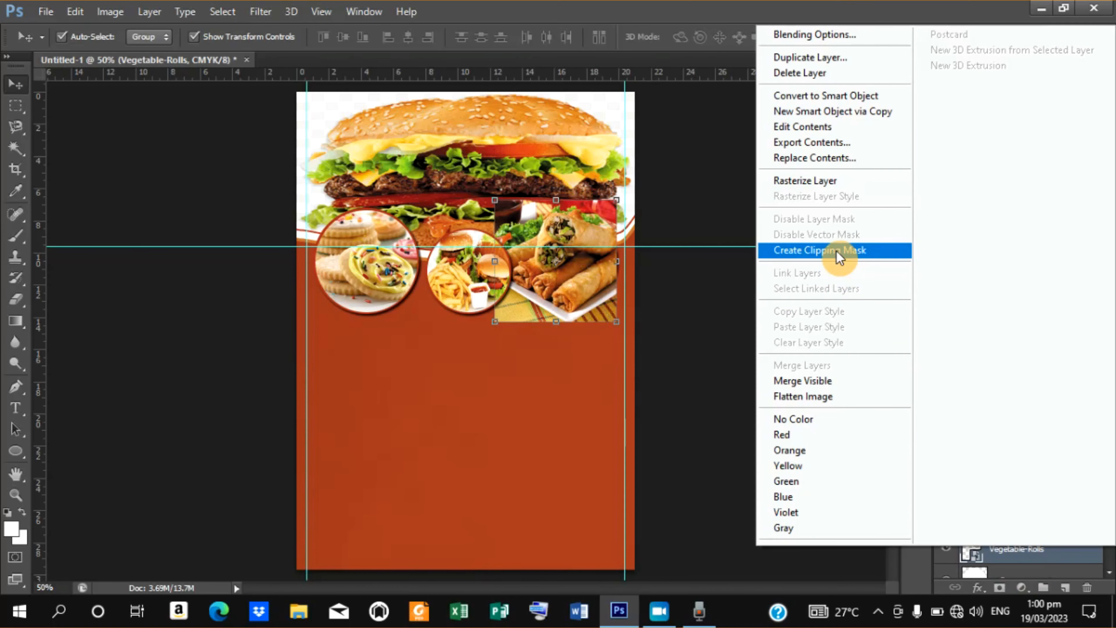
pyautogui.click(837, 251)
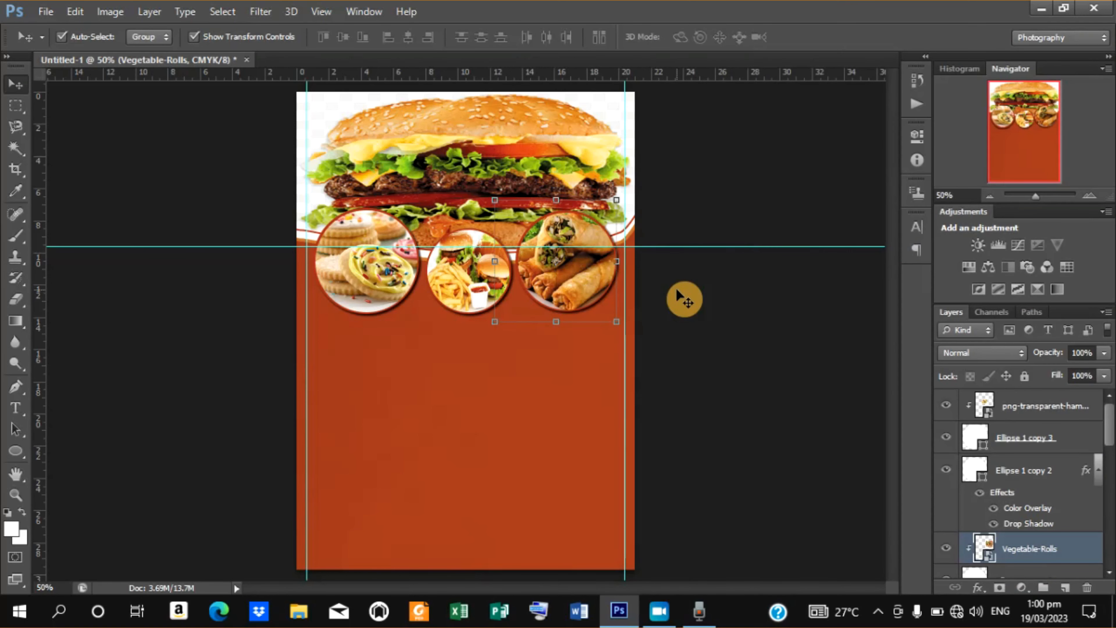
pyautogui.press('Right')
pyautogui.press('Right')
pyautogui.press('Right')
pyautogui.press('Right')
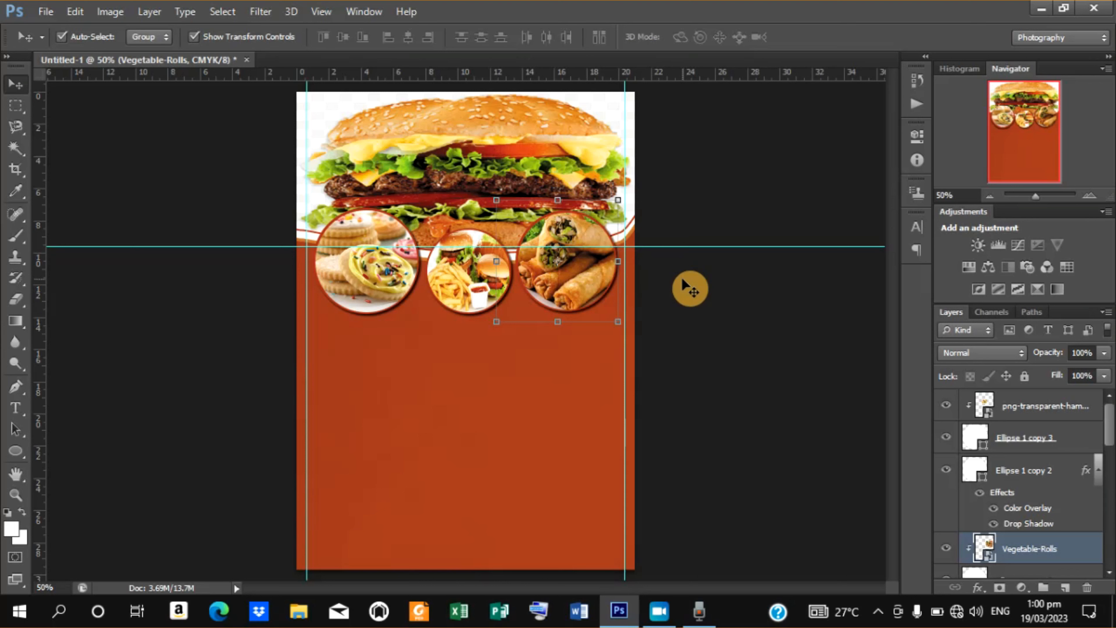
pyautogui.click(690, 288)
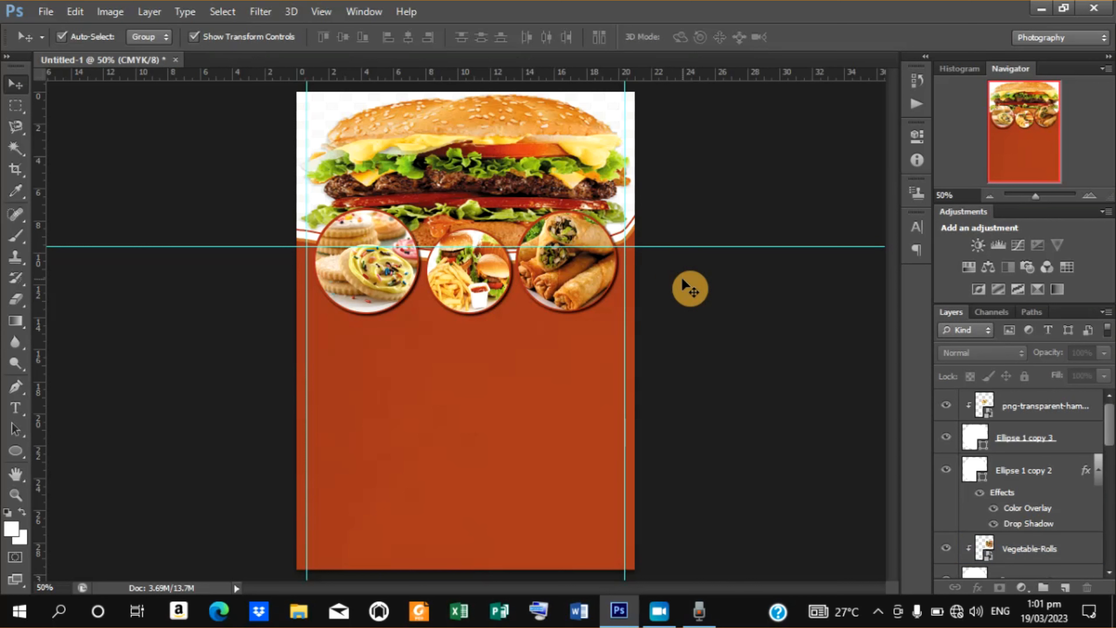
# Draw a white rounded rectangle about 885 px wide and 51 px tall across the lower part of the poster.
pyautogui.click(17, 452)
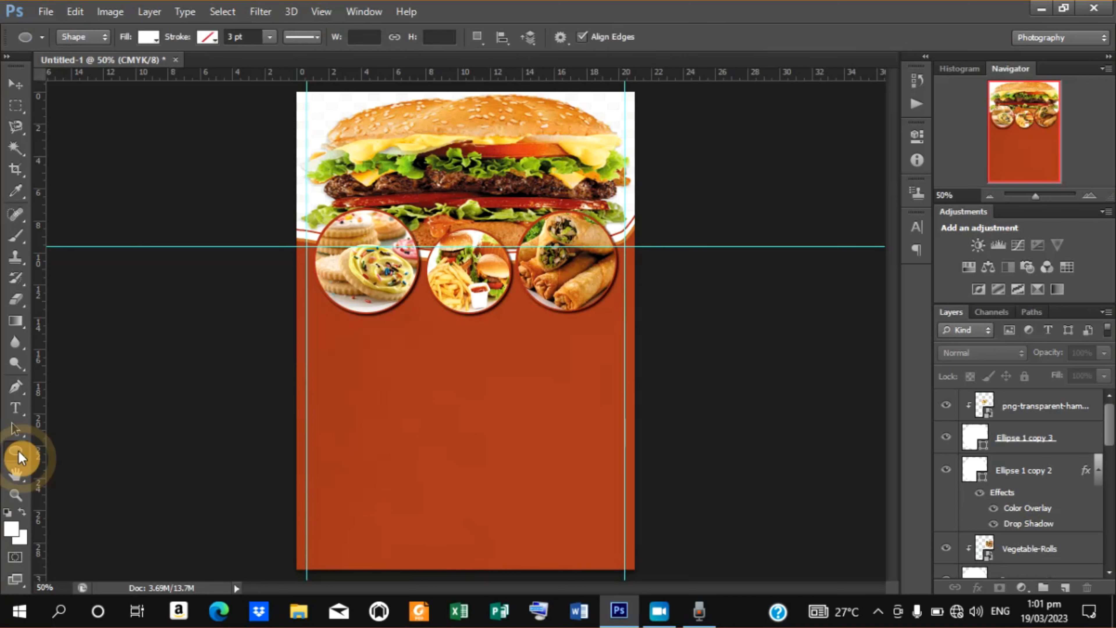
pyautogui.rightClick(20, 452)
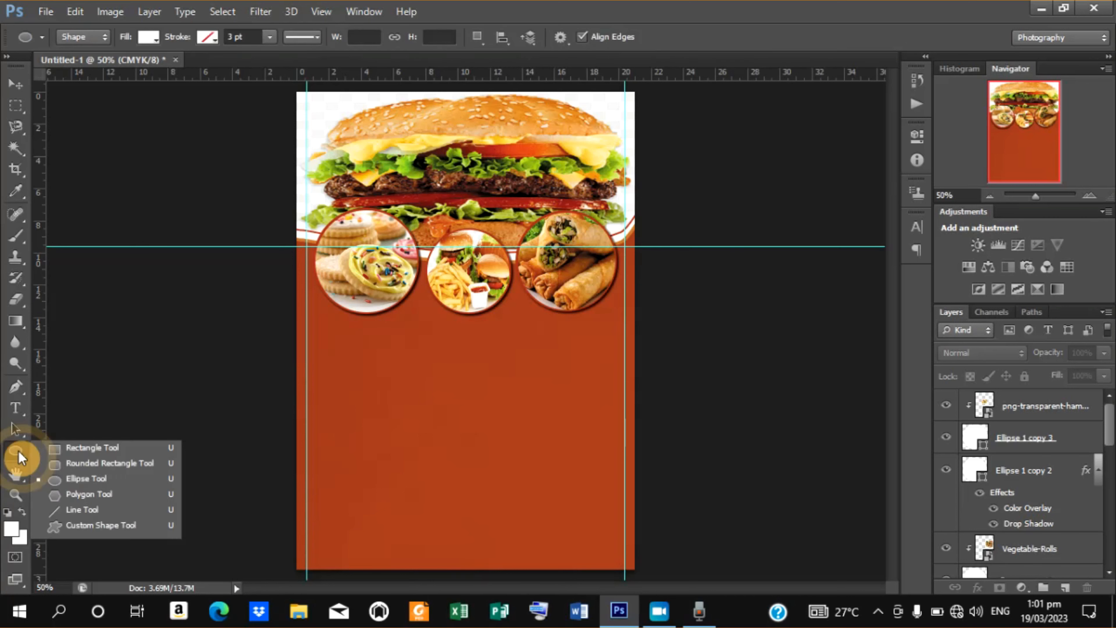
pyautogui.click(83, 464)
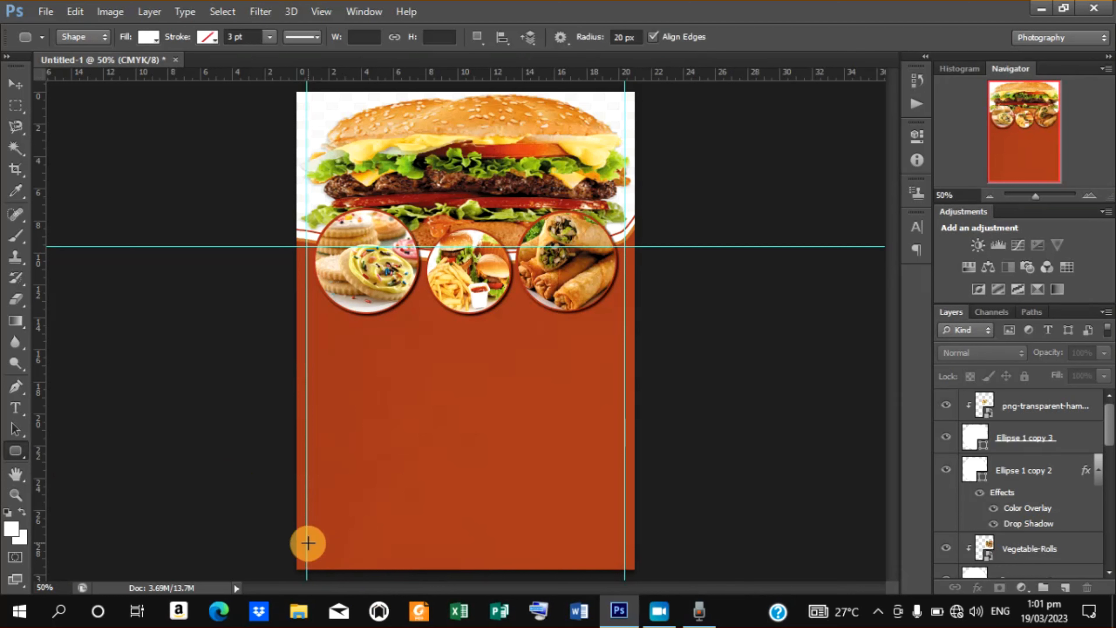
pyautogui.moveTo(276, 522); pyautogui.dragTo(656, 542)
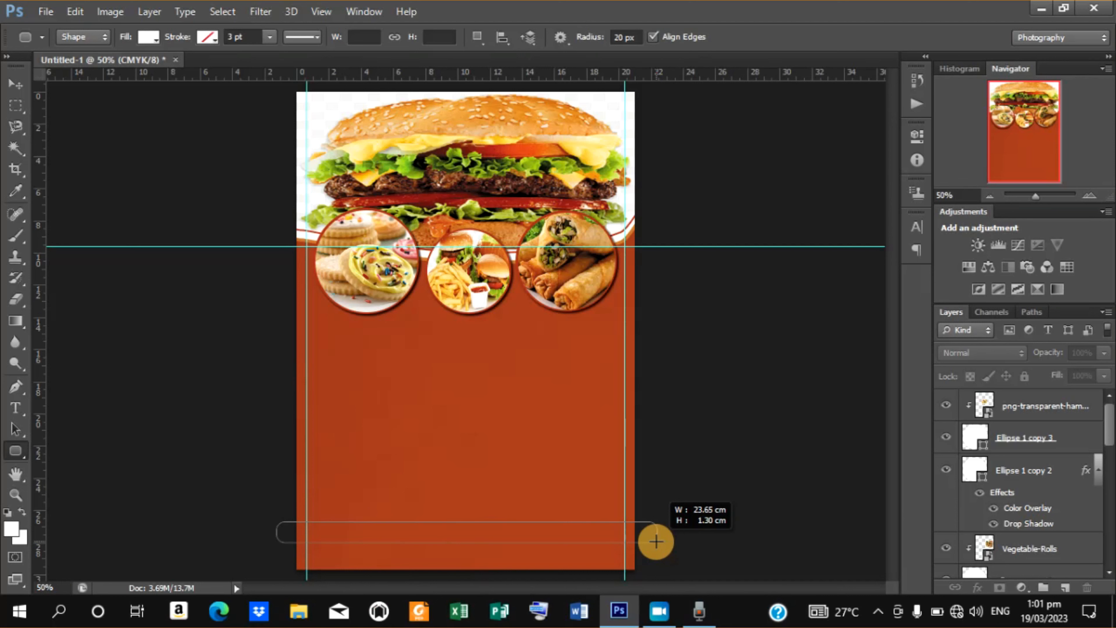
pyautogui.moveTo(656, 542); pyautogui.dragTo(638, 543)
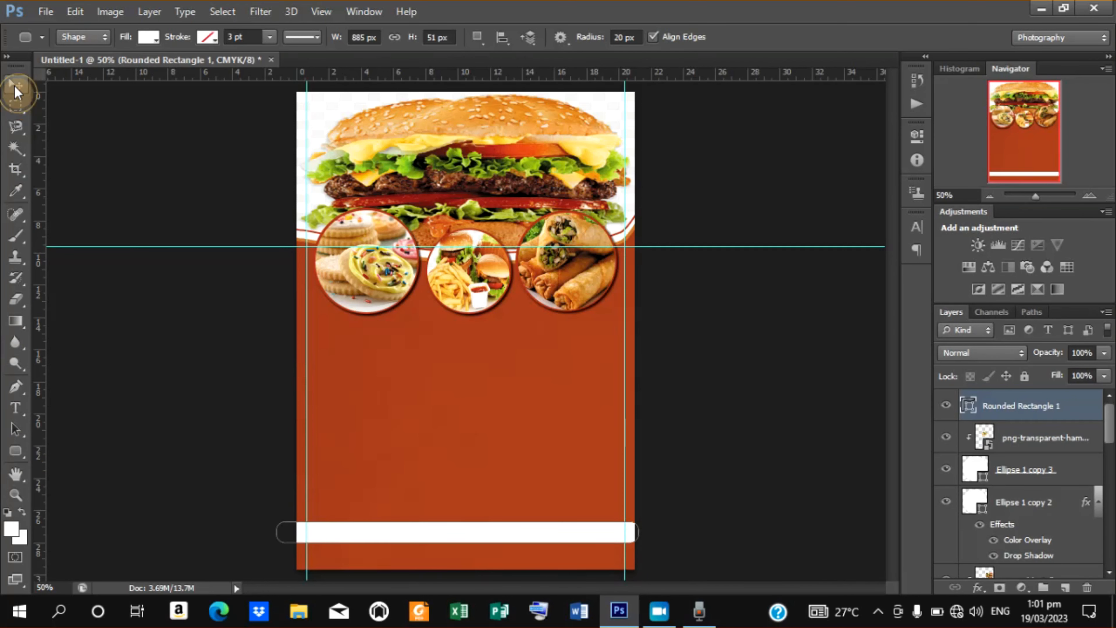
# Stretch the rounded rectangle's height to about 147% and raise it slightly, then commit the transform.
pyautogui.click(16, 88)
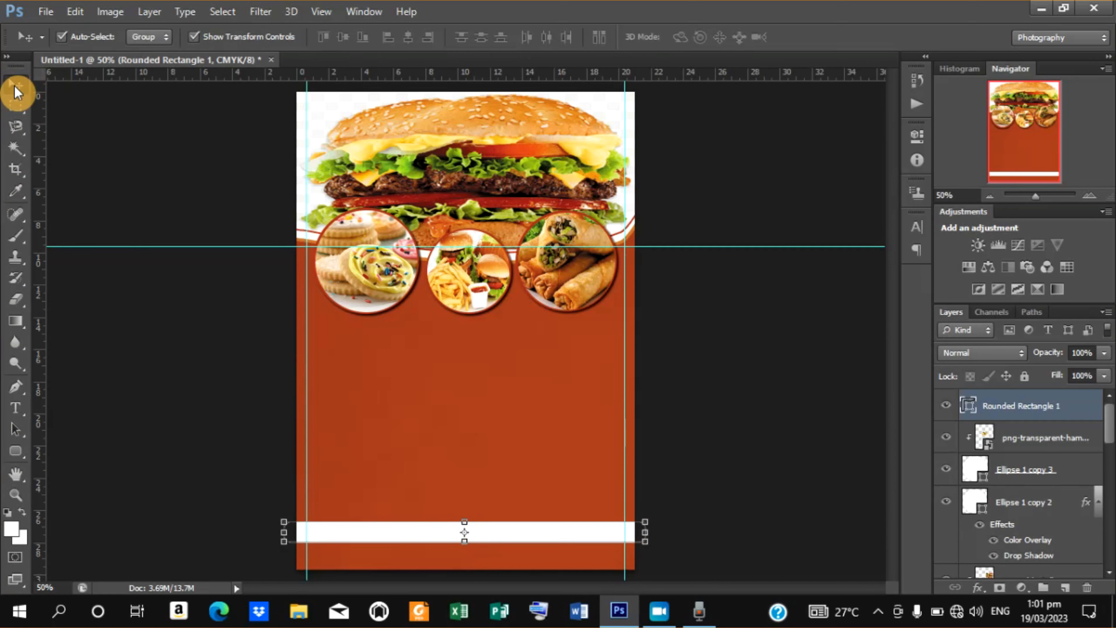
pyautogui.press('Down')
pyautogui.press('Down')
pyautogui.press('Down')
pyautogui.press('Down')
pyautogui.press('Down')
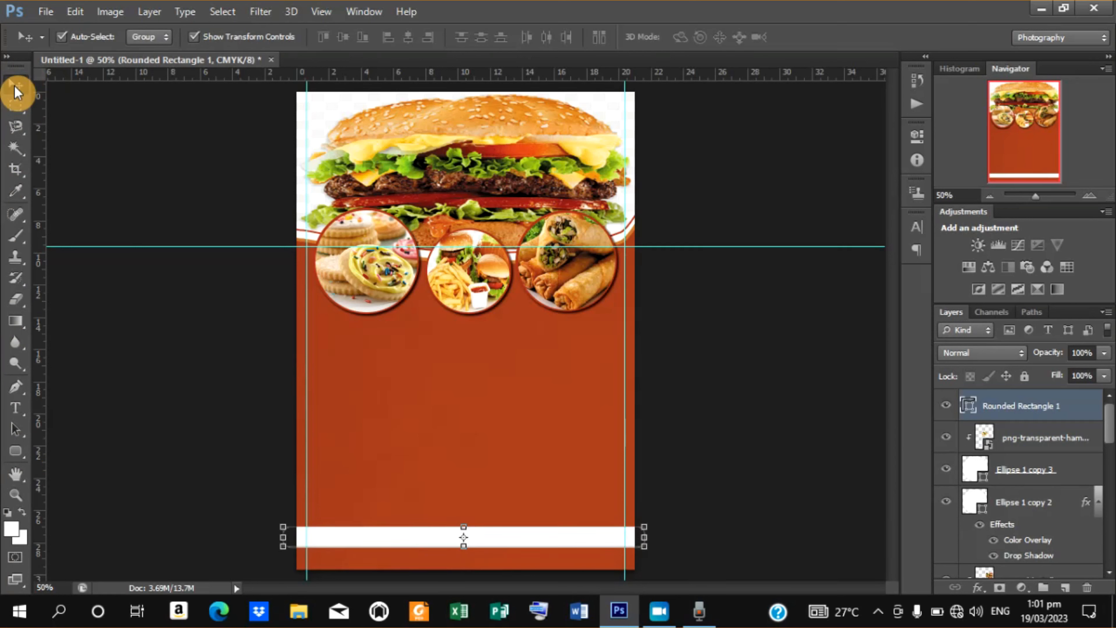
pyautogui.press('Up')
pyautogui.press('Up')
pyautogui.press('Up')
pyautogui.press('Up')
pyautogui.press('Up')
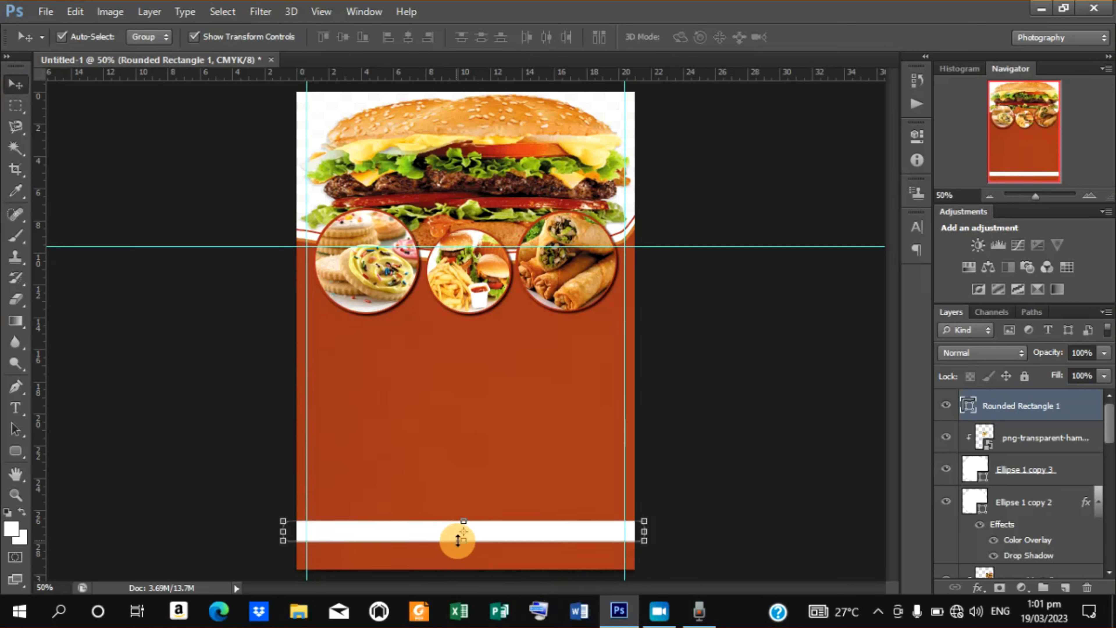
pyautogui.moveTo(464, 540); pyautogui.dragTo(465, 551)
pyautogui.press('Up')
pyautogui.press('Up')
pyautogui.press('Up')
pyautogui.press('Up')
pyautogui.press('Up')
pyautogui.press('Up')
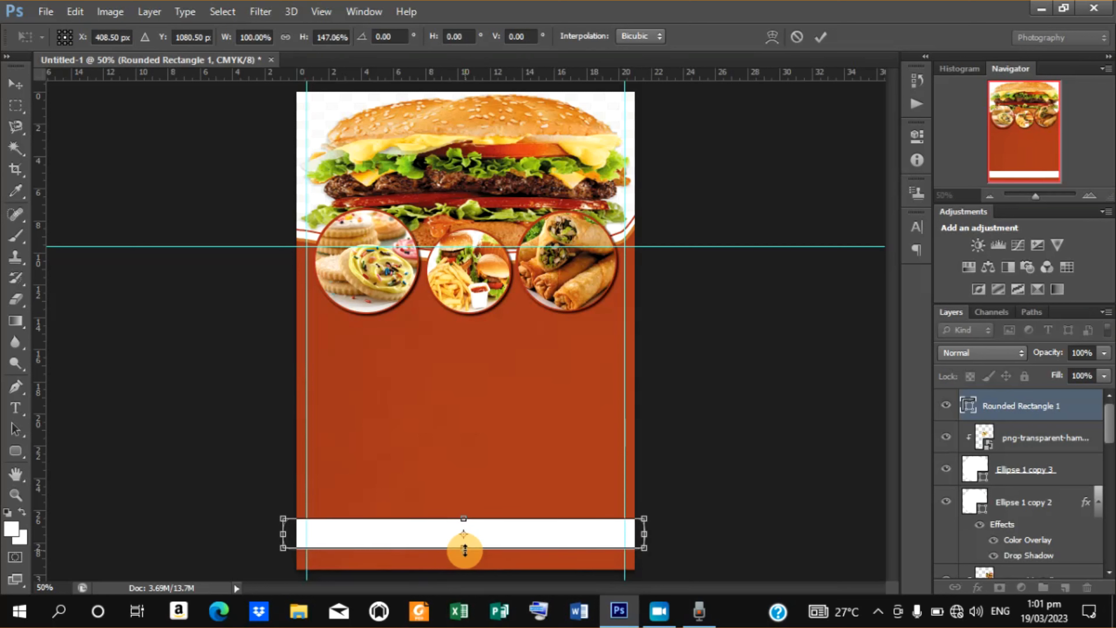
pyautogui.press('Up')
pyautogui.press('Up')
pyautogui.press('Up')
pyautogui.press('Up')
pyautogui.press('Up')
pyautogui.press('Up')
pyautogui.press('Up')
pyautogui.press('Up')
pyautogui.press('Up')
pyautogui.press('Up')
pyautogui.press('Up')
pyautogui.press('Up')
pyautogui.press('Up')
pyautogui.press('Up')
pyautogui.press('Up')
pyautogui.press('Up')
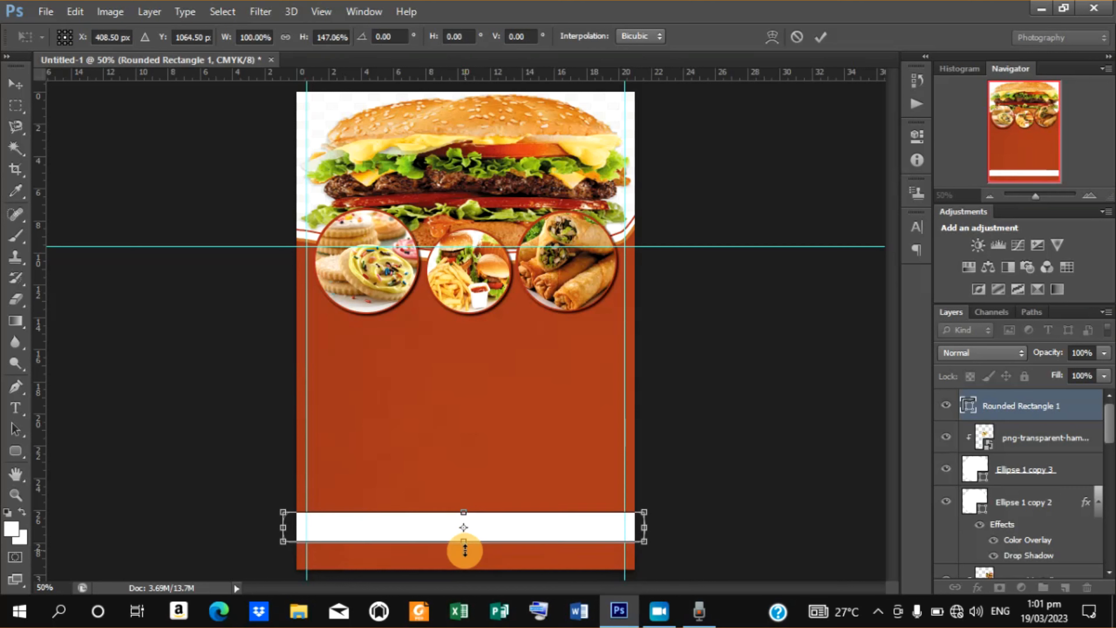
pyautogui.press('Up')
pyautogui.press('Up')
pyautogui.press('Up')
pyautogui.press('Up')
pyautogui.press('Up')
pyautogui.press('Up')
pyautogui.press('Up')
pyautogui.press('Up')
pyautogui.press('Up')
pyautogui.press('Up')
pyautogui.press('Up')
pyautogui.press('Up')
pyautogui.press('Up')
pyautogui.press('Up')
pyautogui.press('Up')
pyautogui.press('Up')
pyautogui.press('Up')
pyautogui.press('Up')
pyautogui.press('Up')
pyautogui.press('Up')
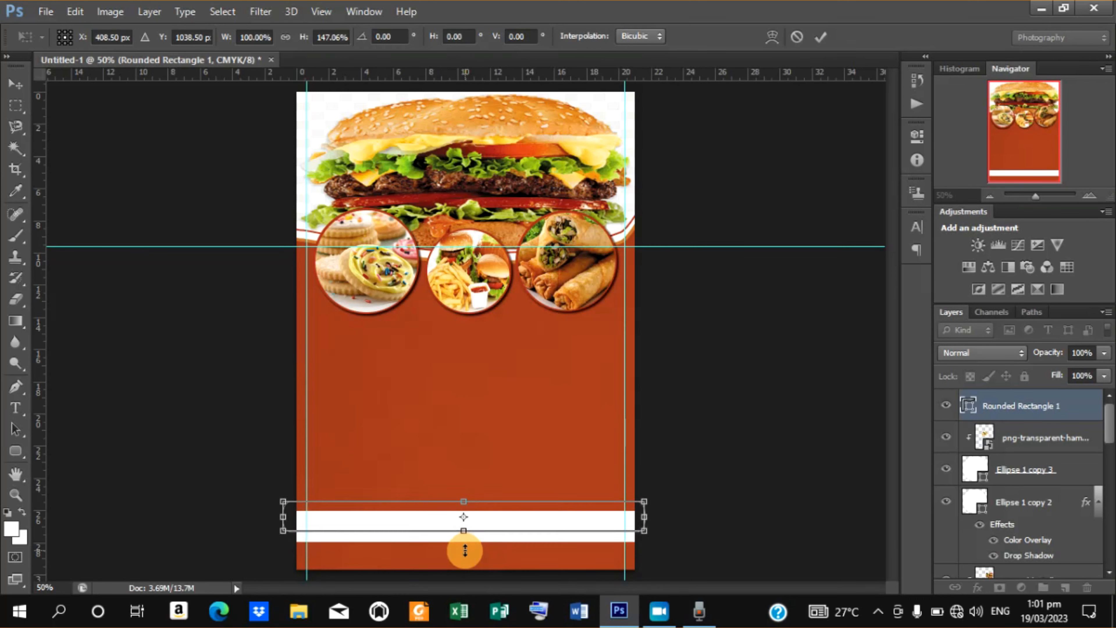
pyautogui.press('Up')
pyautogui.press('Up')
pyautogui.press('Down')
pyautogui.press('Down')
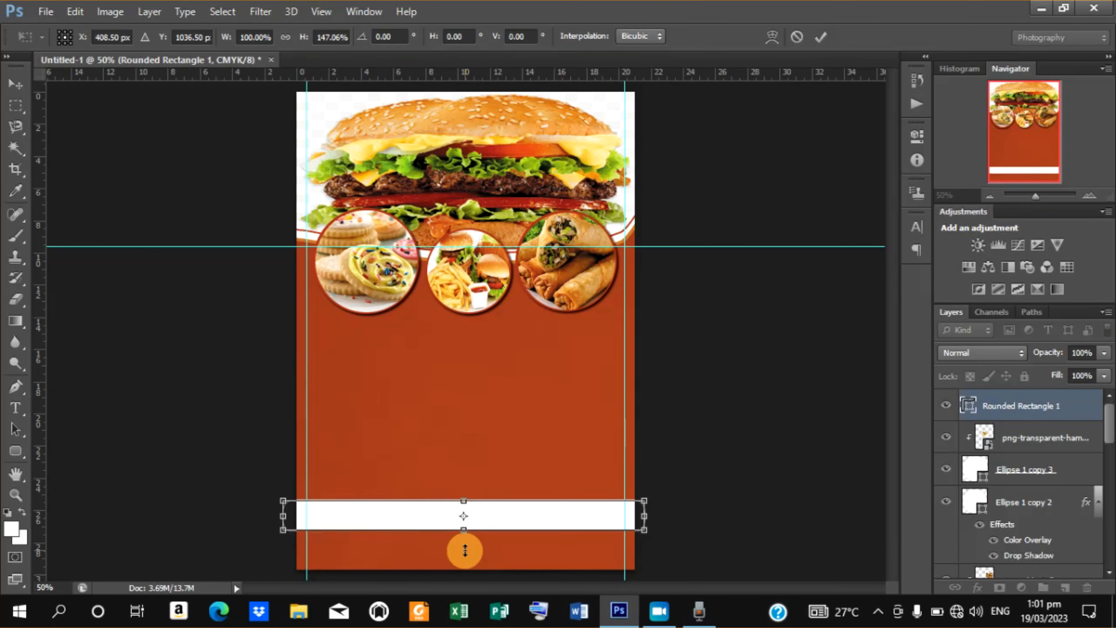
pyautogui.click(822, 36)
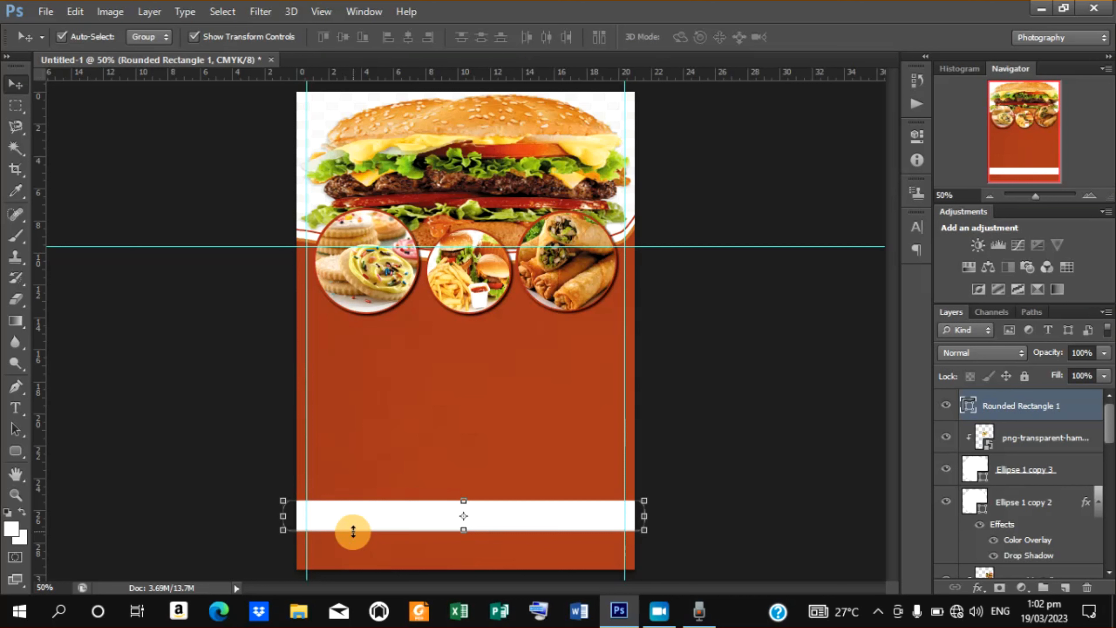
# Switch to File Explorer and open the text file in the Bolgi Sale folder in Notepad.
pyautogui.click(300, 616)
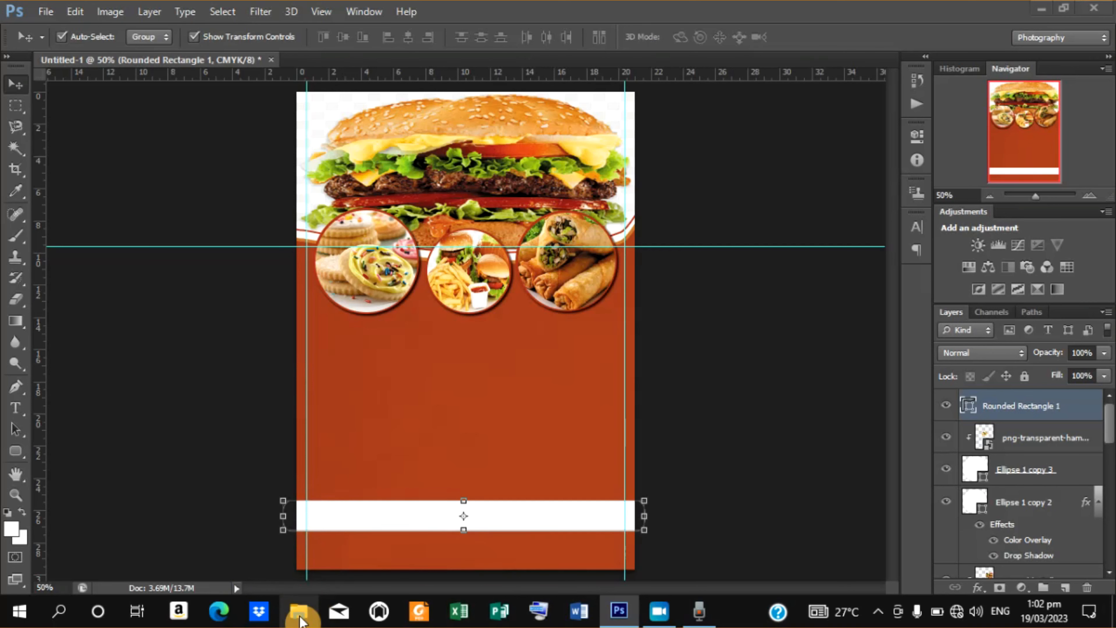
pyautogui.click(299, 616)
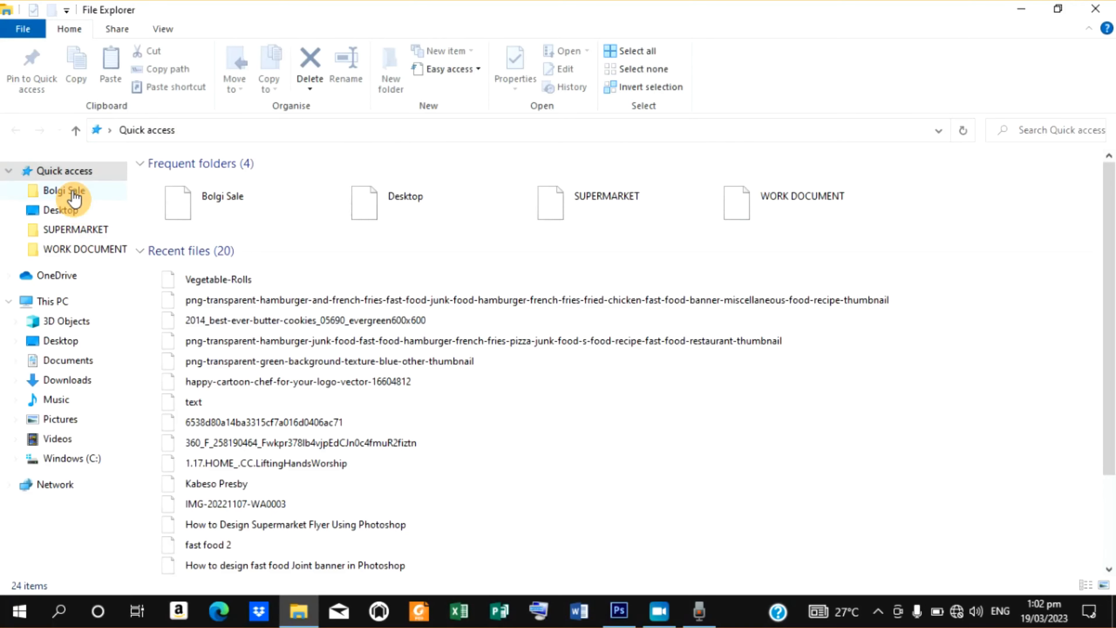
pyautogui.click(75, 190)
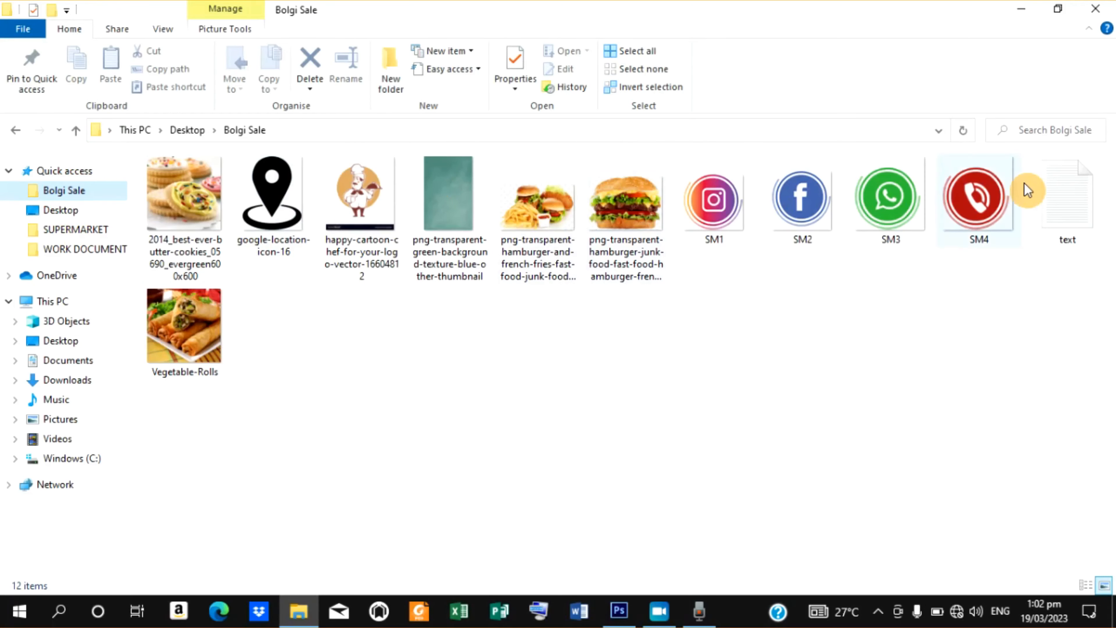
pyautogui.click(1073, 198)
pyautogui.doubleClick(1074, 198)
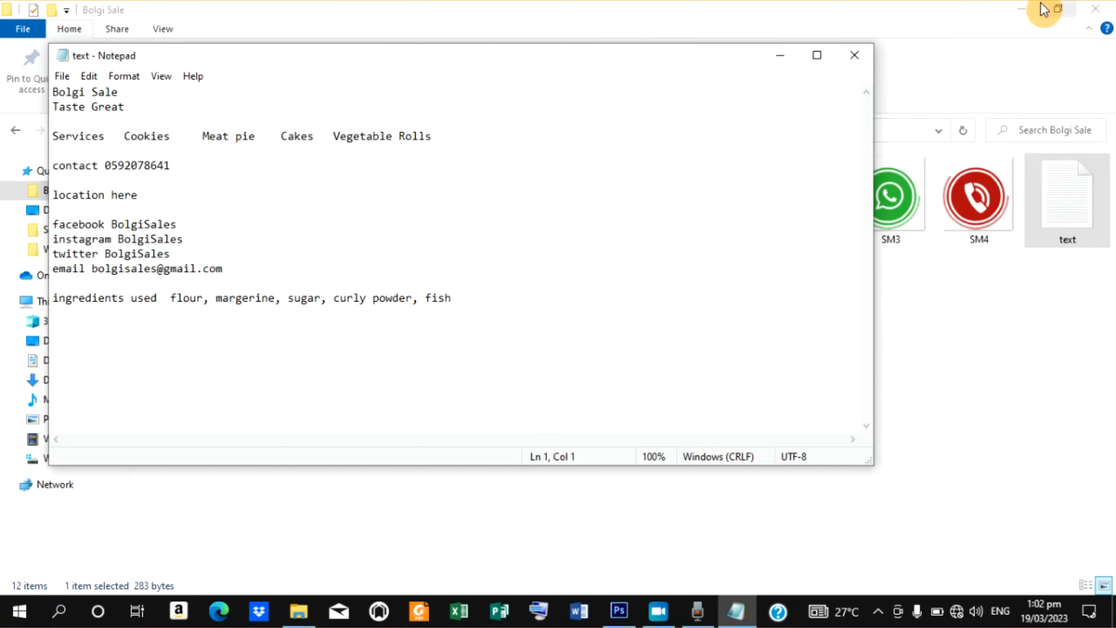
pyautogui.click(1021, 9)
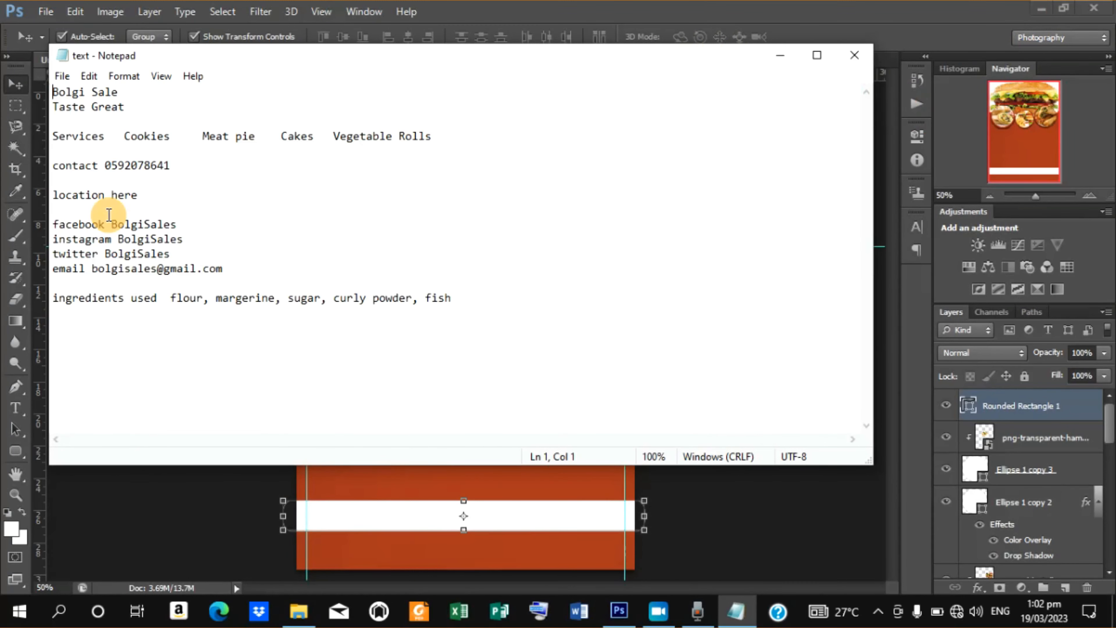
# Copy the line "Bolgi Sale" from the text file and minimise Notepad.
pyautogui.moveTo(53, 92); pyautogui.dragTo(118, 92)
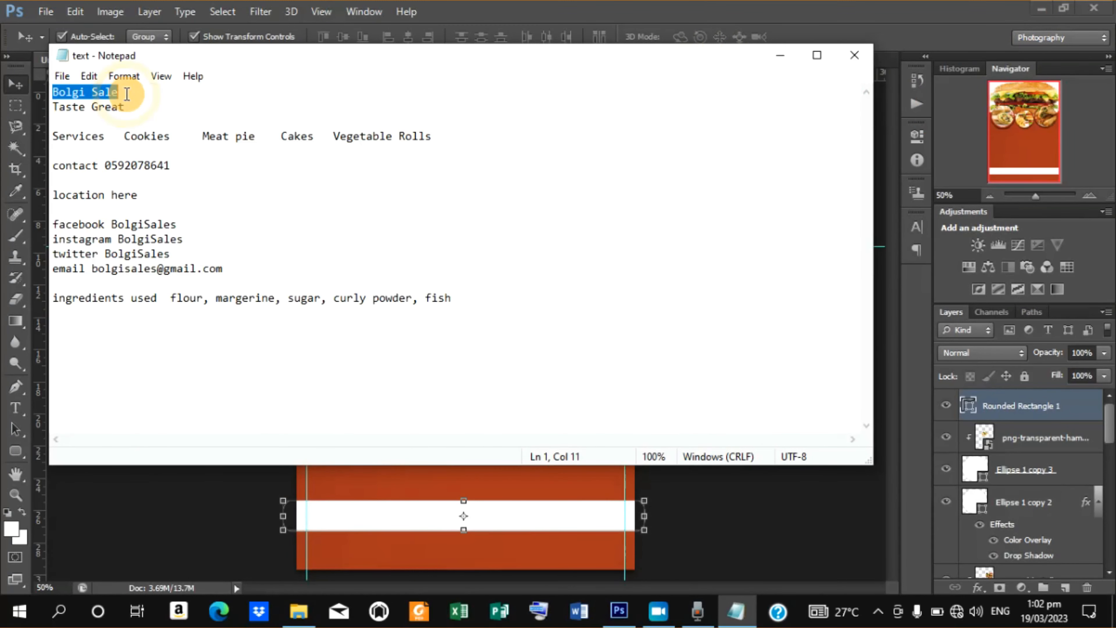
pyautogui.rightClick(91, 93)
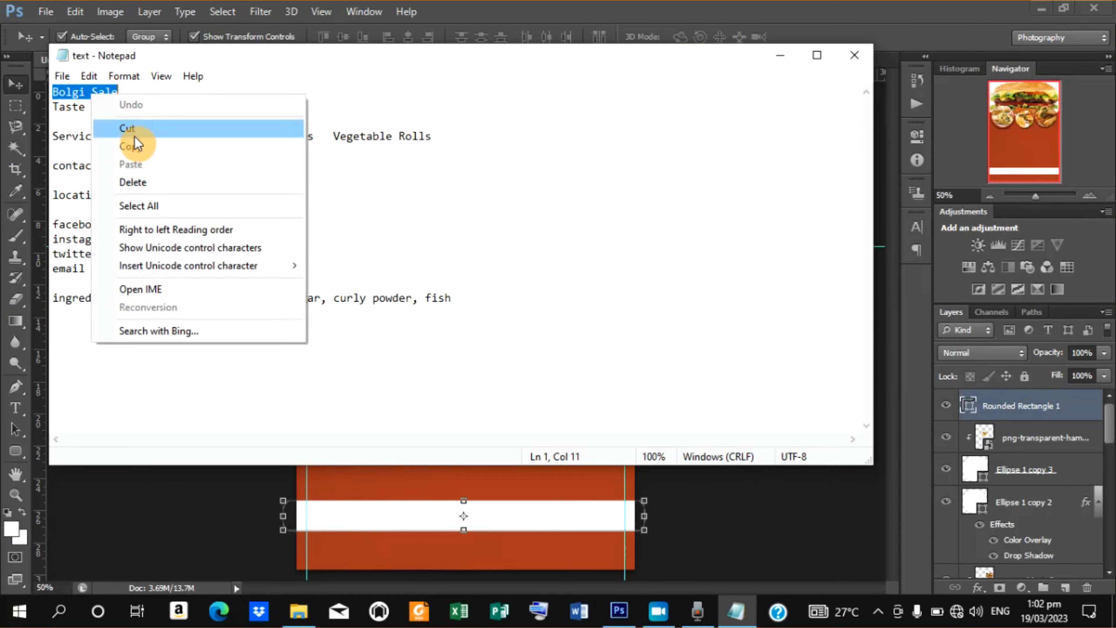
pyautogui.click(136, 146)
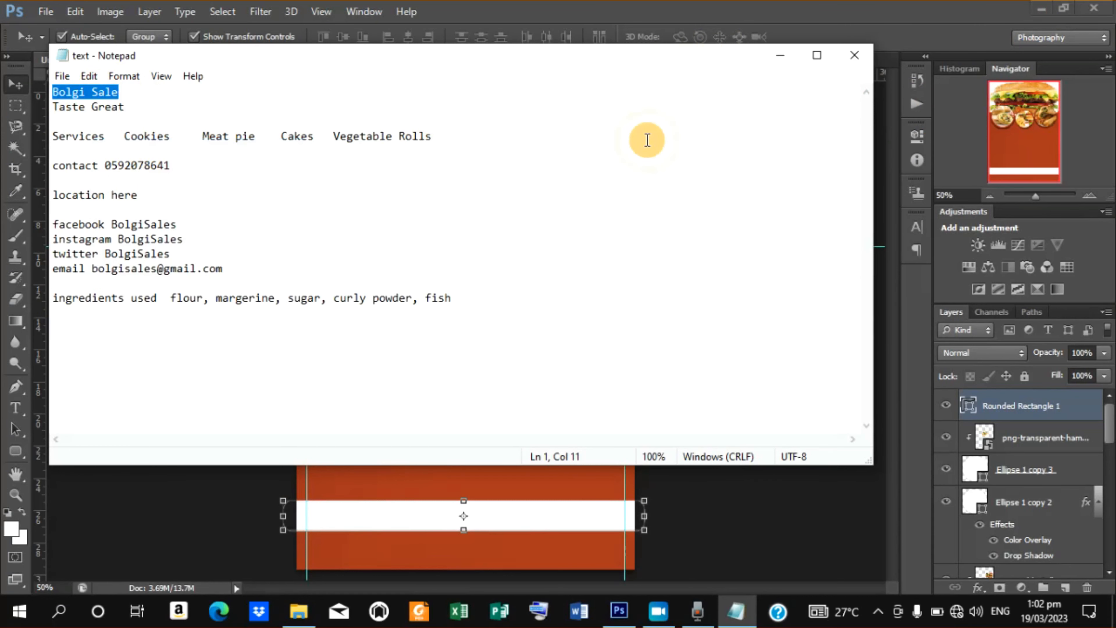
pyautogui.click(778, 53)
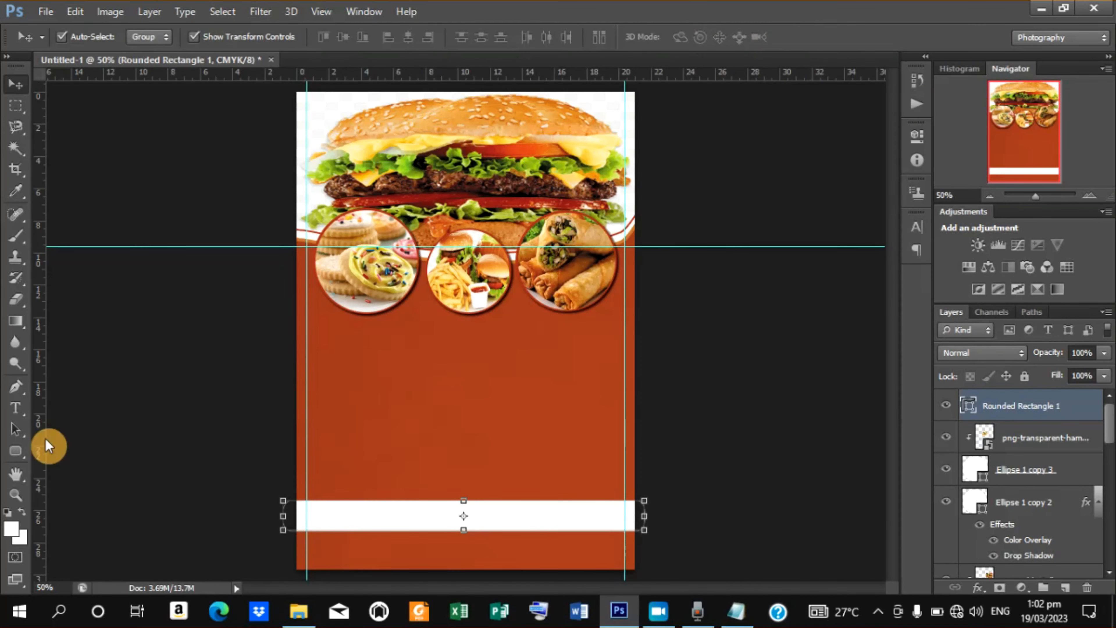
# Start a new text layer with the Type tool below the left circle on the poster.
pyautogui.click(23, 407)
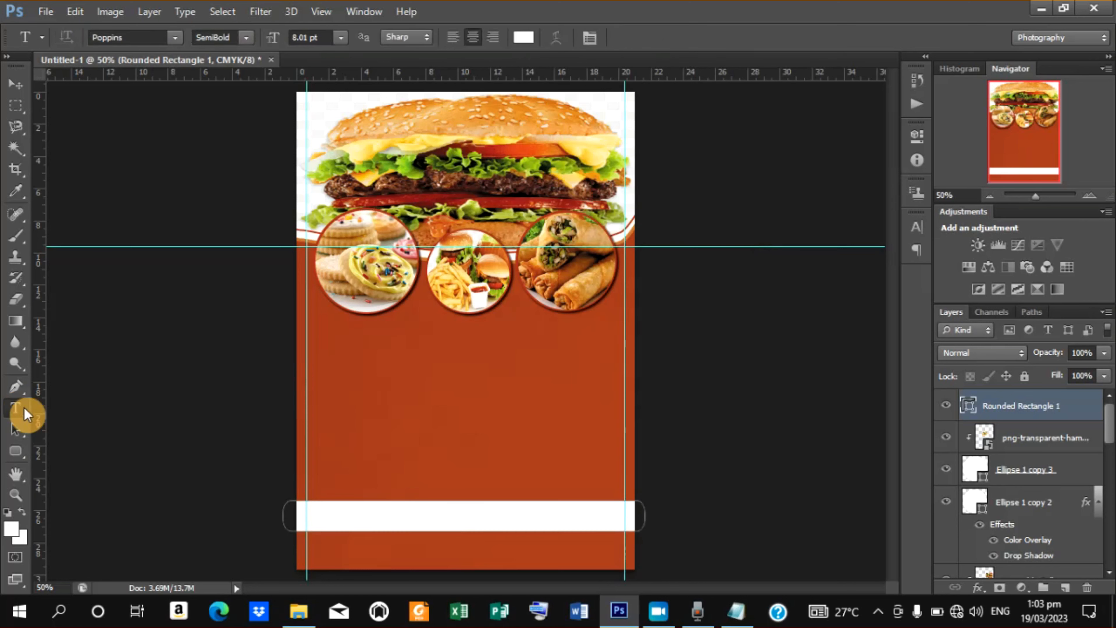
pyautogui.click(339, 347)
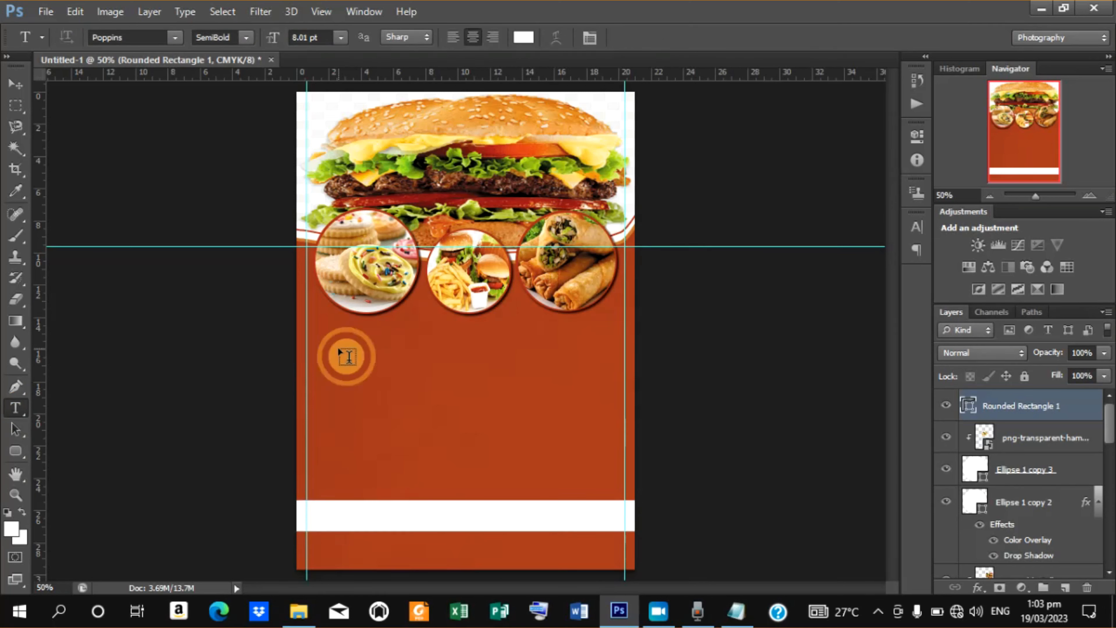
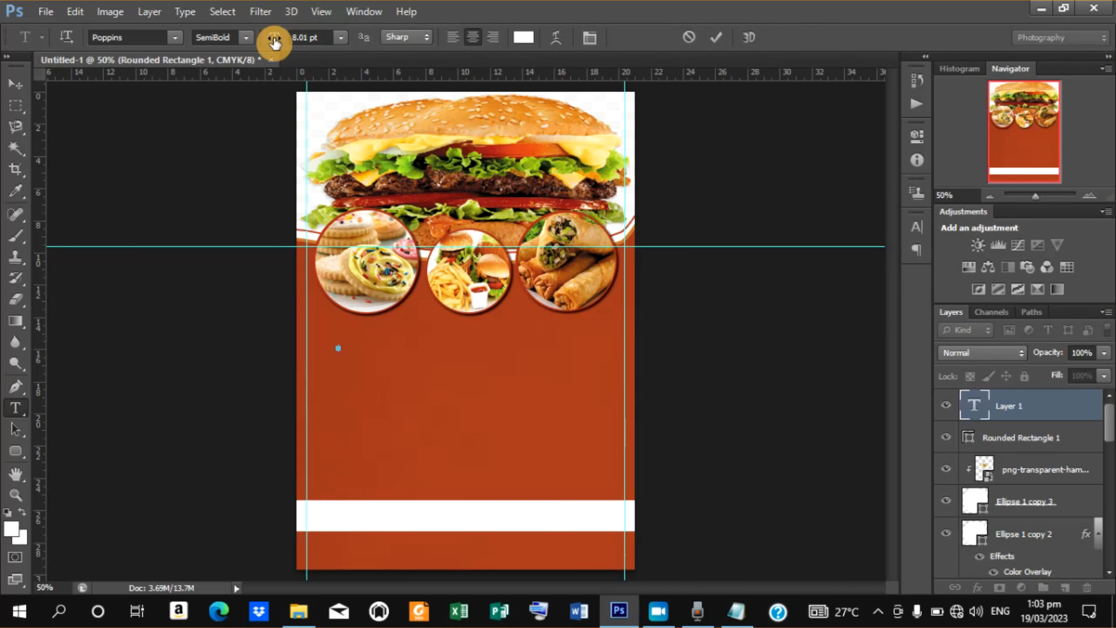
# Set the type to 25.01 pt Poppins Black and paste "Bolgi Sale" into the new text layer.
pyautogui.moveTo(274, 42)
pyautogui.mouseDown()
pyautogui.moveTo(291, 42)
pyautogui.moveTo(281, 44)
pyautogui.mouseUp()
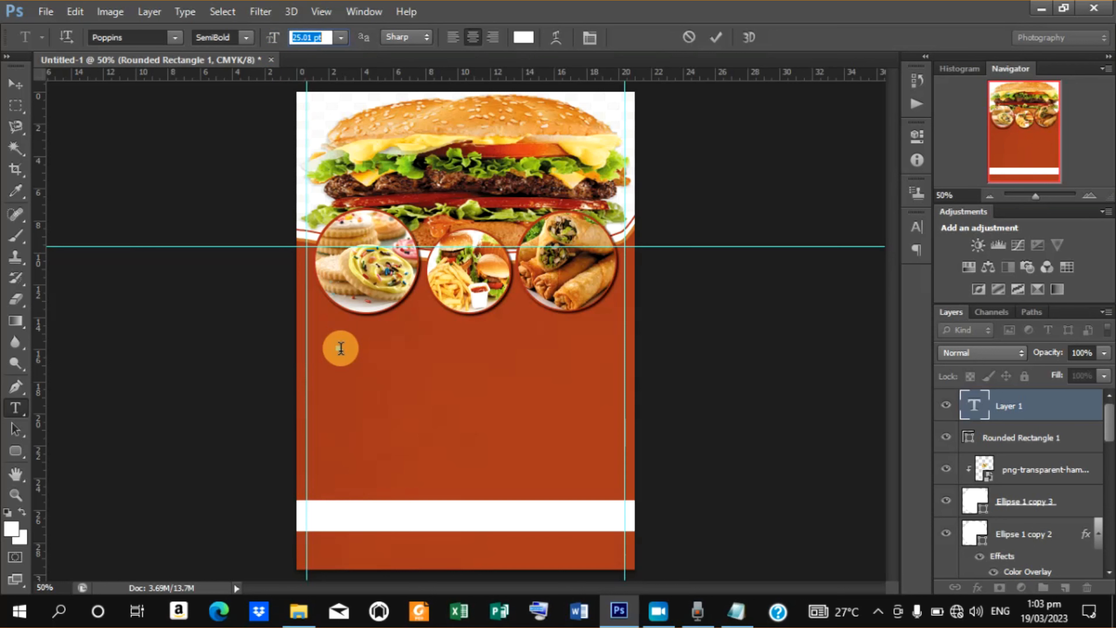
pyautogui.click(244, 40)
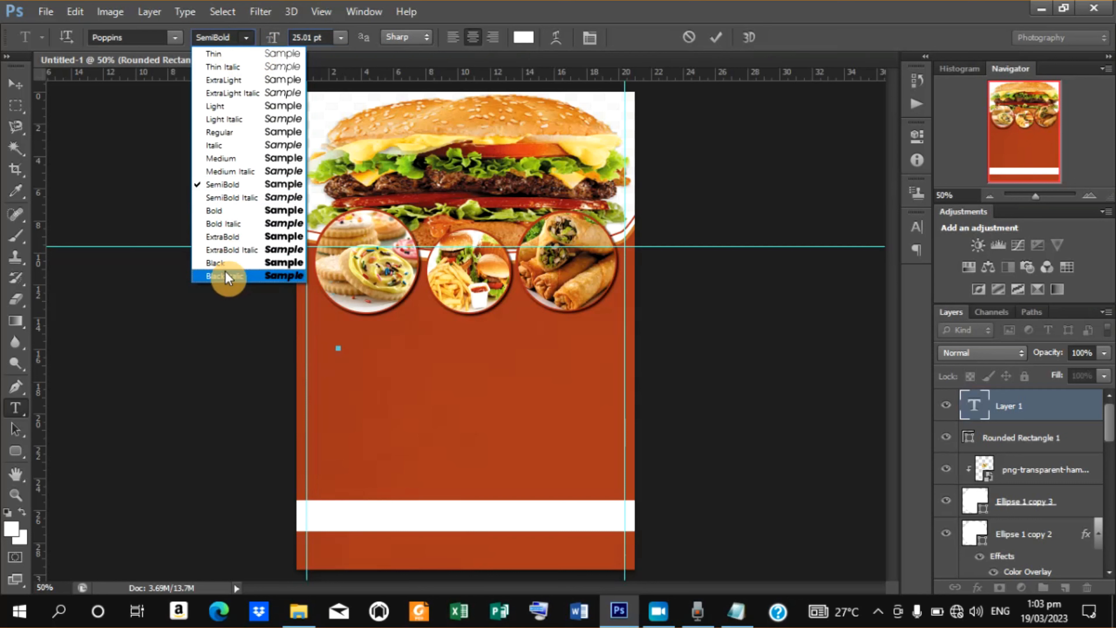
pyautogui.click(226, 264)
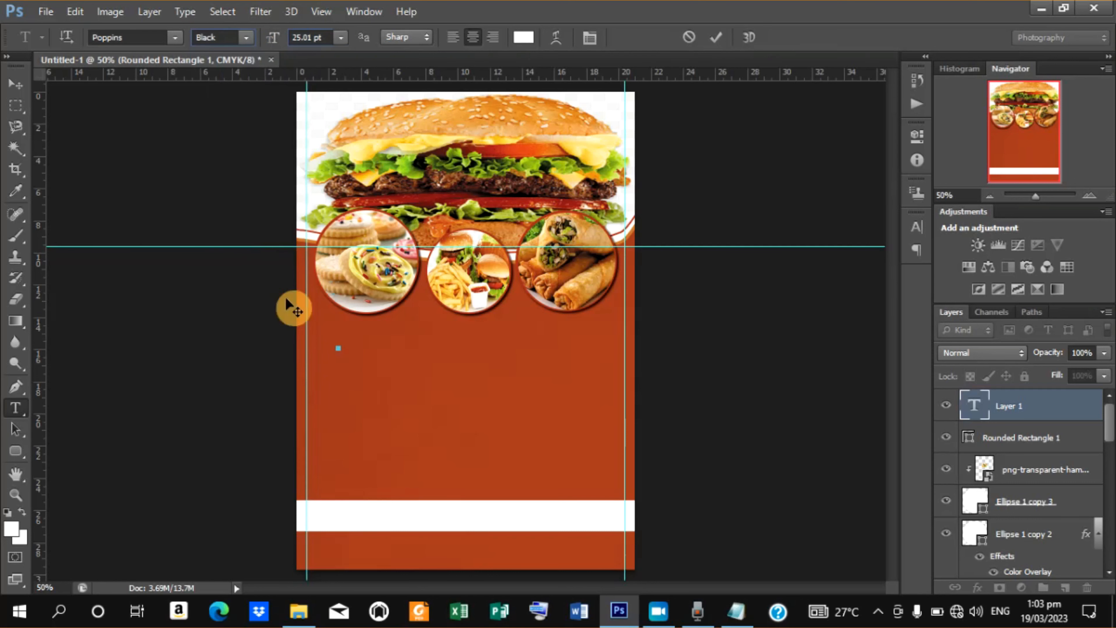
pyautogui.rightClick(341, 350)
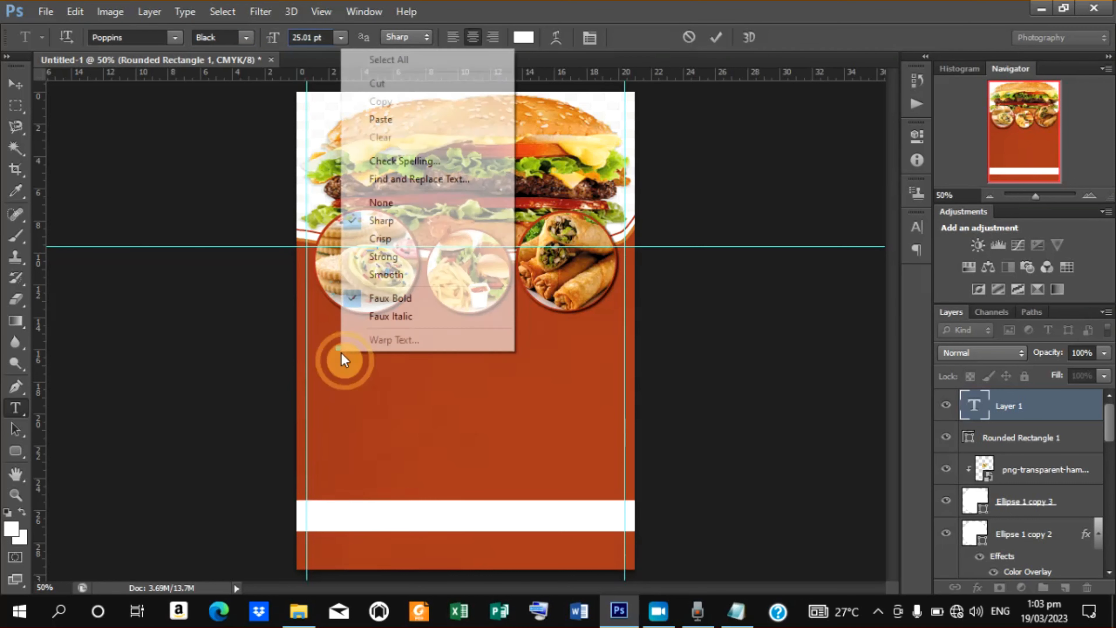
pyautogui.click(396, 119)
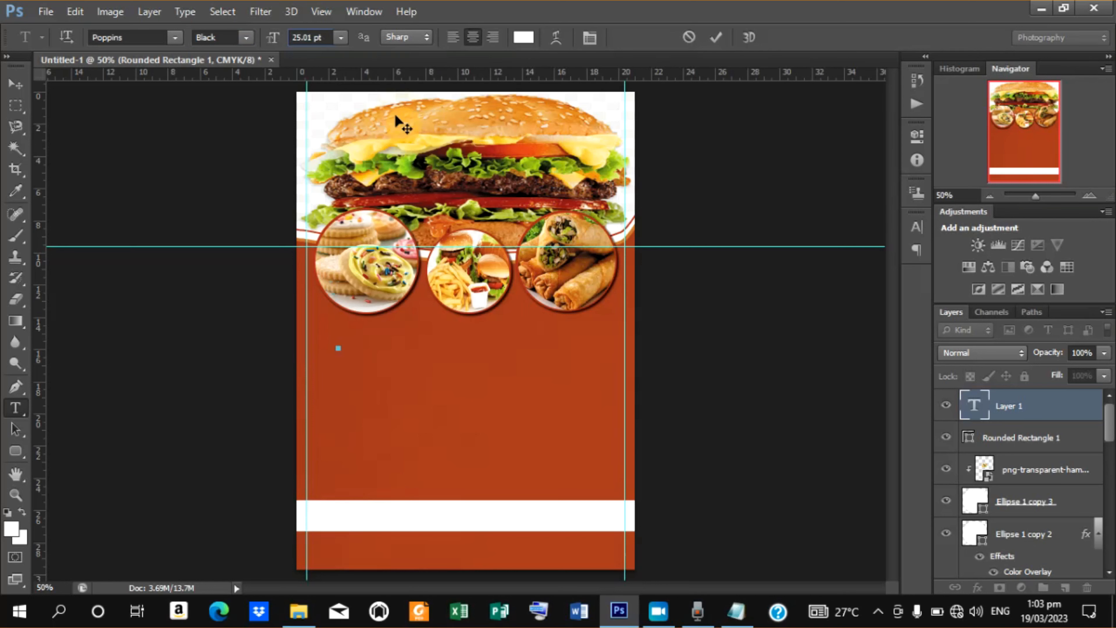
# Scale the Bolgi Sale text to about 196% width and 173% height, position it below the left circle, and commit.
pyautogui.click(17, 88)
pyautogui.moveTo(367, 343); pyautogui.dragTo(398, 334)
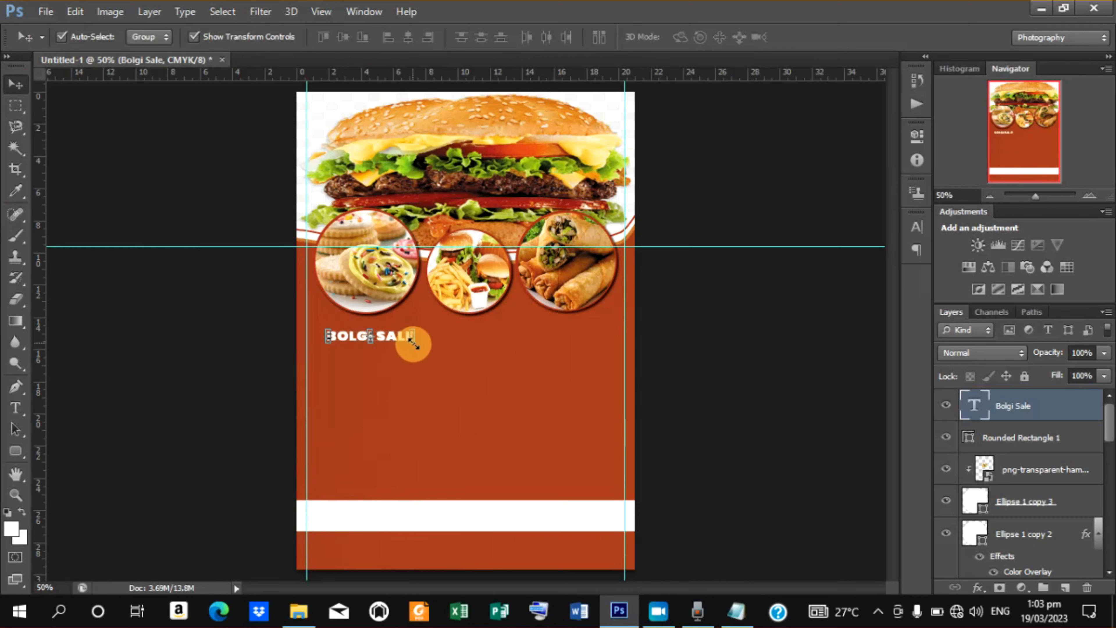
pyautogui.moveTo(411, 339); pyautogui.dragTo(453, 369)
pyautogui.moveTo(398, 336); pyautogui.dragTo(427, 333)
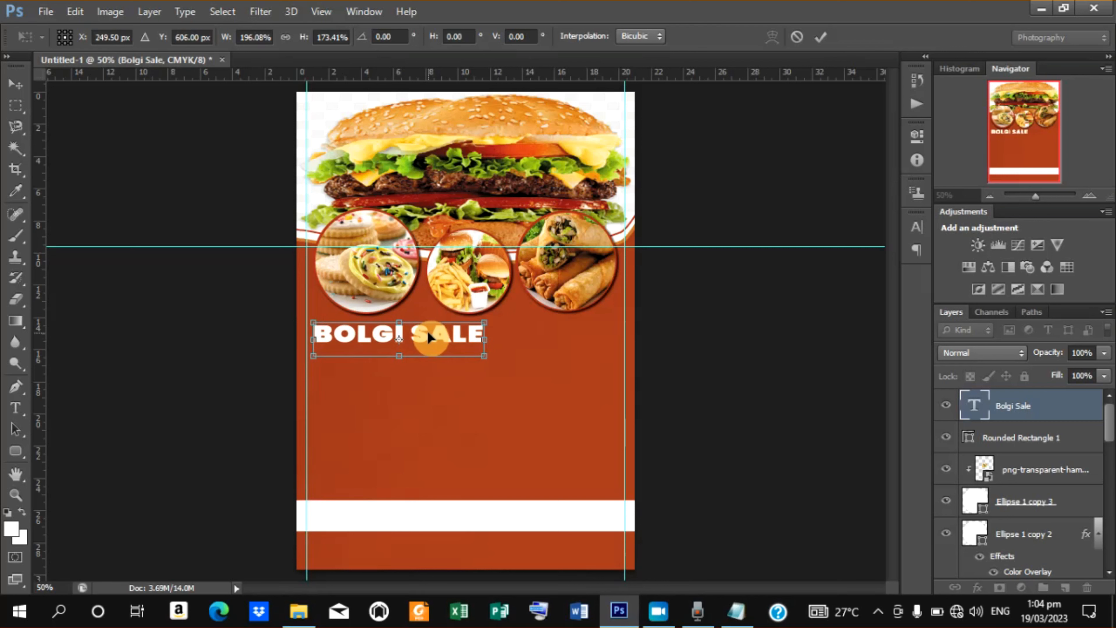
pyautogui.press('Down')
pyautogui.press('Down')
pyautogui.press('Down')
pyautogui.press('Down')
pyautogui.press('Down')
pyautogui.press('Down')
pyautogui.press('Down')
pyautogui.press('Down')
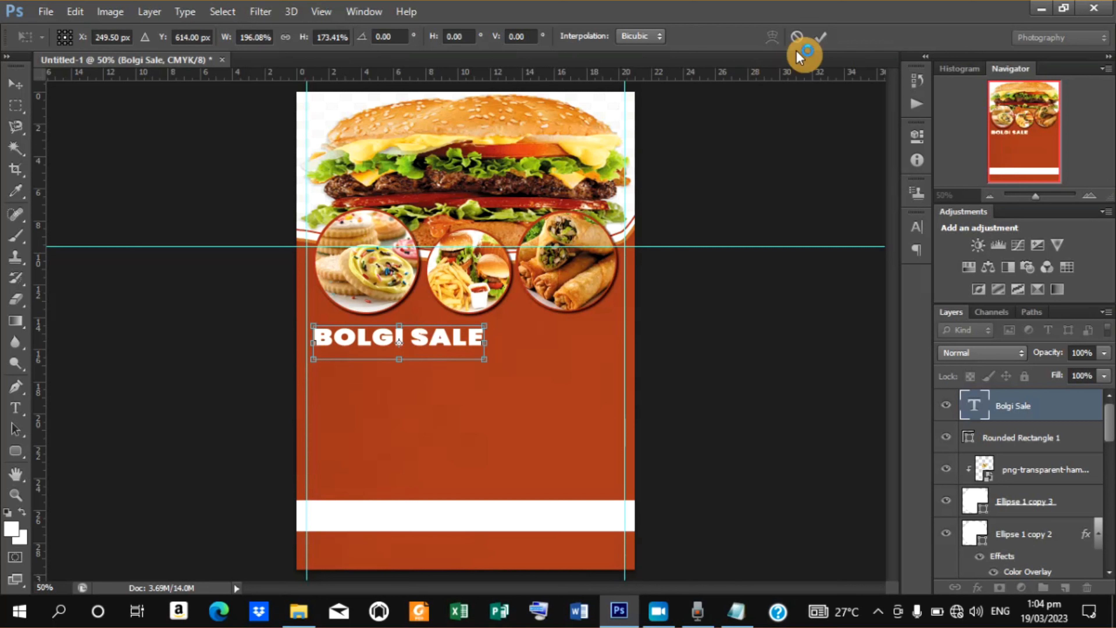
pyautogui.click(818, 39)
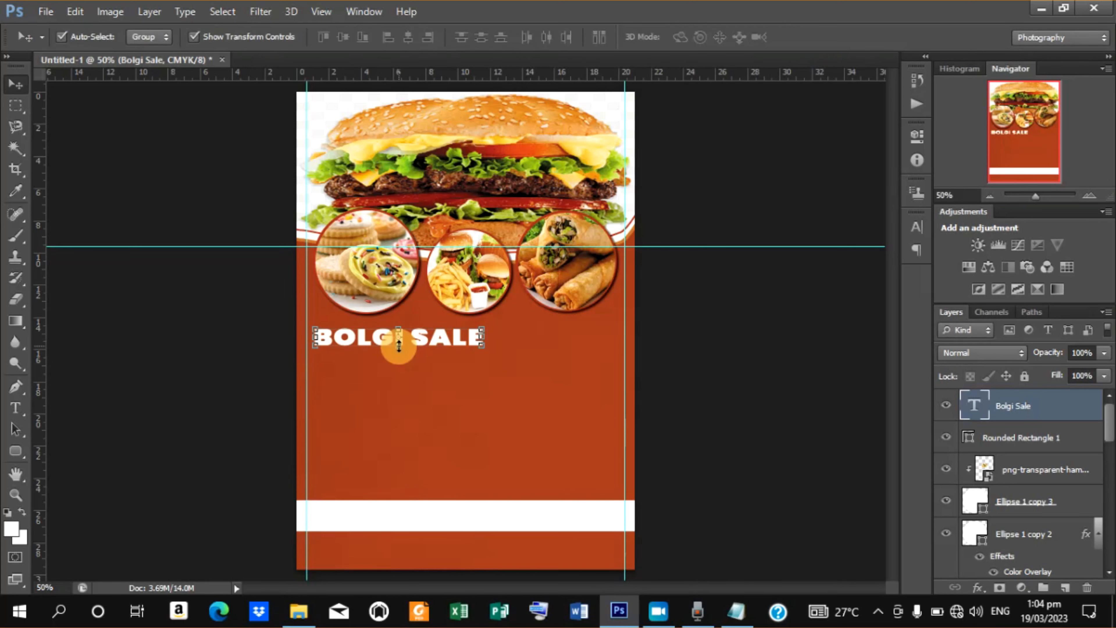
# Stretch the title text vertically to 150%, nudge it down slightly, and commit the transform.
pyautogui.moveTo(398, 345); pyautogui.dragTo(400, 367)
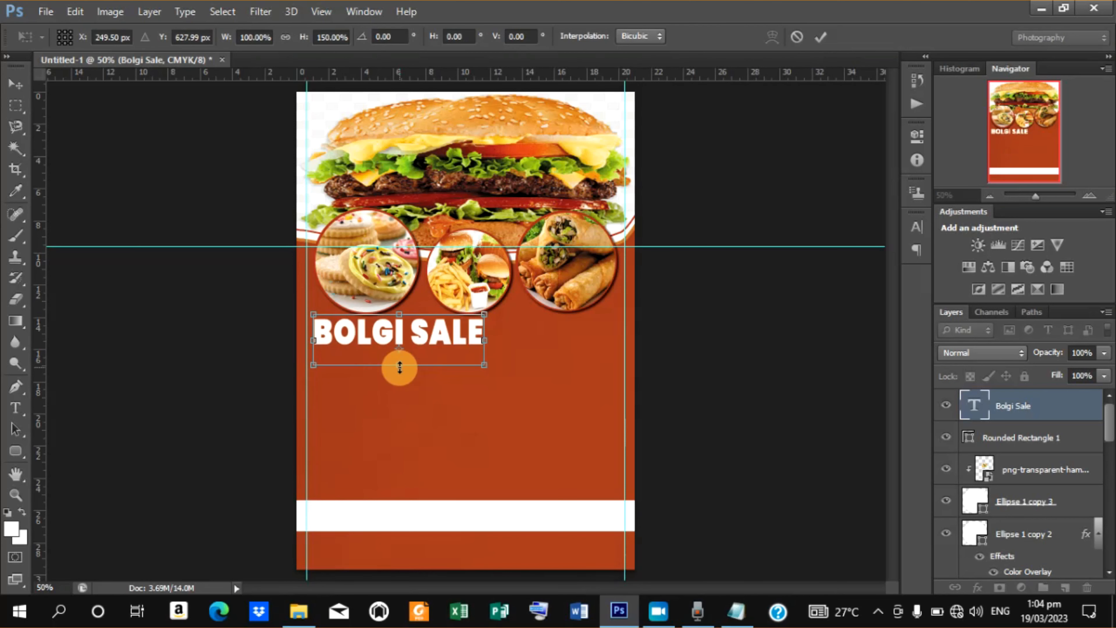
pyautogui.press('Down')
pyautogui.press('Down')
pyautogui.press('Down')
pyautogui.press('Down')
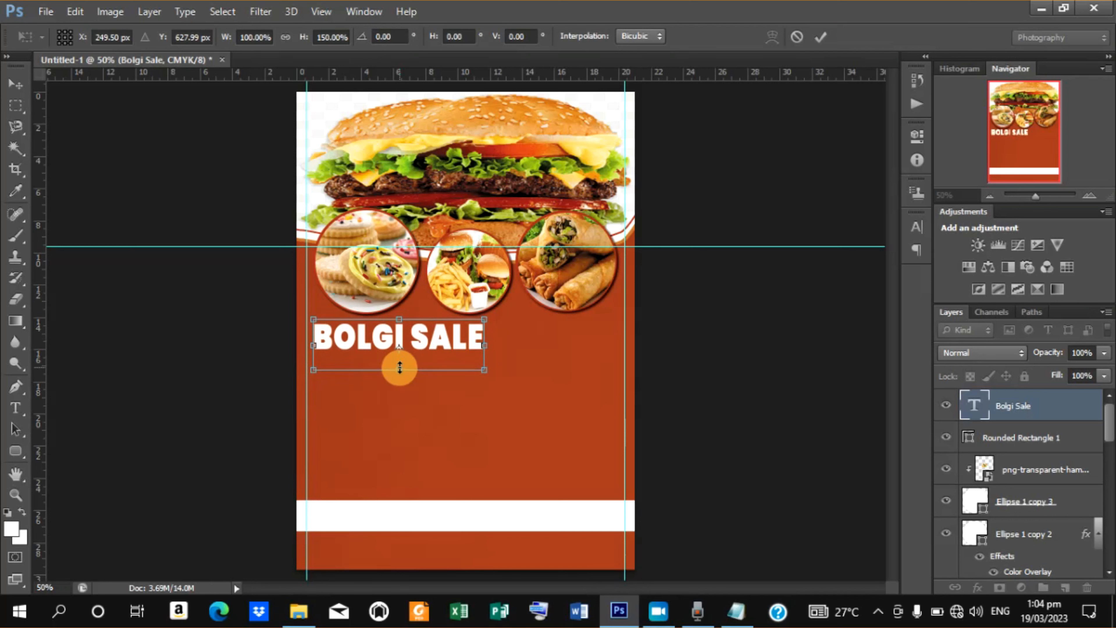
pyautogui.press('Down')
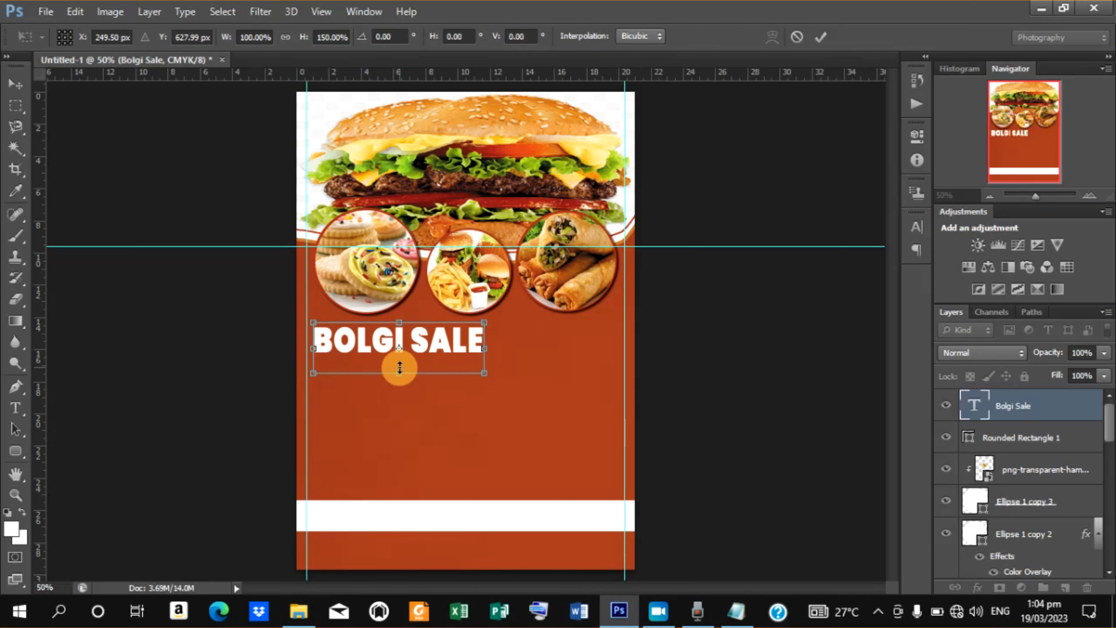
pyautogui.click(821, 37)
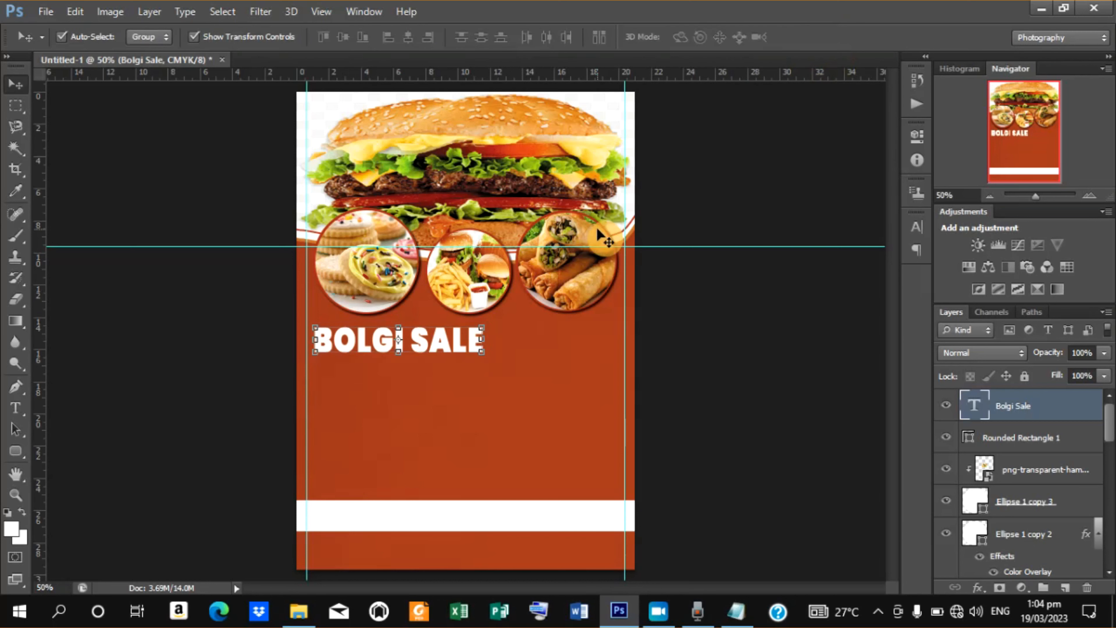
# Open the Character panel and set the title's tracking to 60.
pyautogui.click(916, 227)
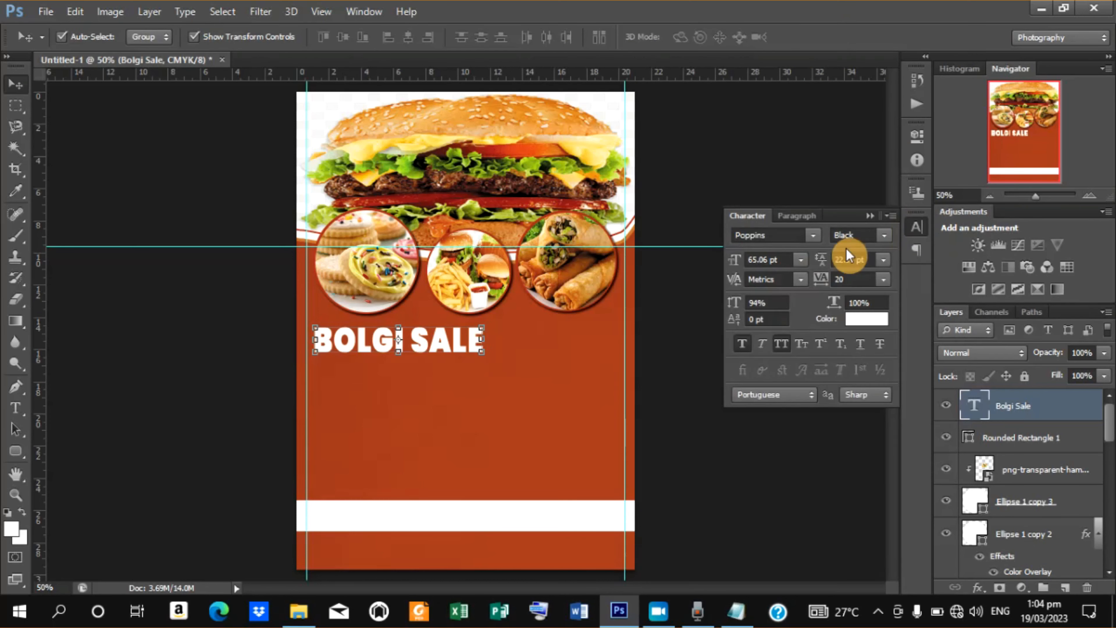
pyautogui.click(819, 265)
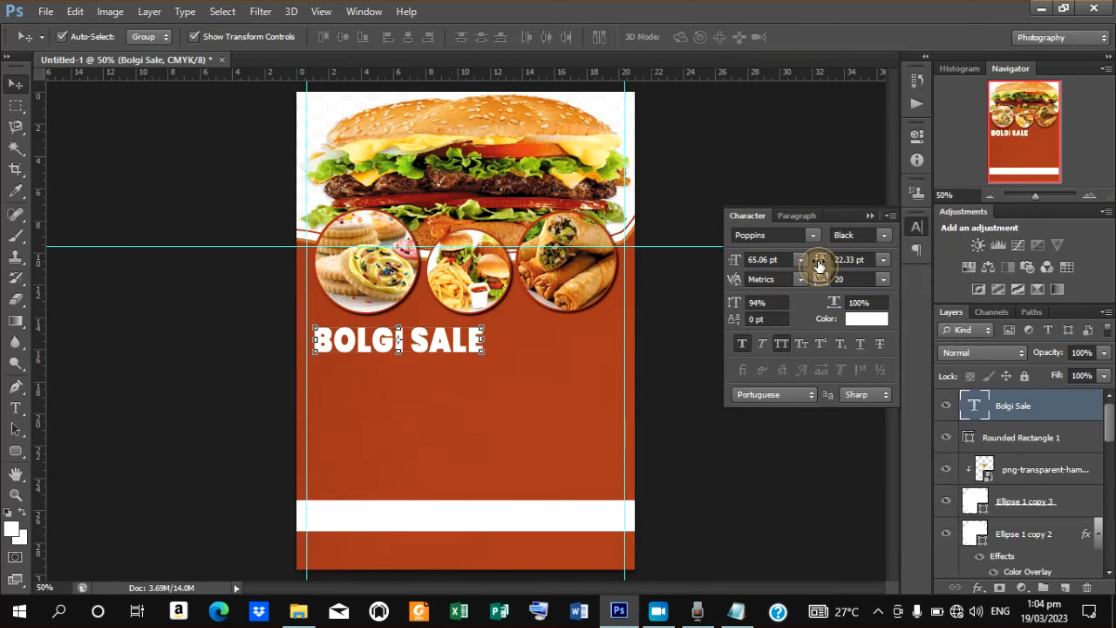
pyautogui.click(822, 285)
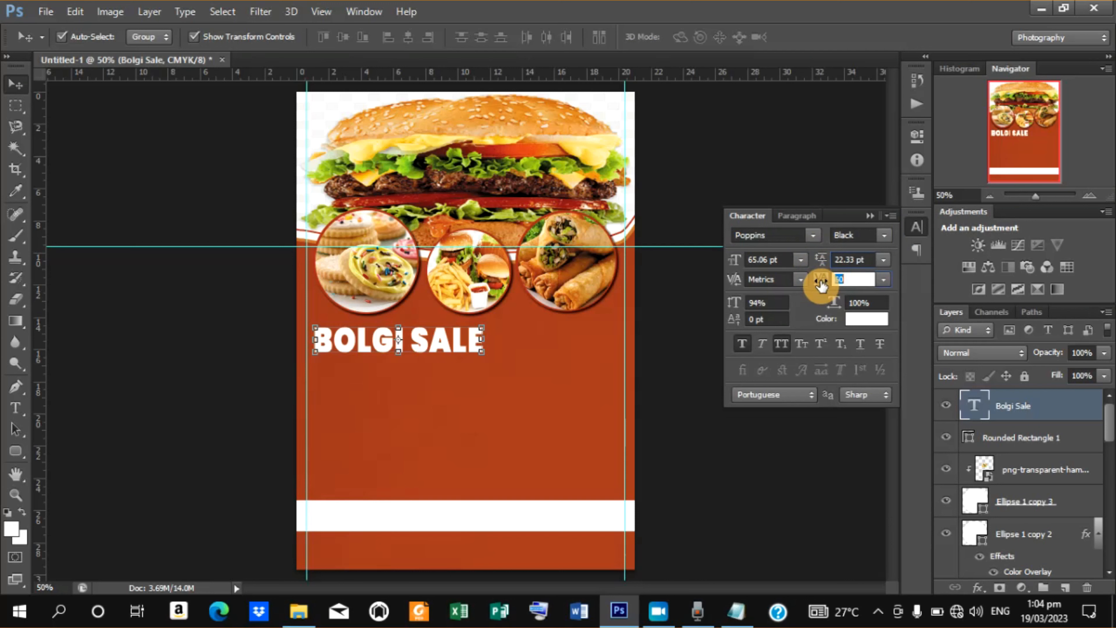
pyautogui.hotkey('shift', 'Tab')
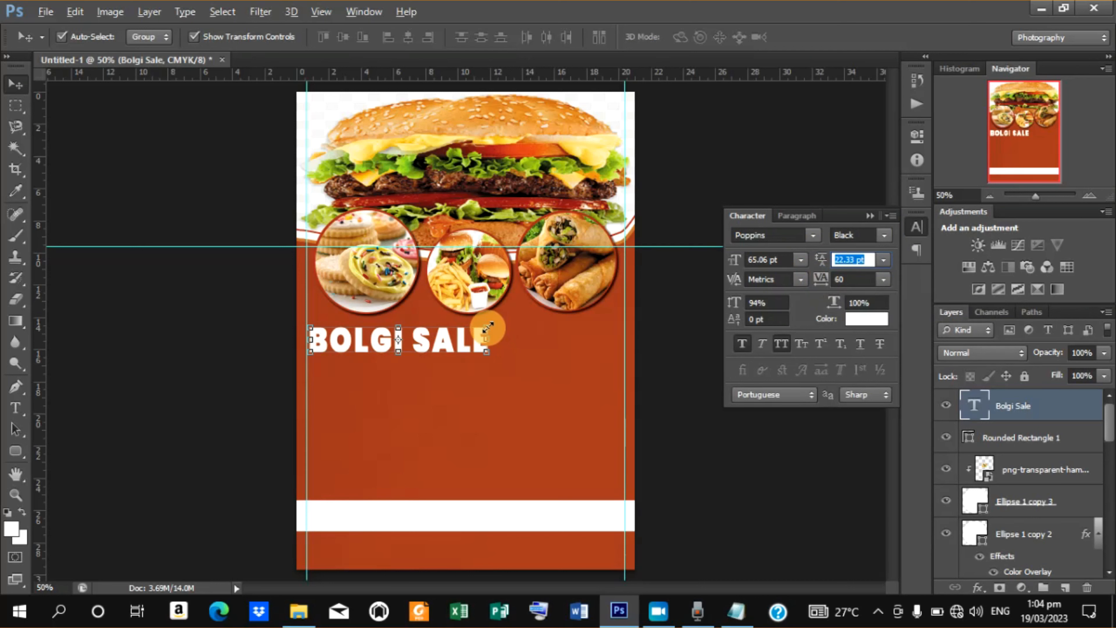
# Shrink the Bolgi Sale title and set its font size to 42.25 pt.
pyautogui.moveTo(488, 326); pyautogui.dragTo(463, 342)
pyautogui.click(817, 35)
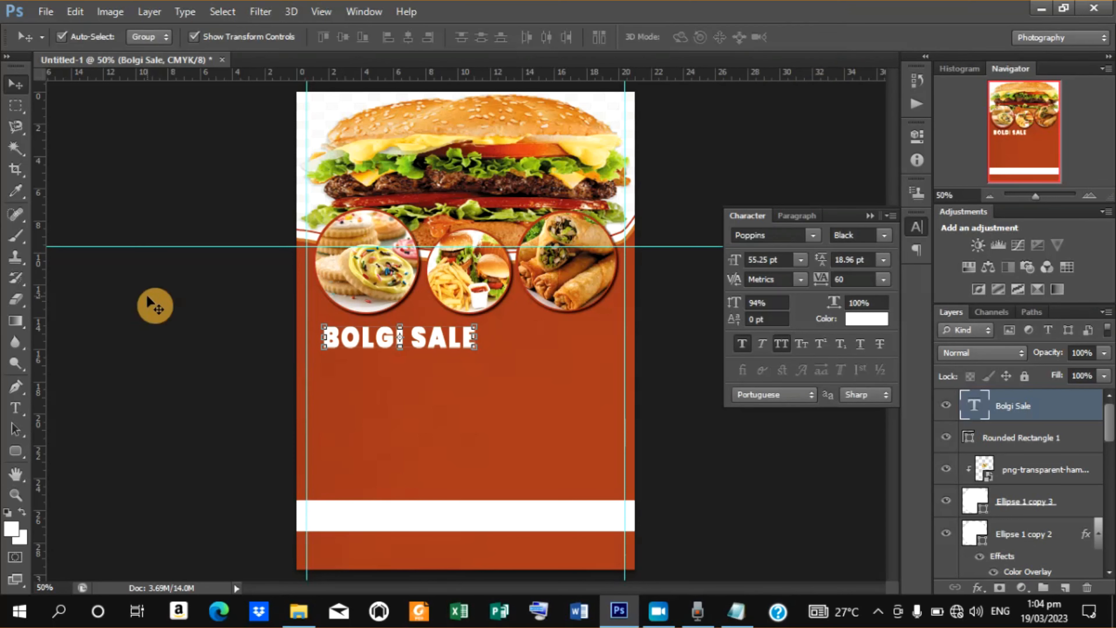
pyautogui.click(14, 409)
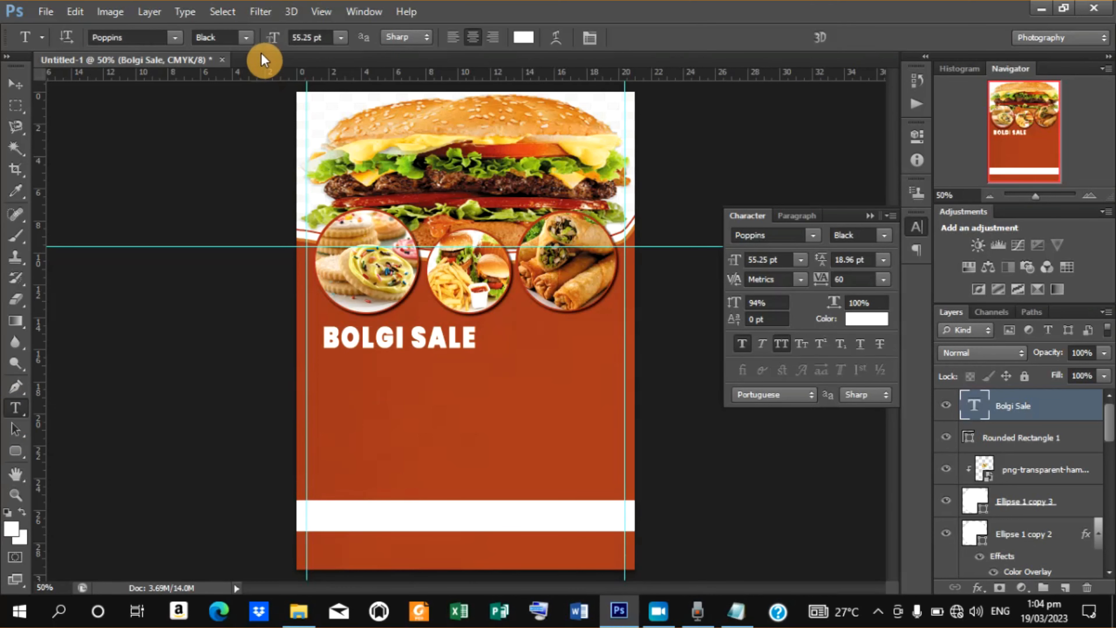
pyautogui.moveTo(266, 46); pyautogui.dragTo(263, 45)
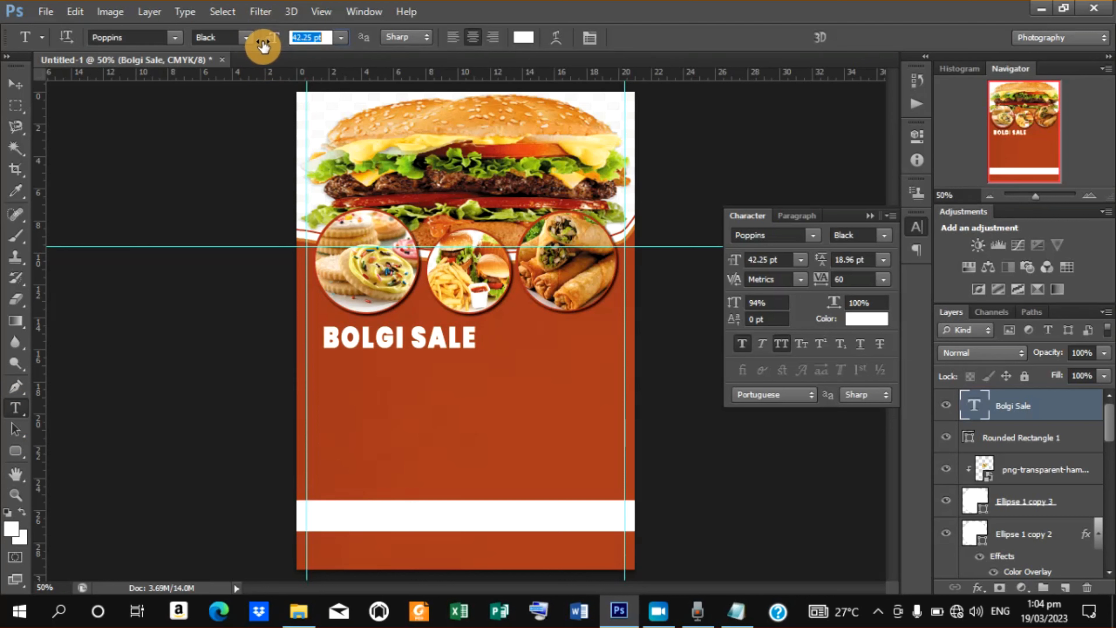
pyautogui.click(245, 39)
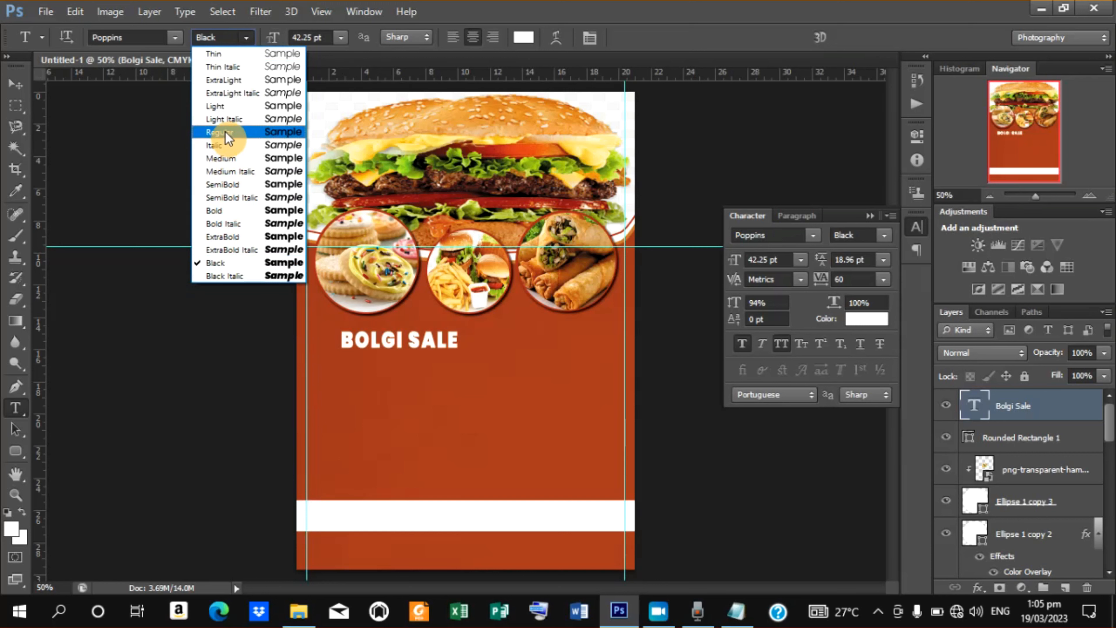
pyautogui.click(223, 157)
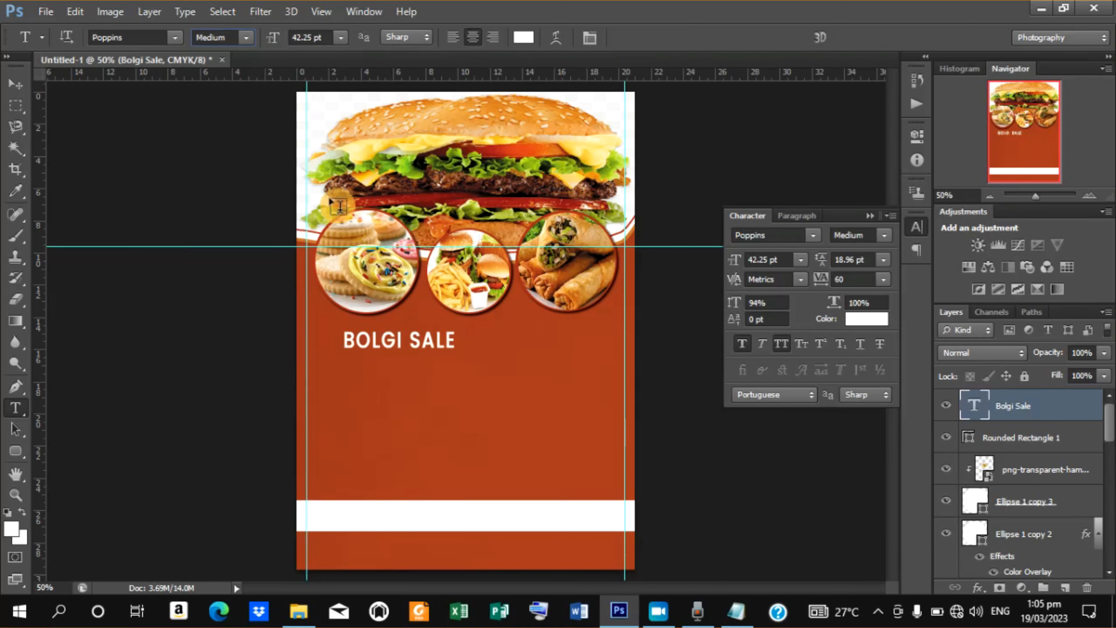
pyautogui.click(245, 41)
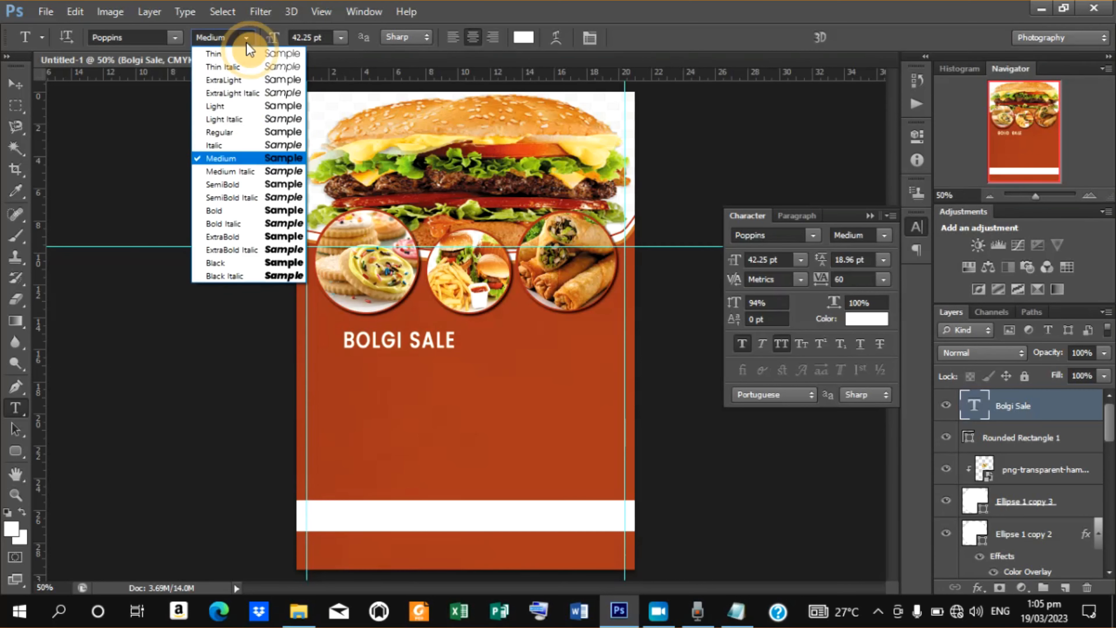
pyautogui.click(228, 270)
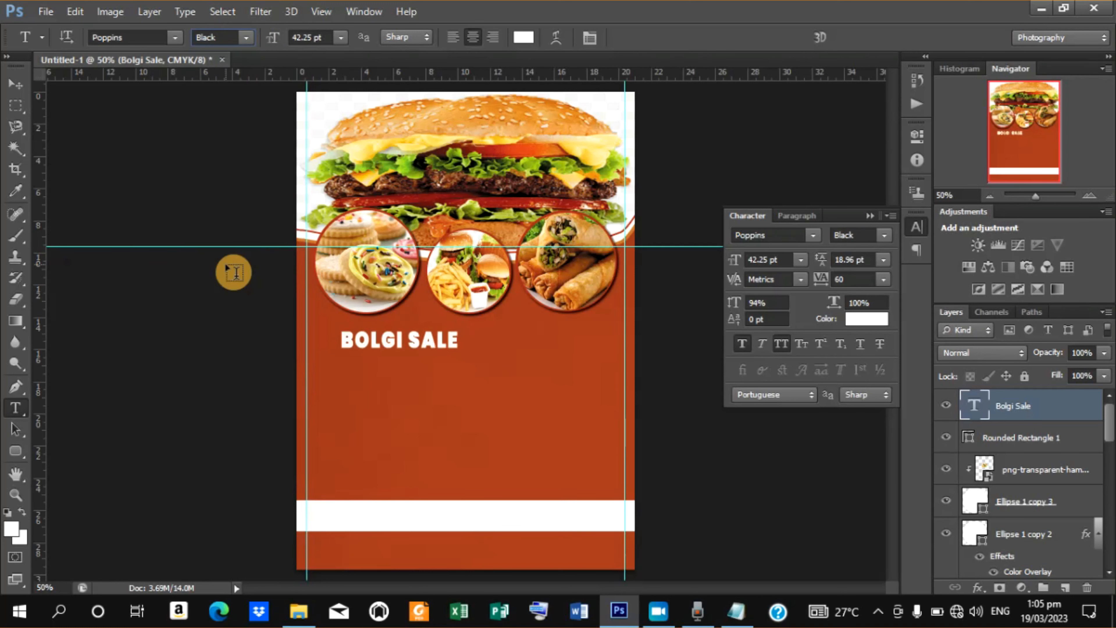
# Nudge the Bolgi Sale title slightly left and up.
pyautogui.click(22, 92)
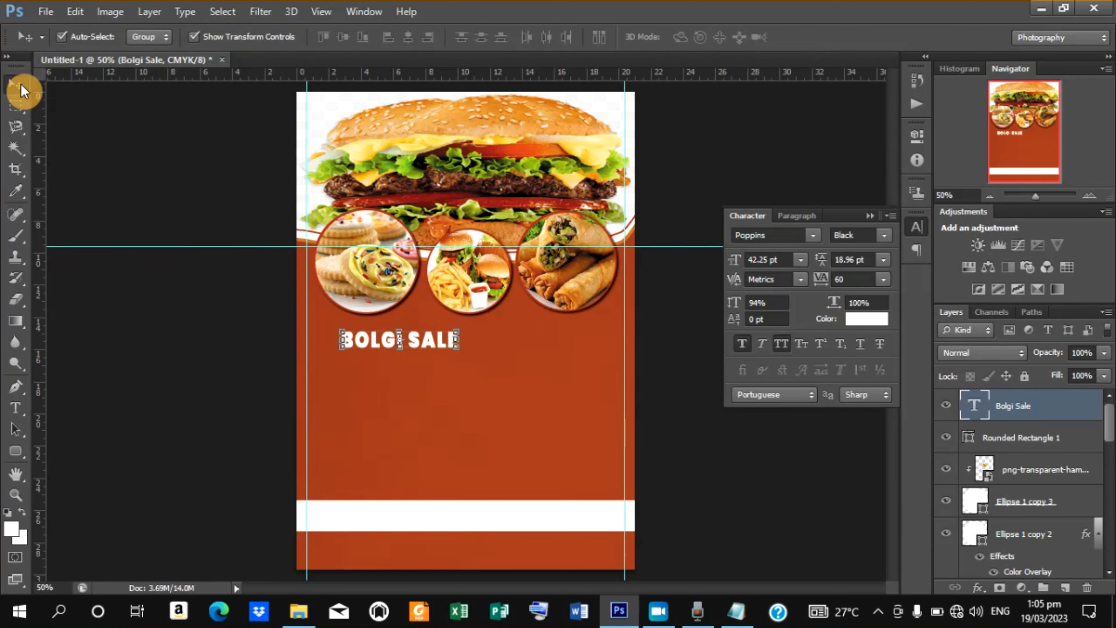
pyautogui.press('Left')
pyautogui.press('Left')
pyautogui.press('Left')
pyautogui.press('Left')
pyautogui.press('Left')
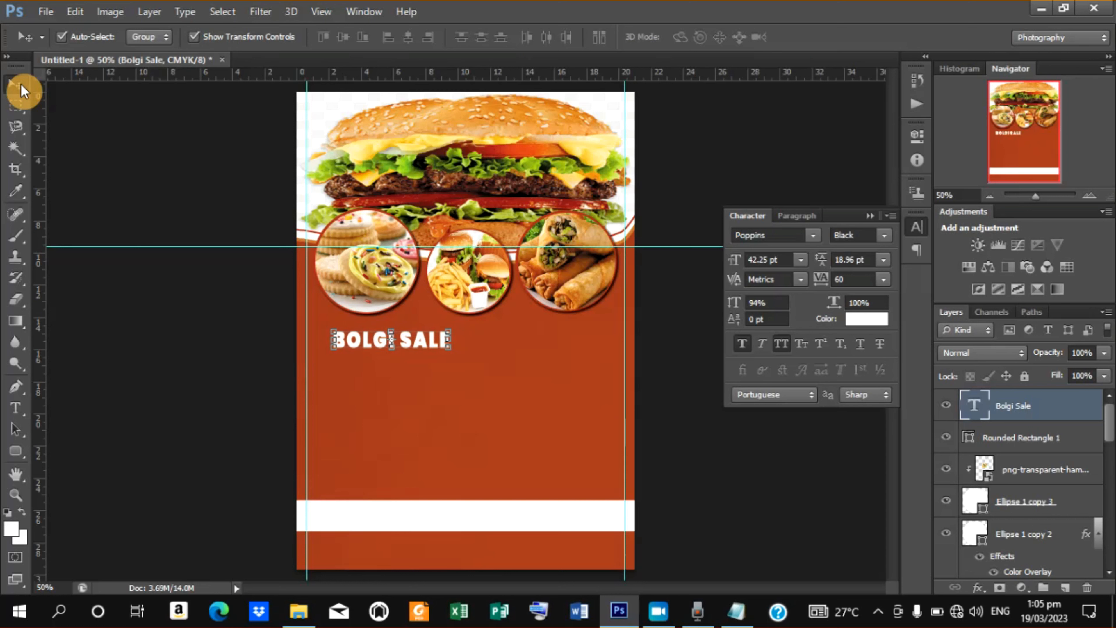
pyautogui.press('Up')
pyautogui.press('Up')
pyautogui.press('Up')
pyautogui.press('Up')
pyautogui.press('Up')
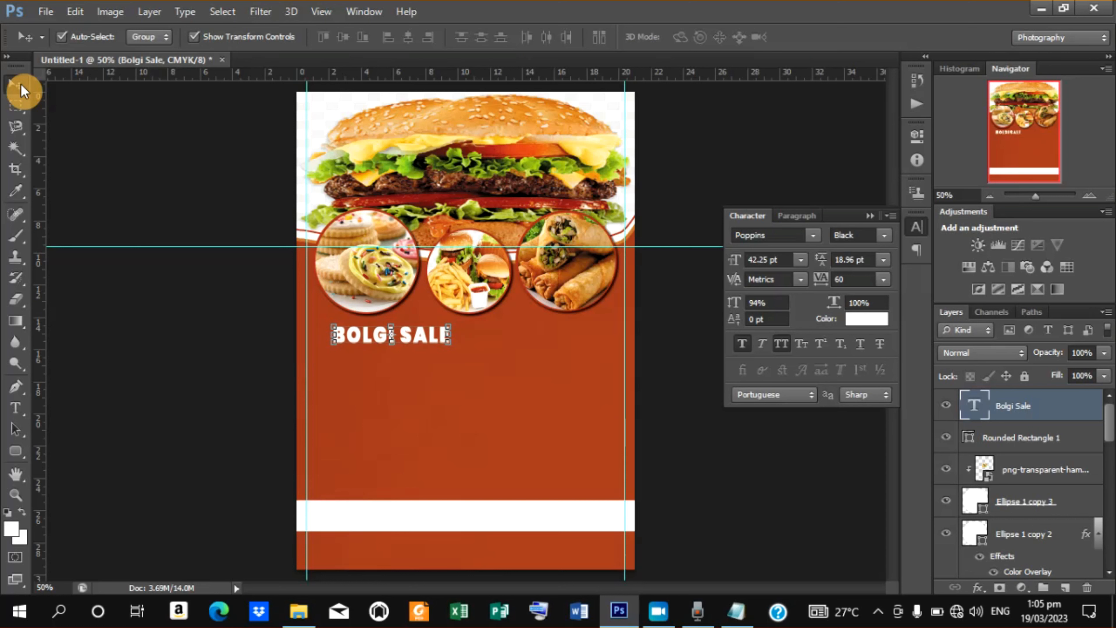
# Start a new text layer under the Bolgi Sale title.
pyautogui.click(28, 417)
pyautogui.click(348, 370)
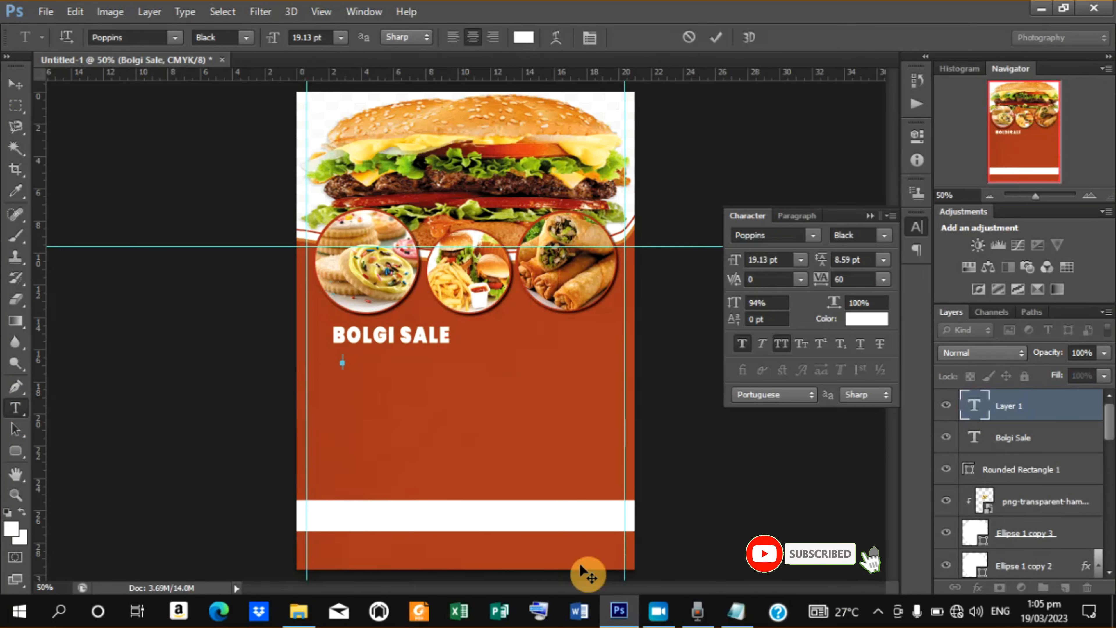
# Switch to Notepad, copy the line "Taste Great" from the text file, and minimise Notepad.
pyautogui.click(734, 614)
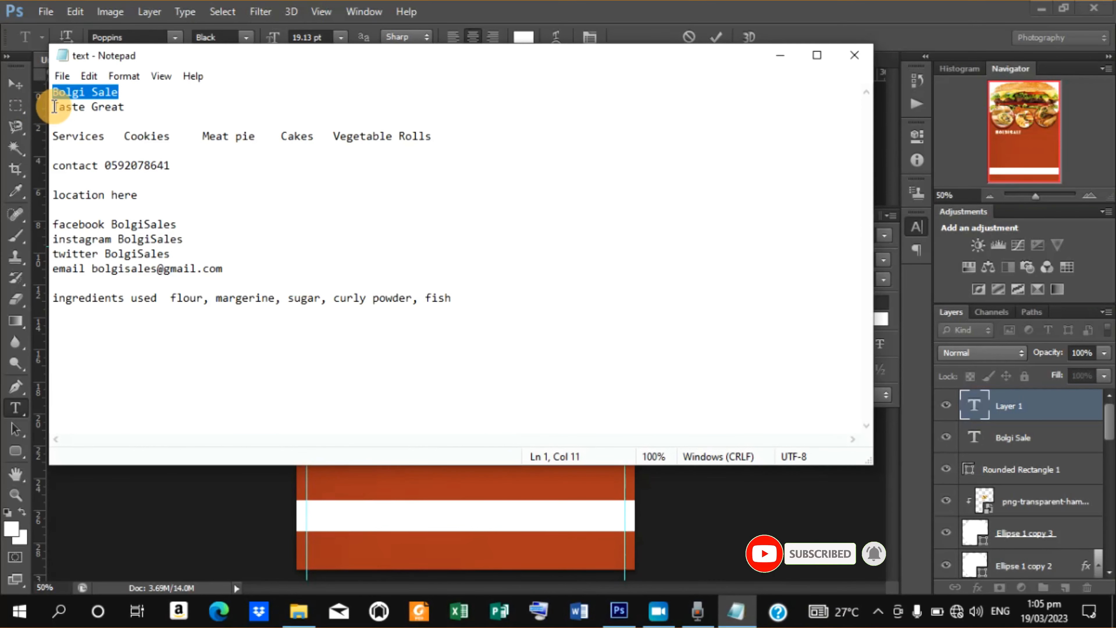
pyautogui.moveTo(53, 107); pyautogui.dragTo(124, 107)
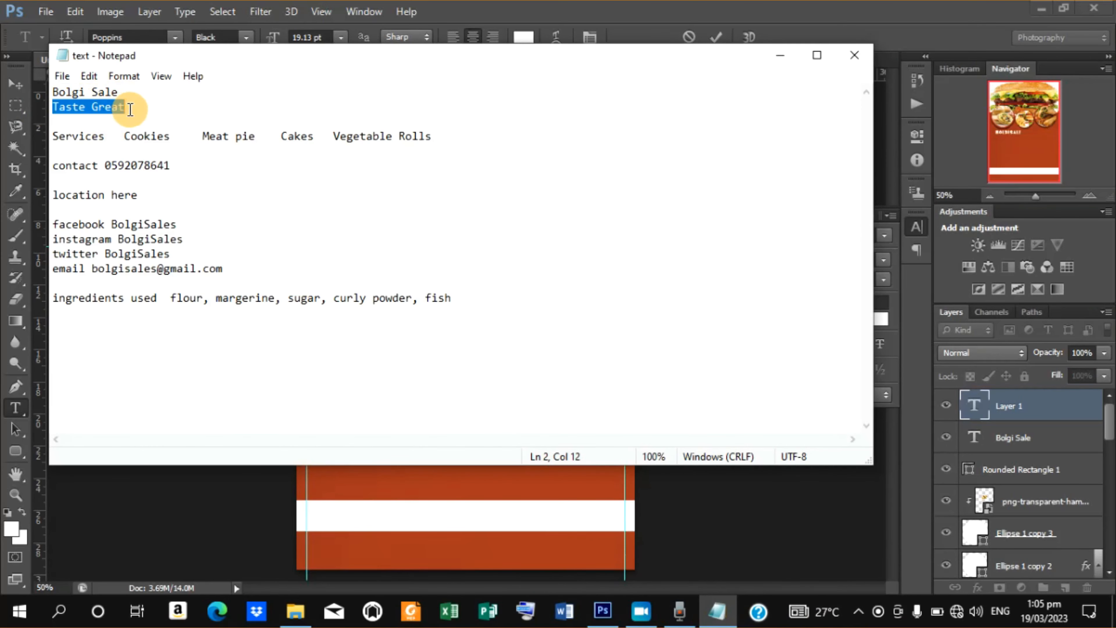
pyautogui.rightClick(94, 104)
pyautogui.click(139, 156)
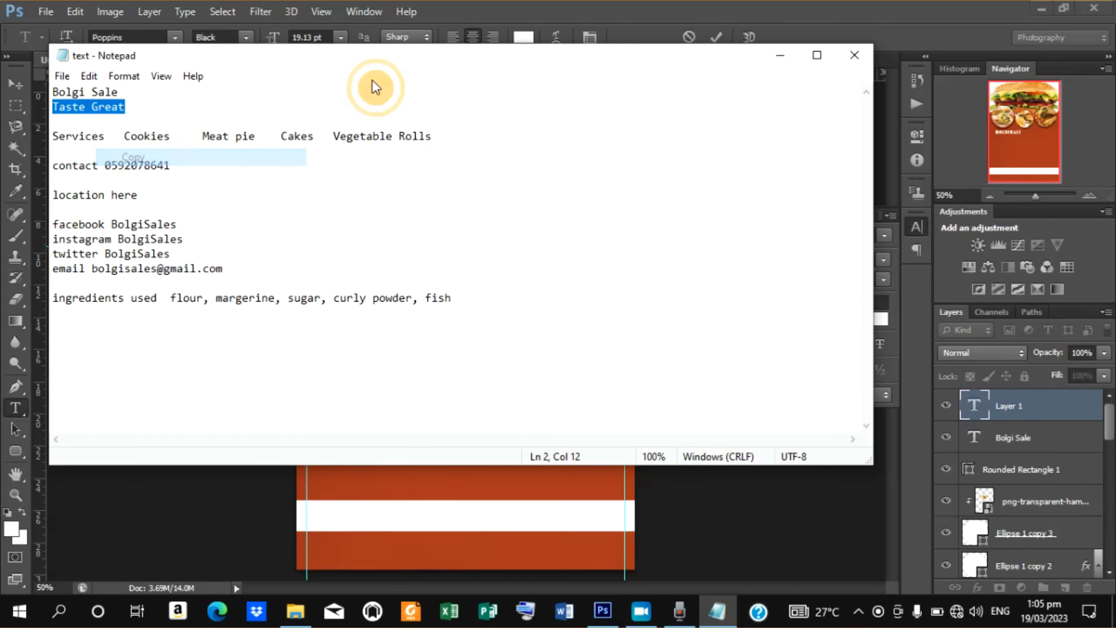
pyautogui.click(787, 52)
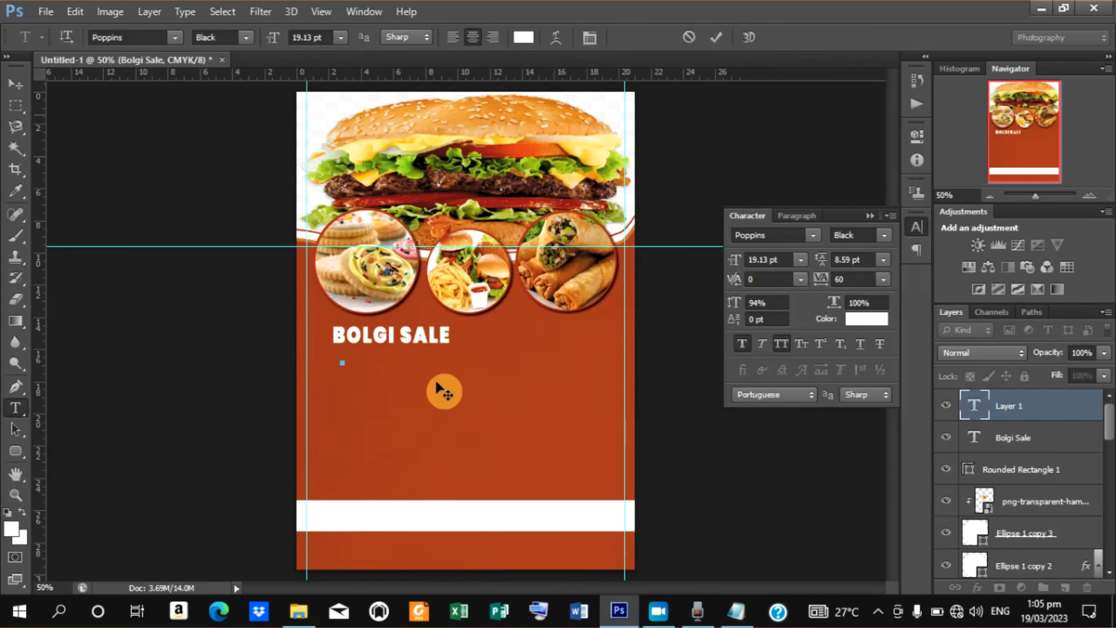
# Paste "Taste Great" into the new text layer and move it just under the Bolgi Sale title.
pyautogui.rightClick(343, 364)
pyautogui.click(386, 133)
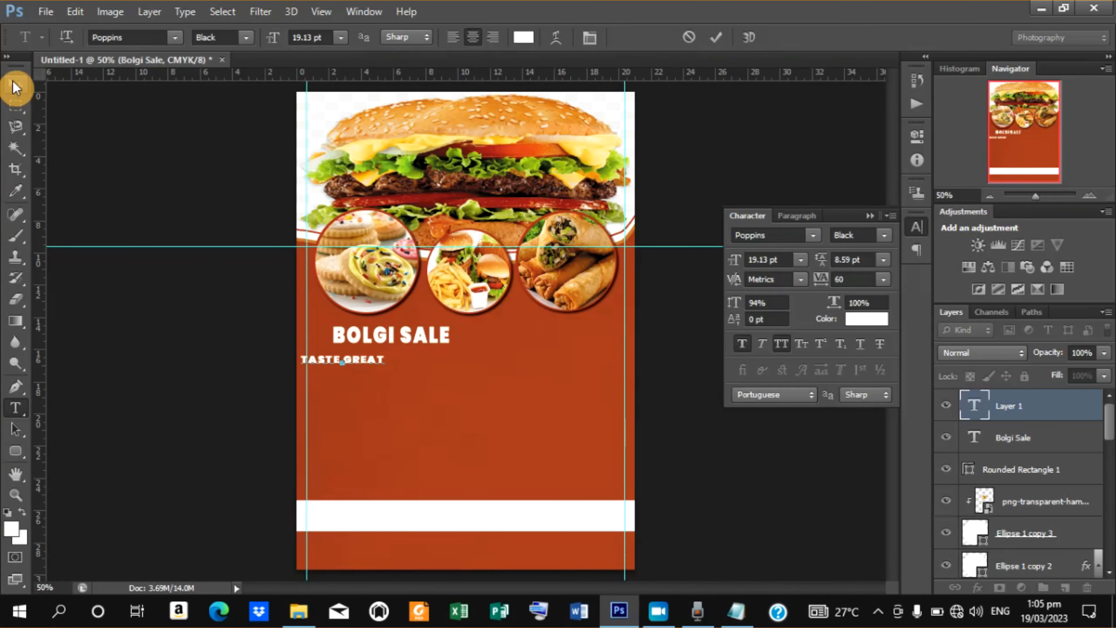
pyautogui.click(16, 87)
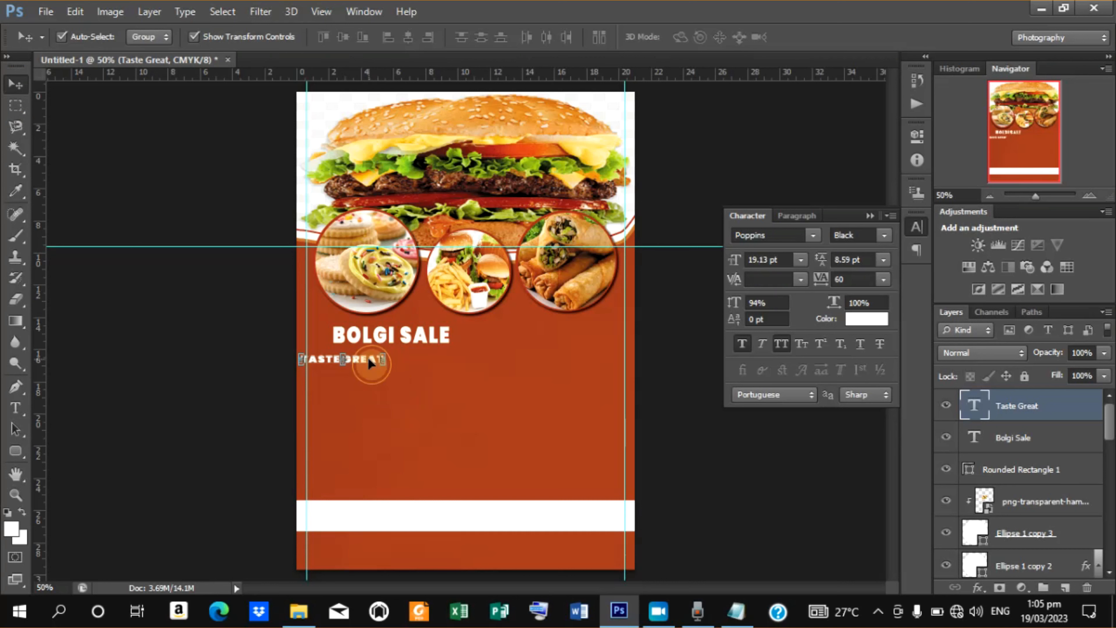
pyautogui.moveTo(368, 357); pyautogui.dragTo(412, 351)
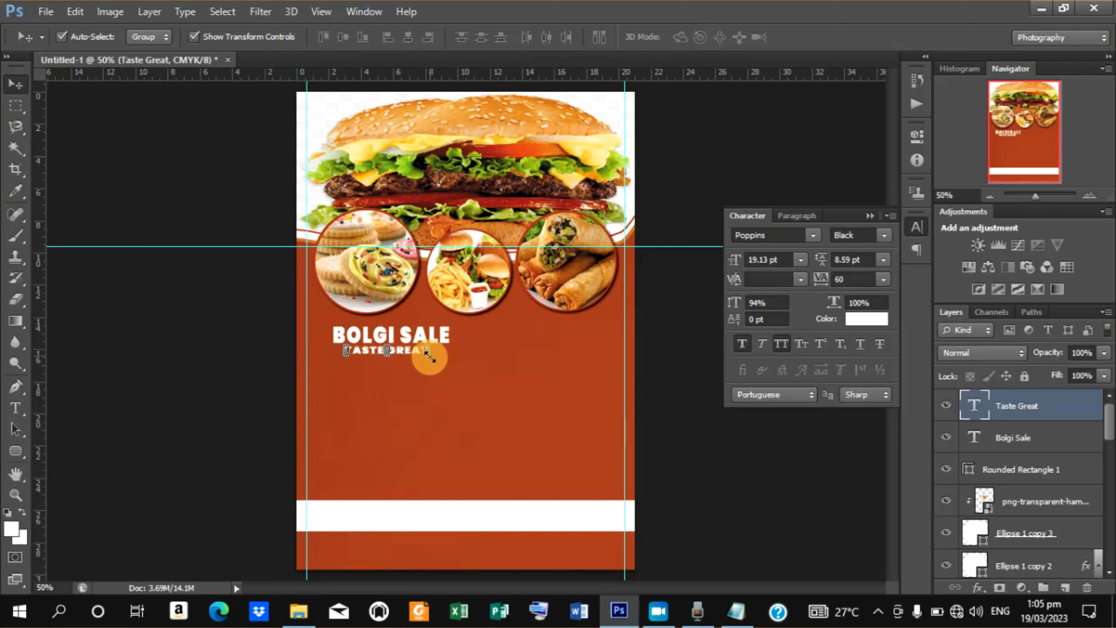
# Enlarge the Taste Great text slightly and nudge it right and down beneath the Bolgi Sale title.
pyautogui.moveTo(429, 357); pyautogui.dragTo(432, 366)
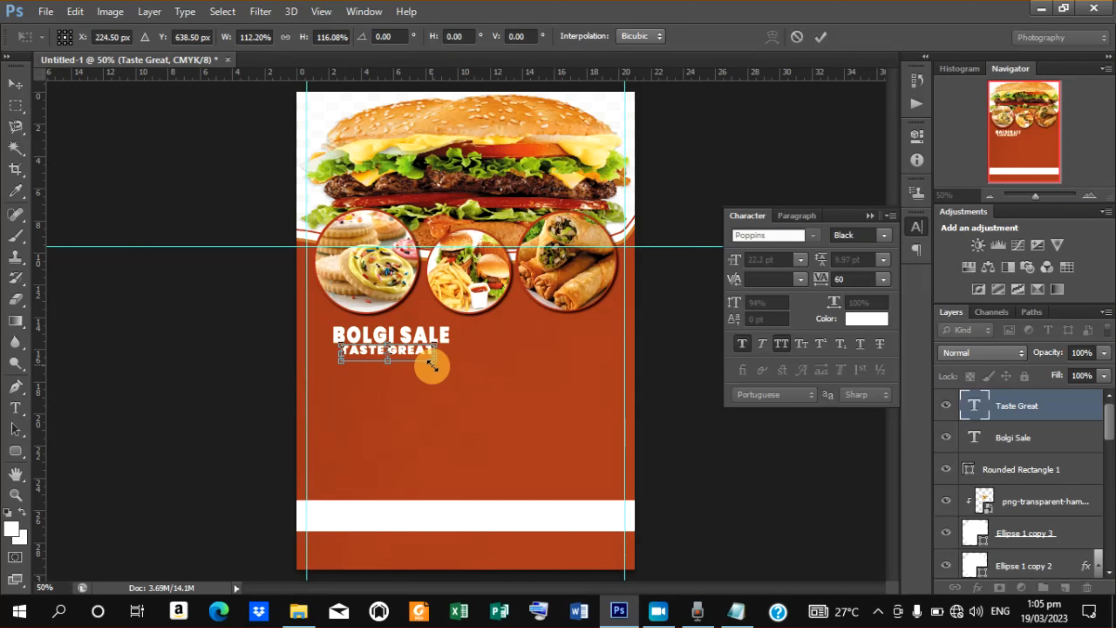
pyautogui.press('Right')
pyautogui.press('Right')
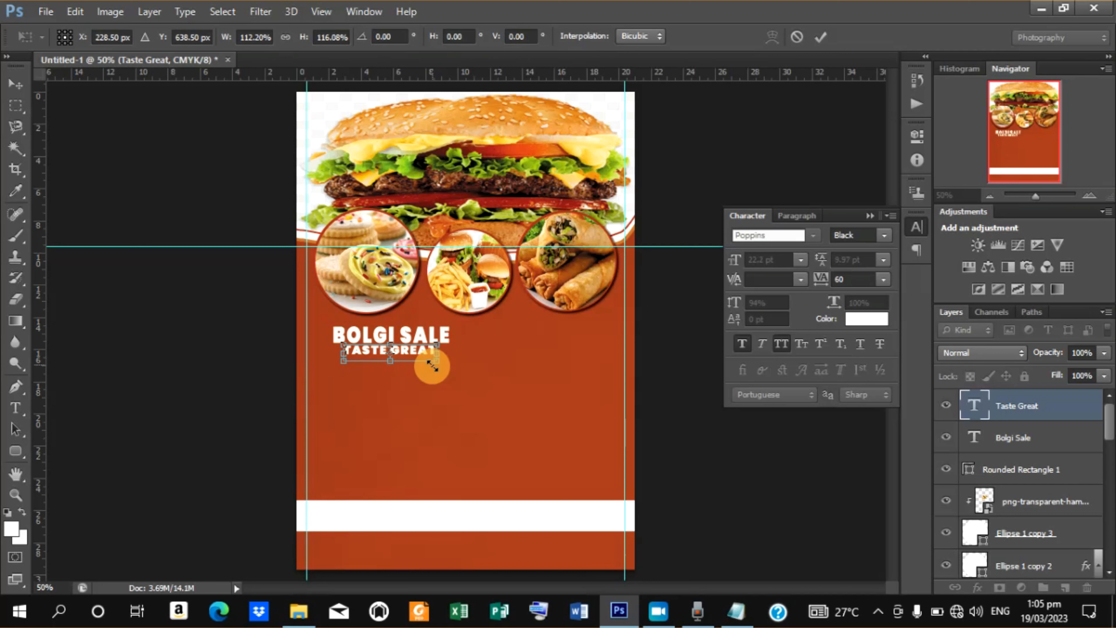
pyautogui.press('Down')
pyautogui.press('Down')
pyautogui.press('Down')
pyautogui.press('Down')
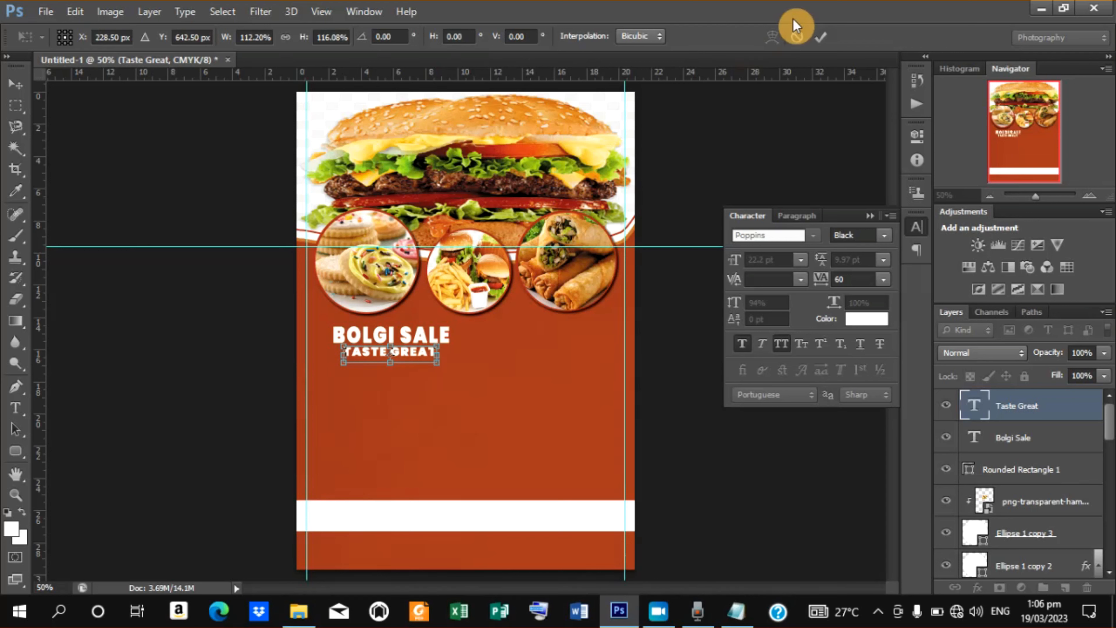
pyautogui.click(821, 34)
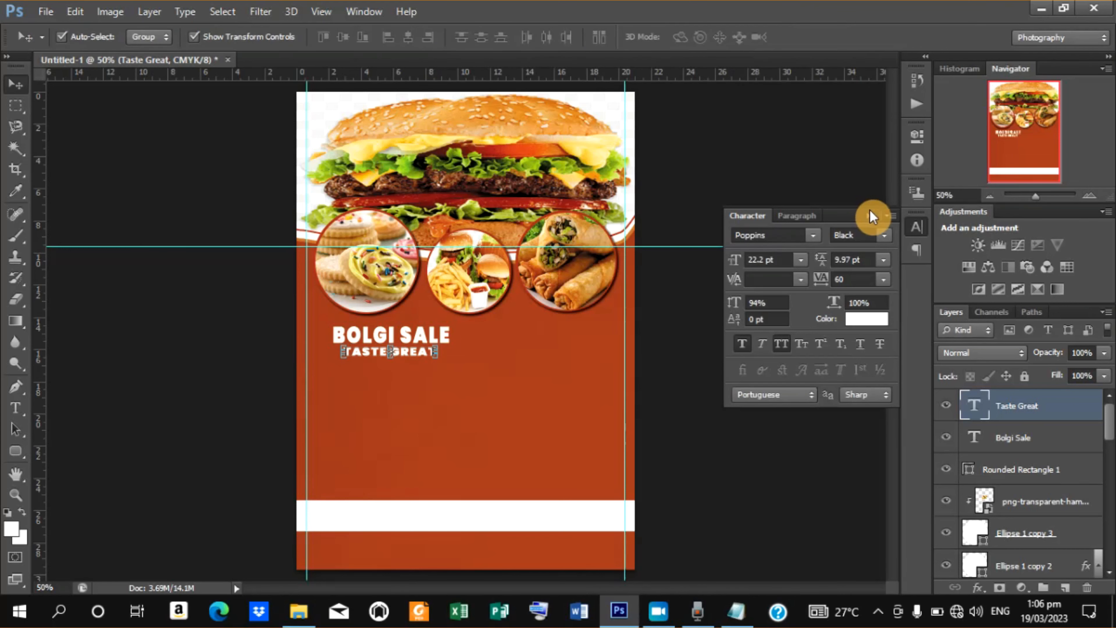
# Set the Taste Great text's font style to Medium.
pyautogui.click(887, 233)
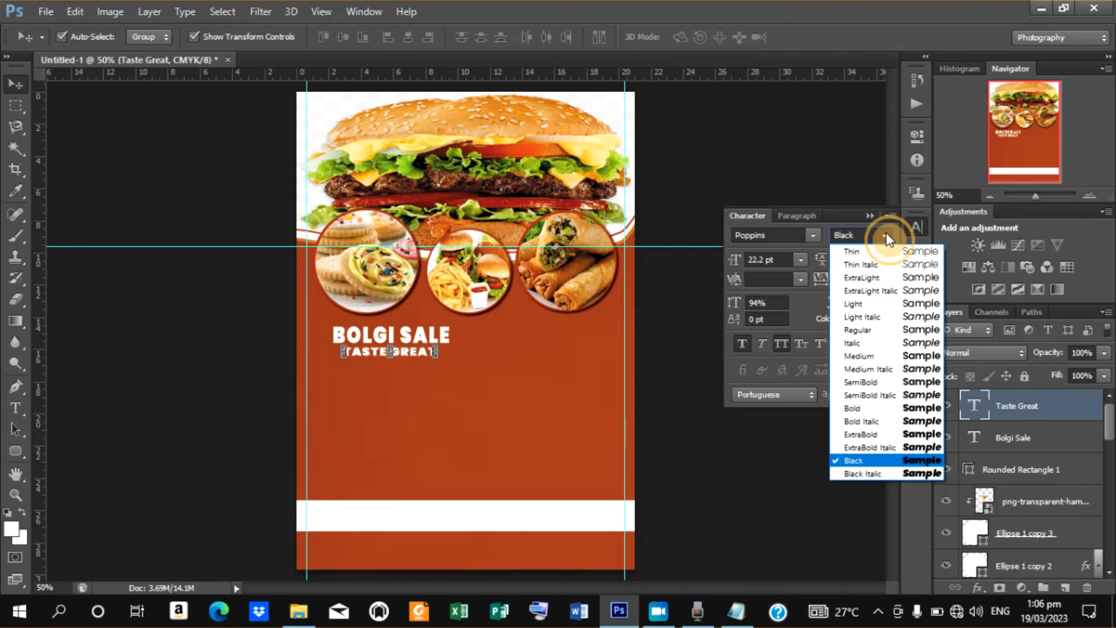
pyautogui.click(874, 356)
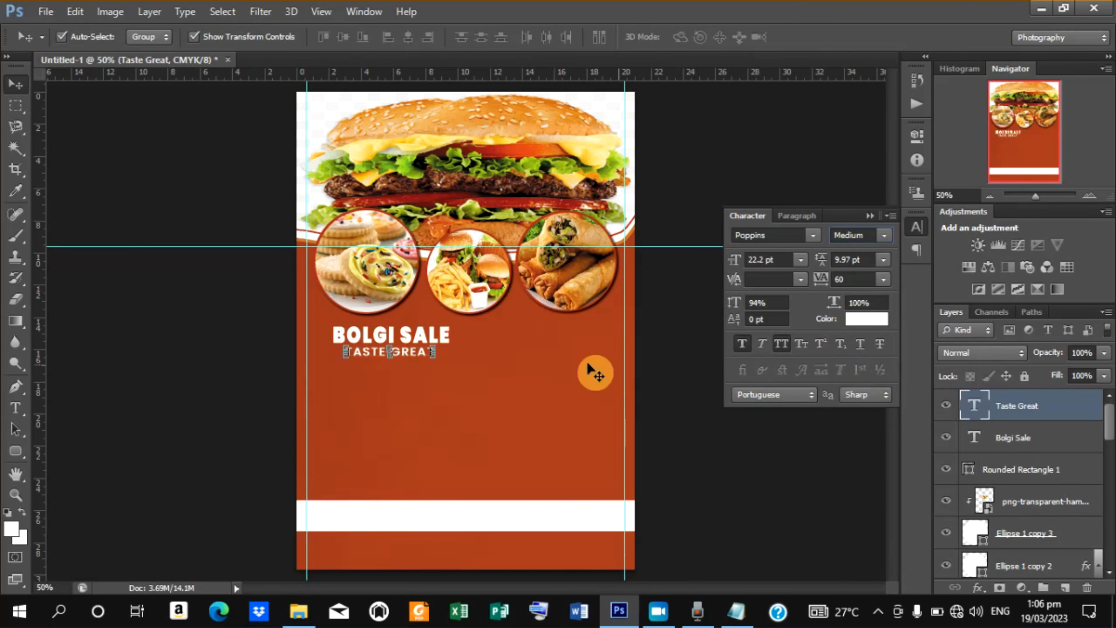
# Select both the Bolgi Sale and Taste Great layers and nudge them left together.
pyautogui.keyDown('shift'); pyautogui.click(1010, 440); pyautogui.keyUp('shift')
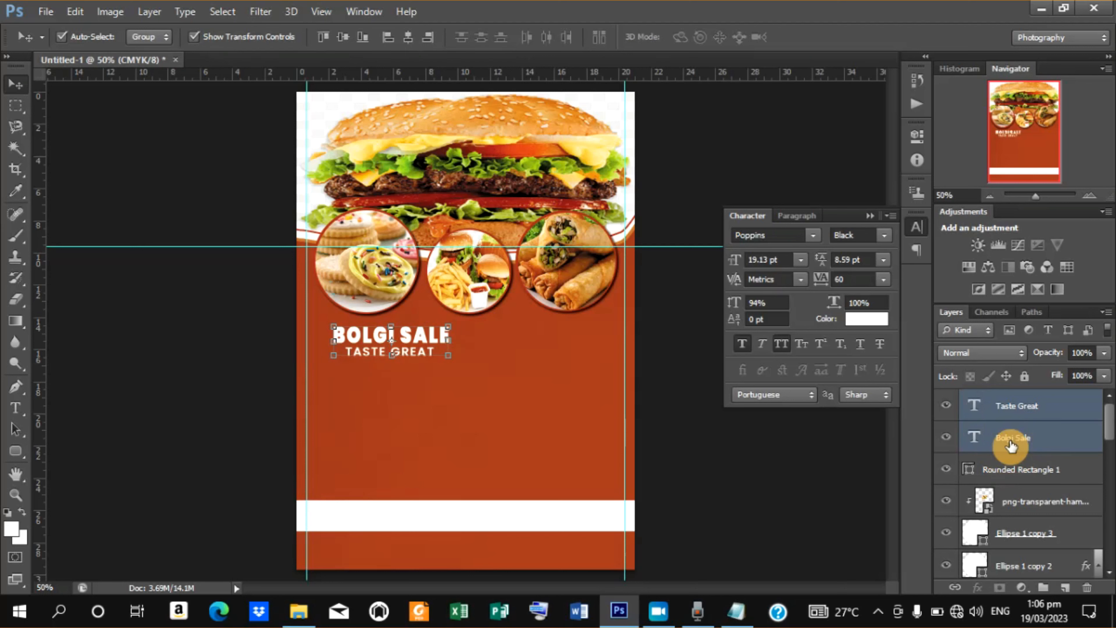
pyautogui.press('Left')
pyautogui.press('Left')
pyautogui.press('Left')
pyautogui.press('Left')
pyautogui.press('Left')
pyautogui.press('Left')
pyautogui.press('Left')
pyautogui.press('Left')
pyautogui.press('Left')
pyautogui.press('Left')
pyautogui.press('Left')
pyautogui.press('Left')
pyautogui.press('Left')
pyautogui.press('Left')
pyautogui.press('Left')
pyautogui.press('Left')
pyautogui.press('Left')
pyautogui.press('Left')
pyautogui.press('Left')
pyautogui.press('Left')
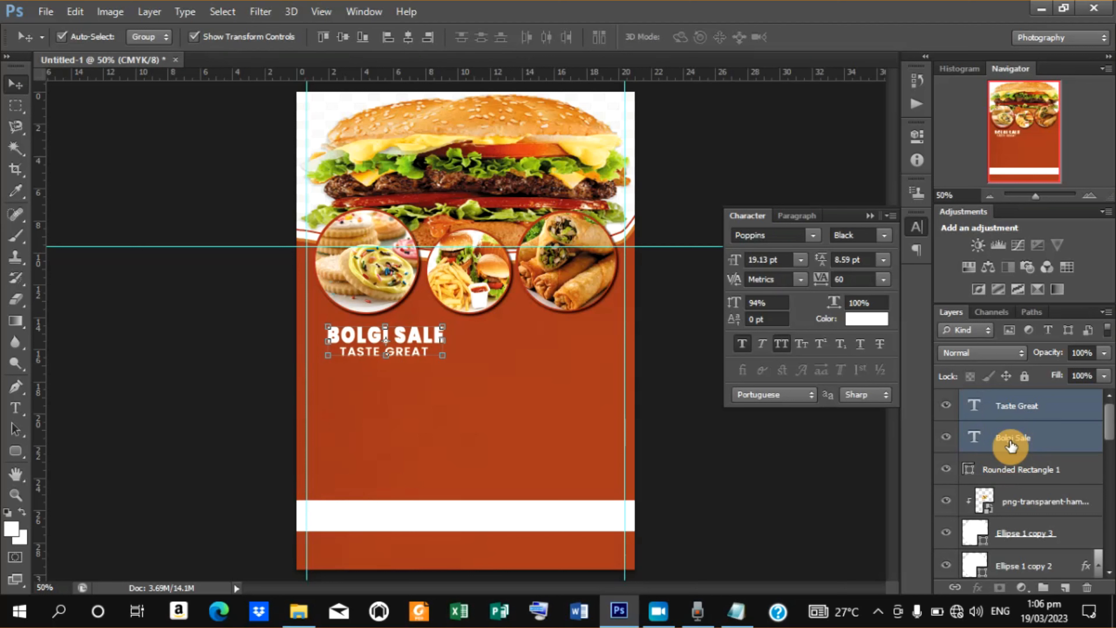
pyautogui.press('Left')
pyautogui.press('Left')
pyautogui.press('Left')
pyautogui.press('Left')
pyautogui.press('Left')
pyautogui.press('Left')
pyautogui.press('Left')
pyautogui.press('Left')
pyautogui.press('Left')
pyautogui.press('Left')
pyautogui.press('Left')
pyautogui.press('Left')
pyautogui.press('Left')
pyautogui.press('Left')
pyautogui.press('Left')
pyautogui.press('Left')
pyautogui.press('Left')
pyautogui.press('Left')
pyautogui.press('Left')
pyautogui.press('Left')
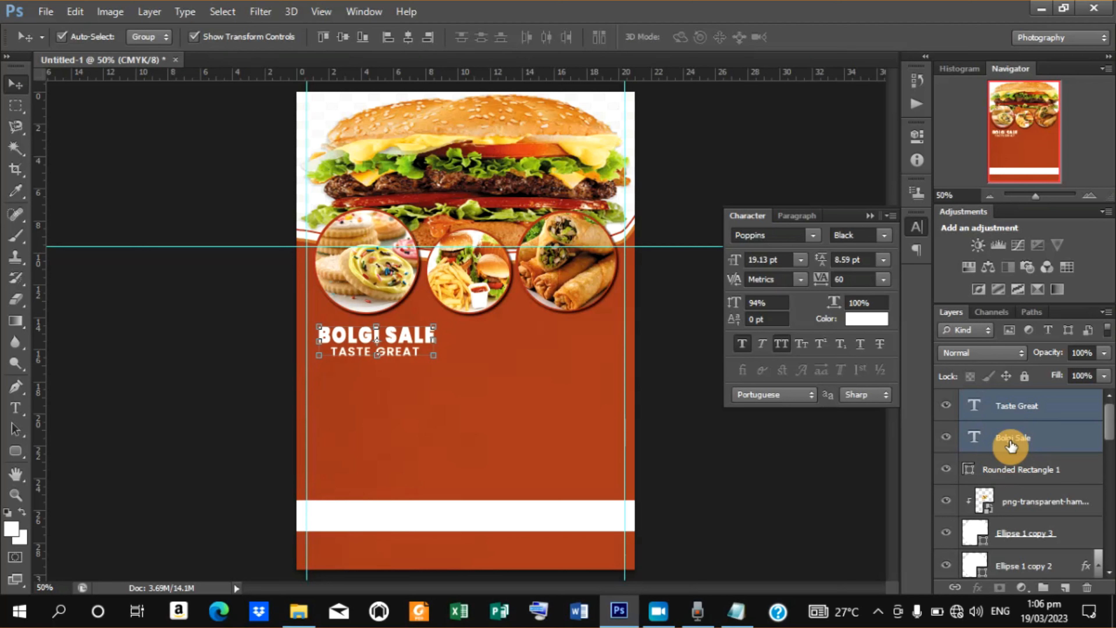
pyautogui.press('Left')
pyautogui.press('Left')
pyautogui.press('Left')
pyautogui.press('Left')
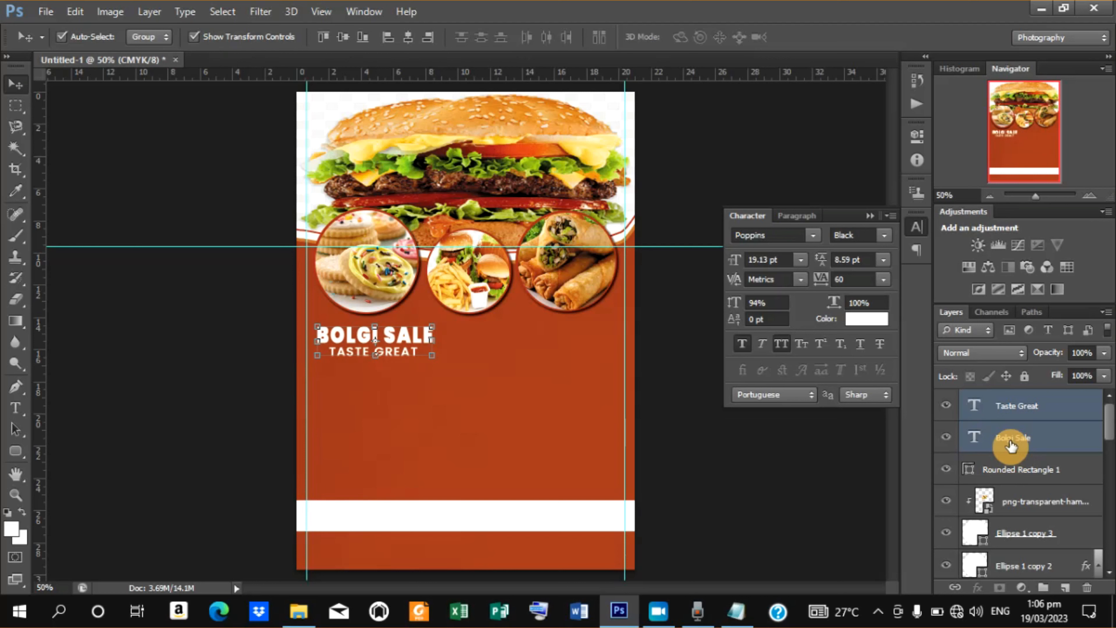
pyautogui.press('Left')
pyautogui.press('Left')
pyautogui.press('Left')
pyautogui.press('Left')
pyautogui.press('Left')
pyautogui.press('Left')
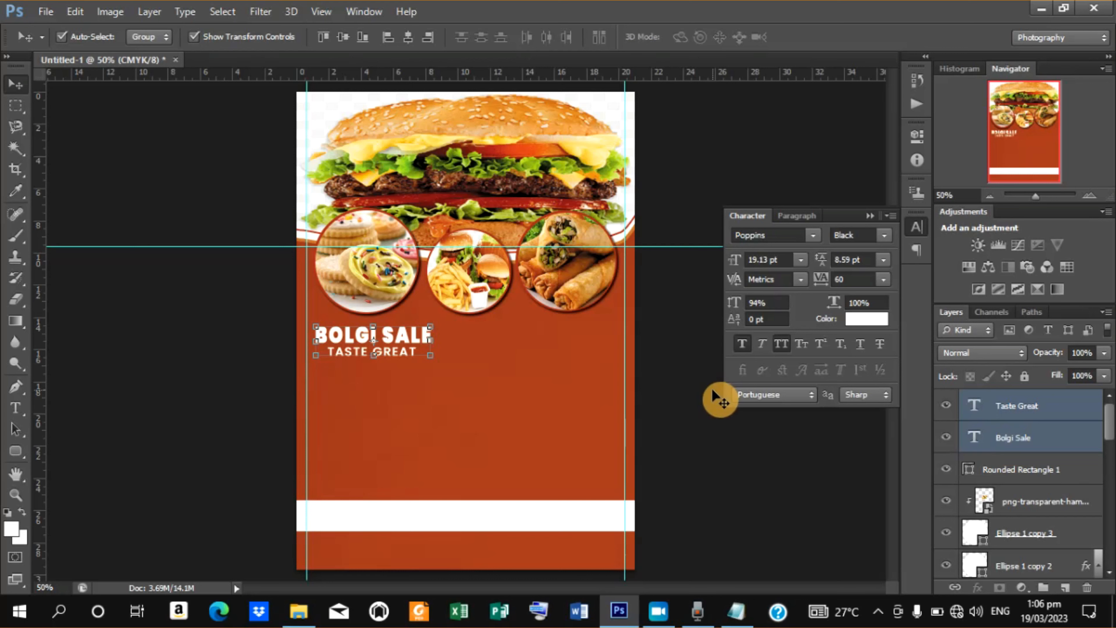
# Place the happy-cartoon-chef-for-your-logo-vector-16604812 image from the Bolgi Sale folder into the poster.
pyautogui.click(44, 15)
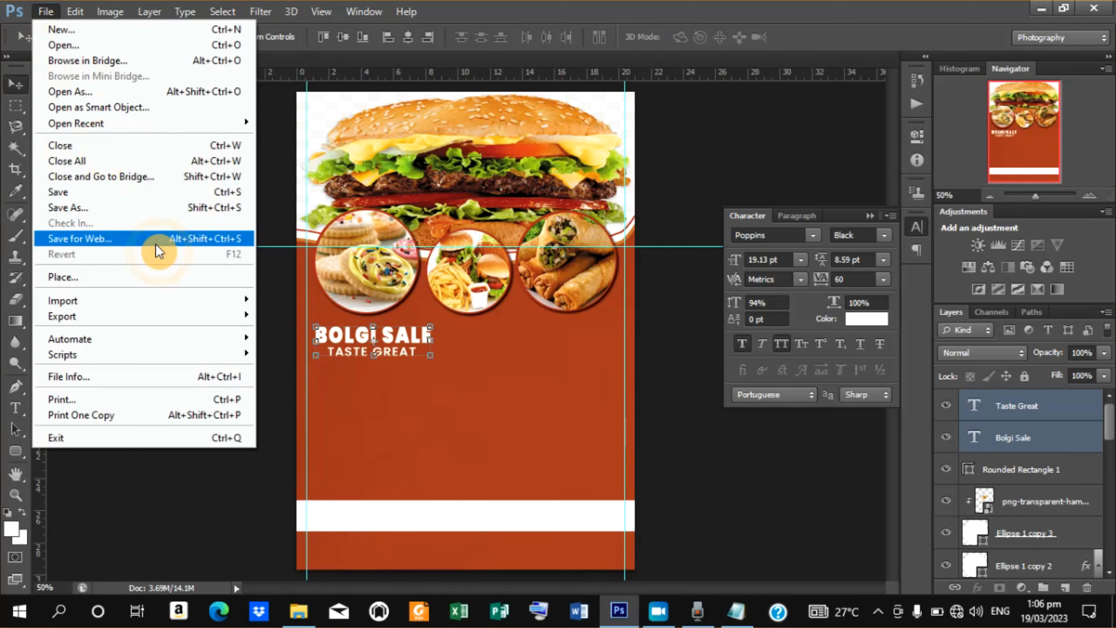
pyautogui.click(104, 279)
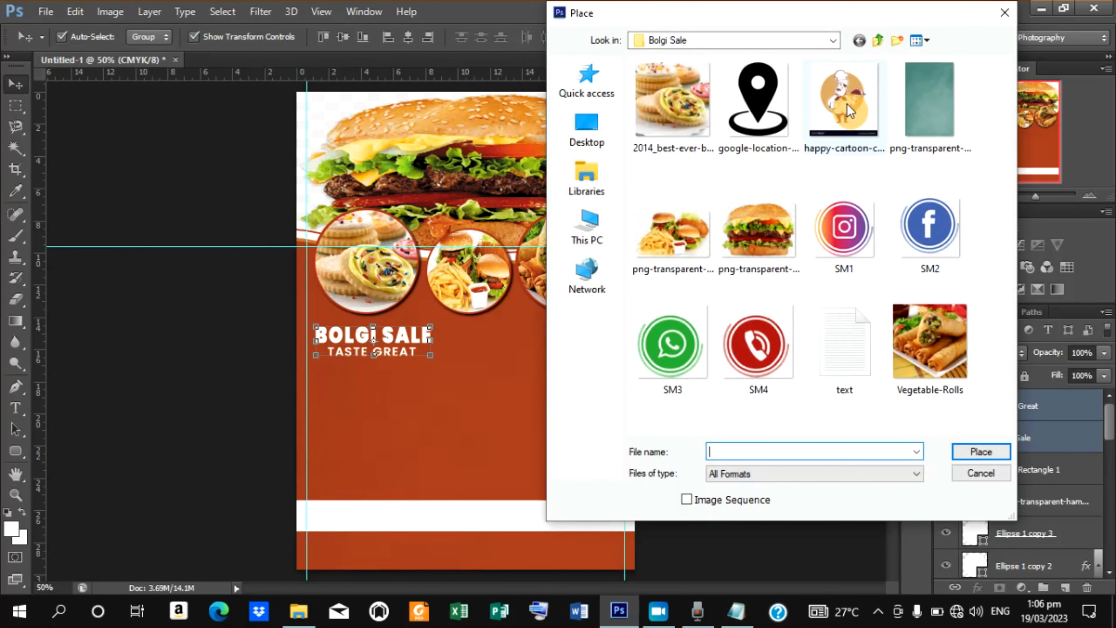
pyautogui.click(849, 112)
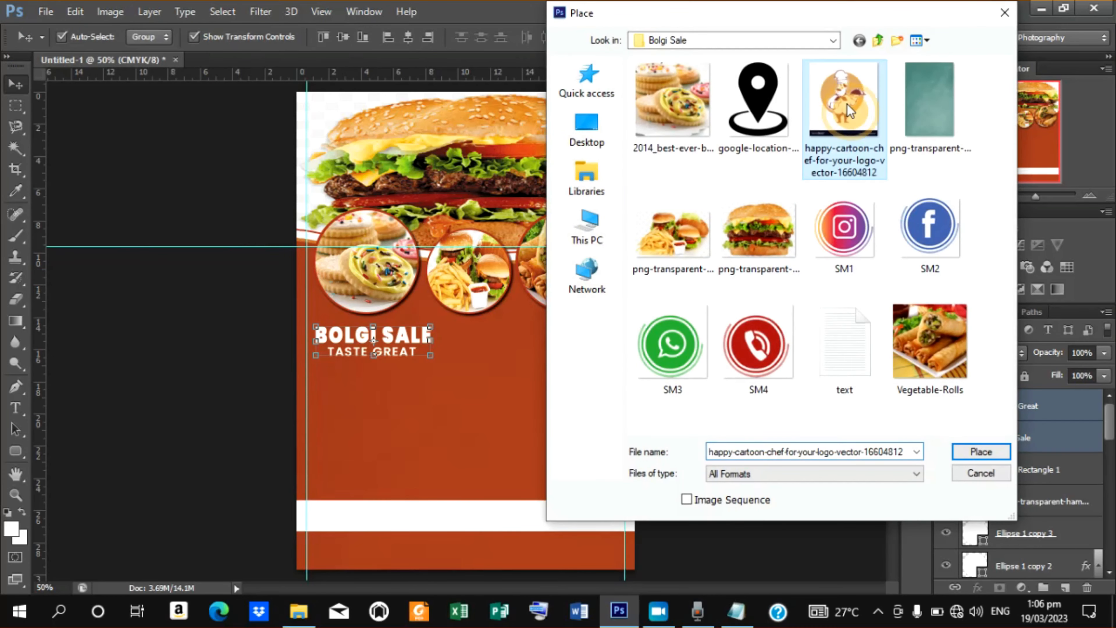
pyautogui.click(985, 453)
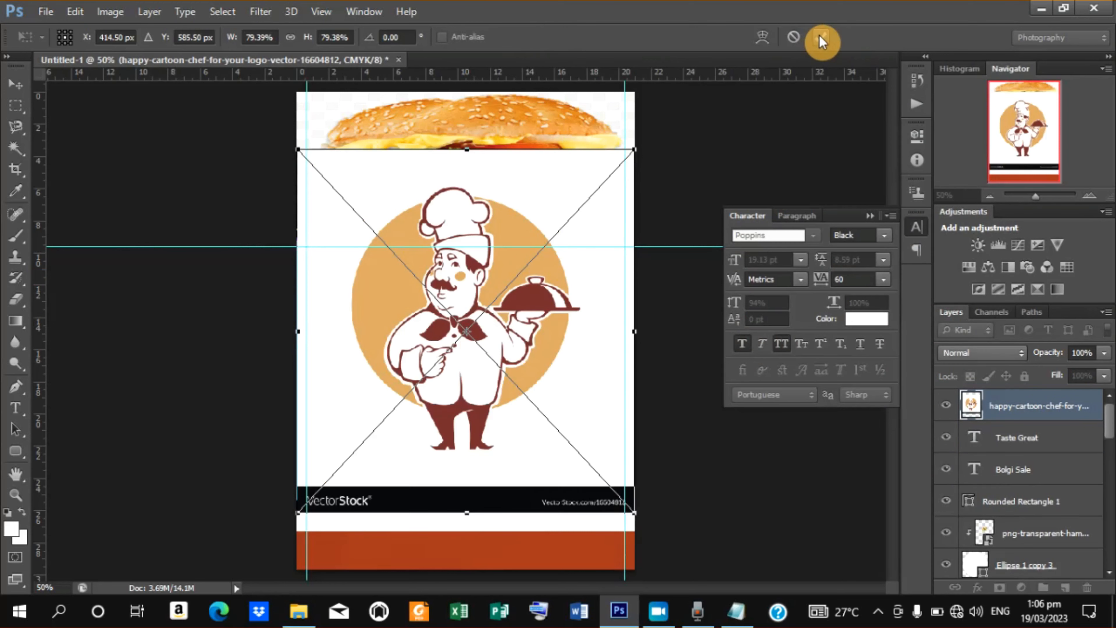
pyautogui.click(820, 40)
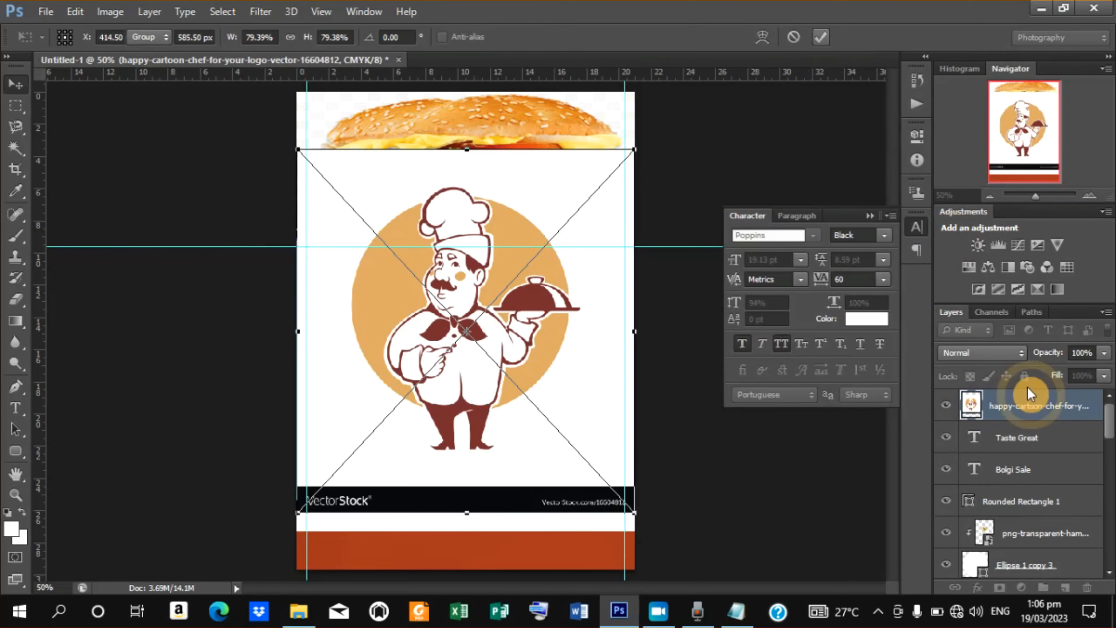
# Rasterize the chef image layer and delete its white background with the Magic Wand, then deselect.
pyautogui.rightClick(1030, 405)
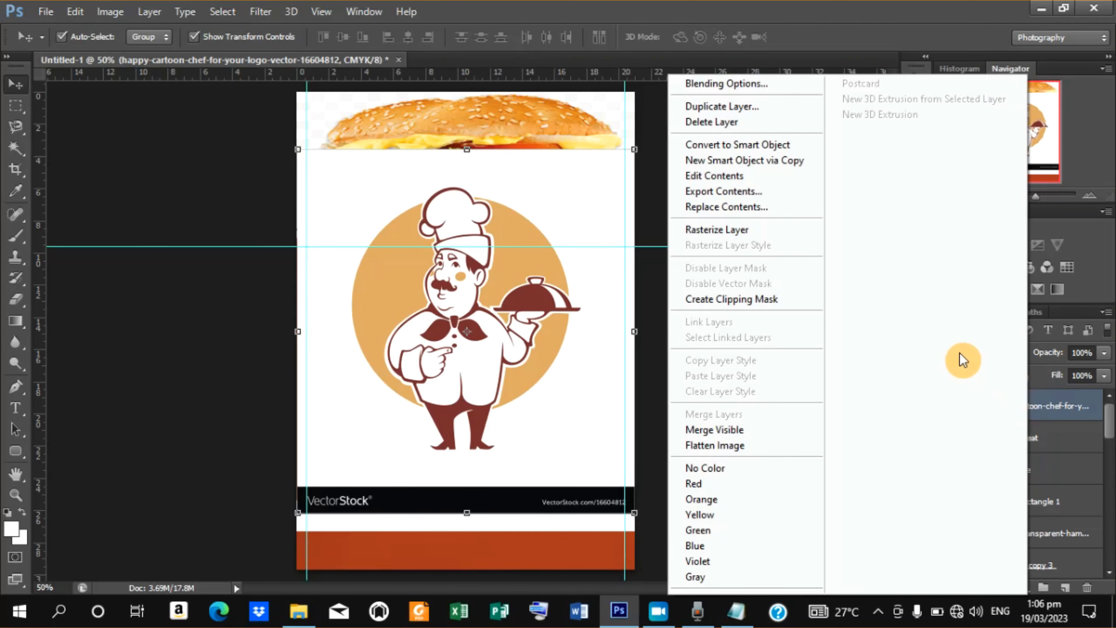
pyautogui.click(716, 229)
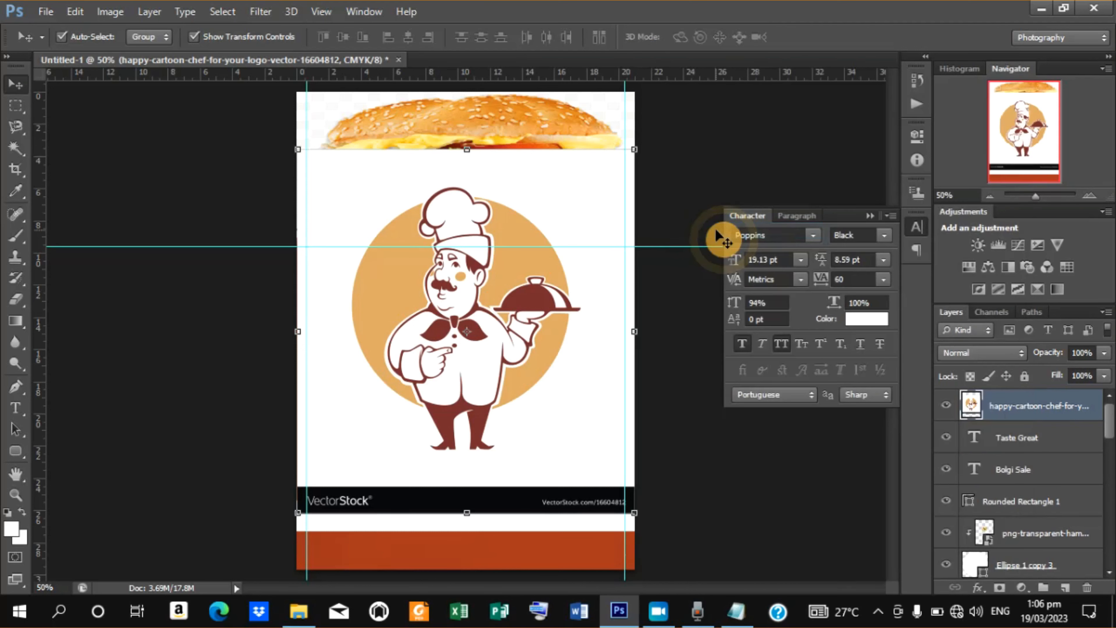
pyautogui.click(17, 154)
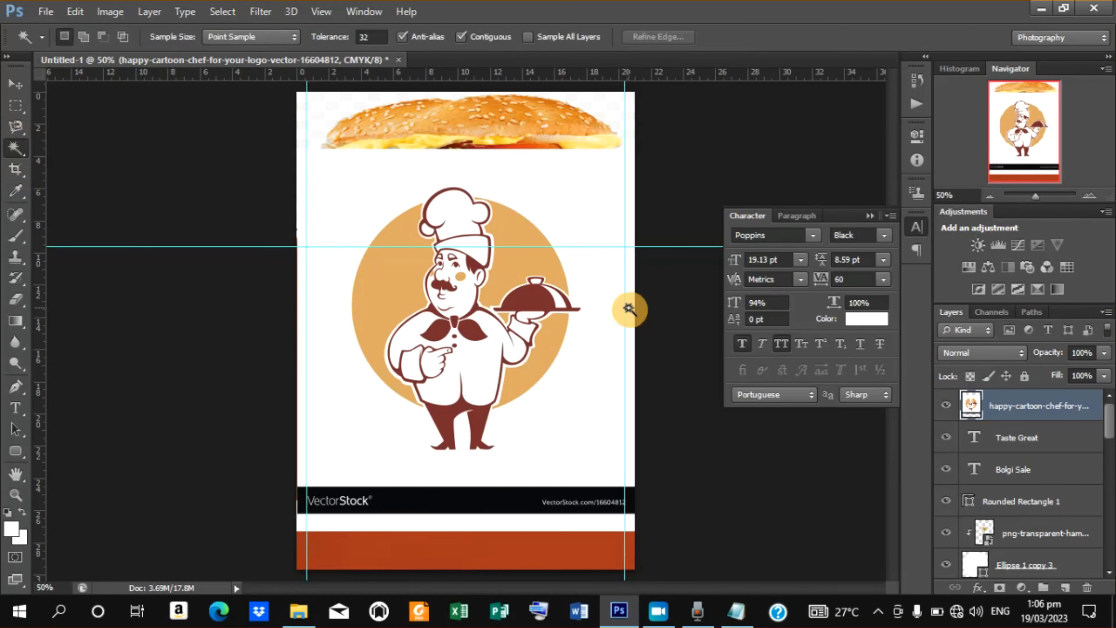
pyautogui.click(547, 222)
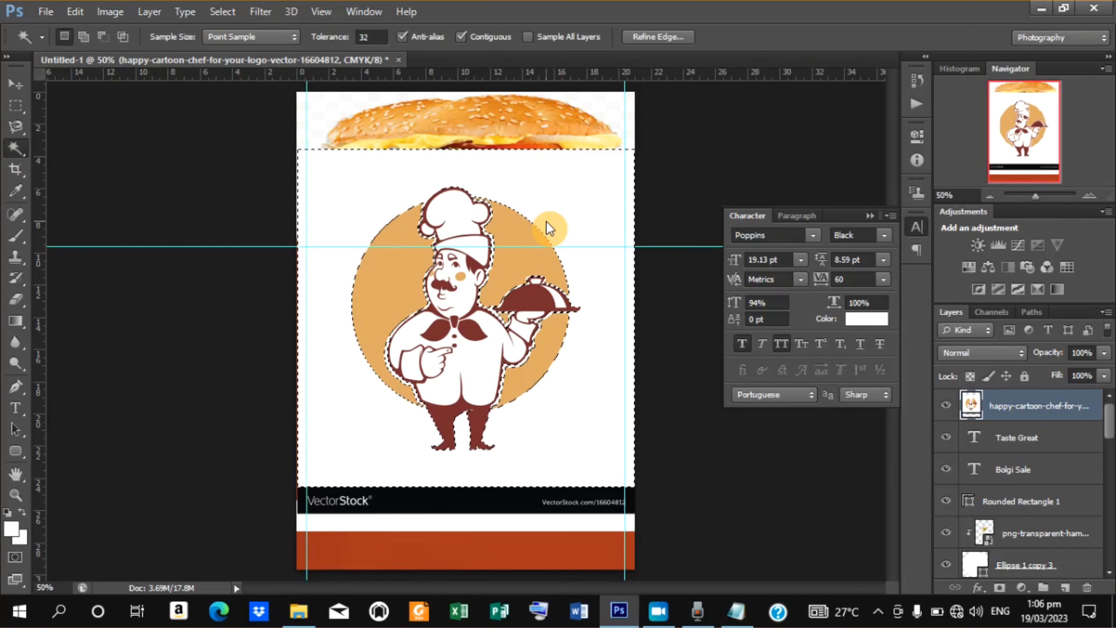
pyautogui.press('Delete')
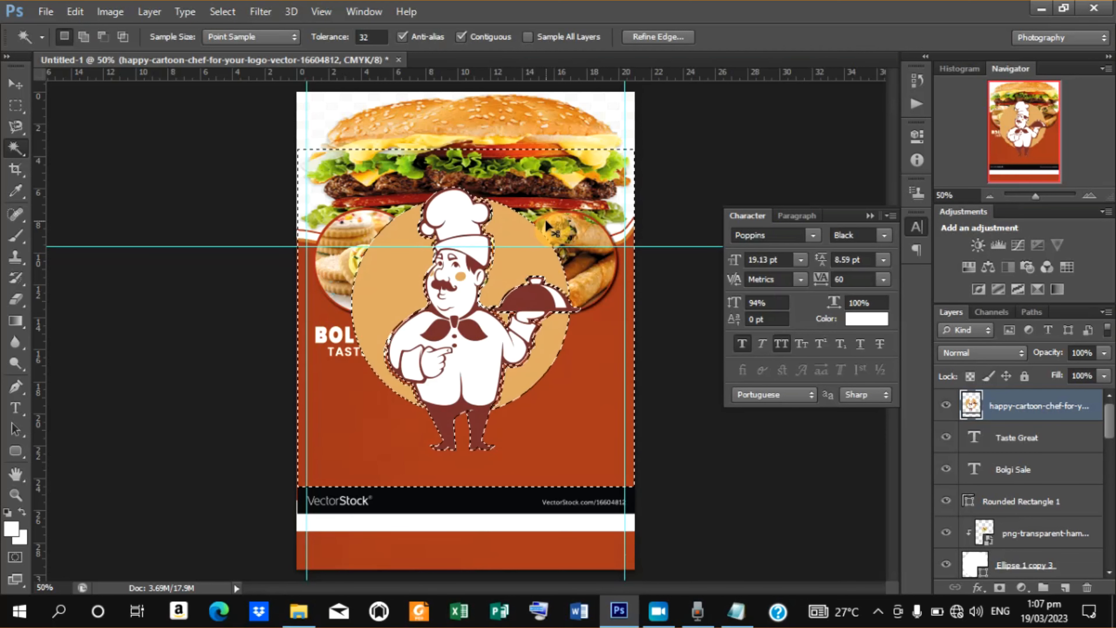
pyautogui.hotkey('ctrl', 'd')
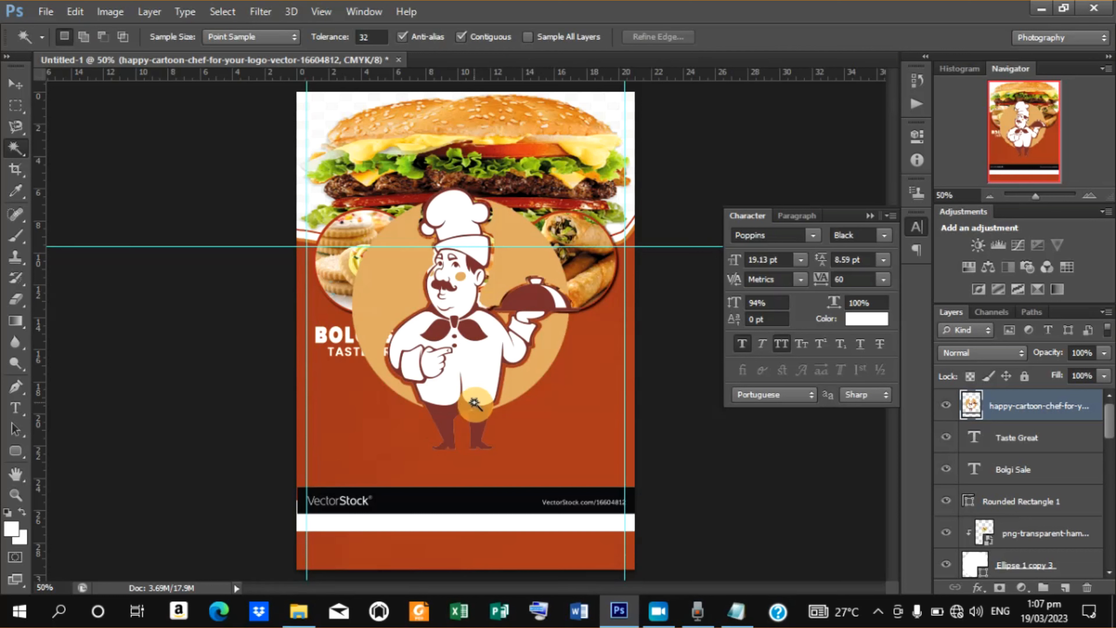
# Scale the chef image slightly smaller from its corner.
pyautogui.click(9, 90)
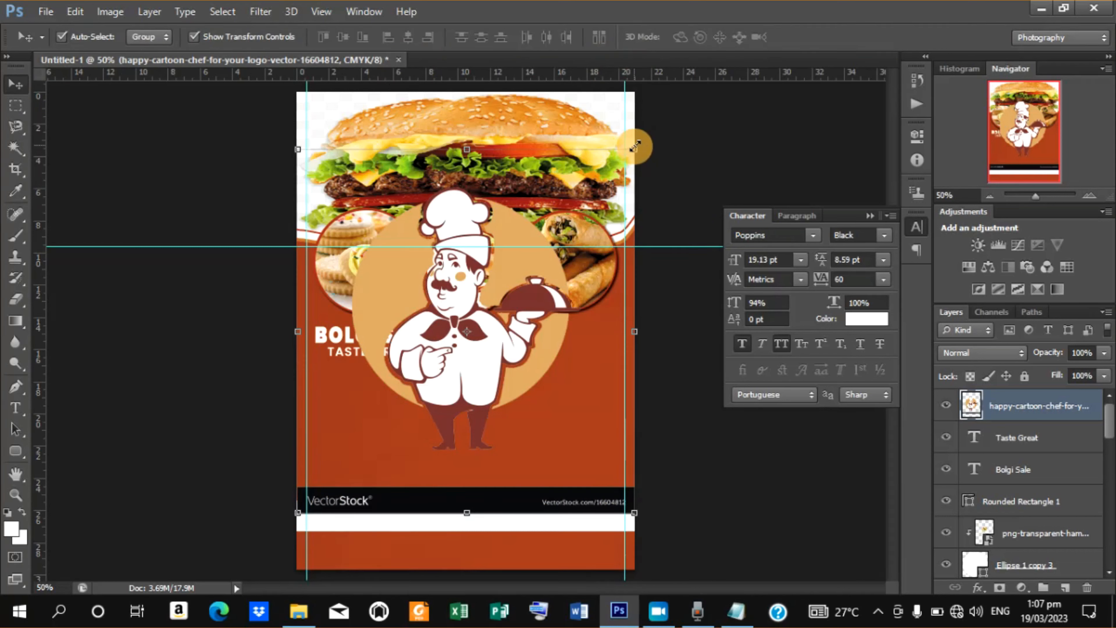
pyautogui.moveTo(636, 147); pyautogui.dragTo(622, 159)
pyautogui.click(820, 36)
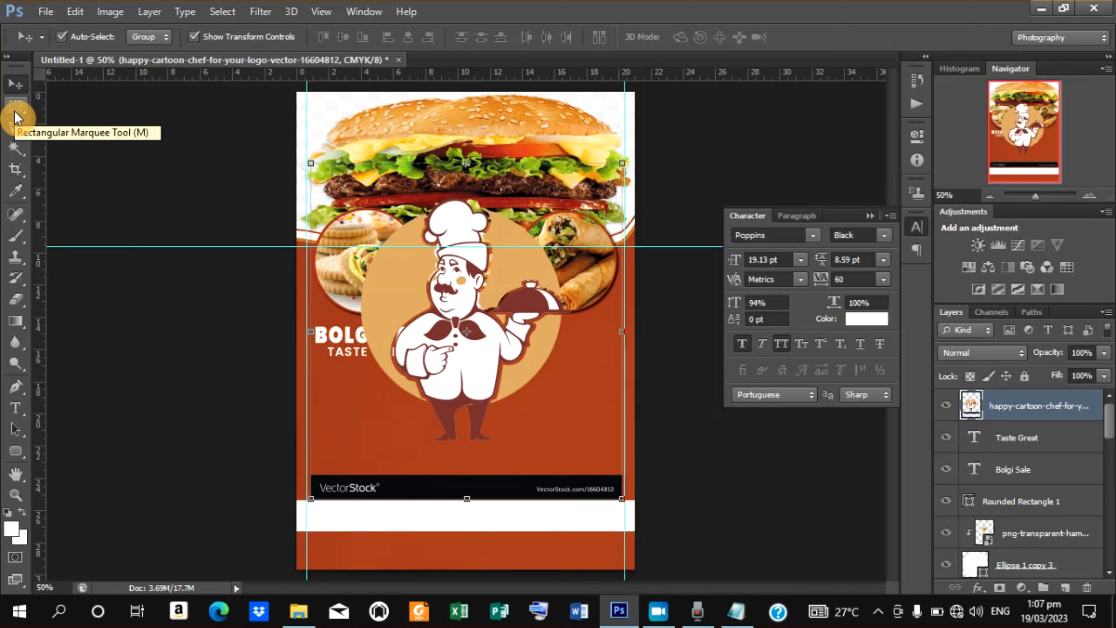
# Cut the VectorStock watermark strip from the chef image into its own layer and delete that layer.
pyautogui.click(17, 114)
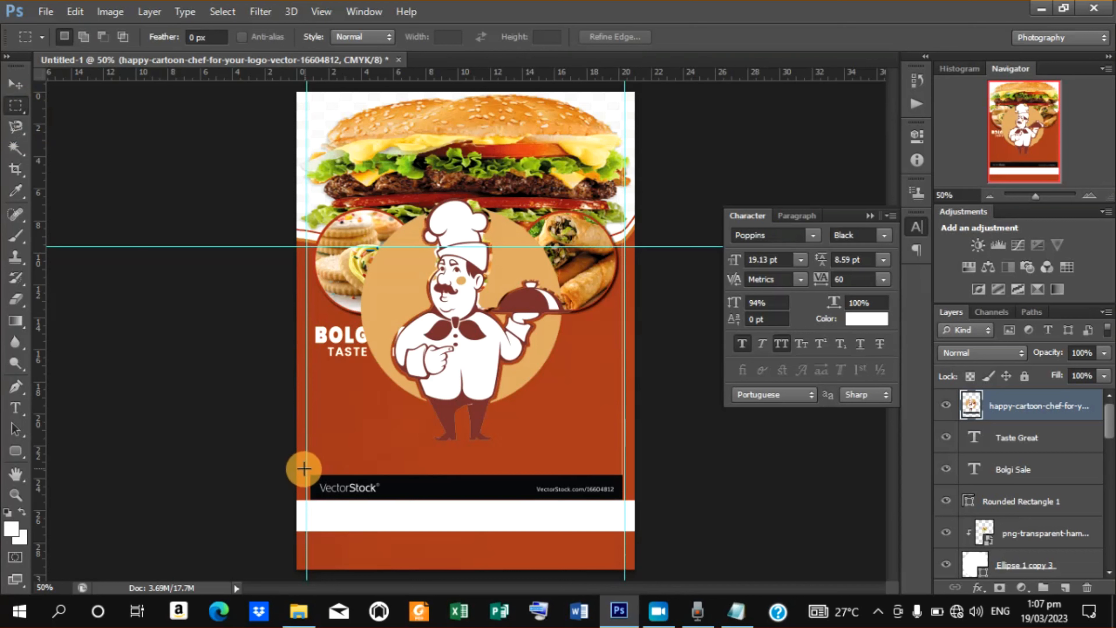
pyautogui.moveTo(299, 465); pyautogui.dragTo(643, 532)
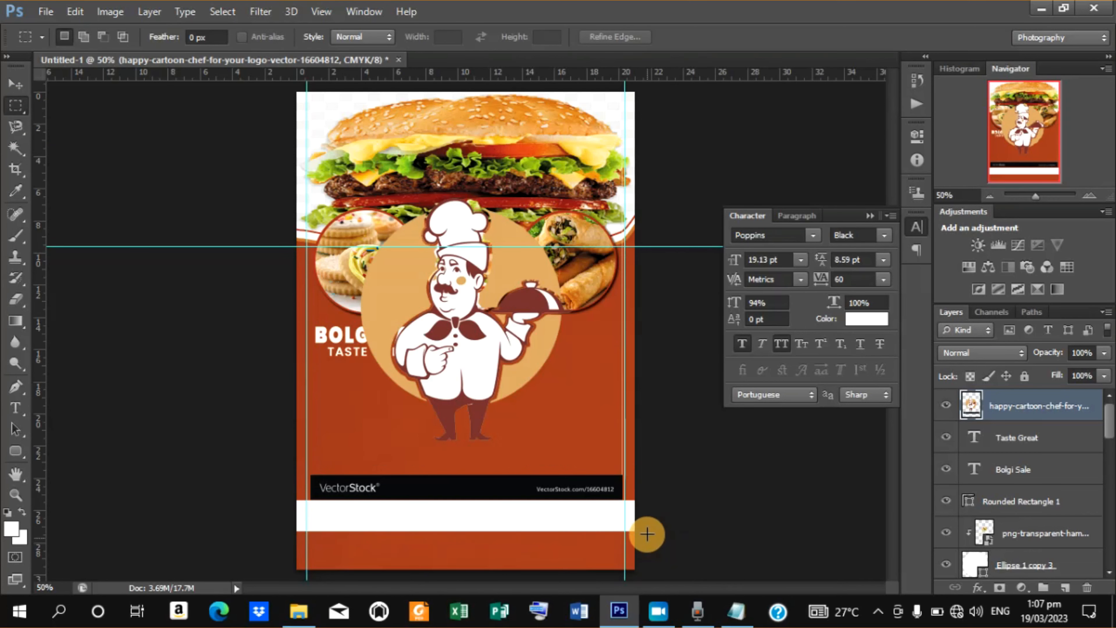
pyautogui.rightClick(491, 490)
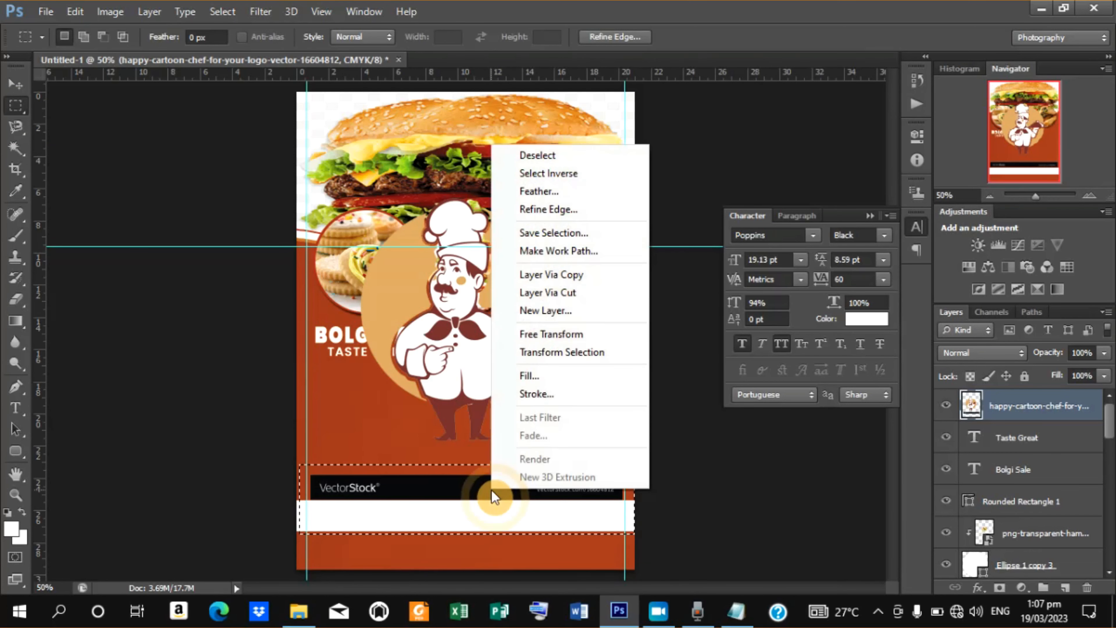
pyautogui.click(579, 292)
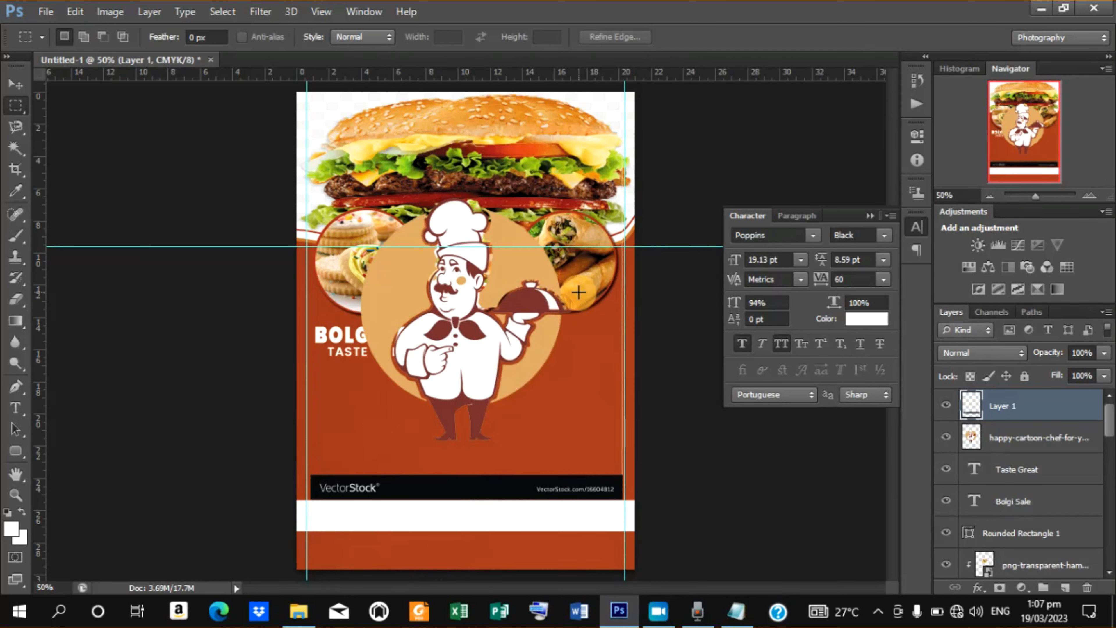
pyautogui.press('Delete')
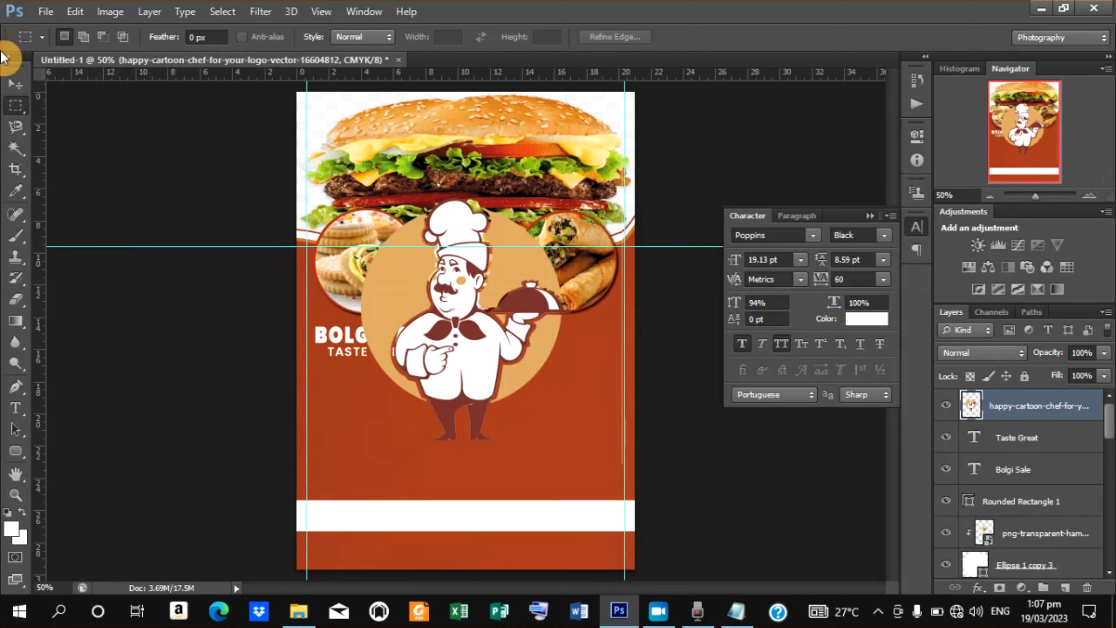
# Shrink the chef image to about 13% and position it just right of the Bolgi Sale title.
pyautogui.click(16, 83)
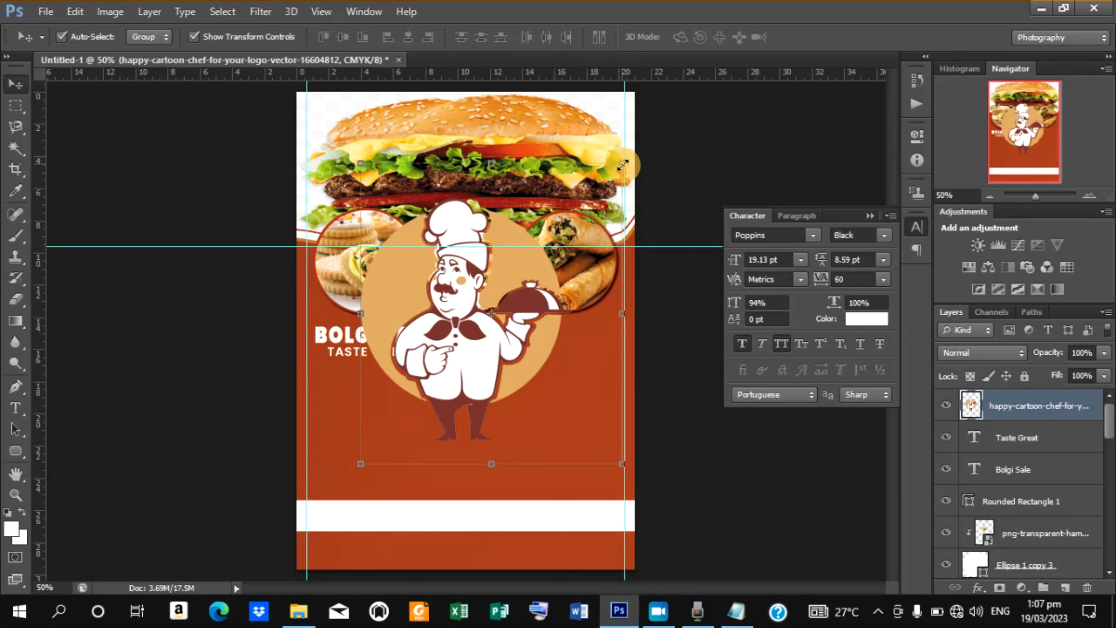
pyautogui.moveTo(622, 165); pyautogui.dragTo(471, 324)
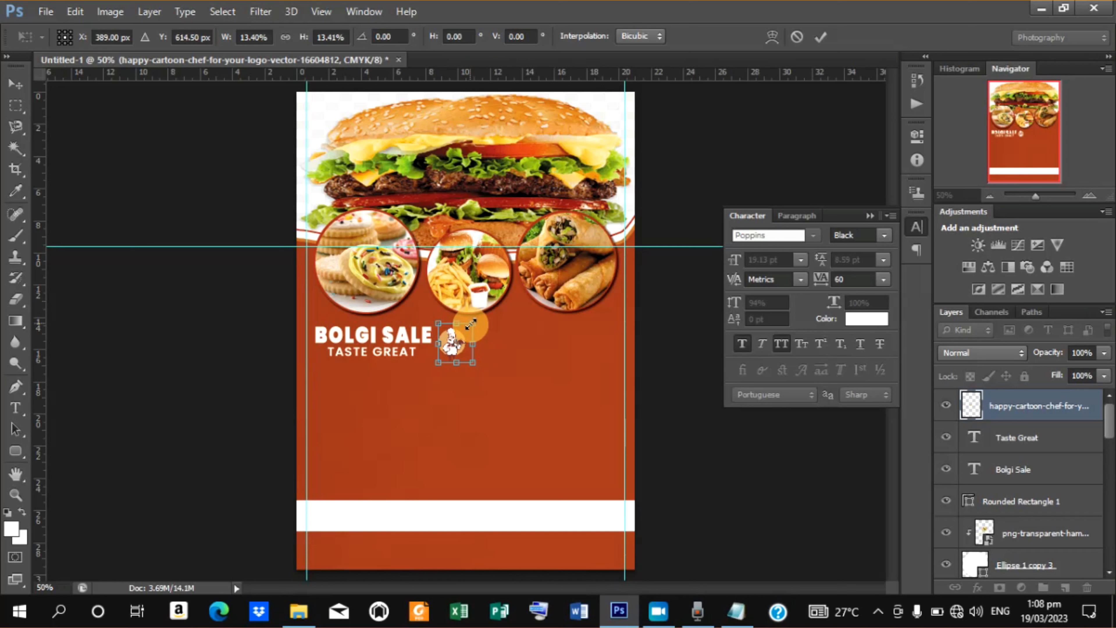
pyautogui.press('Left')
pyautogui.press('Left')
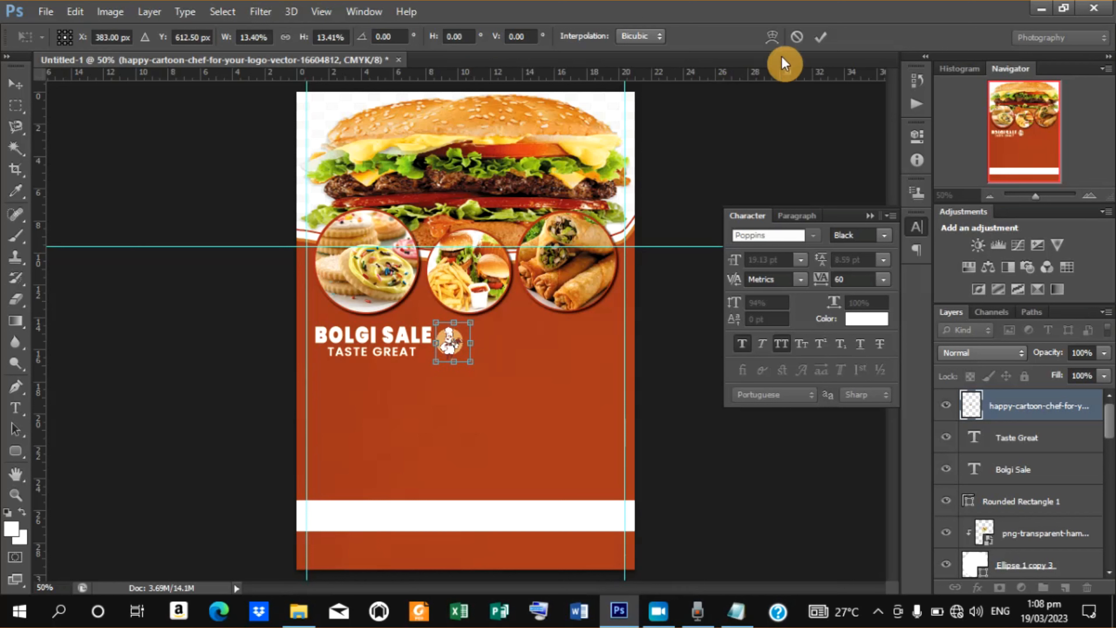
pyautogui.click(819, 37)
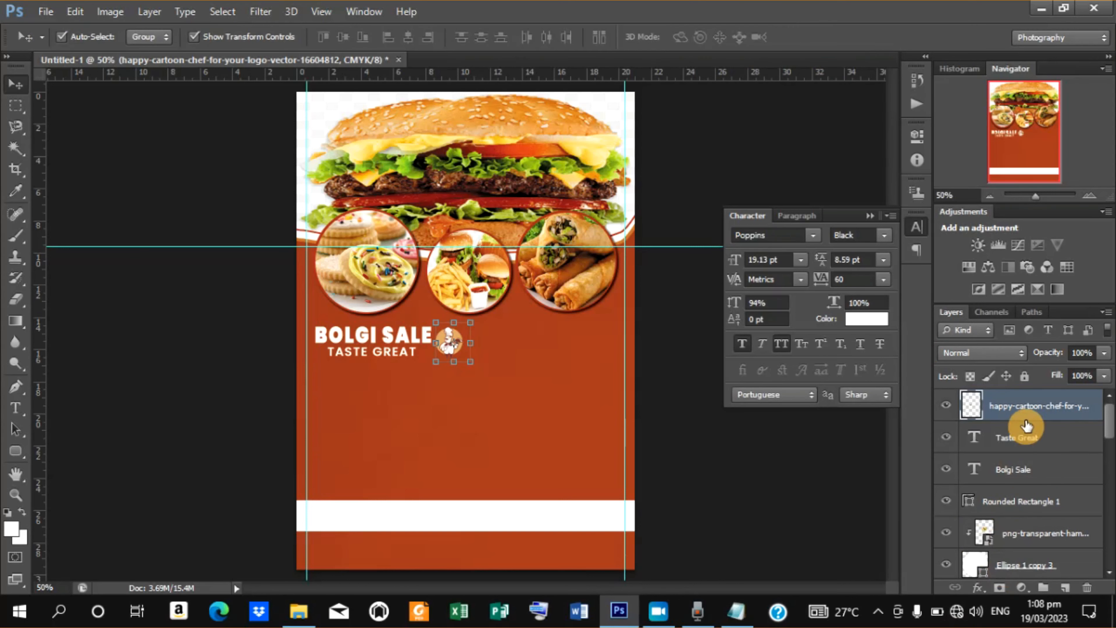
# Add a drop shadow to the chef image layer with distance 1 px, spread 0% and size 5 px.
pyautogui.rightClick(1020, 403)
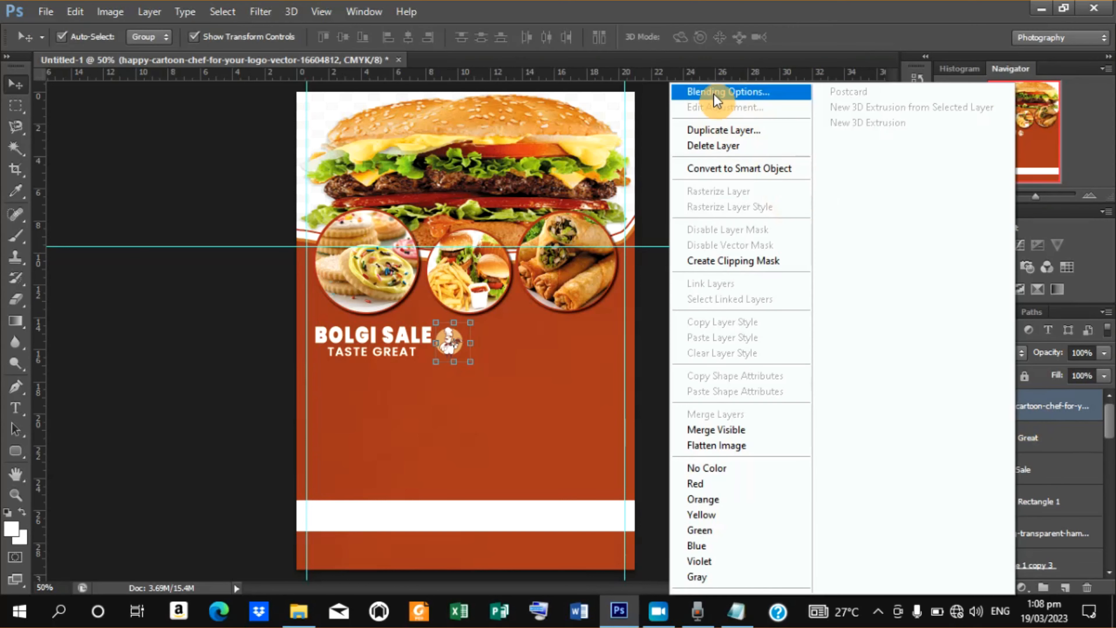
pyautogui.click(710, 92)
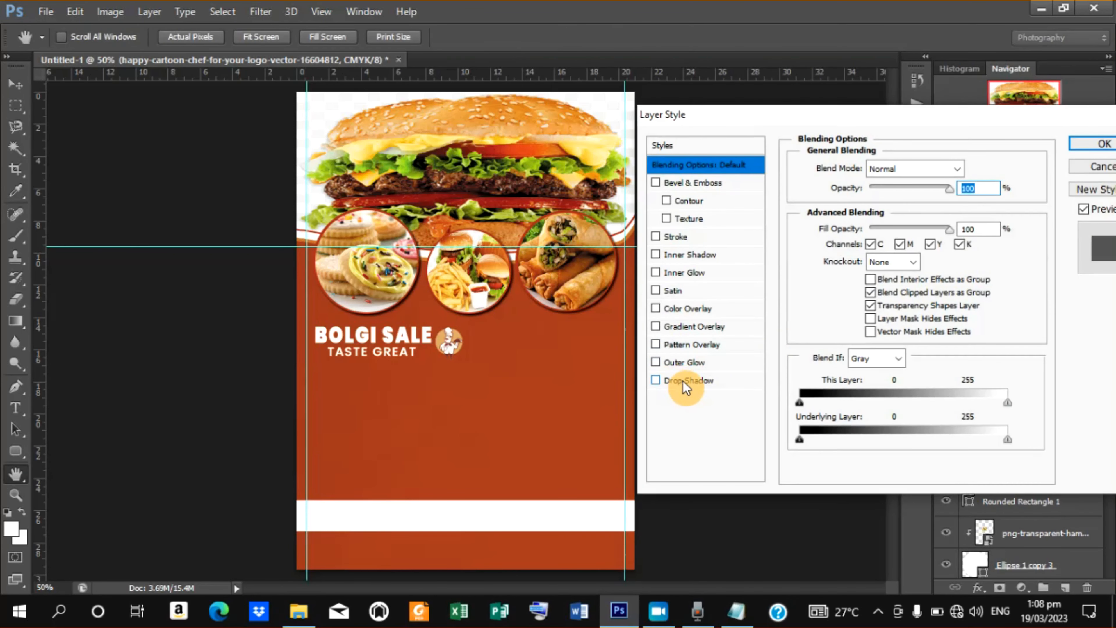
pyautogui.click(683, 380)
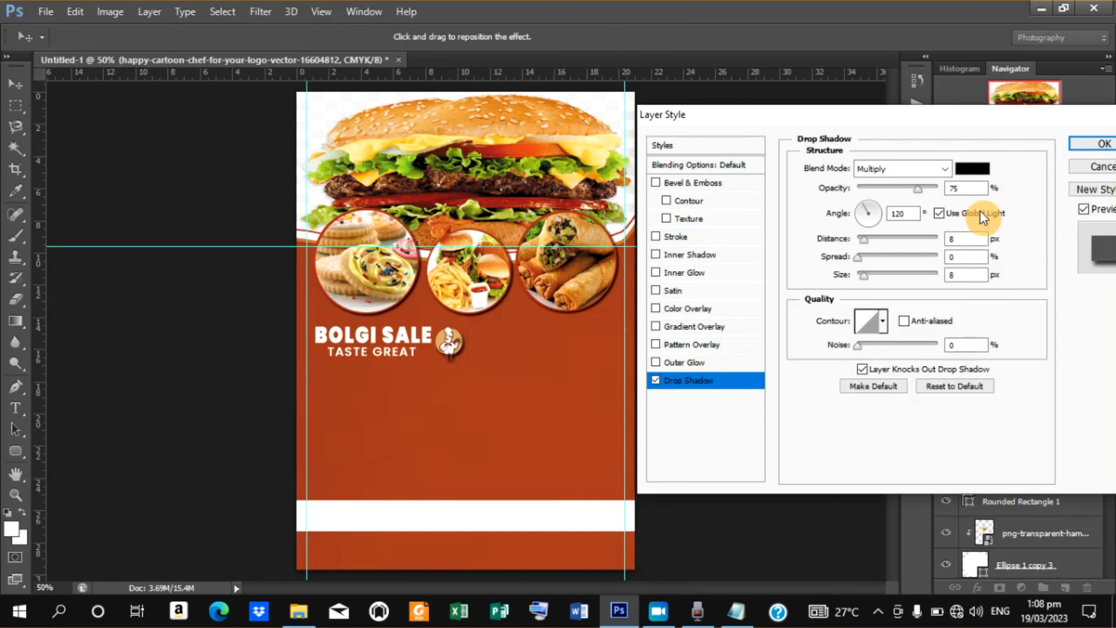
pyautogui.click(959, 239)
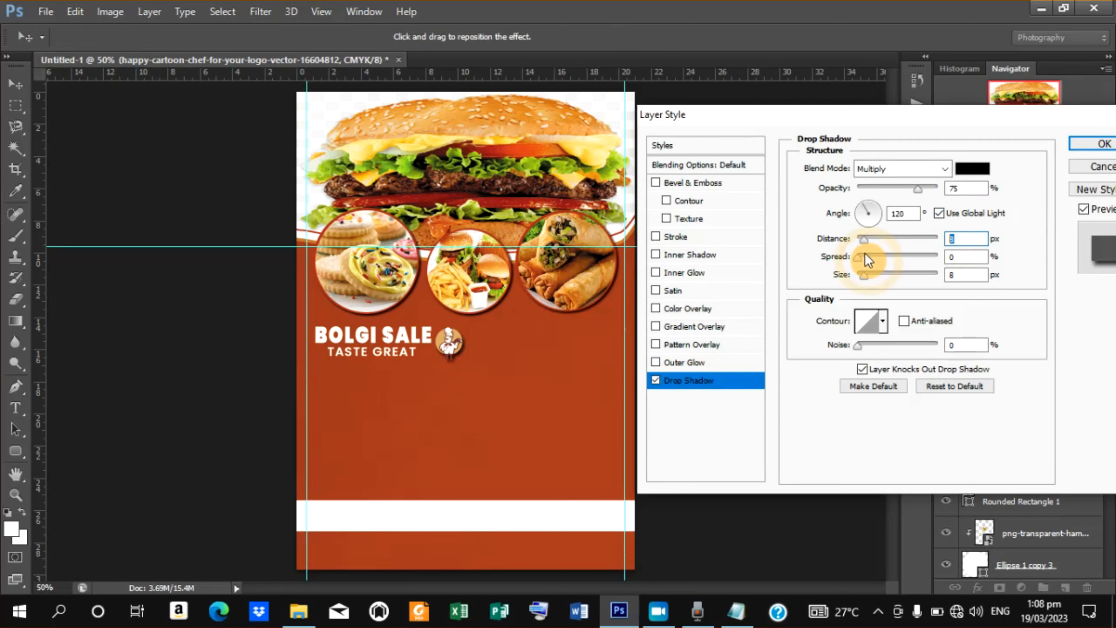
pyautogui.write('5')
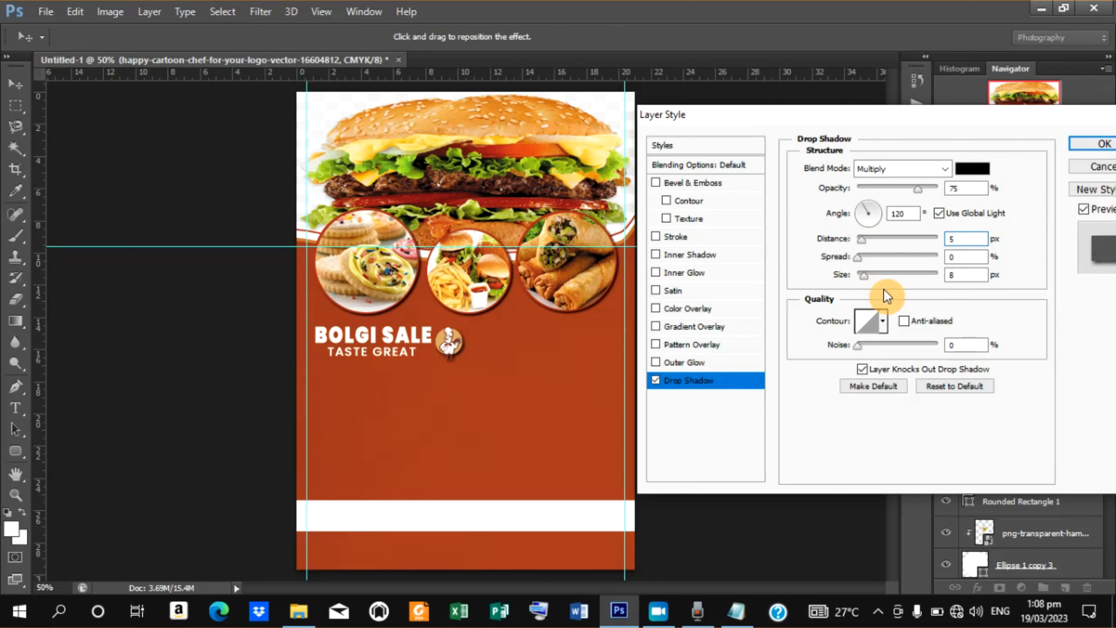
pyautogui.click(967, 274)
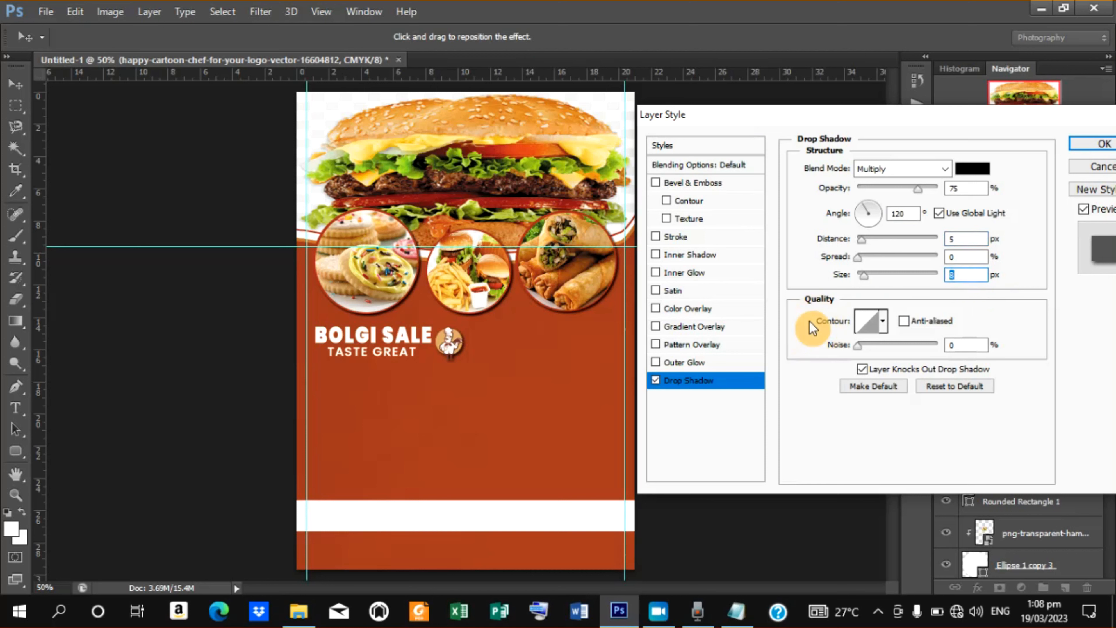
pyautogui.write('5')
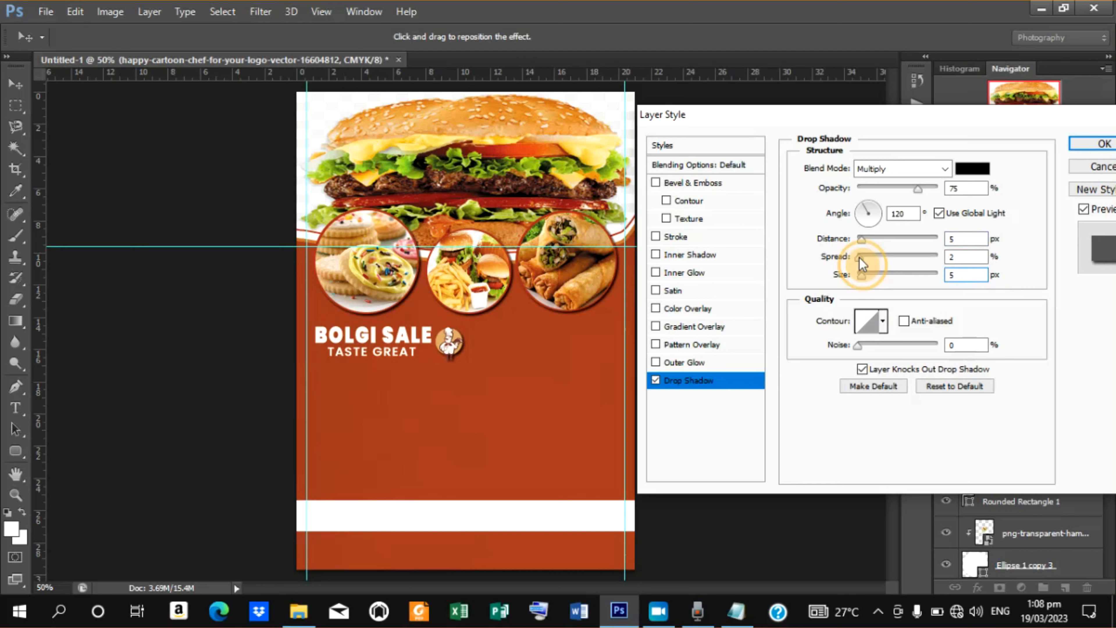
pyautogui.moveTo(859, 258); pyautogui.dragTo(858, 260)
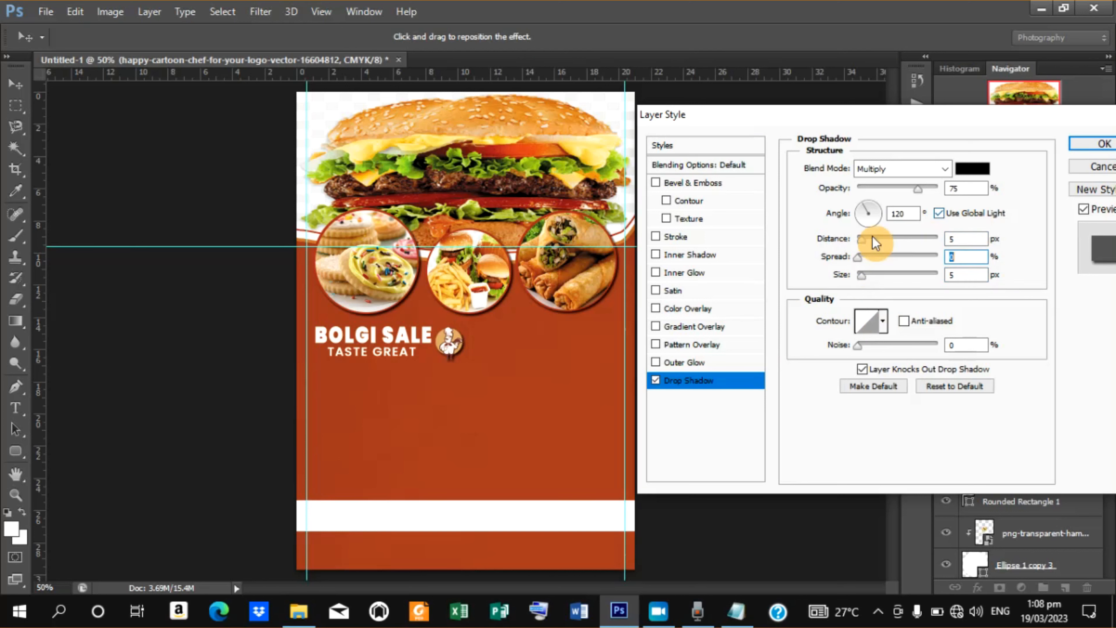
pyautogui.click(861, 243)
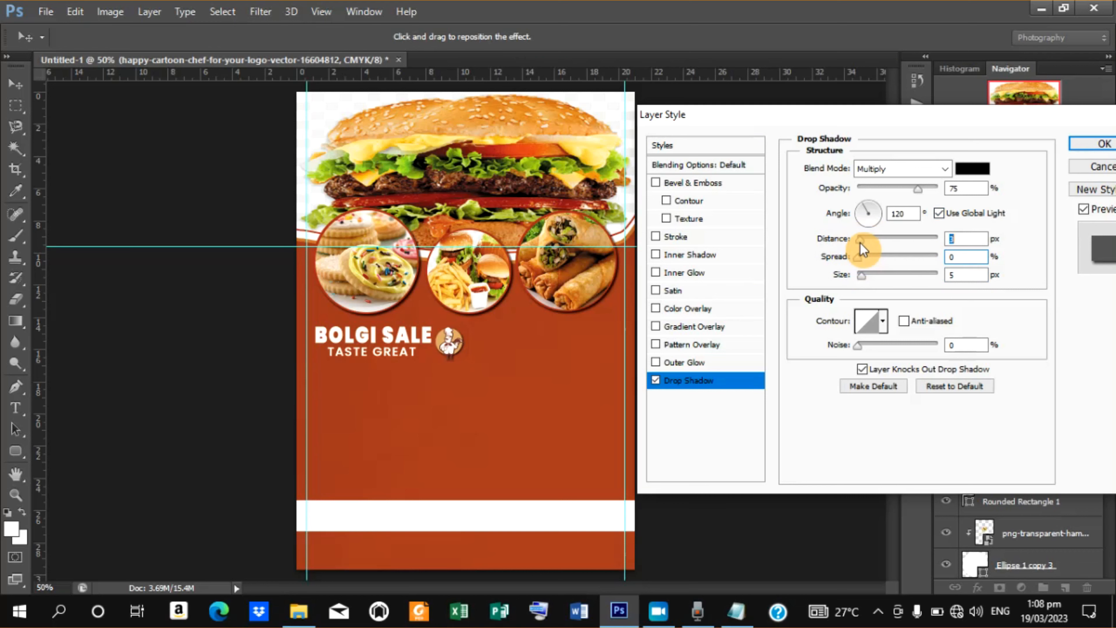
pyautogui.moveTo(860, 244); pyautogui.dragTo(858, 245)
pyautogui.click(1094, 139)
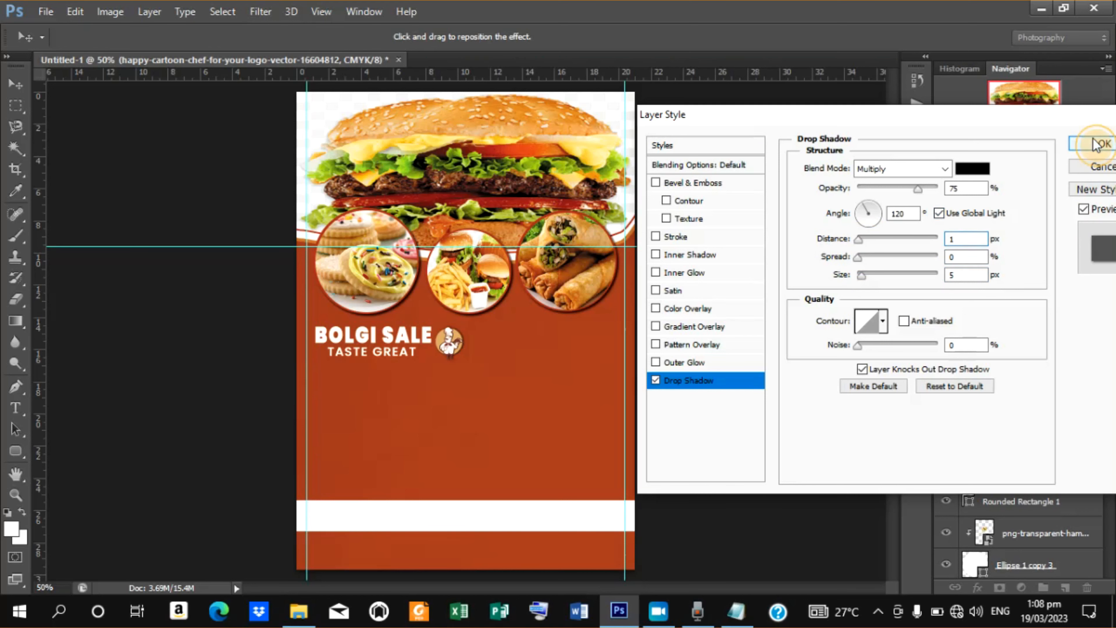
# Zoom in and out to examine the chef logo next to the Bolgi Sale title.
pyautogui.hotkey('ctrl', '+')
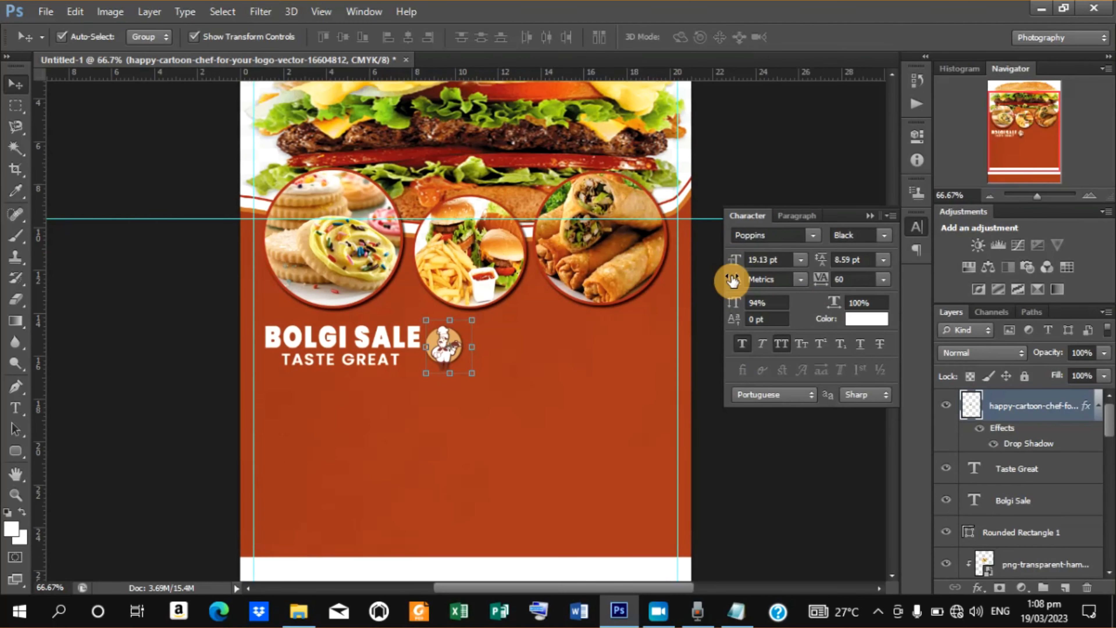
pyautogui.hotkey('ctrl', '+')
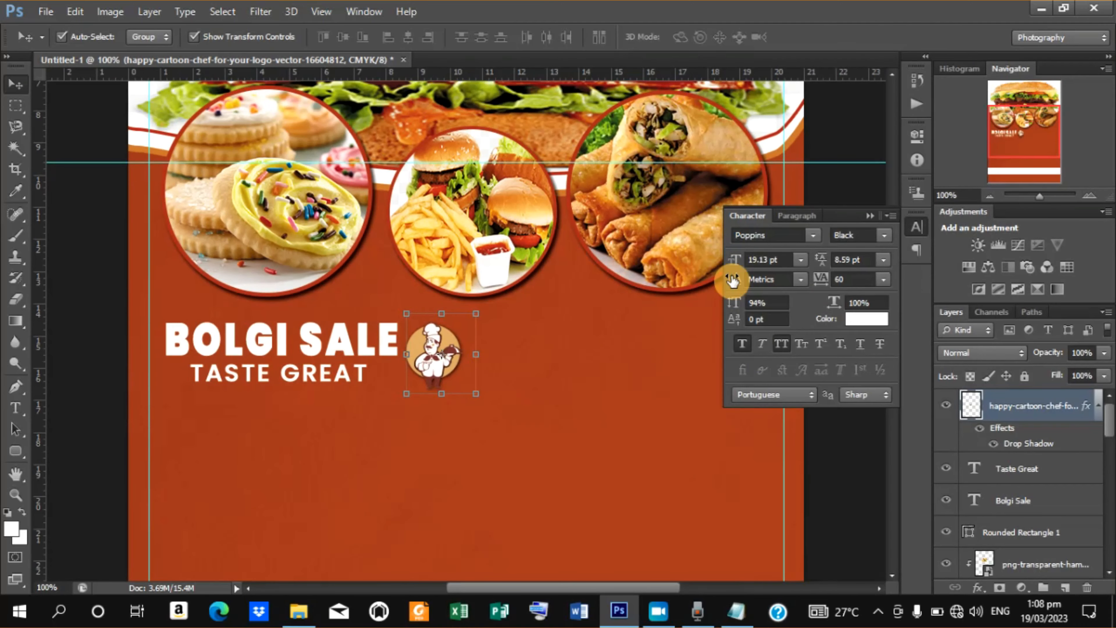
pyautogui.hotkey('ctrl', '-')
pyautogui.hotkey('ctrl', '-')
pyautogui.hotkey('ctrl', '-')
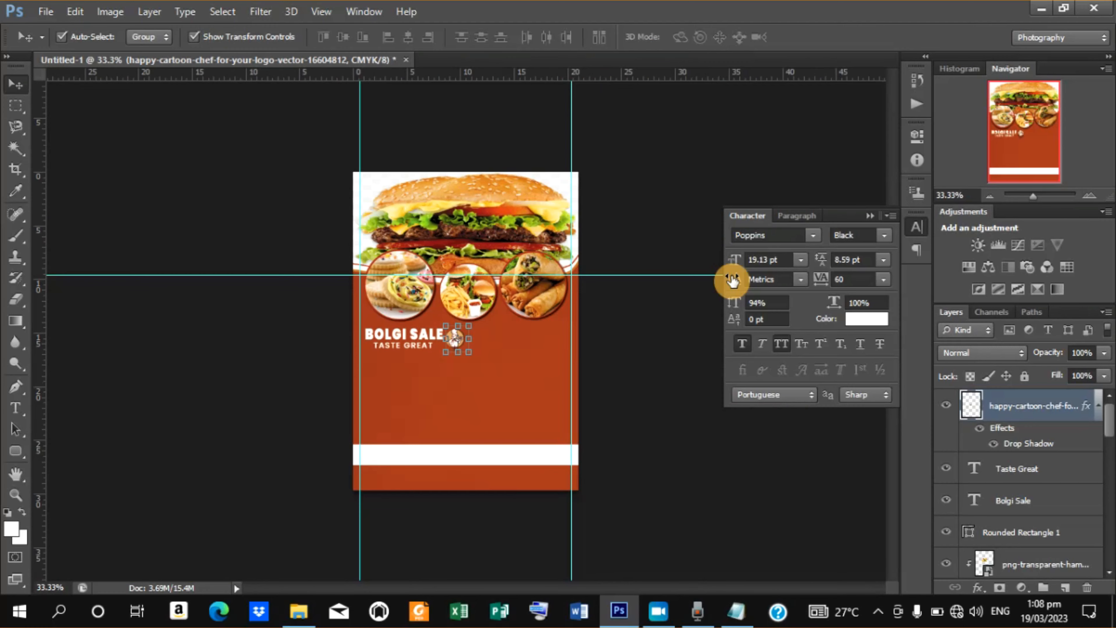
pyautogui.hotkey('ctrl', '+')
pyautogui.hotkey('ctrl', '+')
pyautogui.hotkey('ctrl', '+')
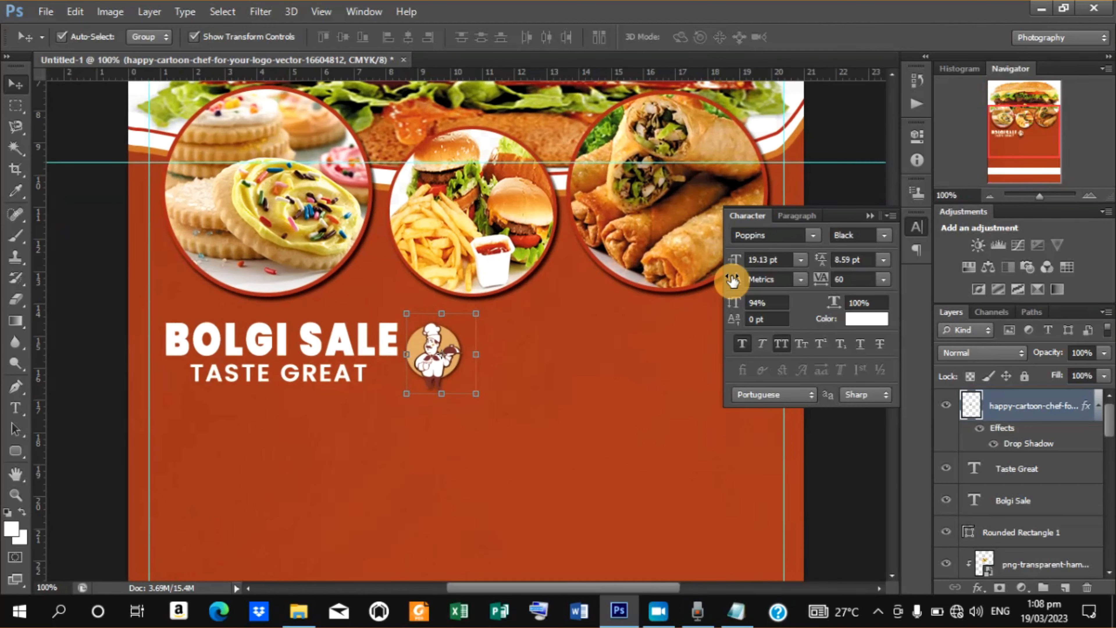
pyautogui.hotkey('ctrl', '-')
pyautogui.hotkey('ctrl', '-')
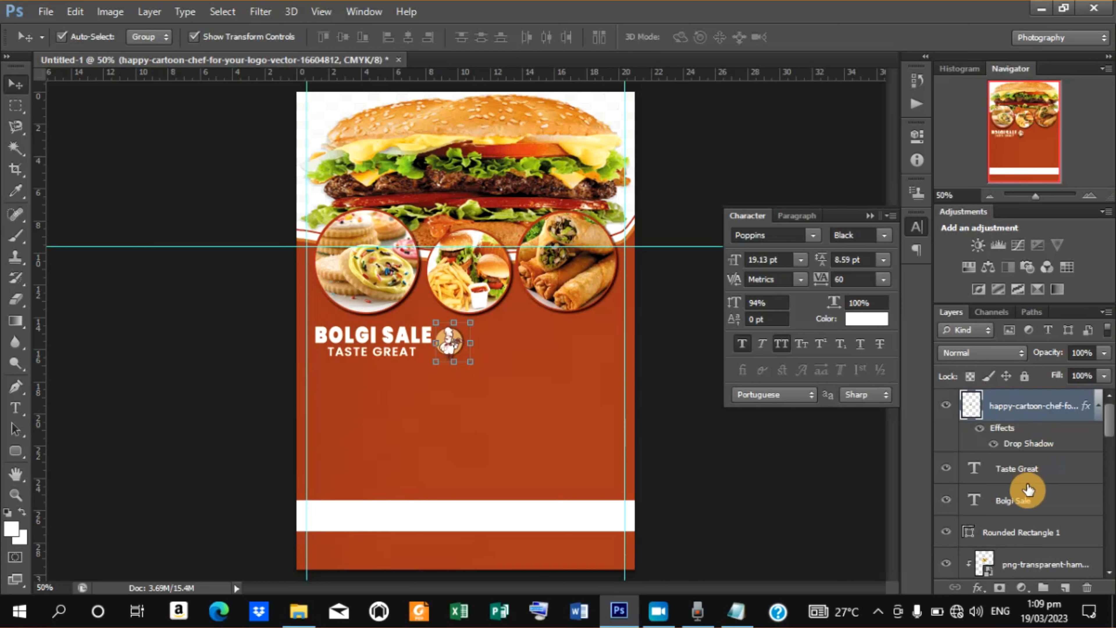
# Select the Bolgi Sale and Taste Great text layers together and nudge them down slightly.
pyautogui.keyDown('shift'); pyautogui.click(1021, 505); pyautogui.keyUp('shift')
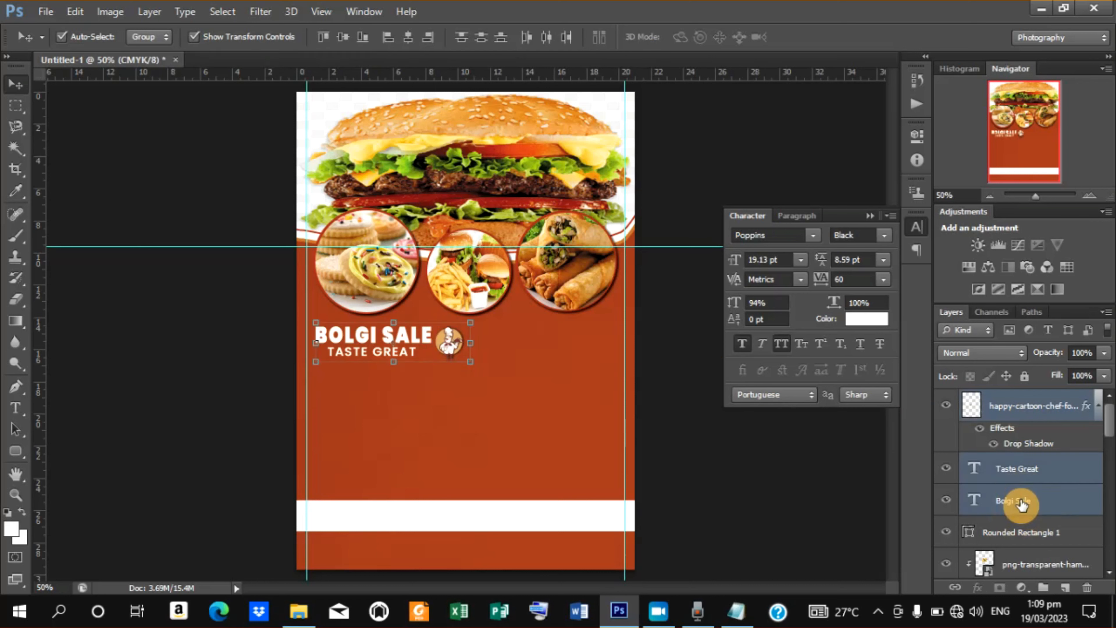
pyautogui.press('Down')
pyautogui.press('Down')
pyautogui.press('Down')
pyautogui.press('Down')
pyautogui.press('Down')
pyautogui.press('Down')
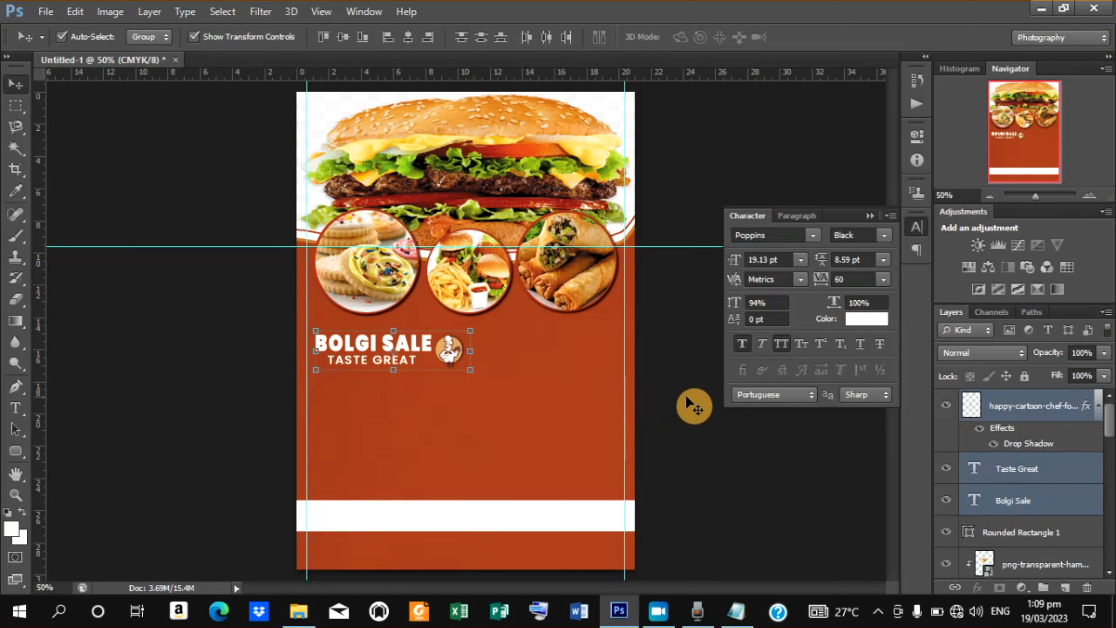
pyautogui.click(694, 405)
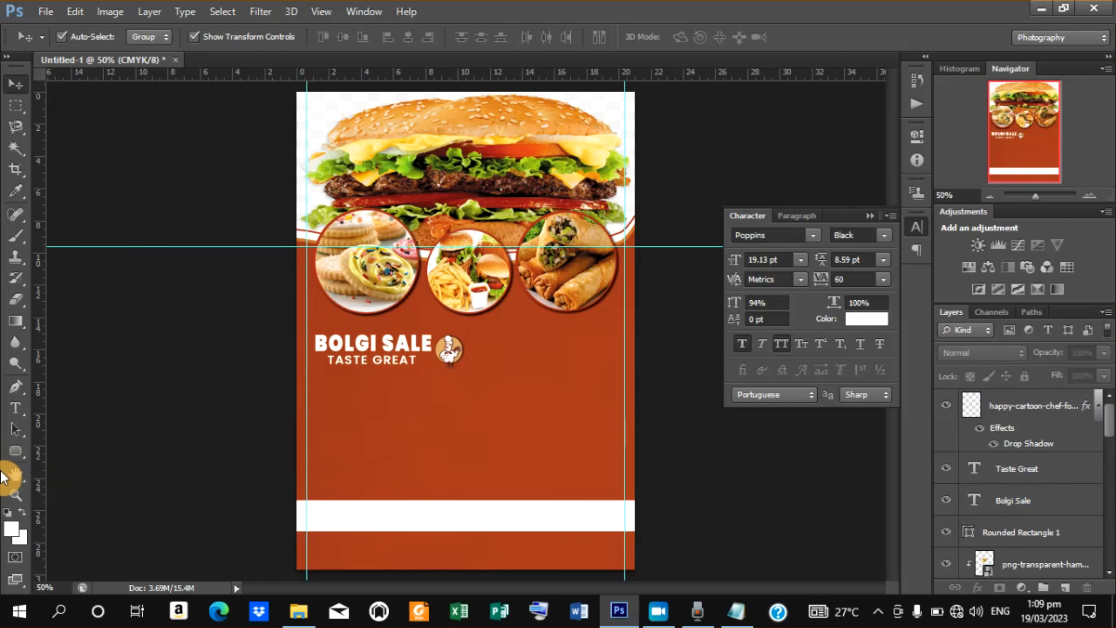
# Add a SERVICES text label below the title and set its font style to Poppins Medium.
pyautogui.click(16, 455)
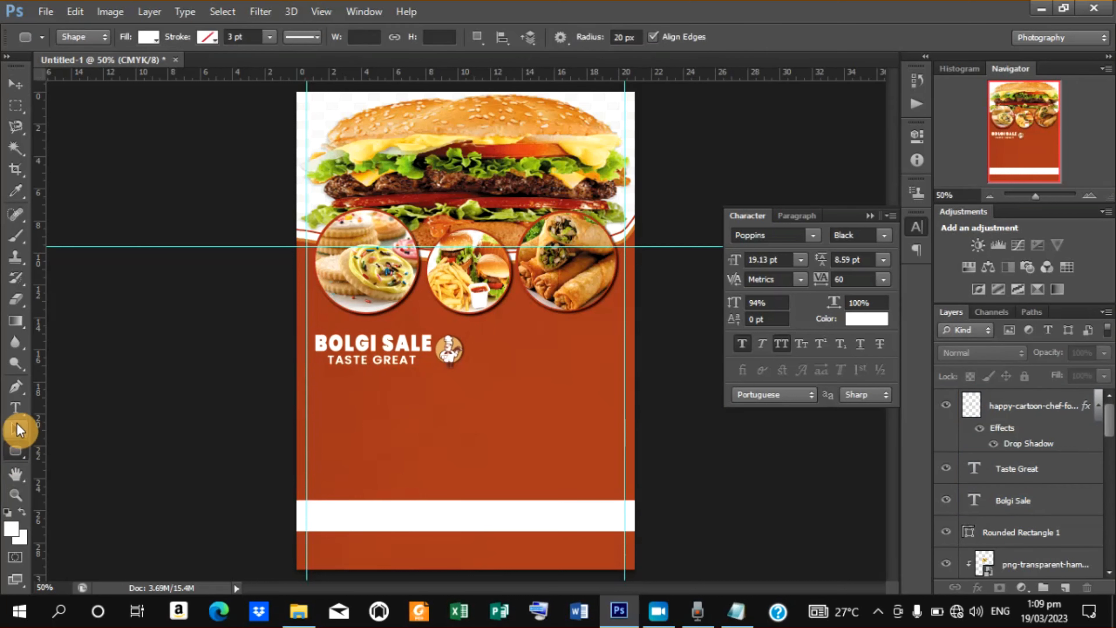
pyautogui.click(16, 408)
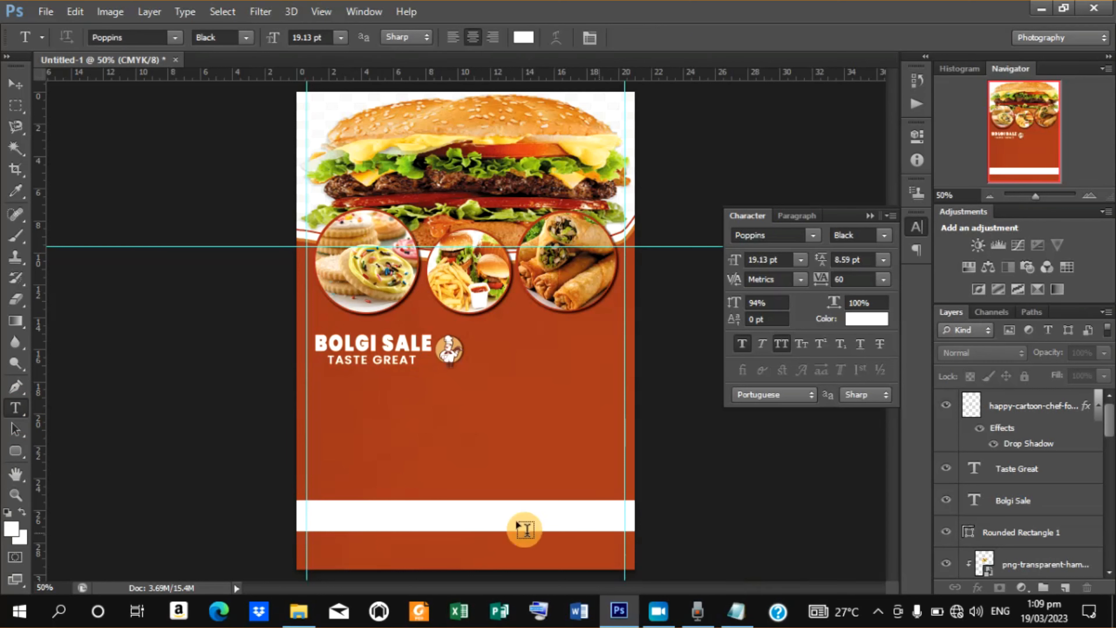
pyautogui.click(325, 407)
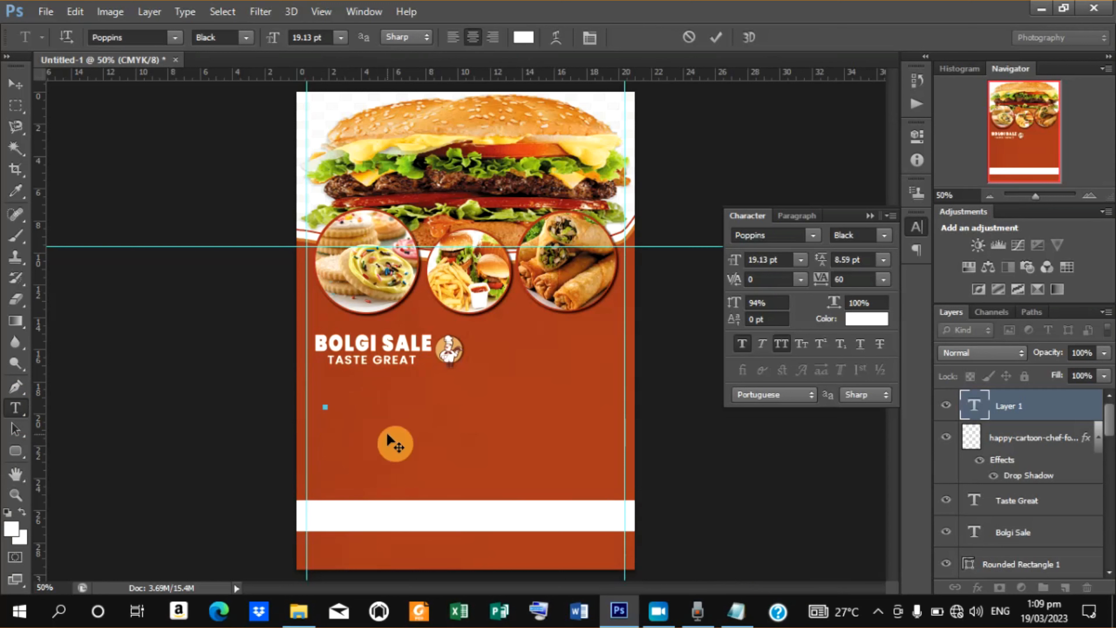
pyautogui.write('SERVICES')
pyautogui.click(716, 37)
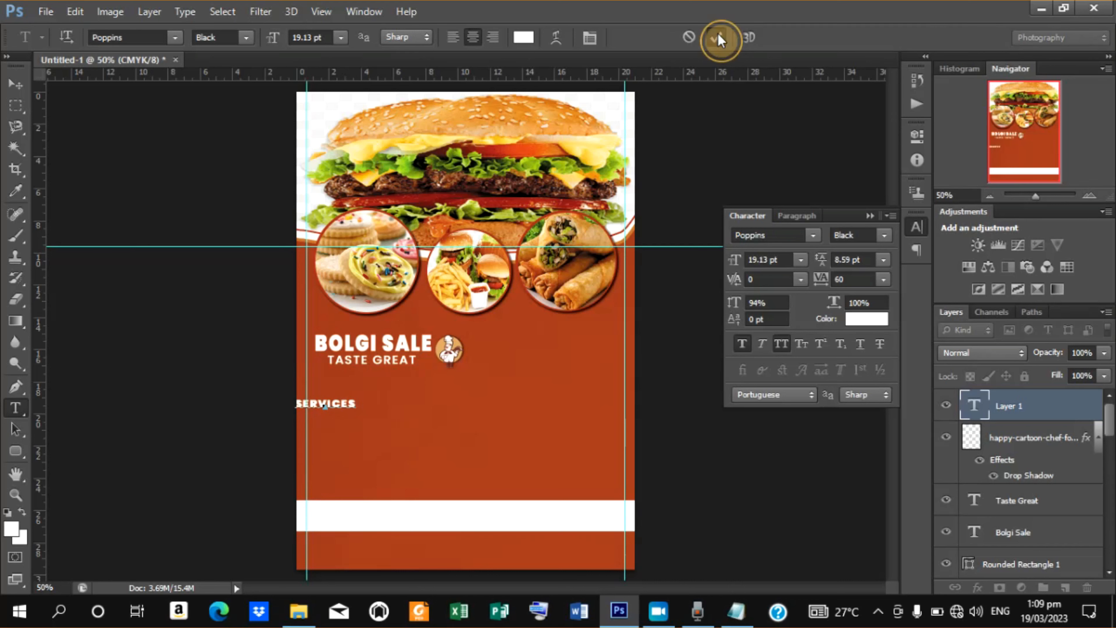
pyautogui.click(888, 238)
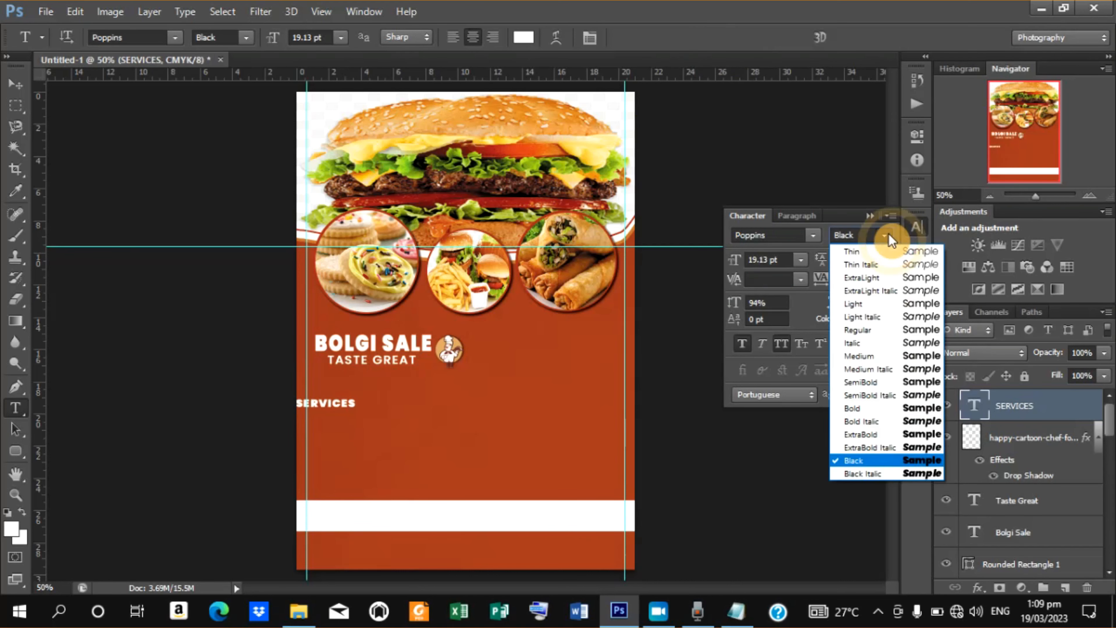
pyautogui.click(869, 356)
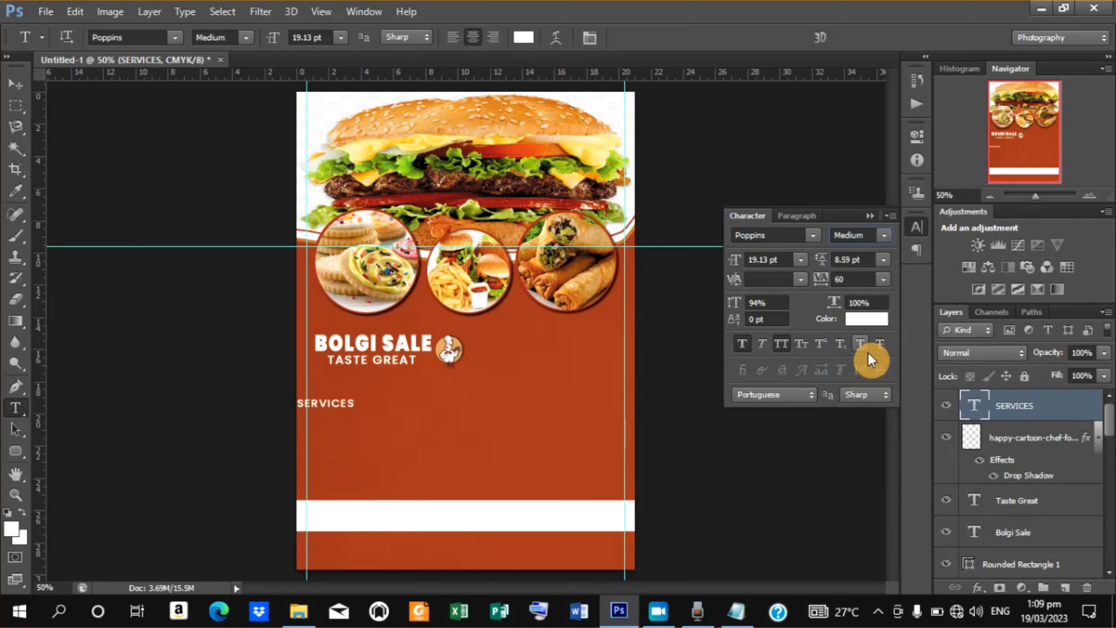
# Move the SERVICES text to the poster's centre, stretch it slightly wider, and nudge it down.
pyautogui.click(15, 84)
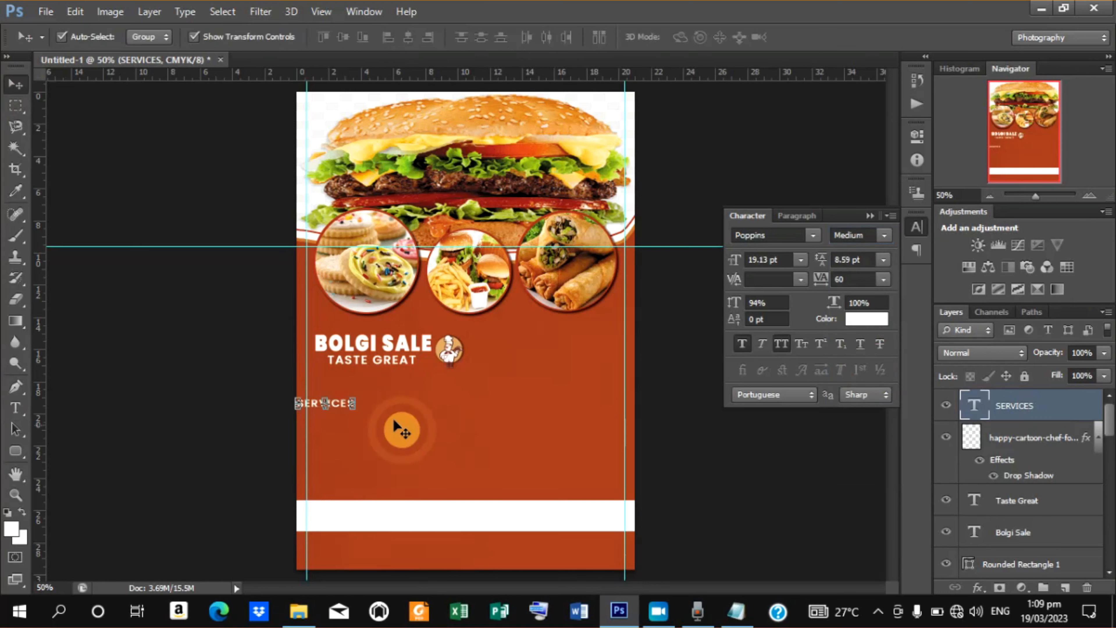
pyautogui.moveTo(343, 401); pyautogui.dragTo(470, 395)
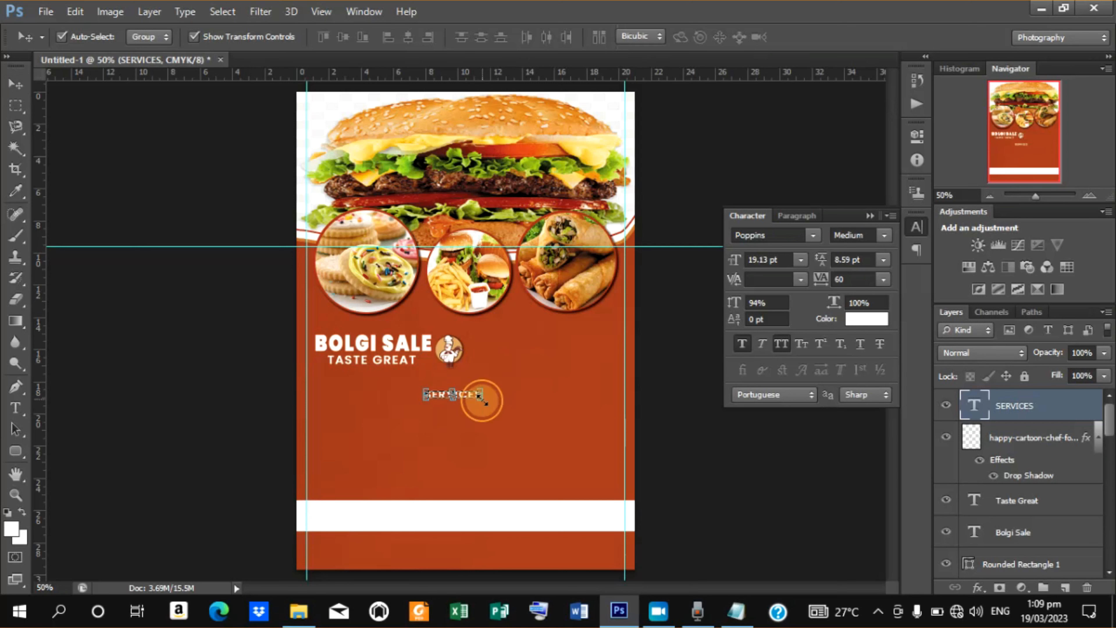
pyautogui.moveTo(481, 398); pyautogui.dragTo(488, 403)
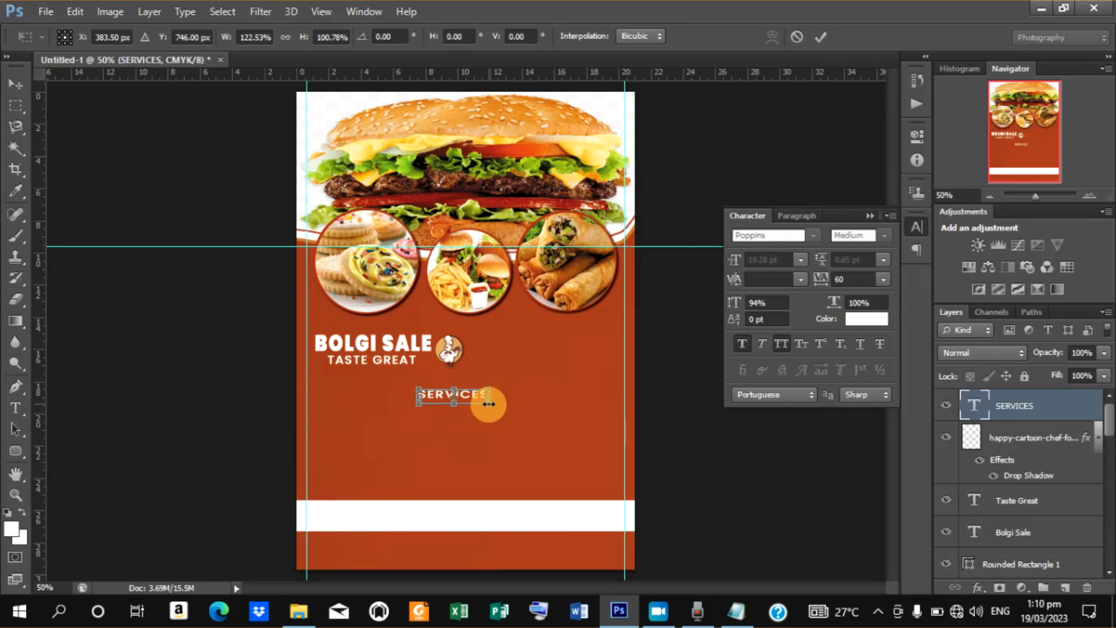
pyautogui.click(824, 38)
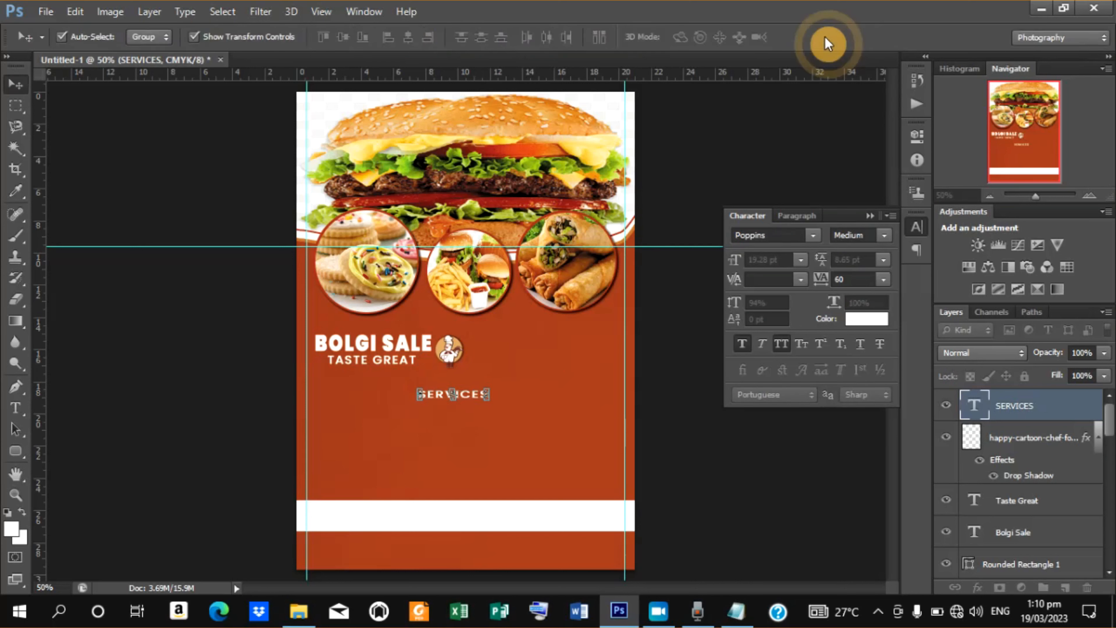
pyautogui.press('Down')
pyautogui.press('Down')
pyautogui.press('Down')
pyautogui.press('Down')
pyautogui.press('Down')
pyautogui.press('Down')
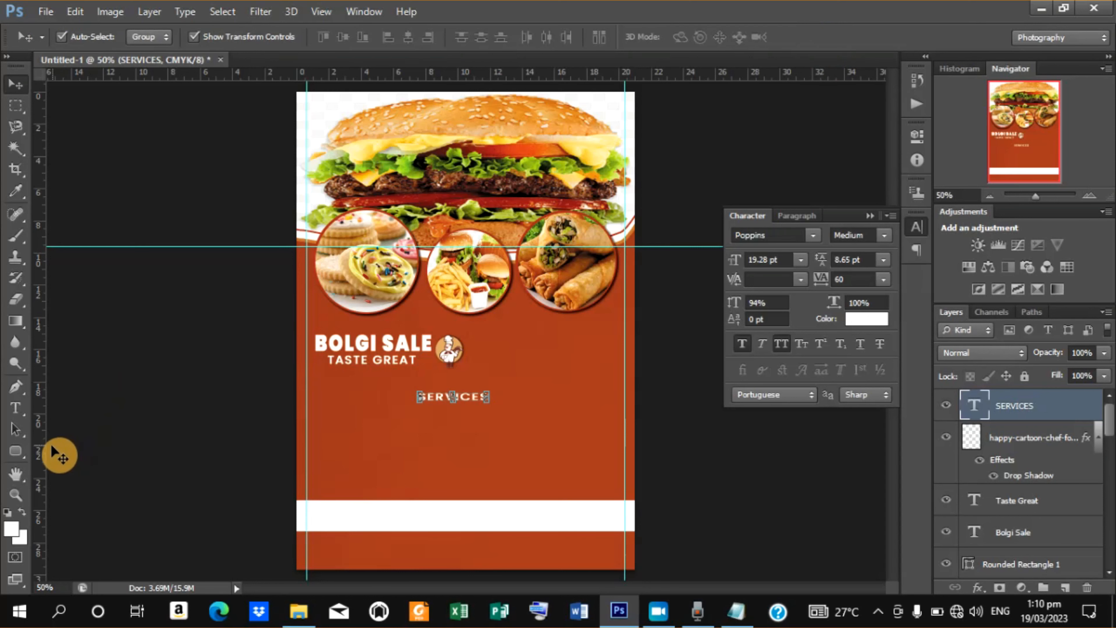
# Draw a horizontal line about 126 px long just right of the SERVICES text with the Line tool.
pyautogui.moveTo(24, 452); pyautogui.dragTo(88, 483)
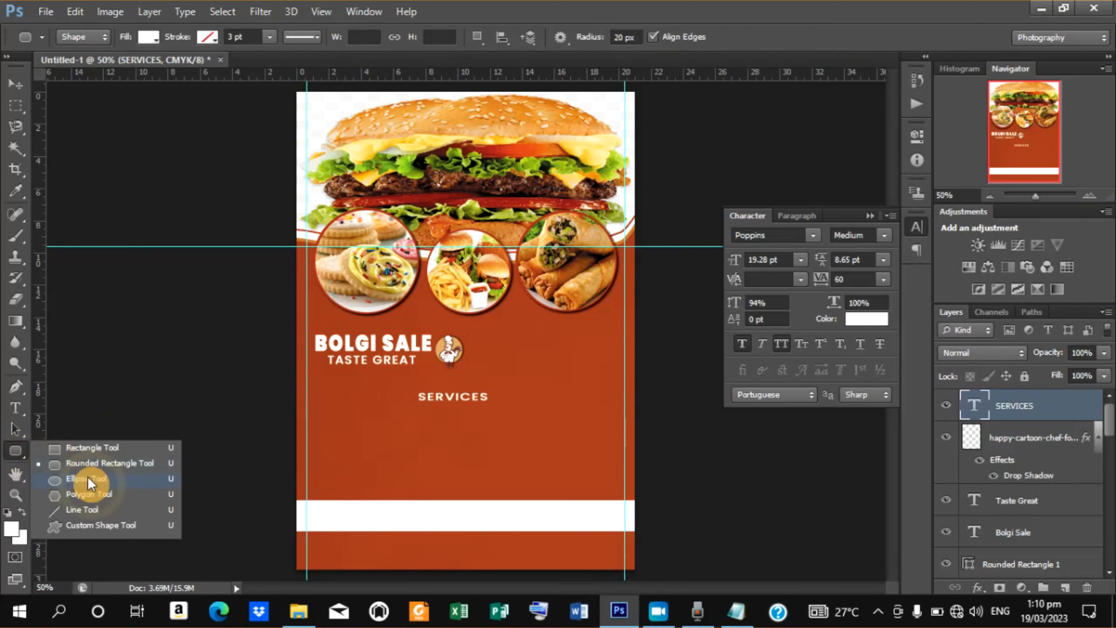
pyautogui.click(91, 508)
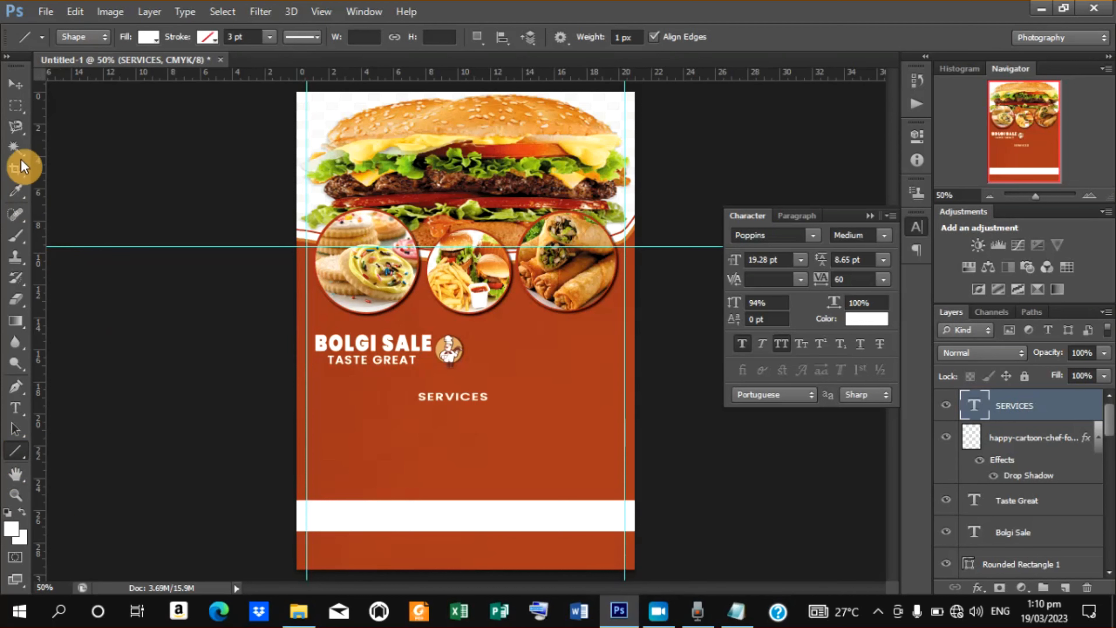
pyautogui.click(16, 83)
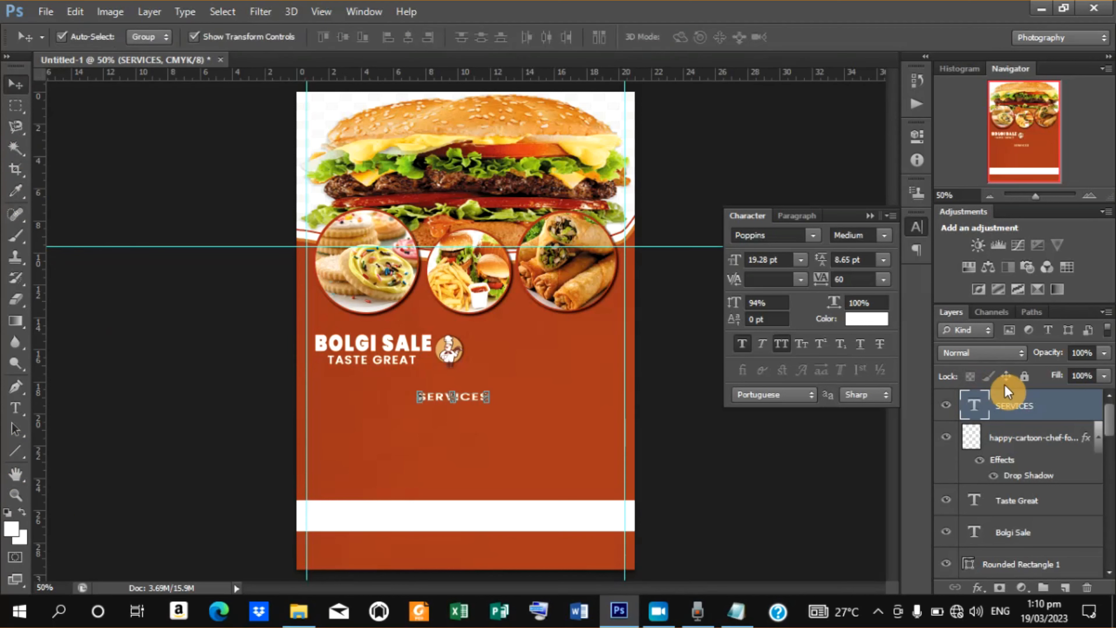
pyautogui.click(828, 446)
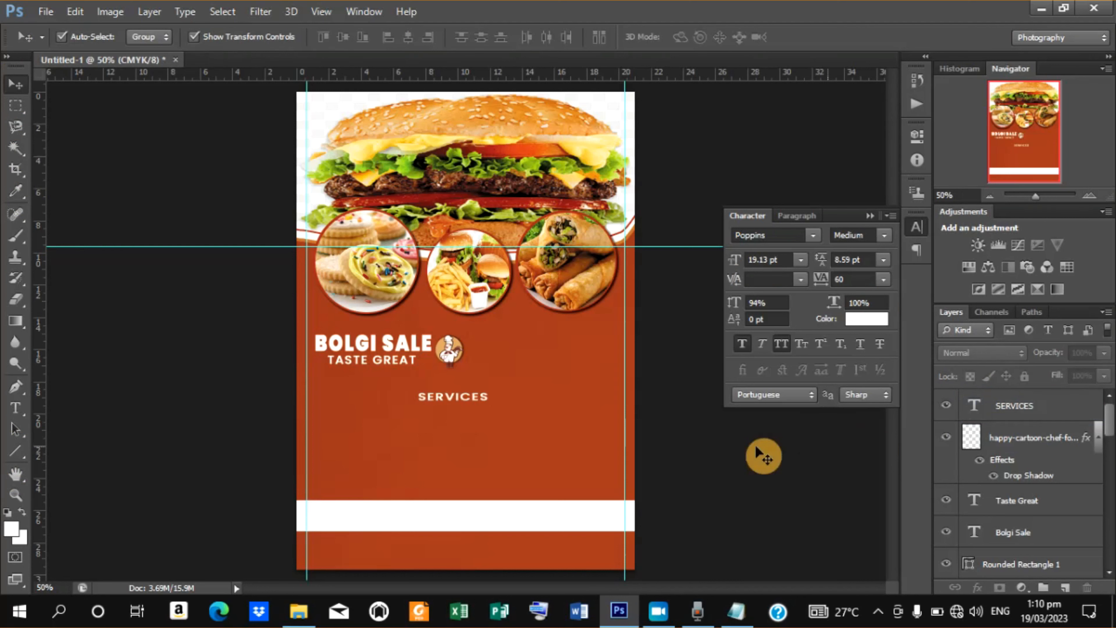
pyautogui.click(15, 452)
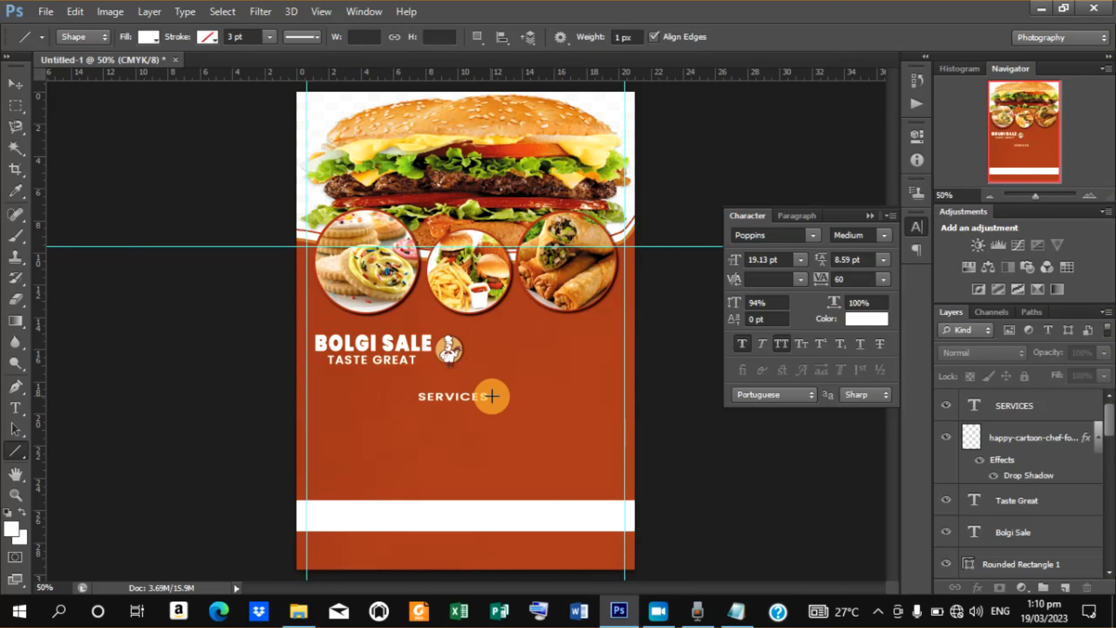
pyautogui.moveTo(492, 396); pyautogui.dragTo(544, 397)
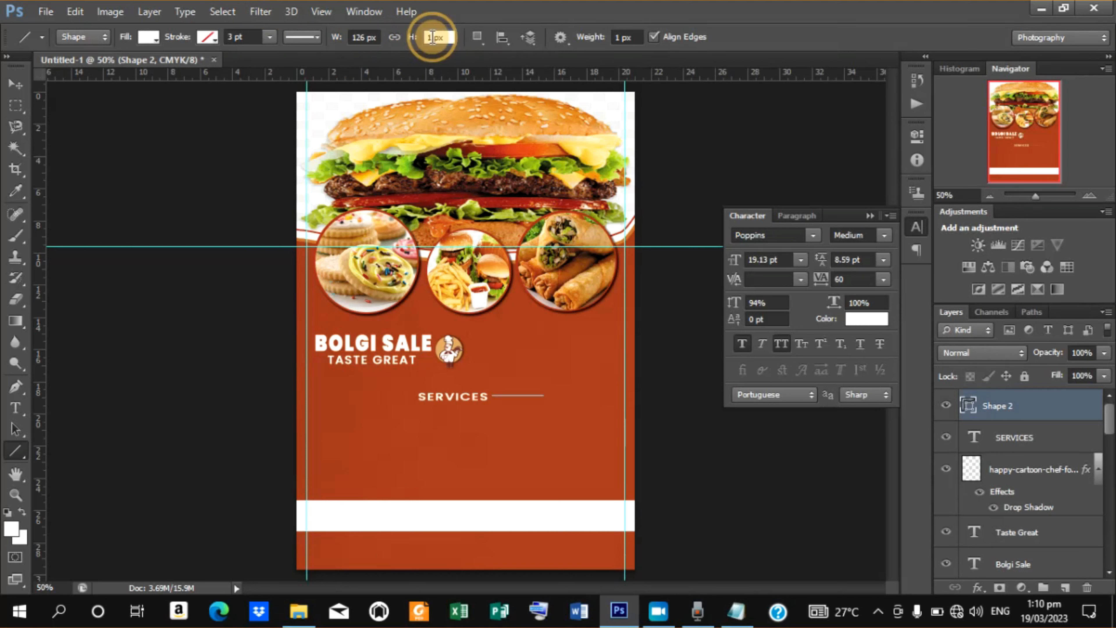
# Set the SERVICES line's height to 3 px.
pyautogui.doubleClick(423, 37)
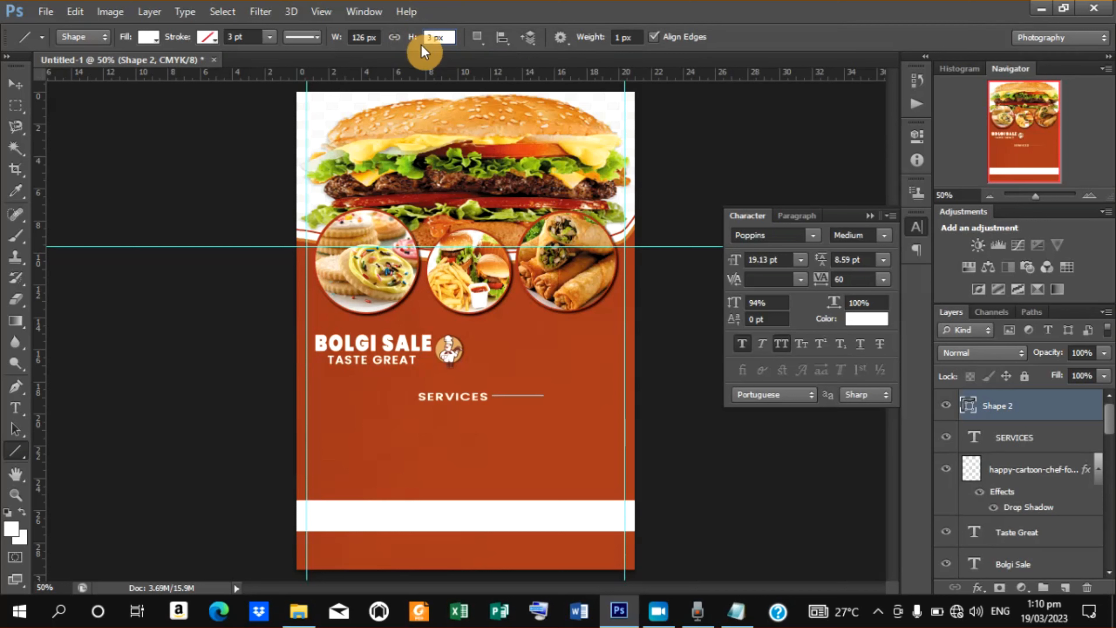
pyautogui.click(19, 94)
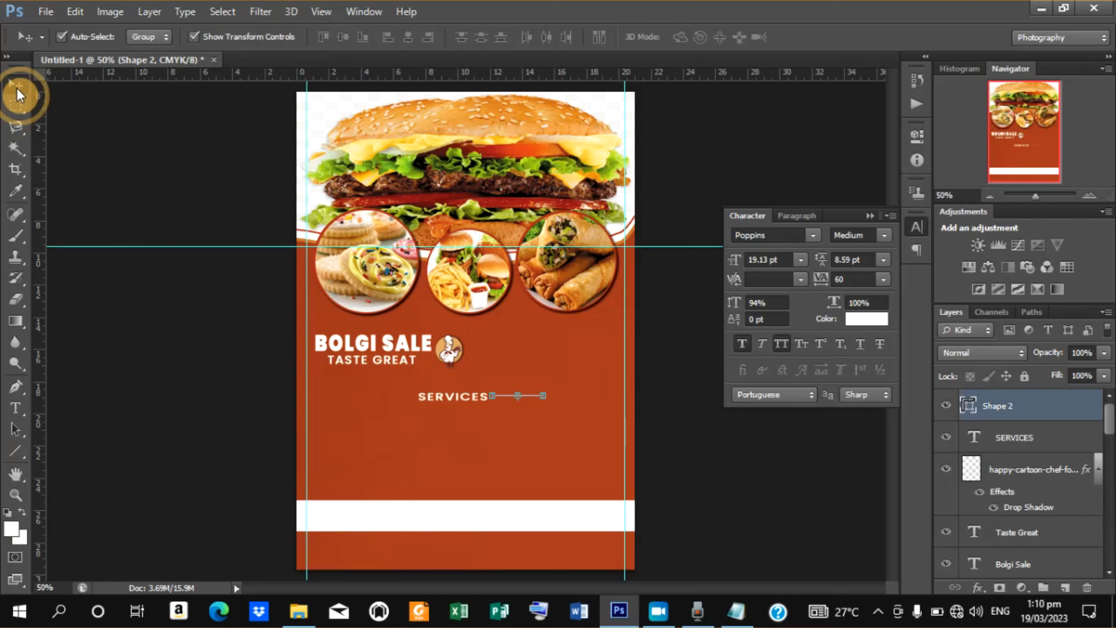
pyautogui.click(15, 456)
pyautogui.click(406, 38)
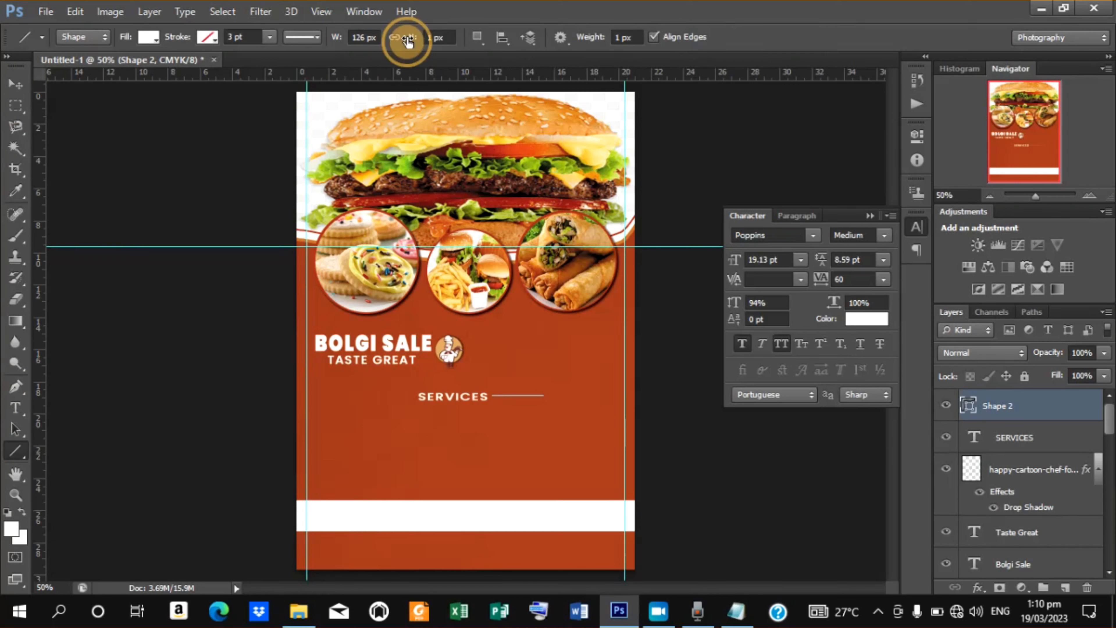
pyautogui.moveTo(407, 41); pyautogui.dragTo(410, 40)
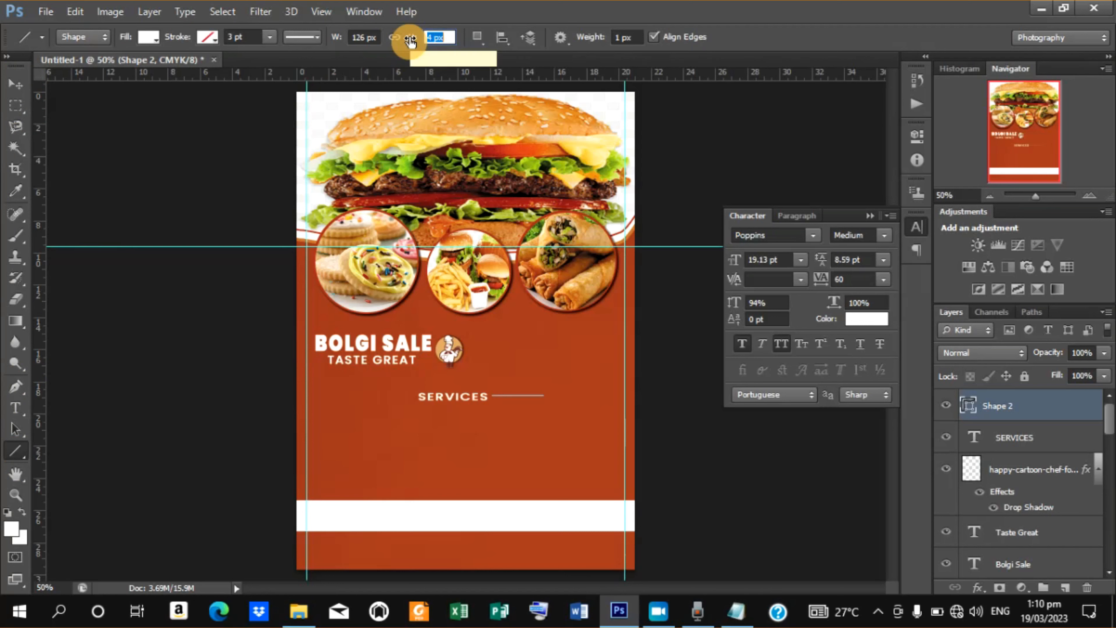
pyautogui.moveTo(409, 41); pyautogui.dragTo(409, 41)
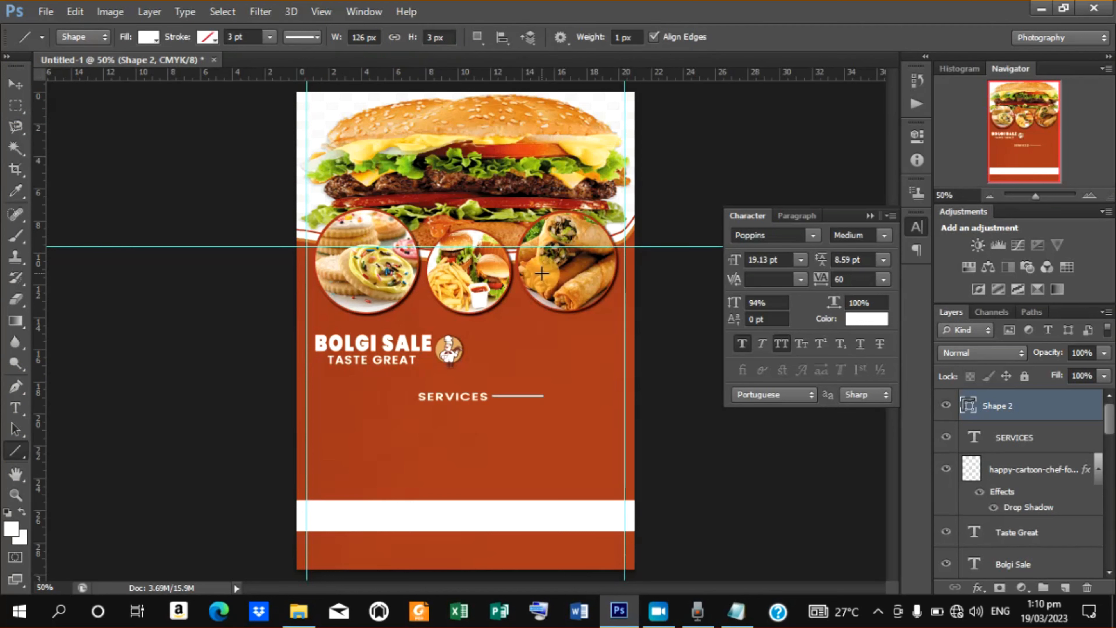
# Nudge the line down to align with the SERVICES text.
pyautogui.click(12, 87)
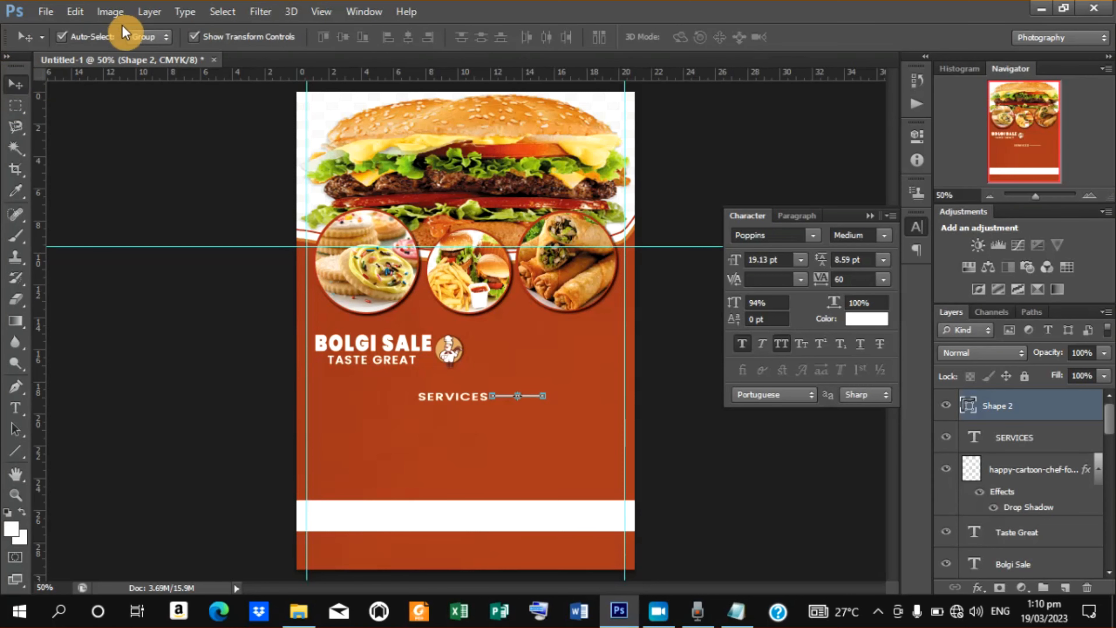
pyautogui.click(194, 38)
pyautogui.hotkey('ctrl', '+')
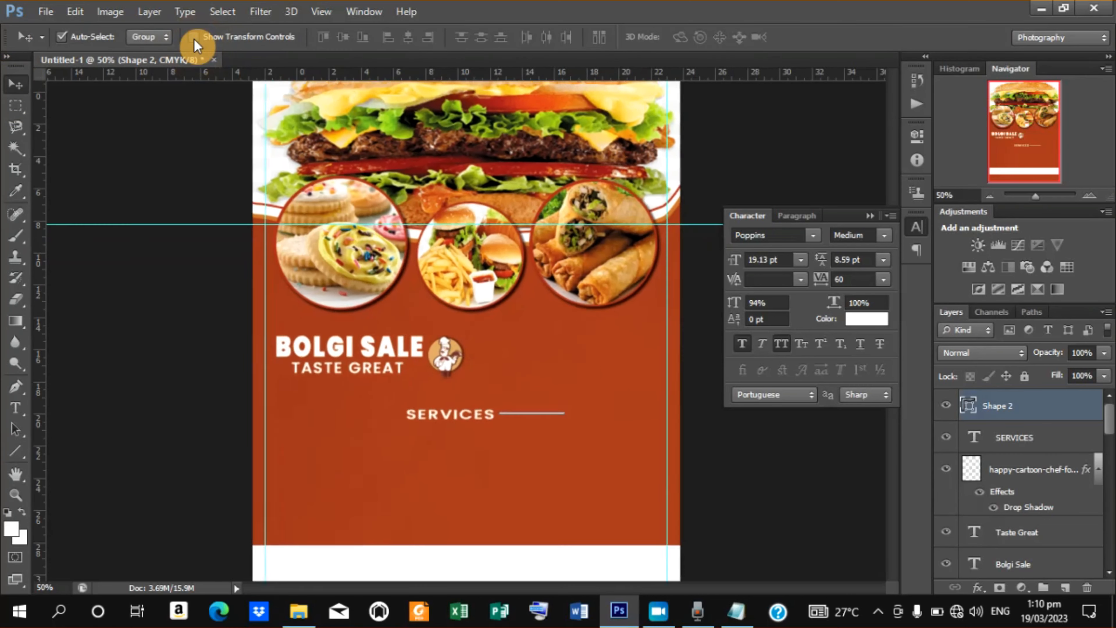
pyautogui.hotkey('ctrl', '+')
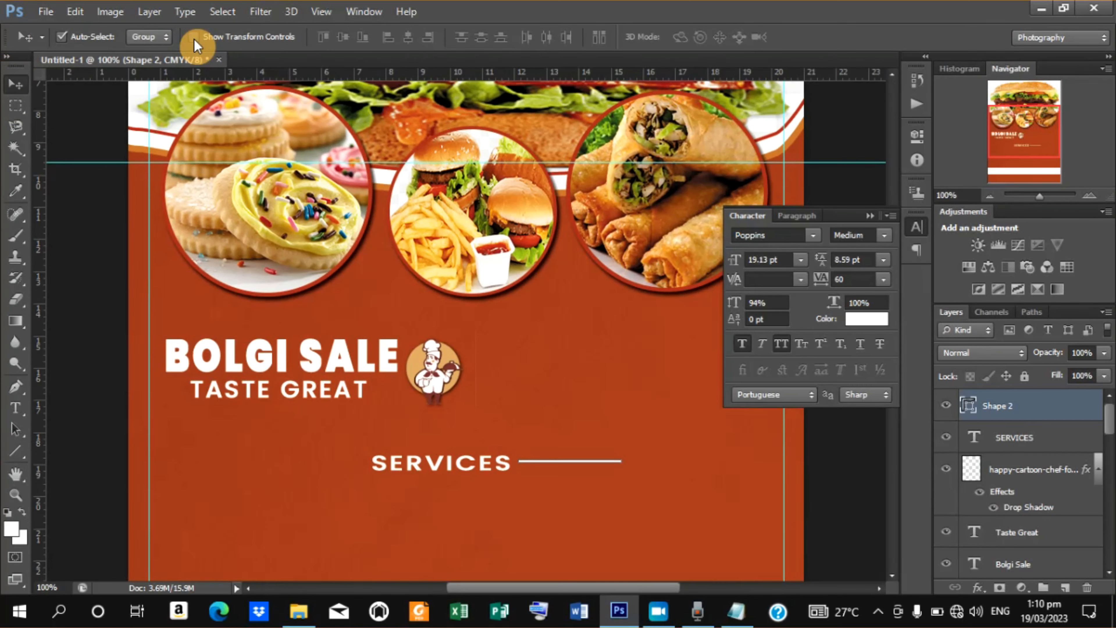
pyautogui.press('Down')
pyautogui.press('Down')
pyautogui.press('Down')
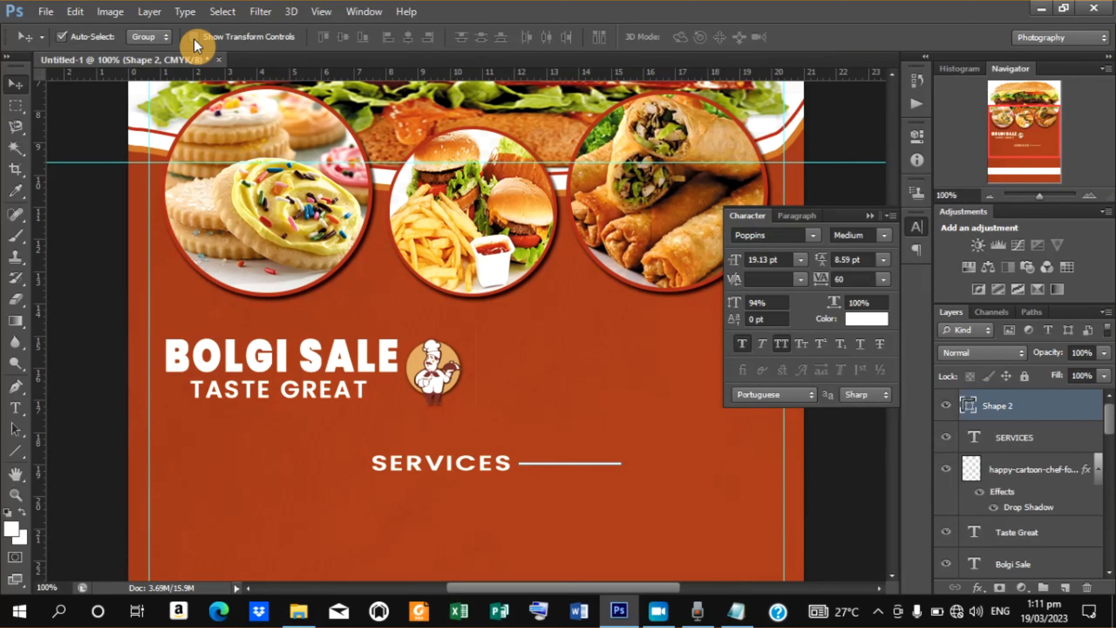
pyautogui.press('Down')
pyautogui.press('Down')
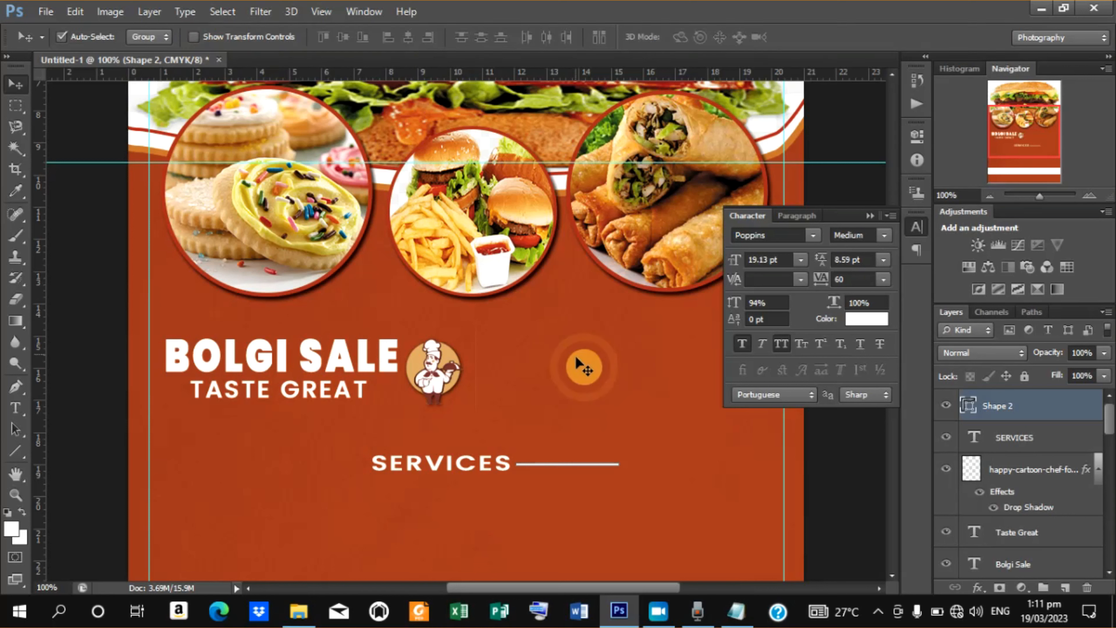
# Shorten the line from its right end to about 63% of its width and apply the transformation.
pyautogui.click(194, 38)
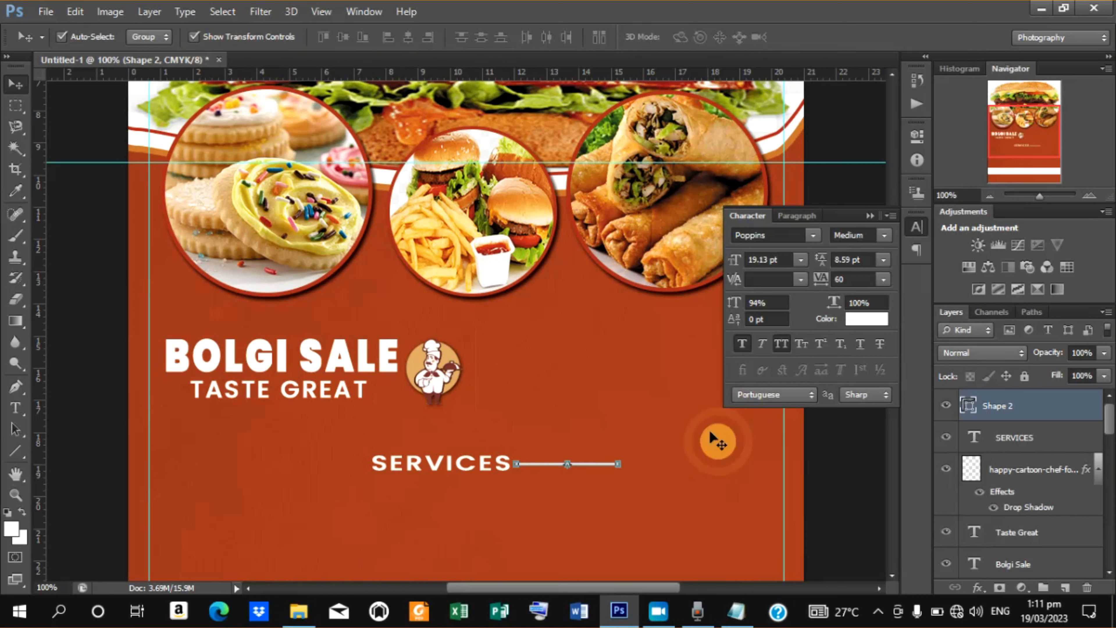
pyautogui.click(620, 463)
pyautogui.moveTo(620, 463); pyautogui.dragTo(580, 465)
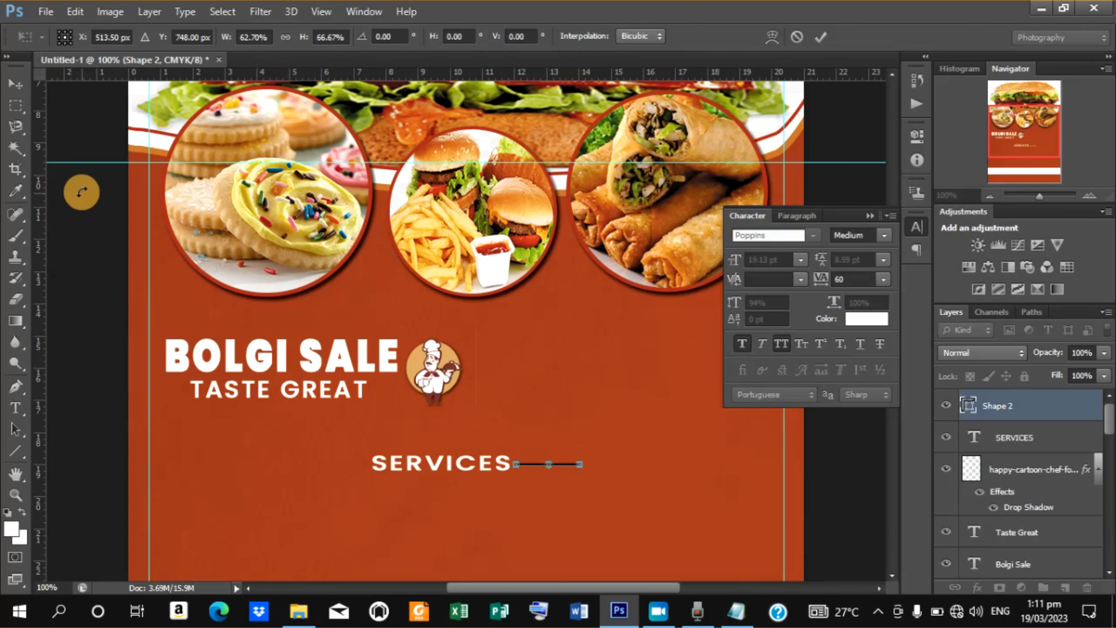
pyautogui.click(19, 91)
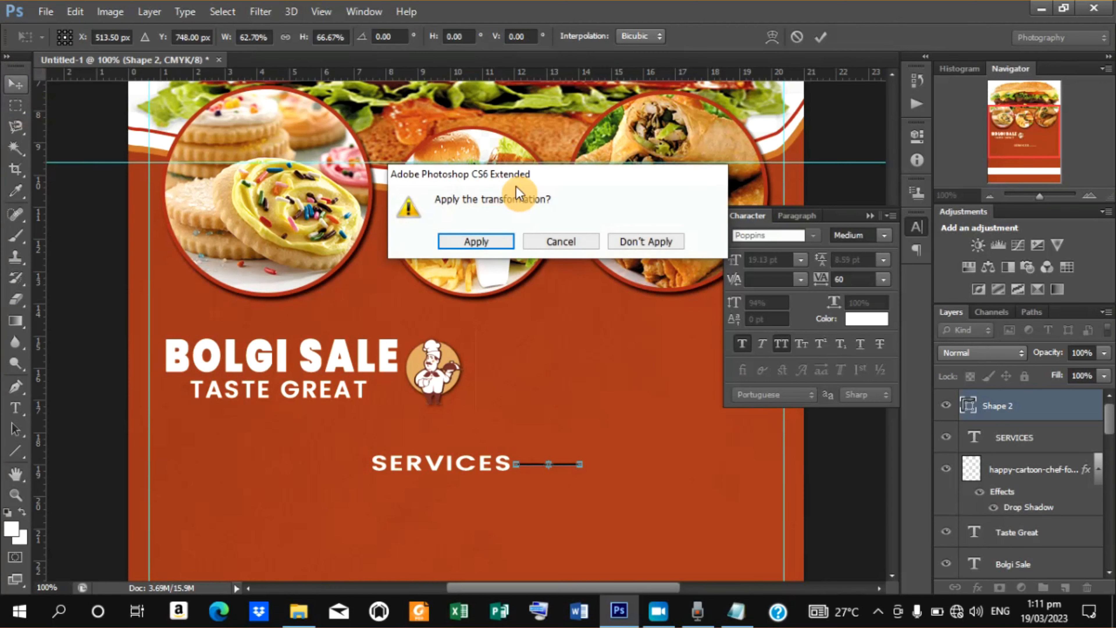
pyautogui.click(479, 238)
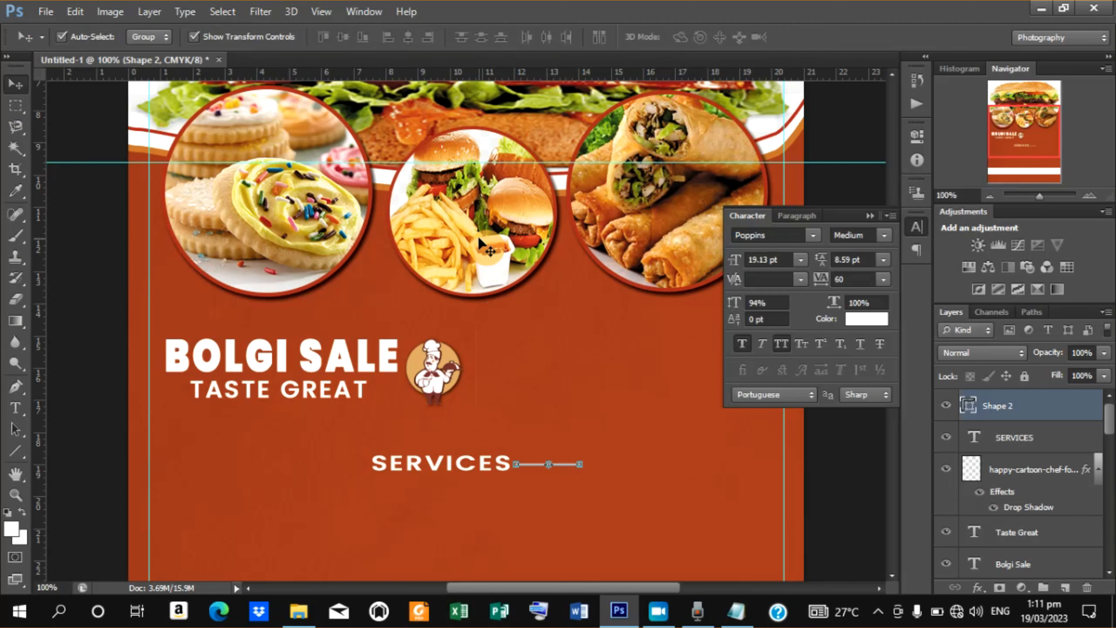
# Duplicate the line and move the copy to the left side of the SERVICES text.
pyautogui.hotkey('ctrl', 'j')
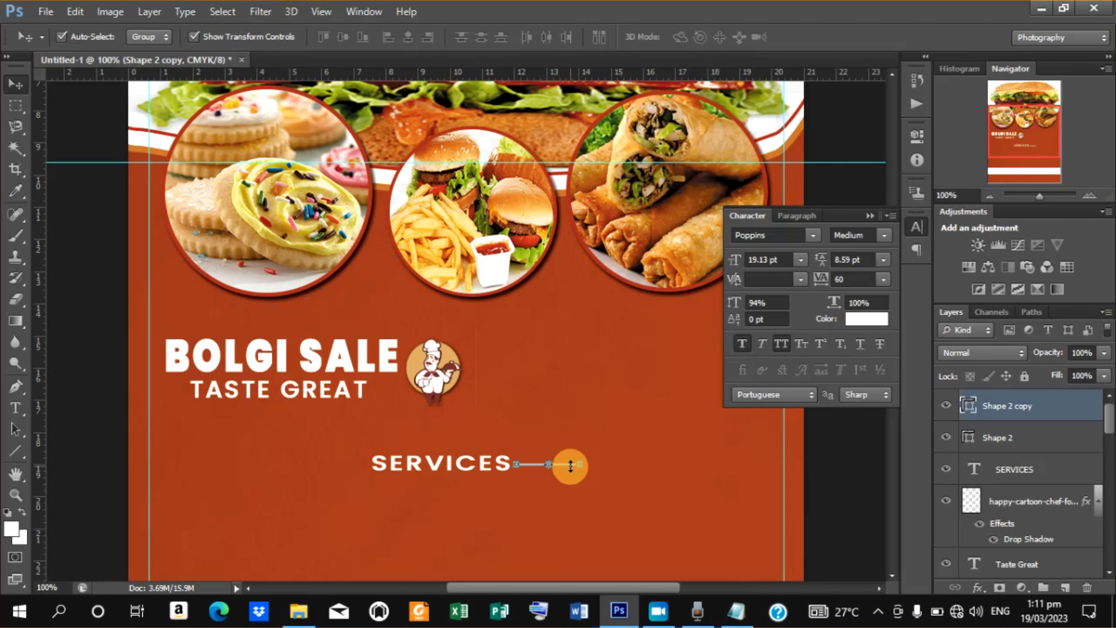
pyautogui.press('Left')
pyautogui.press('Left')
pyautogui.press('Left')
pyautogui.press('Left')
pyautogui.press('Left')
pyautogui.press('Left')
pyautogui.press('Left')
pyautogui.press('Left')
pyautogui.press('Left')
pyautogui.press('Left')
pyautogui.press('Left')
pyautogui.press('Left')
pyautogui.press('Left')
pyautogui.press('Left')
pyautogui.press('Left')
pyautogui.press('Left')
pyautogui.press('Left')
pyautogui.press('Left')
pyautogui.press('Left')
pyautogui.press('Left')
pyautogui.press('Left')
pyautogui.press('Left')
pyautogui.press('Left')
pyautogui.press('Left')
pyautogui.press('Left')
pyautogui.press('Left')
pyautogui.press('Left')
pyautogui.press('Left')
pyautogui.press('Left')
pyautogui.press('Left')
pyautogui.press('Left')
pyautogui.press('Left')
pyautogui.press('Left')
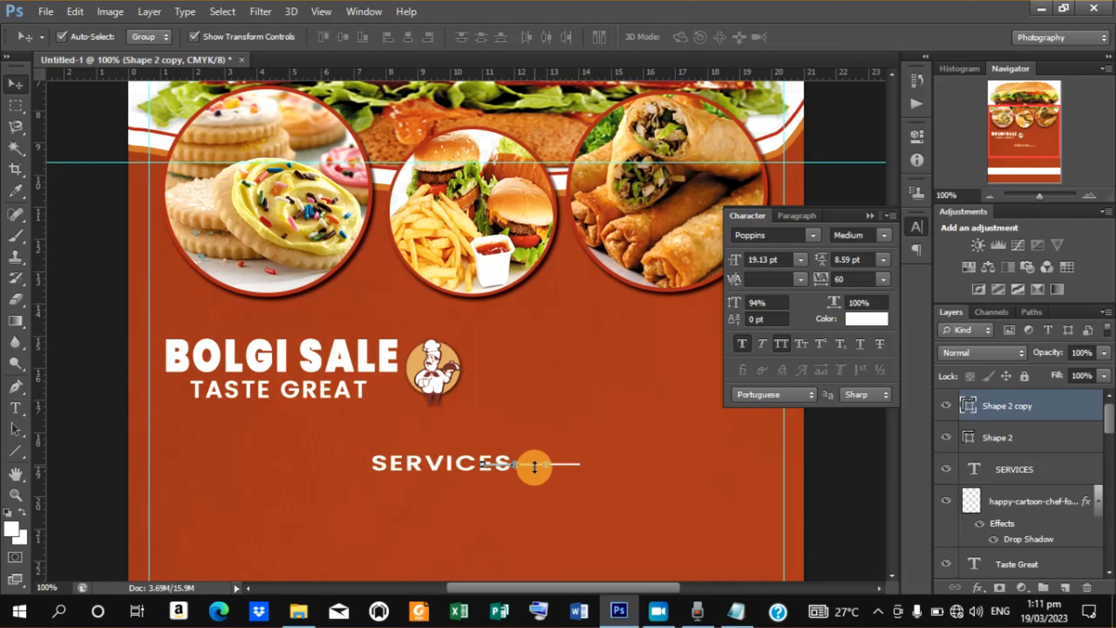
pyautogui.moveTo(534, 467); pyautogui.dragTo(351, 464)
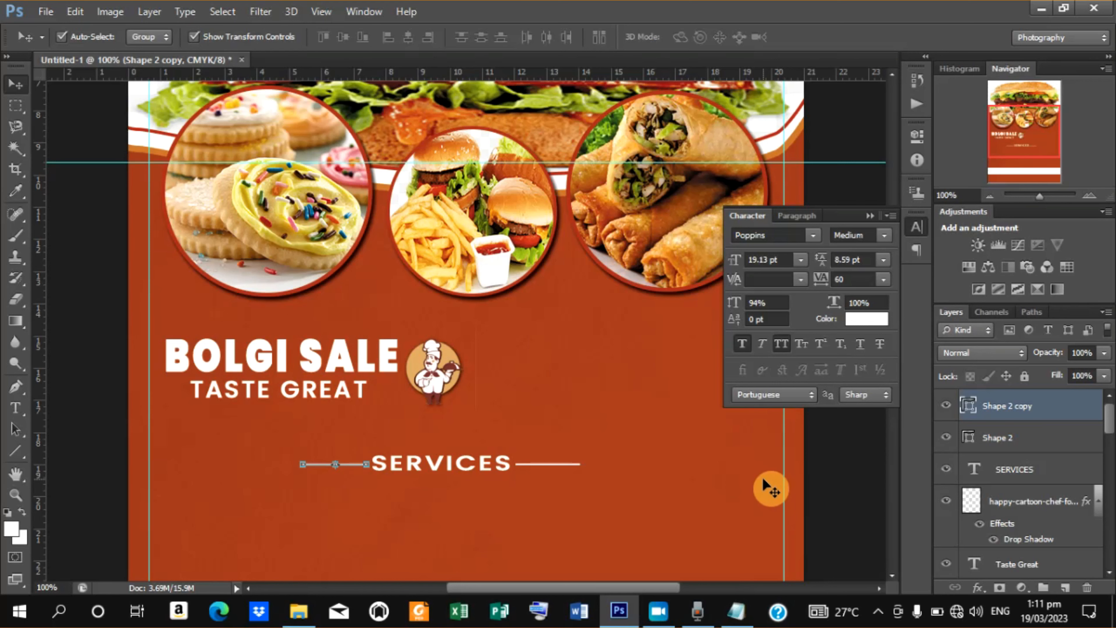
pyautogui.hotkey('ctrl', '-')
pyautogui.hotkey('ctrl', '-')
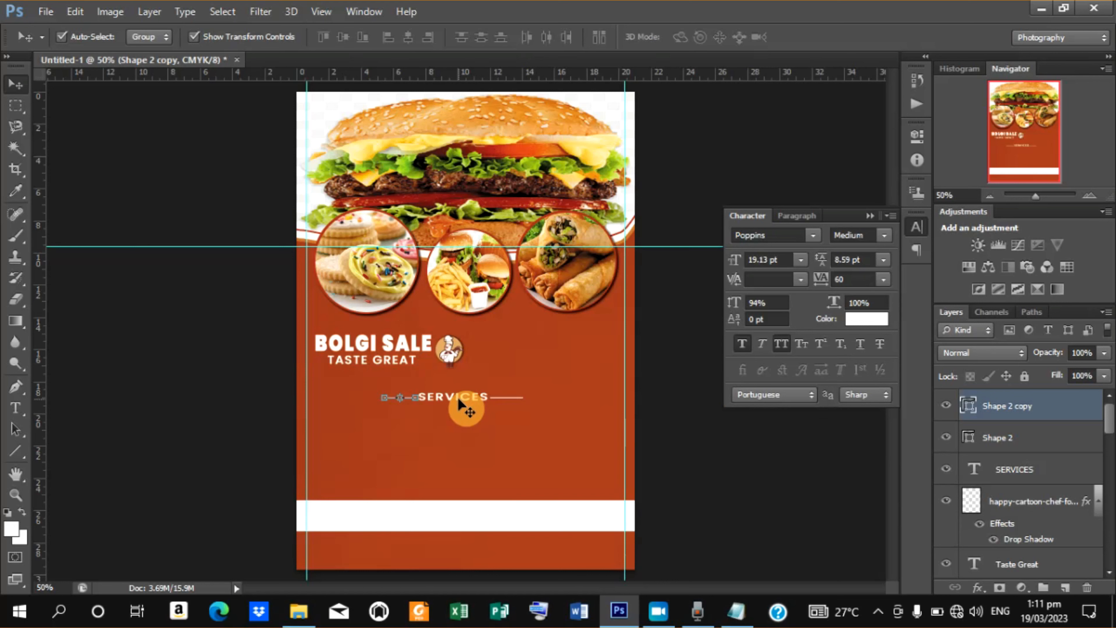
# Add a COOKIES text label below the SERVICES heading.
pyautogui.click(16, 408)
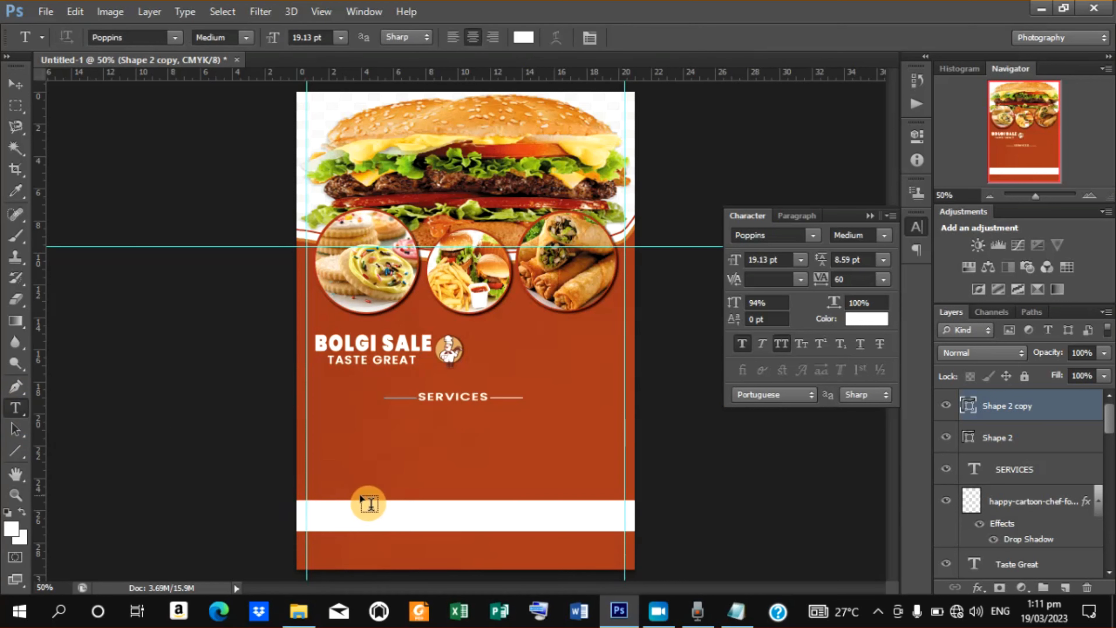
pyautogui.click(327, 438)
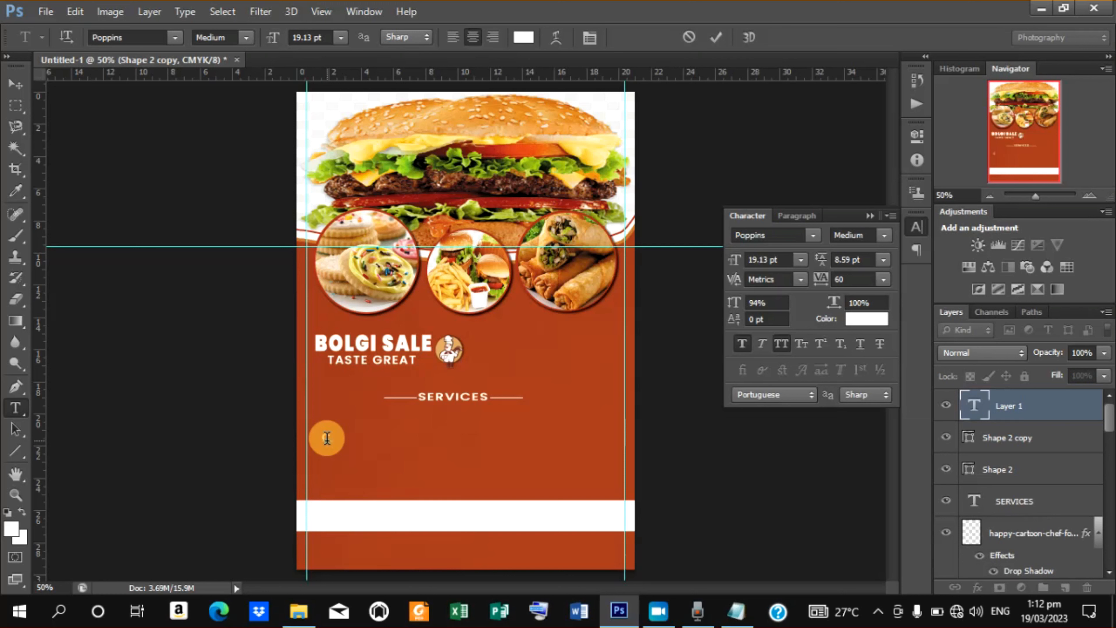
pyautogui.write('COOKIES')
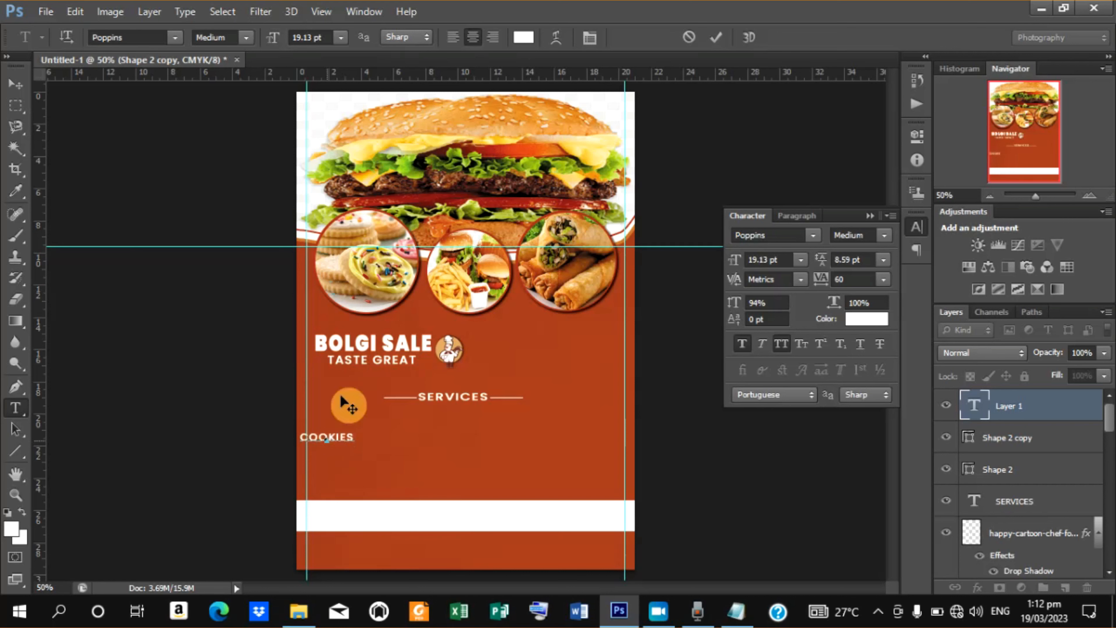
pyautogui.click(717, 37)
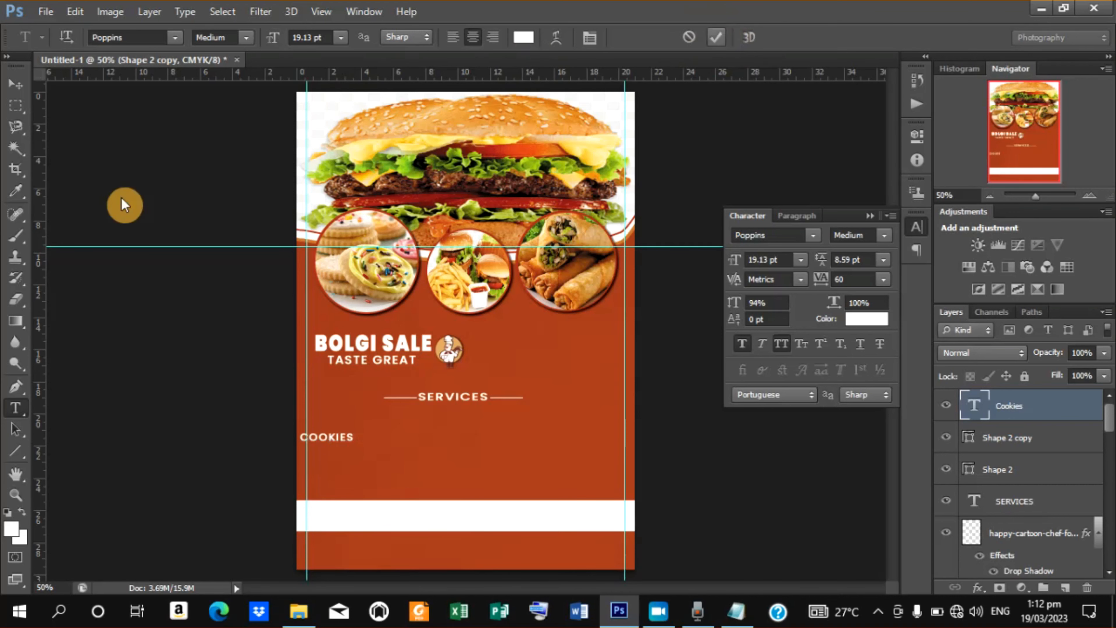
# Move the Cookies text under the SERVICES heading and turn off All Caps for it.
pyautogui.click(16, 83)
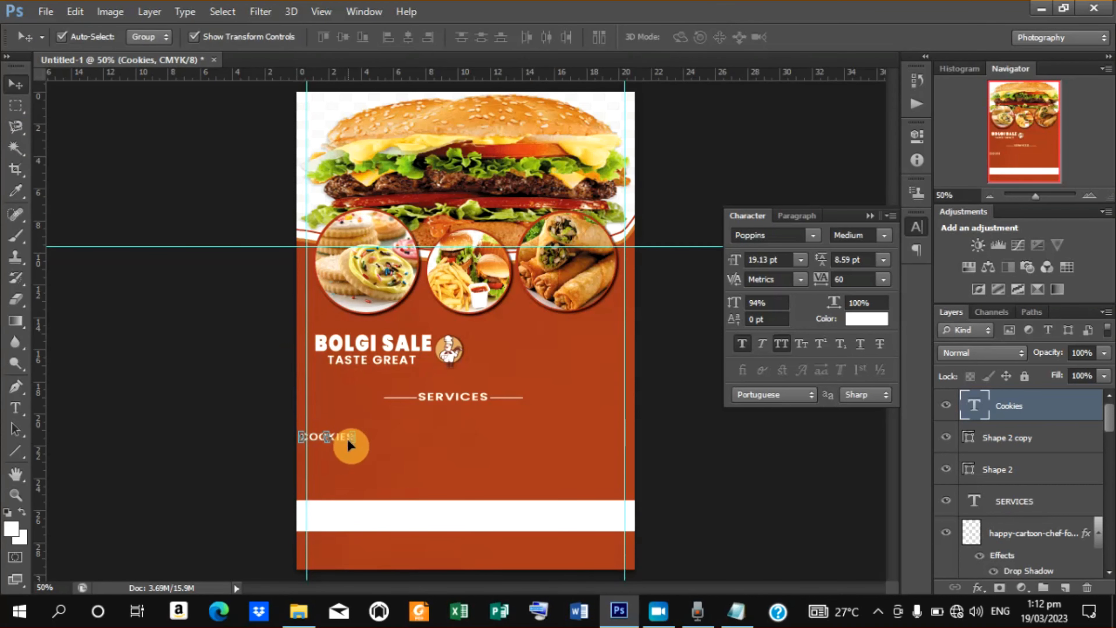
pyautogui.moveTo(342, 436); pyautogui.dragTo(402, 415)
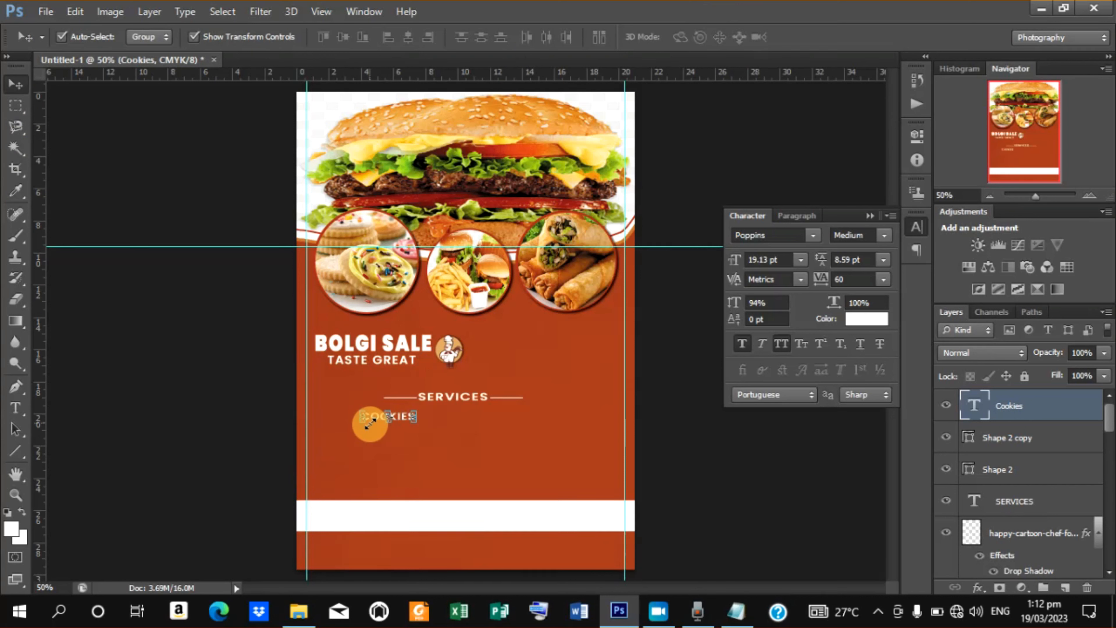
pyautogui.press('t')
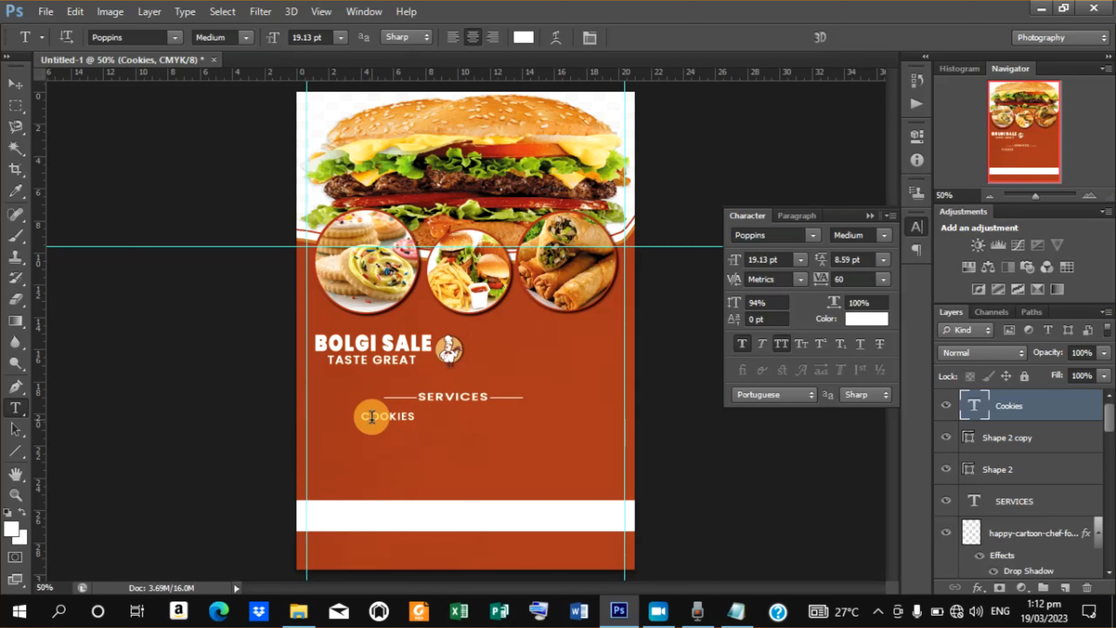
pyautogui.moveTo(372, 416); pyautogui.dragTo(449, 419)
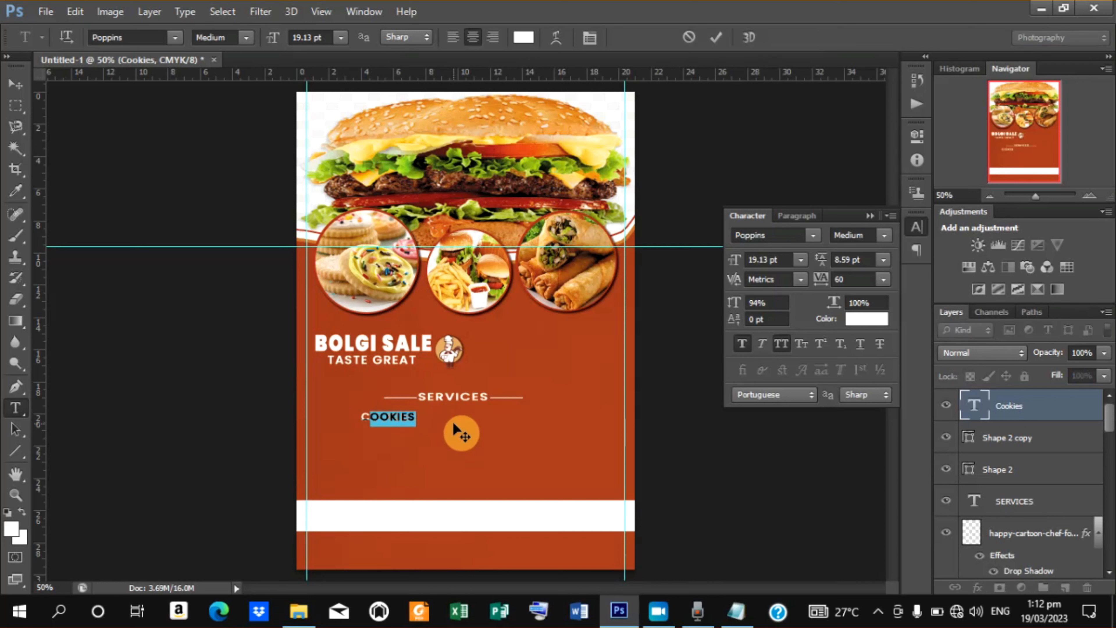
pyautogui.click(780, 343)
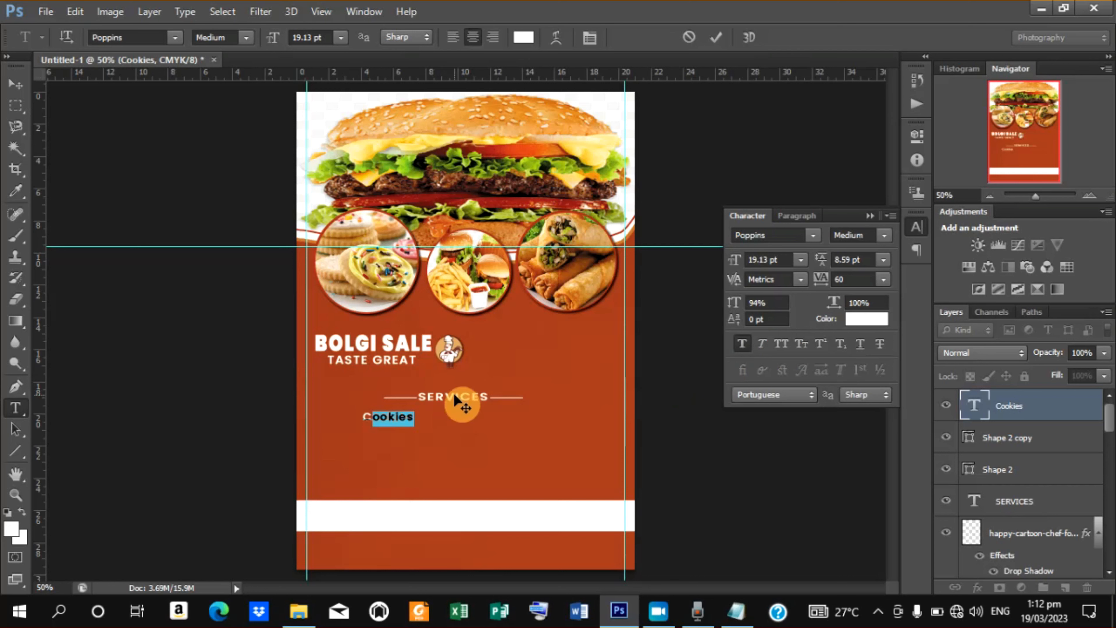
pyautogui.click(716, 37)
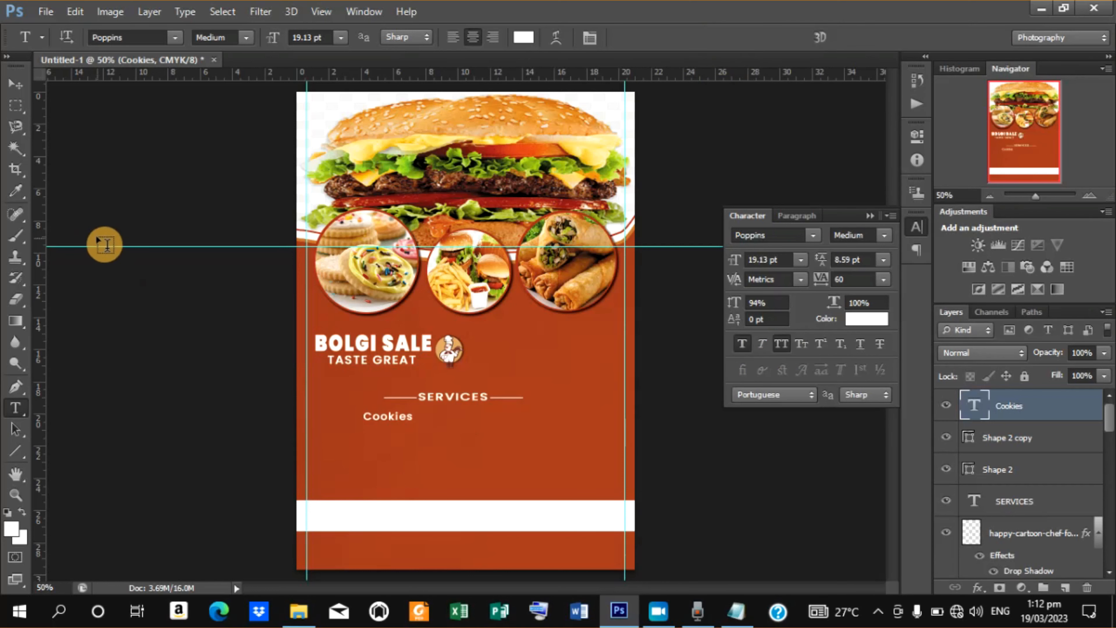
# Duplicate the Cookies text and move the copy just below it.
pyautogui.click(16, 93)
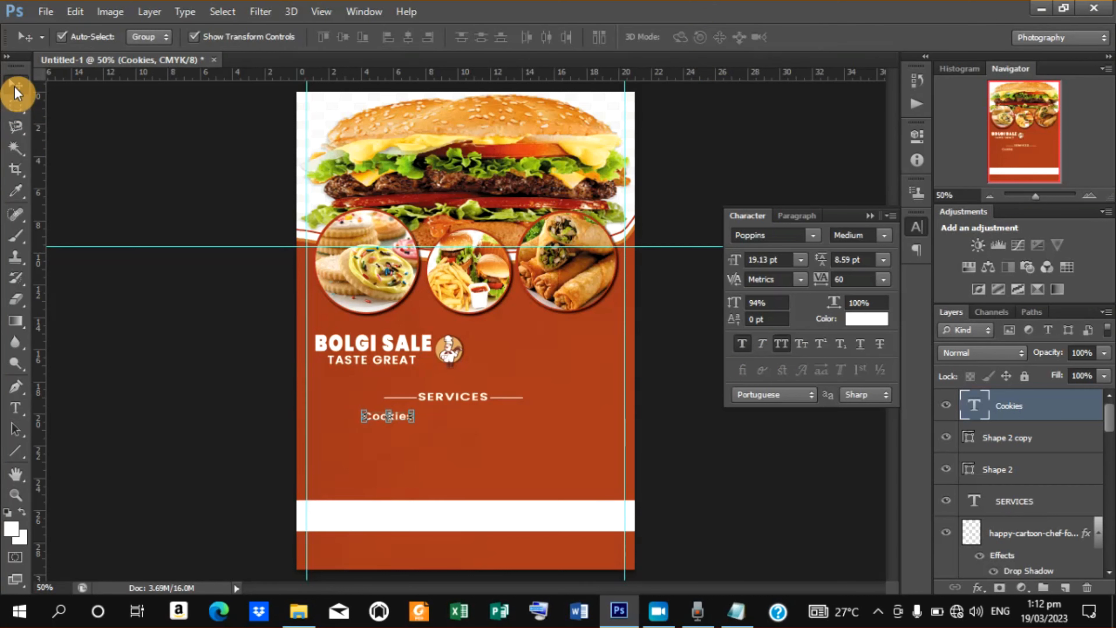
pyautogui.hotkey('ctrl', 'j')
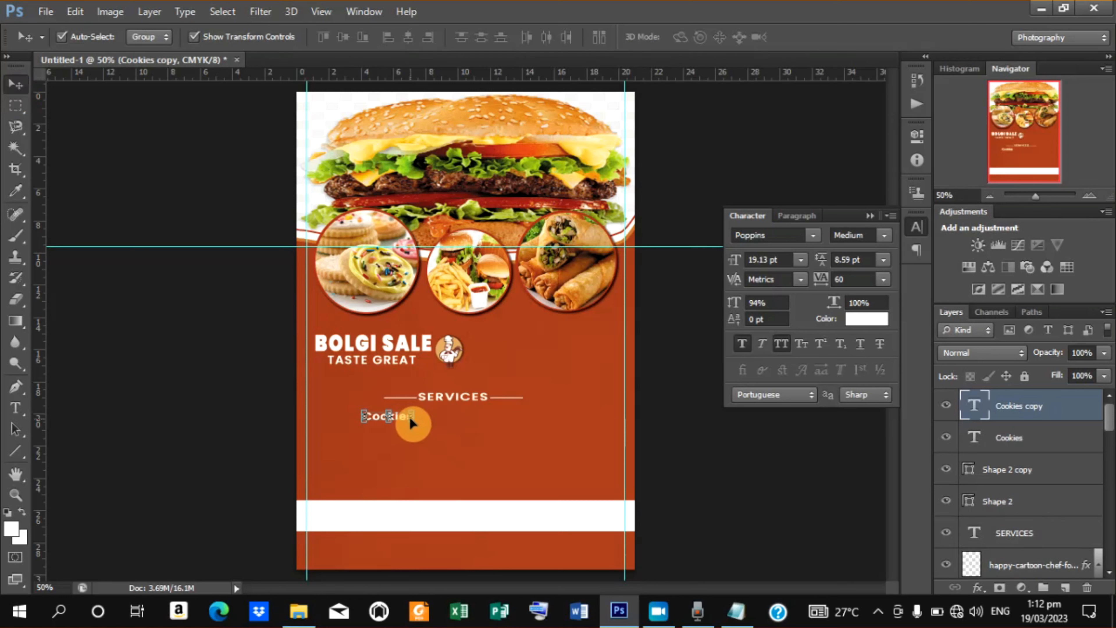
pyautogui.moveTo(395, 415); pyautogui.dragTo(395, 429)
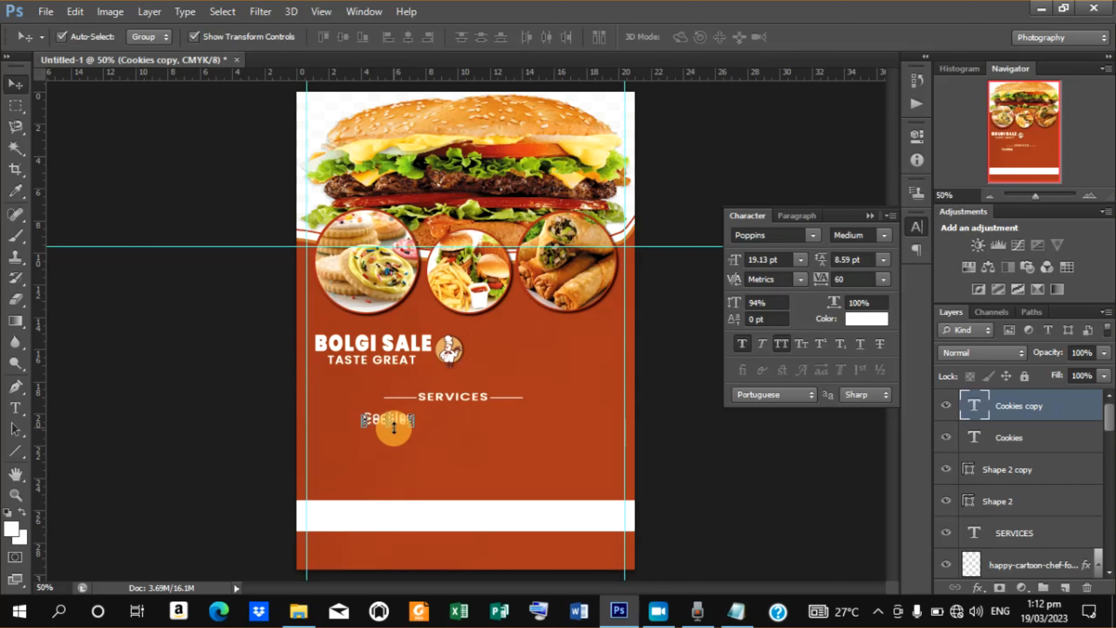
# Retype the copied Cookies text as MEAT PIE.
pyautogui.press('t')
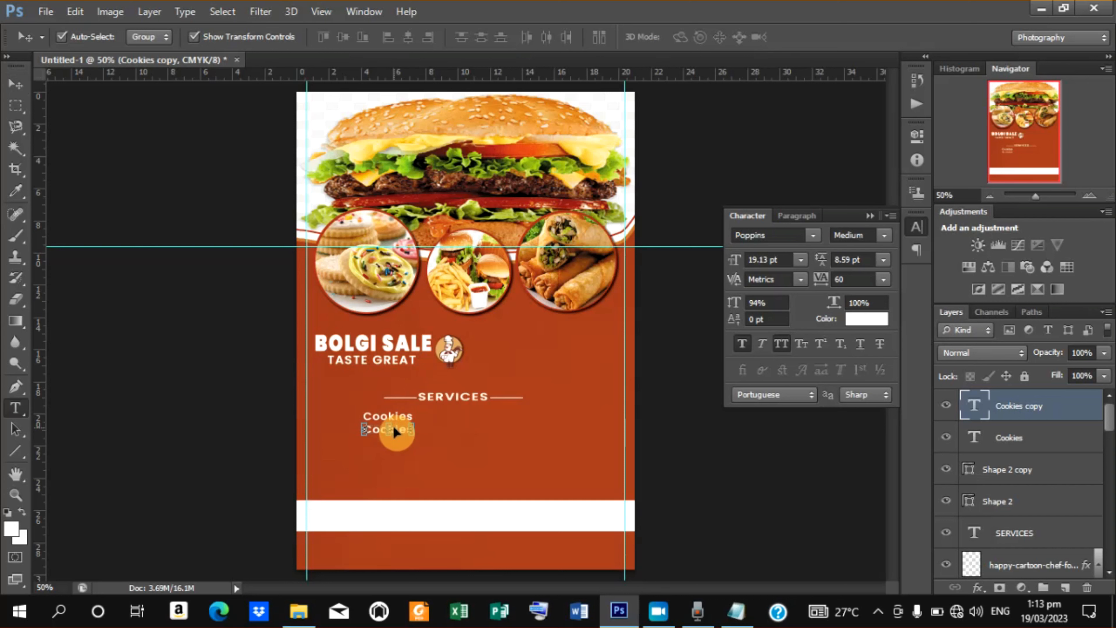
pyautogui.moveTo(367, 427); pyautogui.dragTo(510, 442)
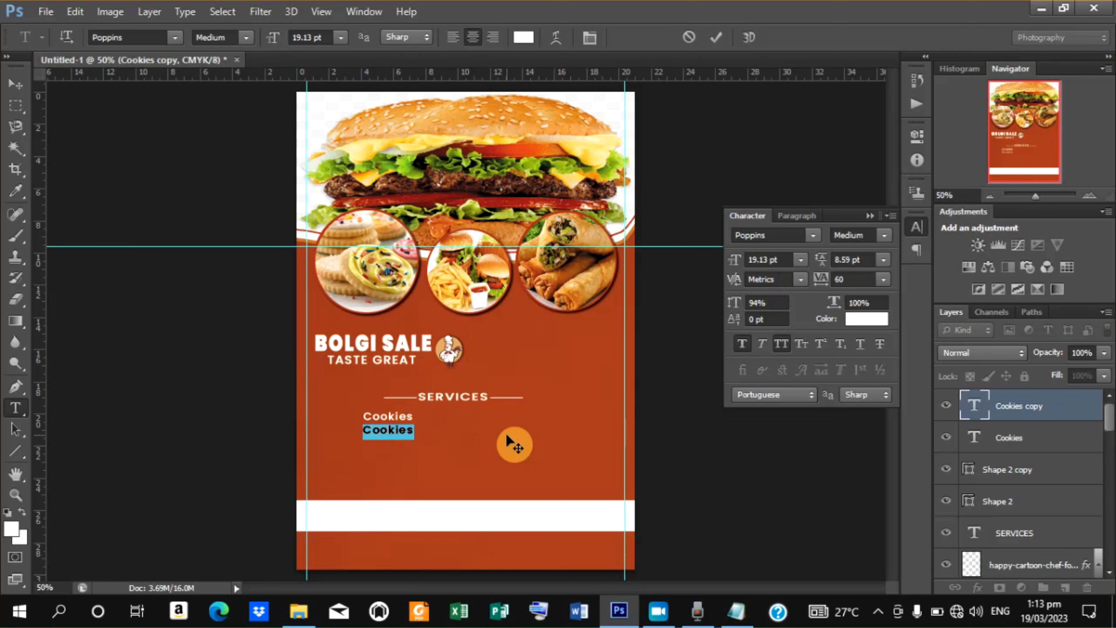
pyautogui.write('M')
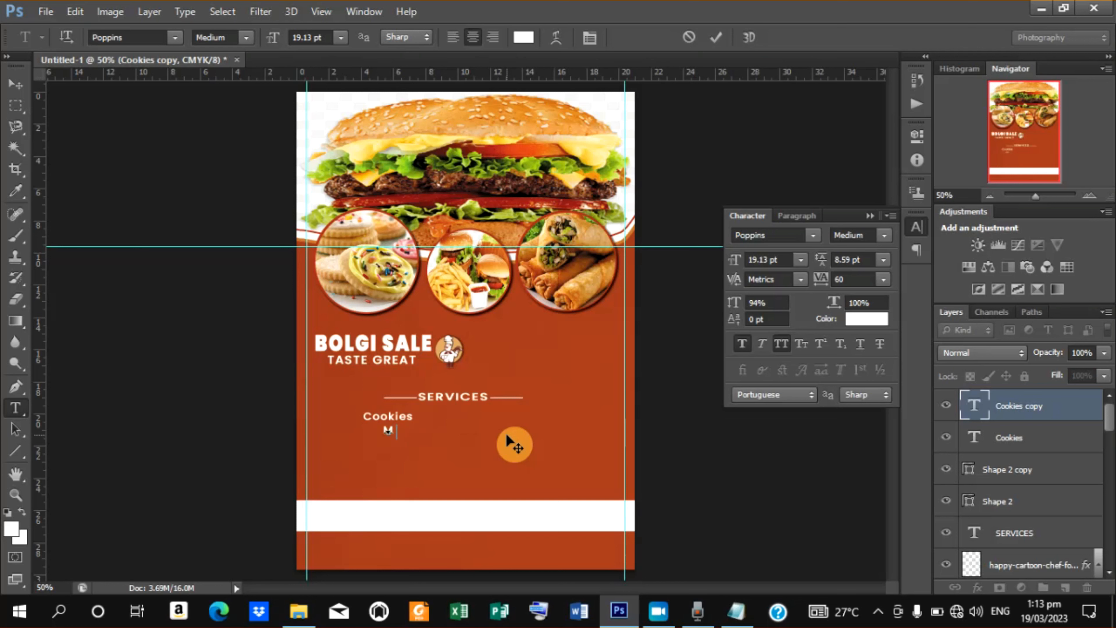
pyautogui.write('EAT PIET')
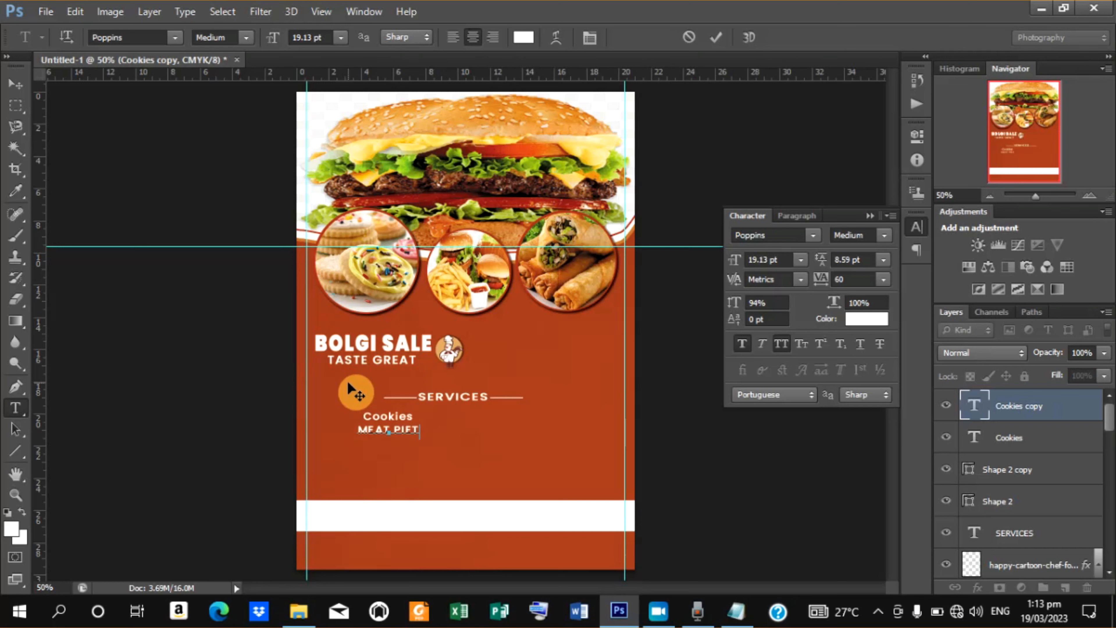
pyautogui.moveTo(347, 381); pyautogui.dragTo(343, 382)
pyautogui.press('BackSpace')
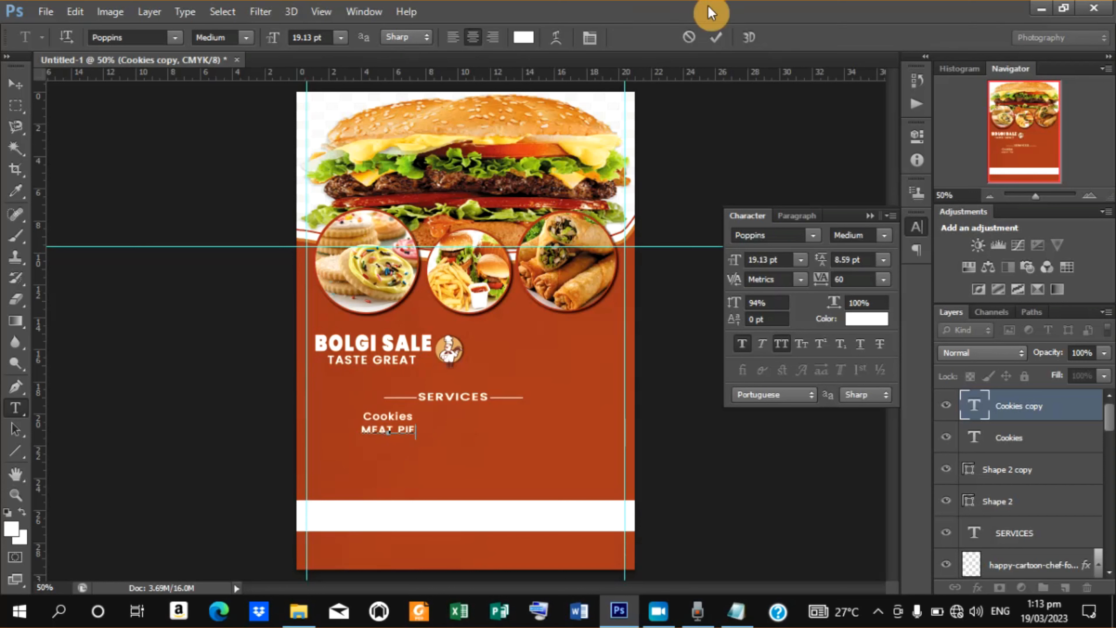
pyautogui.click(717, 38)
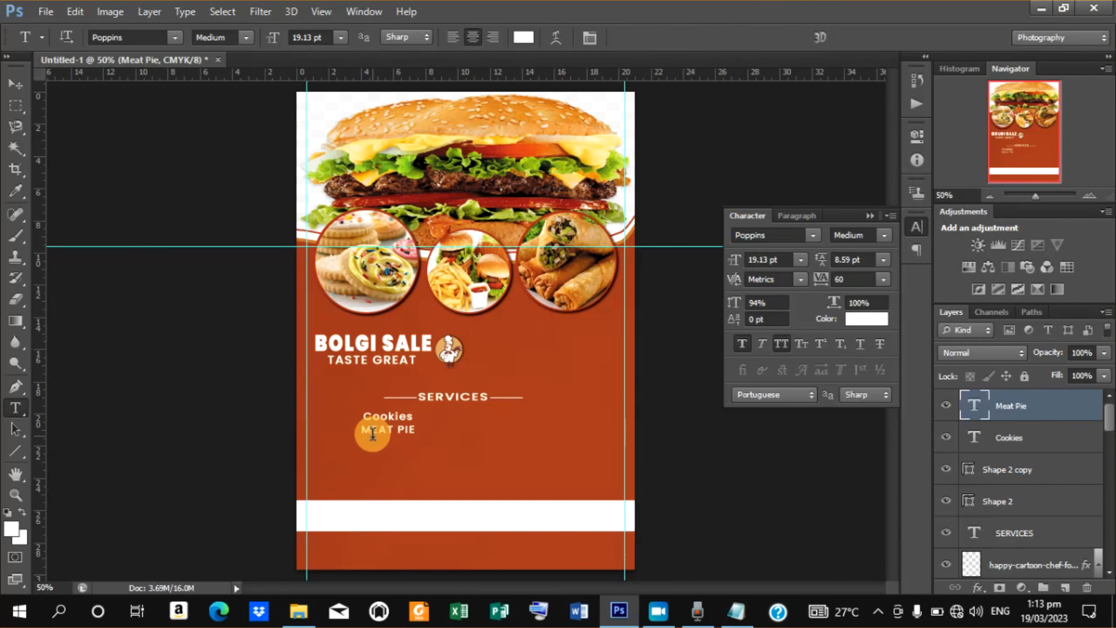
# Turn off All Caps for most of the Meat Pie text and nudge it slightly left.
pyautogui.moveTo(373, 434); pyautogui.dragTo(417, 431)
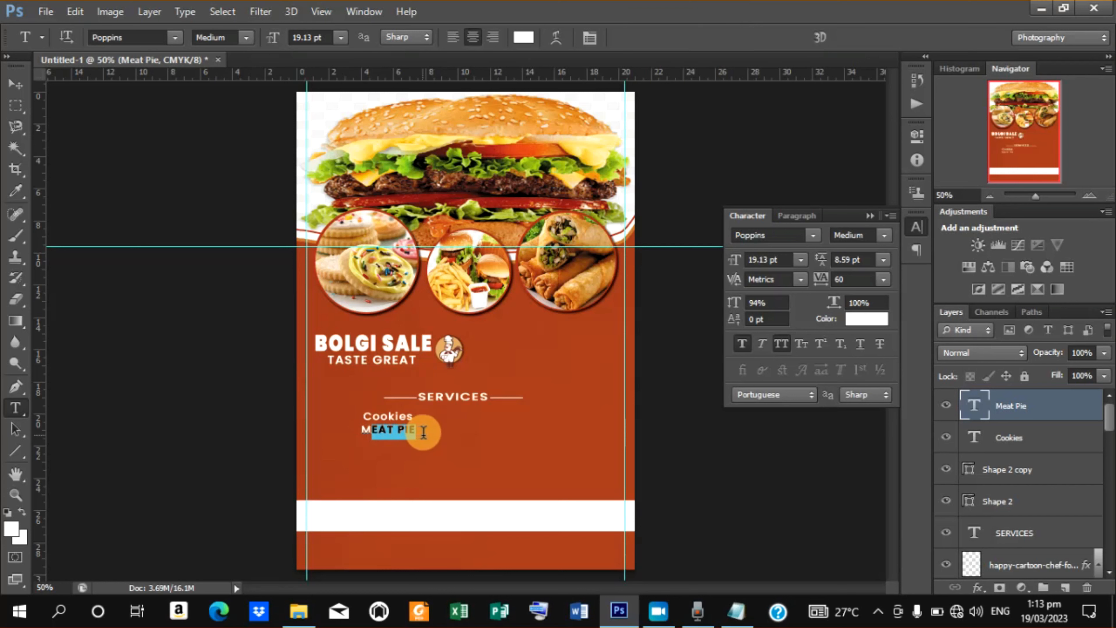
pyautogui.click(785, 345)
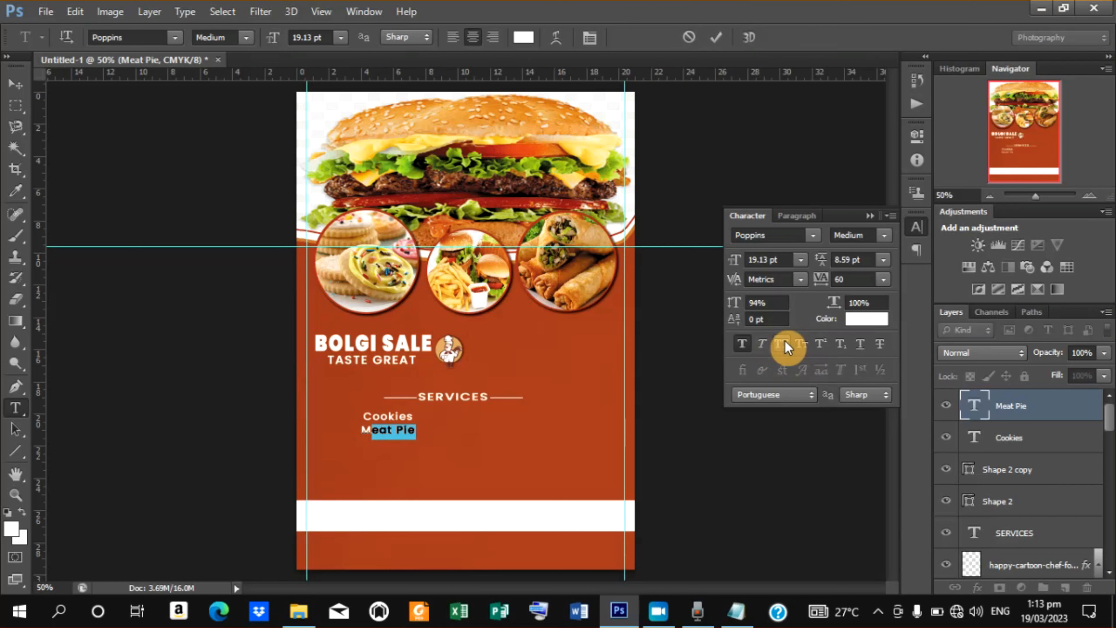
pyautogui.click(717, 37)
pyautogui.click(18, 90)
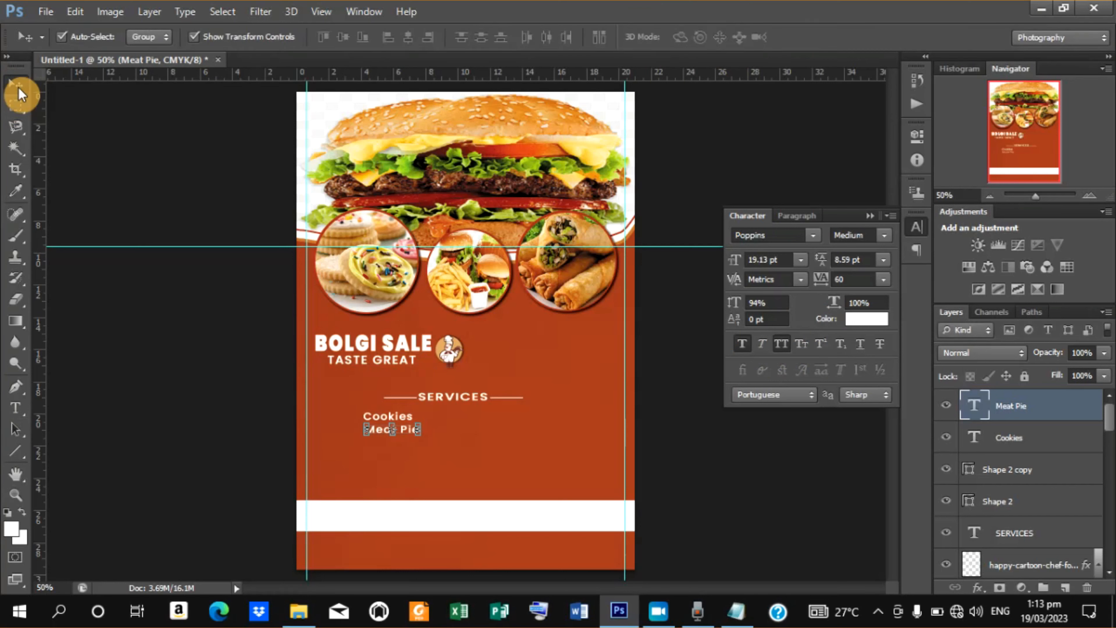
pyautogui.press('Left')
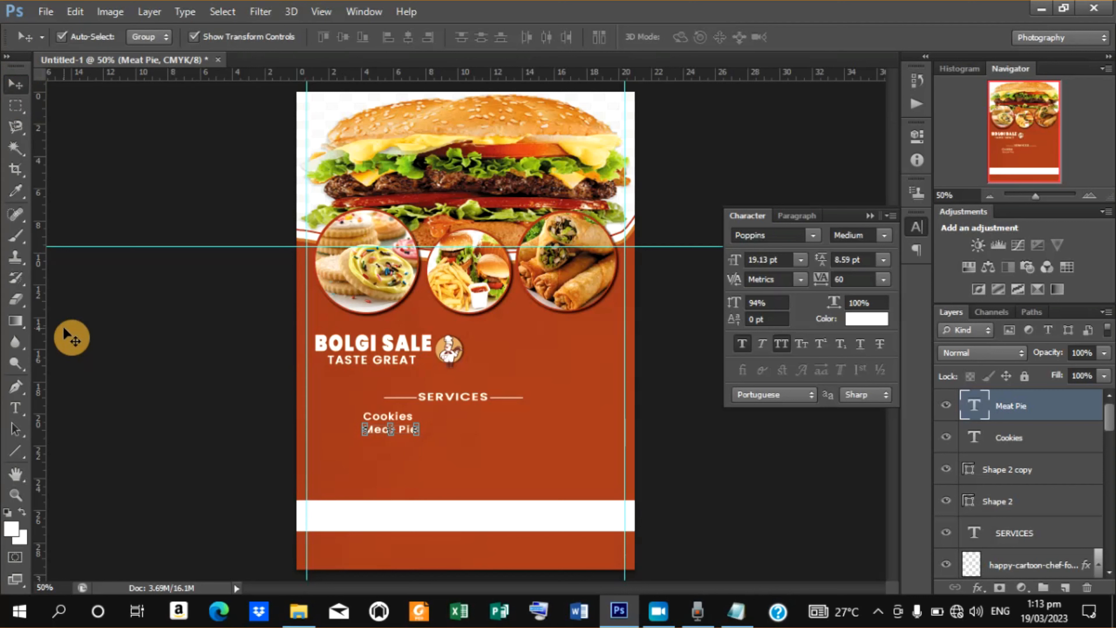
# Duplicate the Meat Pie text and move the copy just below it.
pyautogui.hotkey('ctrl', 'j')
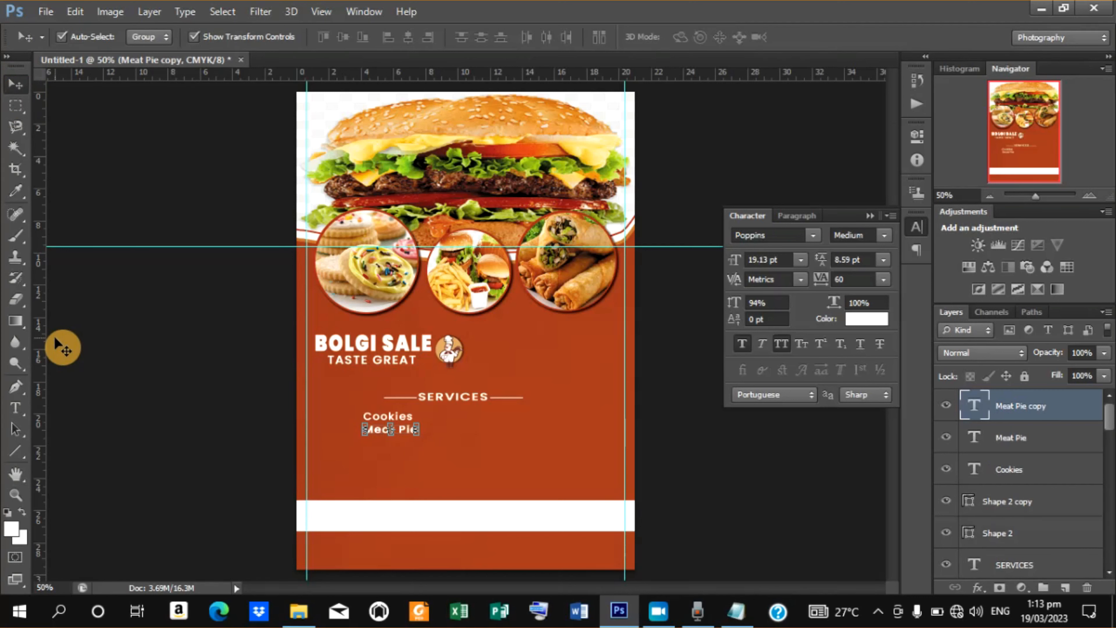
pyautogui.press('Down')
pyautogui.press('Down')
pyautogui.press('Down')
pyautogui.press('Down')
pyautogui.press('Down')
pyautogui.press('Down')
pyautogui.press('Down')
pyautogui.press('Down')
pyautogui.press('Down')
pyautogui.press('Down')
pyautogui.press('Down')
pyautogui.press('Down')
pyautogui.press('Down')
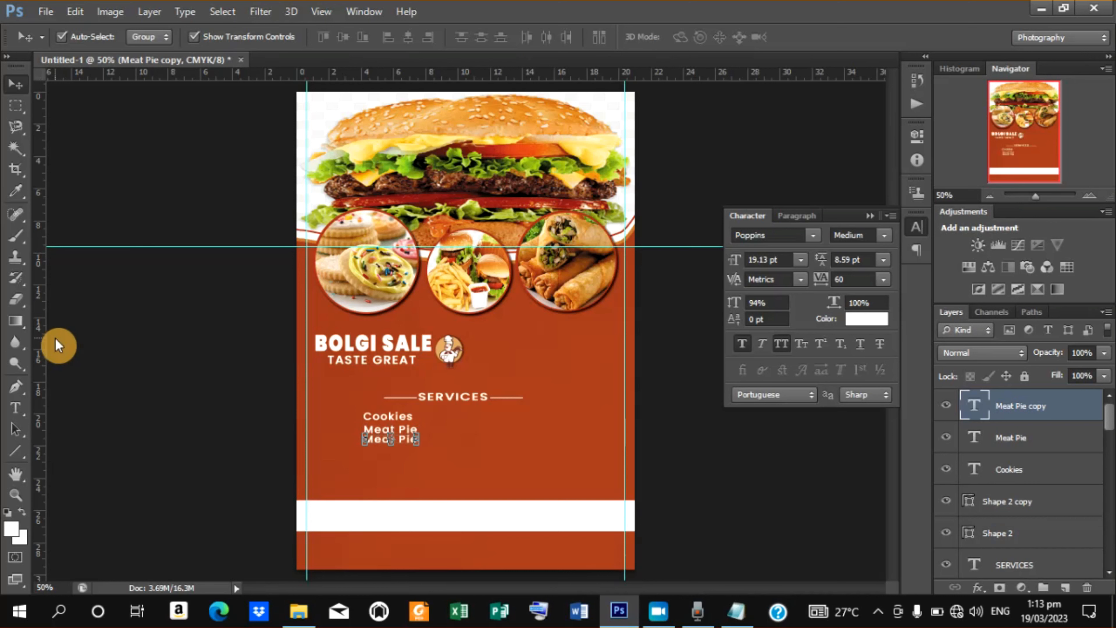
pyautogui.press('Down')
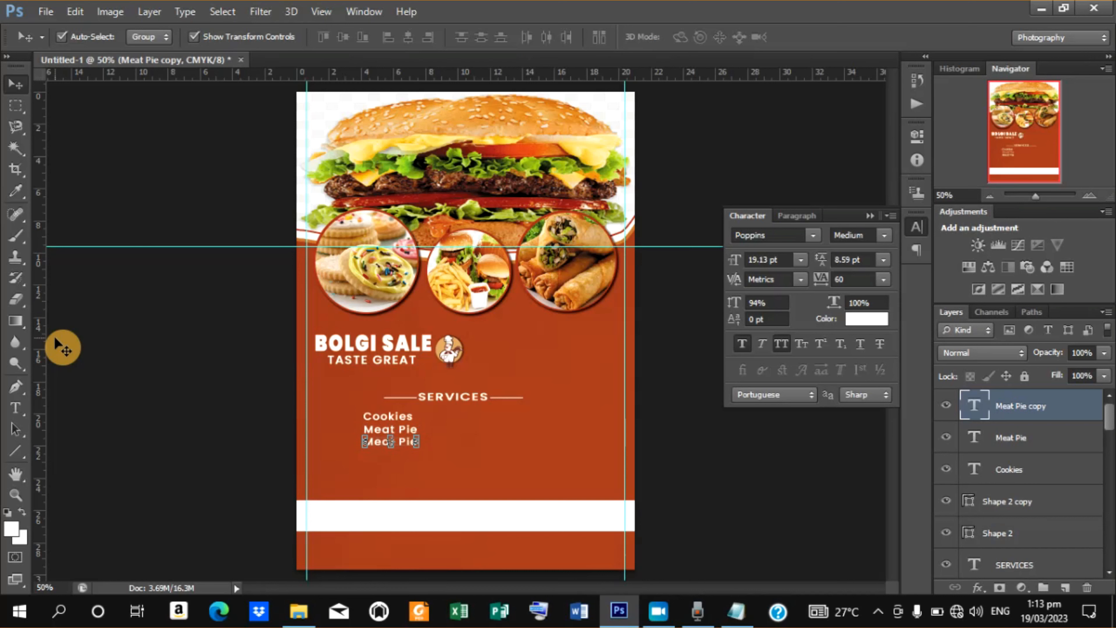
pyautogui.press('Down')
pyautogui.press('Up')
# Replace the copied text with CAKE.
pyautogui.press('t')
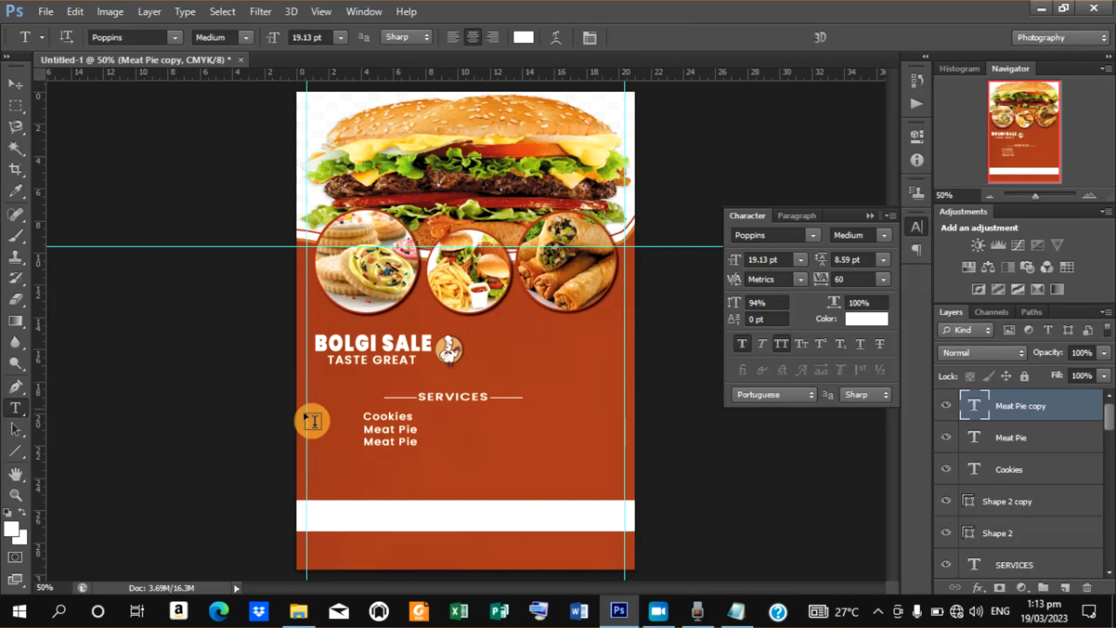
pyautogui.tripleClick(366, 442)
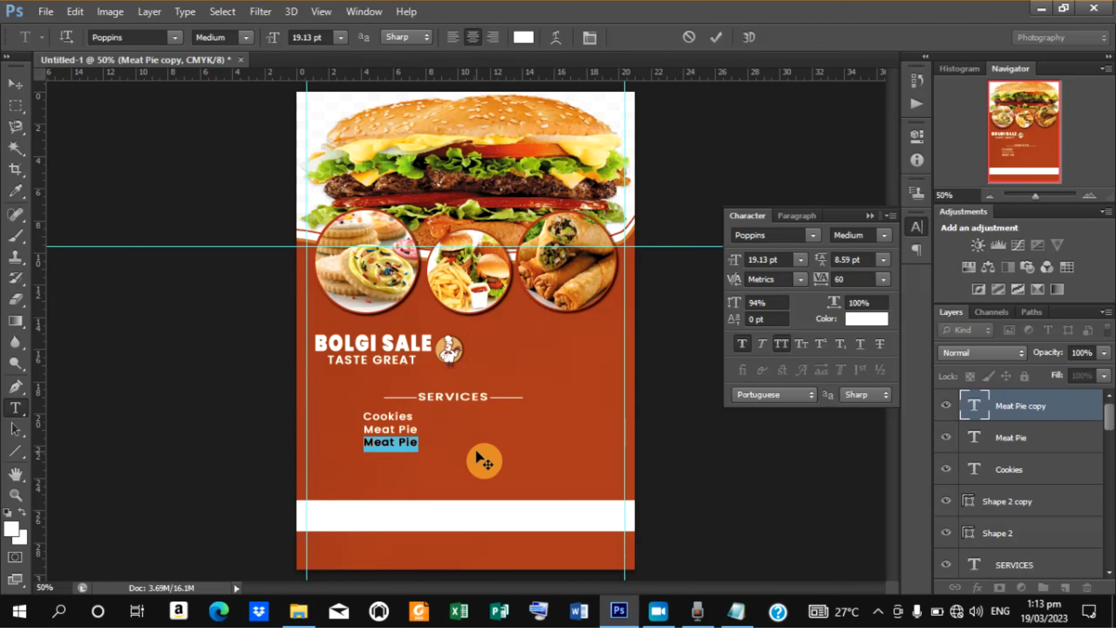
pyautogui.write('CAKE')
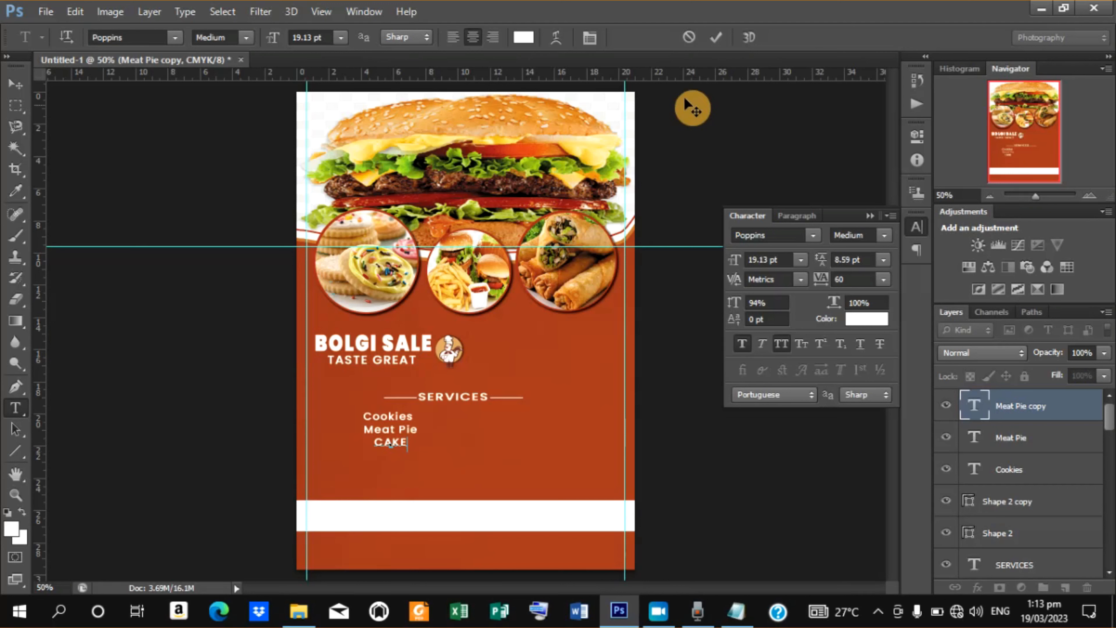
pyautogui.click(720, 40)
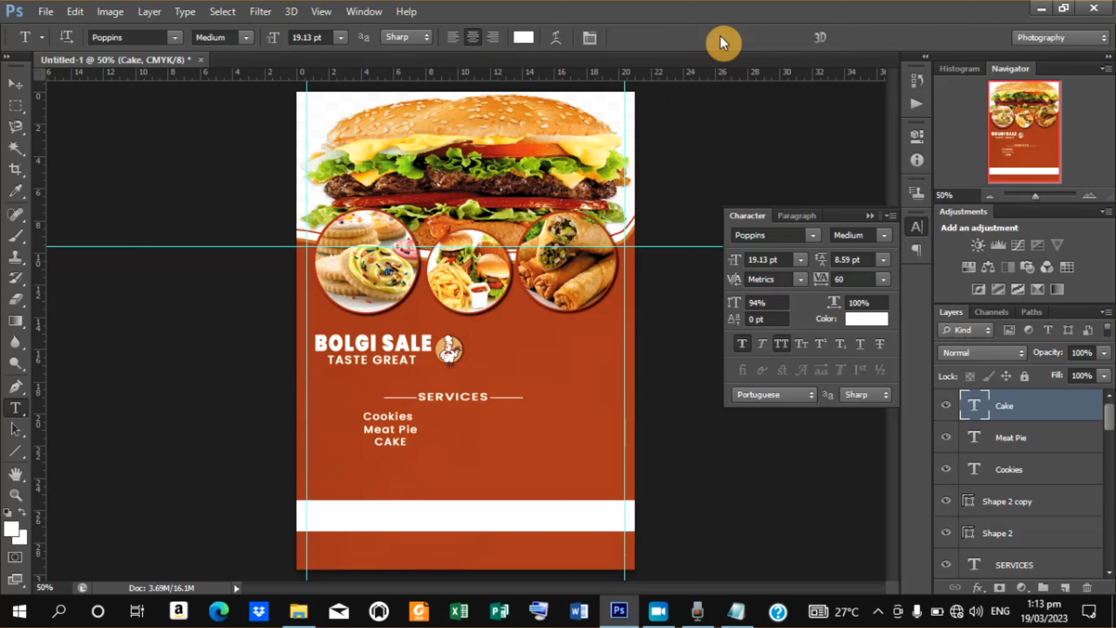
# Turn off All Caps for the Cake text so it reads Cake.
pyautogui.moveTo(380, 445); pyautogui.dragTo(475, 449)
pyautogui.click(782, 349)
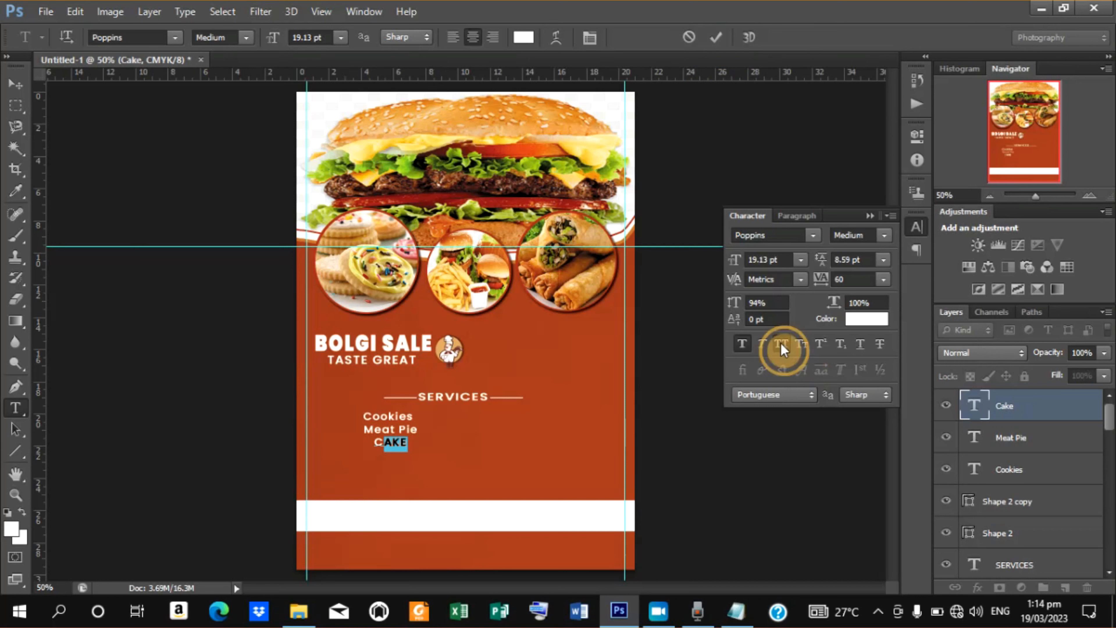
pyautogui.click(782, 350)
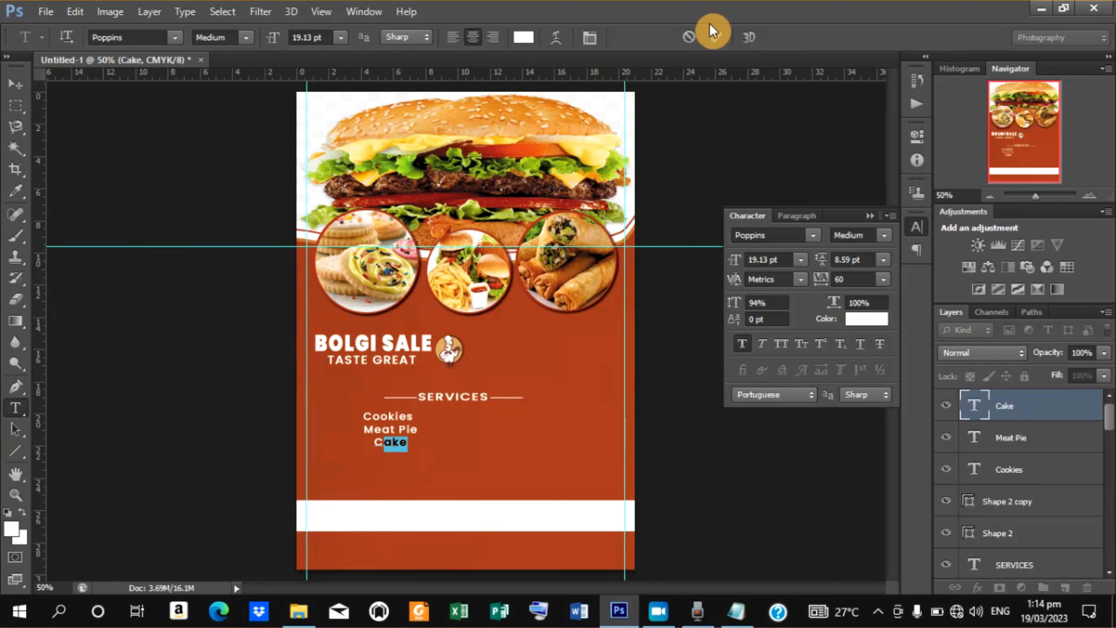
pyautogui.click(717, 37)
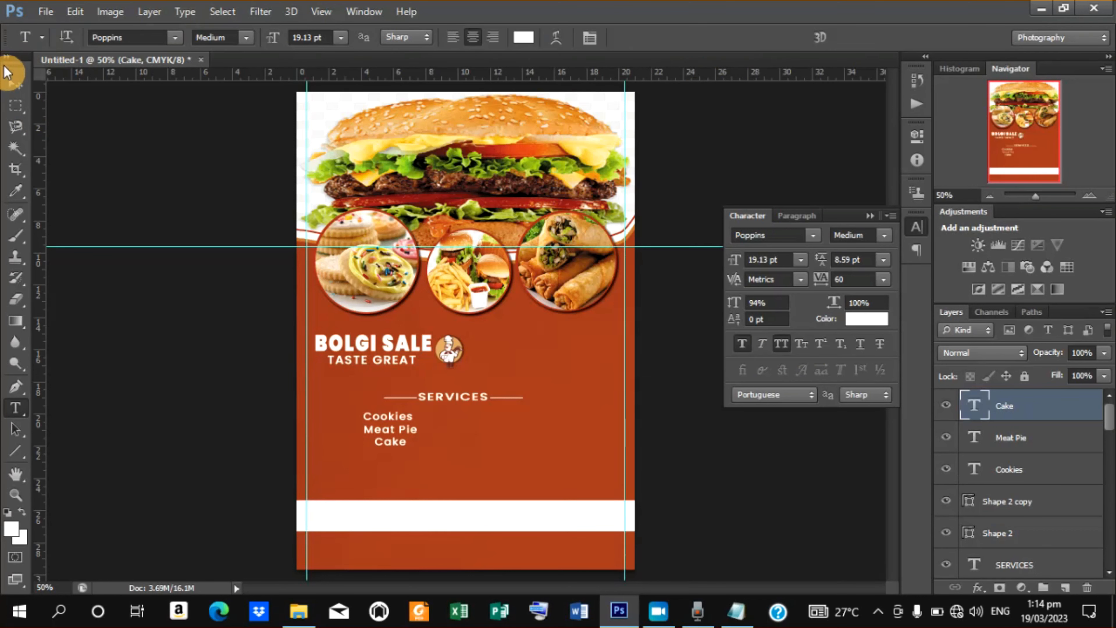
# Turn off transform controls and move the Cake text into a second column beside Cookies.
pyautogui.click(17, 88)
pyautogui.press('Left')
pyautogui.press('Left')
pyautogui.press('Left')
pyautogui.press('Left')
pyautogui.press('Left')
pyautogui.press('Left')
pyautogui.press('Left')
pyautogui.press('Left')
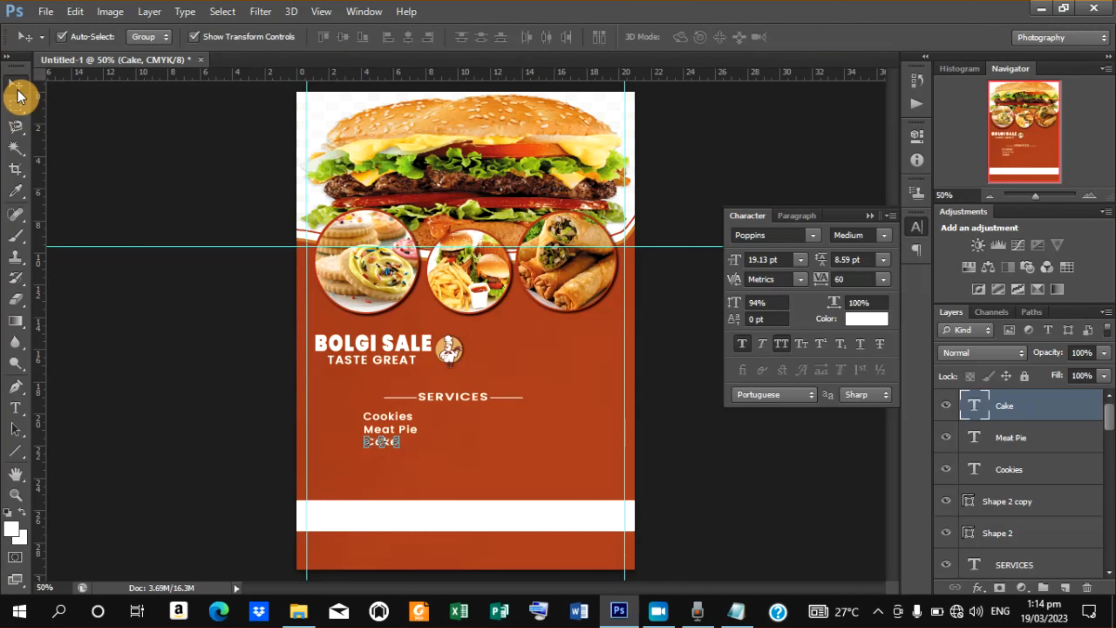
pyautogui.click(192, 36)
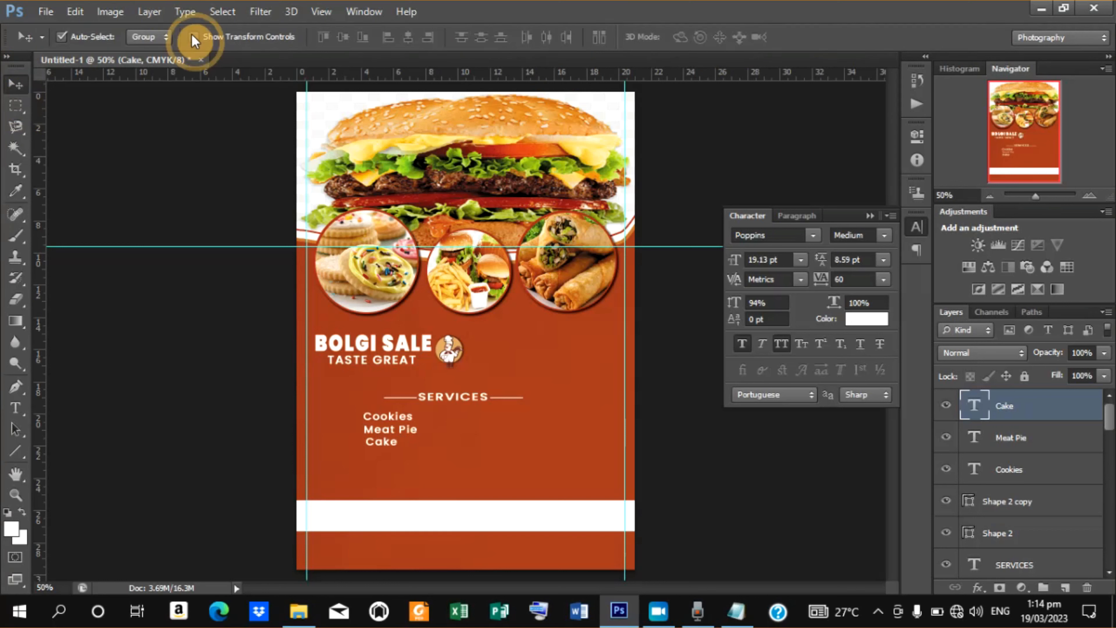
pyautogui.press('Left')
pyautogui.press('Left')
pyautogui.press('Left')
pyautogui.press('Left')
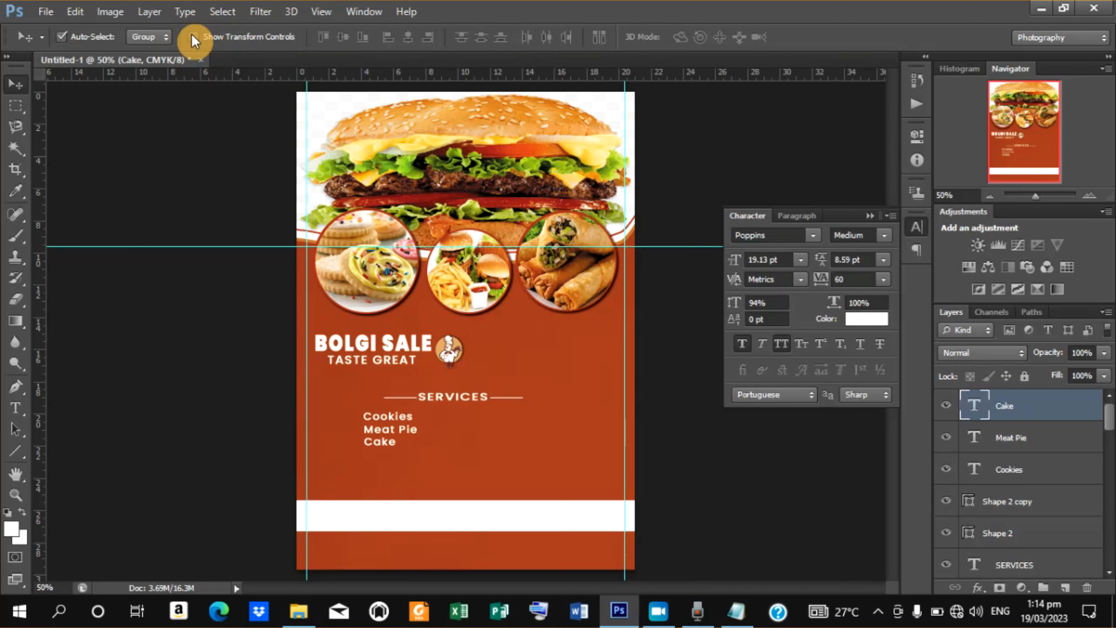
pyautogui.press('Left')
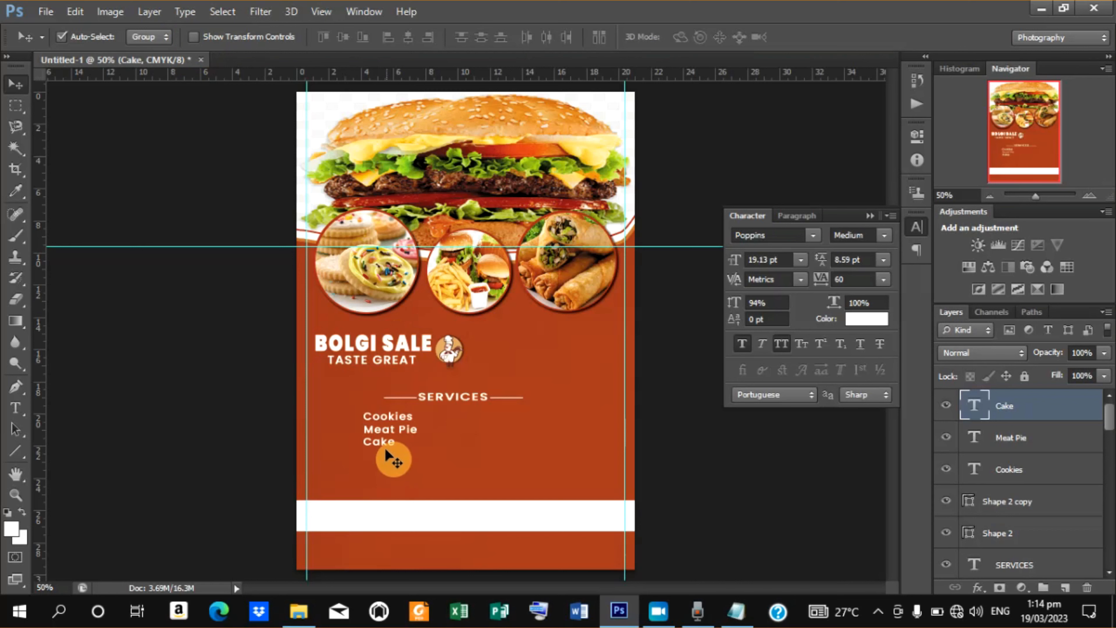
pyautogui.moveTo(384, 441); pyautogui.dragTo(474, 417)
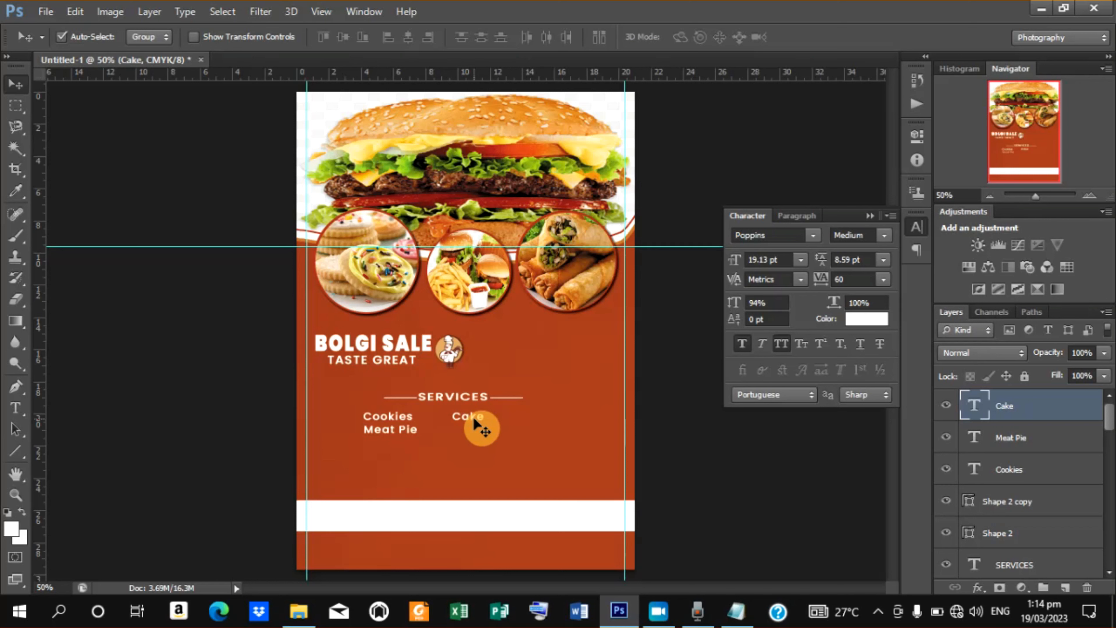
# Duplicate the Cake text below it and retype the copy as SPRING ROLLS.
pyautogui.hotkey('ctrl', 'j')
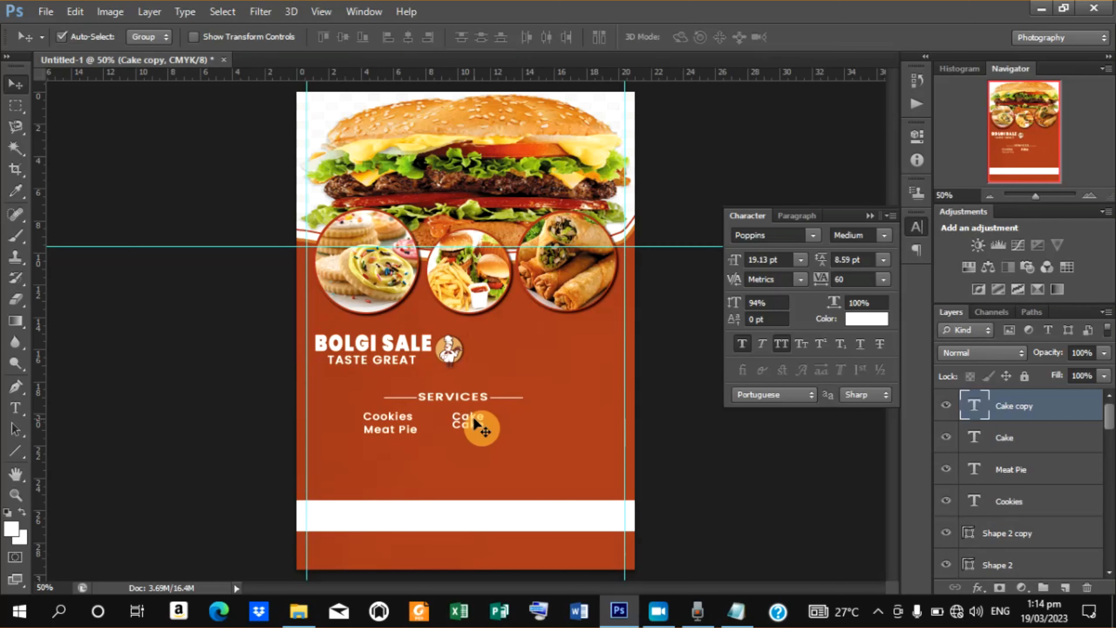
pyautogui.press('t')
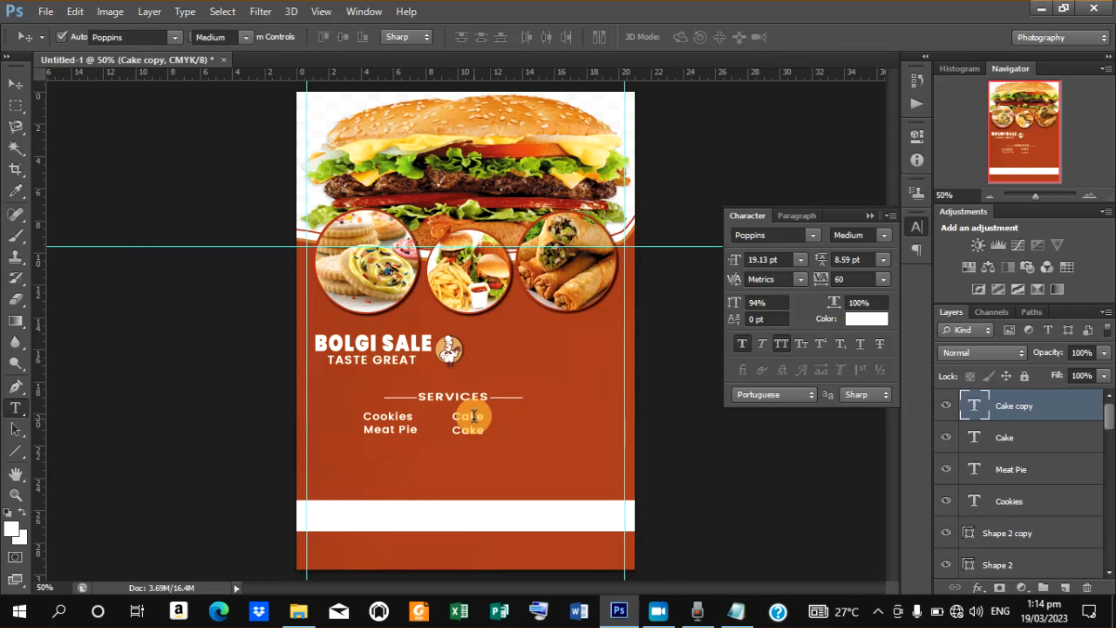
pyautogui.doubleClick(460, 434)
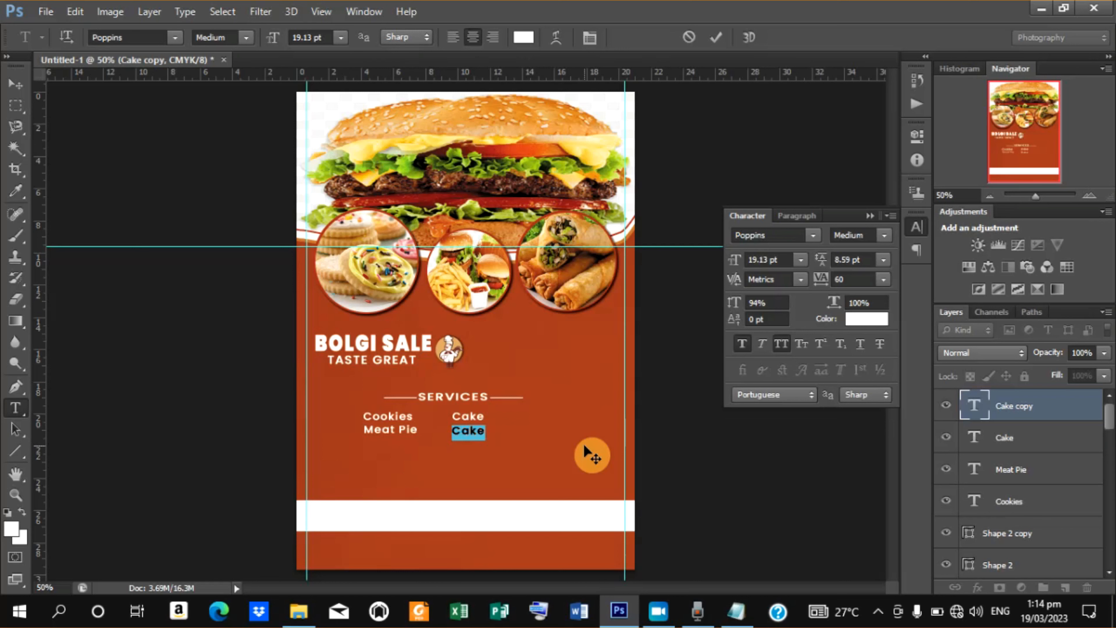
pyautogui.write('SPRINH')
pyautogui.press('BackSpace')
pyautogui.write('G ROLL')
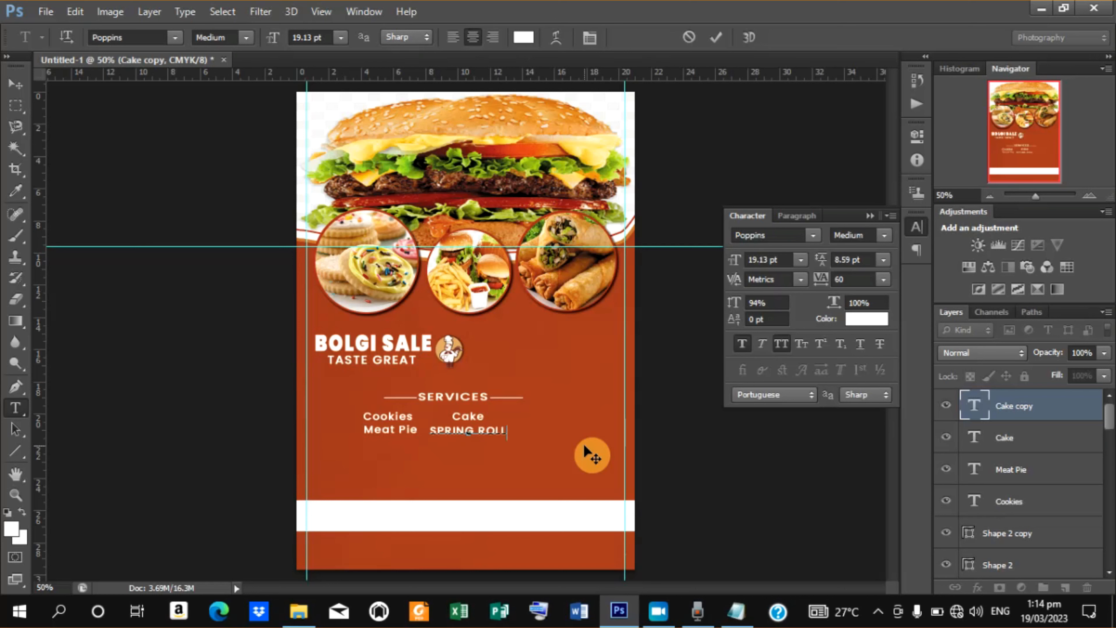
pyautogui.write('S')
pyautogui.click(714, 39)
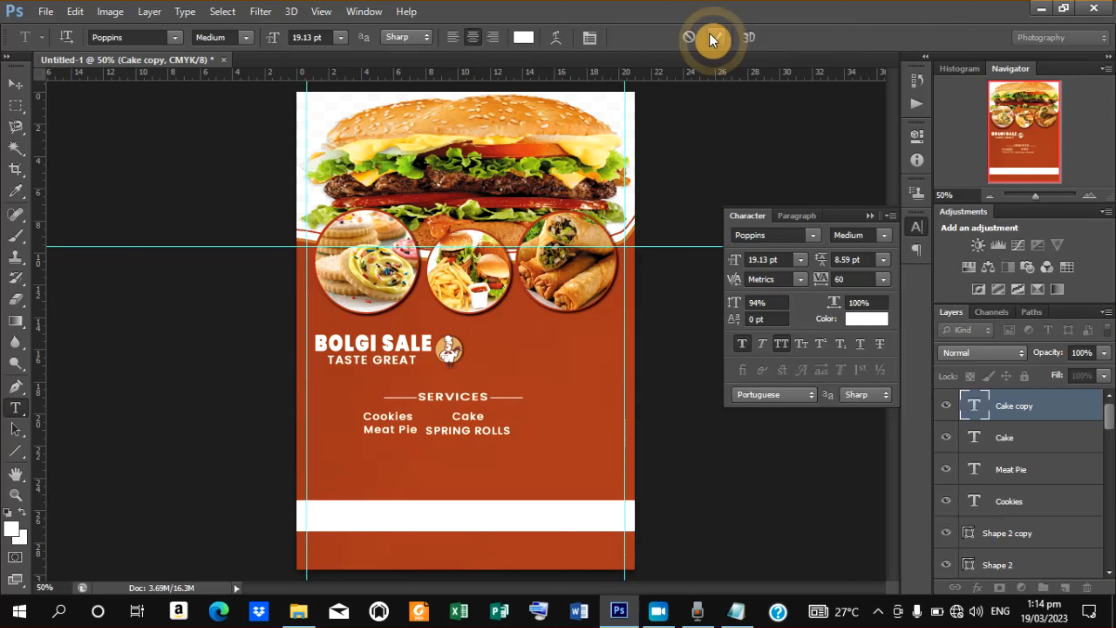
# Turn off All Caps for the Spring rolls text.
pyautogui.moveTo(434, 432); pyautogui.dragTo(527, 442)
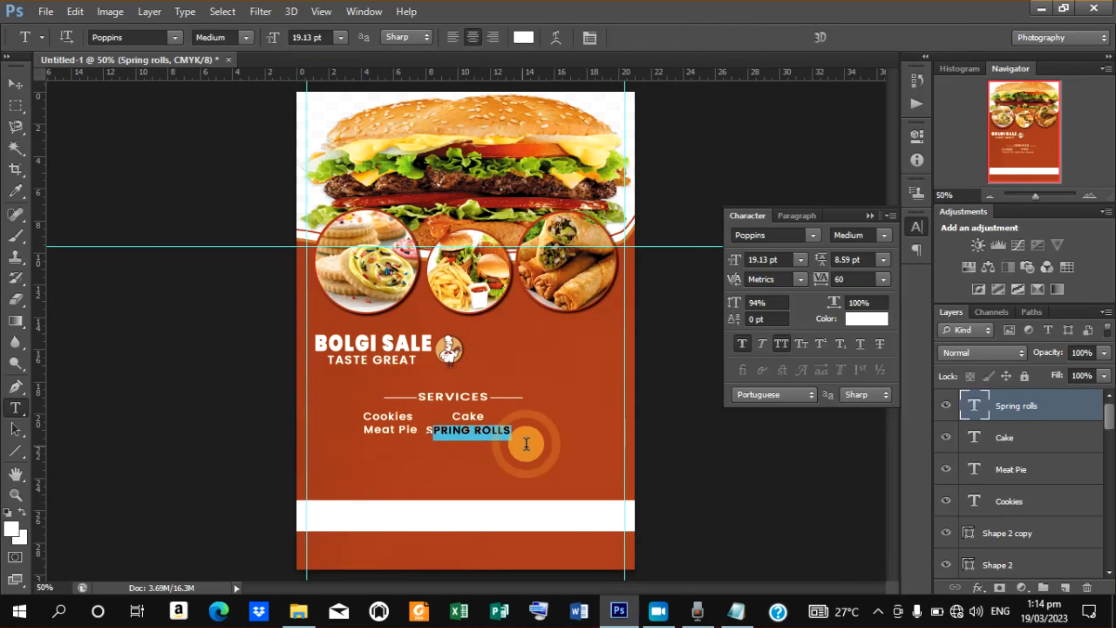
pyautogui.click(781, 343)
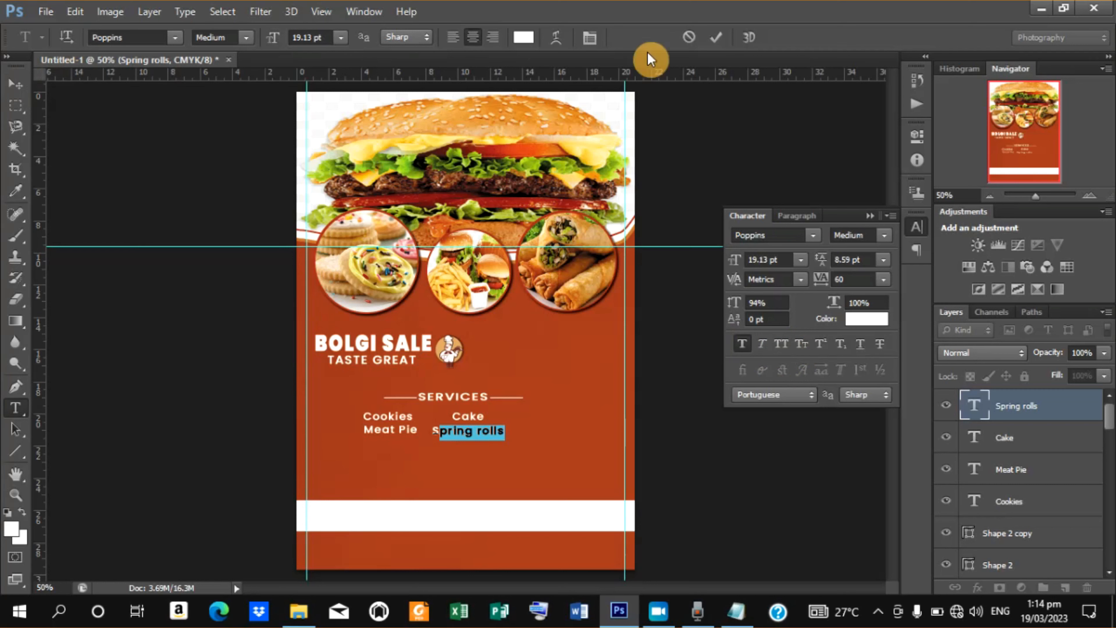
pyautogui.click(716, 37)
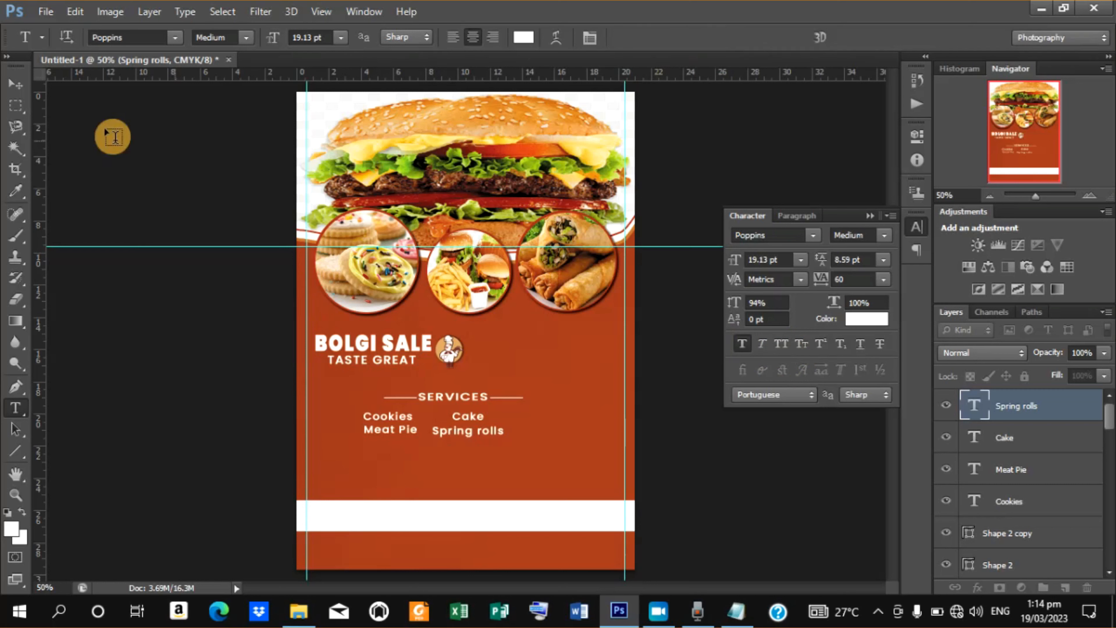
# Nudge the Spring rolls text right to line up under Cake.
pyautogui.click(14, 90)
pyautogui.press('Right')
pyautogui.press('Right')
pyautogui.press('Right')
pyautogui.press('Right')
pyautogui.press('Right')
pyautogui.press('Right')
pyautogui.press('Right')
pyautogui.press('Right')
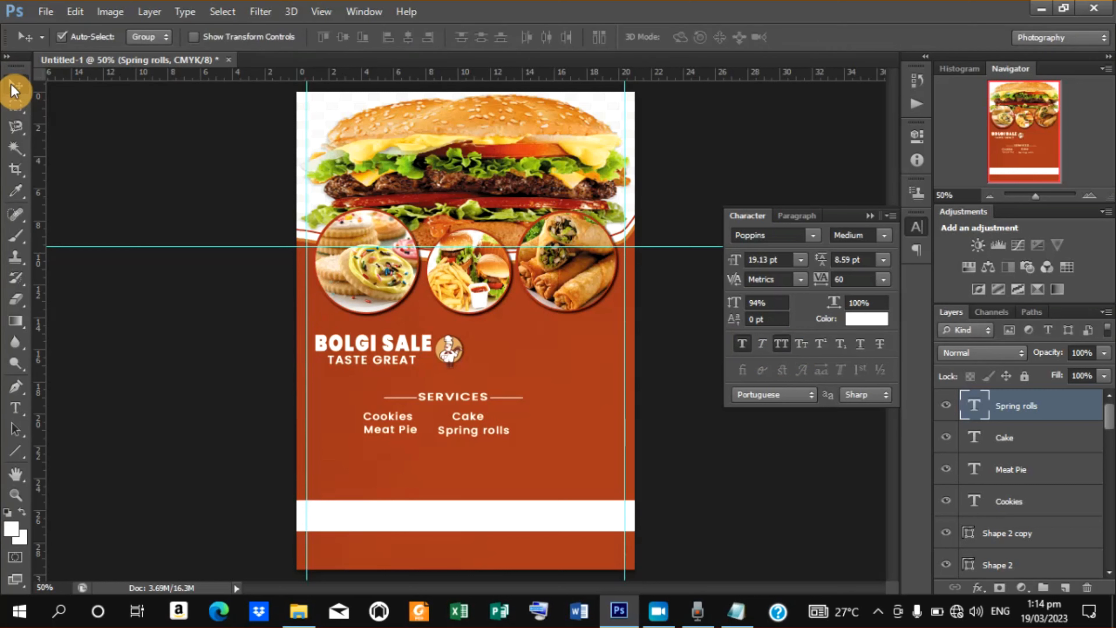
pyautogui.press('Right')
pyautogui.press('Right')
pyautogui.press('Right')
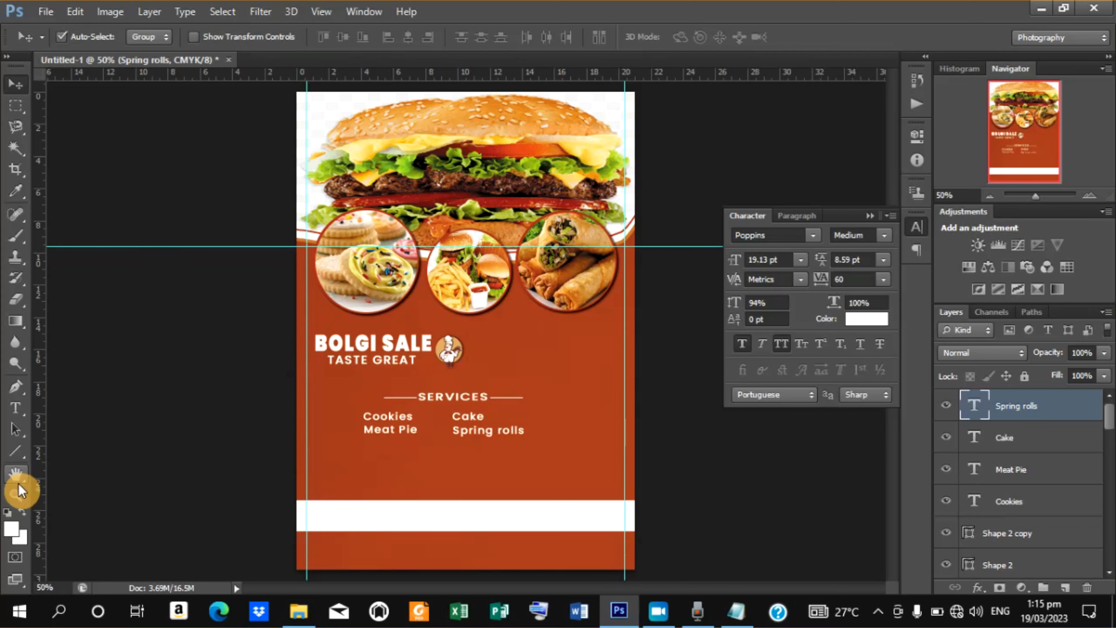
# Draw a white checkmark custom shape about 21 × 17 px in front of Cookies.
pyautogui.click(15, 456)
pyautogui.rightClick(16, 460)
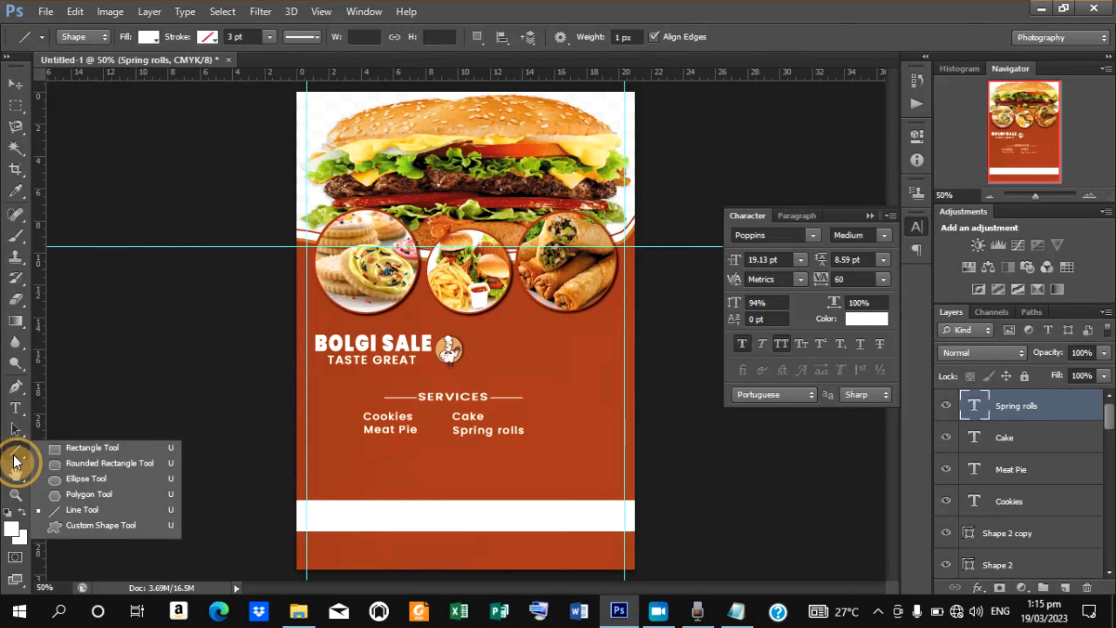
pyautogui.click(16, 453)
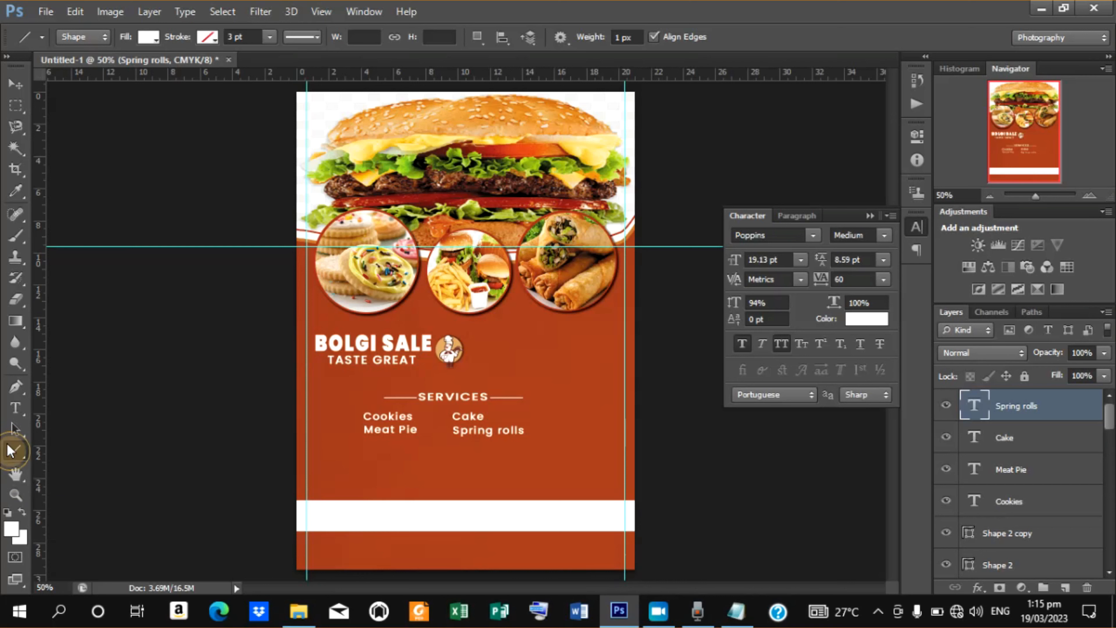
pyautogui.rightClick(22, 457)
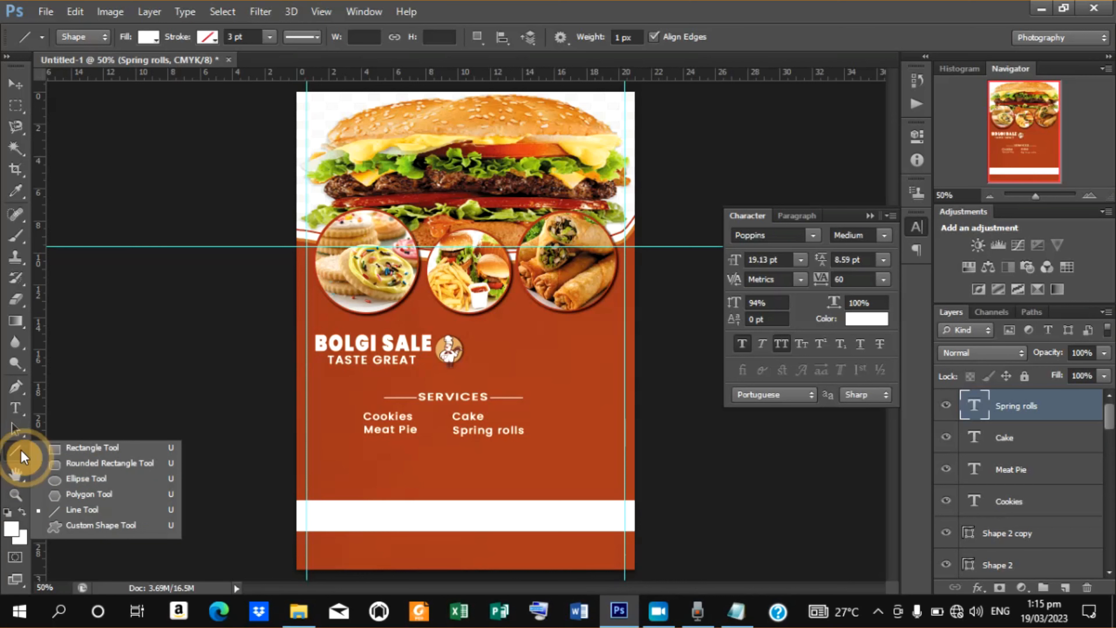
pyautogui.click(127, 536)
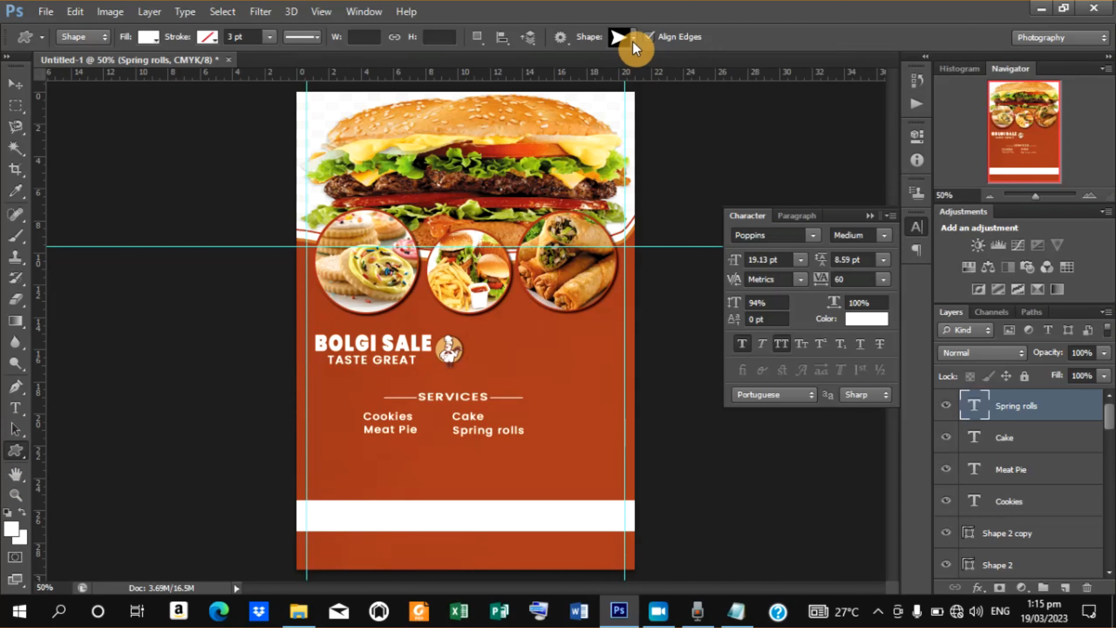
pyautogui.click(633, 39)
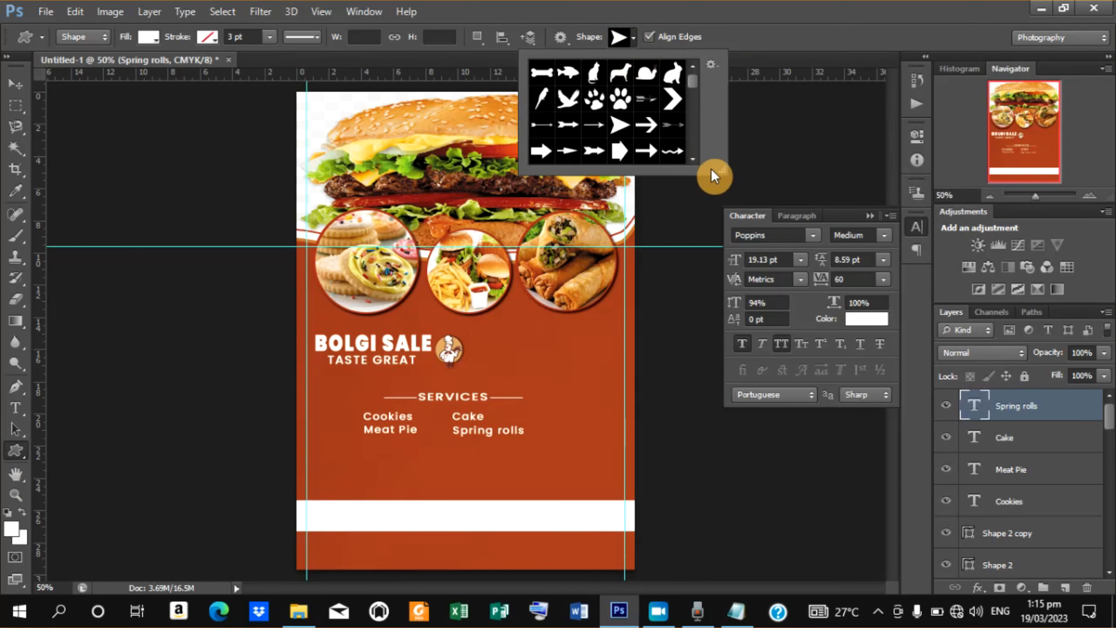
pyautogui.click(693, 92)
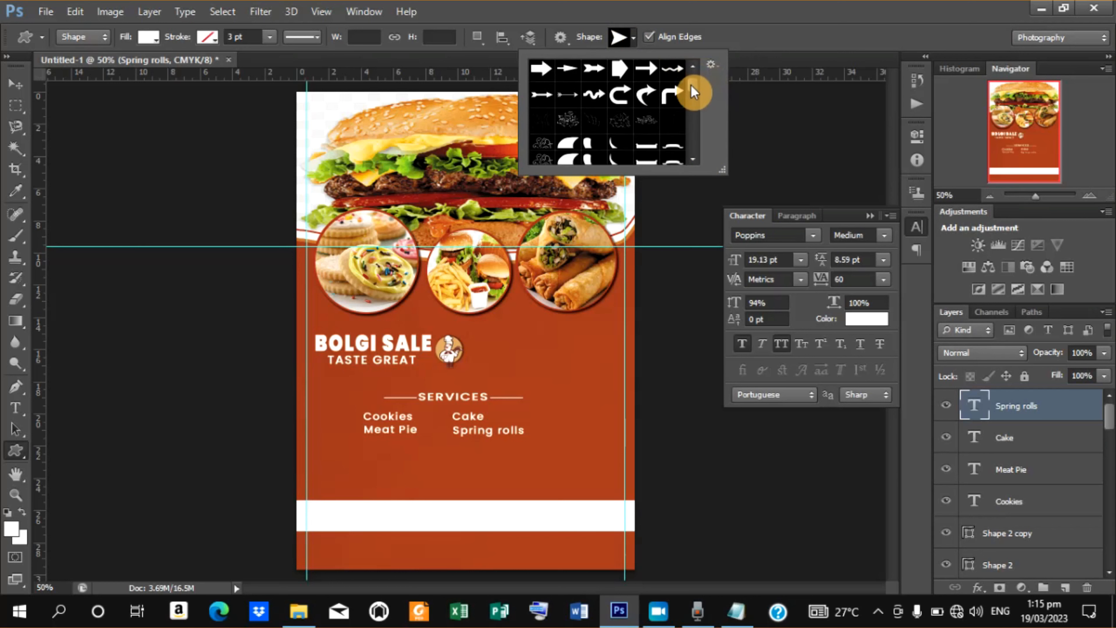
pyautogui.moveTo(694, 93); pyautogui.dragTo(695, 141)
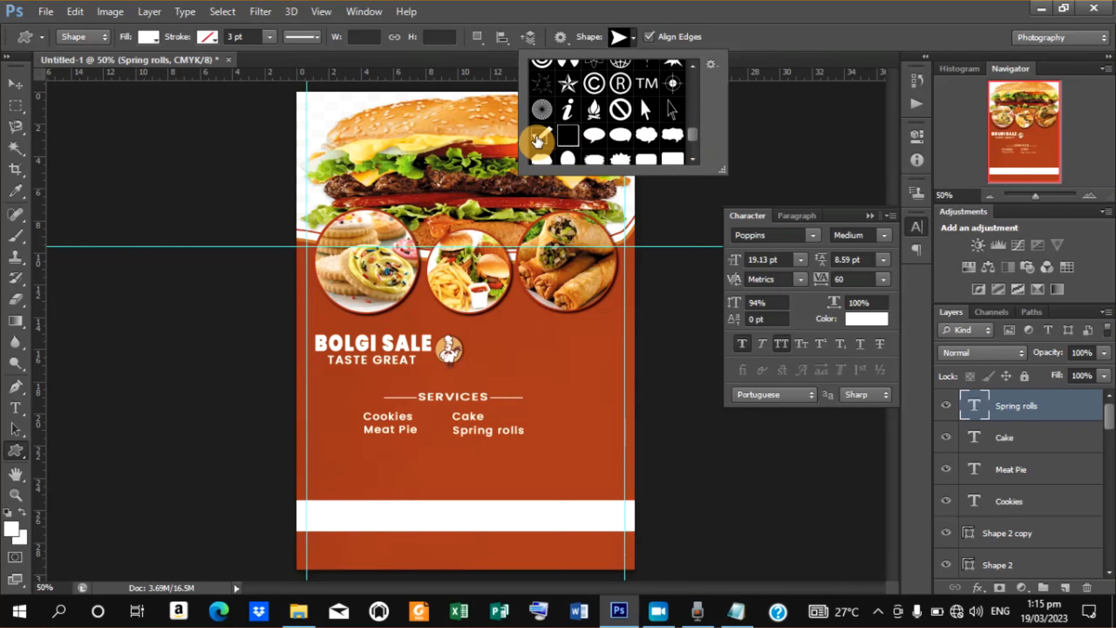
pyautogui.click(539, 136)
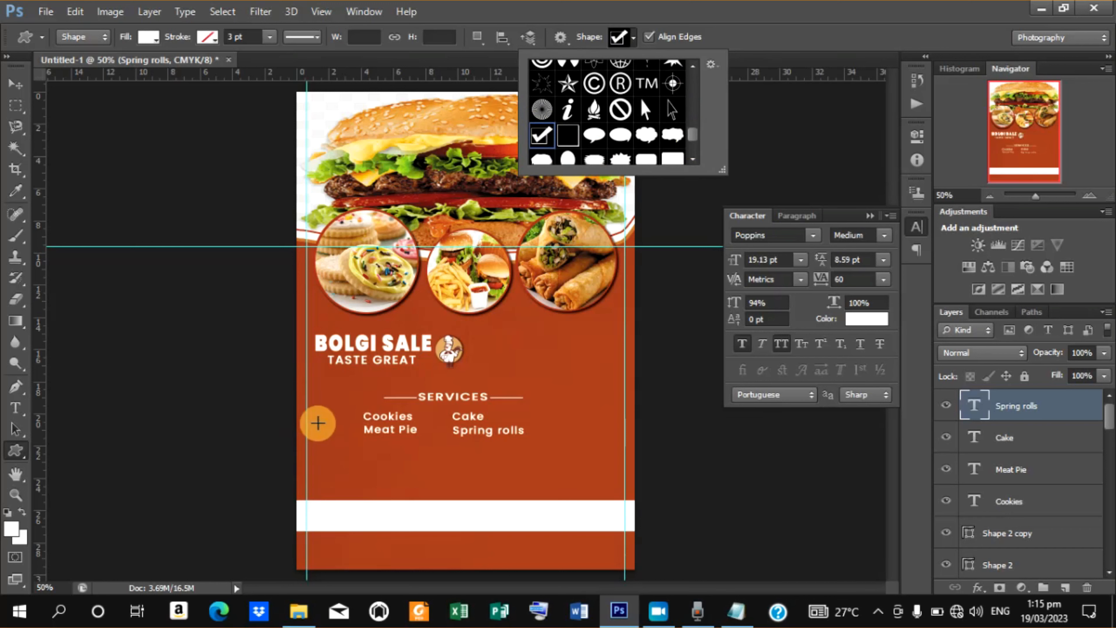
pyautogui.click(353, 413)
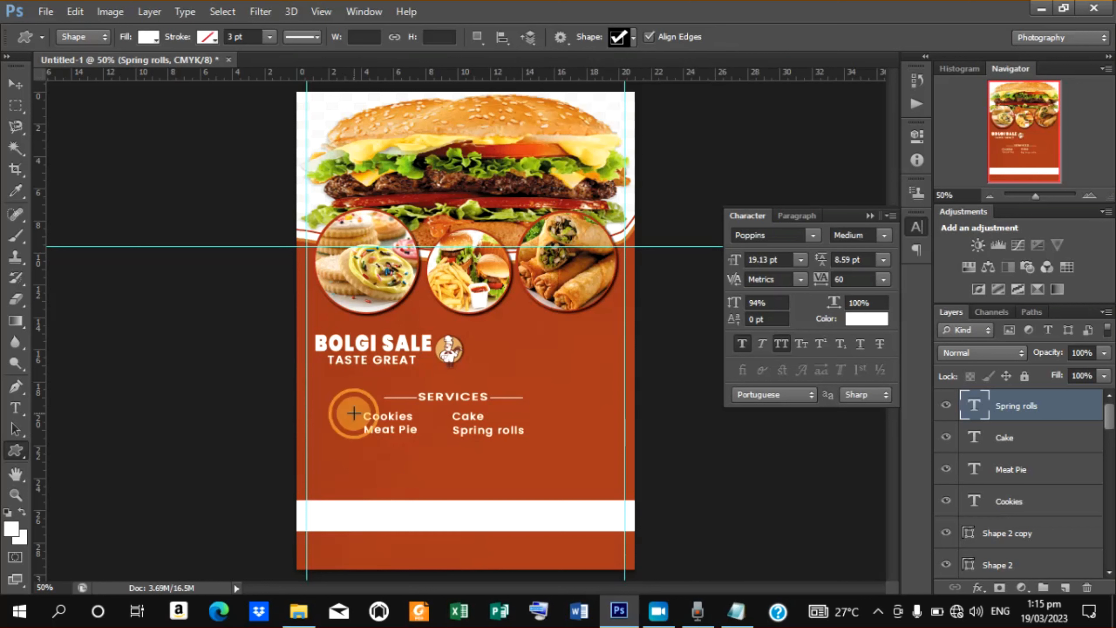
pyautogui.moveTo(353, 414); pyautogui.dragTo(362, 420)
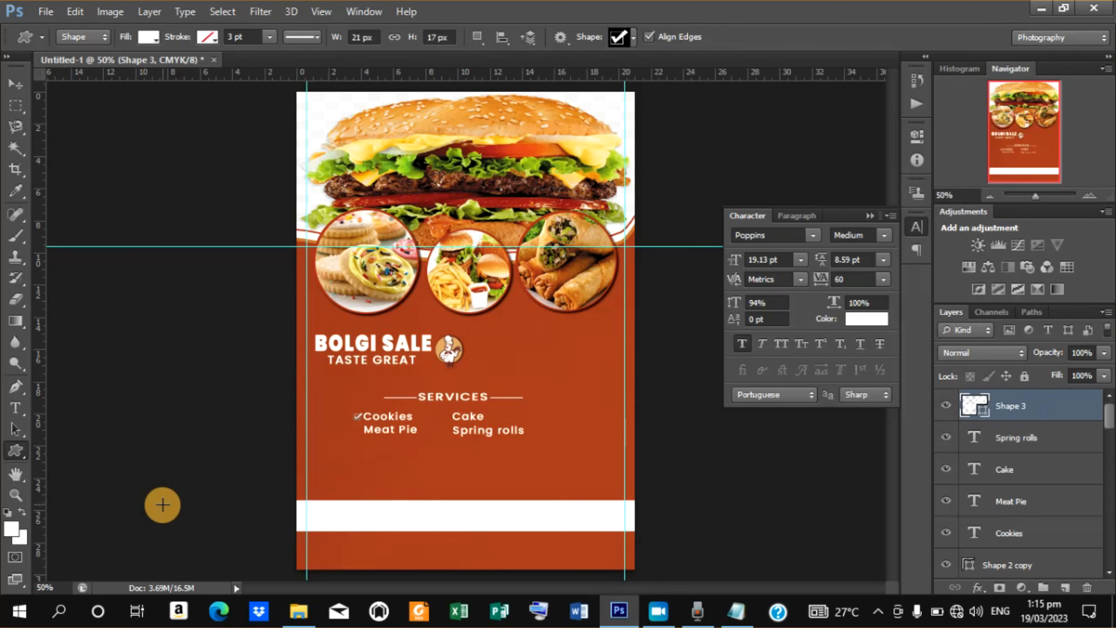
# Duplicate the checkmark and place the copy in front of Meat Pie.
pyautogui.click(14, 88)
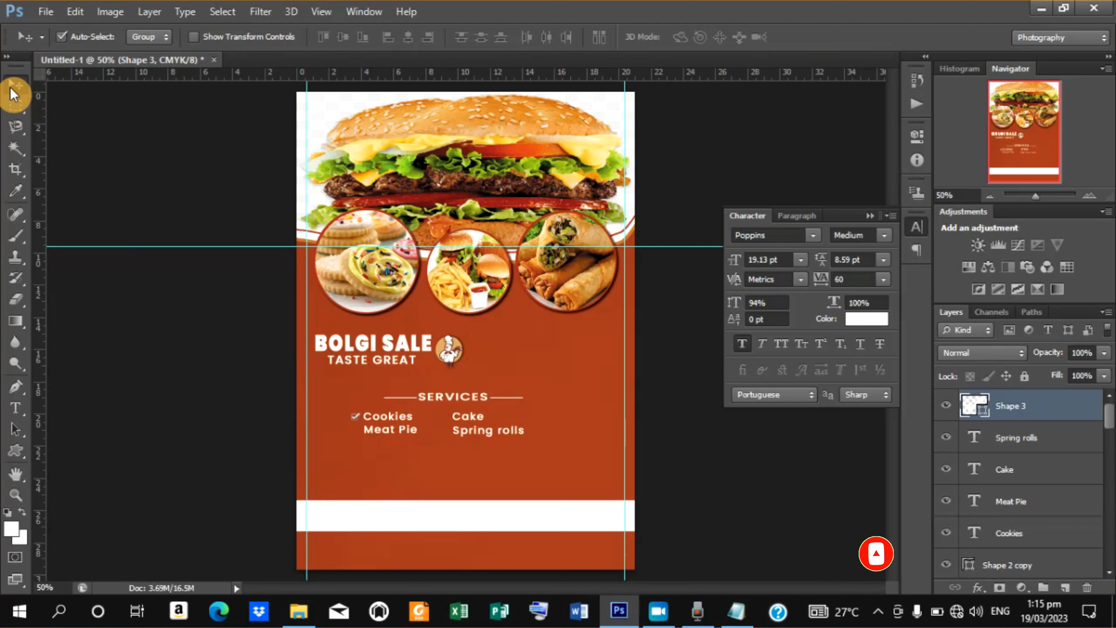
pyautogui.hotkey('ctrl', 'j')
pyautogui.click(192, 37)
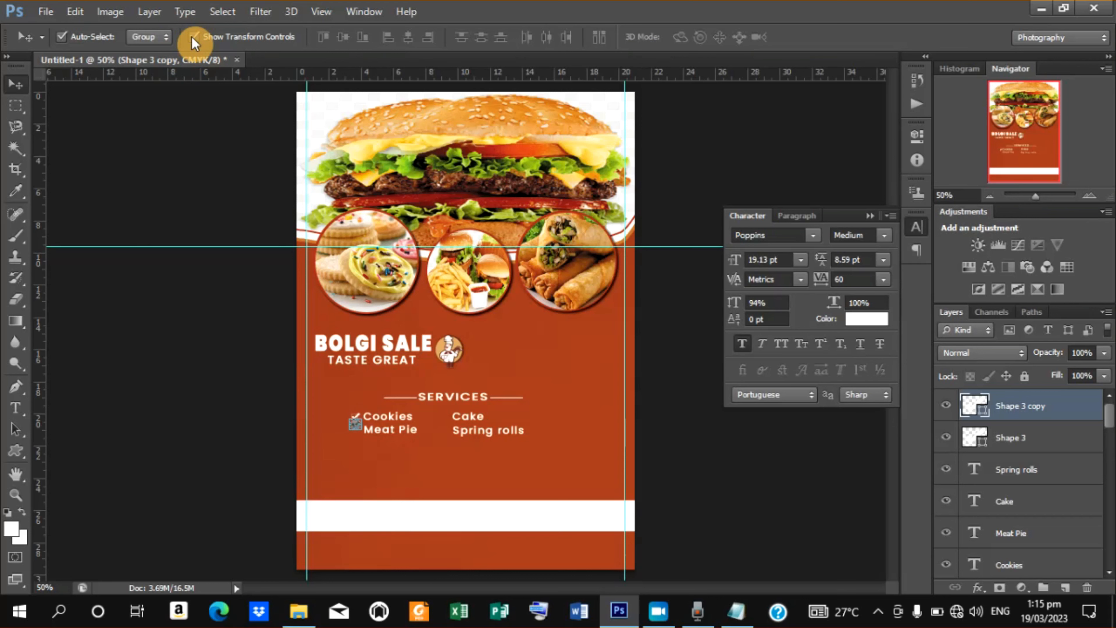
pyautogui.click(192, 36)
pyautogui.hotkey('ctrl', '+')
pyautogui.hotkey('ctrl', '+')
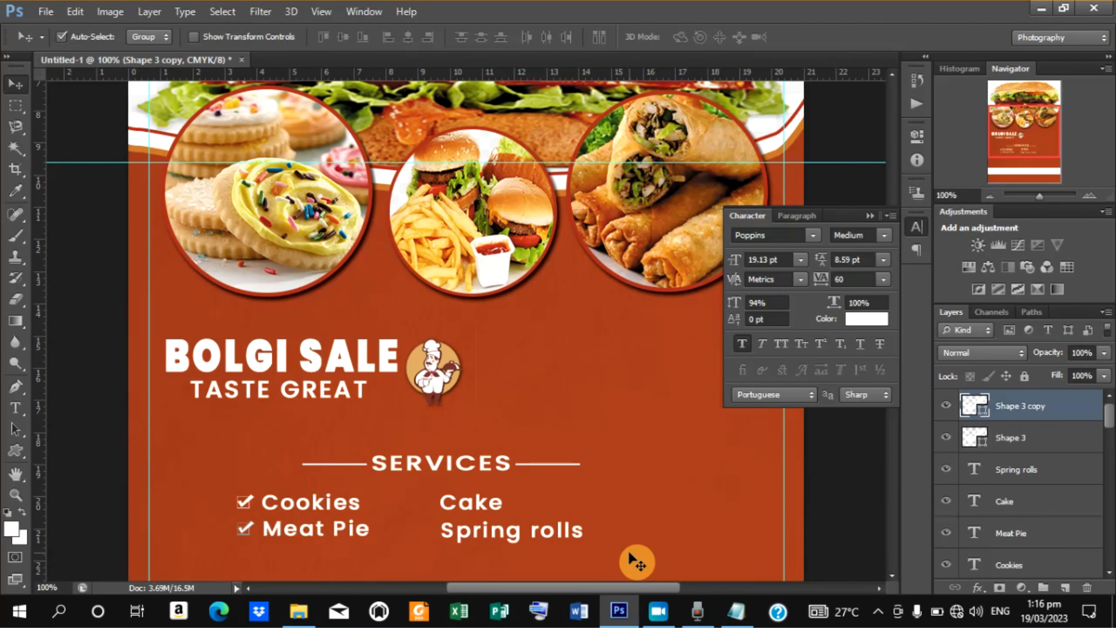
# Duplicate the checkmark again and move the copy in front of Spring rolls.
pyautogui.hotkey('ctrl', 'j')
pyautogui.press('Right')
pyautogui.press('Right')
pyautogui.press('Right')
pyautogui.press('Right')
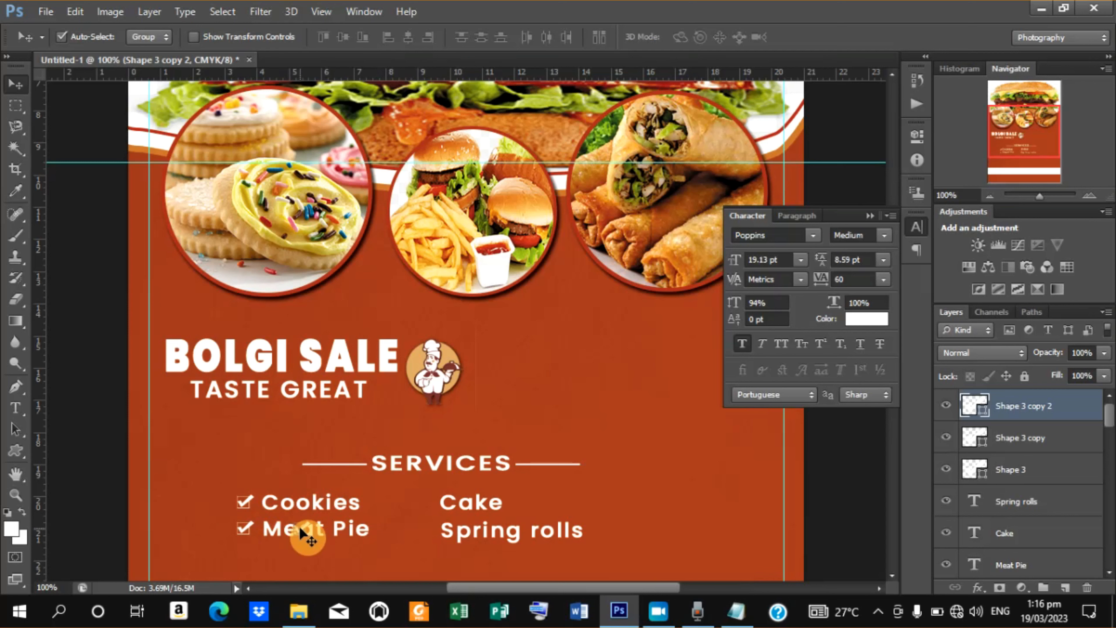
pyautogui.moveTo(306, 531); pyautogui.dragTo(426, 534)
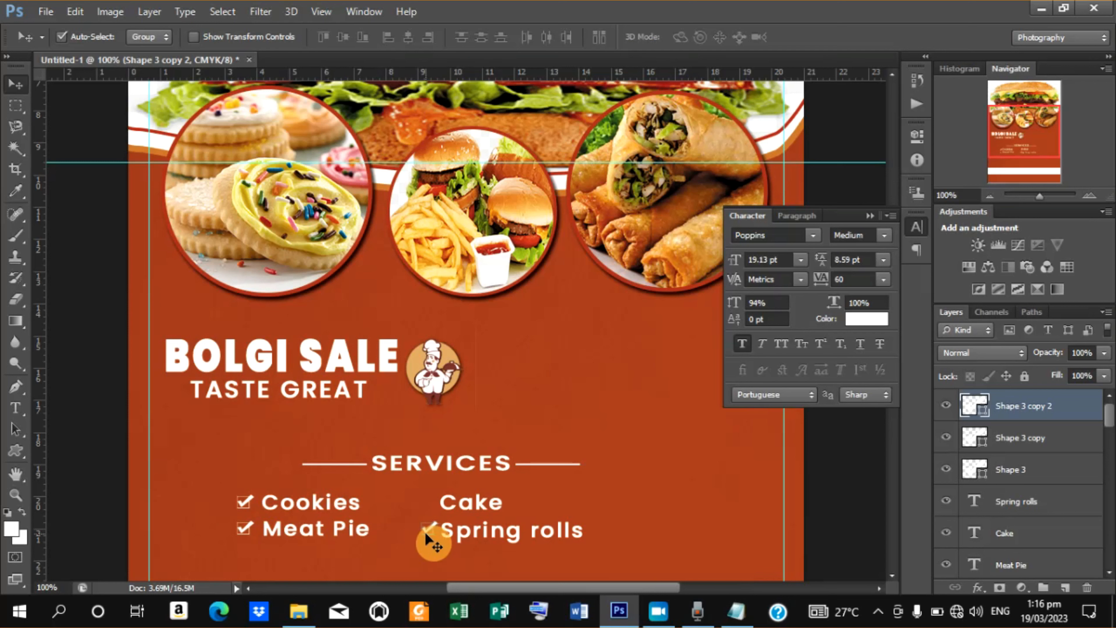
# Duplicate the checkmark once more and nudge the copy up in front of Cake.
pyautogui.hotkey('ctrl', 'j')
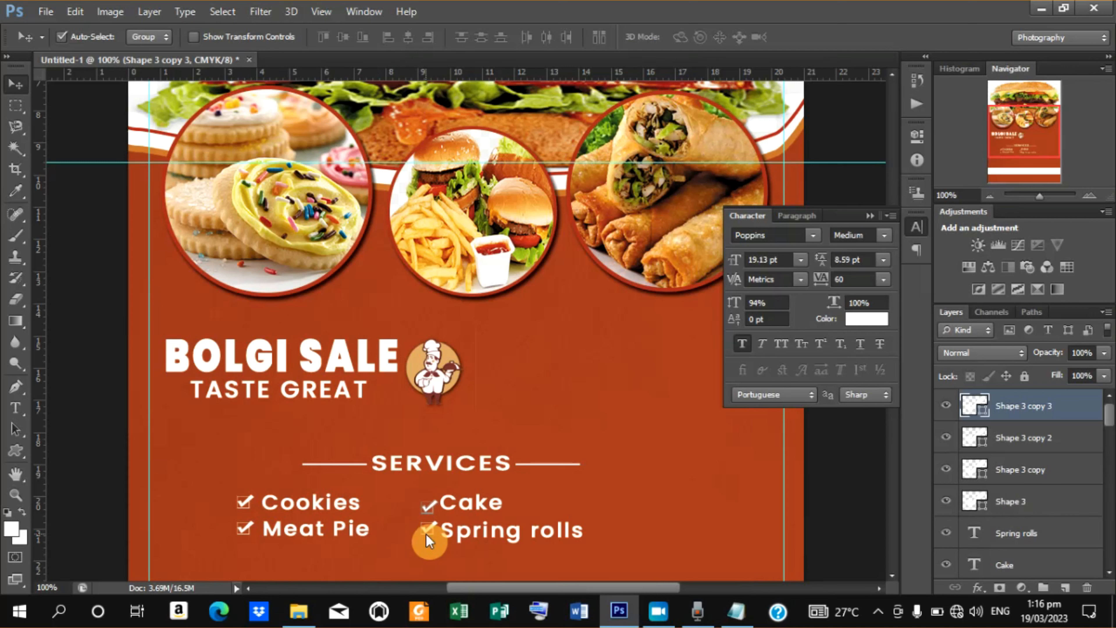
pyautogui.press('Up')
pyautogui.press('Up')
pyautogui.press('Up')
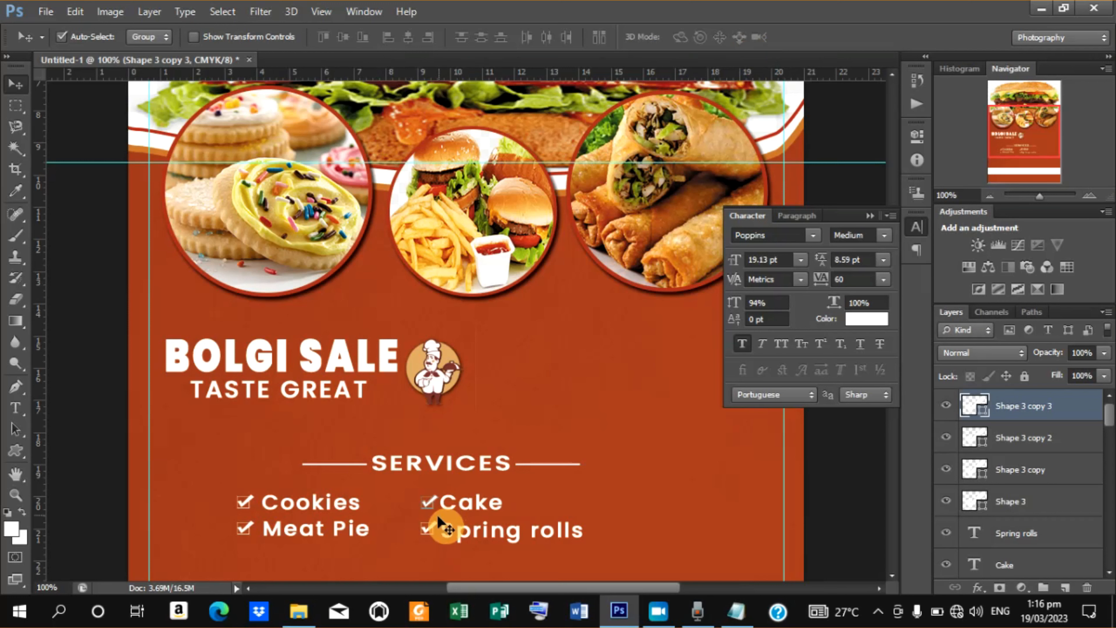
# Select all checkmark and item text layers together and nudge the whole list right and up beneath SERVICES.
pyautogui.click(433, 533)
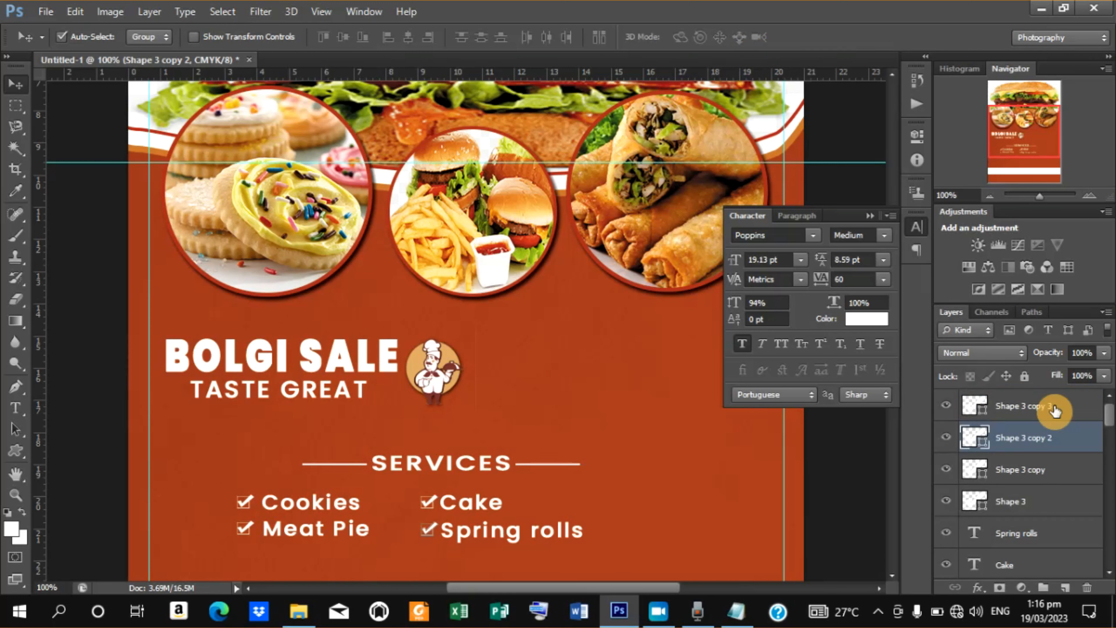
pyautogui.click(1069, 406)
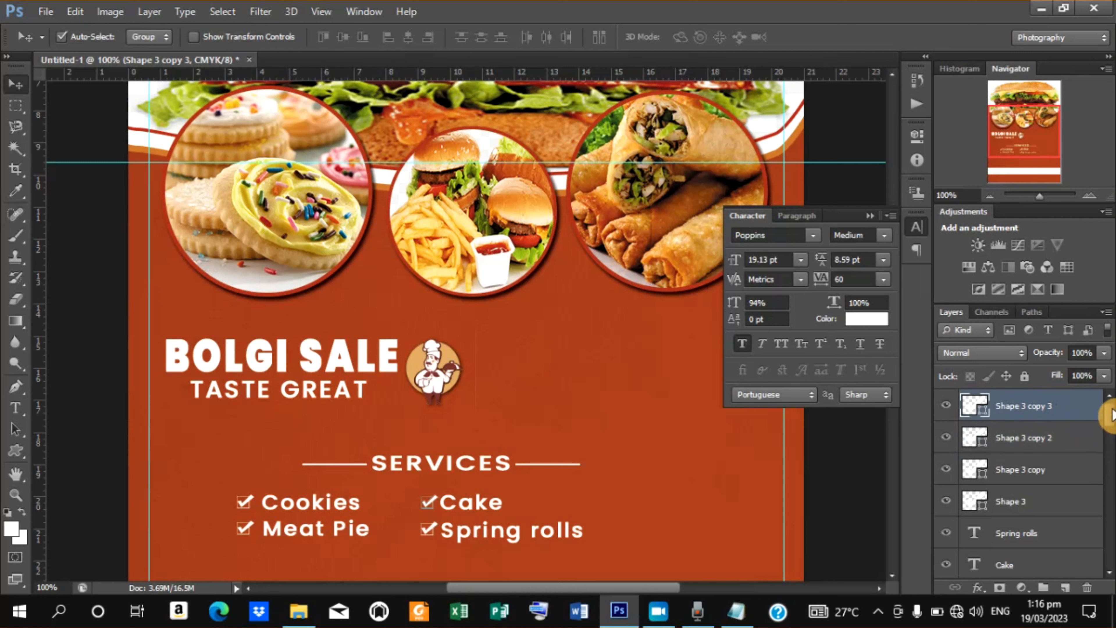
pyautogui.moveTo(1109, 419); pyautogui.dragTo(1109, 440)
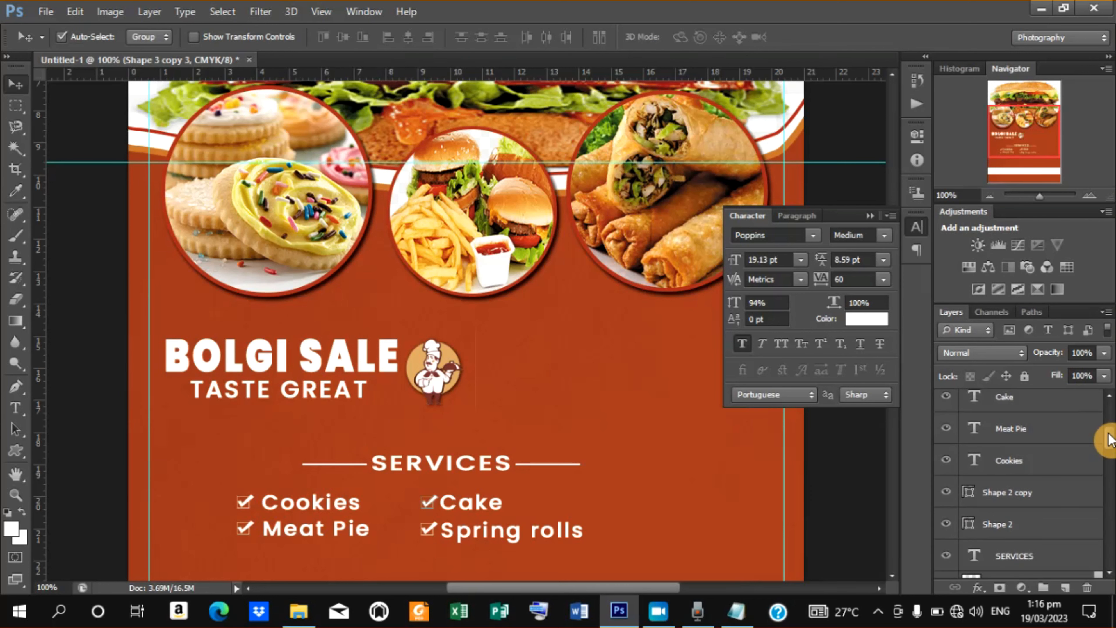
pyautogui.keyDown('shift'); pyautogui.click(1045, 461); pyautogui.keyUp('shift')
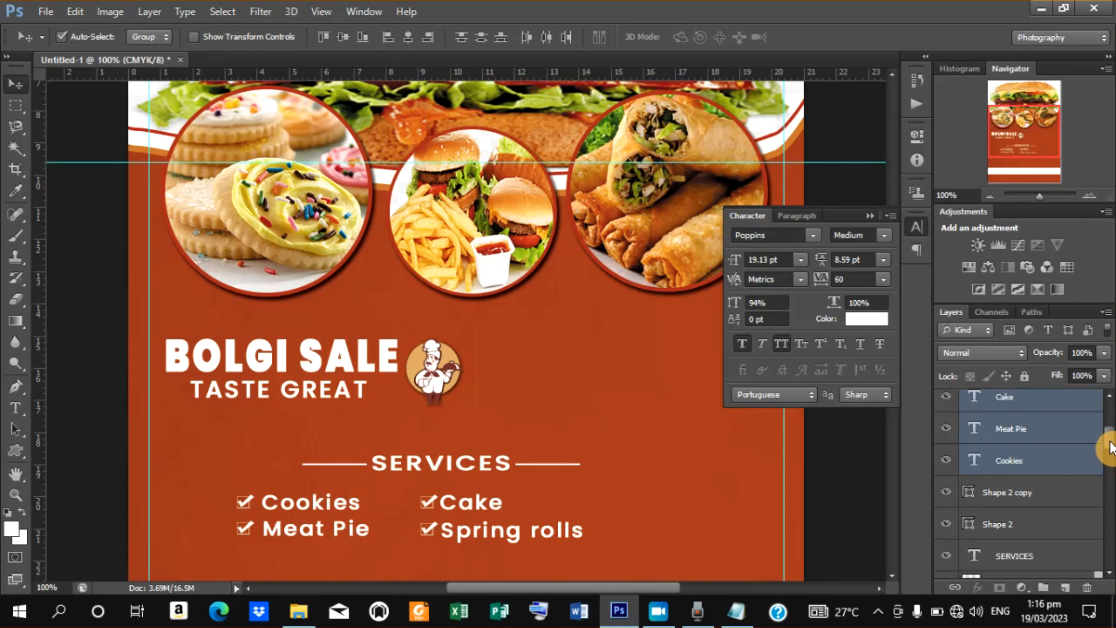
pyautogui.scroll(3, 1100, 418)
pyautogui.keyDown('shift'); pyautogui.click(1098, 412); pyautogui.keyUp('shift')
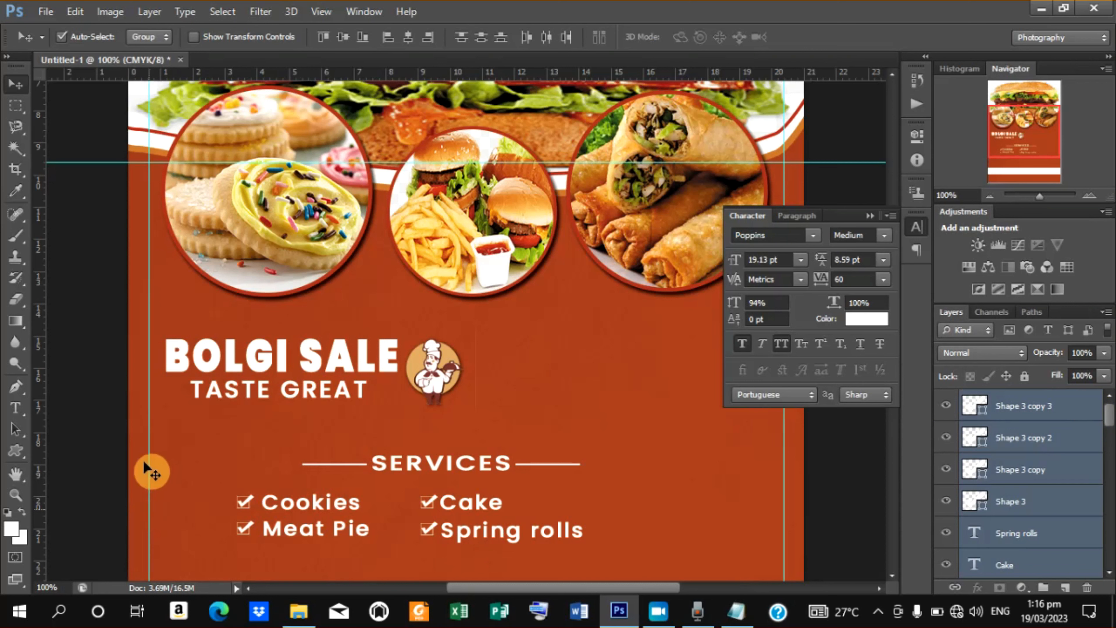
pyautogui.click(196, 37)
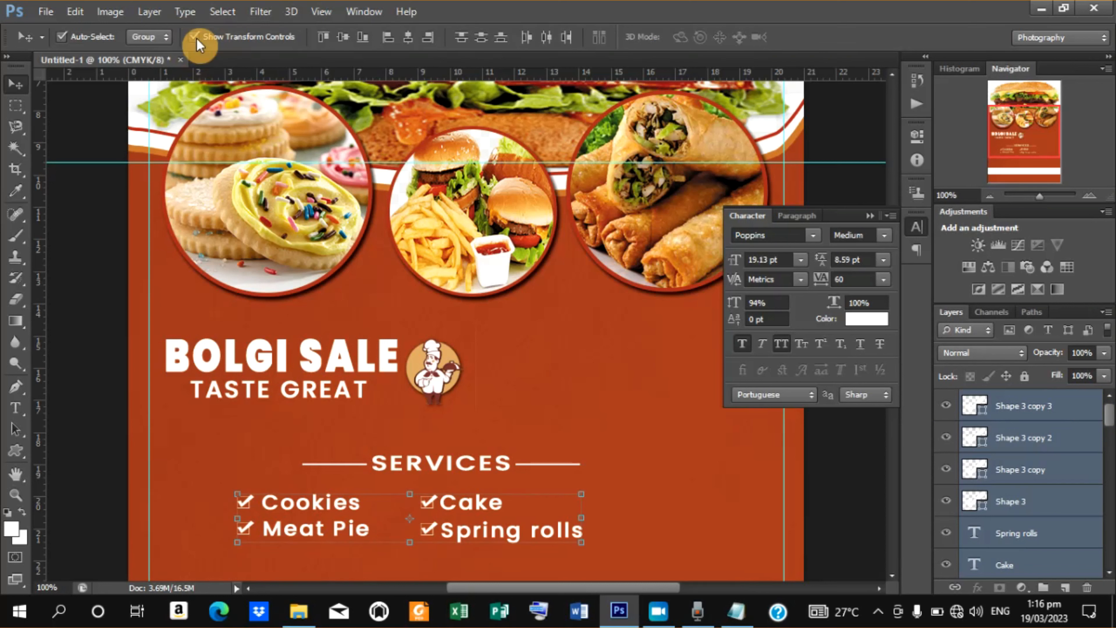
pyautogui.press('Right')
pyautogui.press('Right')
pyautogui.press('Right')
pyautogui.press('Right')
pyautogui.press('Right')
pyautogui.press('Right')
pyautogui.press('Right')
pyautogui.press('Right')
pyautogui.press('Right')
pyautogui.press('Right')
pyautogui.press('Right')
pyautogui.press('Right')
pyautogui.press('Right')
pyautogui.press('Right')
pyautogui.press('Right')
pyautogui.press('Right')
pyautogui.press('Right')
pyautogui.press('Right')
pyautogui.press('Right')
pyautogui.press('Right')
pyautogui.press('Right')
pyautogui.press('Right')
pyautogui.press('Right')
pyautogui.press('Right')
pyautogui.press('Right')
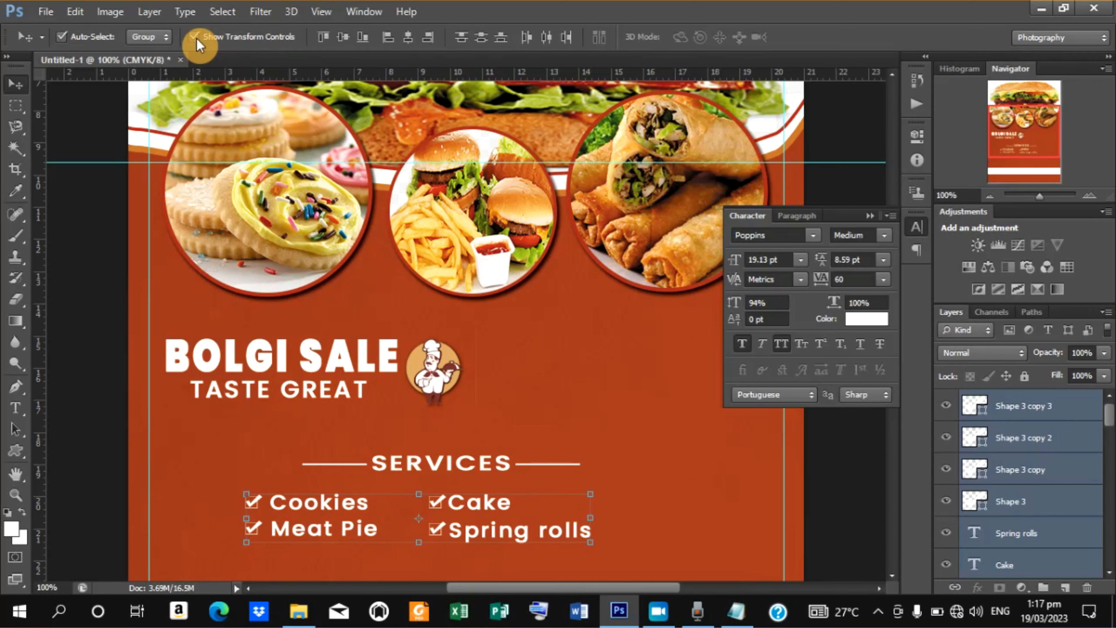
pyautogui.press('Right')
pyautogui.press('Right')
pyautogui.press('Right')
pyautogui.press('Right')
pyautogui.press('Right')
pyautogui.press('Right')
pyautogui.press('Right')
pyautogui.press('Right')
pyautogui.press('Right')
pyautogui.press('Right')
pyautogui.press('Right')
pyautogui.press('Right')
pyautogui.press('Right')
pyautogui.press('Right')
pyautogui.press('Right')
pyautogui.press('Right')
pyautogui.press('Right')
pyautogui.press('Right')
pyautogui.press('Right')
pyautogui.press('Right')
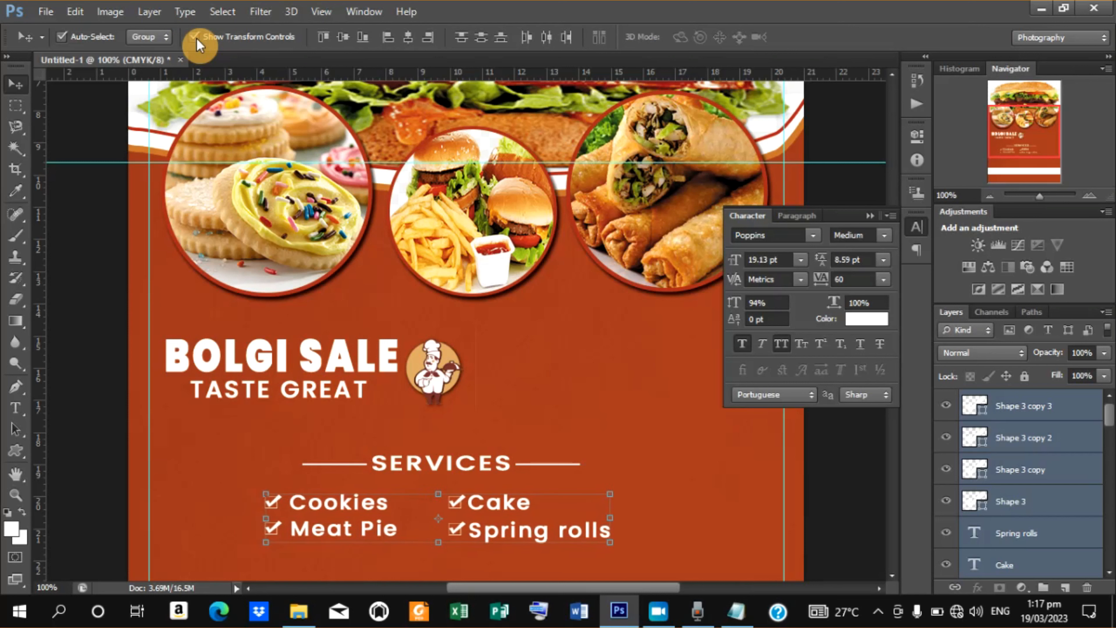
pyautogui.press('Right')
pyautogui.press('Right')
pyautogui.press('Right')
pyautogui.press('Right')
pyautogui.press('Right')
pyautogui.press('Right')
pyautogui.press('Right')
pyautogui.press('Right')
pyautogui.press('Right')
pyautogui.press('Right')
pyautogui.press('Right')
pyautogui.press('Right')
pyautogui.press('Right')
pyautogui.press('Right')
pyautogui.press('Right')
pyautogui.press('Right')
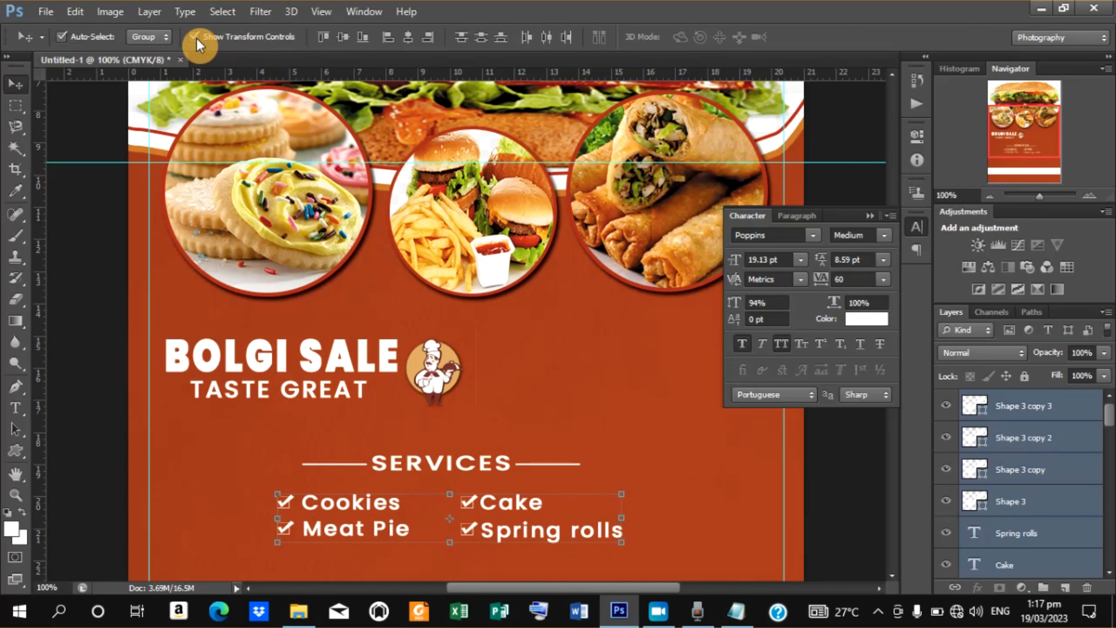
pyautogui.press('Right')
pyautogui.press('Right')
pyautogui.press('Right')
pyautogui.press('Right')
pyautogui.press('Right')
pyautogui.press('Right')
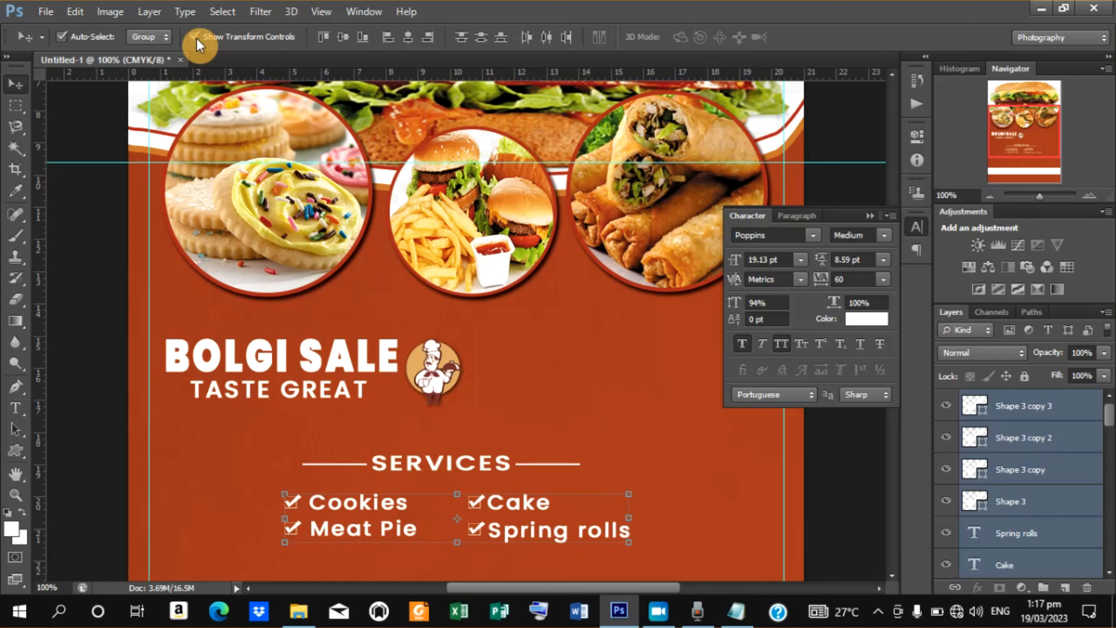
pyautogui.press('Up')
pyautogui.press('Up')
pyautogui.press('Up')
pyautogui.press('Up')
pyautogui.press('Up')
pyautogui.press('Up')
pyautogui.press('Up')
pyautogui.press('Up')
pyautogui.press('Up')
pyautogui.press('Up')
pyautogui.press('Up')
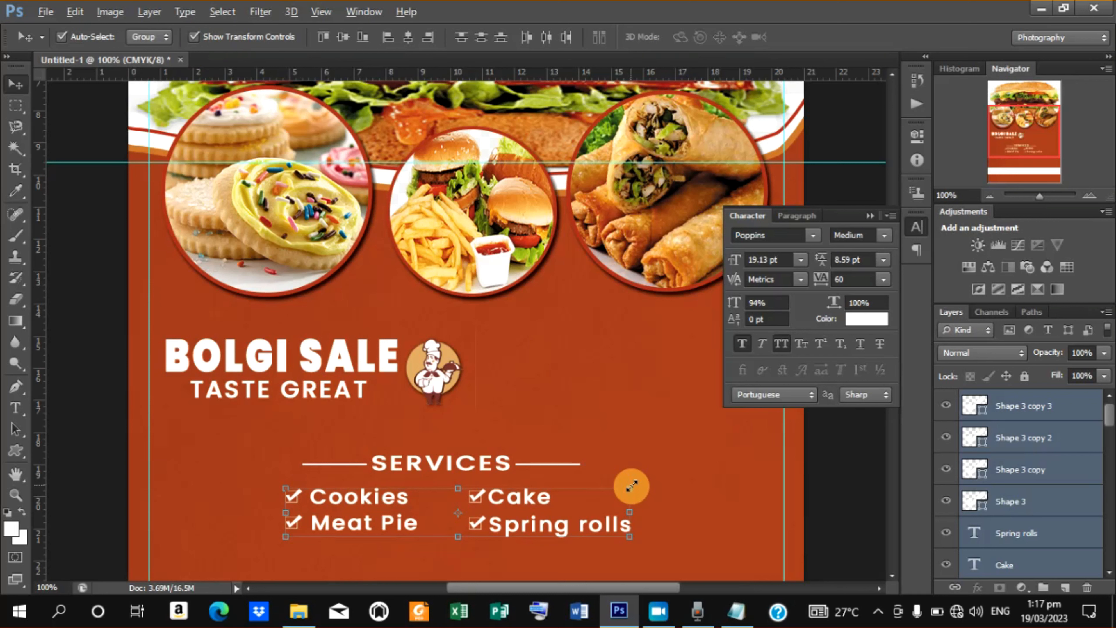
# Scale the list group down to about 82% and nudge it left and up, then commit the transform.
pyautogui.moveTo(632, 485); pyautogui.dragTo(603, 506)
pyautogui.press('Left')
pyautogui.press('Left')
pyautogui.press('Left')
pyautogui.press('Left')
pyautogui.press('Left')
pyautogui.press('Left')
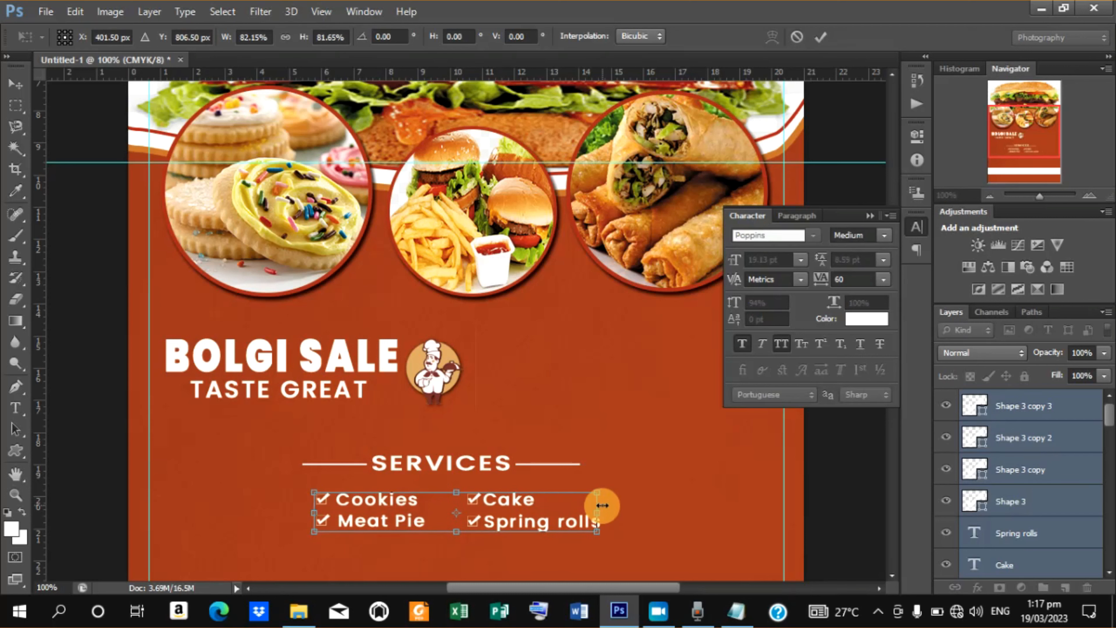
pyautogui.press('Left')
pyautogui.press('Left')
pyautogui.press('Left')
pyautogui.press('Left')
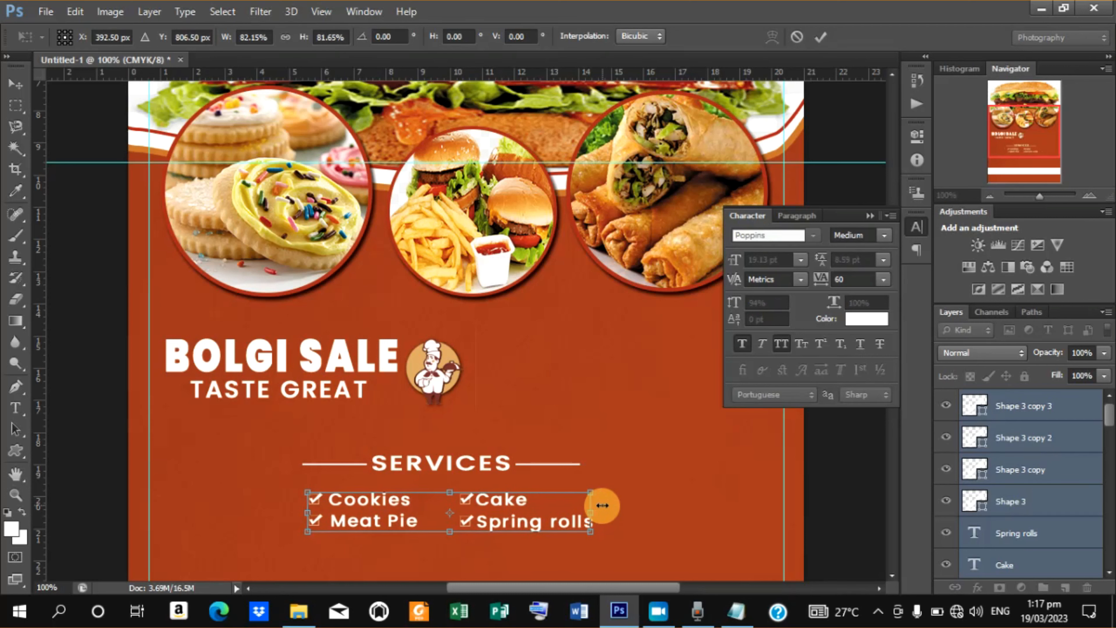
pyautogui.press('Up')
pyautogui.press('Up')
pyautogui.press('Up')
pyautogui.press('Up')
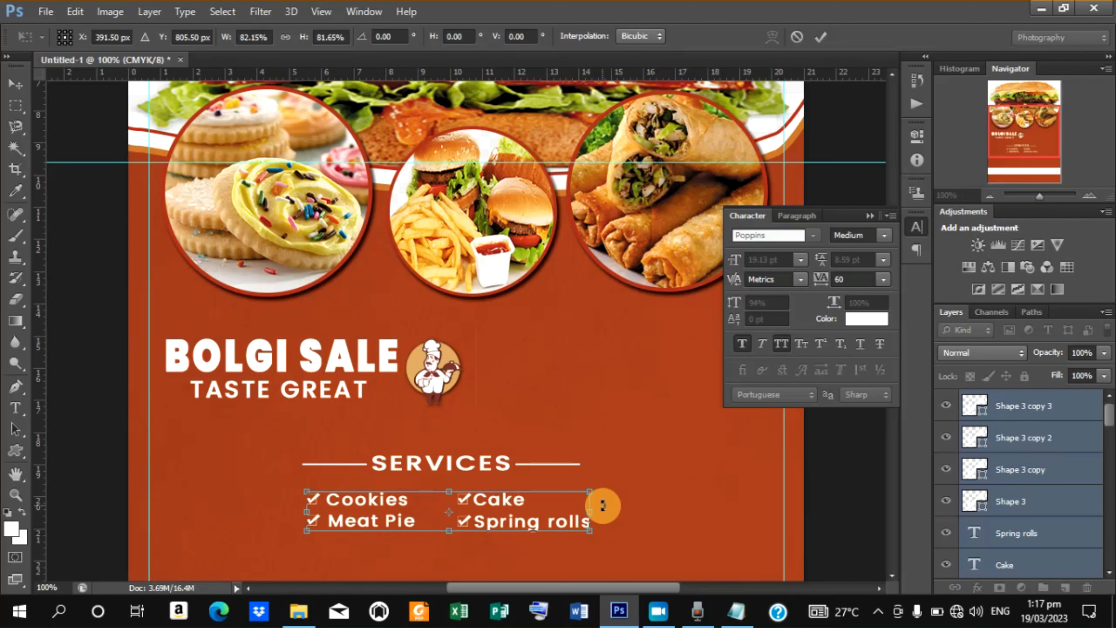
pyautogui.click(825, 34)
# Nudge the whole list slightly up and left to center it under SERVICES.
pyautogui.hotkey('ctrl', '-')
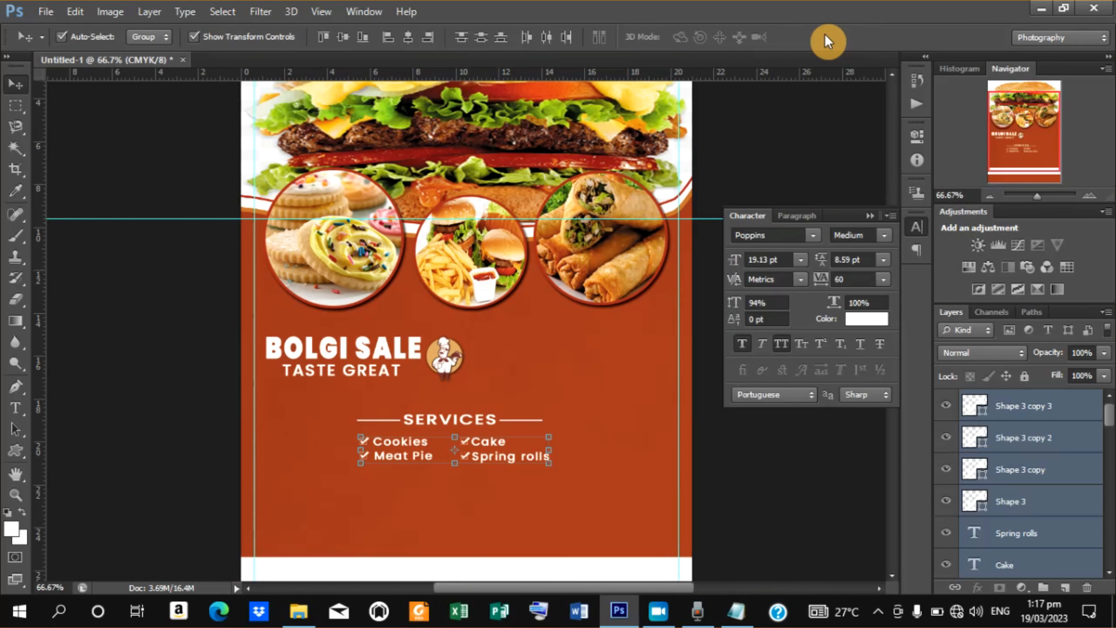
pyautogui.press('Up')
pyautogui.press('Up')
pyautogui.press('Up')
pyautogui.press('Up')
pyautogui.press('Up')
pyautogui.press('Up')
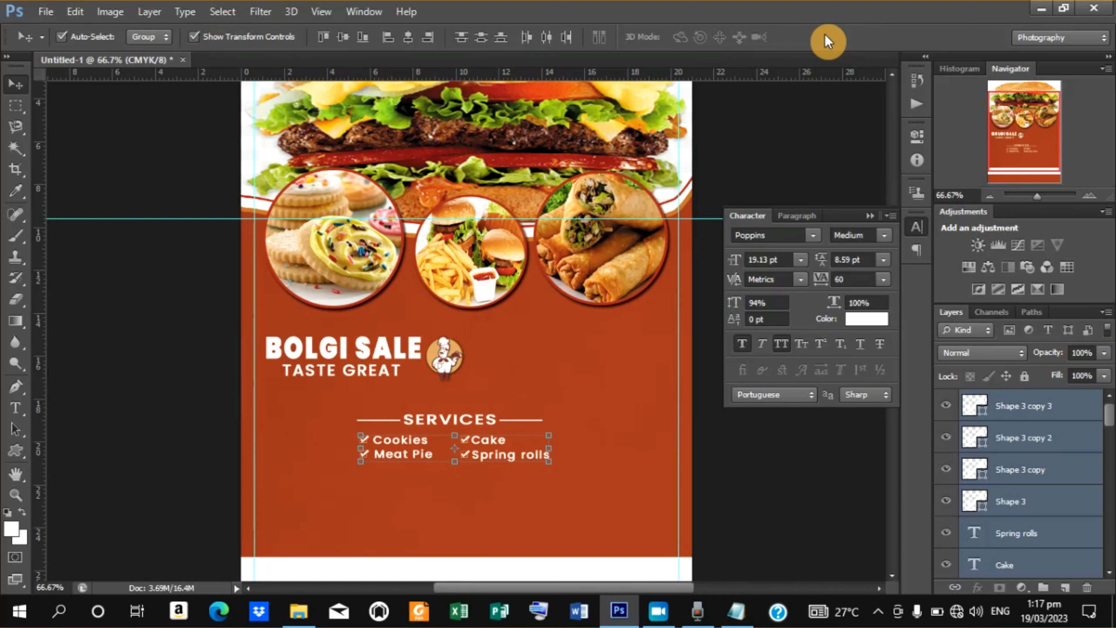
pyautogui.press('Left')
pyautogui.press('Left')
pyautogui.press('Left')
pyautogui.press('Left')
pyautogui.press('Left')
pyautogui.press('Left')
pyautogui.press('Left')
pyautogui.press('Left')
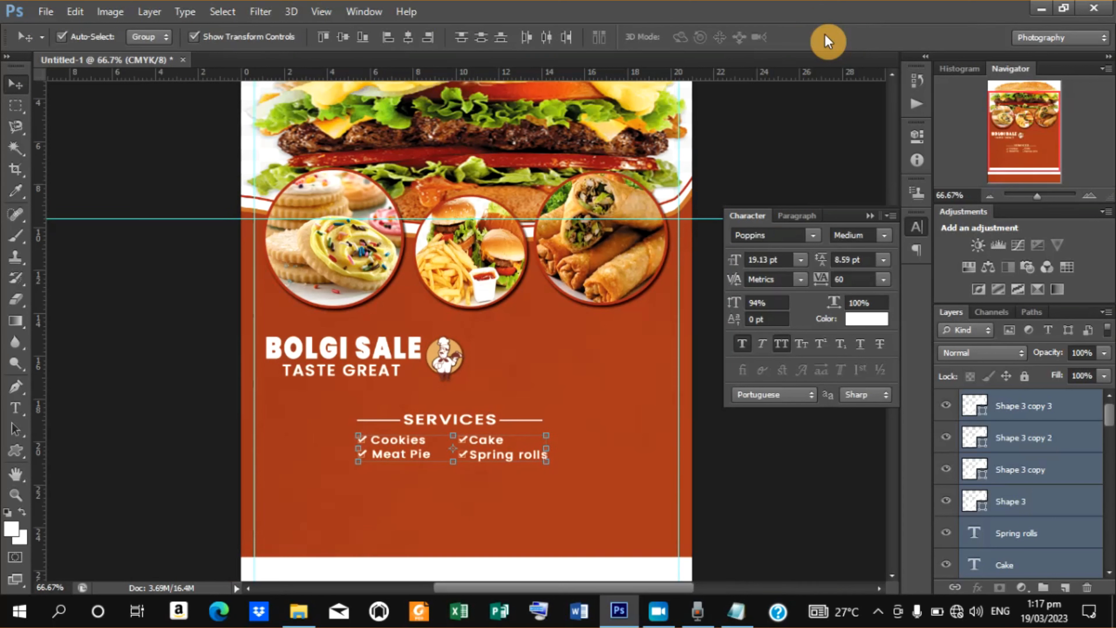
pyautogui.press('Up')
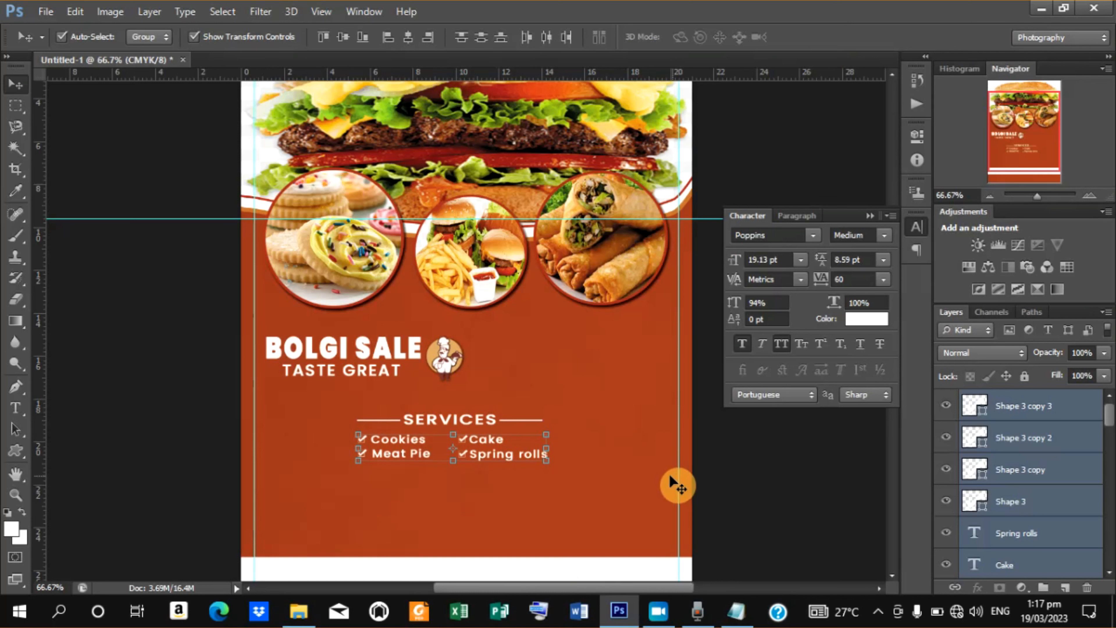
# Duplicate the SERVICES heading together with its two side lines and move the copy down below the list.
pyautogui.click(802, 488)
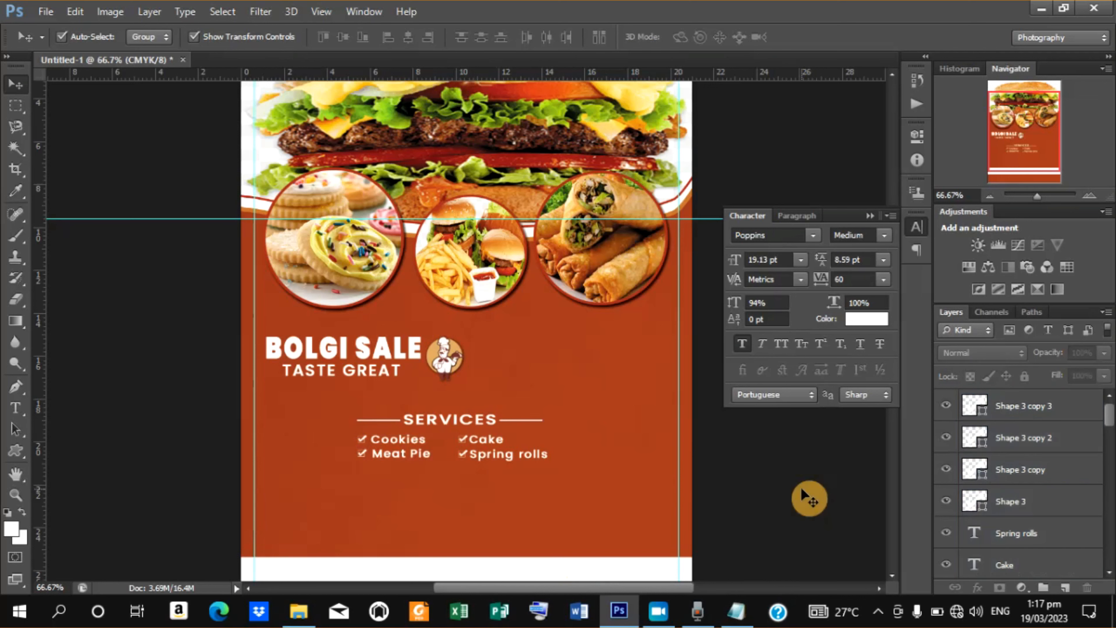
pyautogui.click(489, 418)
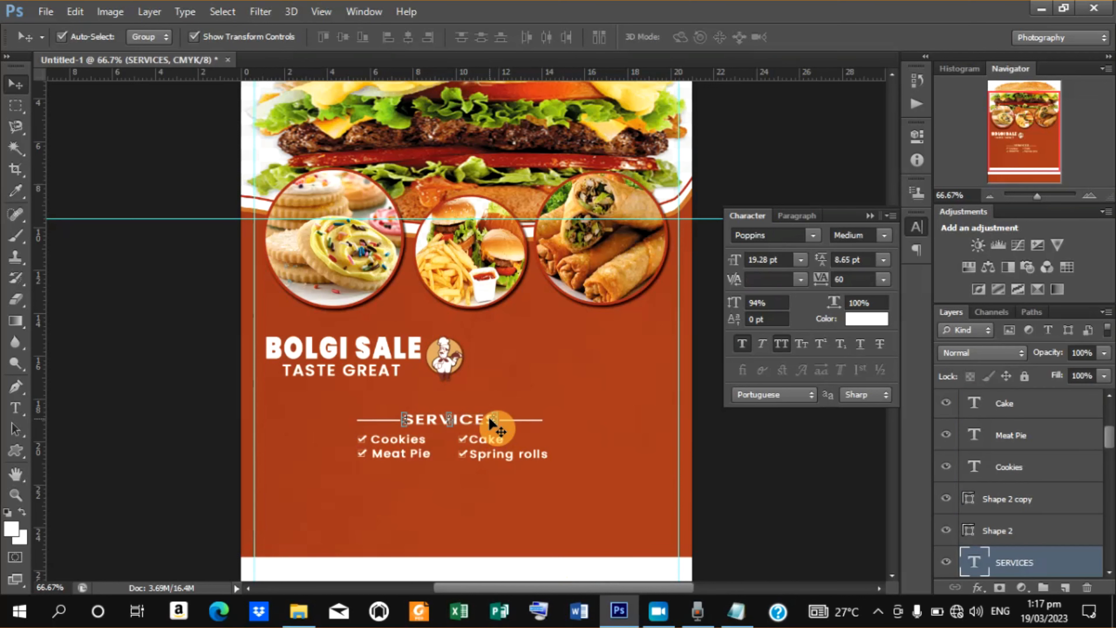
pyautogui.keyDown('shift'); pyautogui.click(1021, 502); pyautogui.keyUp('shift')
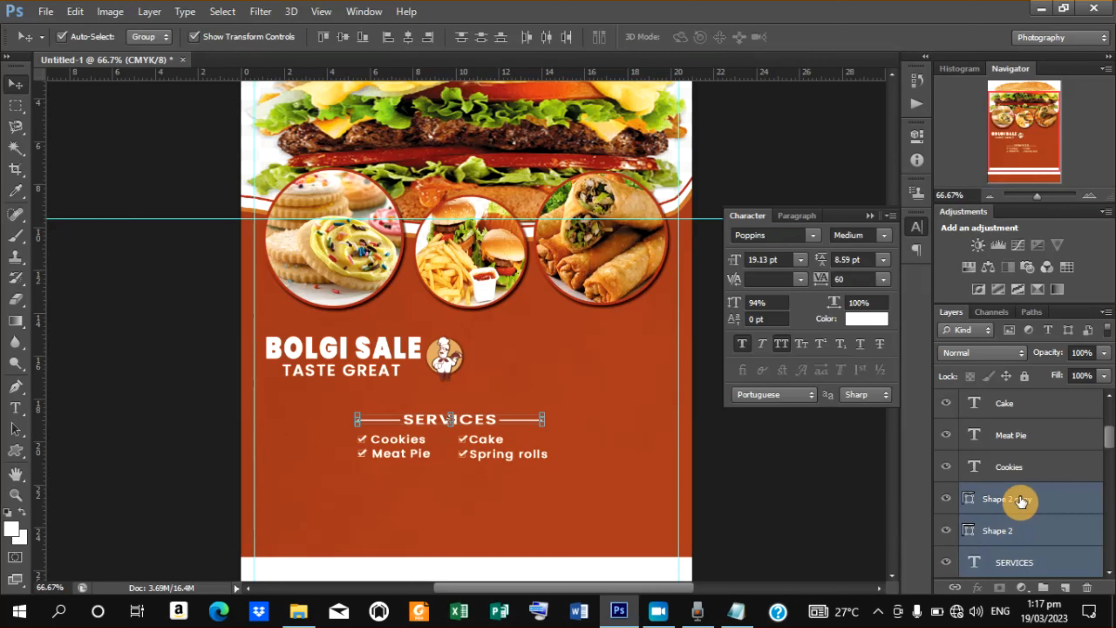
pyautogui.hotkey('ctrl', 'j')
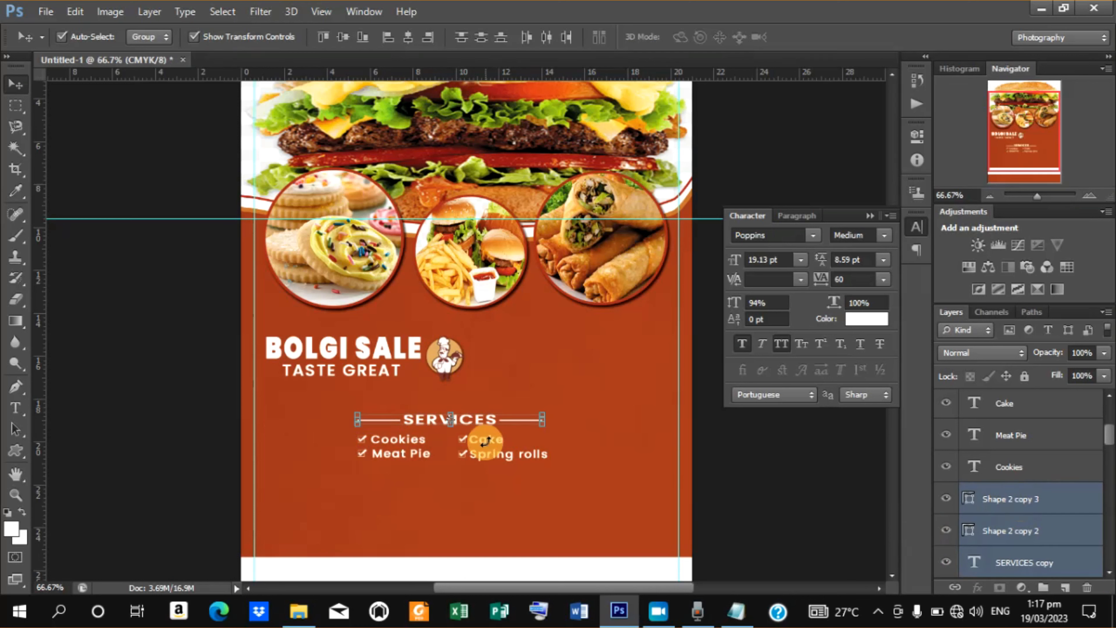
pyautogui.moveTo(483, 426); pyautogui.dragTo(482, 485)
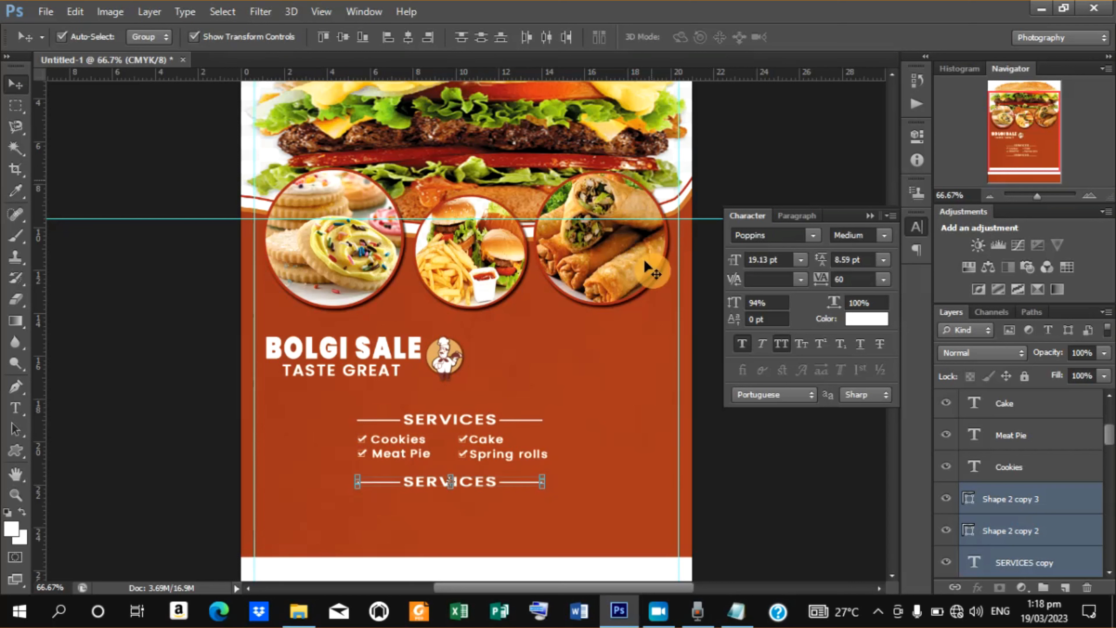
# Retype the duplicated heading as INGREDIENTS and commit the text.
pyautogui.press('t')
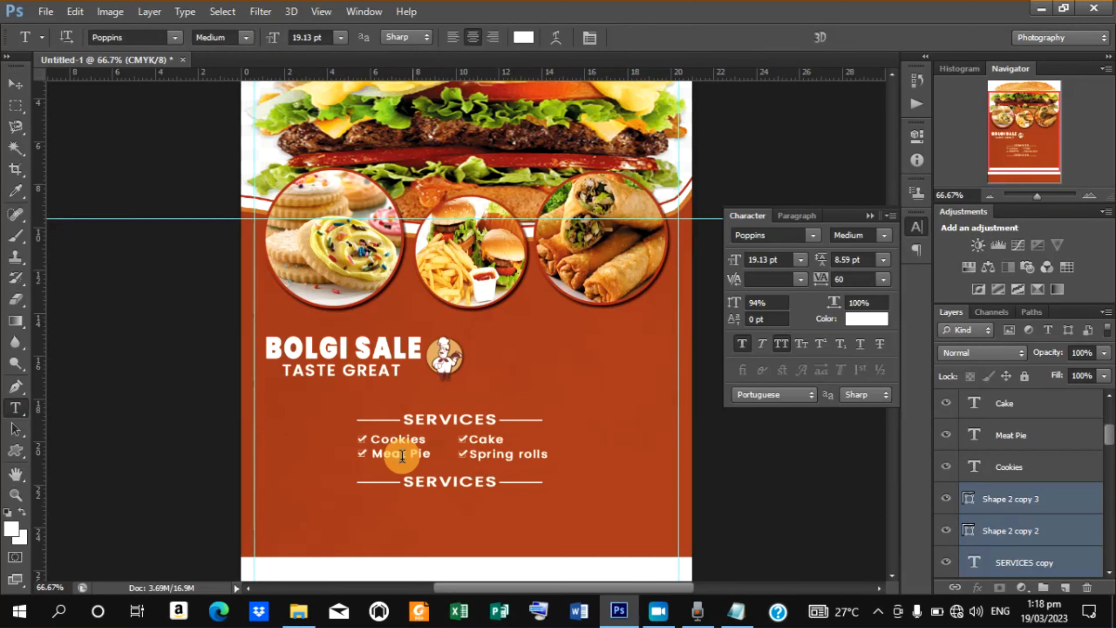
pyautogui.click(404, 482)
pyautogui.moveTo(403, 483); pyautogui.dragTo(493, 489)
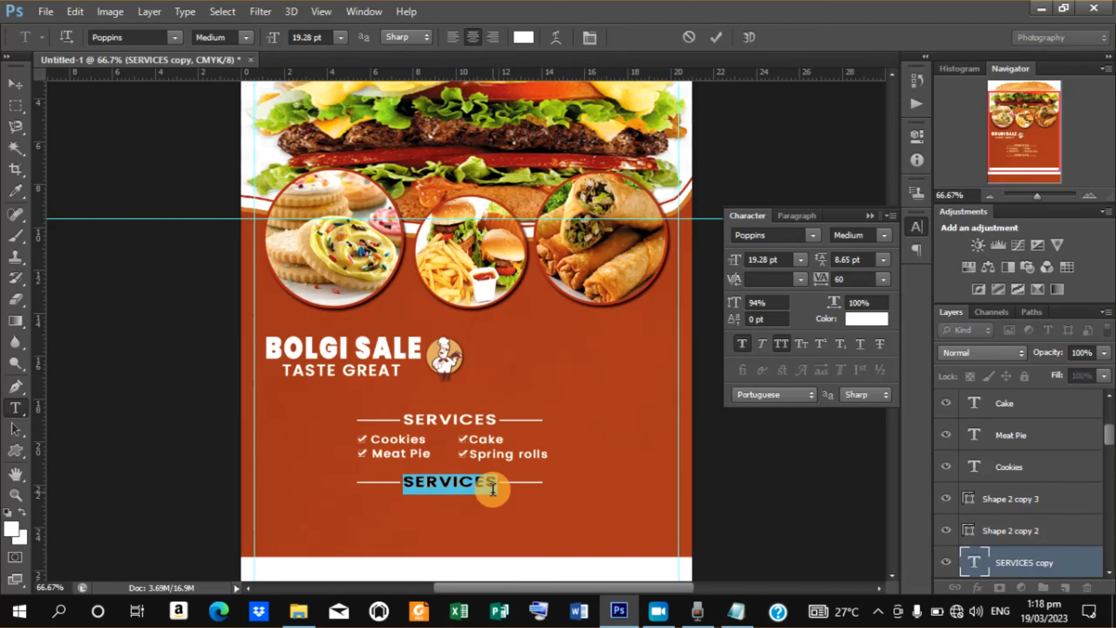
pyautogui.write('INGRE')
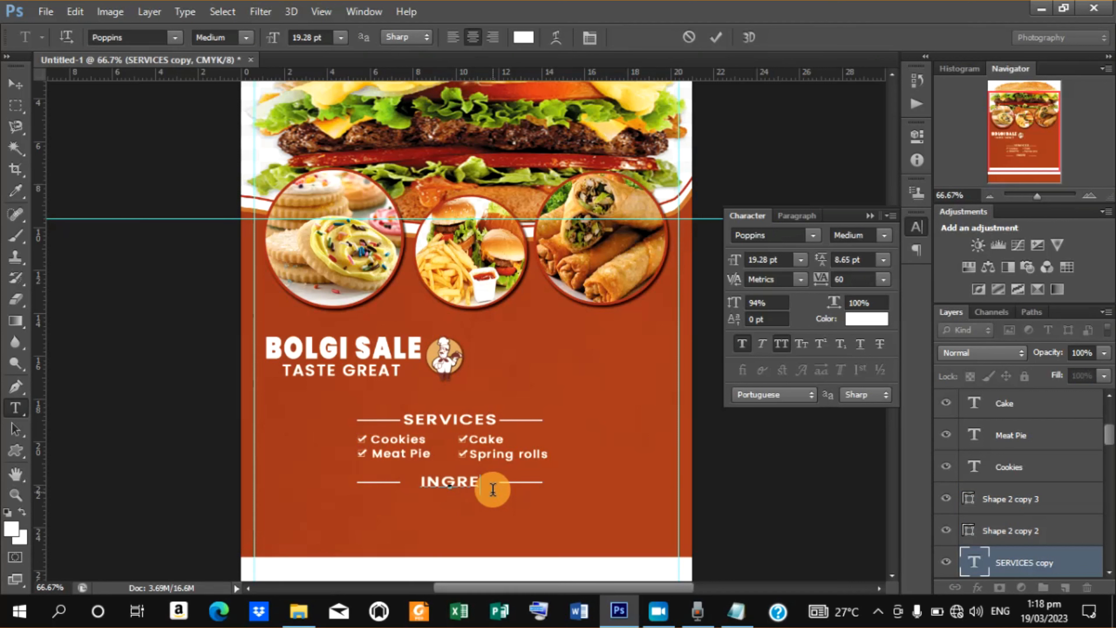
pyautogui.write('D')
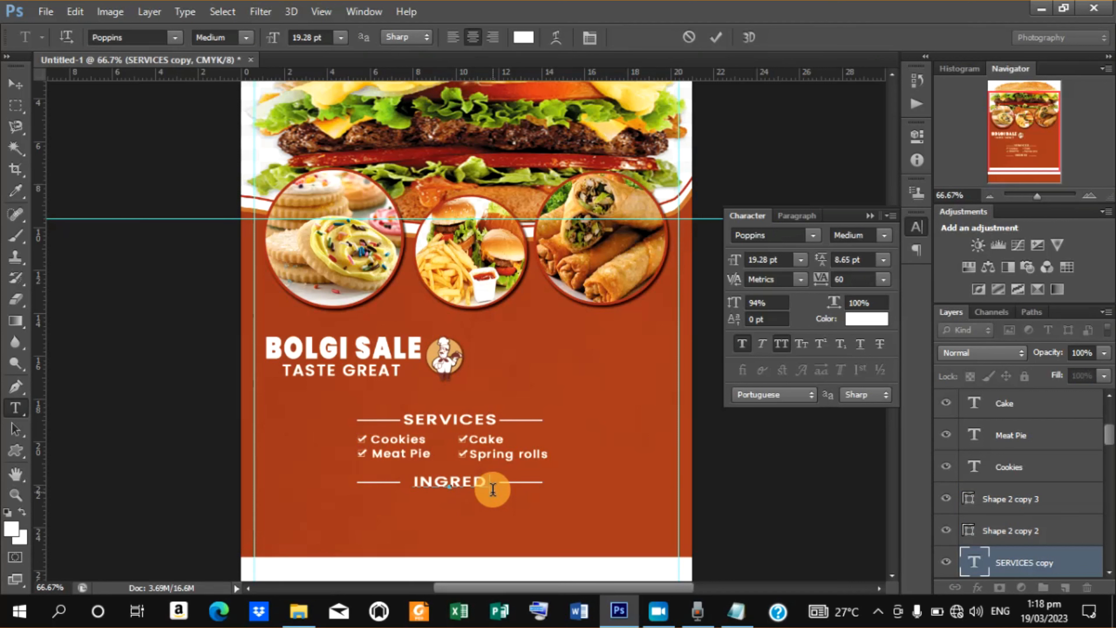
pyautogui.write('IENTS')
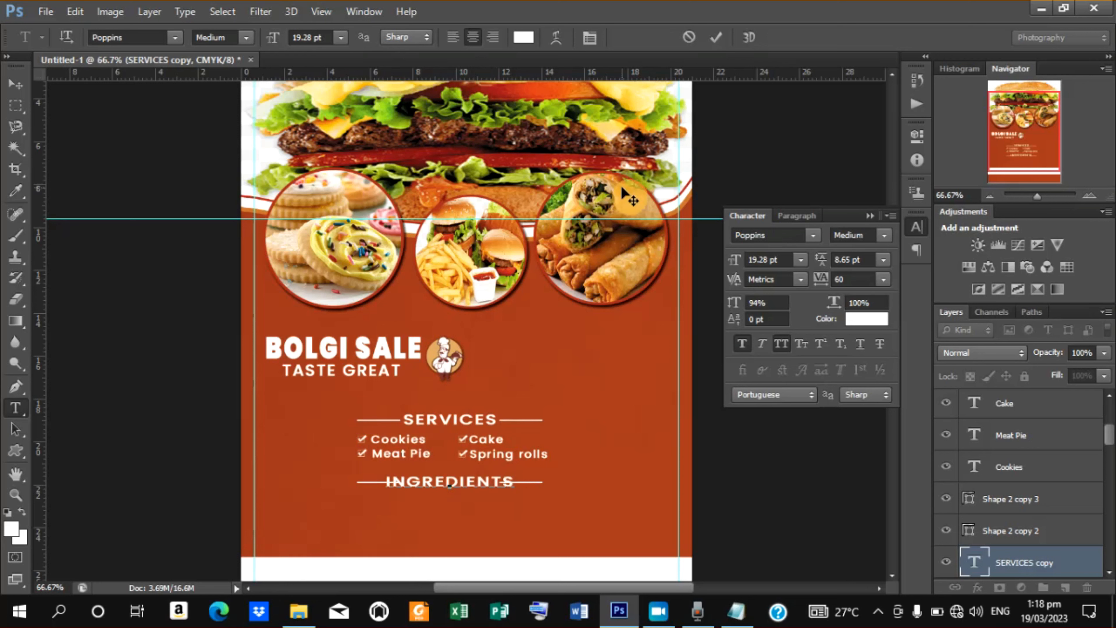
pyautogui.click(720, 36)
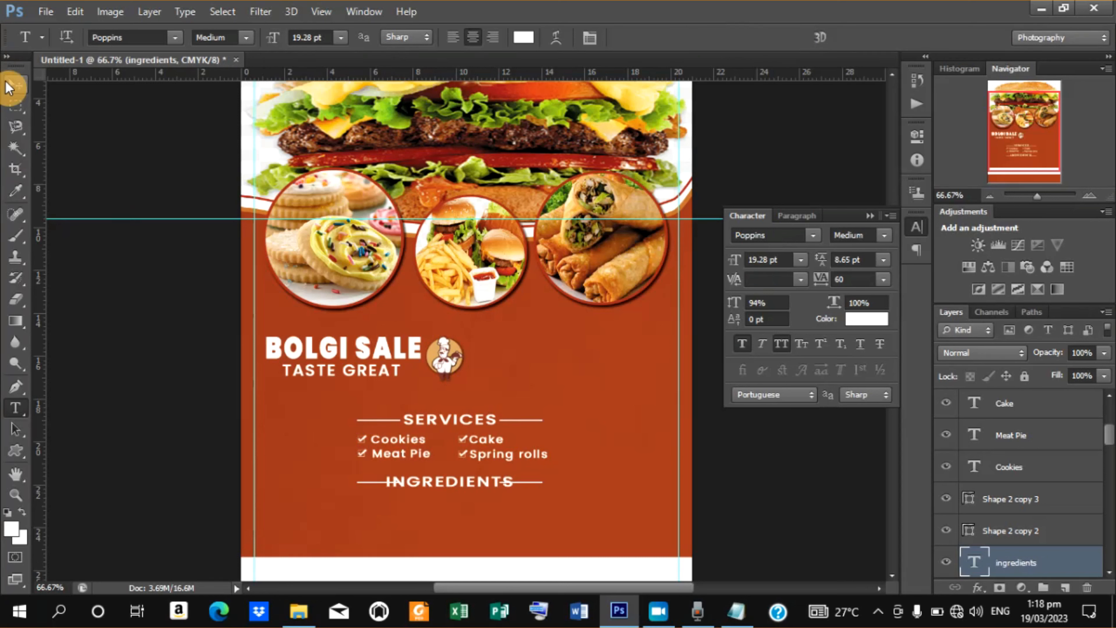
# Move the two copied heading lines outward so they flank the wider INGREDIENTS title.
pyautogui.click(15, 84)
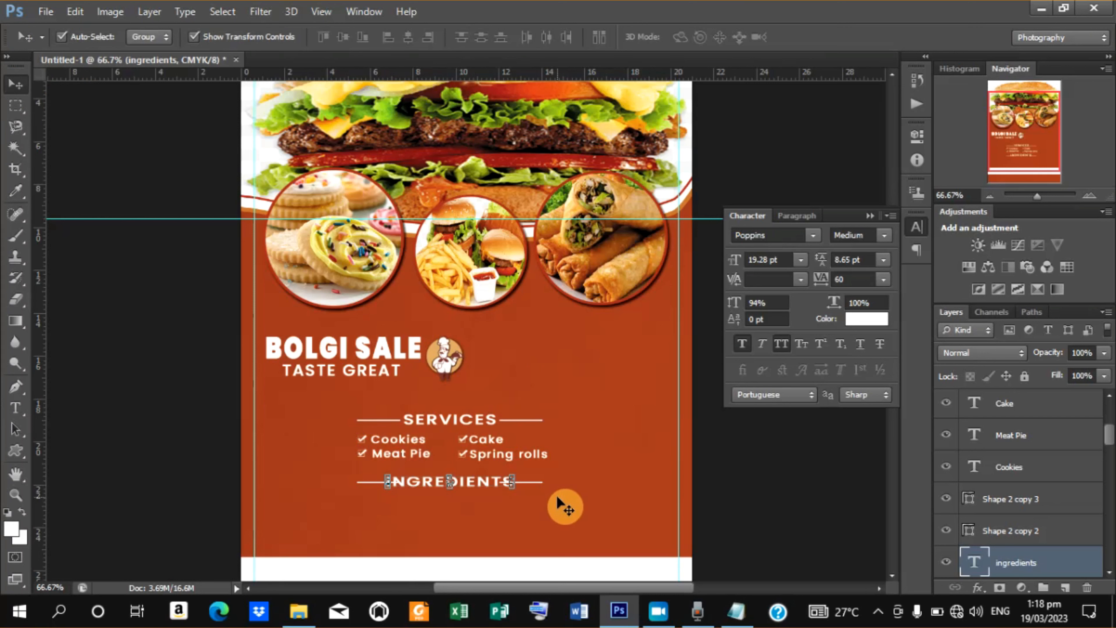
pyautogui.click(535, 484)
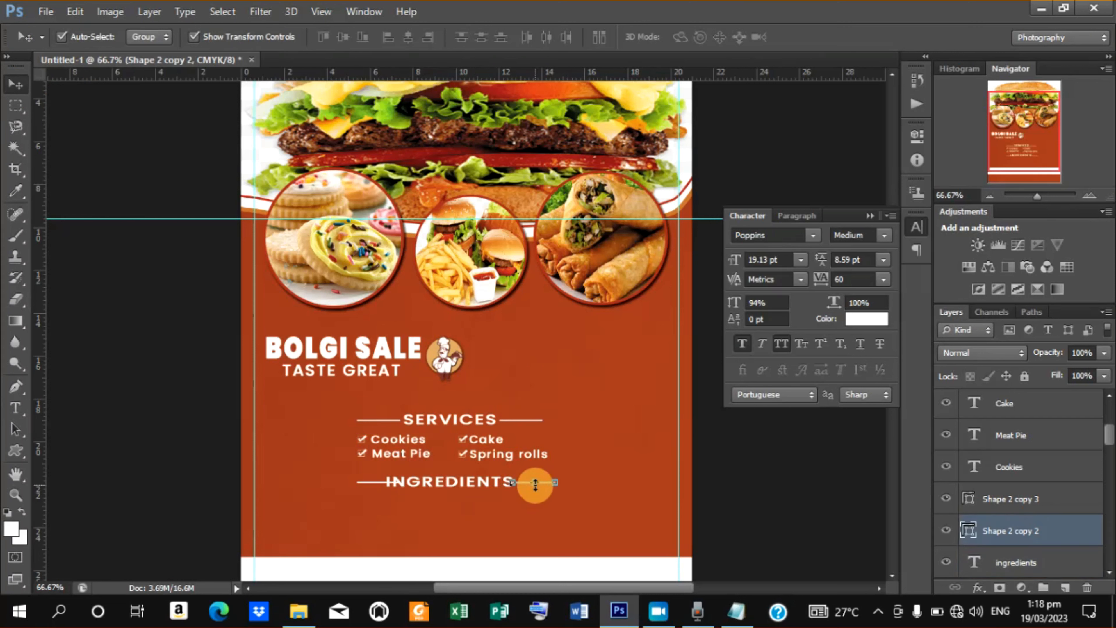
pyautogui.moveTo(535, 484); pyautogui.dragTo(538, 491)
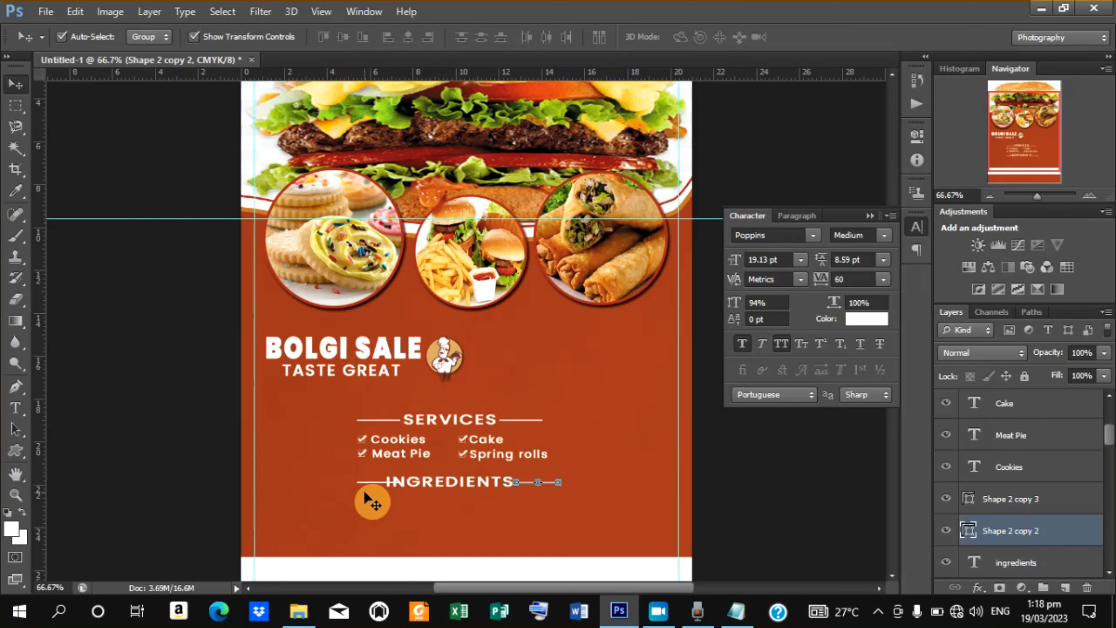
pyautogui.click(369, 481)
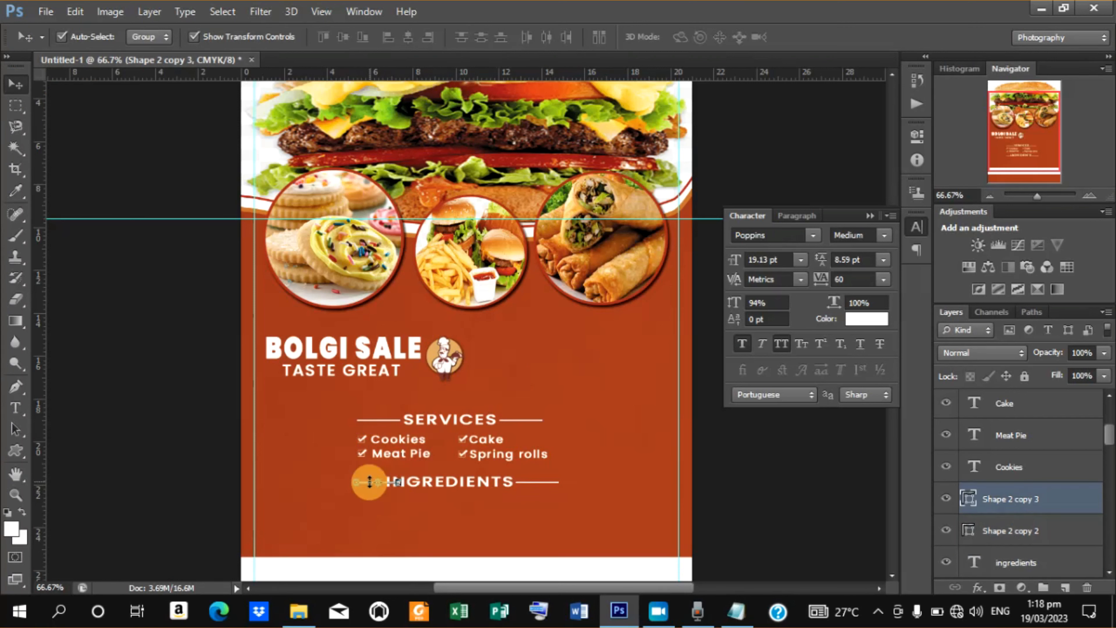
pyautogui.moveTo(370, 487); pyautogui.dragTo(370, 482)
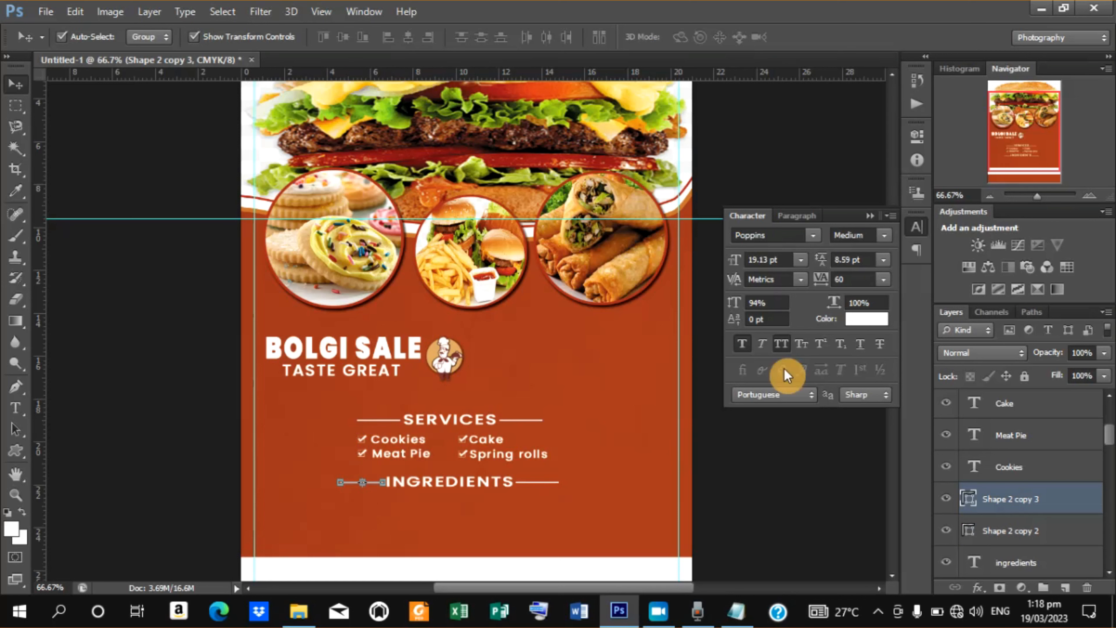
# Duplicate the four item text layers and move the copies down beneath the INGREDIENTS heading.
pyautogui.click(764, 434)
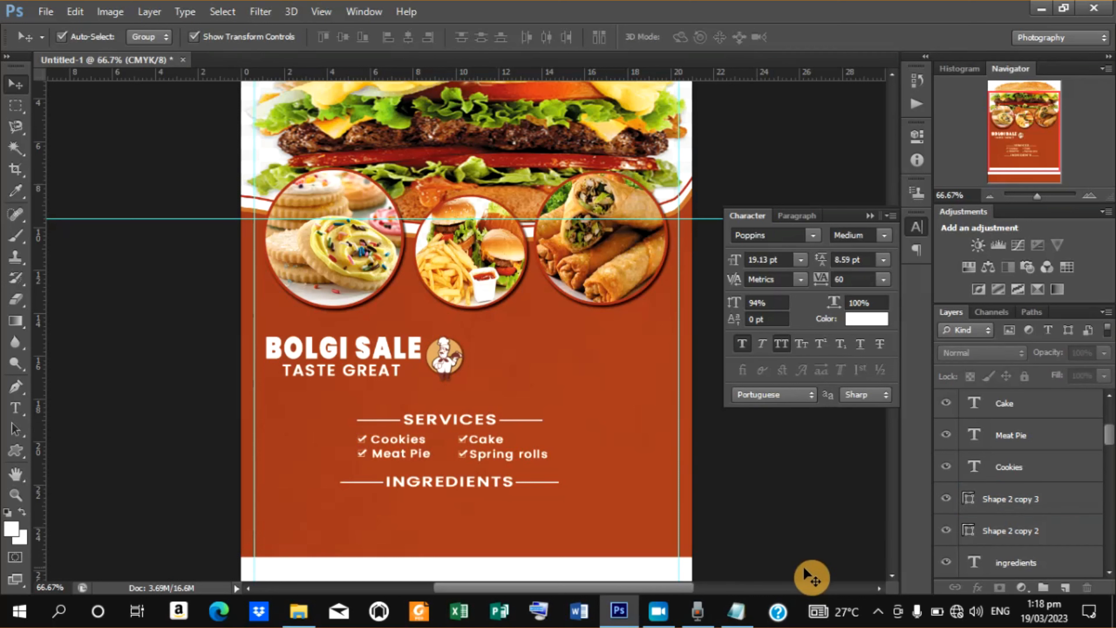
pyautogui.click(390, 440)
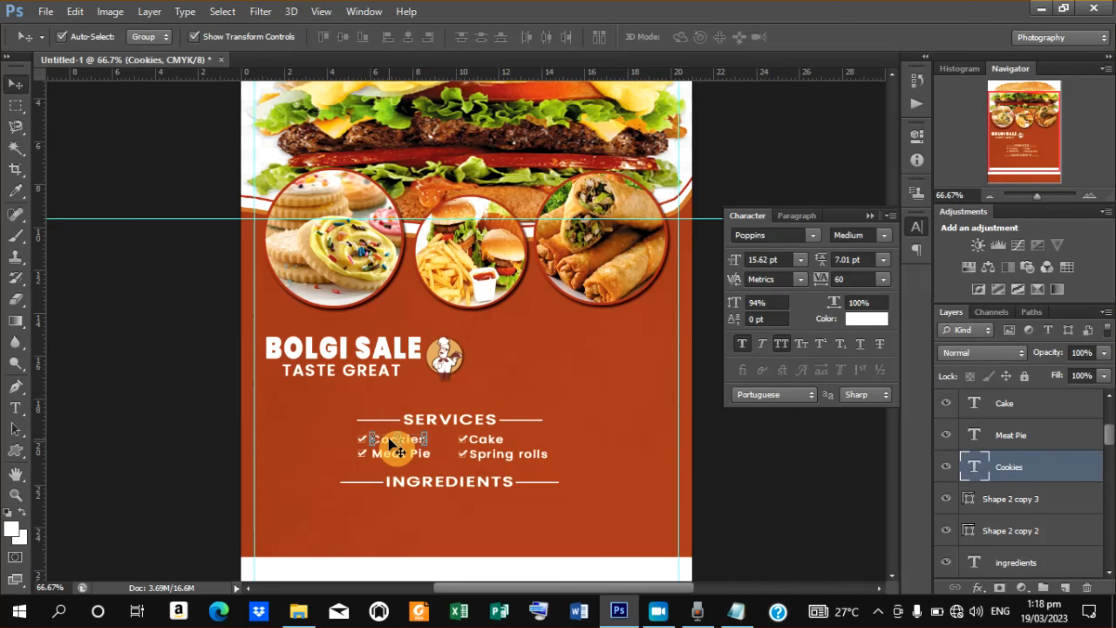
pyautogui.scroll(3, 1110, 442)
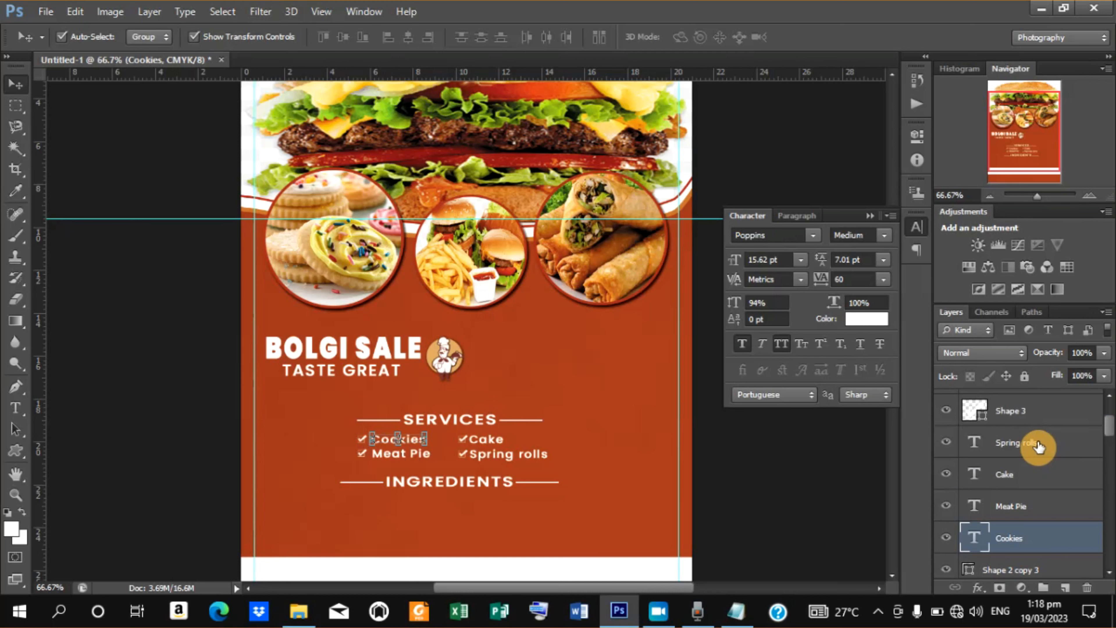
pyautogui.keyDown('shift'); pyautogui.click(1038, 445); pyautogui.keyUp('shift')
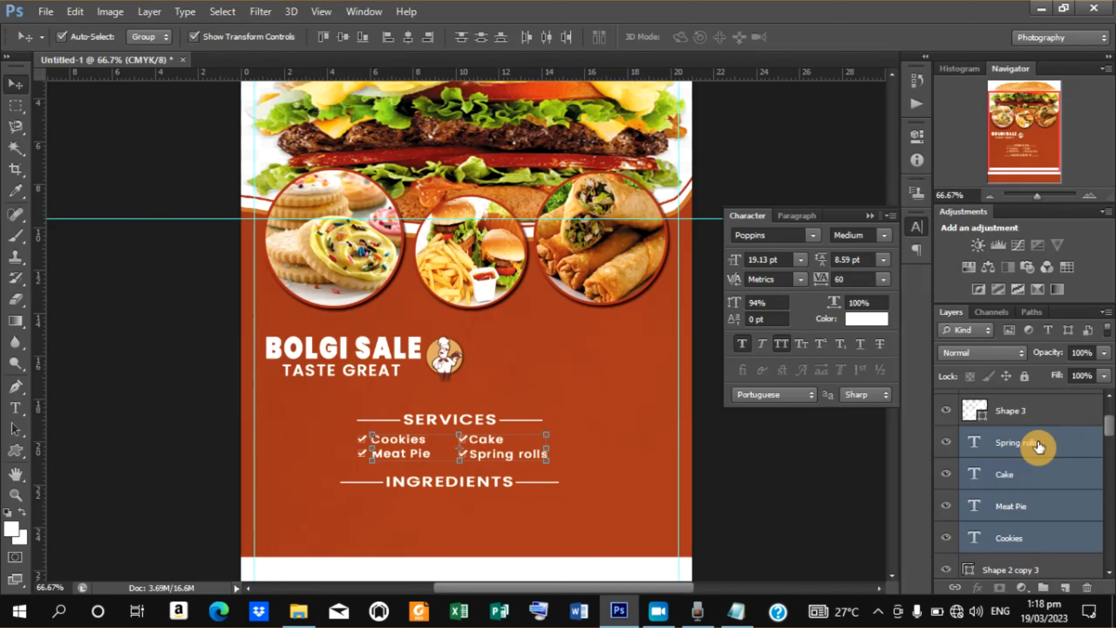
pyautogui.rightClick(1021, 483)
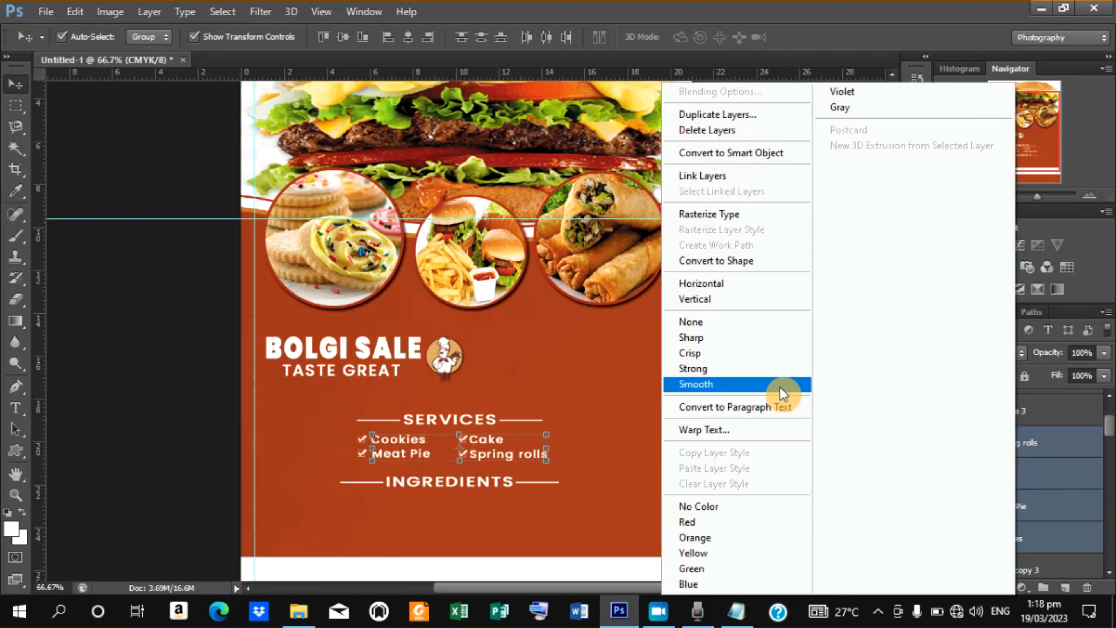
pyautogui.click(695, 115)
pyautogui.click(698, 183)
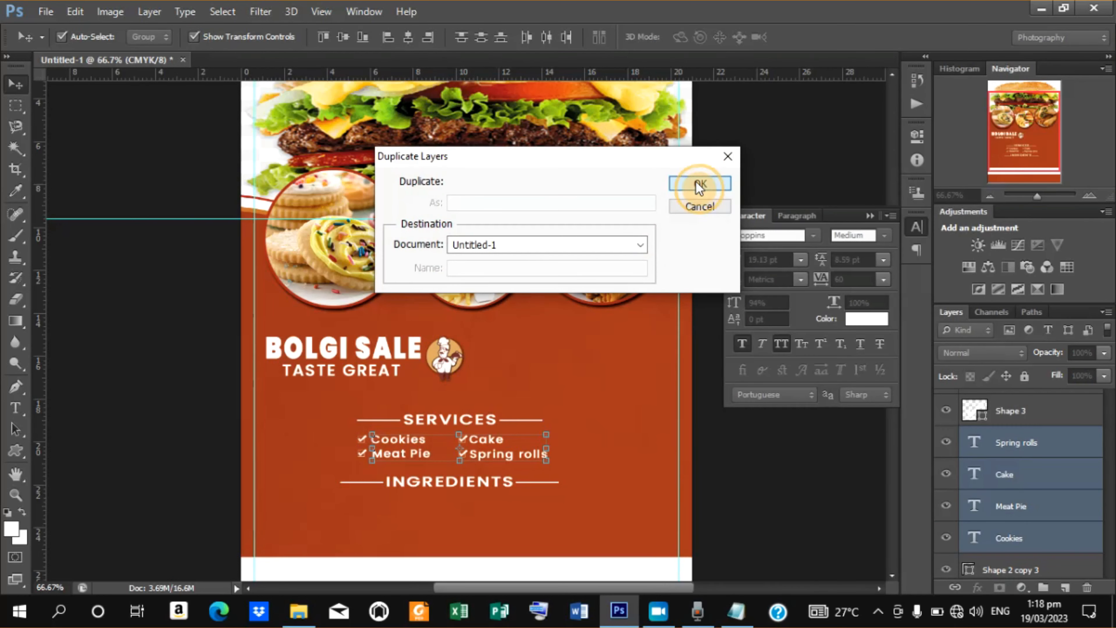
pyautogui.hotkey('shift', 'Down')
pyautogui.hotkey('shift', 'Down')
pyautogui.hotkey('shift', 'Down')
pyautogui.hotkey('shift', 'Down')
pyautogui.hotkey('shift', 'Down')
pyautogui.hotkey('shift', 'Down')
pyautogui.hotkey('shift', 'Down')
pyautogui.hotkey('shift', 'Down')
pyautogui.hotkey('shift', 'Down')
pyautogui.hotkey('shift', 'Down')
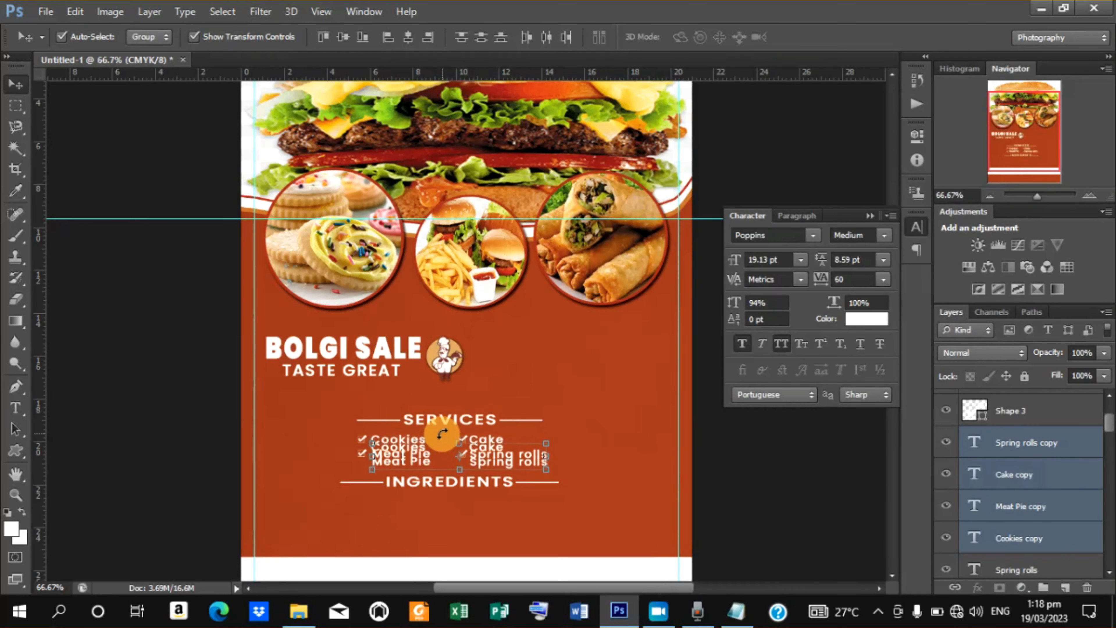
pyautogui.hotkey('shift', 'Down')
pyautogui.hotkey('shift', 'Down')
pyautogui.hotkey('shift', 'Down')
pyautogui.hotkey('shift', 'Down')
pyautogui.hotkey('shift', 'Down')
pyautogui.hotkey('shift', 'Down')
pyautogui.hotkey('shift', 'Down')
pyautogui.hotkey('shift', 'Down')
pyautogui.hotkey('shift', 'Down')
pyautogui.hotkey('shift', 'Down')
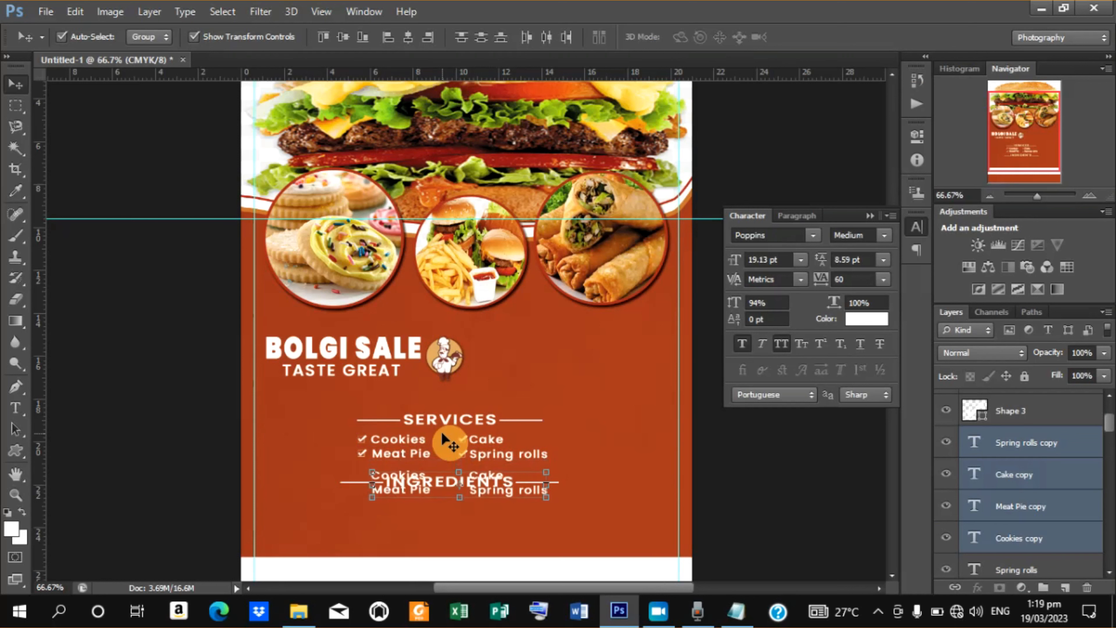
pyautogui.hotkey('shift', 'Down')
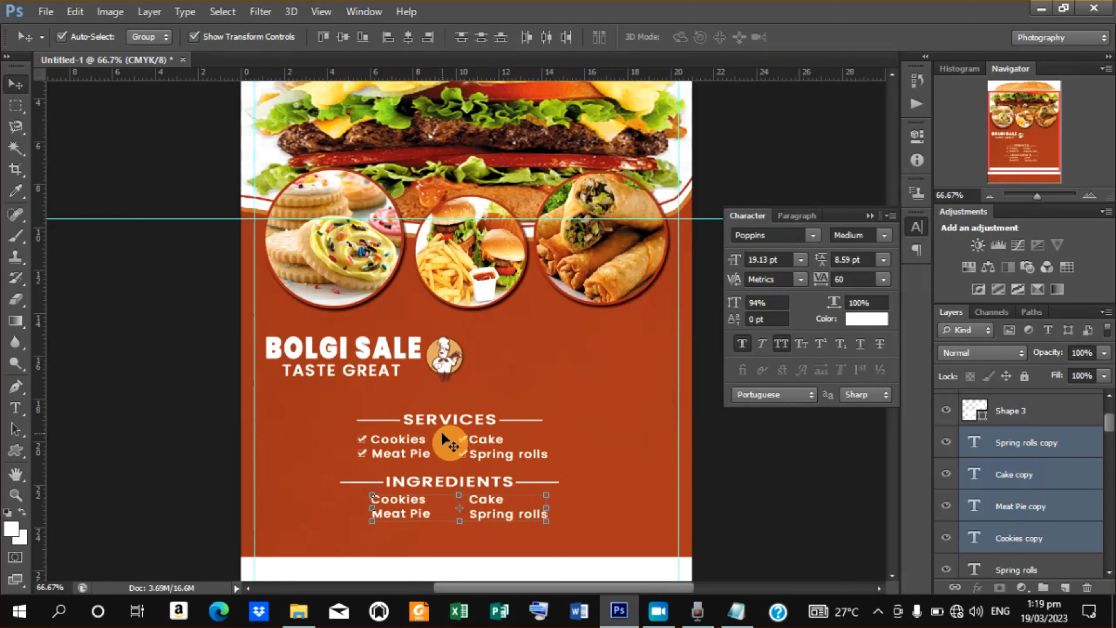
pyautogui.press('Down')
pyautogui.press('Down')
# Copy the ingredient list 'flour, margerine, sugar, curly powder, fish' from the text Notepad file.
pyautogui.press('t')
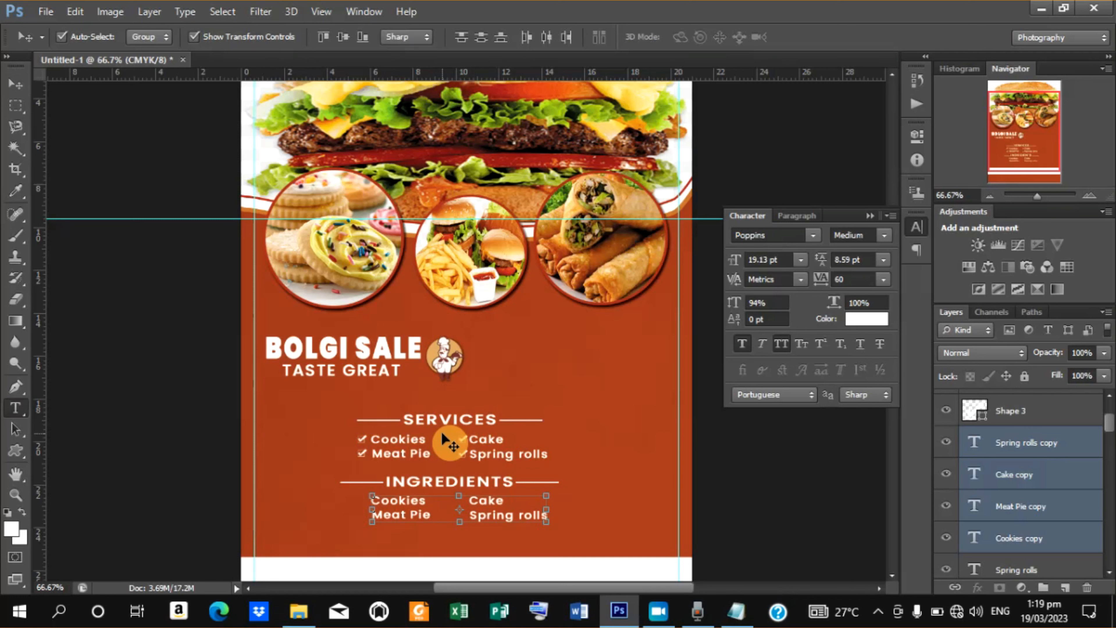
pyautogui.moveTo(372, 499); pyautogui.dragTo(426, 501)
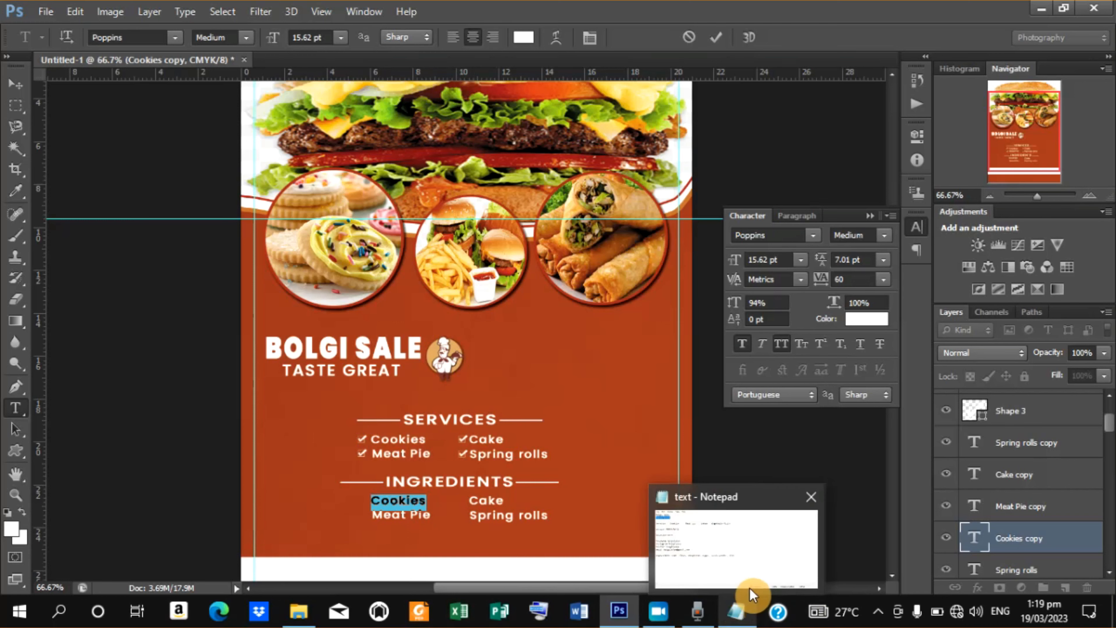
pyautogui.click(743, 610)
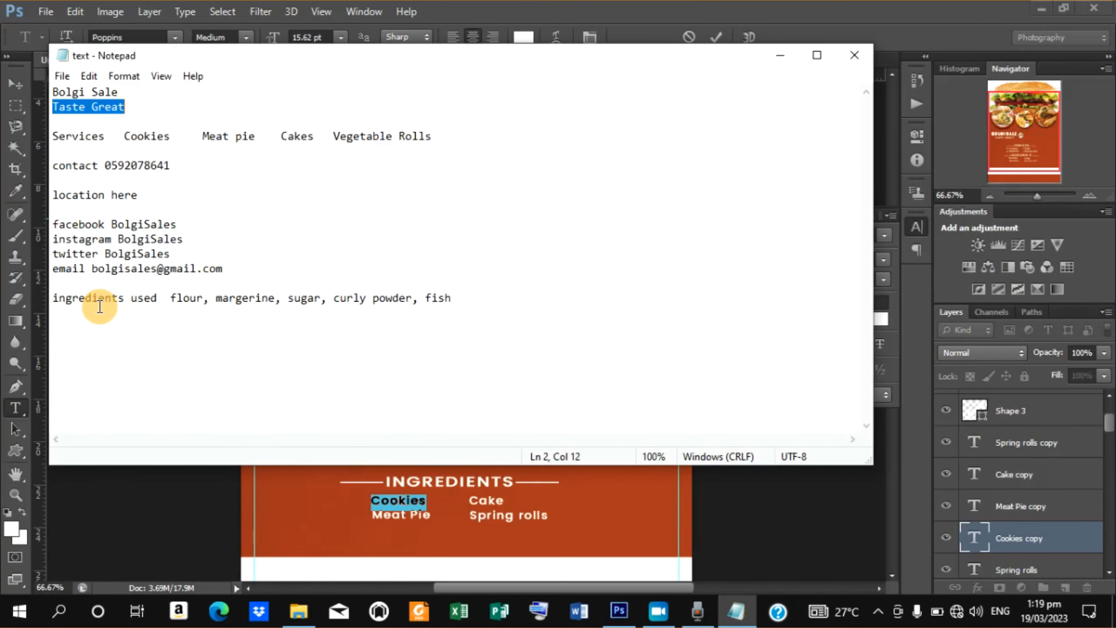
pyautogui.moveTo(171, 299); pyautogui.dragTo(360, 297)
pyautogui.rightClick(363, 304)
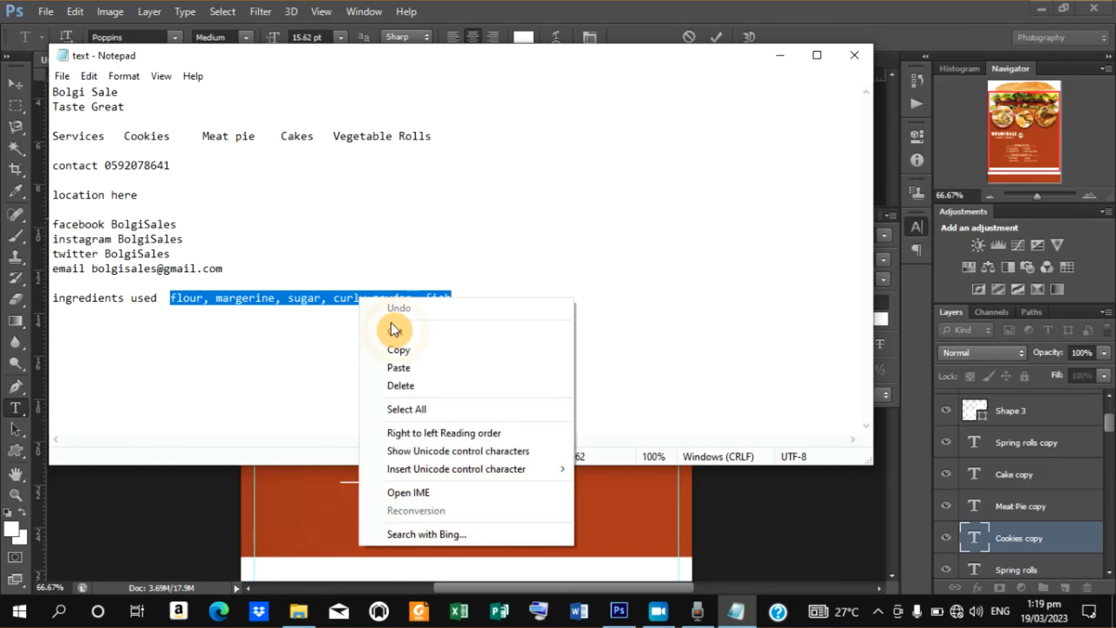
pyautogui.click(407, 352)
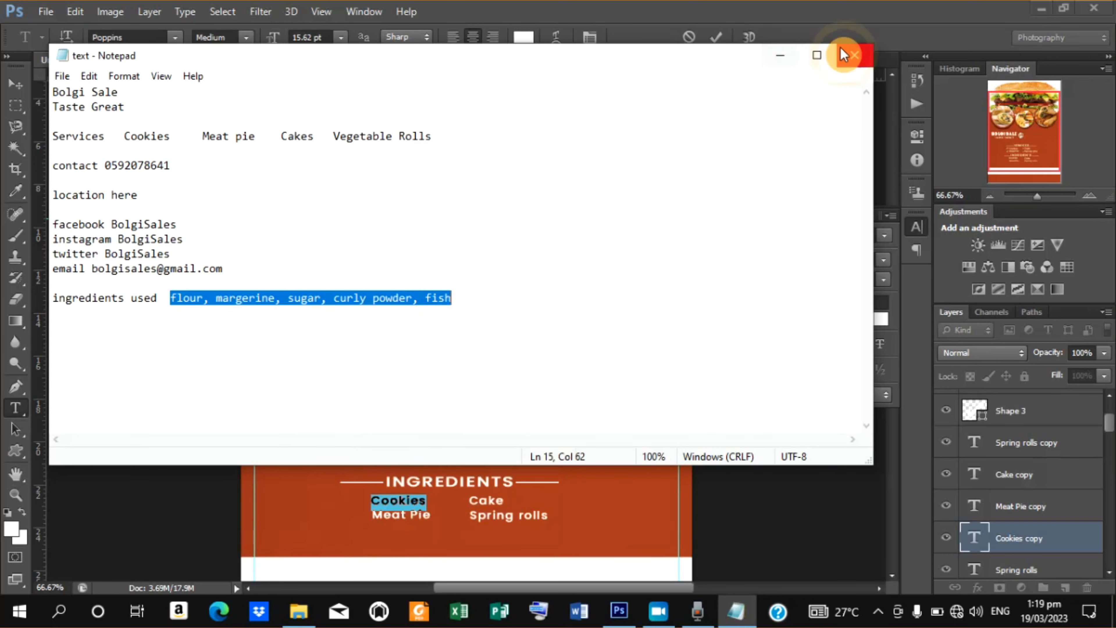
pyautogui.click(782, 55)
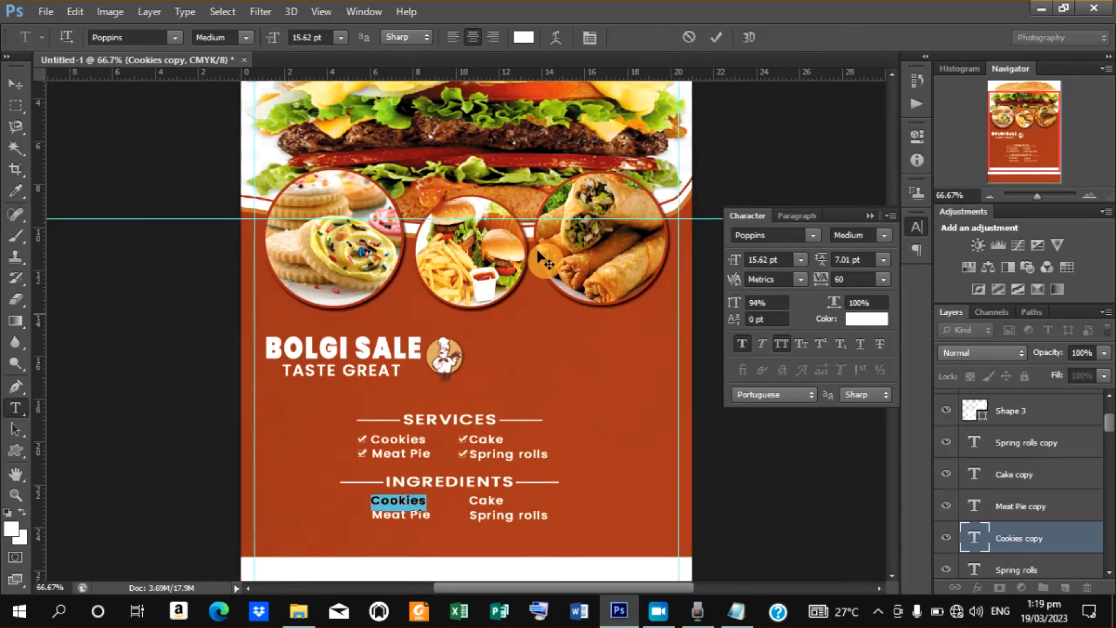
# Commit the text edit and delete the copied Cookies and Meat Pie text layers beneath INGREDIENTS.
pyautogui.click(719, 39)
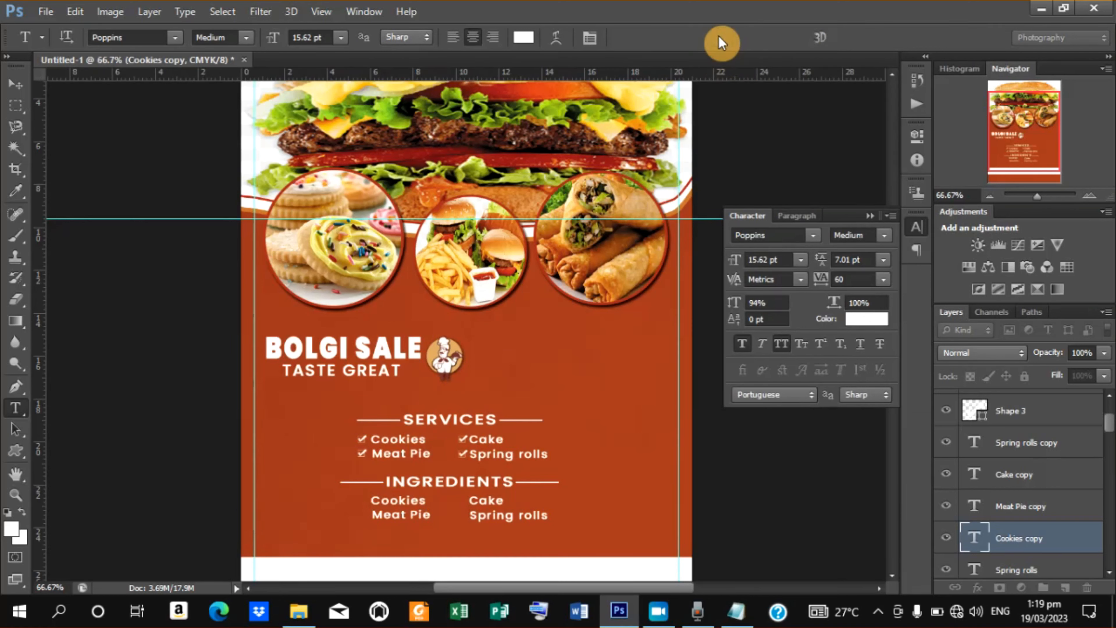
pyautogui.press('Delete')
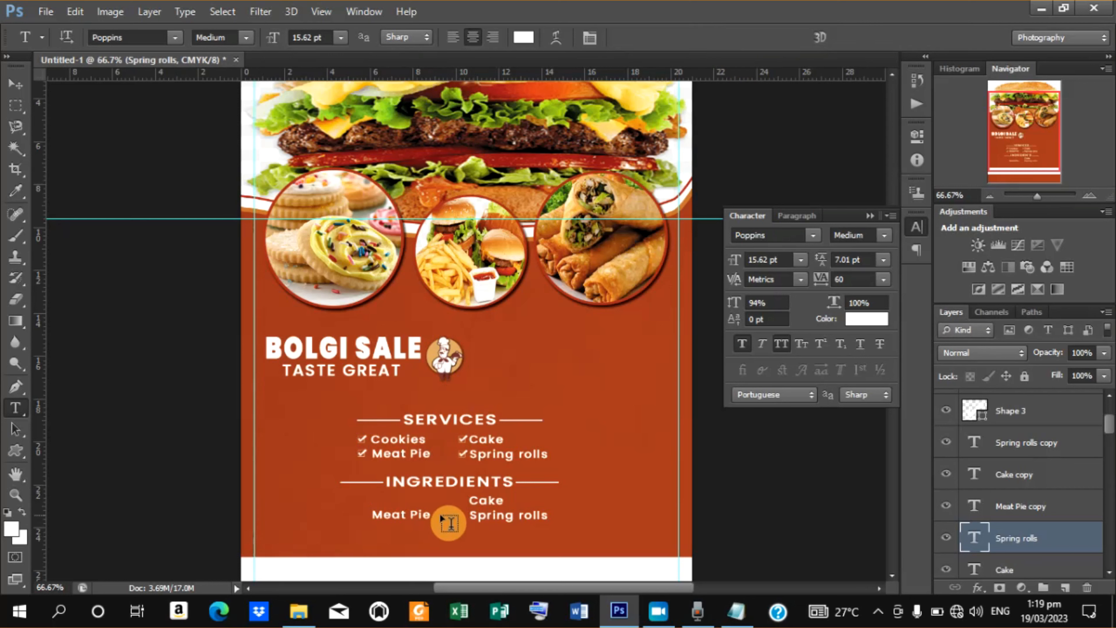
pyautogui.moveTo(376, 519); pyautogui.dragTo(573, 516)
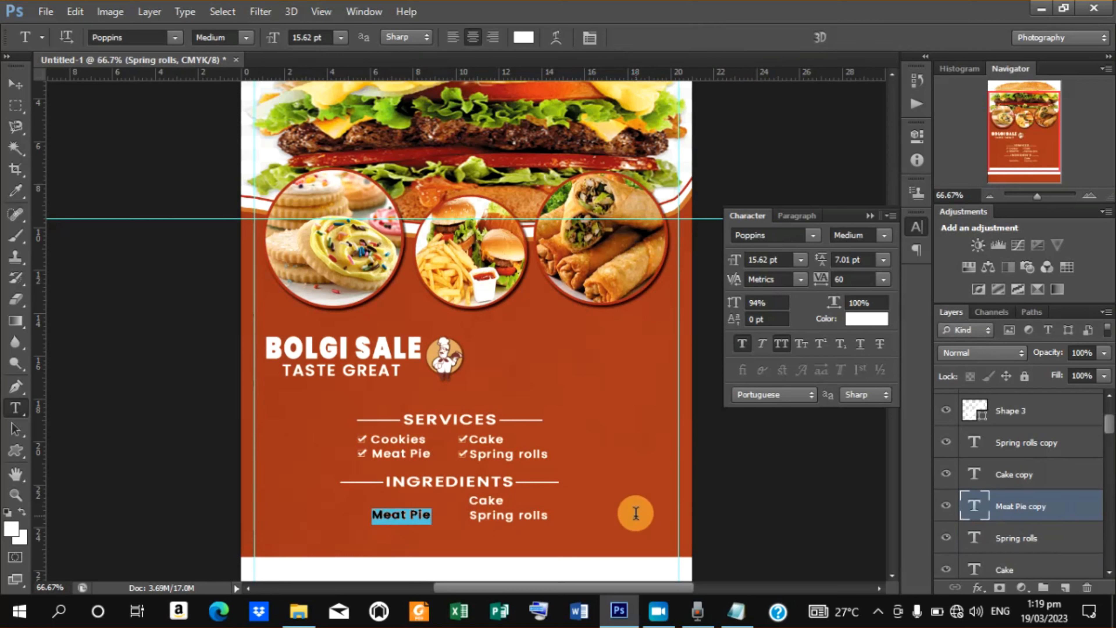
pyautogui.press('BackSpace')
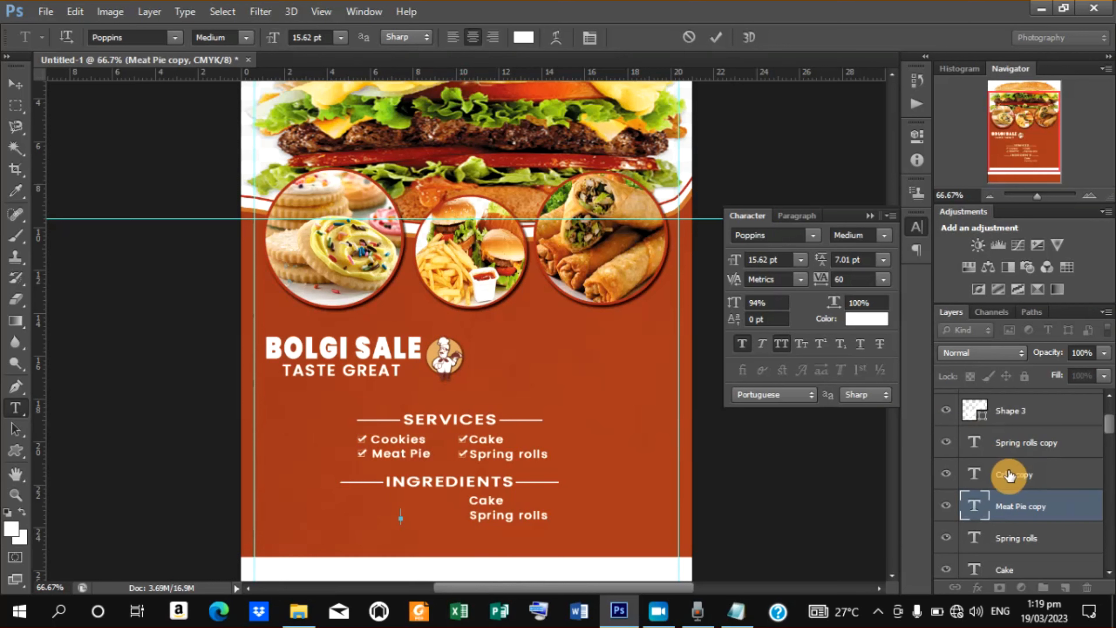
pyautogui.click(1017, 512)
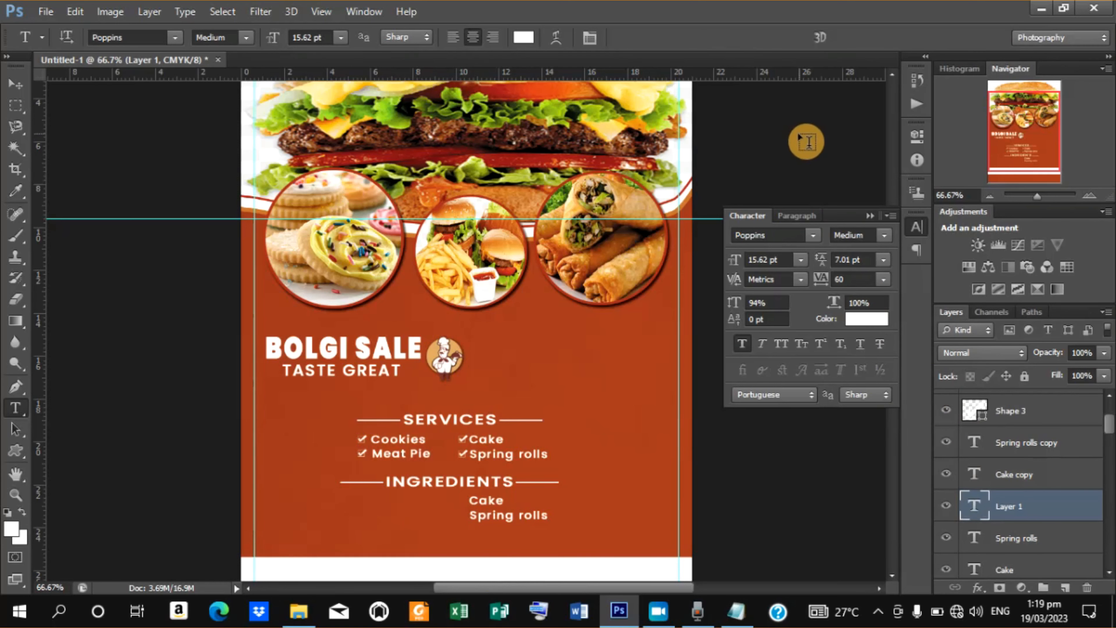
pyautogui.rightClick(995, 507)
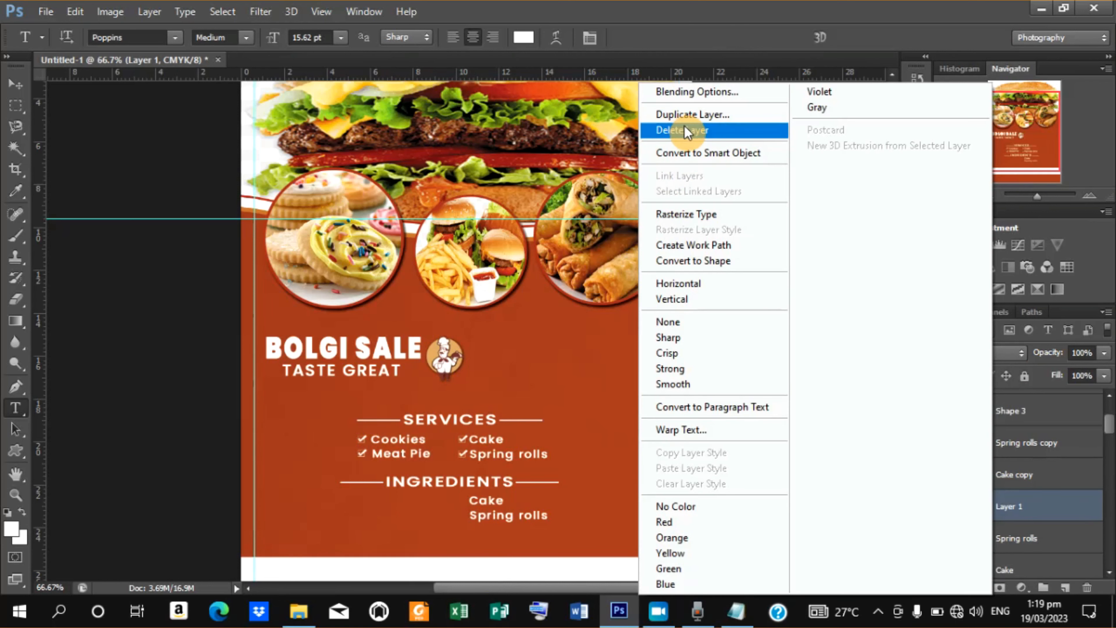
pyautogui.click(686, 131)
pyautogui.click(468, 241)
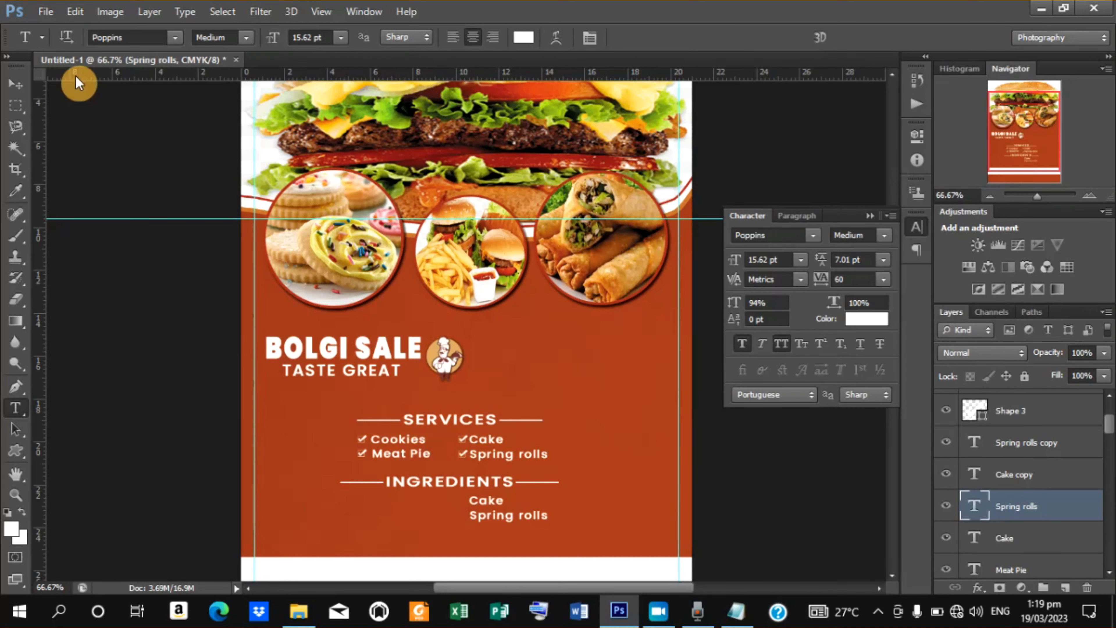
# Delete the remaining copied Cake and Spring rolls text layers under the INGREDIENTS heading.
pyautogui.click(14, 91)
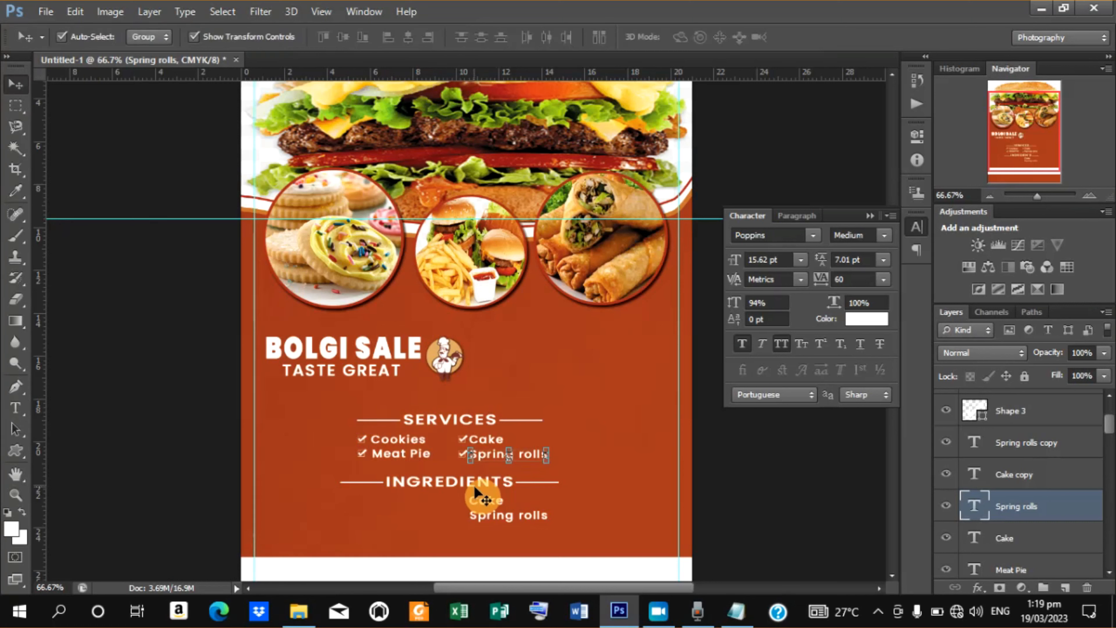
pyautogui.click(483, 508)
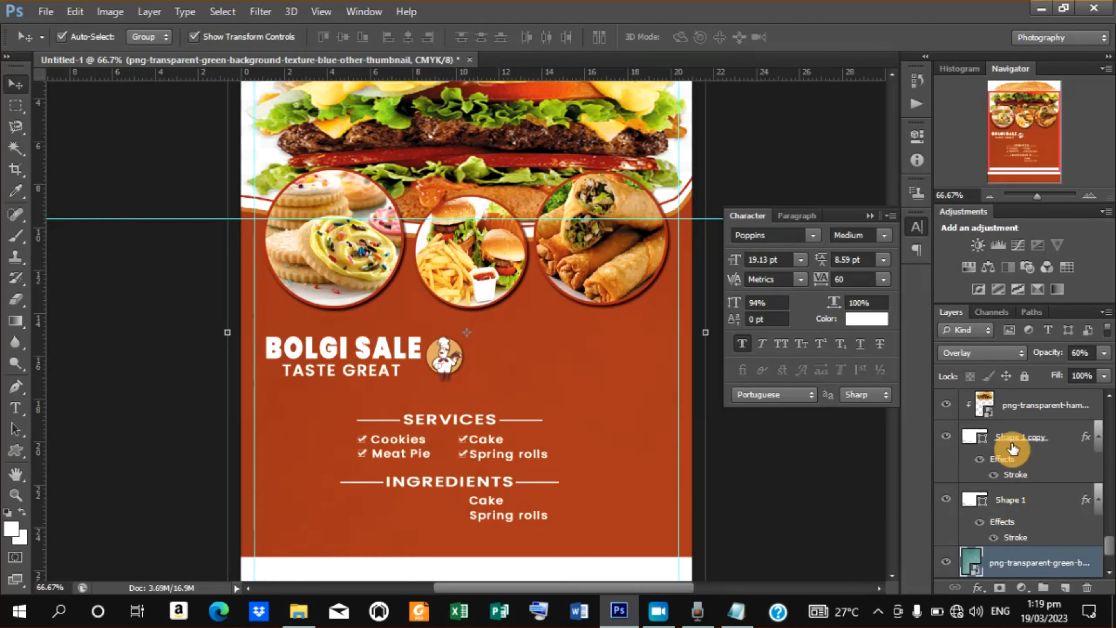
pyautogui.click(500, 520)
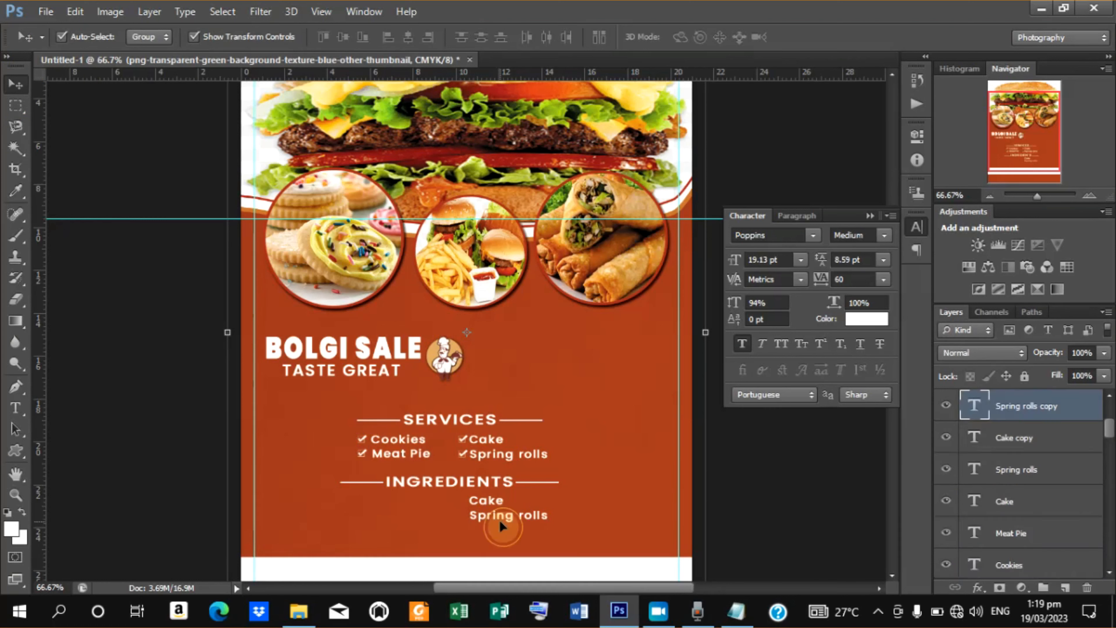
pyautogui.press('Delete')
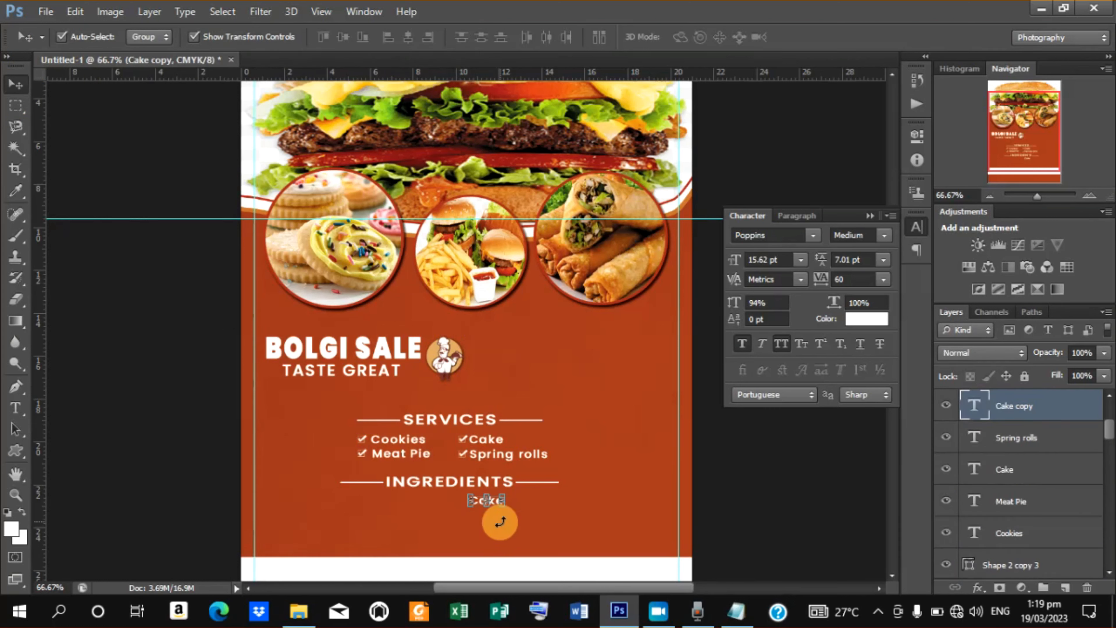
pyautogui.press('Delete')
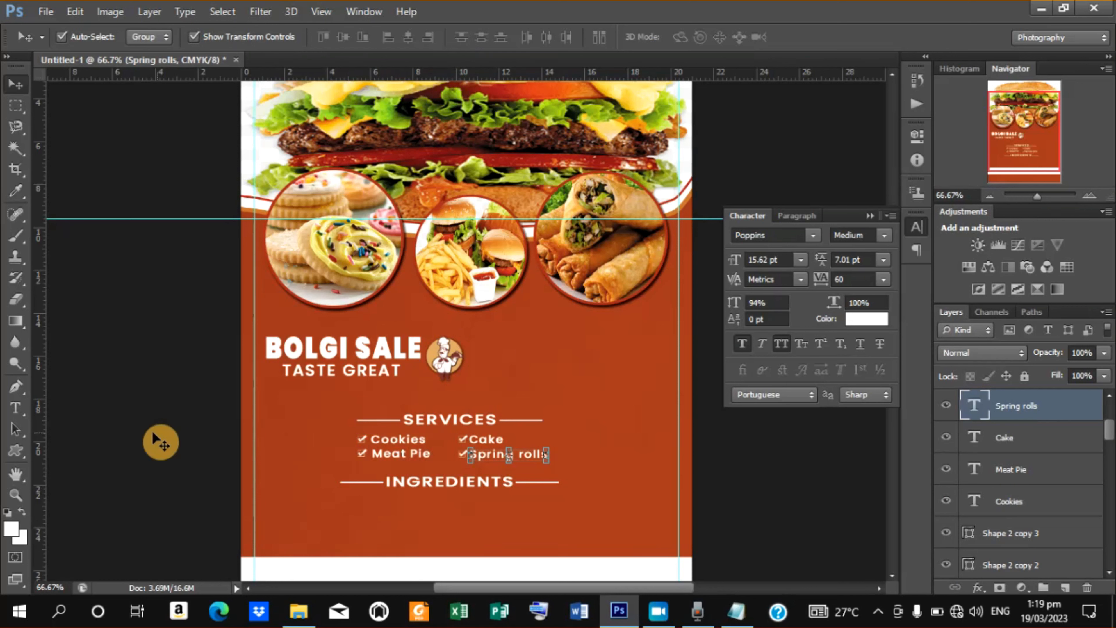
# Paste the ingredient list as a new text line below the INGREDIENTS heading and commit it.
pyautogui.click(17, 412)
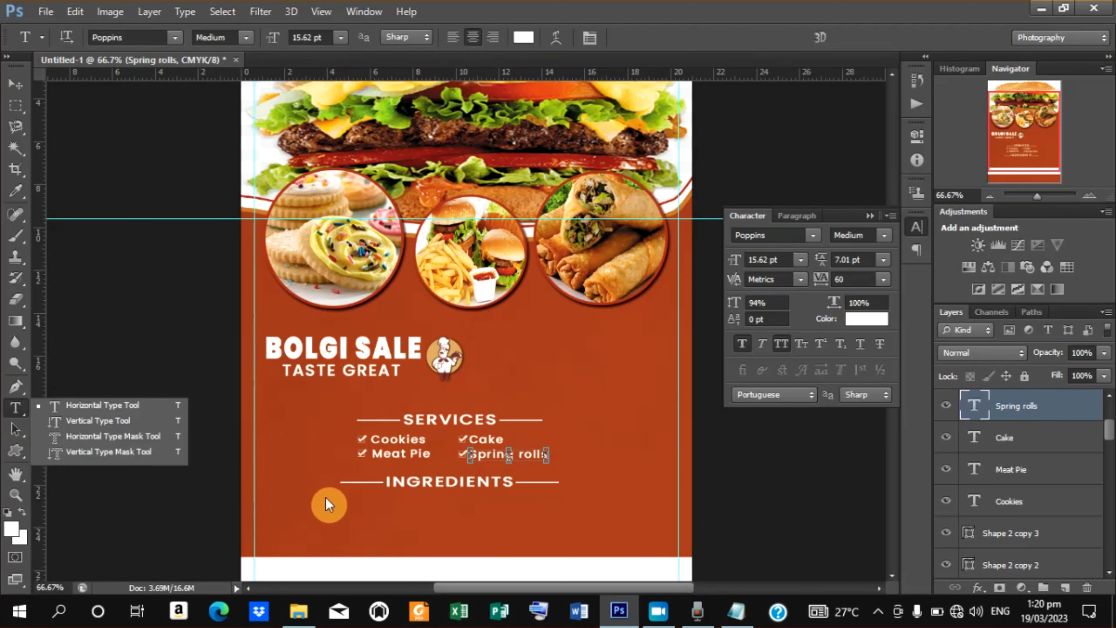
pyautogui.click(68, 416)
pyautogui.click(67, 409)
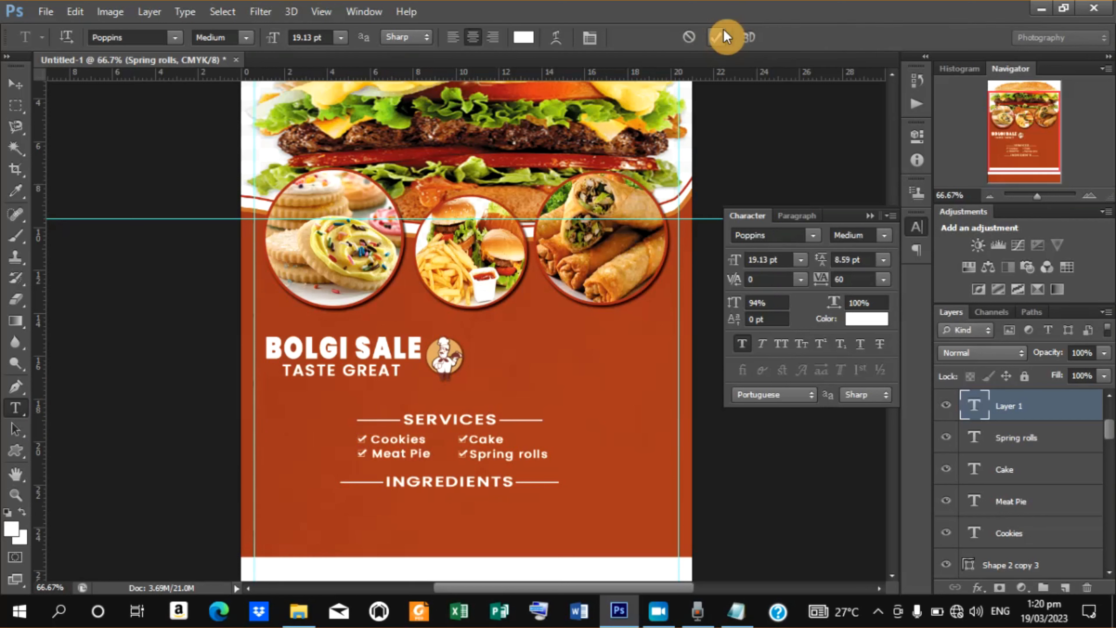
pyautogui.click(717, 37)
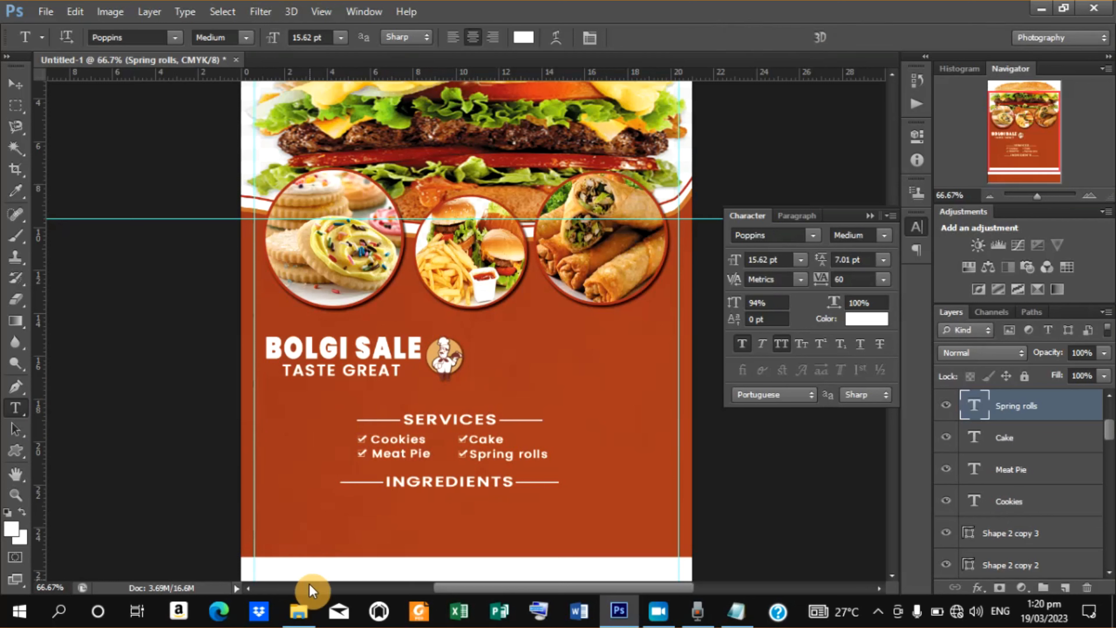
pyautogui.click(338, 500)
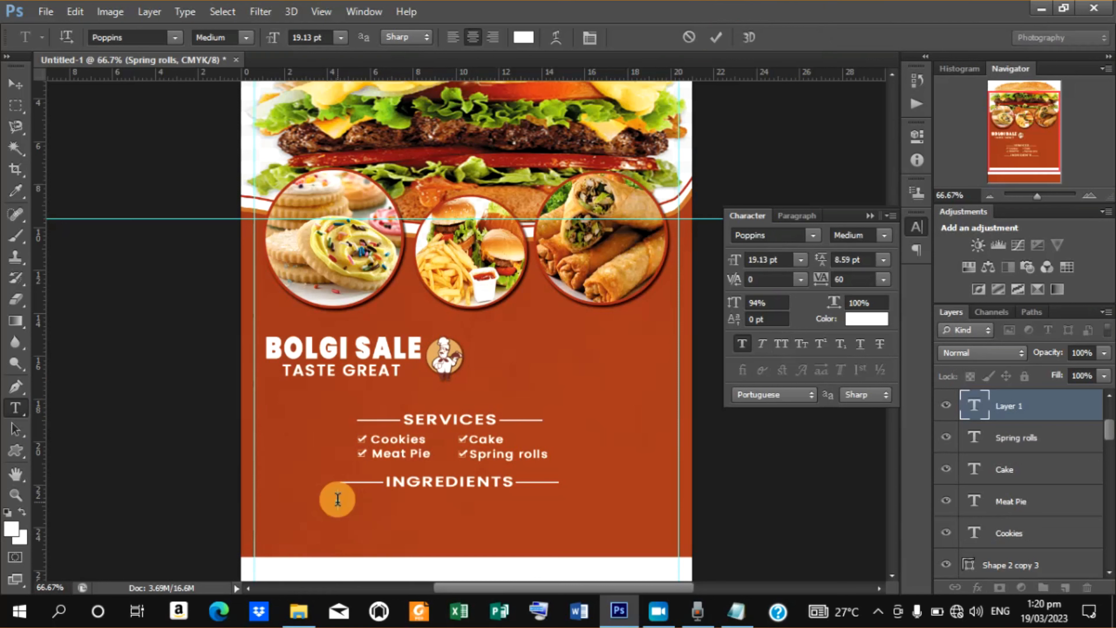
pyautogui.rightClick(338, 499)
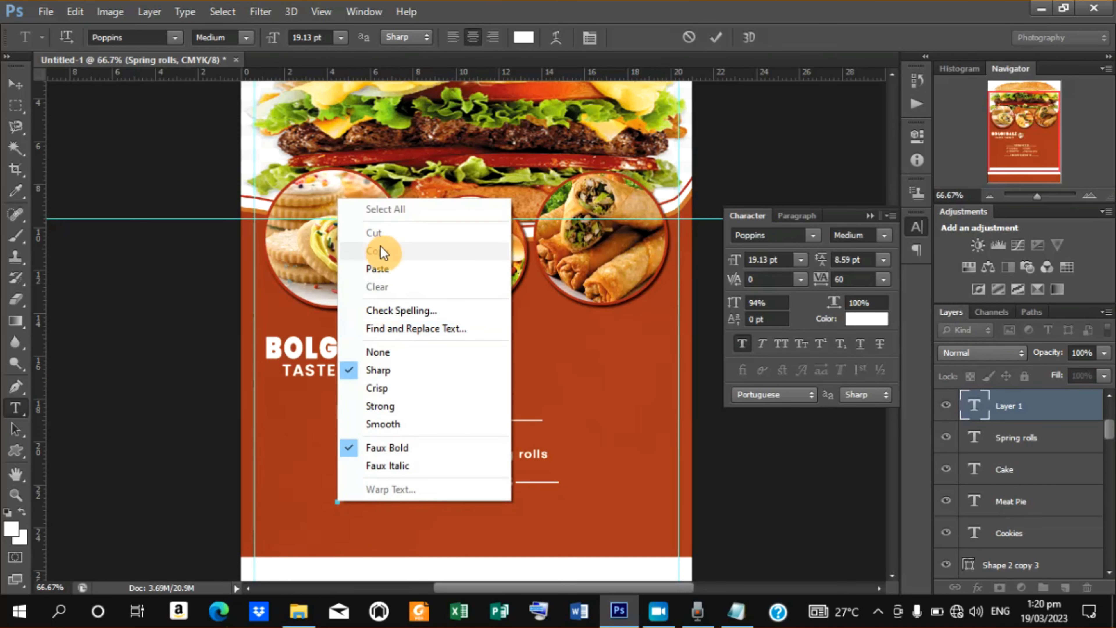
pyautogui.click(385, 268)
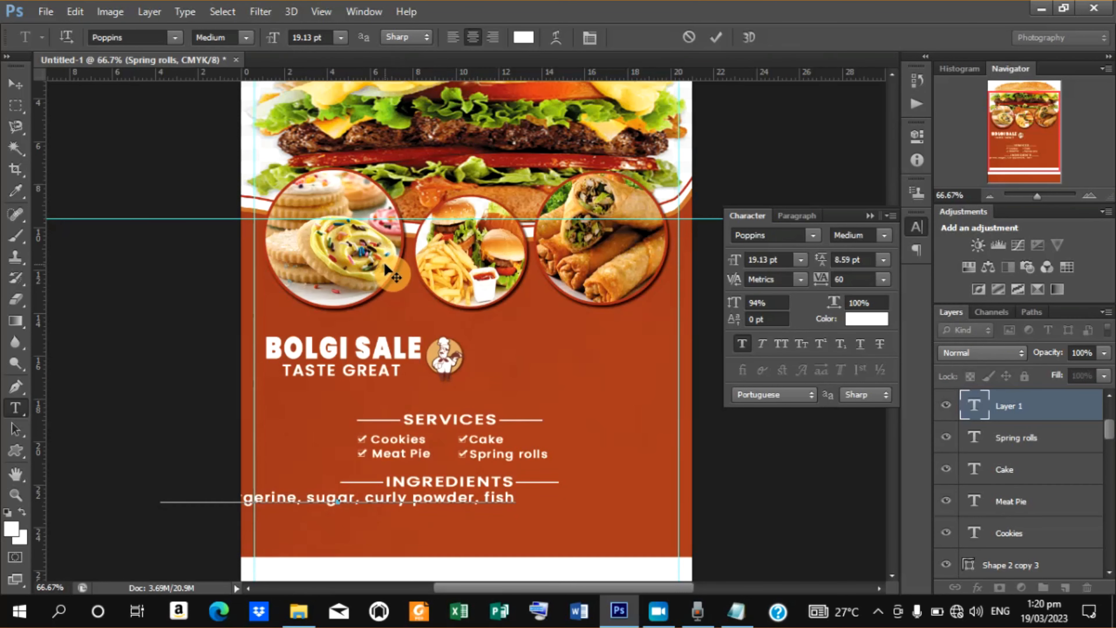
pyautogui.click(721, 42)
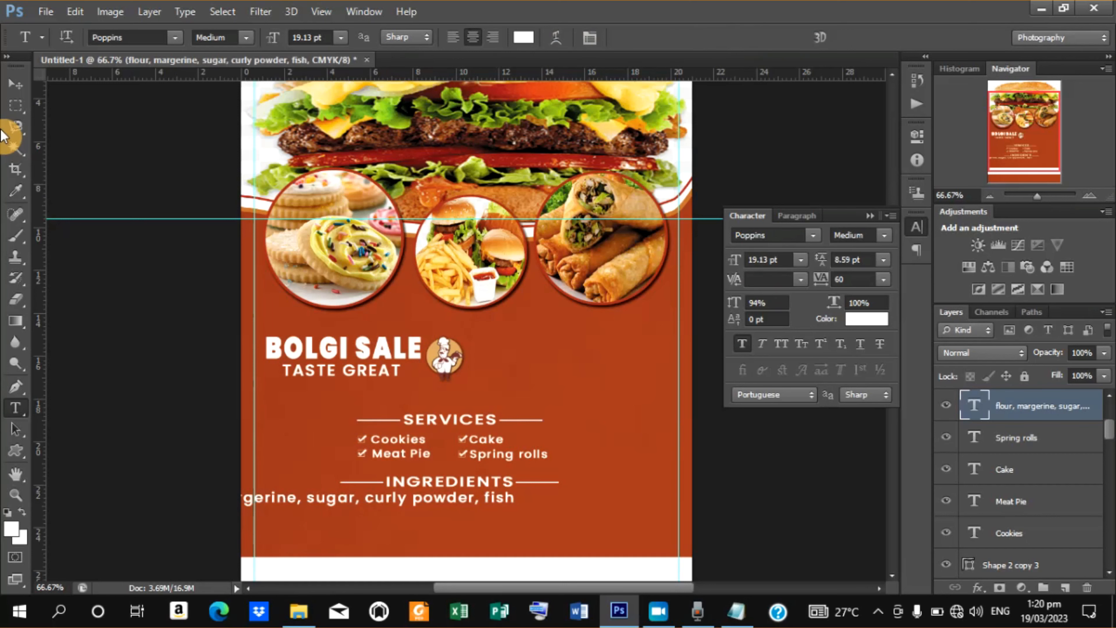
# Move and scale the ingredient list down to about 10.7 pt, centred just under the INGREDIENTS heading.
pyautogui.click(6, 90)
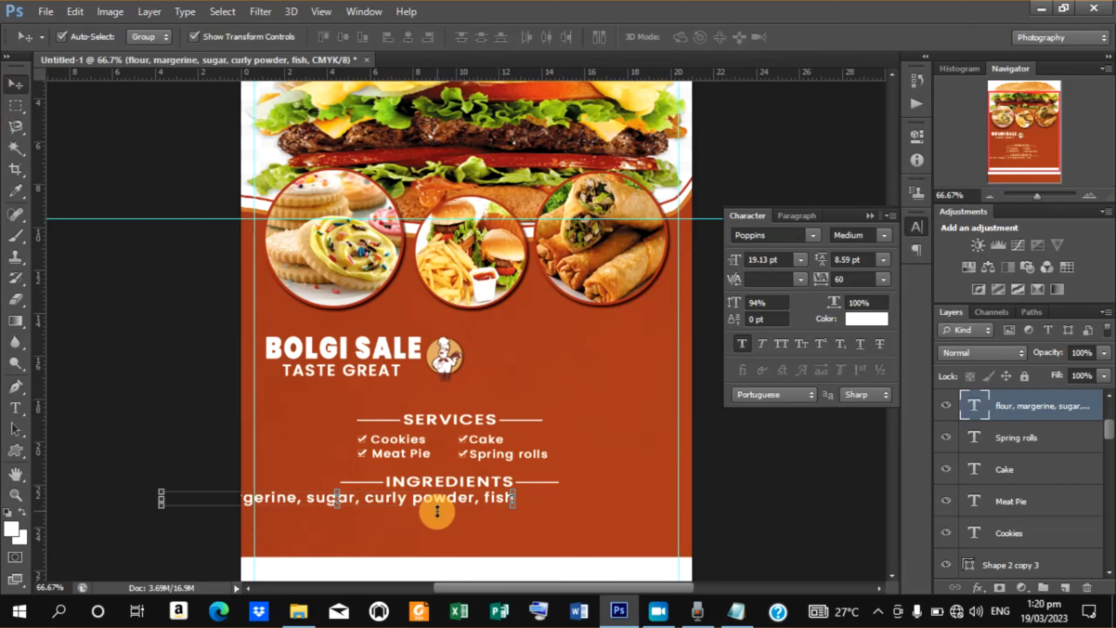
pyautogui.moveTo(439, 510); pyautogui.dragTo(553, 512)
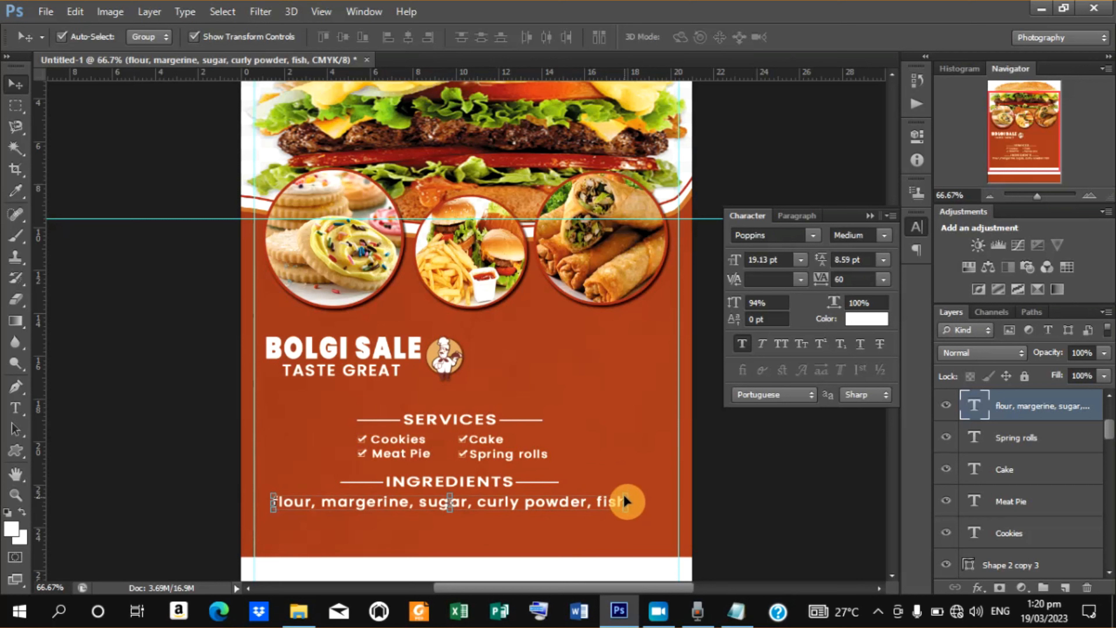
pyautogui.moveTo(625, 497); pyautogui.dragTo(549, 506)
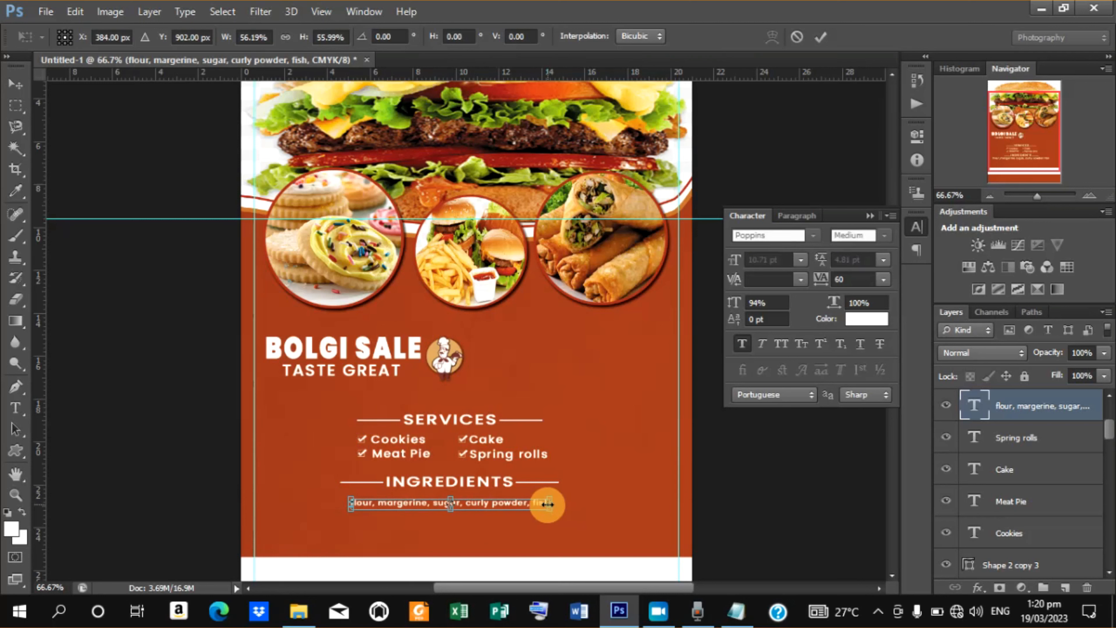
pyautogui.click(822, 36)
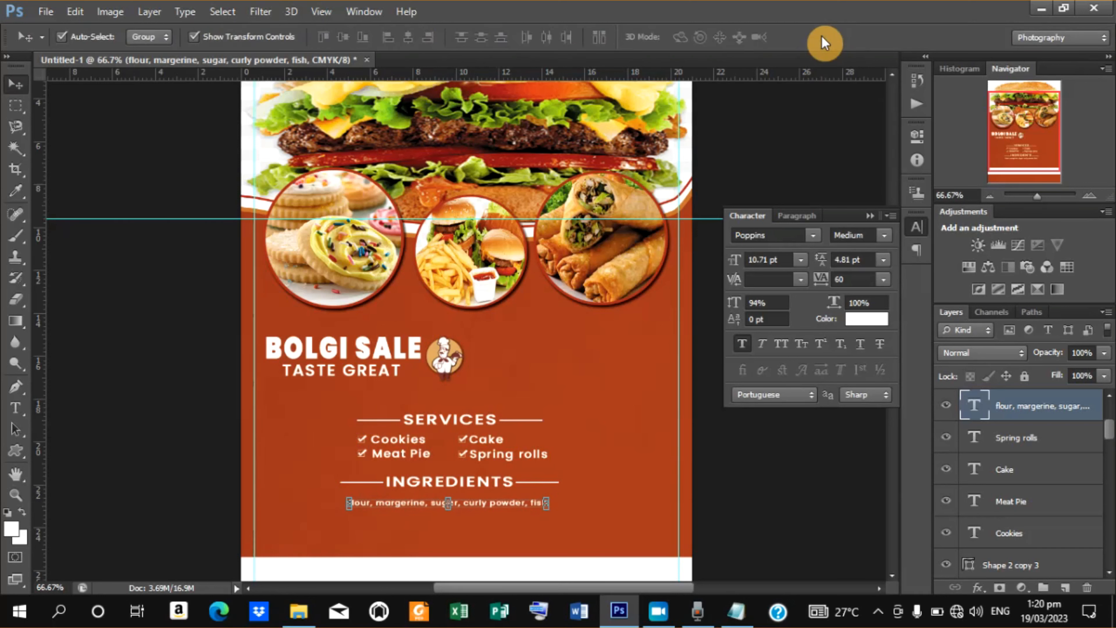
pyautogui.press('Up')
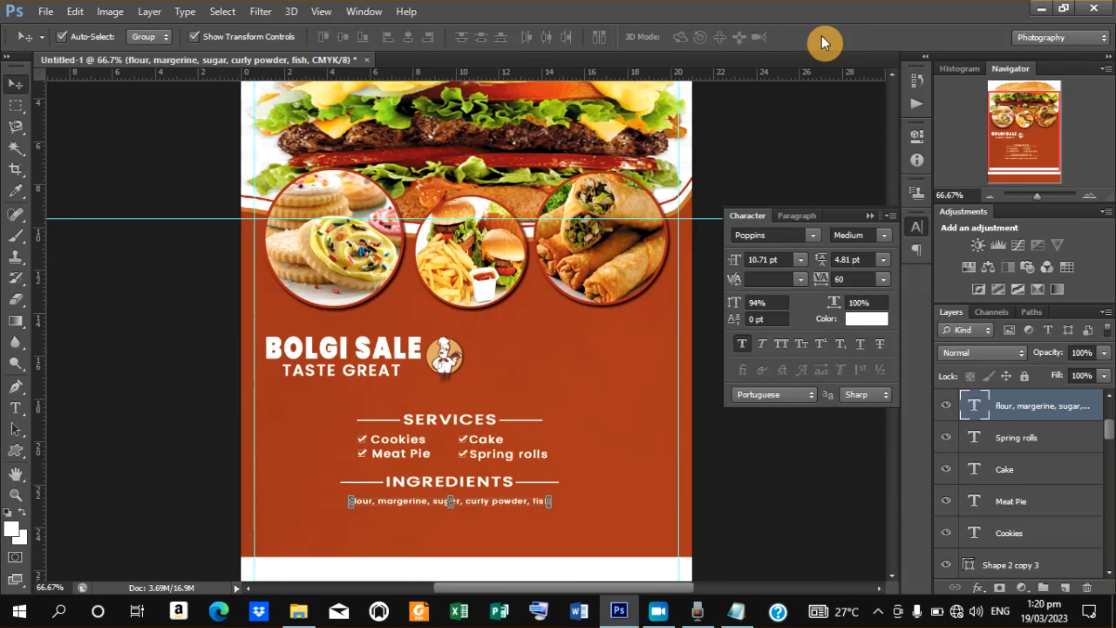
pyautogui.press('Down')
pyautogui.press('Down')
pyautogui.press('Down')
pyautogui.press('Down')
pyautogui.press('Down')
pyautogui.press('Down')
pyautogui.press('Down')
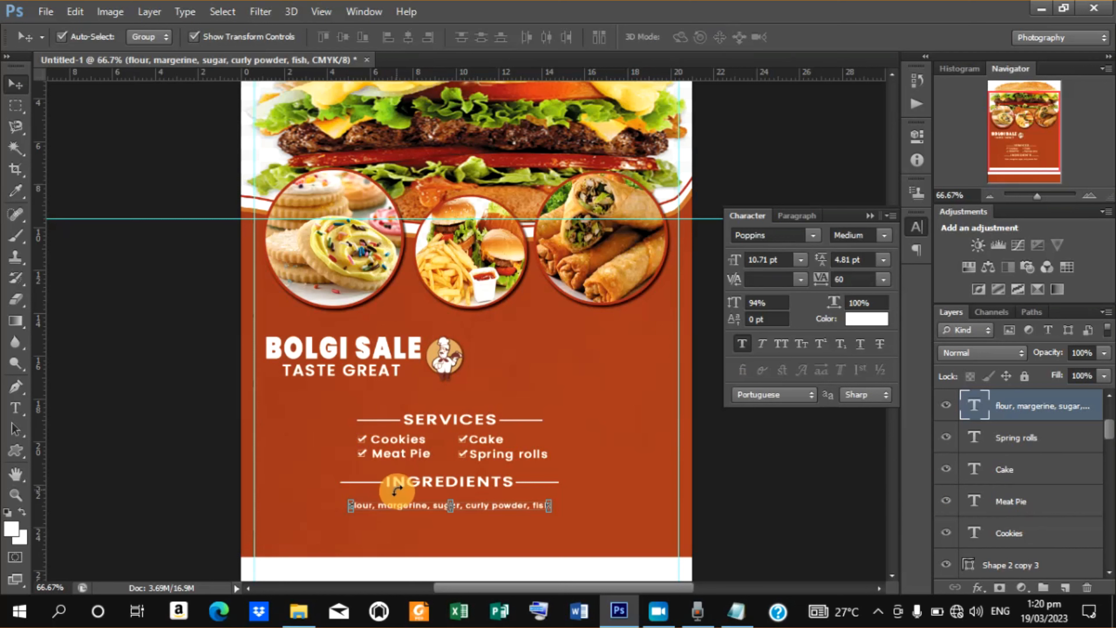
# Select the INGREDIENTS heading with its two flanking lines and nudge them down closer to the ingredient list.
pyautogui.click(723, 481)
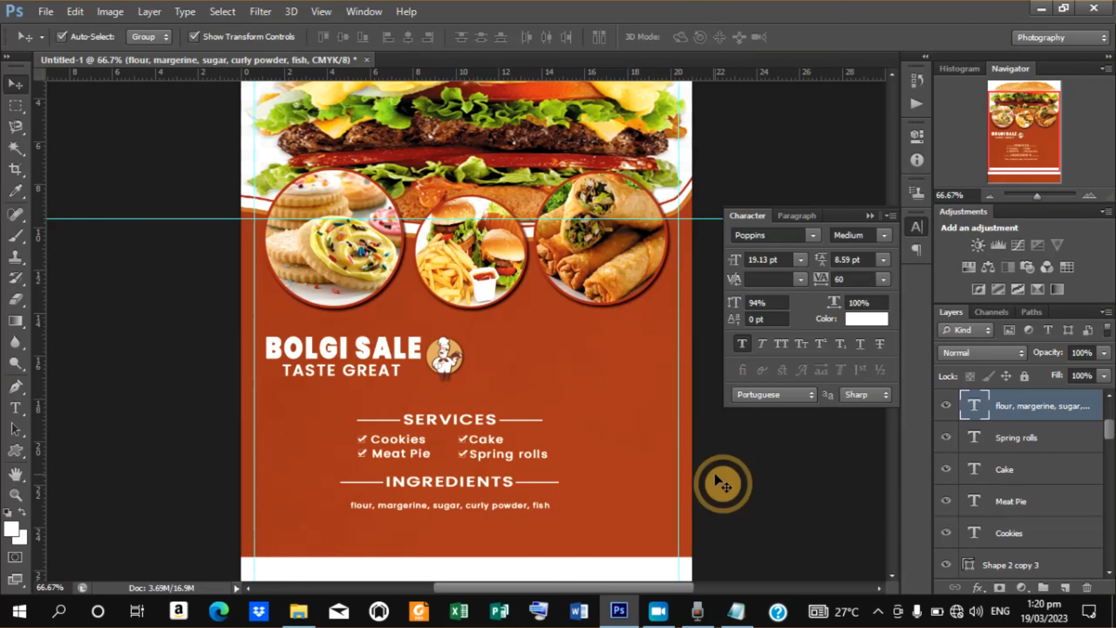
pyautogui.click(501, 489)
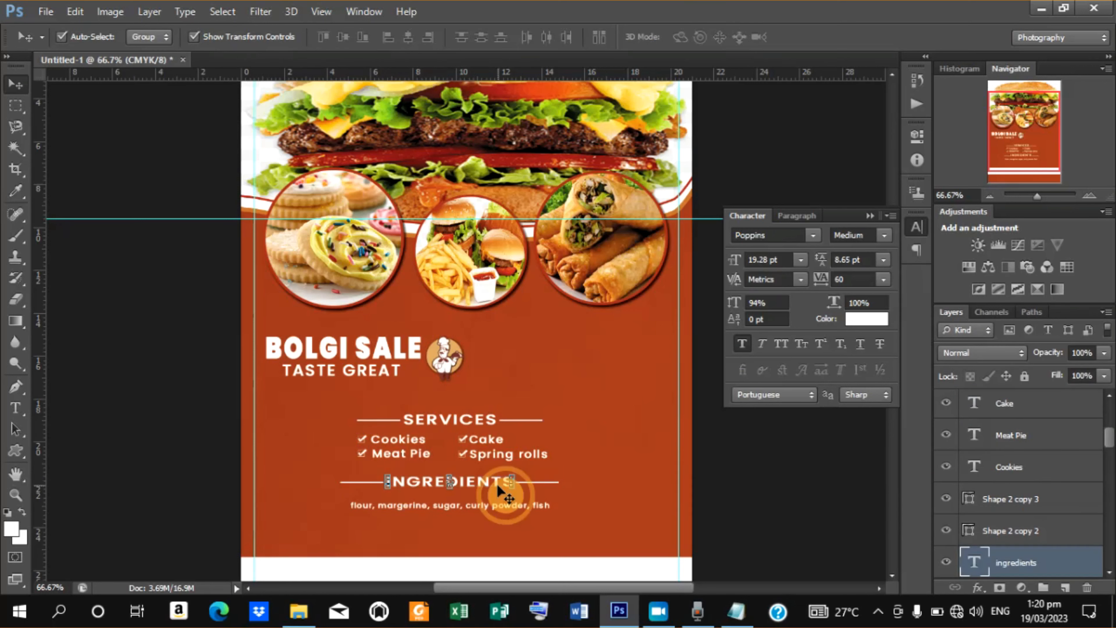
pyautogui.keyDown('shift'); pyautogui.click(1017, 500); pyautogui.keyUp('shift')
pyautogui.press('Down')
pyautogui.press('Down')
pyautogui.press('Down')
pyautogui.press('Down')
pyautogui.press('Down')
pyautogui.press('Down')
pyautogui.press('Down')
pyautogui.press('Down')
pyautogui.press('Down')
pyautogui.press('Down')
pyautogui.press('Down')
pyautogui.press('Down')
pyautogui.press('Down')
pyautogui.press('Down')
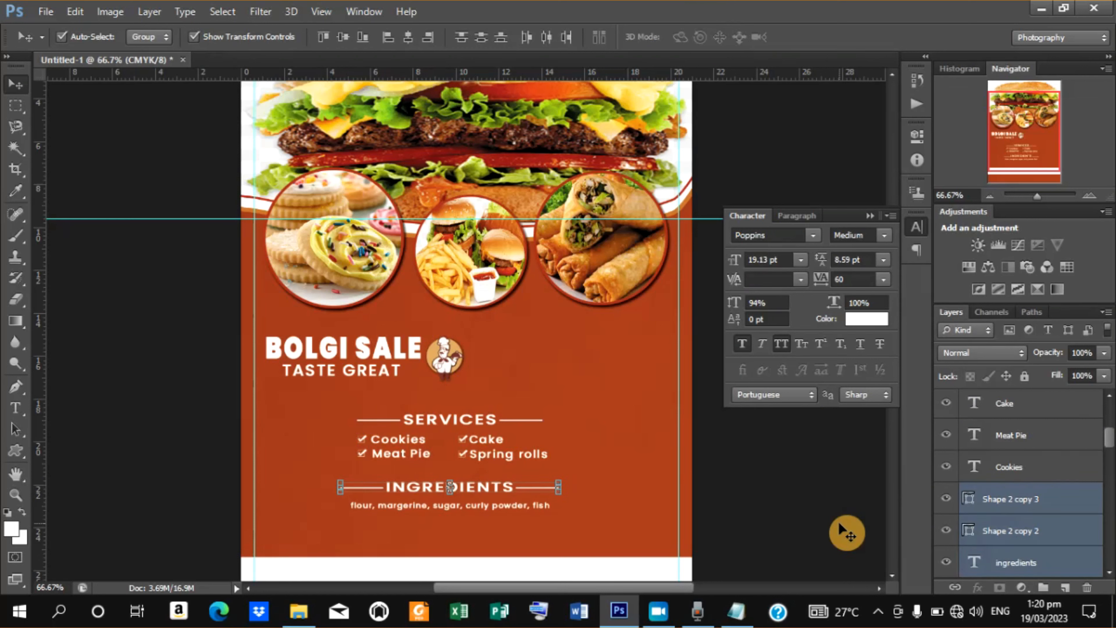
pyautogui.press('Down')
pyautogui.press('Down')
pyautogui.press('Down')
pyautogui.press('Down')
pyautogui.press('Down')
pyautogui.press('Down')
pyautogui.press('Down')
pyautogui.press('Down')
pyautogui.press('Down')
pyautogui.press('Down')
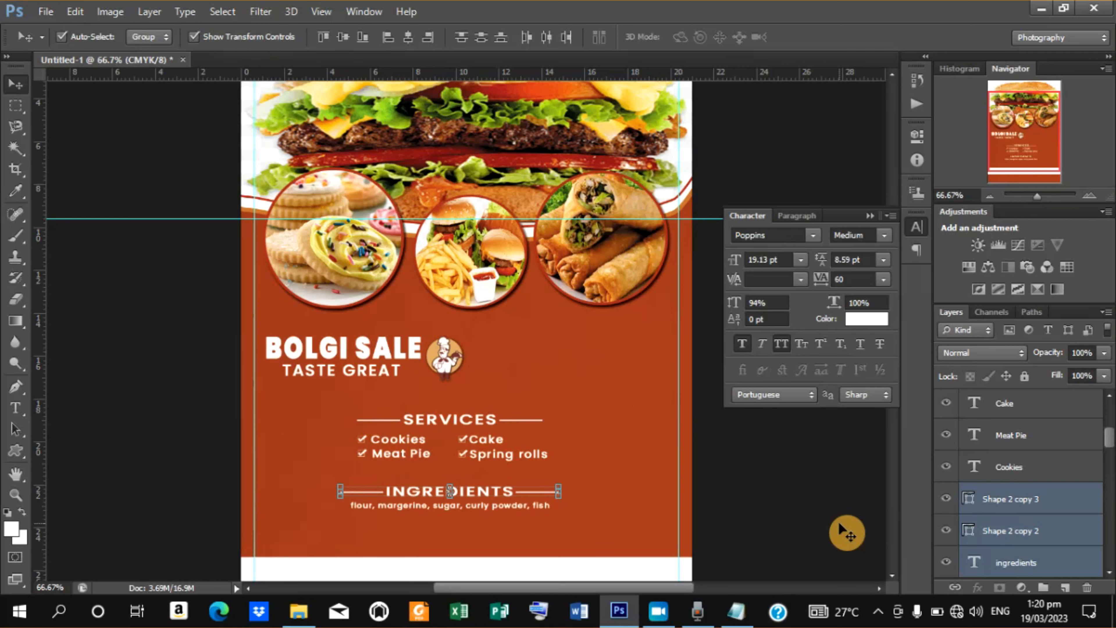
pyautogui.click(715, 543)
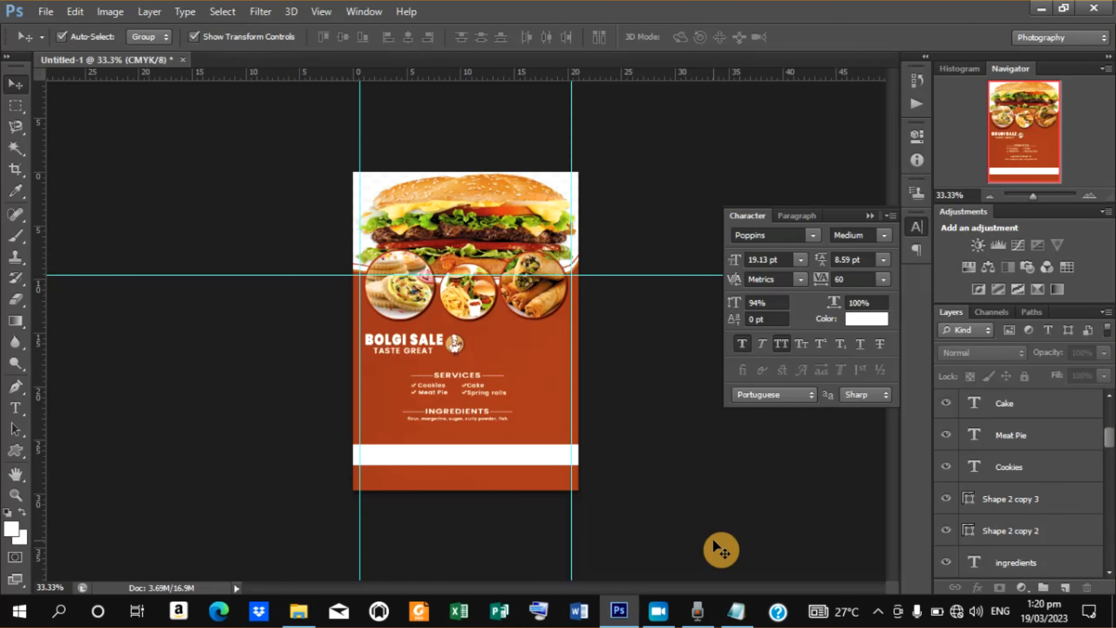
pyautogui.hotkey('ctrl', '+')
pyautogui.hotkey('ctrl', '+')
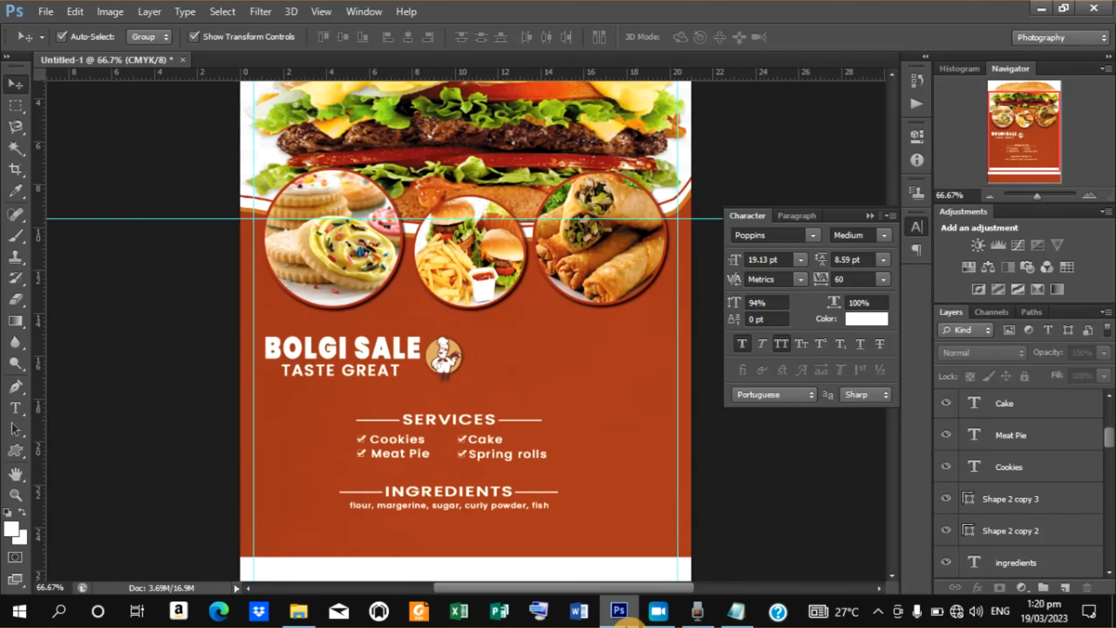
pyautogui.scroll(-5, 897, 583)
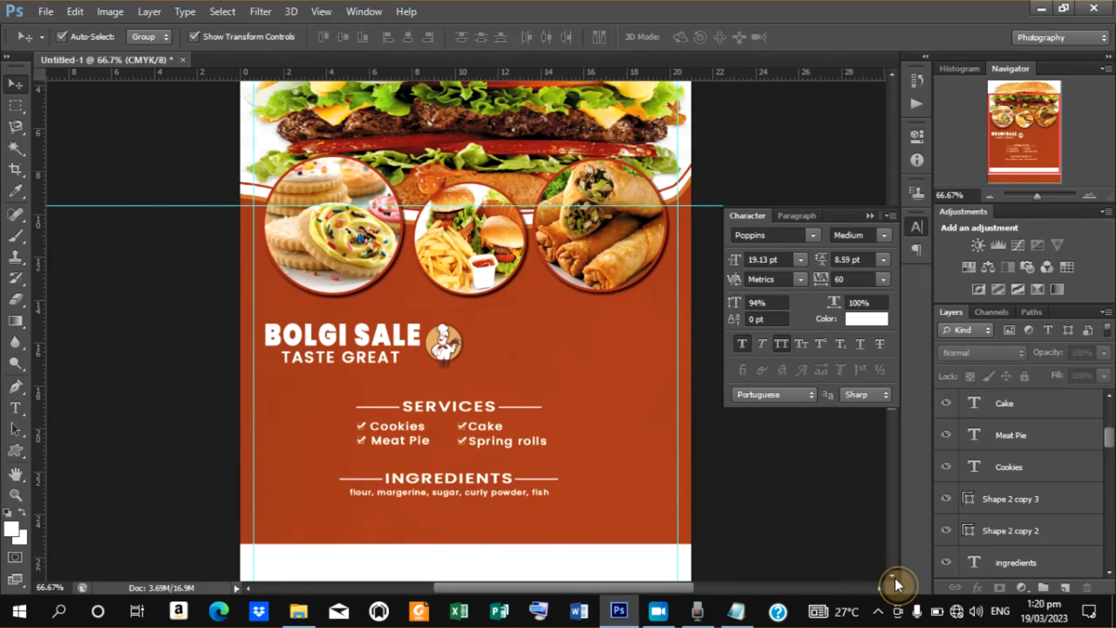
pyautogui.scroll(-1, 897, 583)
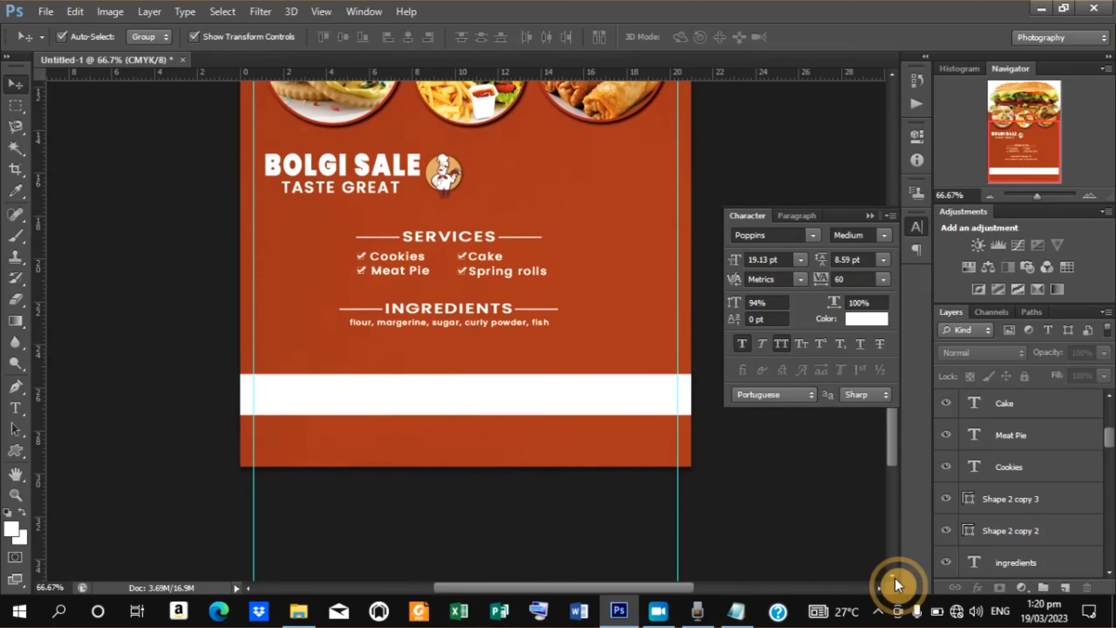
pyautogui.click(525, 404)
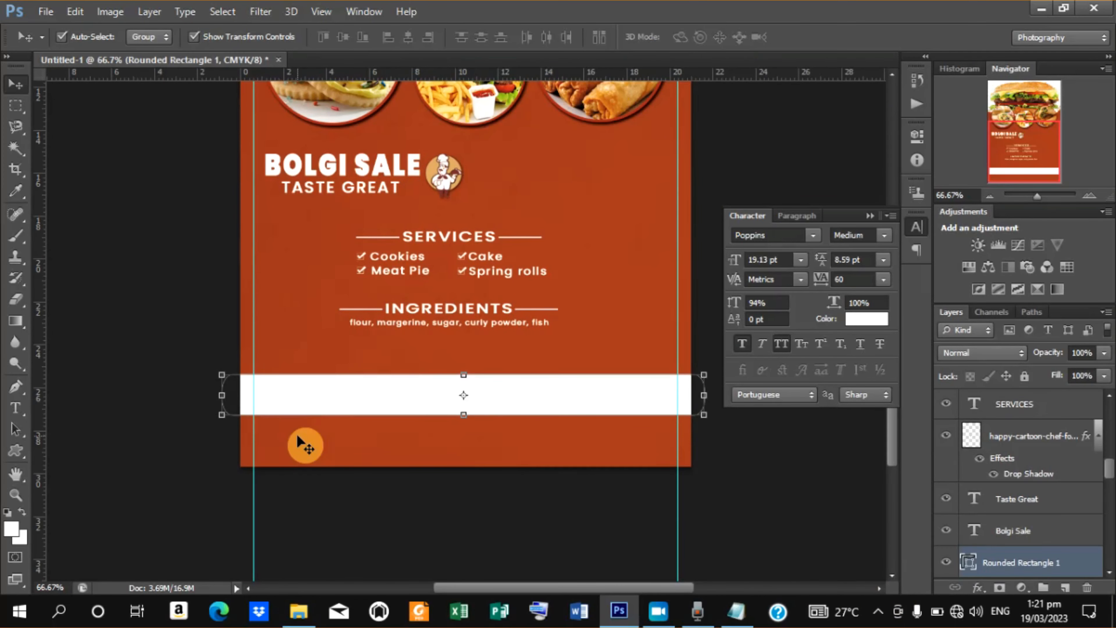
pyautogui.click(439, 307)
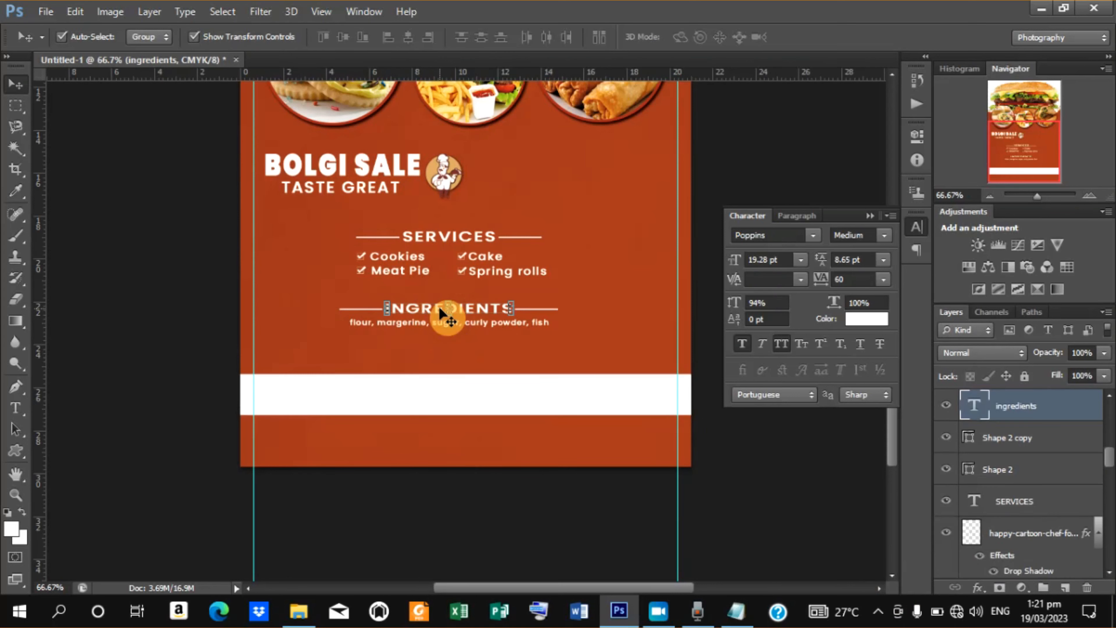
# Duplicate the INGREDIENTS heading below the white band and replace the copy's text with HOME AND OFFICE DELIVERY.
pyautogui.hotkey('ctrl', 'j')
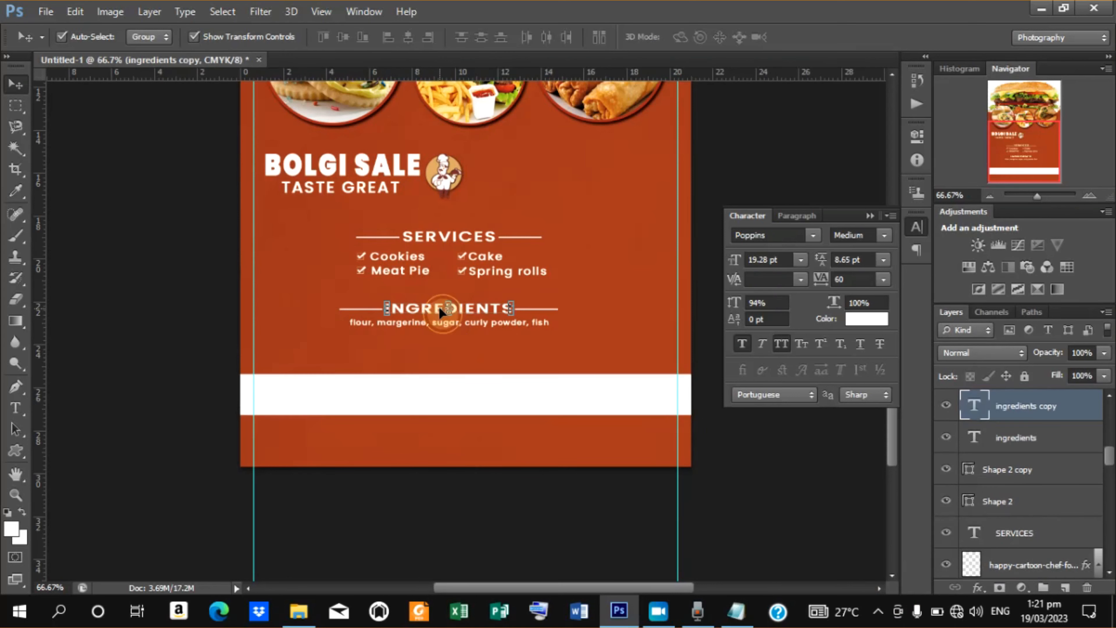
pyautogui.moveTo(439, 306); pyautogui.dragTo(442, 434)
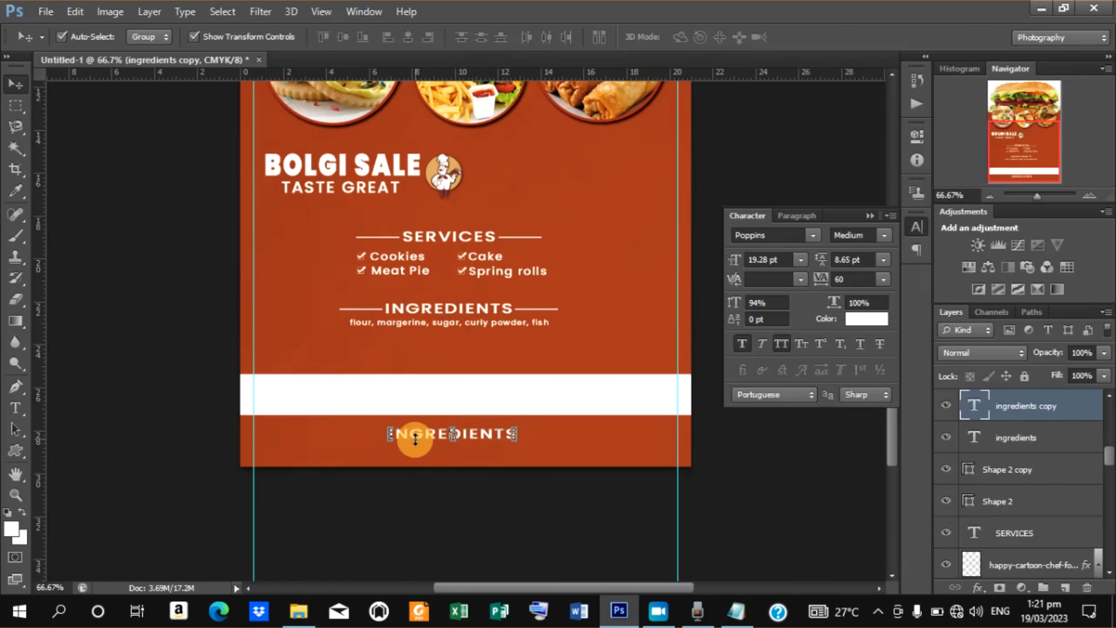
pyautogui.press('t')
pyautogui.moveTo(390, 434); pyautogui.dragTo(628, 440)
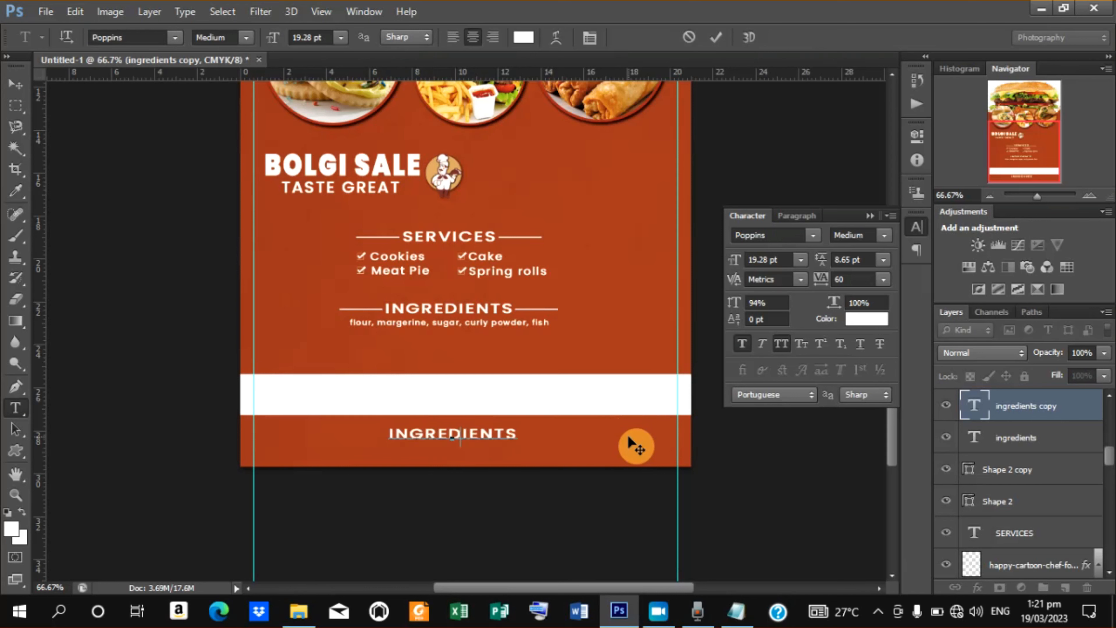
pyautogui.write('HOME')
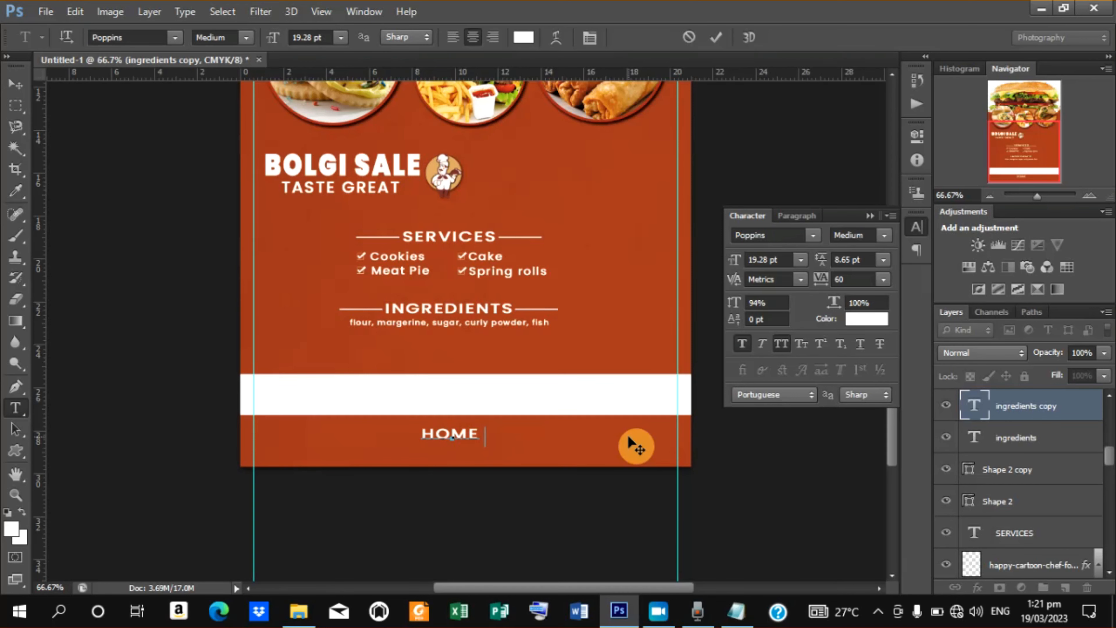
pyautogui.write(' AND')
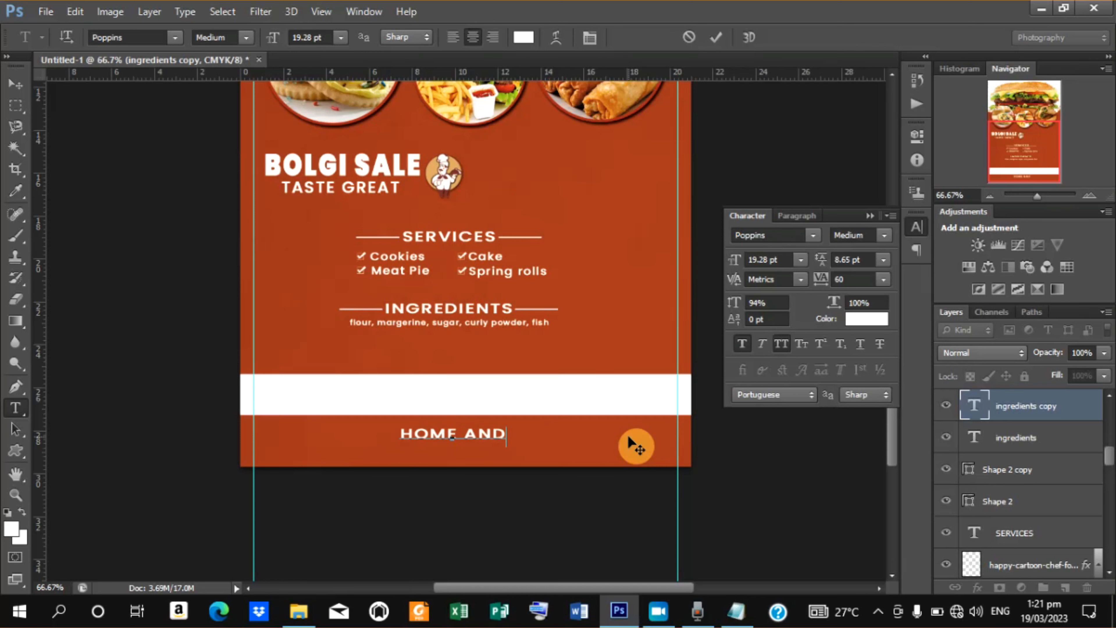
pyautogui.write(' OFFICE D')
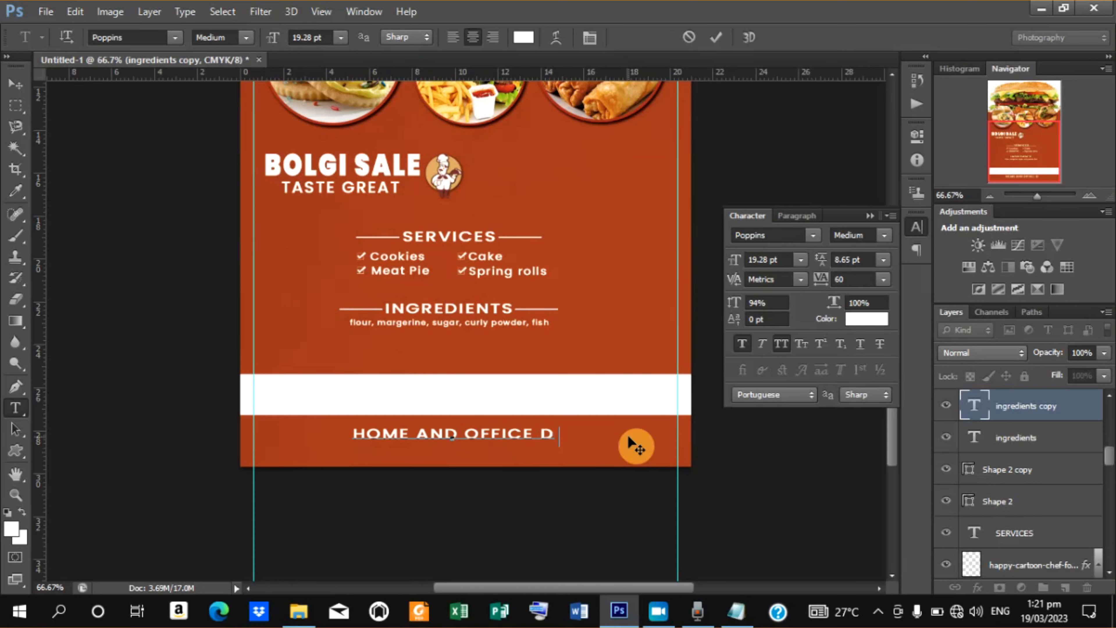
pyautogui.write('ELIVERY')
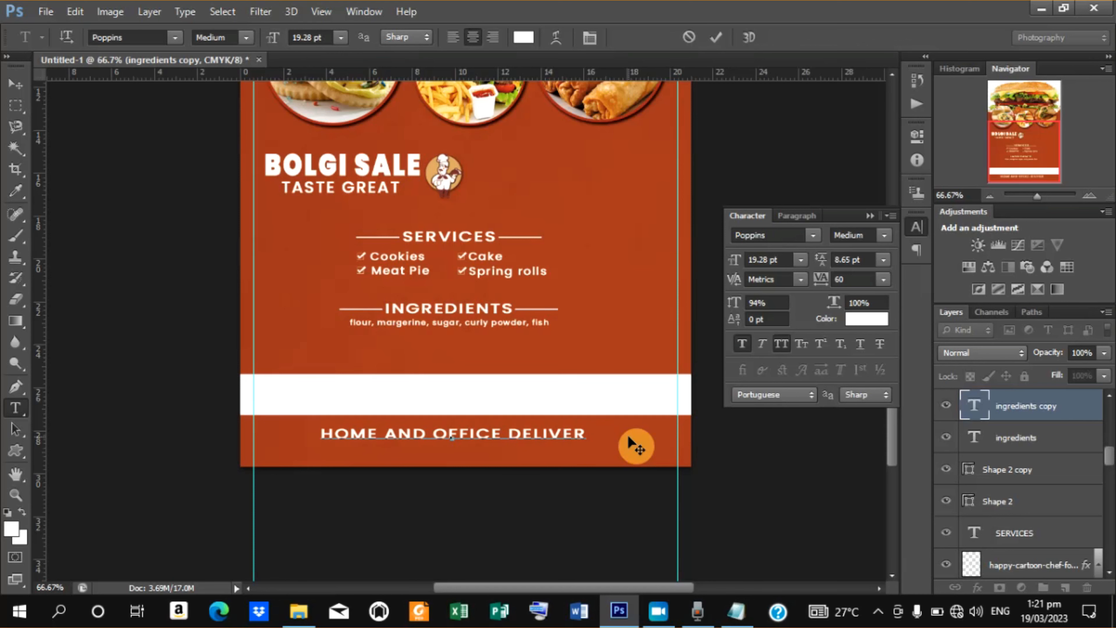
pyautogui.click(719, 31)
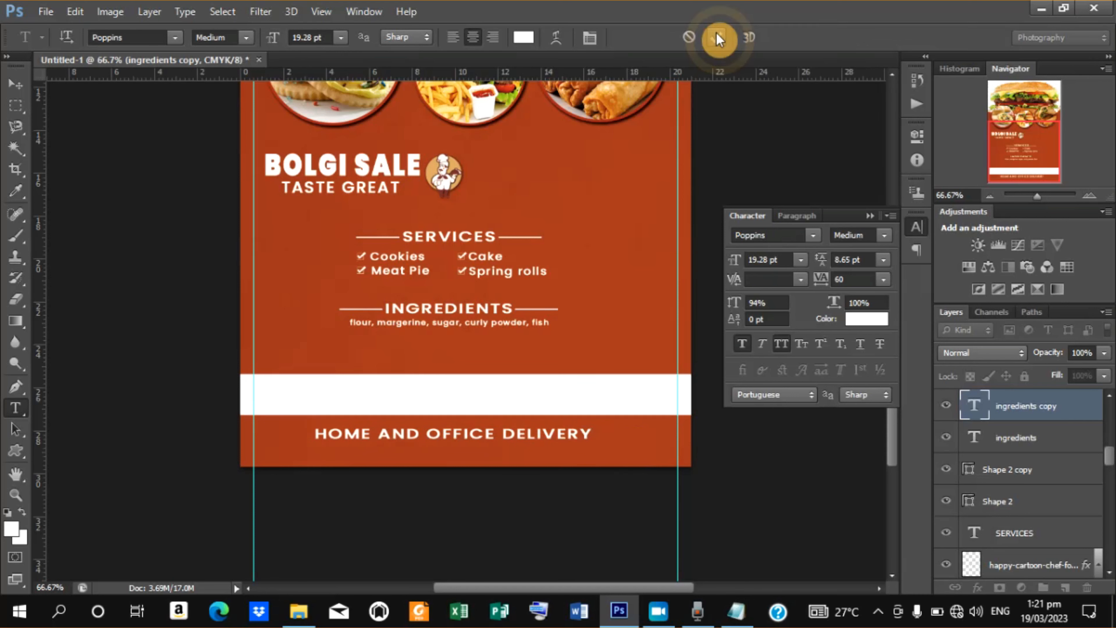
# Stretch the white rounded-rectangle band downward to 112% height and commit the transform.
pyautogui.click(15, 88)
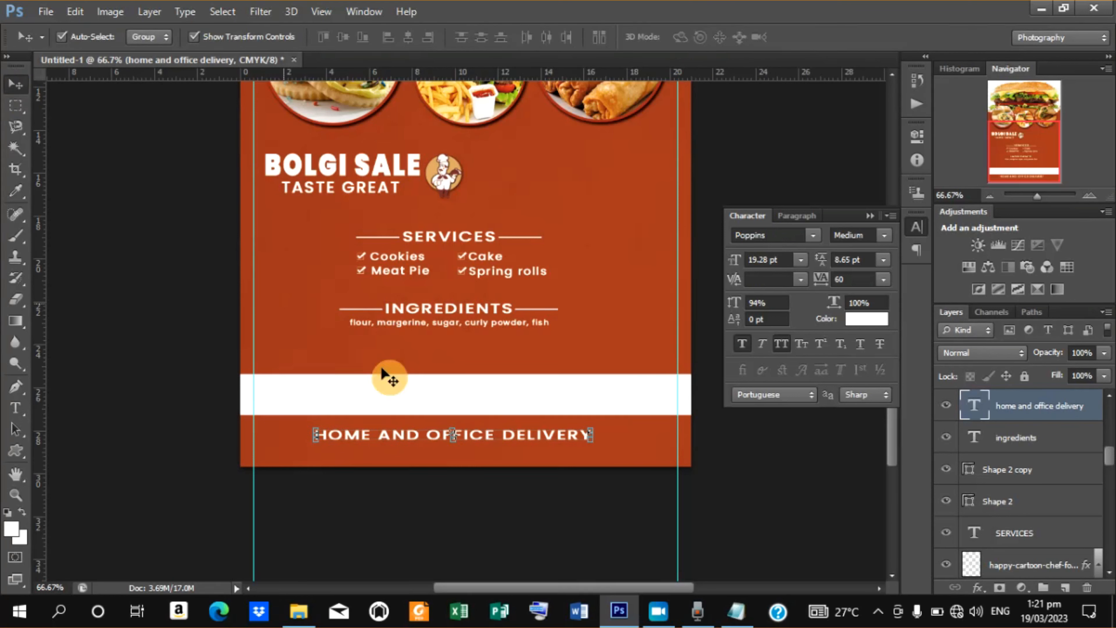
pyautogui.click(602, 414)
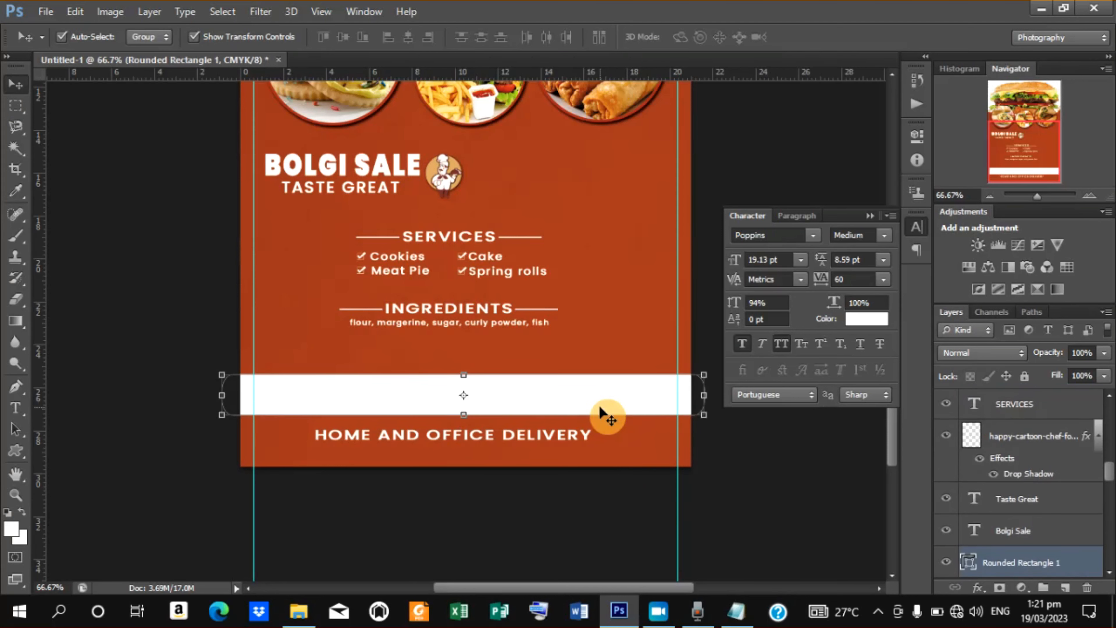
pyautogui.moveTo(463, 414); pyautogui.dragTo(464, 419)
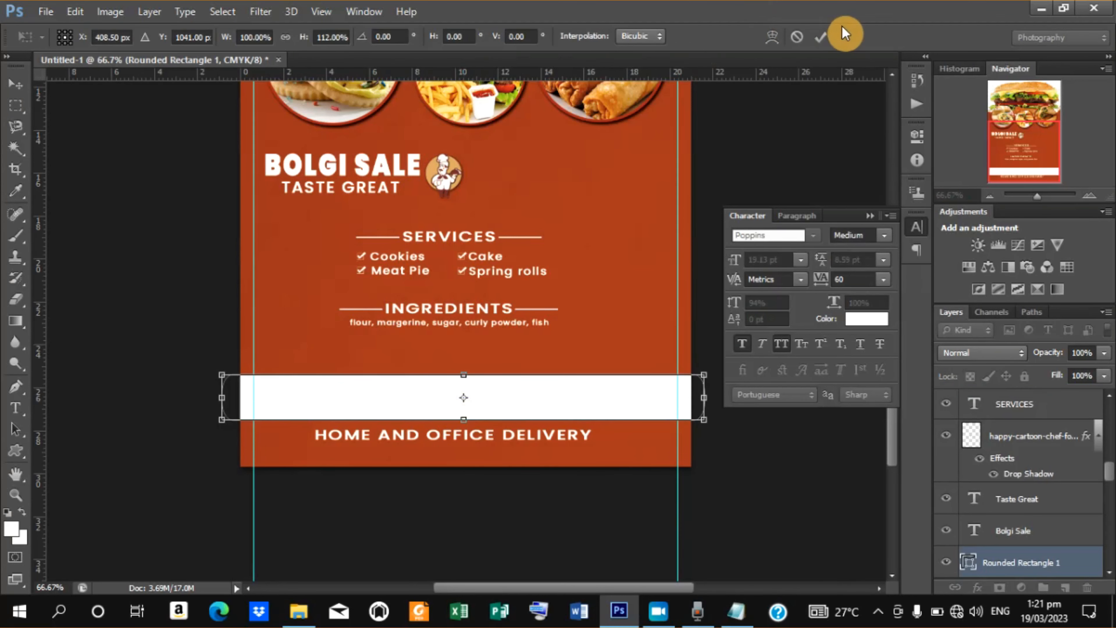
pyautogui.click(823, 41)
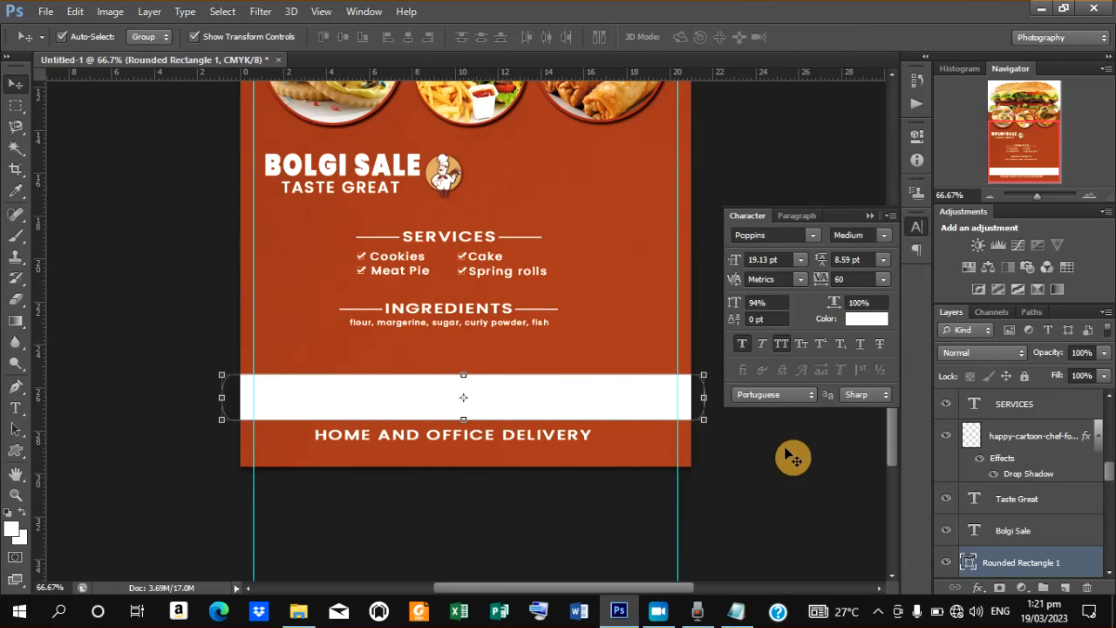
pyautogui.click(796, 464)
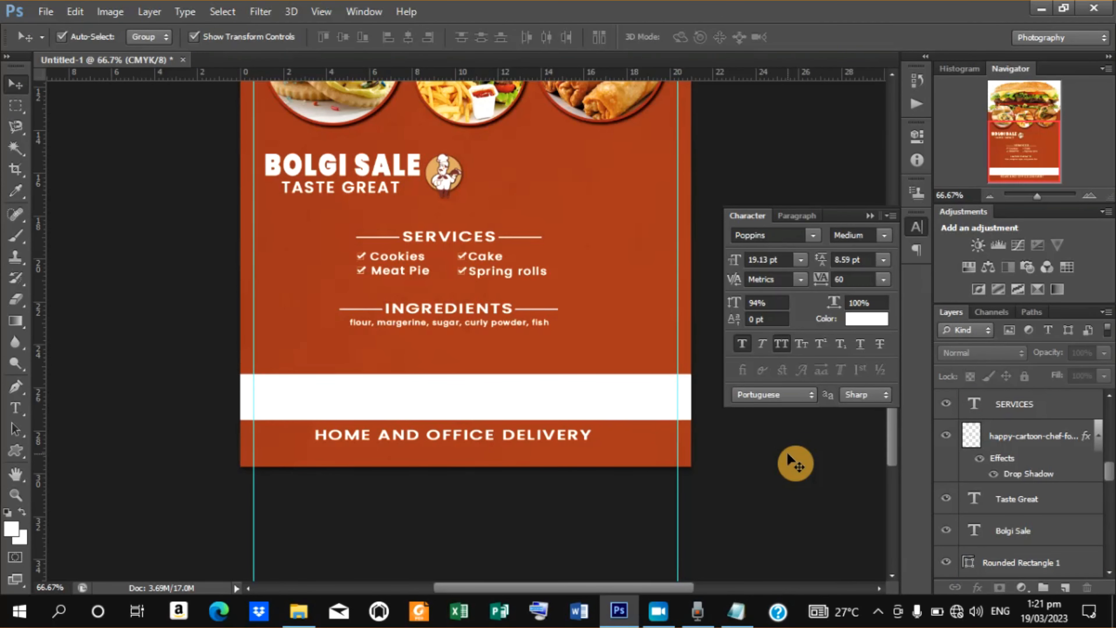
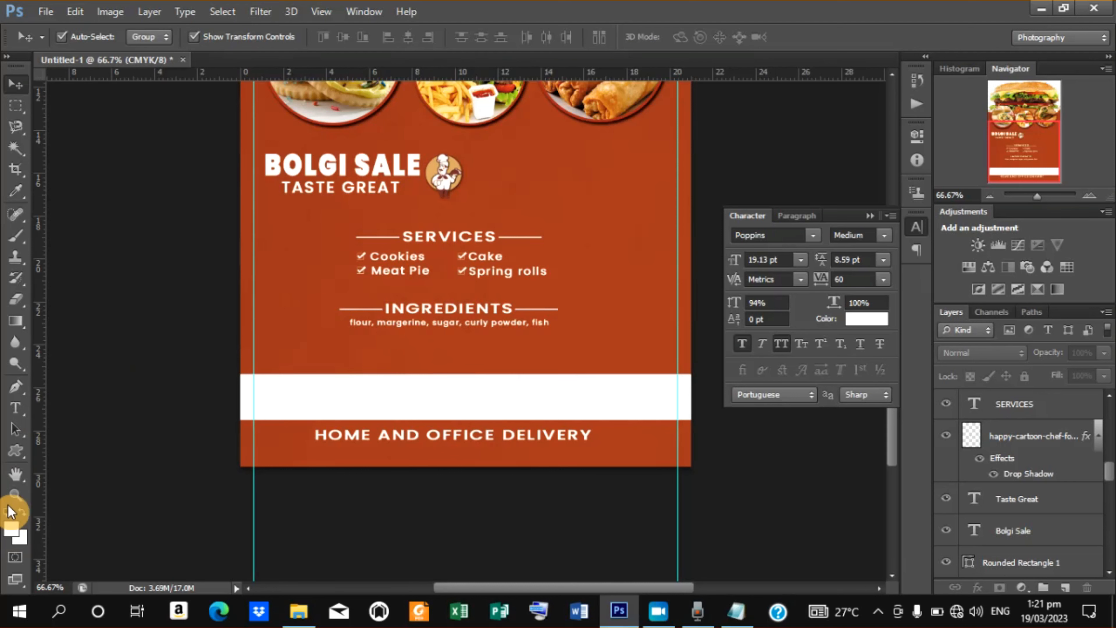
# Draw a white circle about 102 px wide to the right of the BOLGI SALE title.
pyautogui.click(15, 453)
pyautogui.click(74, 482)
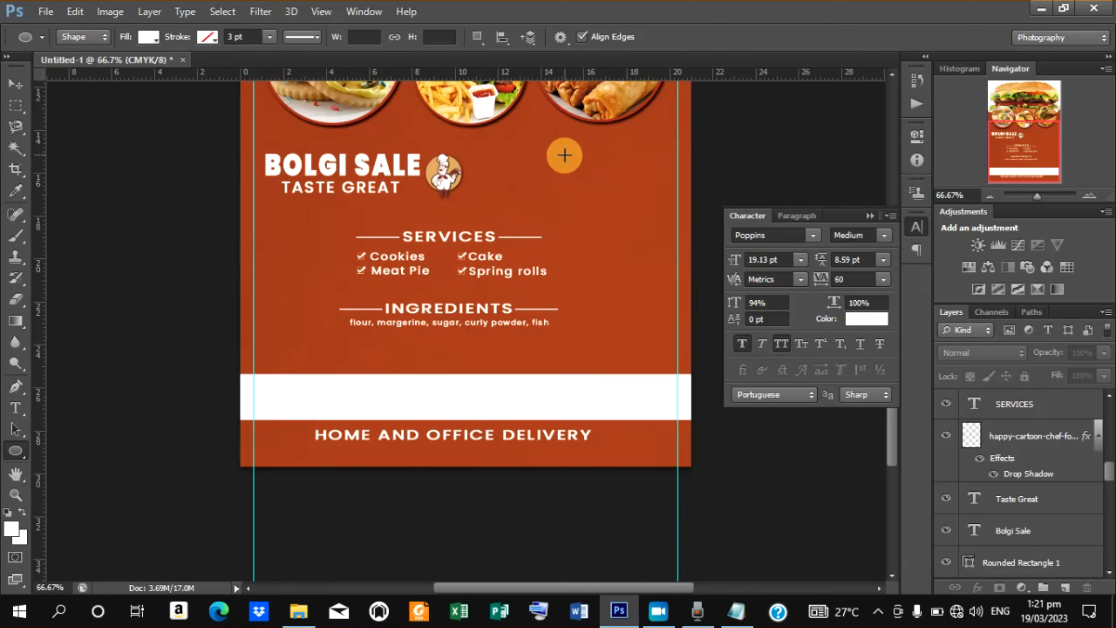
pyautogui.moveTo(565, 156); pyautogui.dragTo(618, 211)
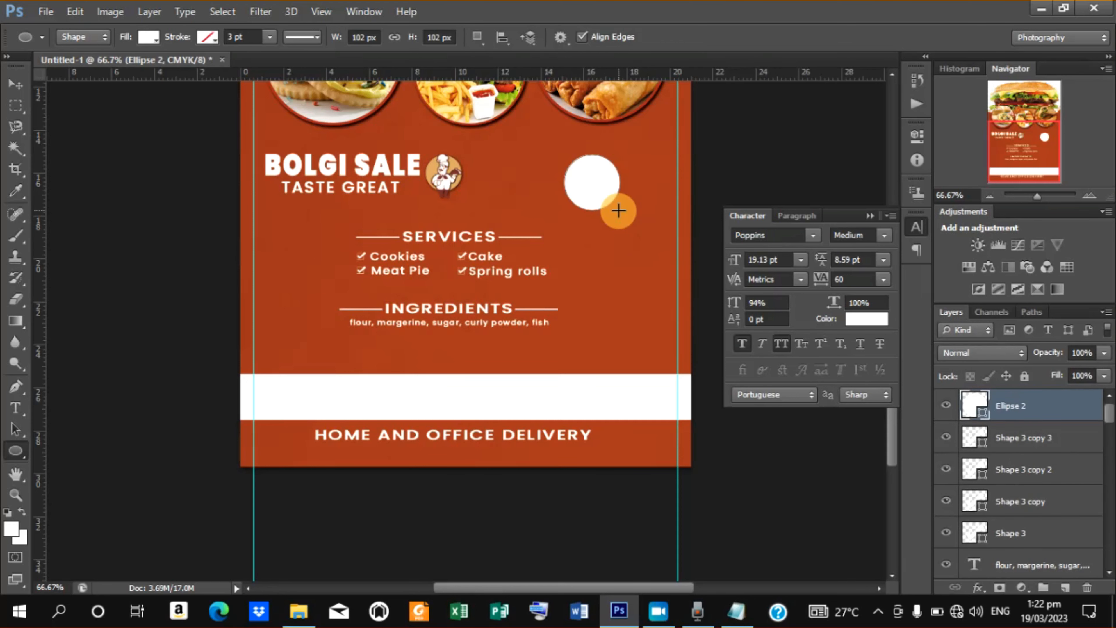
# Duplicate the white circle layer.
pyautogui.rightClick(1009, 404)
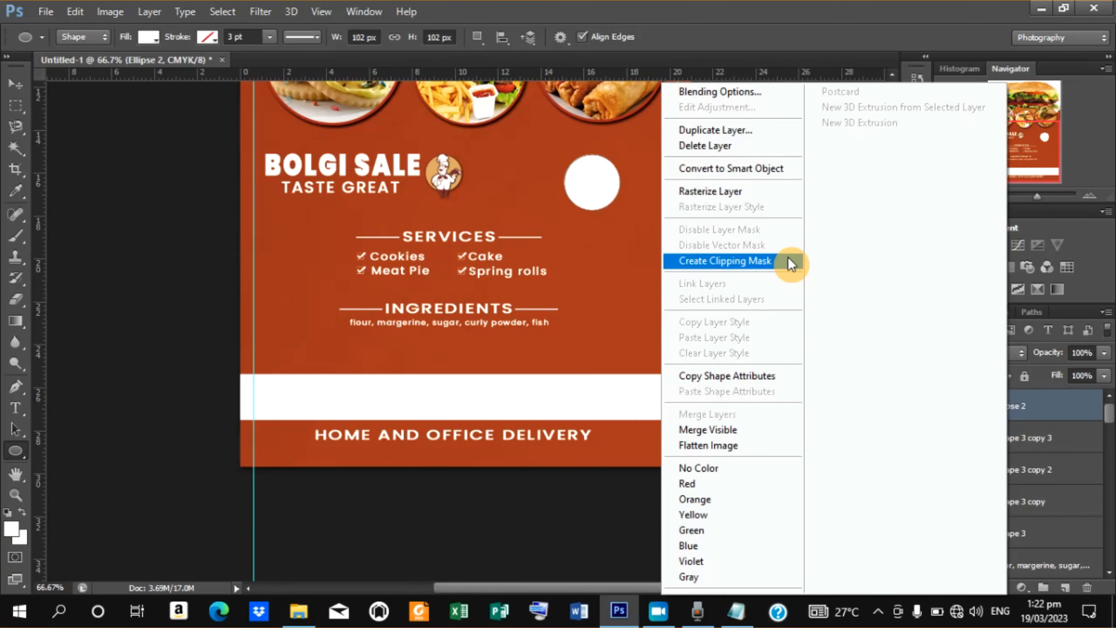
pyautogui.click(733, 131)
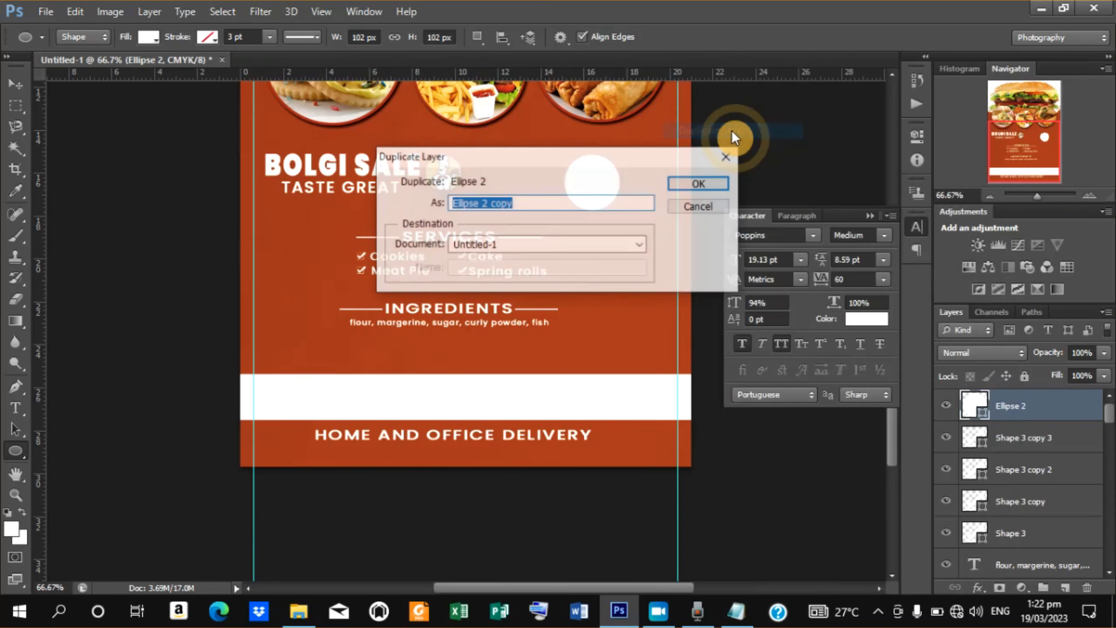
pyautogui.click(691, 181)
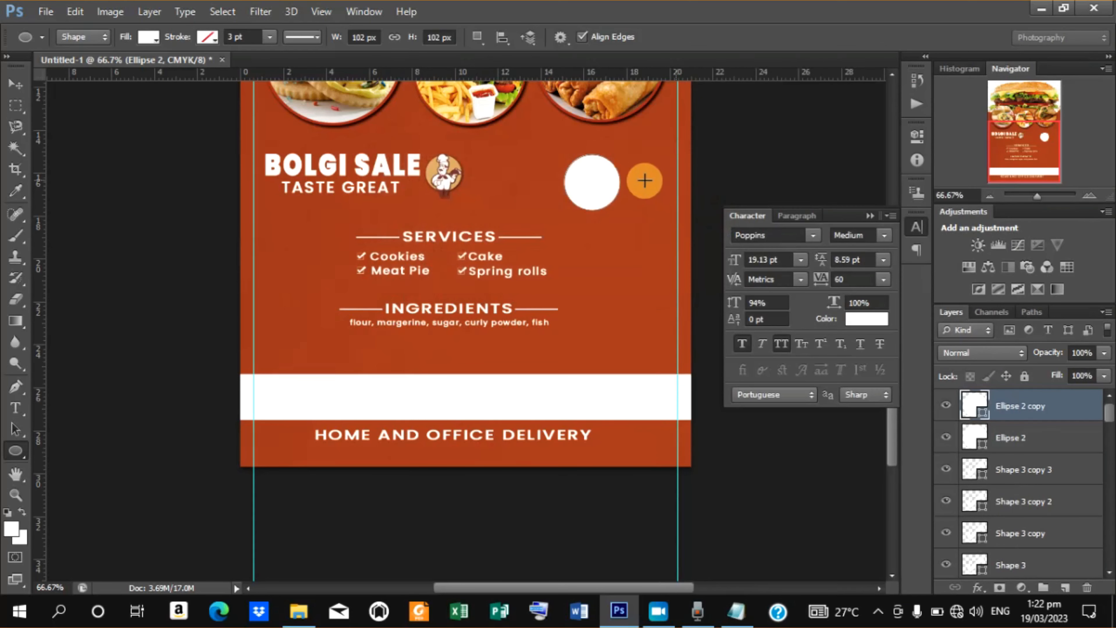
# Scale the duplicated circle down slightly from its corner and commit the transform.
pyautogui.click(14, 93)
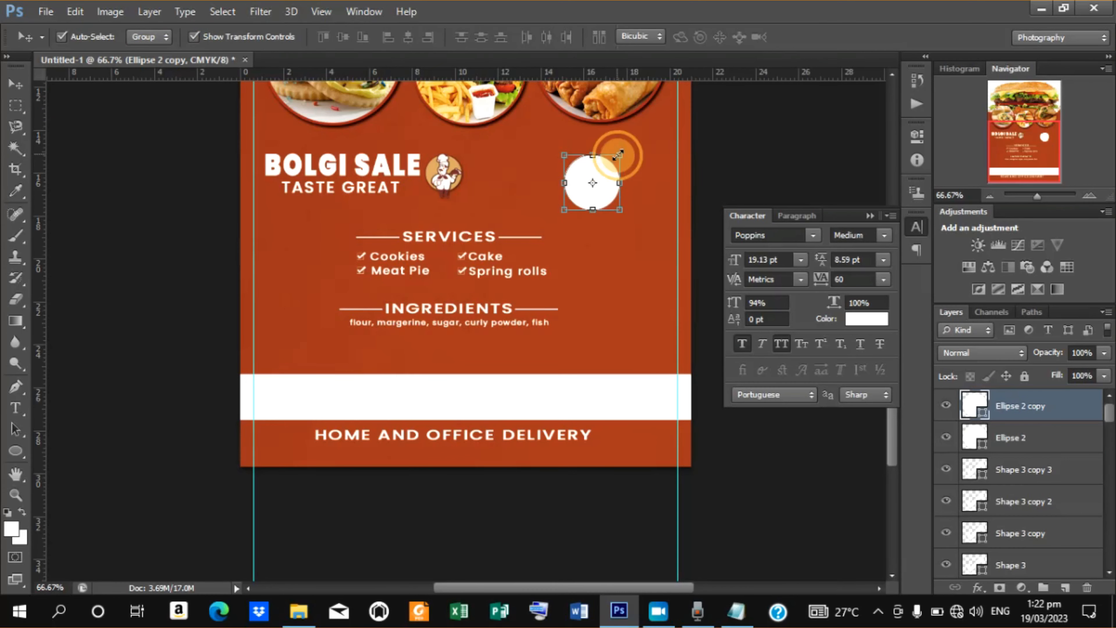
pyautogui.moveTo(618, 155); pyautogui.dragTo(618, 158)
pyautogui.click(824, 43)
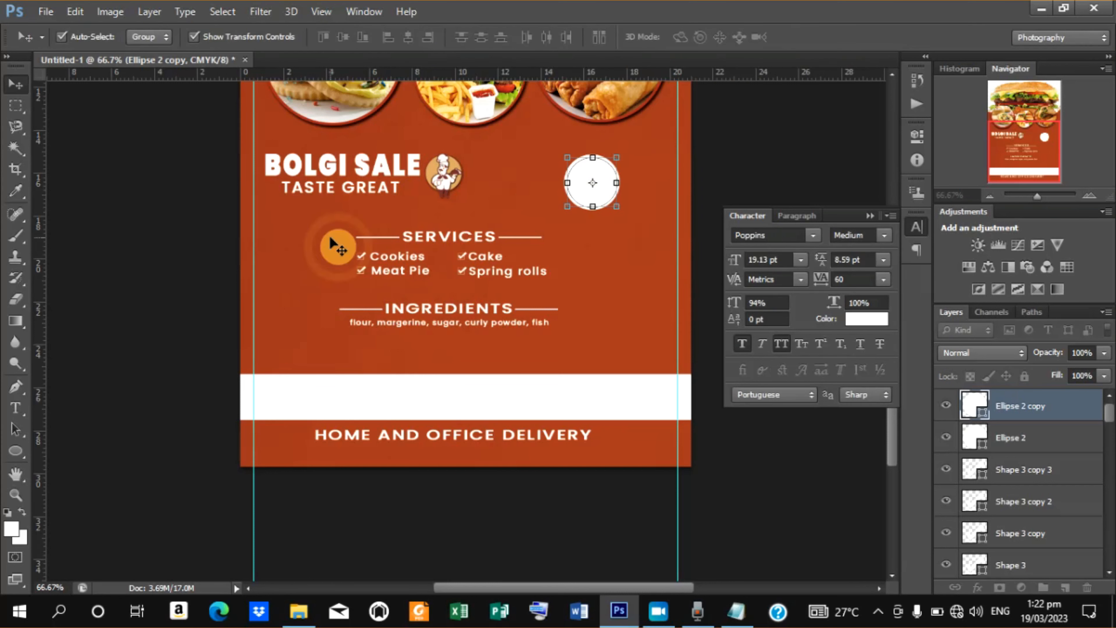
# Give the smaller circle copy no fill and a red stroke of 0.71 pt.
pyautogui.click(10, 458)
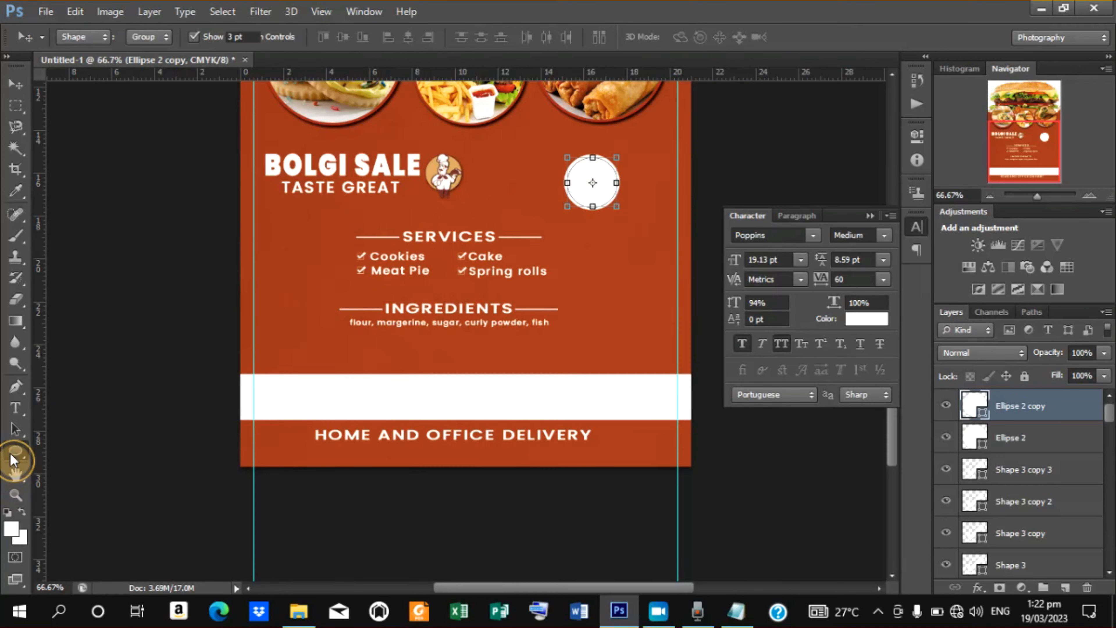
pyautogui.click(149, 39)
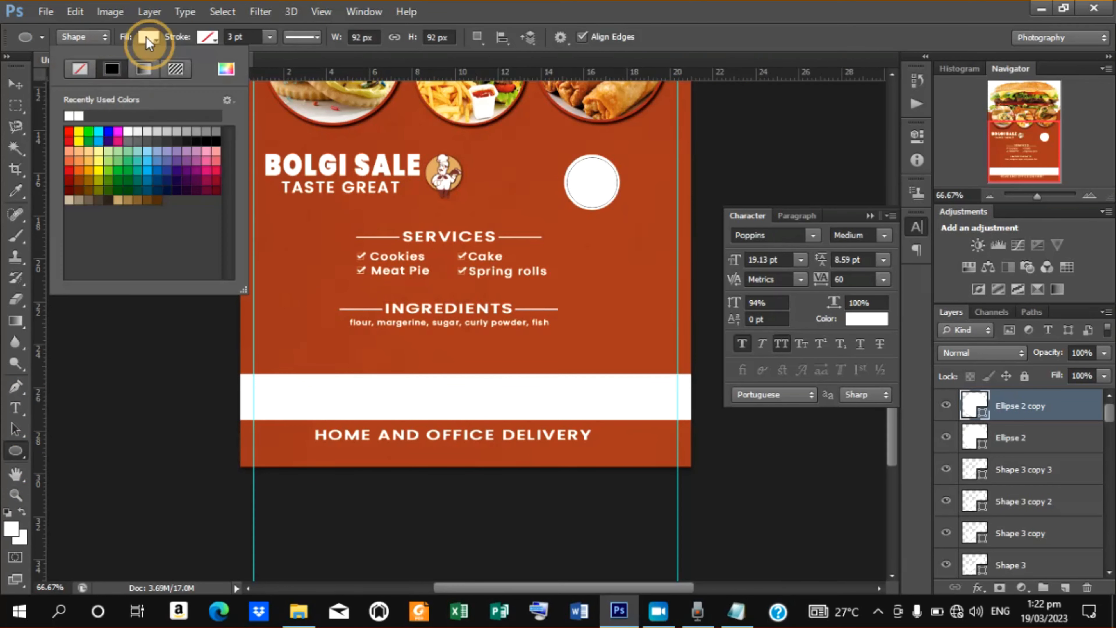
pyautogui.click(84, 66)
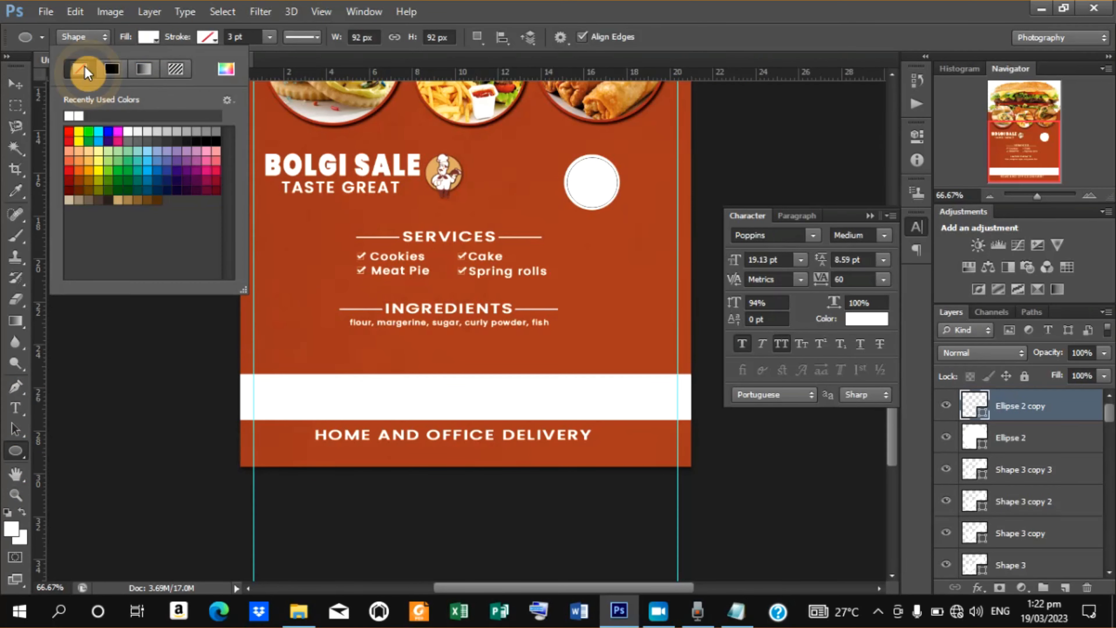
pyautogui.click(209, 39)
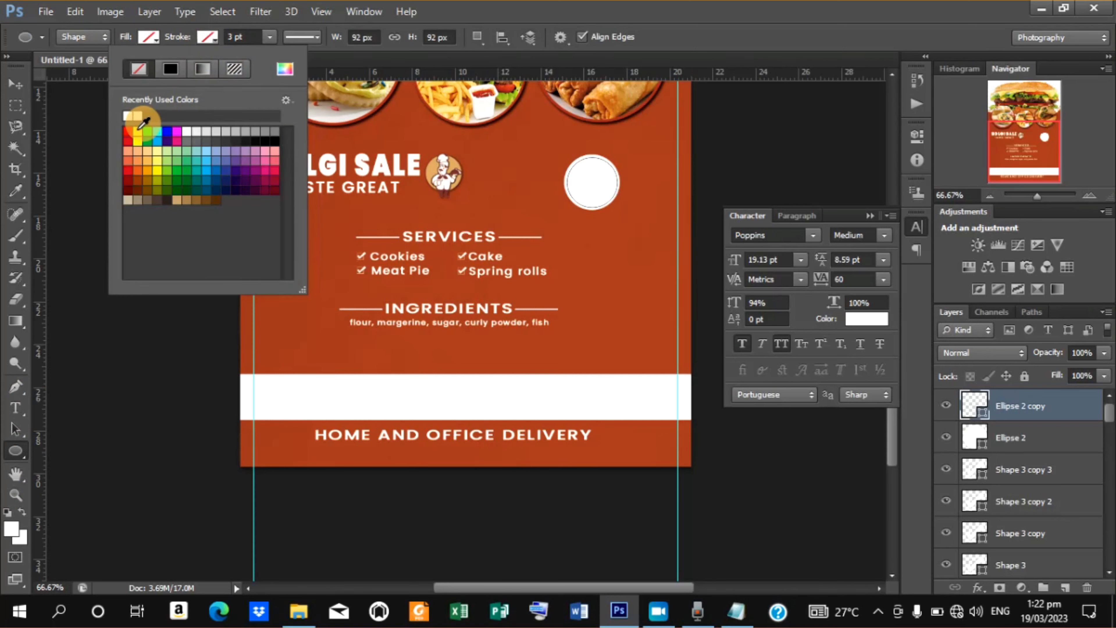
pyautogui.click(129, 139)
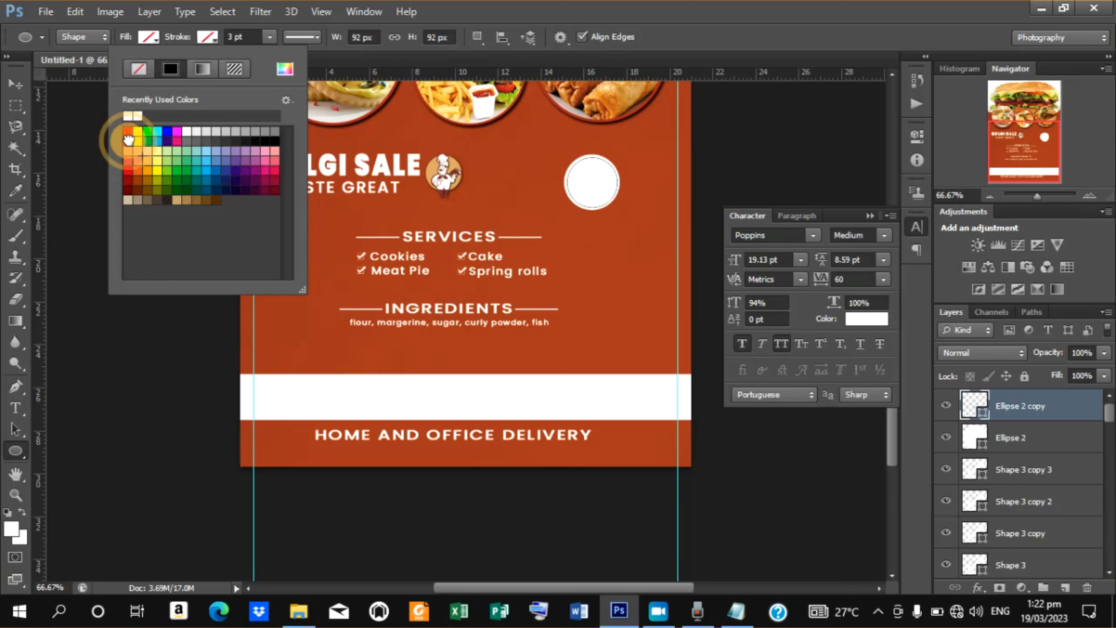
pyautogui.click(261, 37)
pyautogui.click(269, 37)
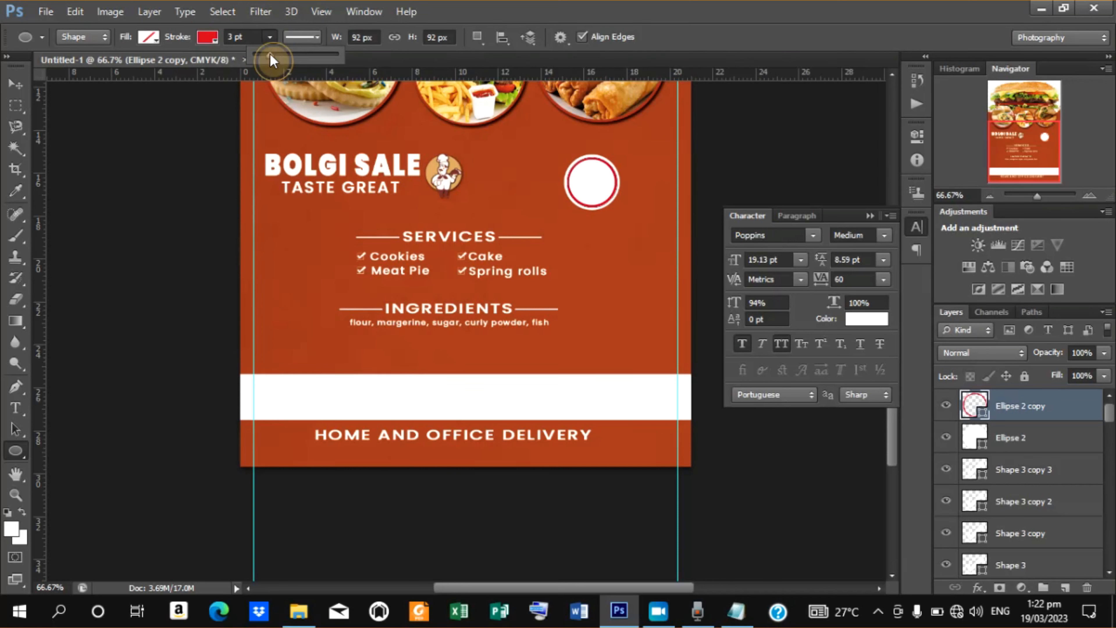
pyautogui.moveTo(270, 53); pyautogui.dragTo(267, 57)
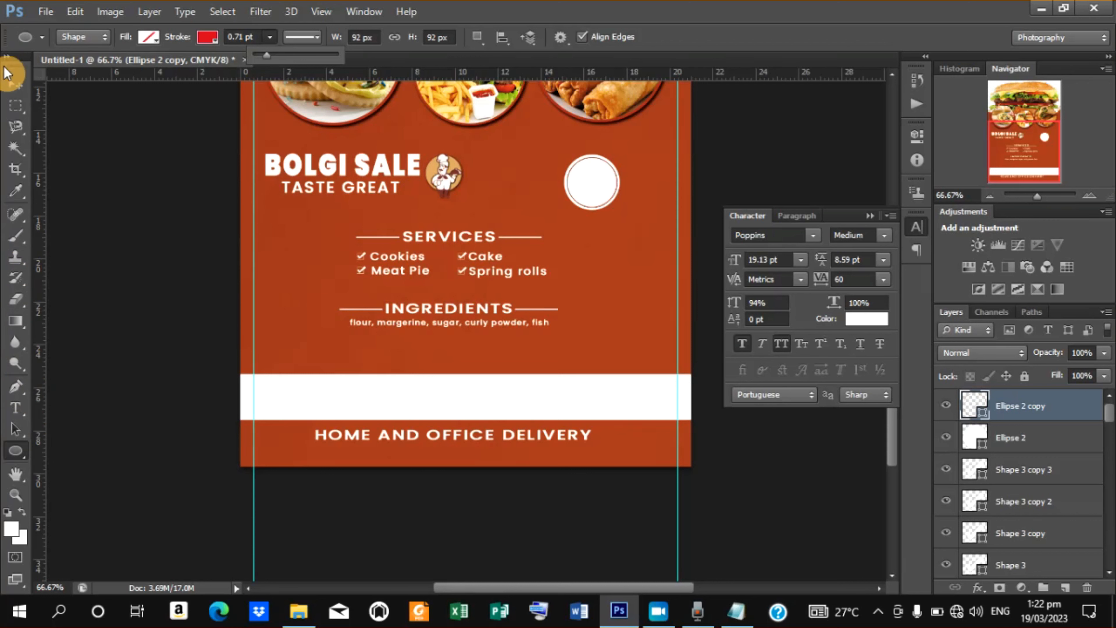
# Add a 15% text label beside the badge and move it into the circle.
pyautogui.click(14, 85)
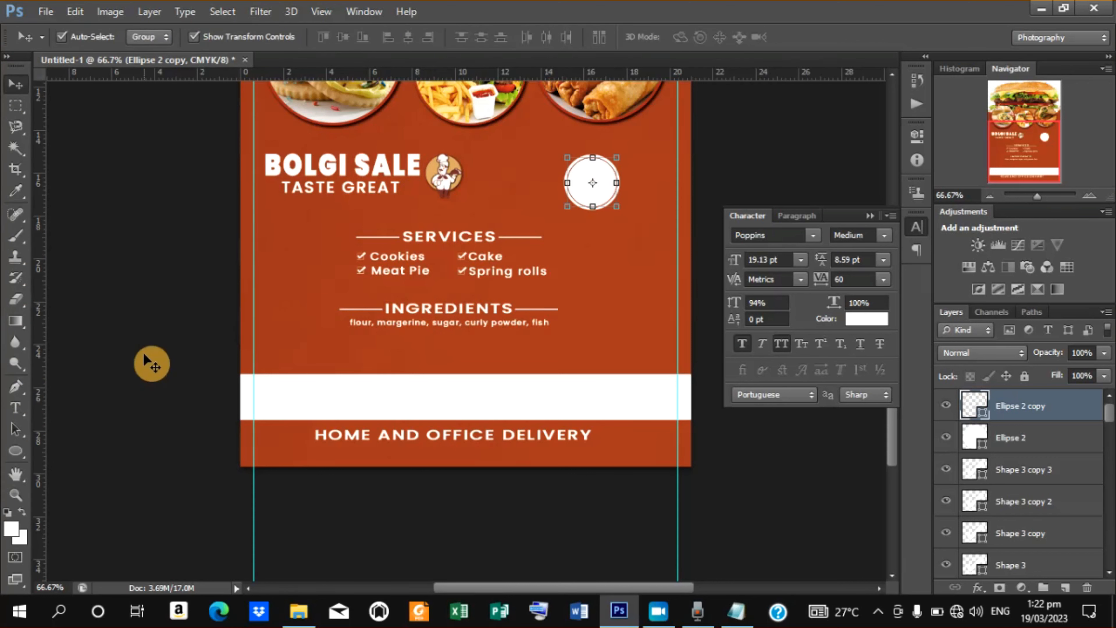
pyautogui.click(15, 410)
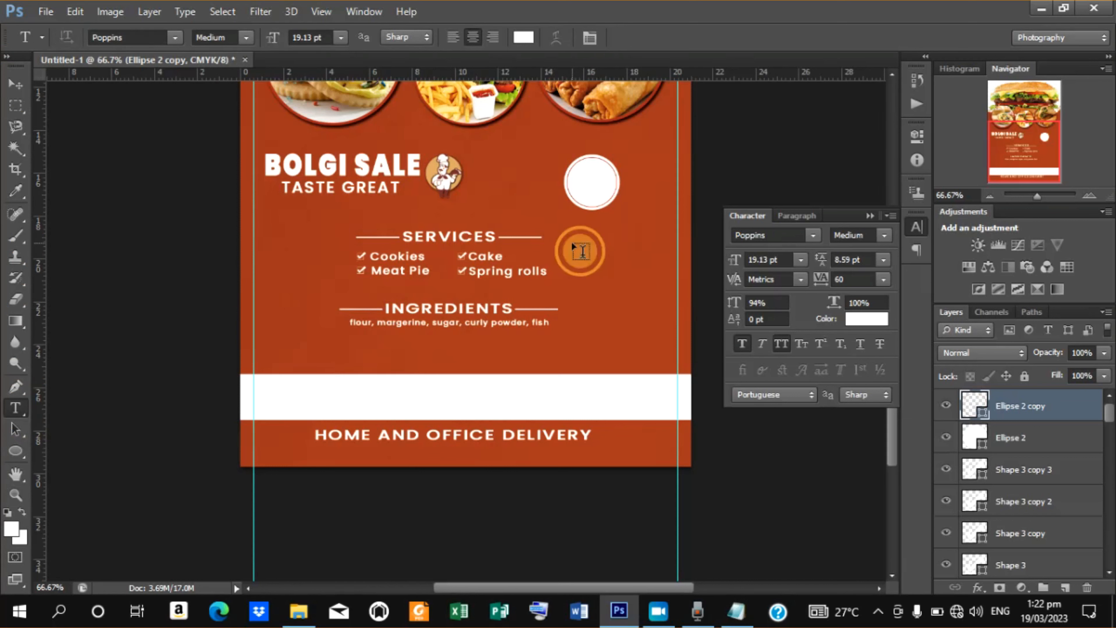
pyautogui.click(571, 241)
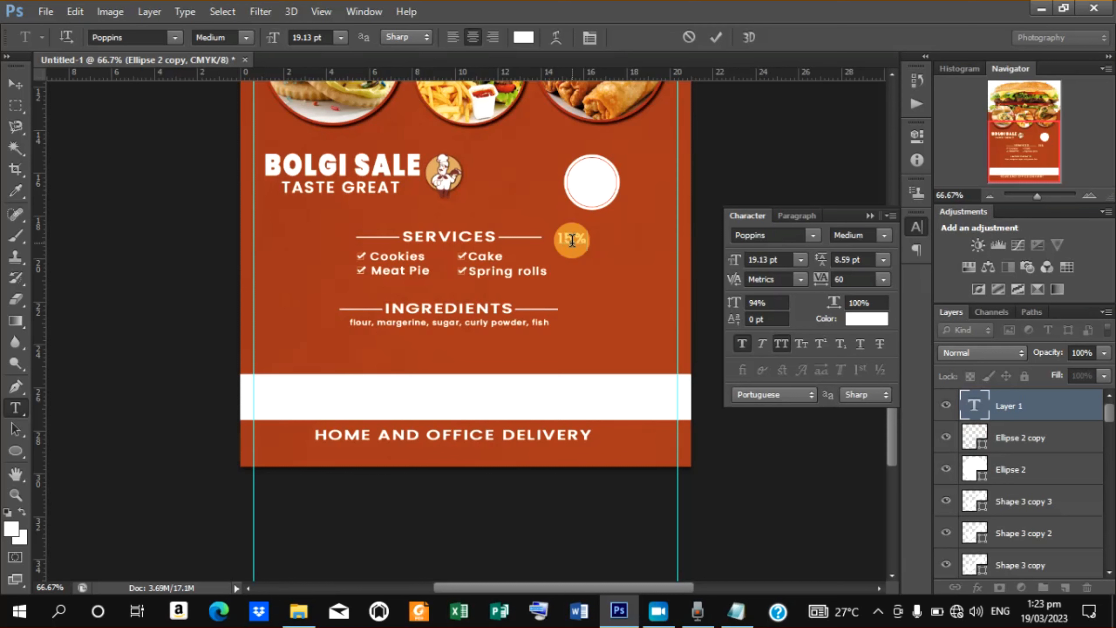
pyautogui.click(716, 36)
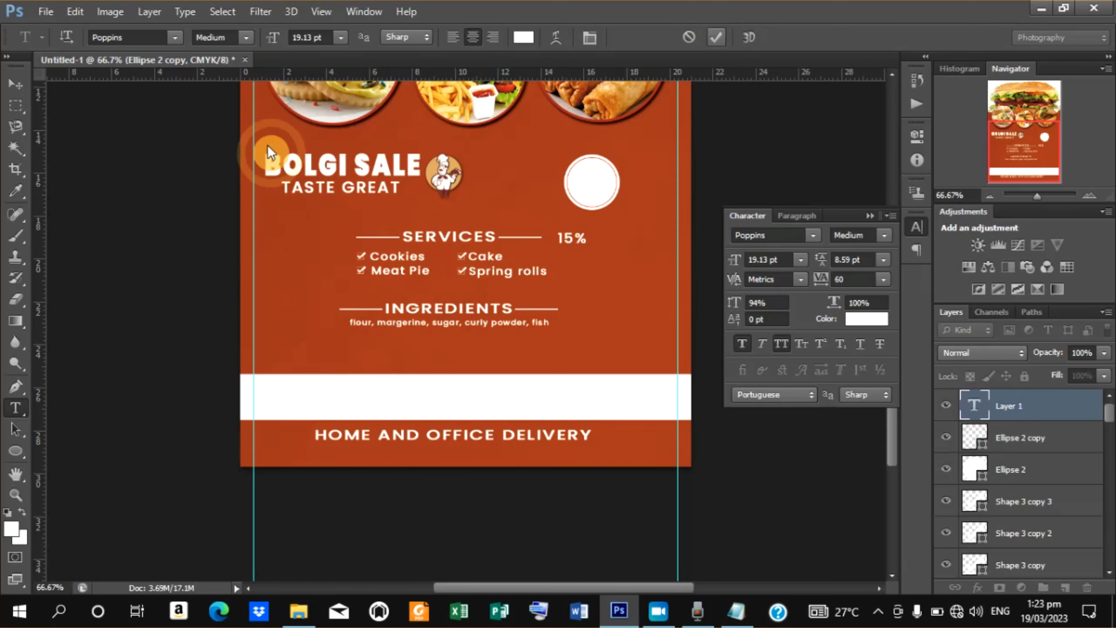
pyautogui.click(15, 83)
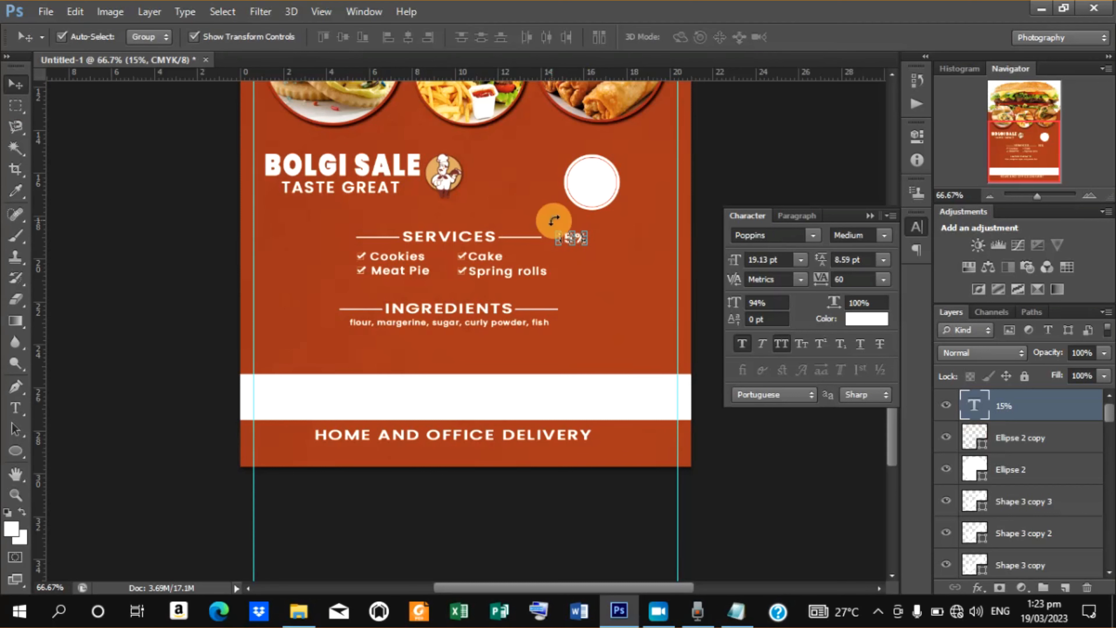
pyautogui.moveTo(583, 237); pyautogui.dragTo(599, 171)
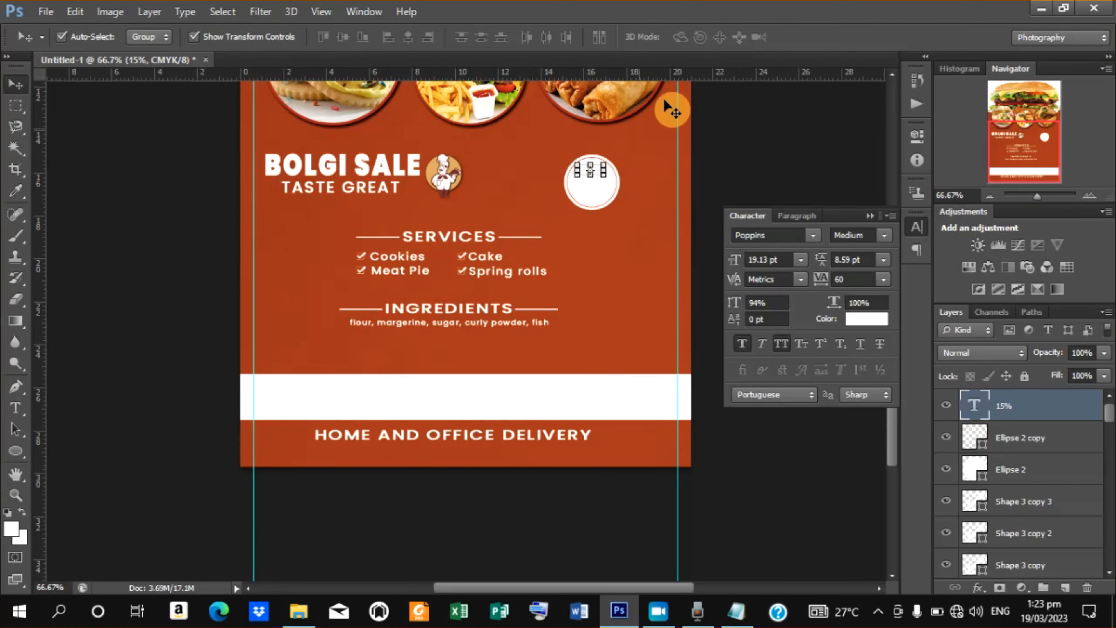
# Colour the 15% text dark red, #780101, with the colour picker.
pyautogui.click(851, 319)
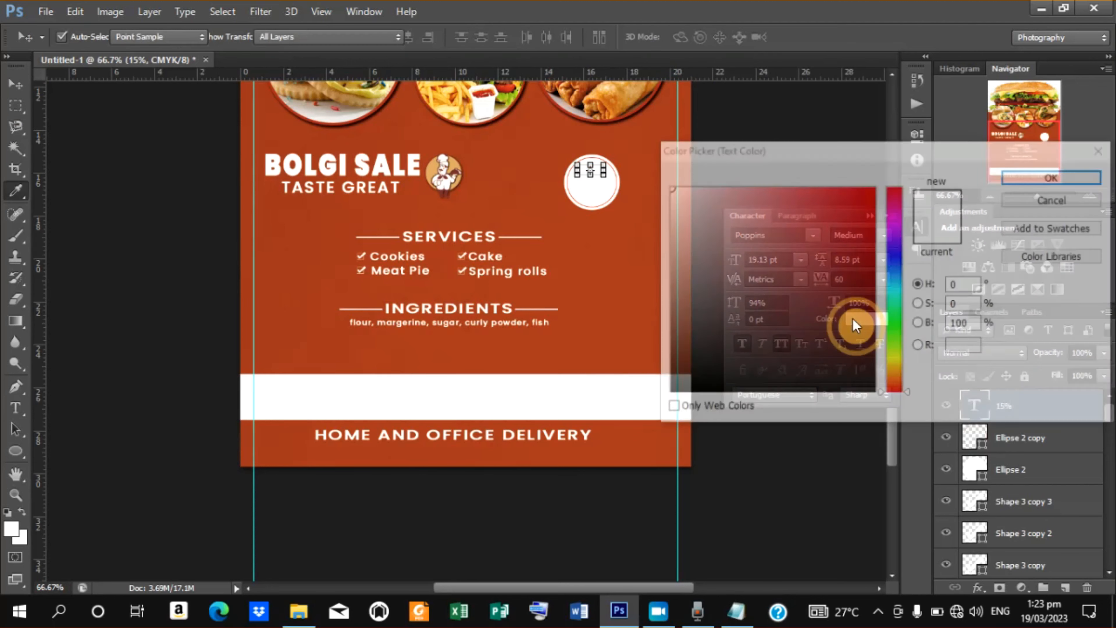
pyautogui.moveTo(818, 273)
pyautogui.mouseDown()
pyautogui.moveTo(827, 277)
pyautogui.moveTo(807, 313)
pyautogui.moveTo(880, 325)
pyautogui.moveTo(873, 297)
pyautogui.mouseUp()
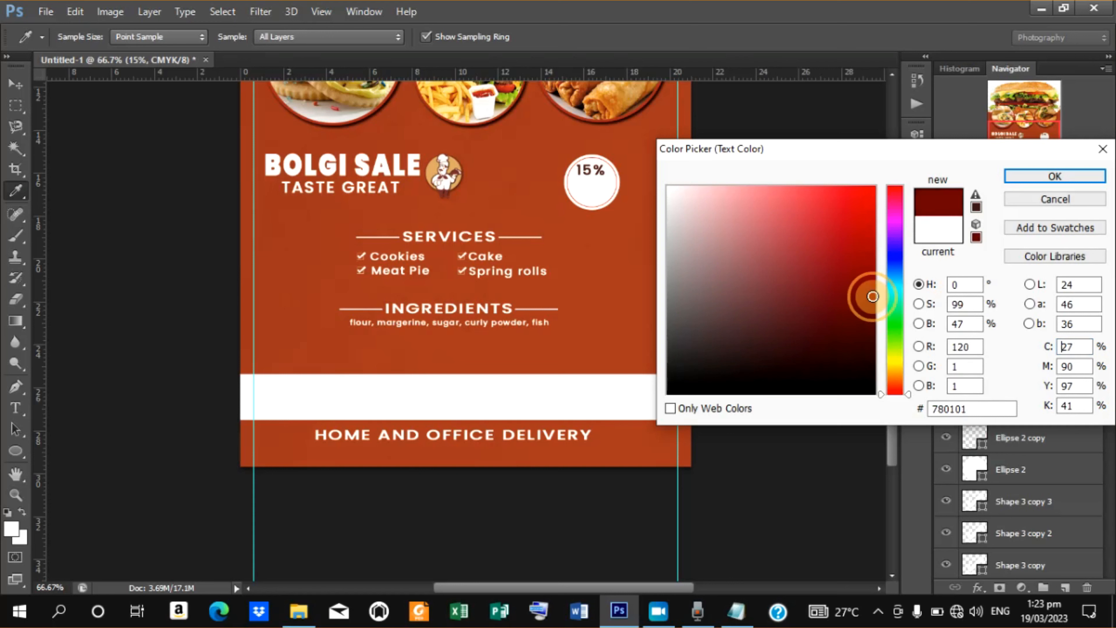
pyautogui.click(1055, 176)
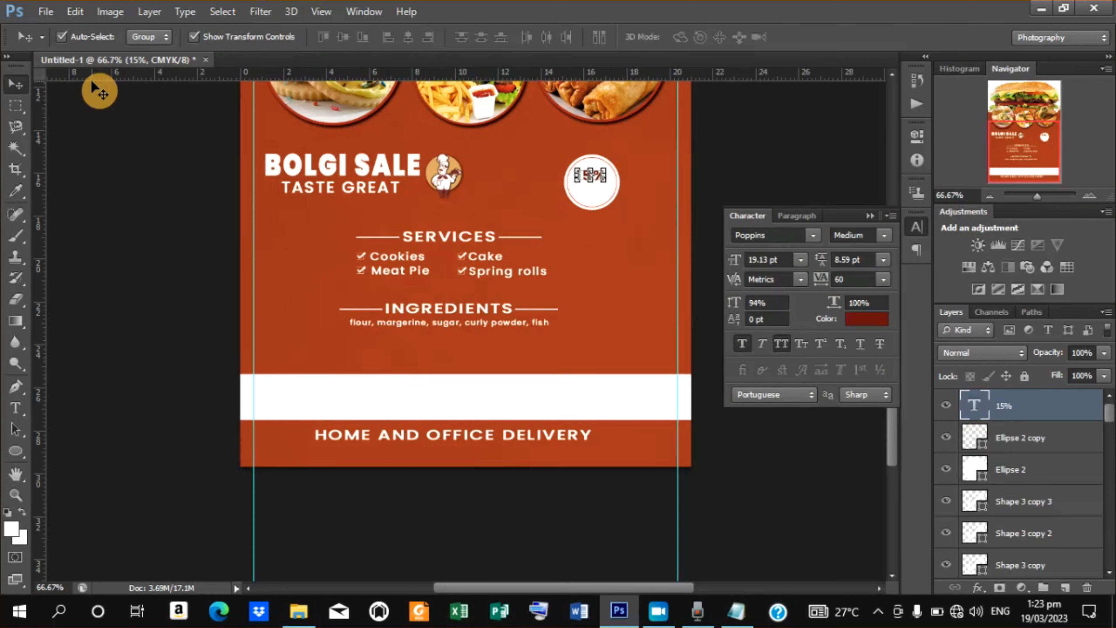
# Duplicate the 15% text and replace the copy's text with OFFER.
pyautogui.hotkey('ctrl', 'j')
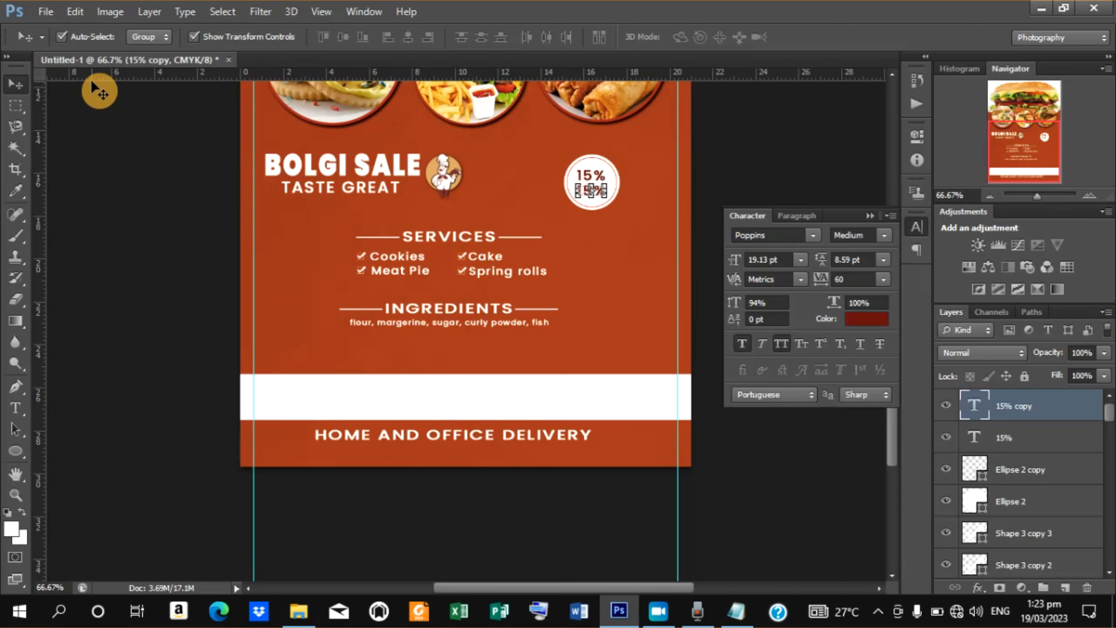
pyautogui.press('t')
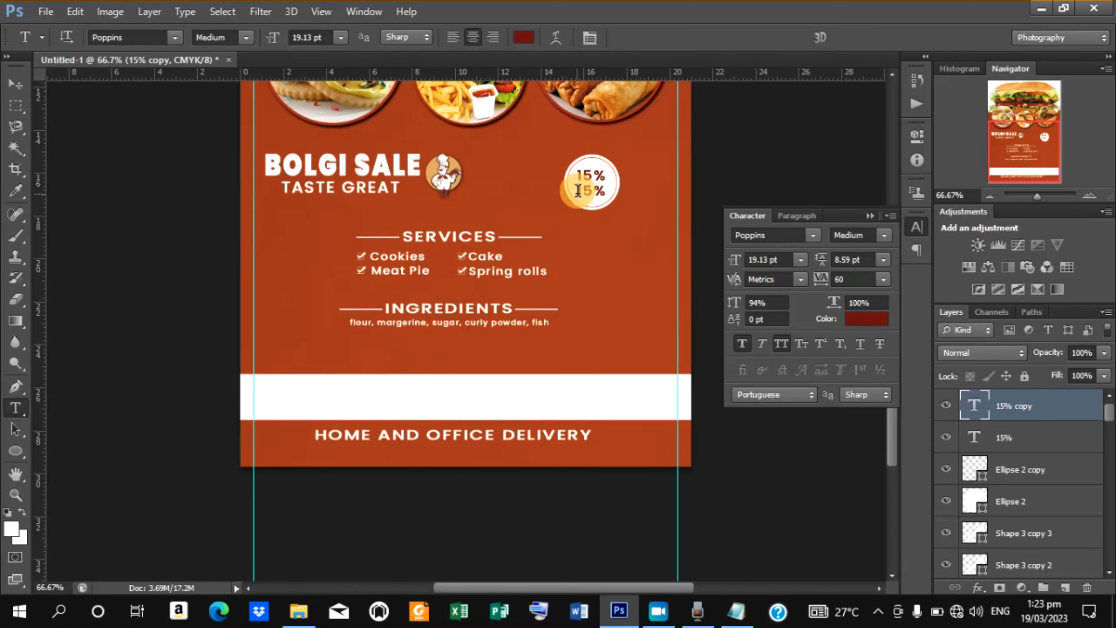
pyautogui.click(578, 190)
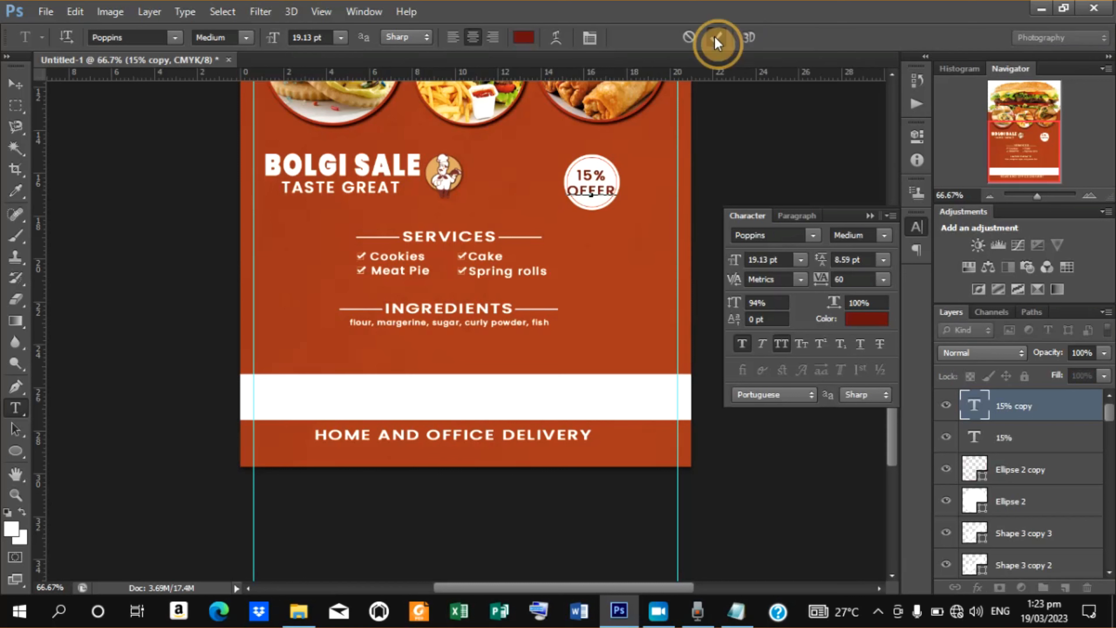
pyautogui.click(717, 38)
# Scale the OFFER text to about 75% and place it beneath 15% inside the circle.
pyautogui.click(16, 85)
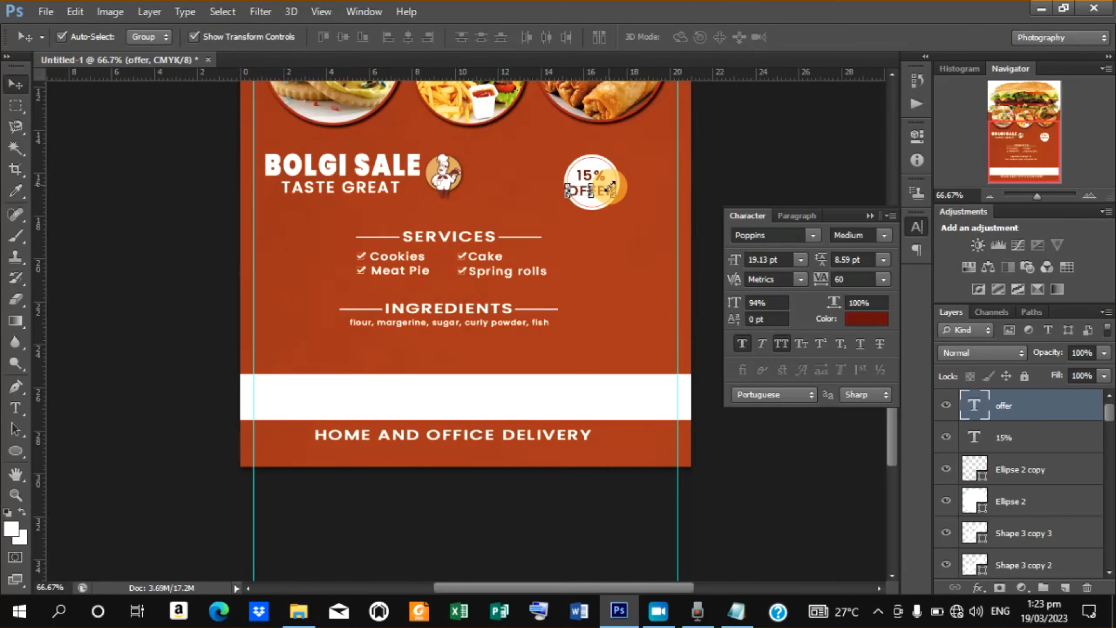
pyautogui.moveTo(610, 187); pyautogui.dragTo(602, 192)
pyautogui.click(817, 39)
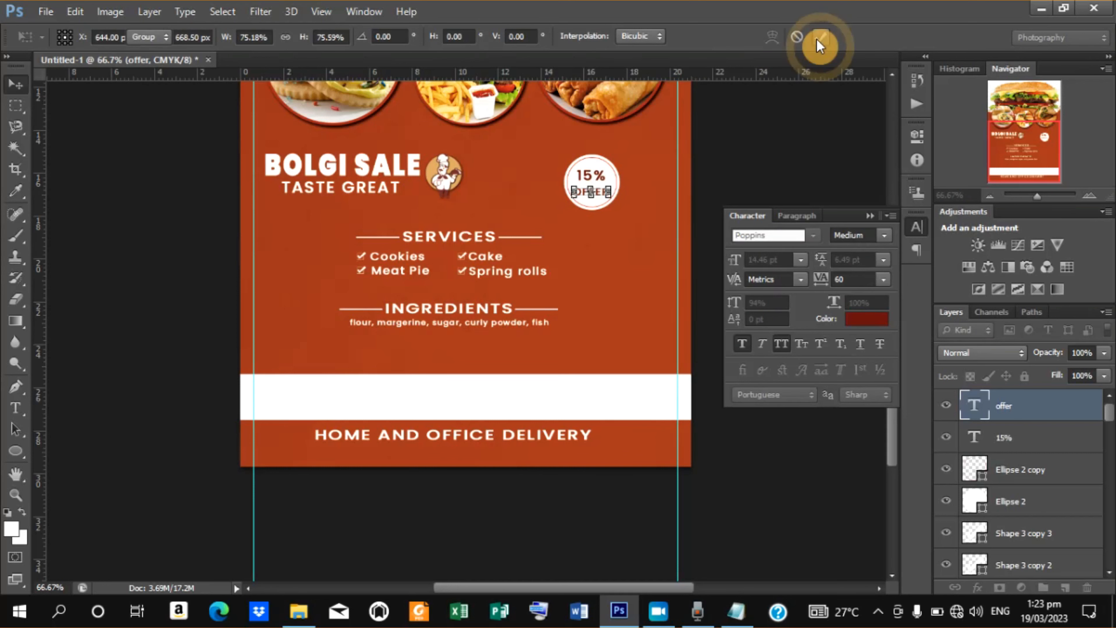
pyautogui.click(193, 40)
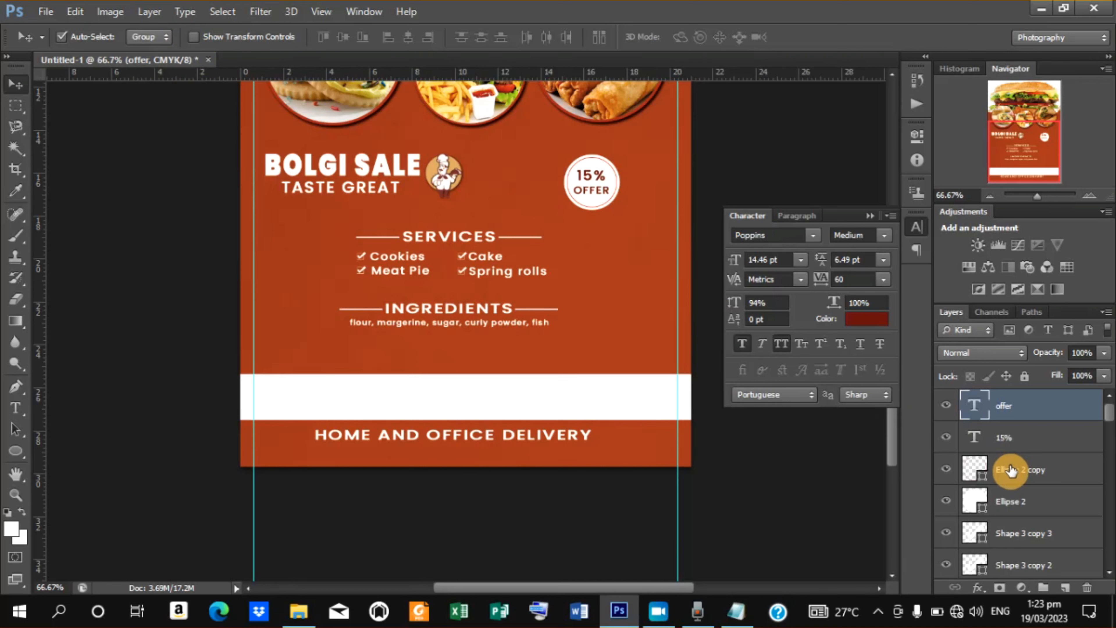
# Select the four badge layers and scale the badge to about 87%, moving it toward the poster's right edge.
pyautogui.keyDown('shift'); pyautogui.click(1012, 502); pyautogui.keyUp('shift')
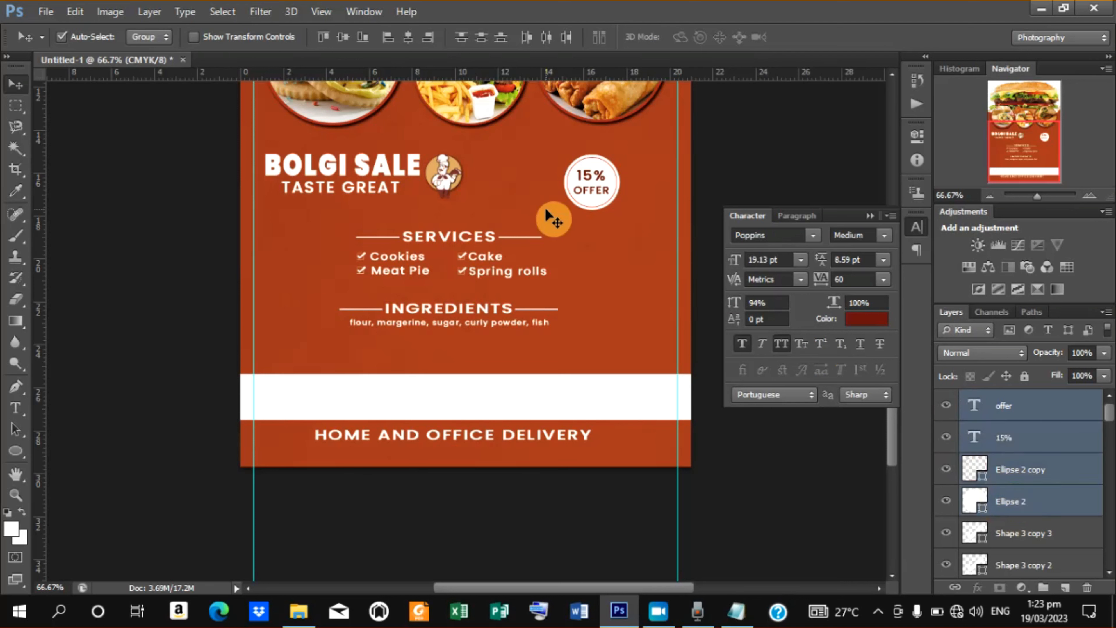
pyautogui.click(193, 37)
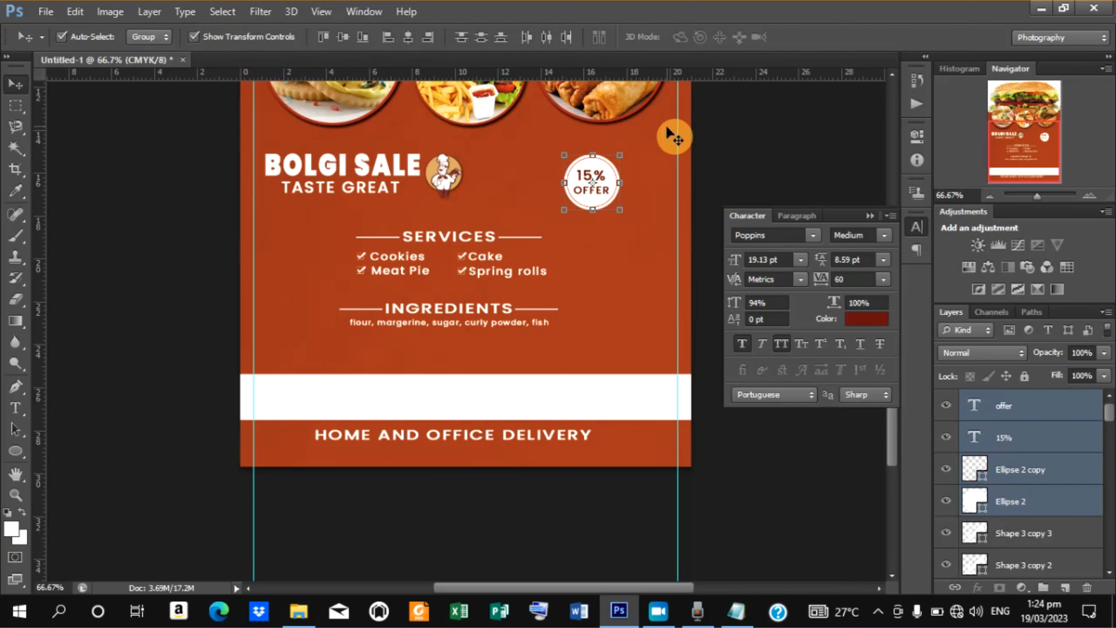
pyautogui.moveTo(620, 155)
pyautogui.mouseDown()
pyautogui.moveTo(596, 178)
pyautogui.moveTo(638, 166)
pyautogui.moveTo(621, 164)
pyautogui.mouseUp()
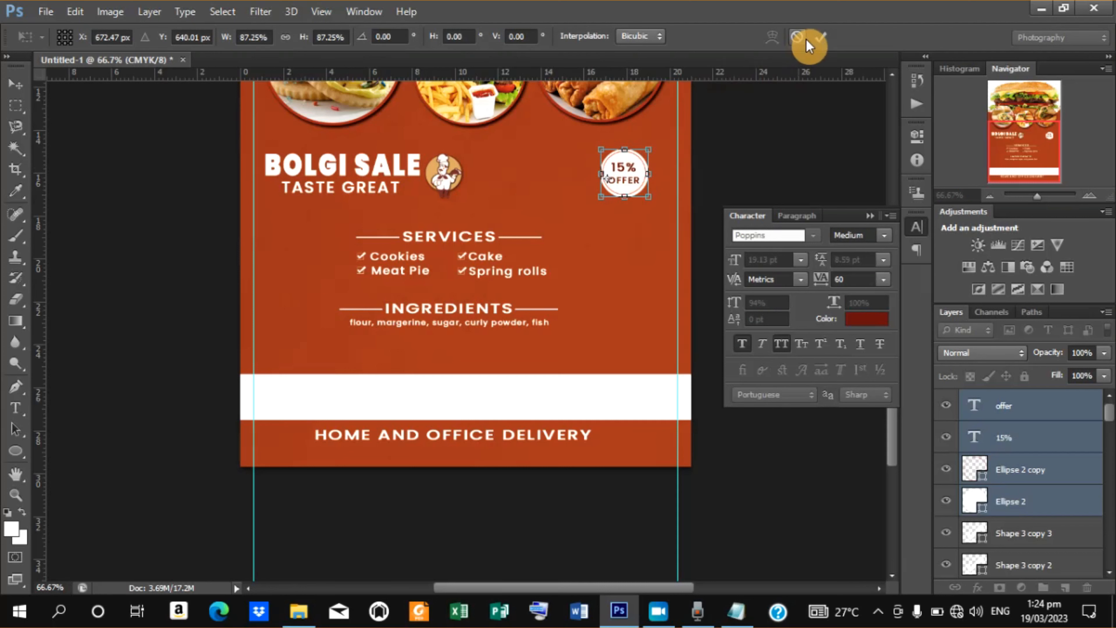
pyautogui.click(819, 38)
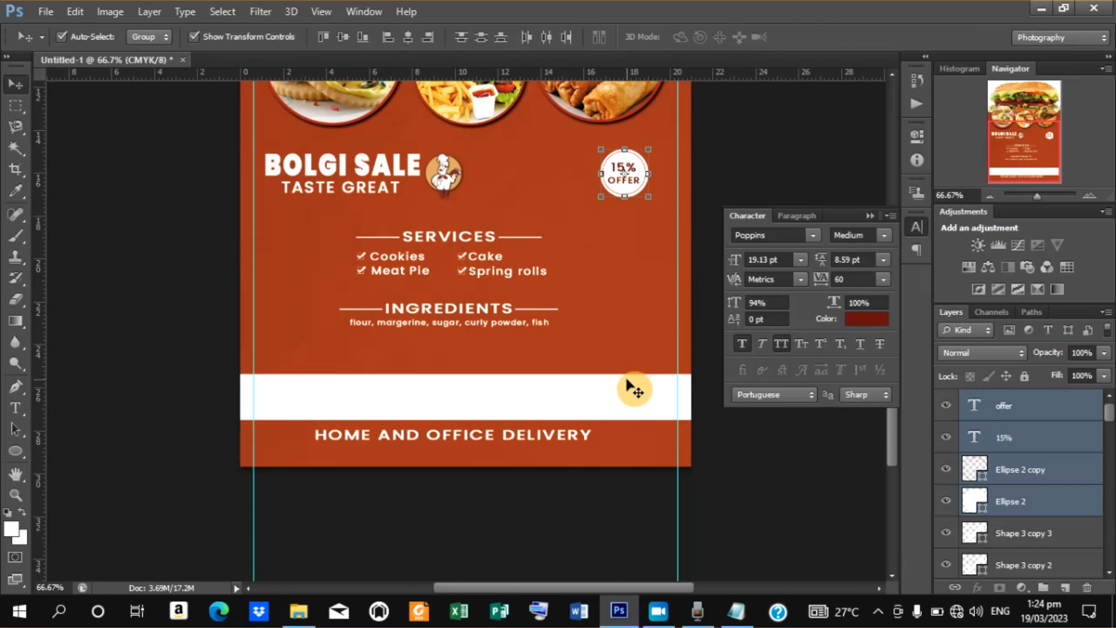
pyautogui.hotkey('ctrl', '-')
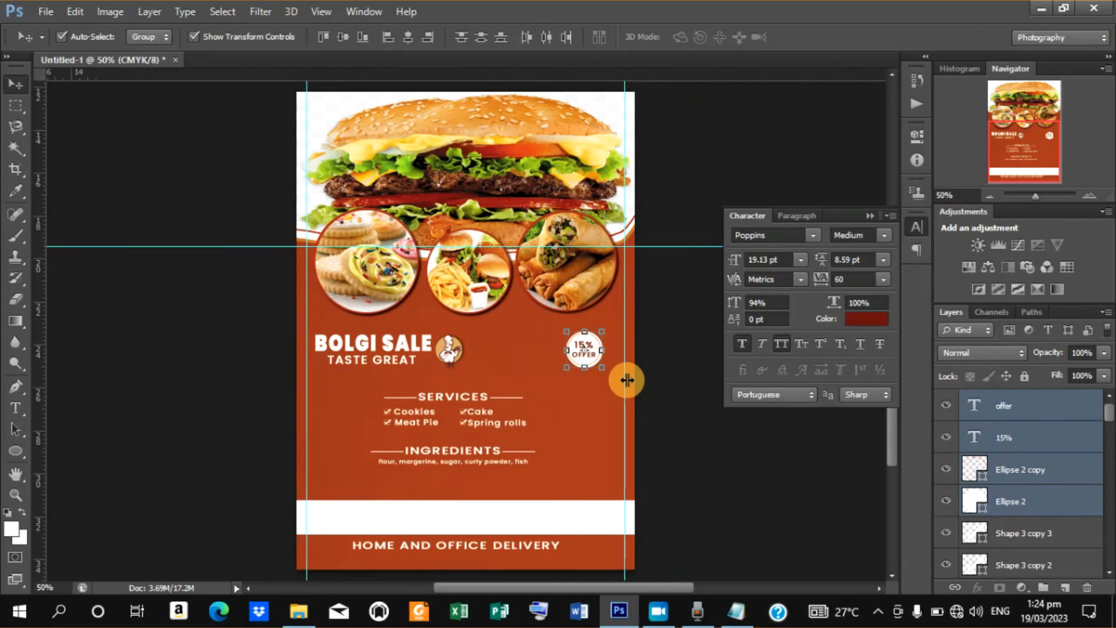
pyautogui.hotkey('ctrl', '-')
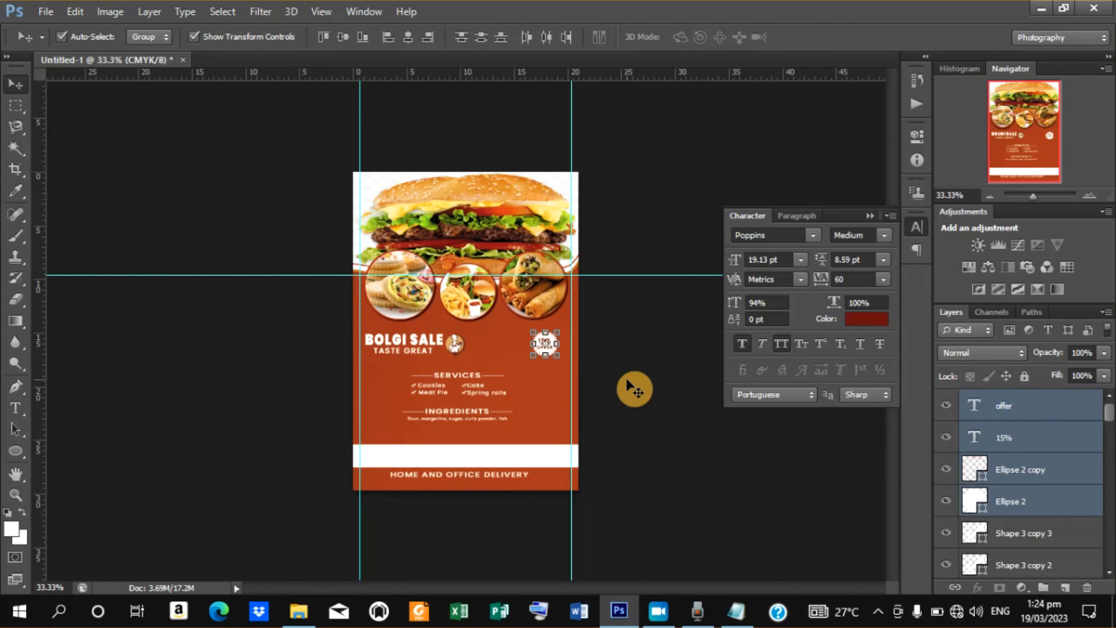
# Place a text insertion point above the white footer band and copy the contact phone number from the Notepad text file.
pyautogui.hotkey('ctrl', '+')
pyautogui.hotkey('ctrl', '+')
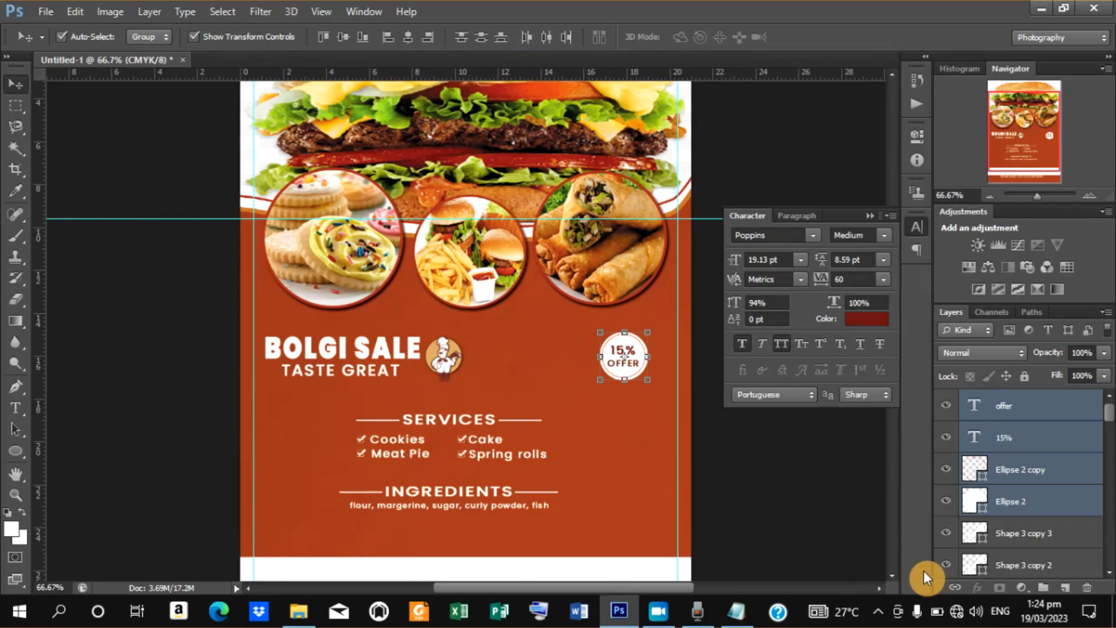
pyautogui.scroll(-5, 897, 575)
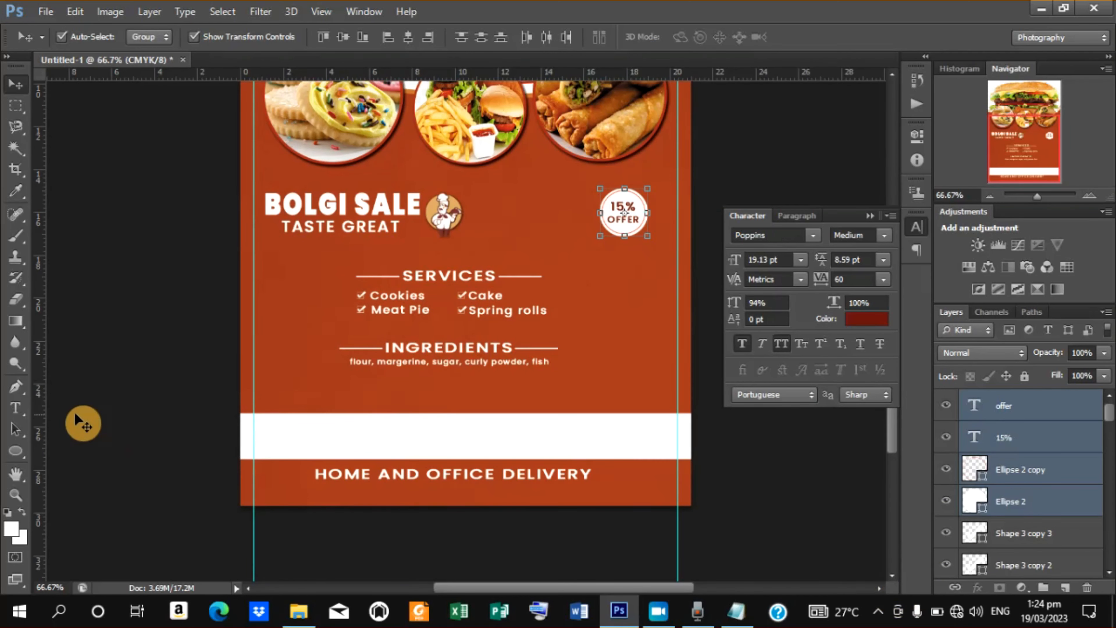
pyautogui.click(19, 416)
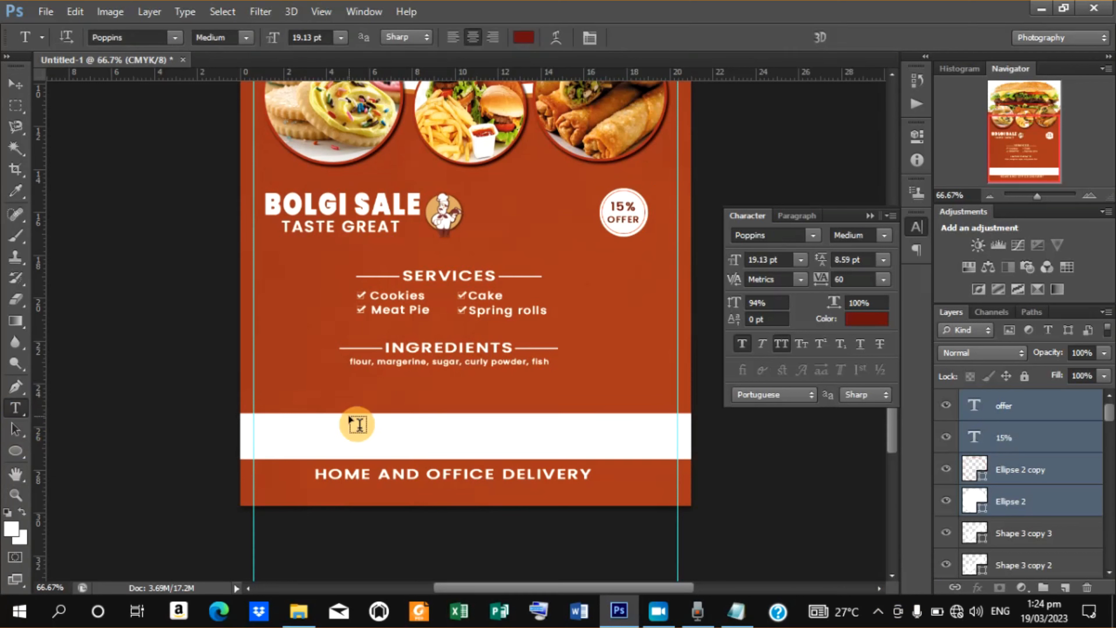
pyautogui.click(280, 396)
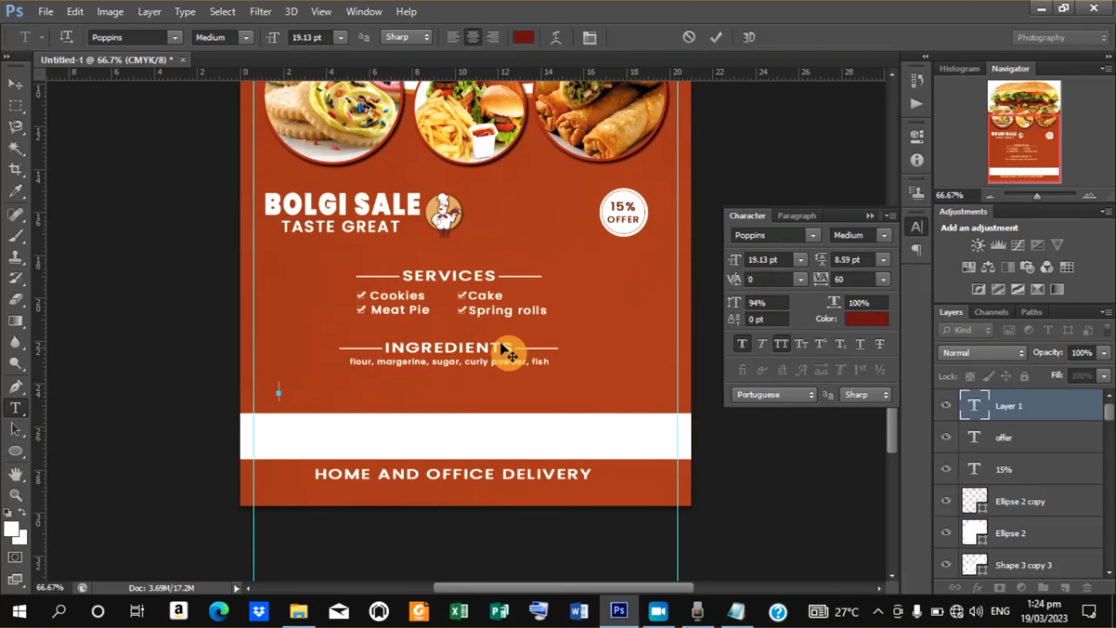
pyautogui.click(734, 615)
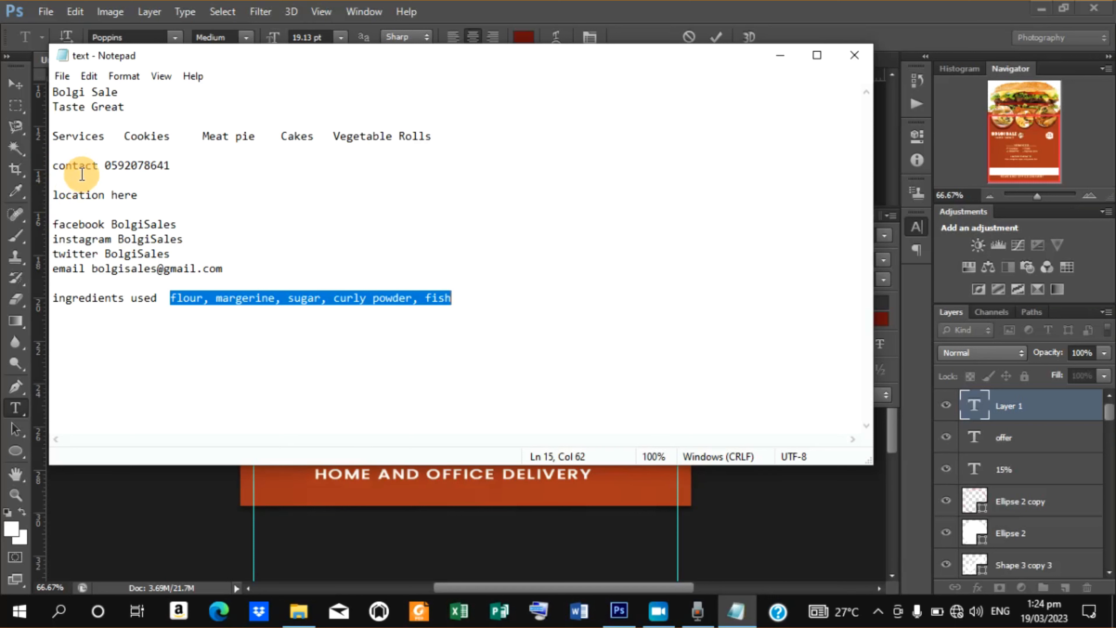
pyautogui.click(54, 195)
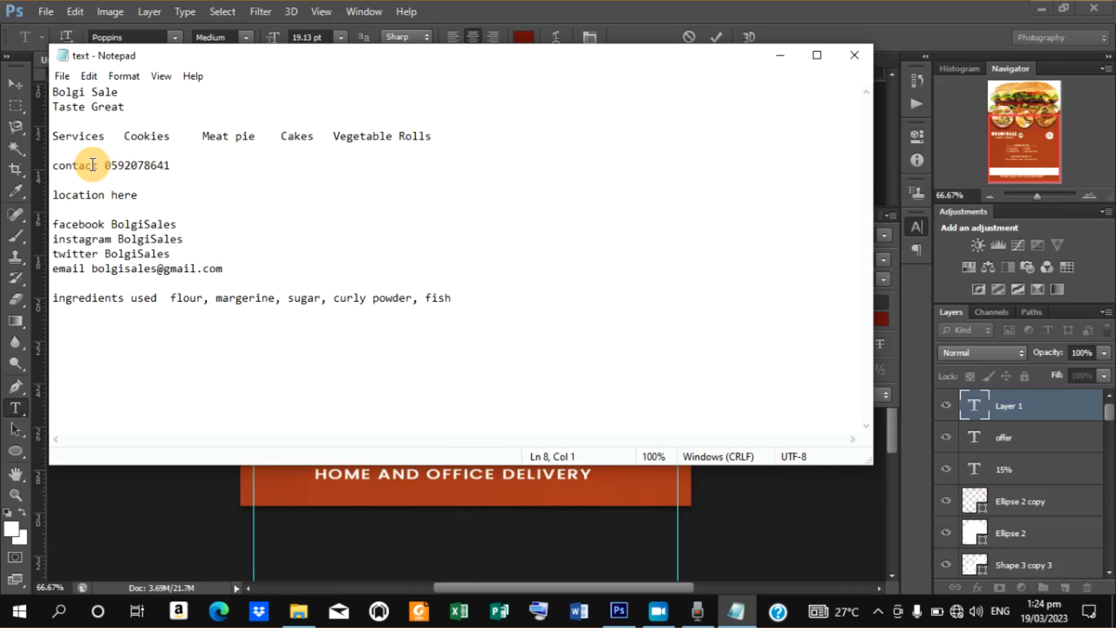
pyautogui.moveTo(106, 166); pyautogui.dragTo(192, 162)
pyautogui.hotkey('ctrl', 'c')
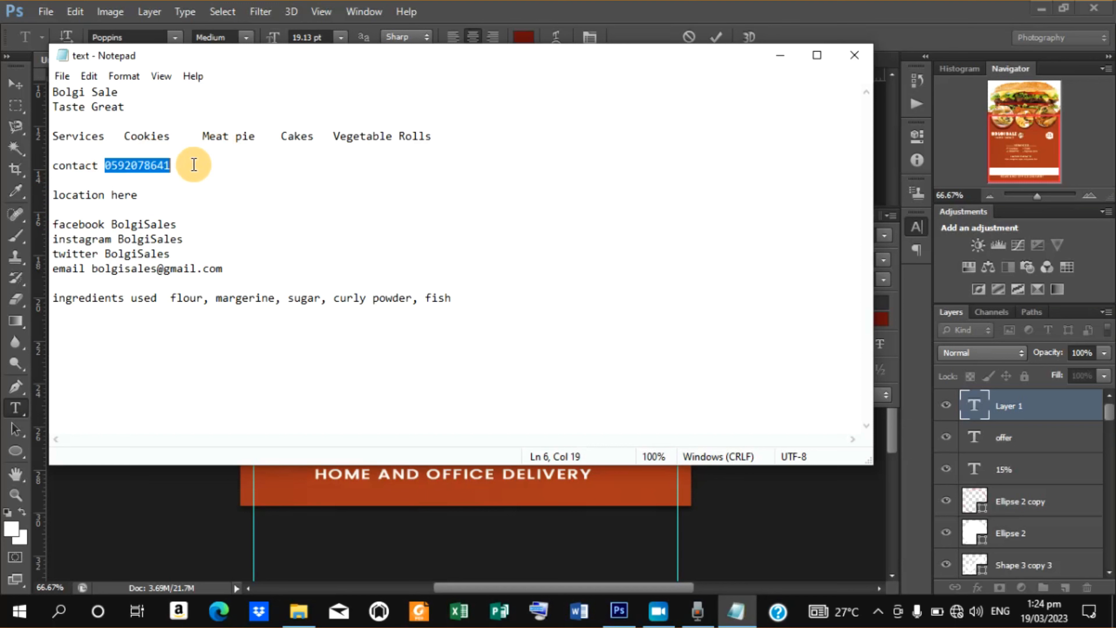
pyautogui.rightClick(161, 164)
pyautogui.click(215, 218)
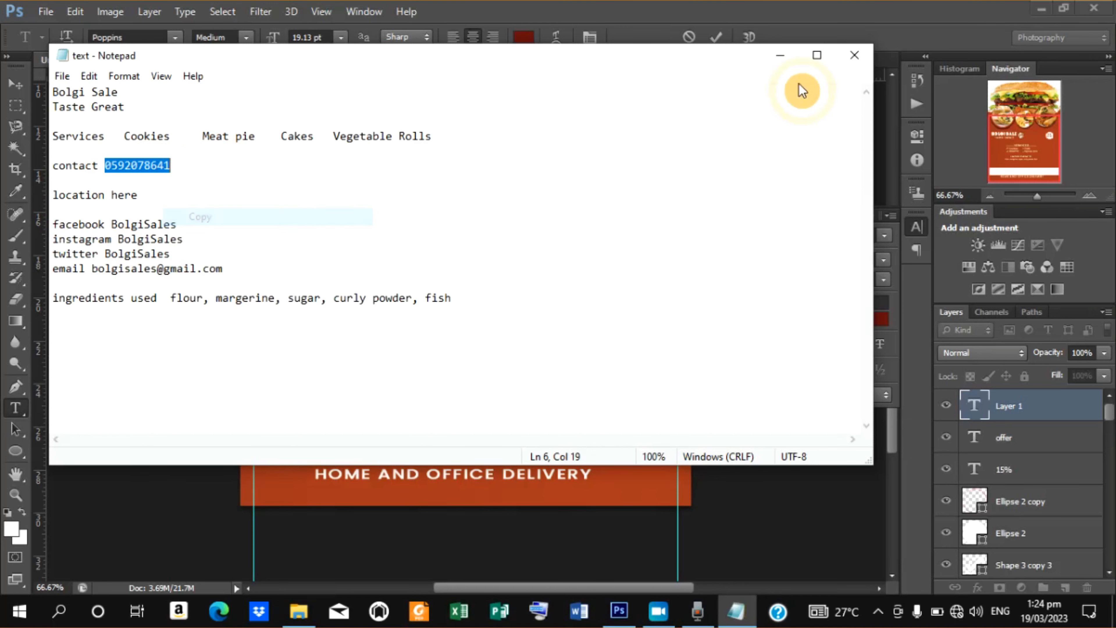
pyautogui.click(785, 55)
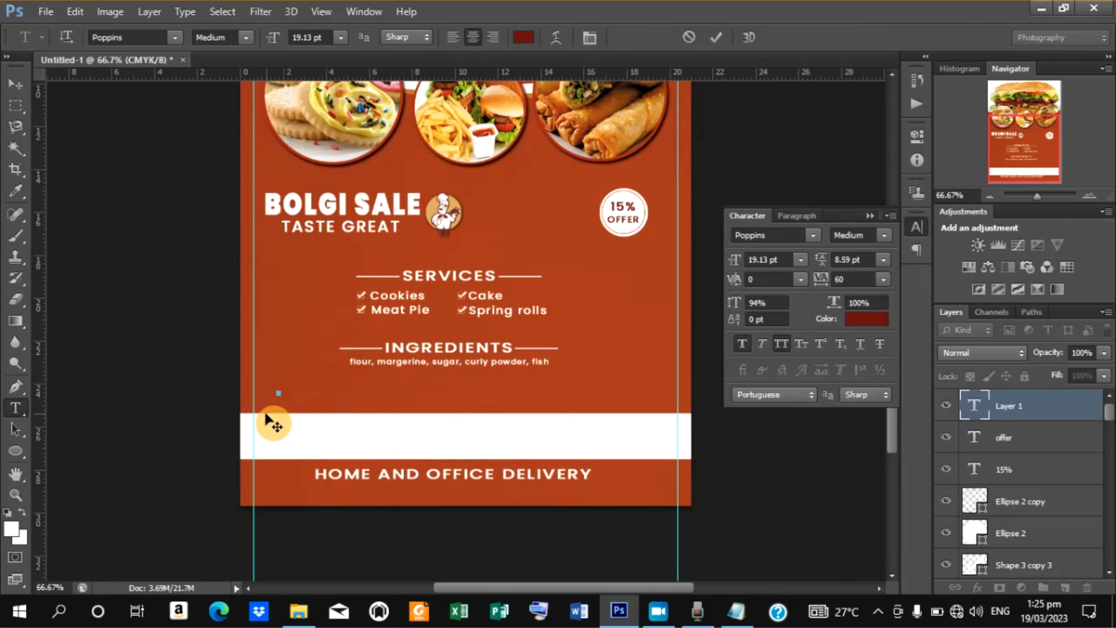
# Paste the phone number into the new text layer and commit it.
pyautogui.rightClick(279, 389)
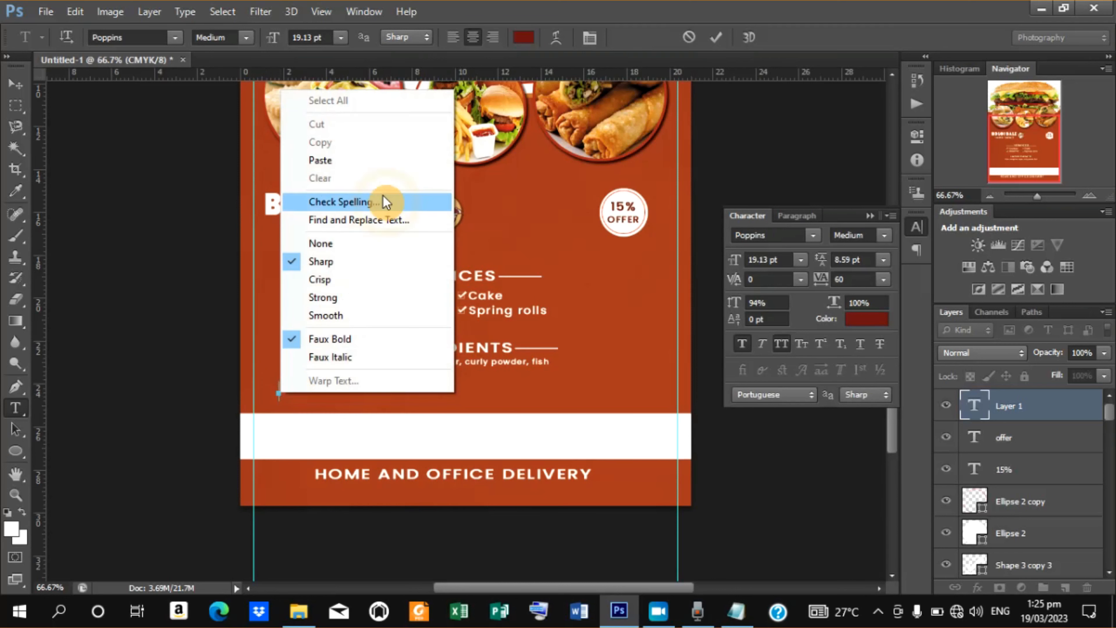
pyautogui.click(344, 160)
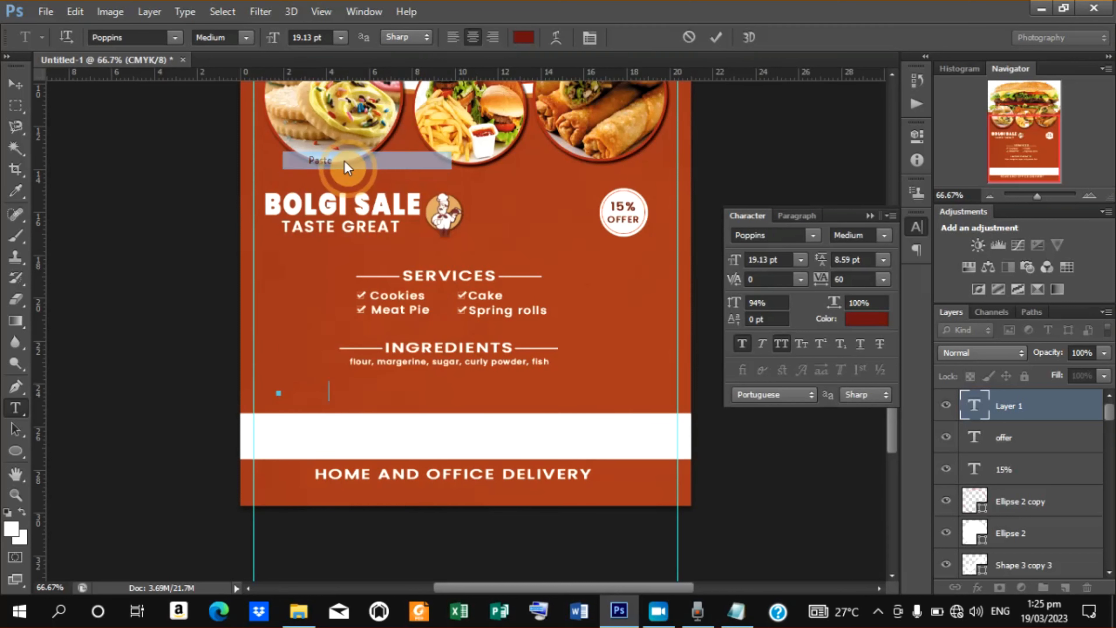
pyautogui.click(718, 38)
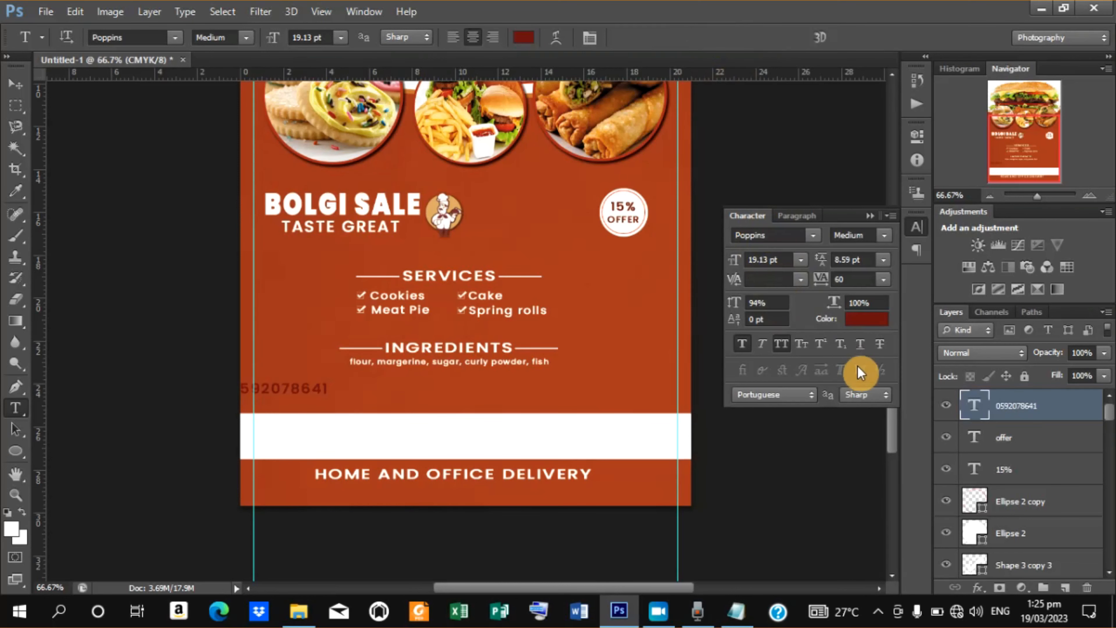
# Colour the phone number text dark red, #510000, with the colour picker.
pyautogui.click(859, 325)
pyautogui.click(879, 347)
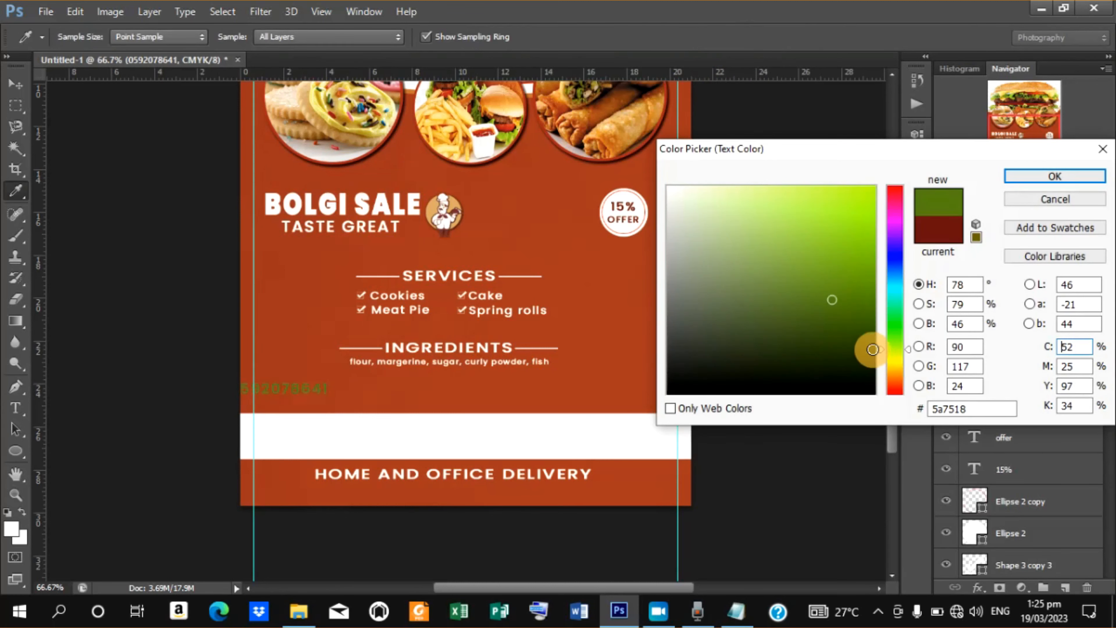
pyautogui.moveTo(908, 353); pyautogui.dragTo(904, 419)
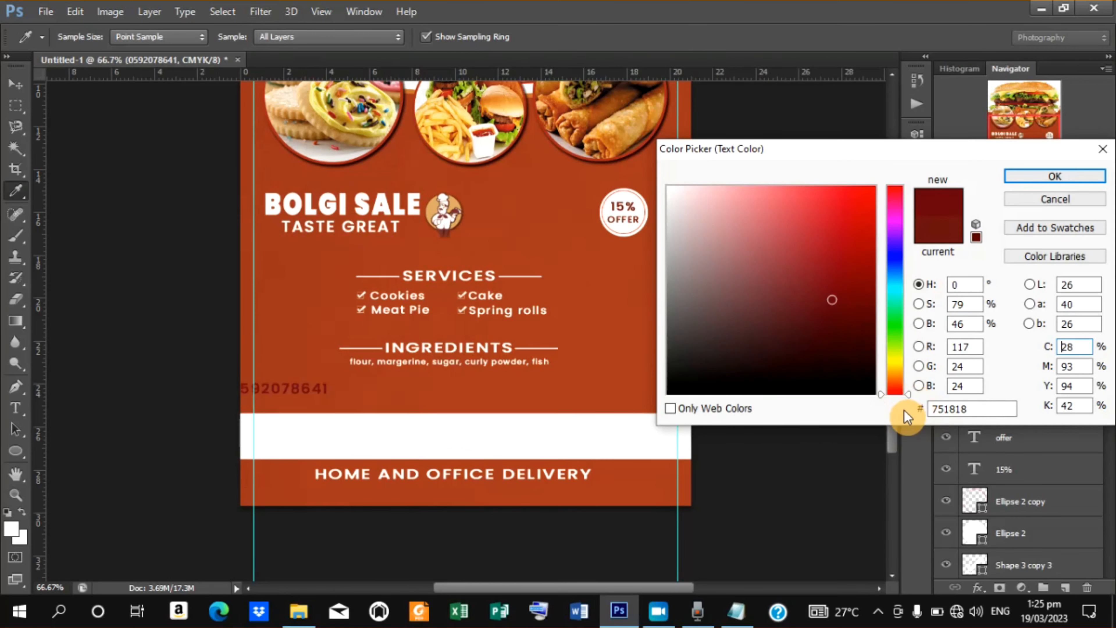
pyautogui.moveTo(871, 345); pyautogui.dragTo(876, 359)
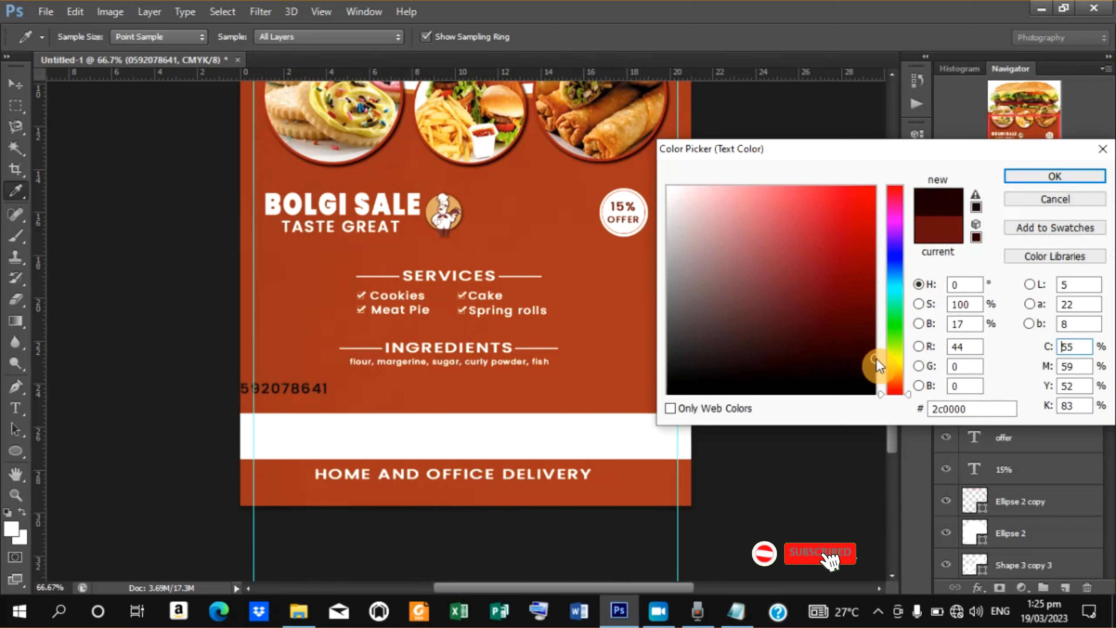
pyautogui.moveTo(875, 297); pyautogui.dragTo(869, 327)
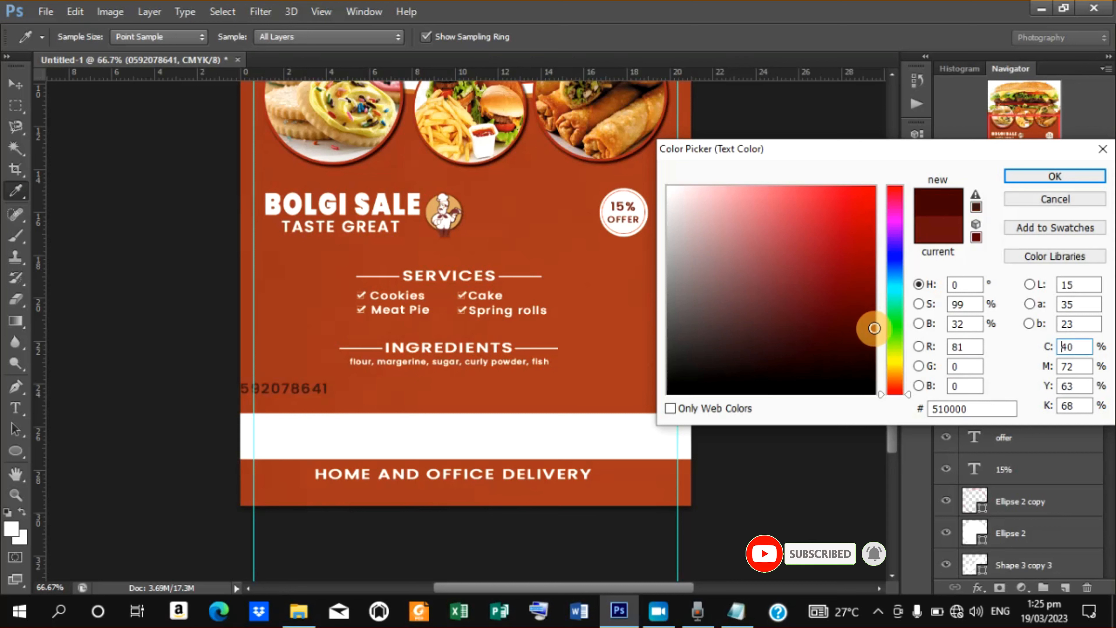
pyautogui.click(1032, 180)
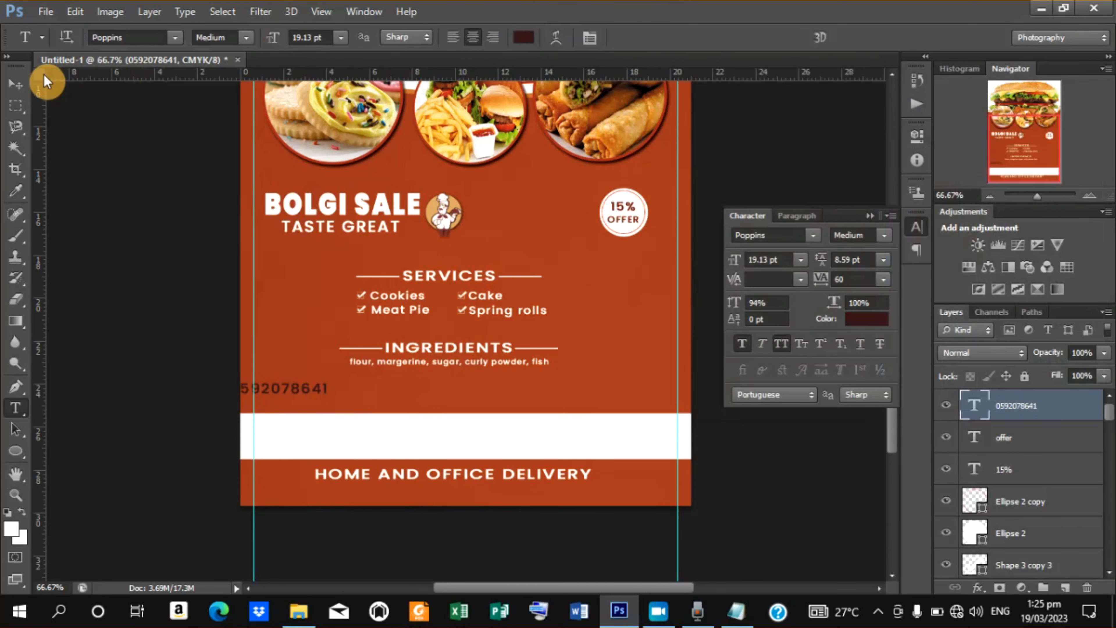
# Move the phone number into the white band and scale it to about 85%.
pyautogui.click(16, 84)
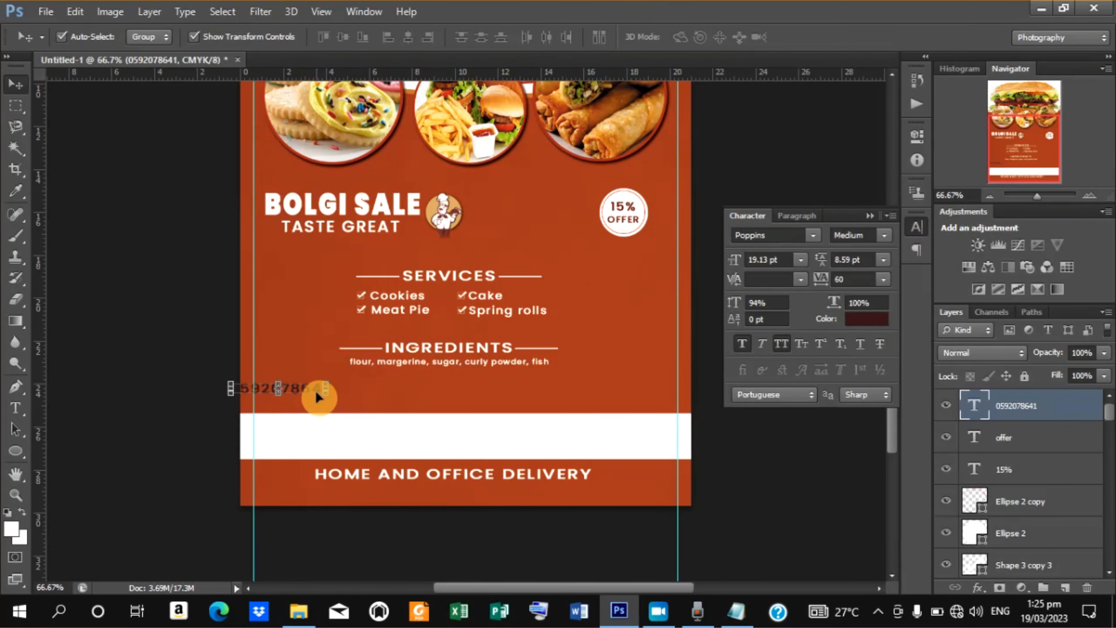
pyautogui.moveTo(314, 393); pyautogui.dragTo(366, 430)
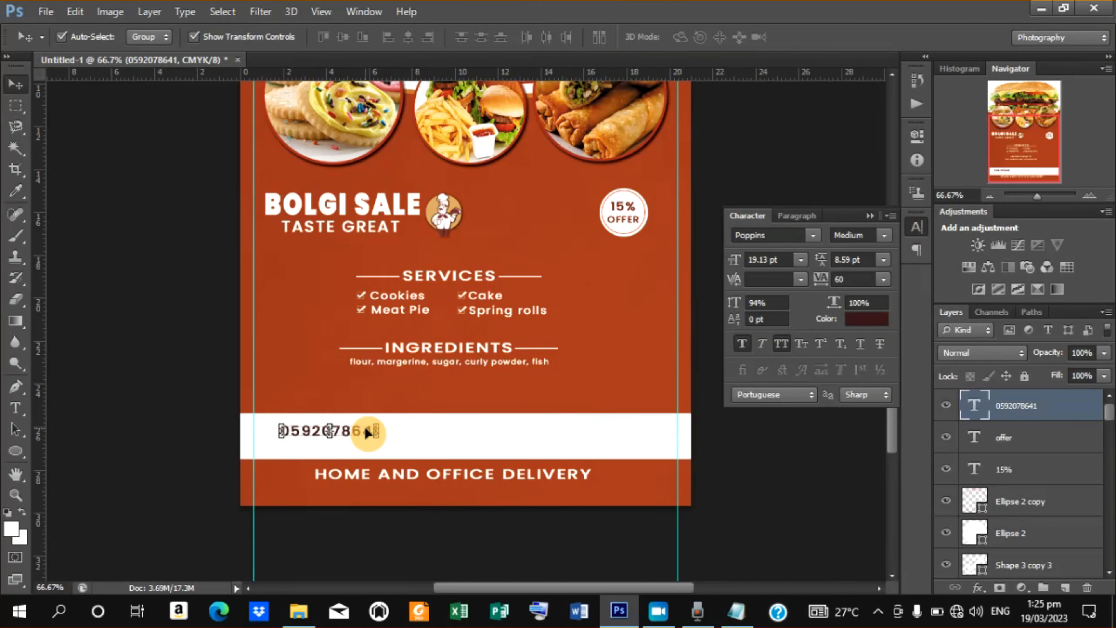
pyautogui.press('Right')
pyautogui.press('Right')
pyautogui.press('Right')
pyautogui.press('Right')
pyautogui.press('Right')
pyautogui.press('Right')
pyautogui.press('Right')
pyautogui.press('Right')
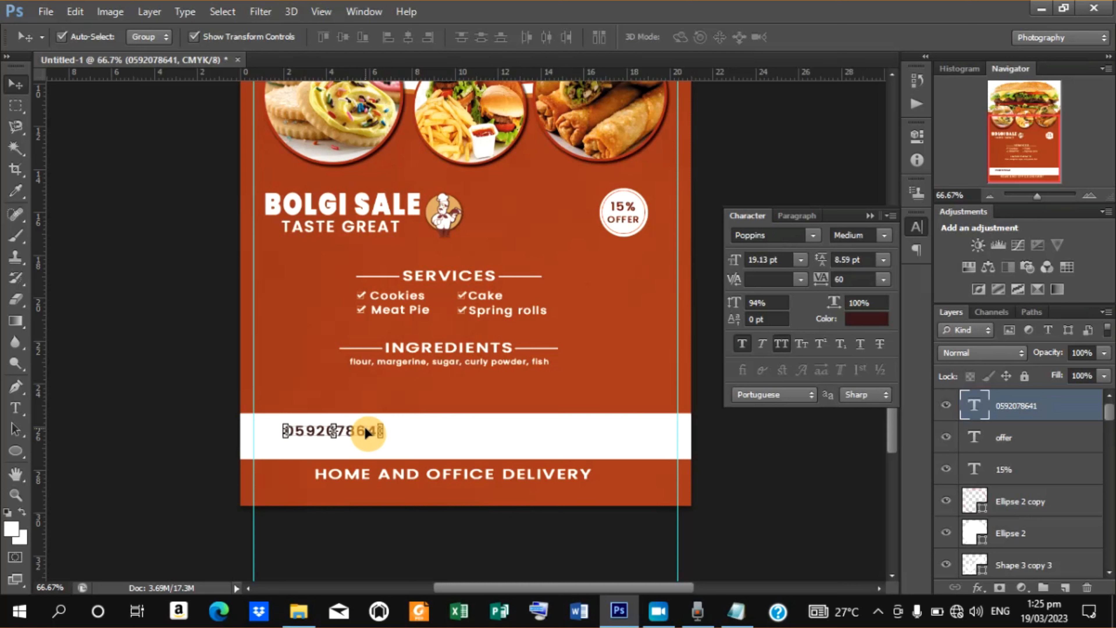
pyautogui.press('Up')
pyautogui.press('Up')
pyautogui.press('Up')
pyautogui.press('Up')
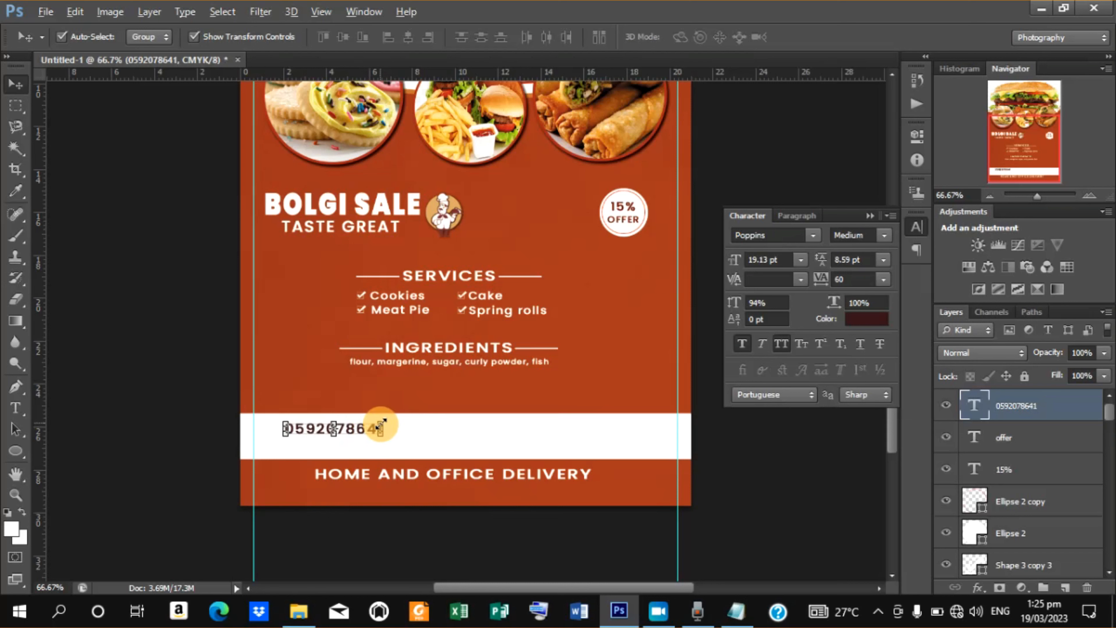
pyautogui.moveTo(381, 424)
pyautogui.mouseDown()
pyautogui.moveTo(306, 424)
pyautogui.moveTo(373, 429)
pyautogui.mouseUp()
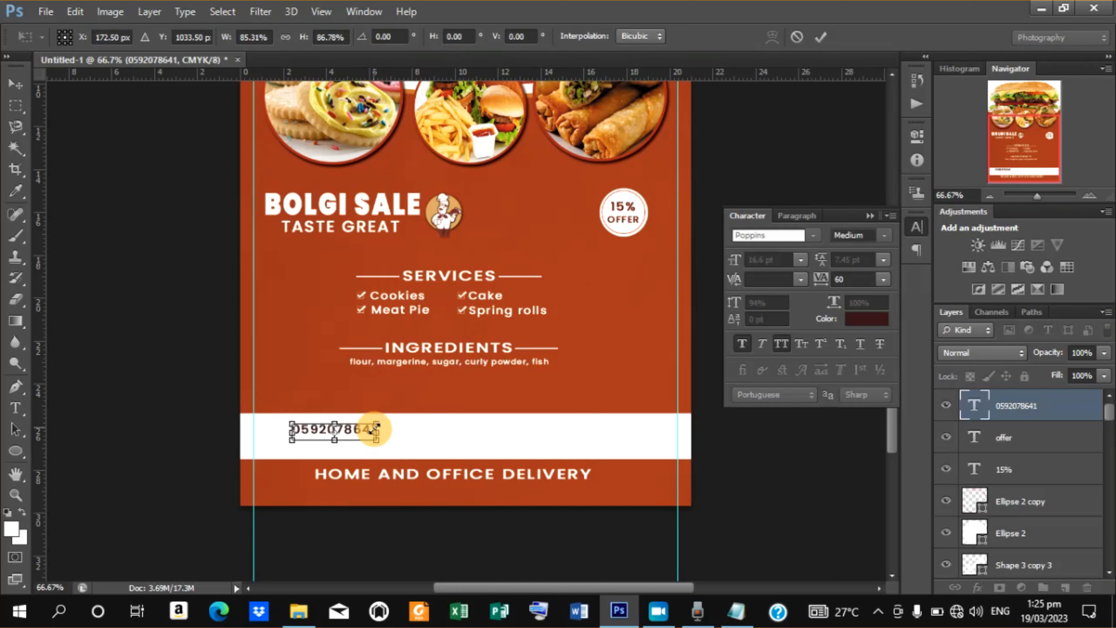
pyautogui.click(821, 43)
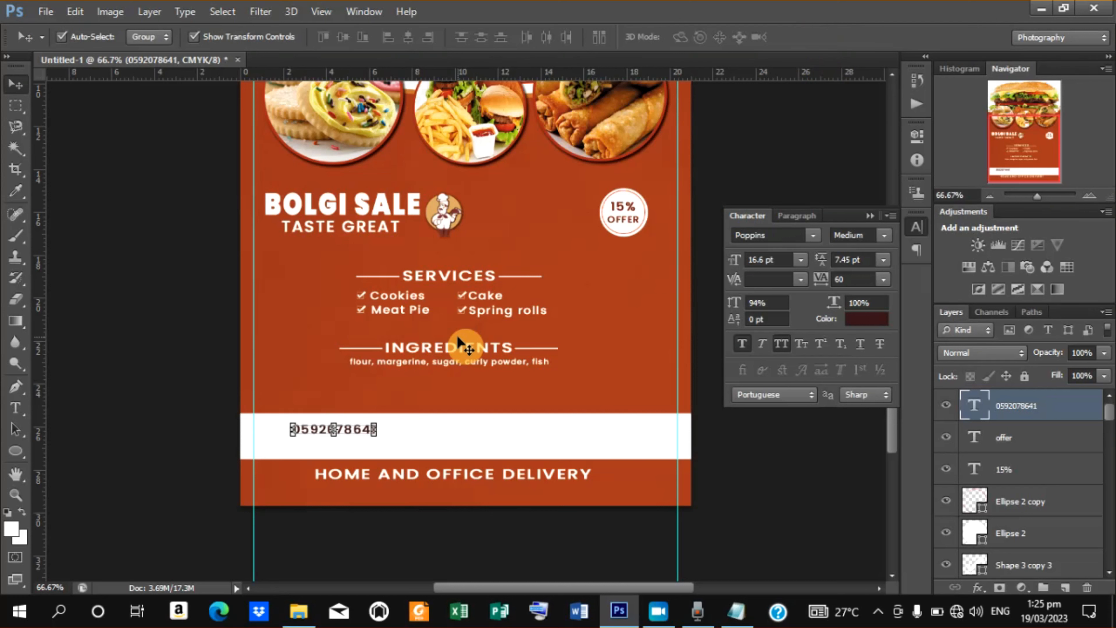
# Nudge the phone number right, duplicate it and shift the copy just below the original.
pyautogui.press('Right')
pyautogui.press('Right')
pyautogui.press('Right')
pyautogui.press('Right')
pyautogui.press('Right')
pyautogui.press('Right')
pyautogui.press('Right')
pyautogui.press('Right')
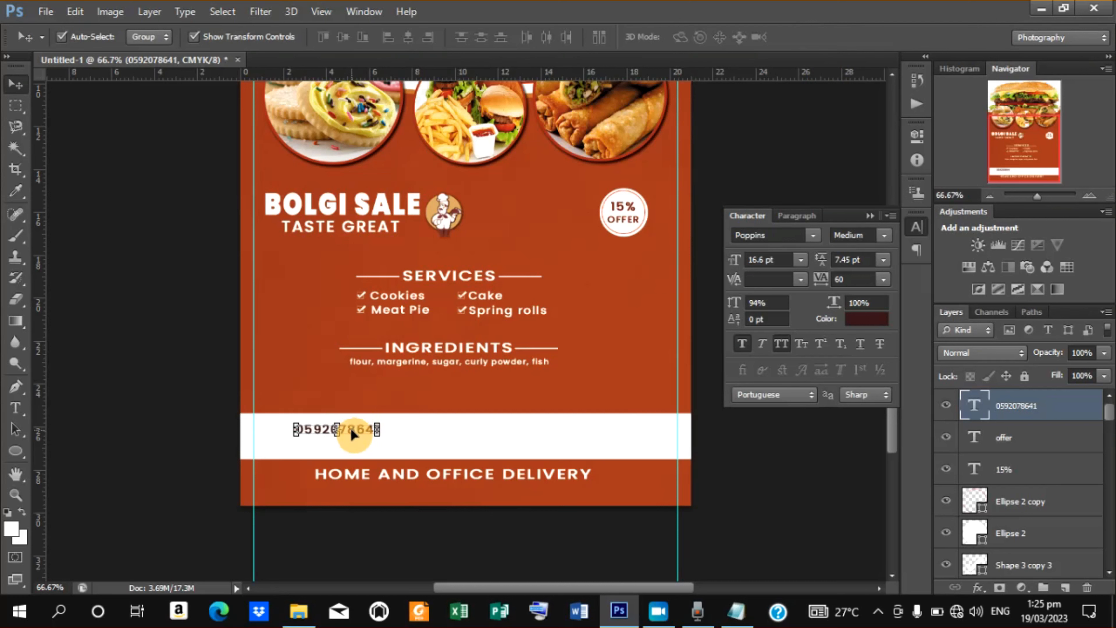
pyautogui.hotkey('ctrl', 'j')
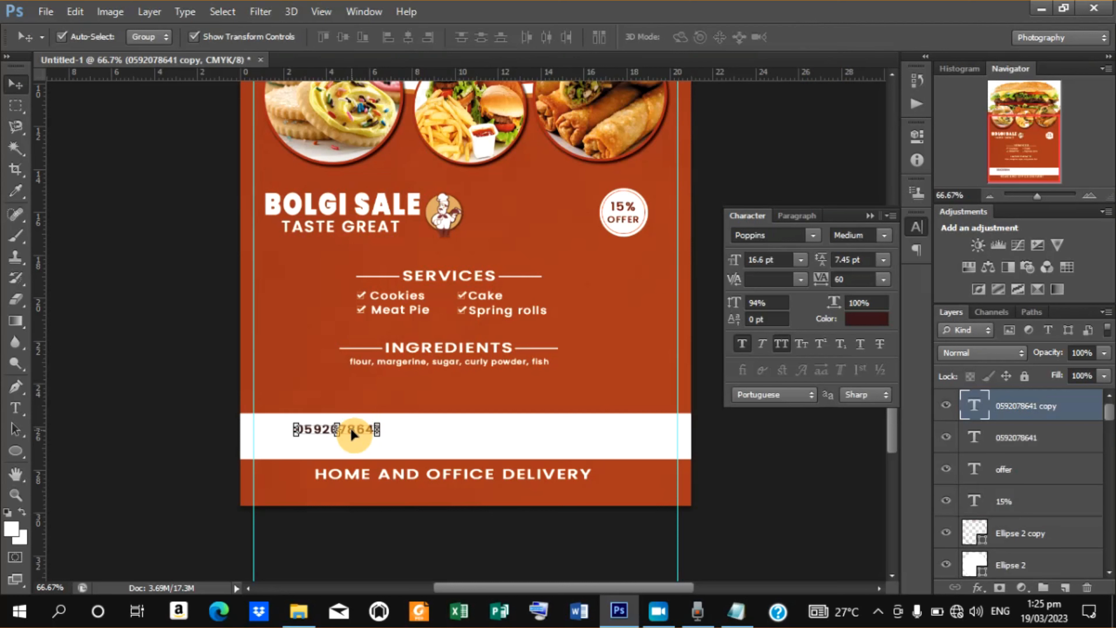
pyautogui.hotkey('shift', 'Down')
pyautogui.hotkey('shift', 'Down')
pyautogui.hotkey('shift', 'Down')
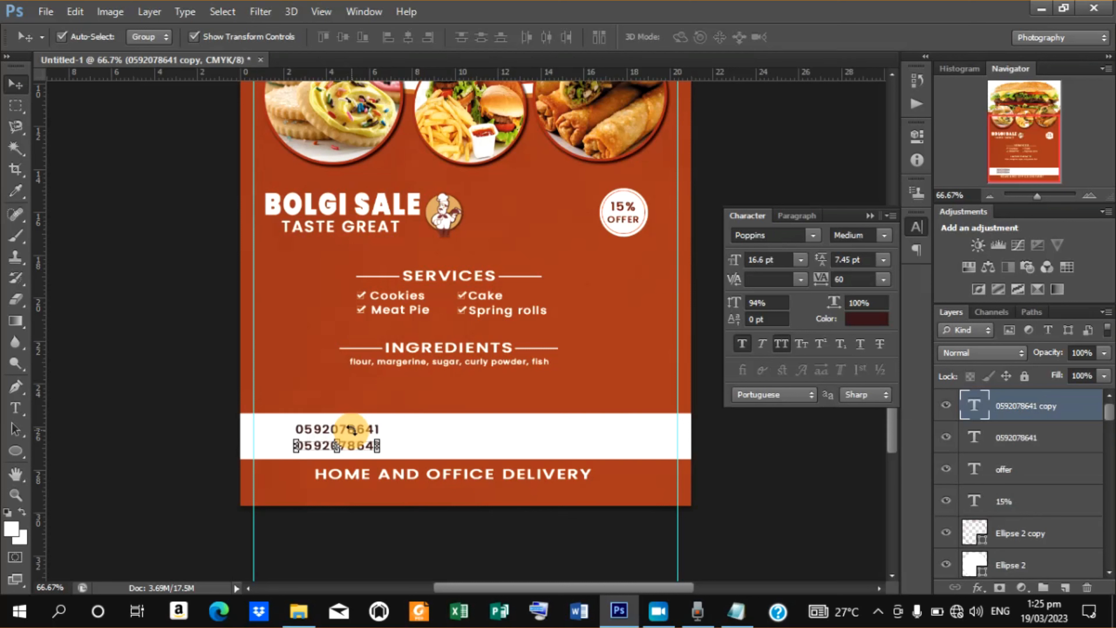
# Replace the copied text with KABESO and commit the edit.
pyautogui.press('t')
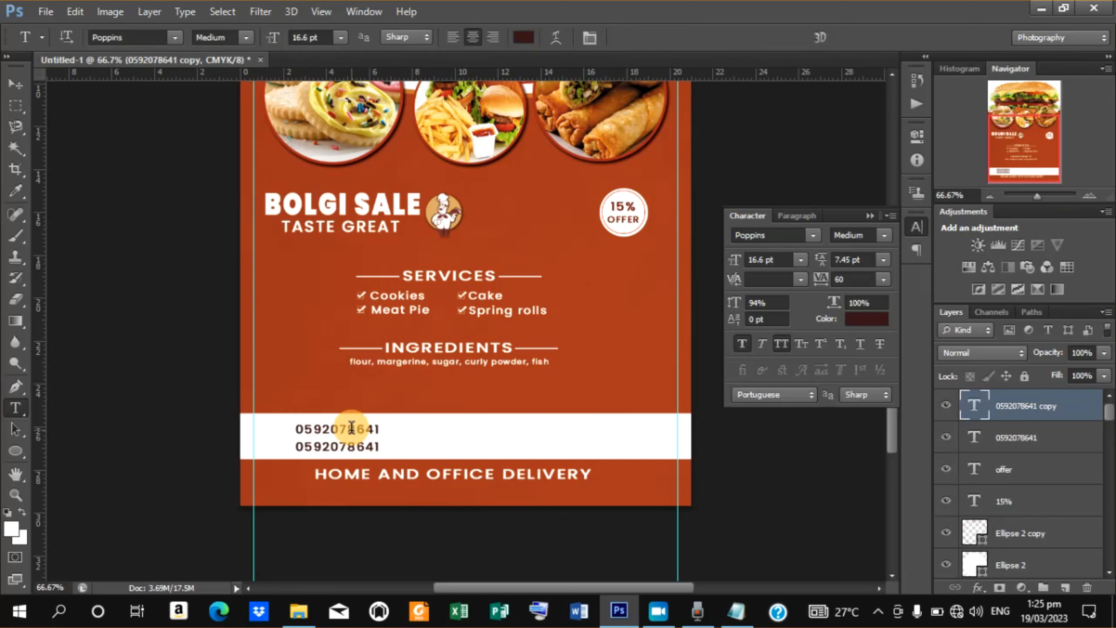
pyautogui.moveTo(301, 446); pyautogui.dragTo(398, 474)
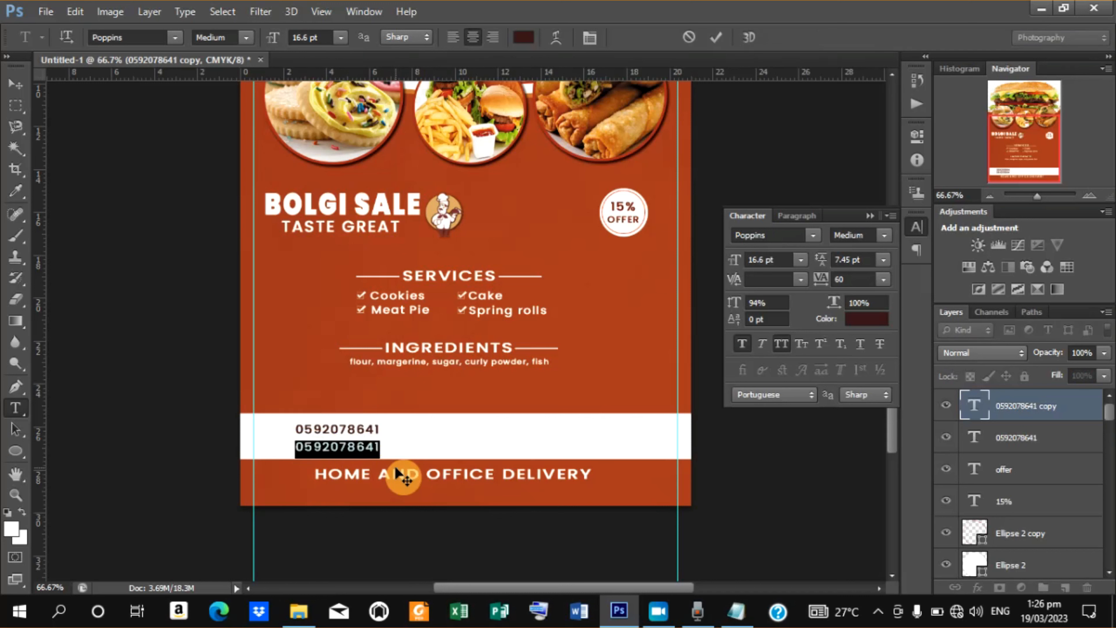
pyautogui.press('BackSpace')
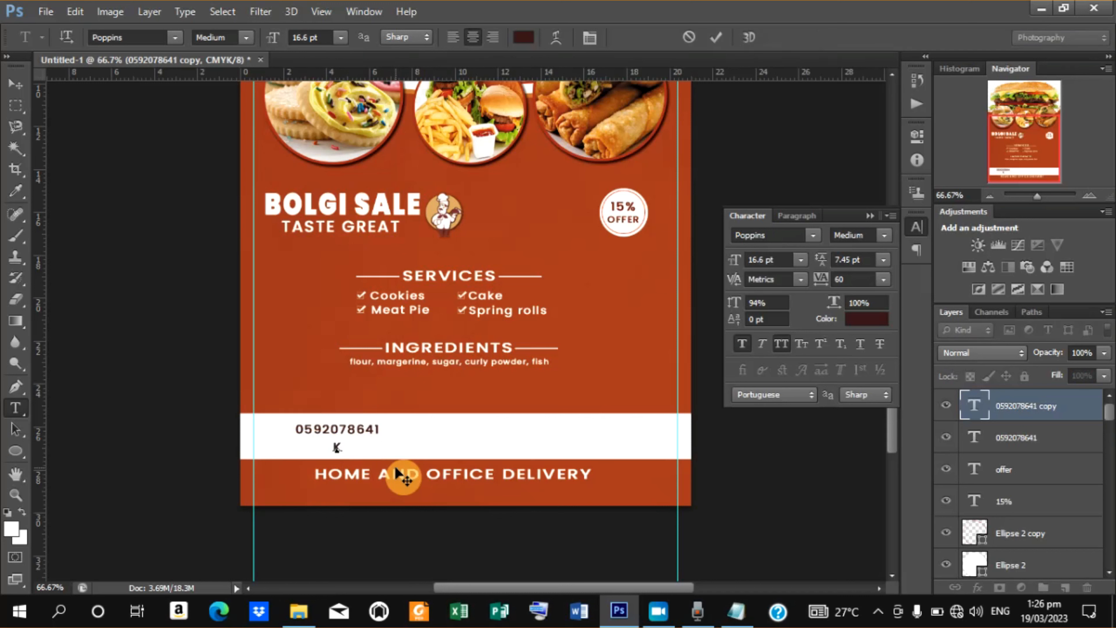
pyautogui.write('KABESO')
pyautogui.click(714, 38)
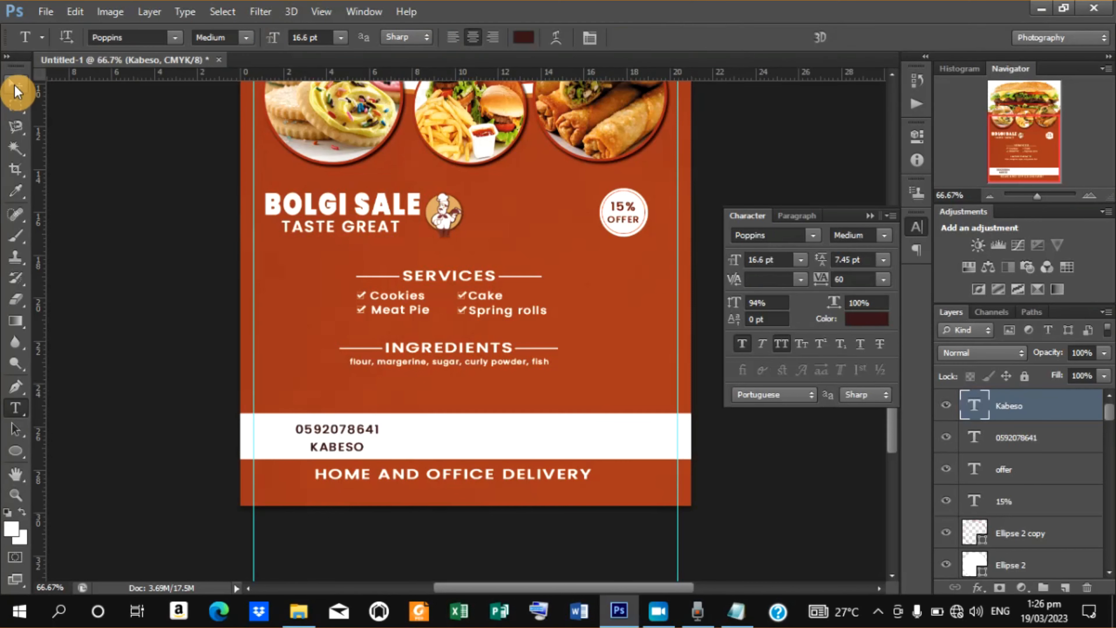
# Nudge the KABESO text left so it lines up under the phone number.
pyautogui.click(16, 88)
pyautogui.press('Left')
pyautogui.press('Left')
pyautogui.press('Left')
pyautogui.press('Left')
pyautogui.press('Left')
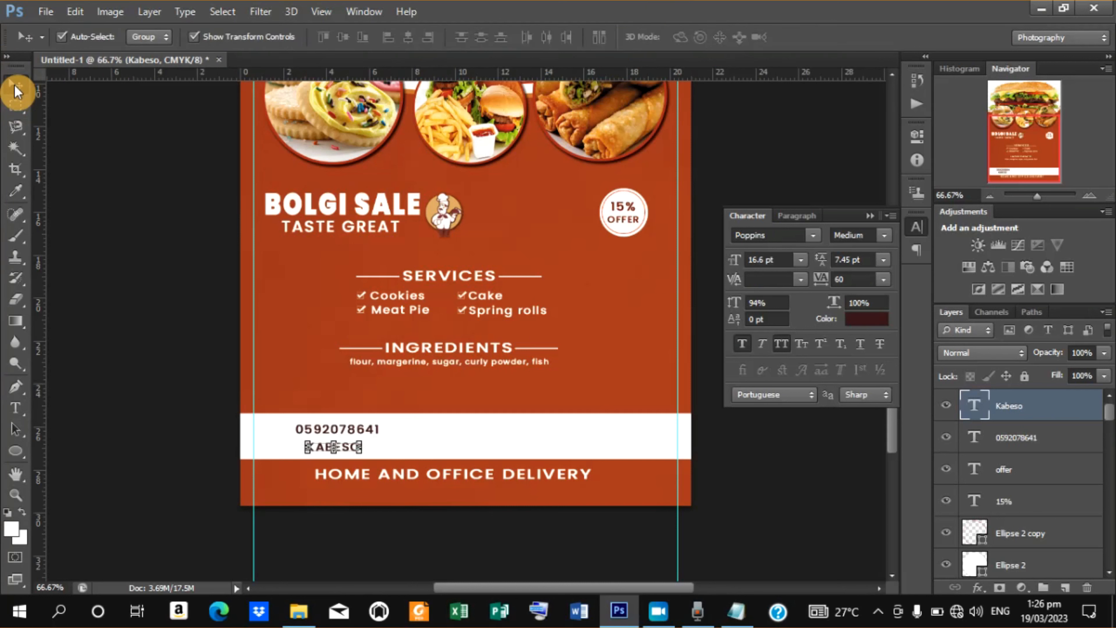
pyautogui.press('Left')
pyautogui.press('Left')
pyautogui.press('Left')
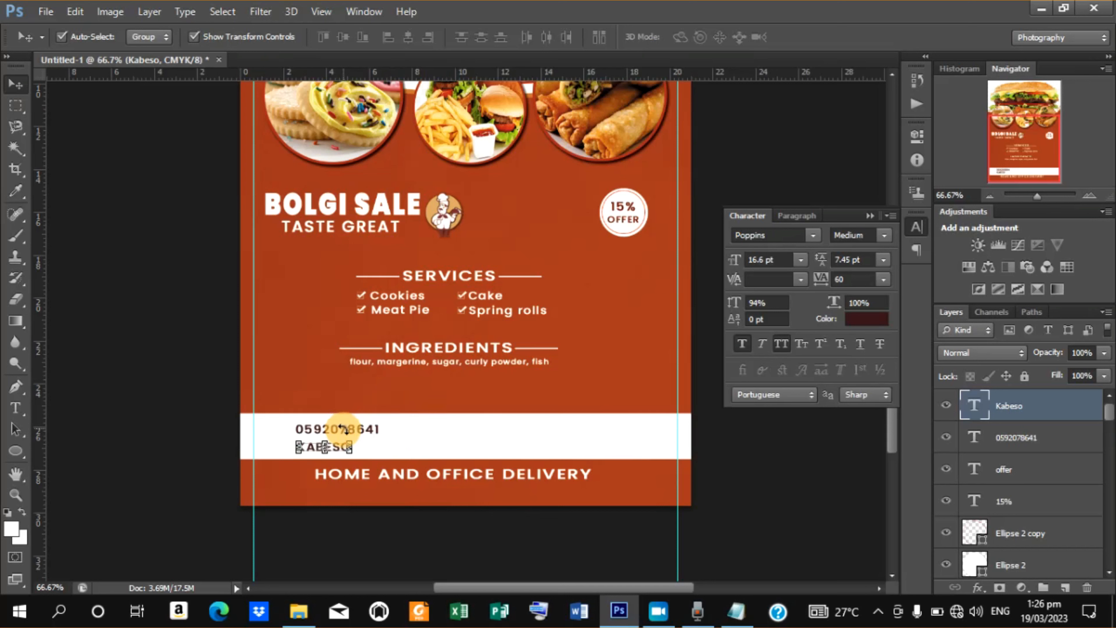
# Duplicate the phone number and place the copy to its right on the white band, then start editing its text.
pyautogui.click(791, 510)
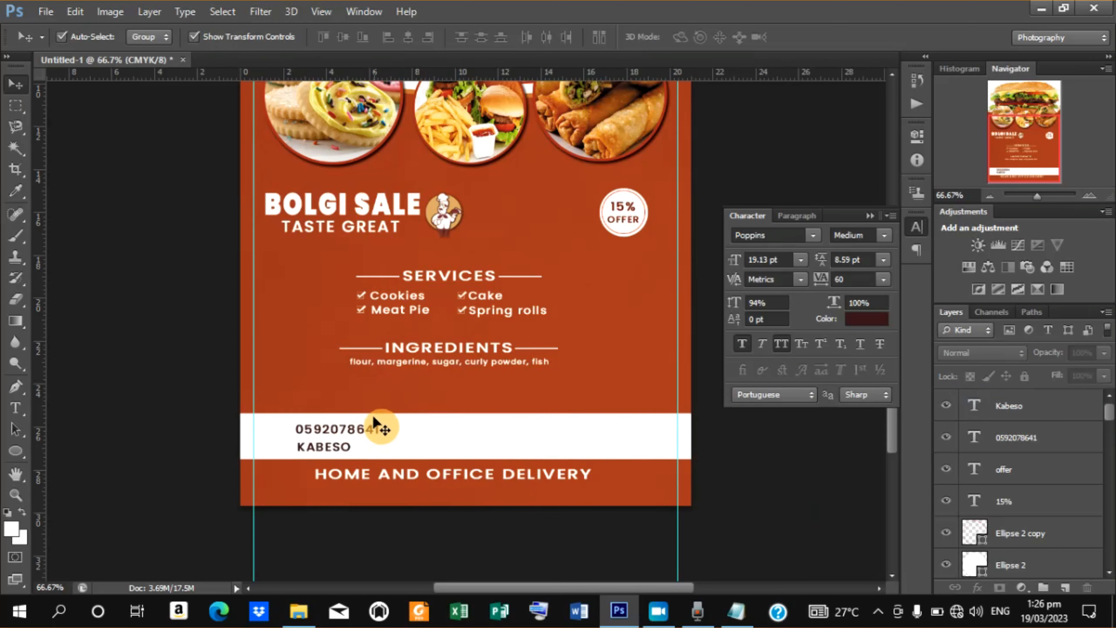
pyautogui.moveTo(357, 434); pyautogui.dragTo(499, 428)
pyautogui.press('t')
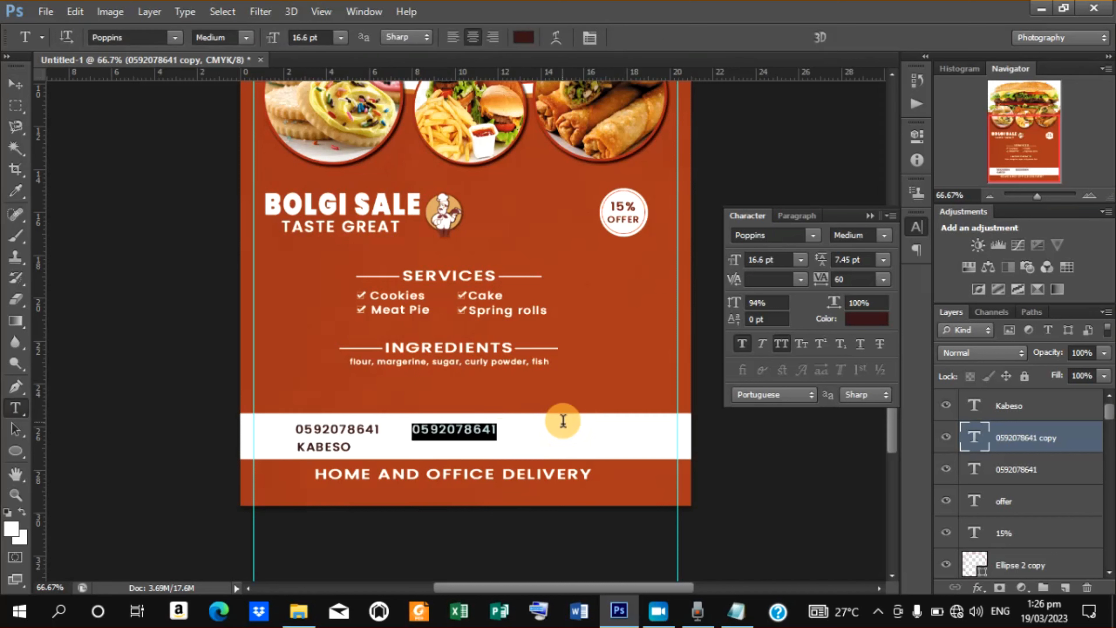
# Replace the copied phone number's text with BOLGISALES and commit the edit.
pyautogui.write('B')
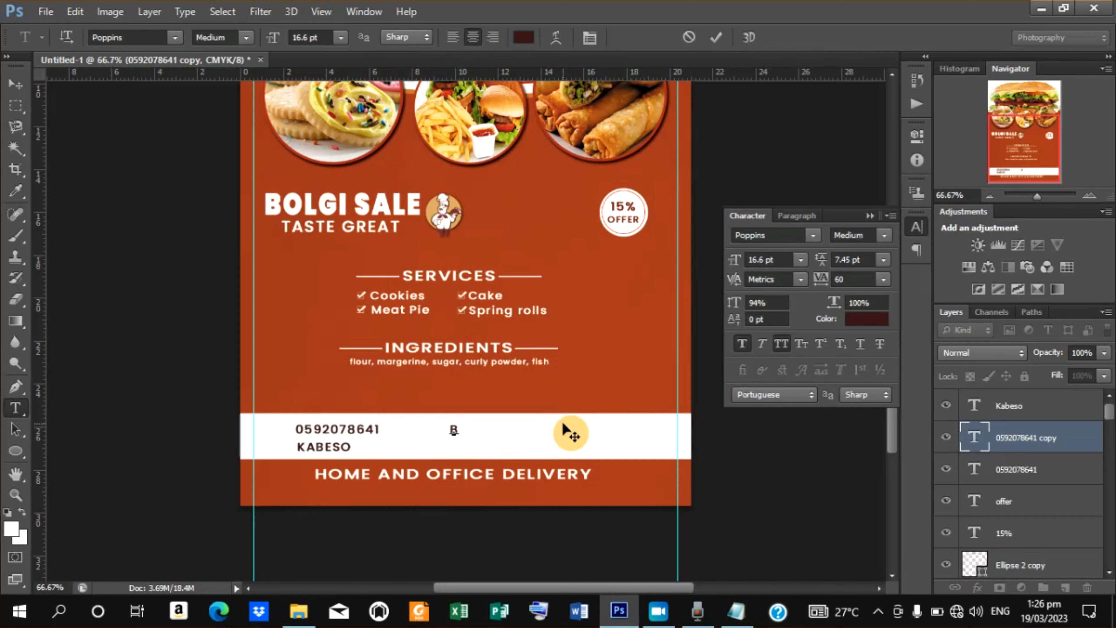
pyautogui.write('OLGISALES')
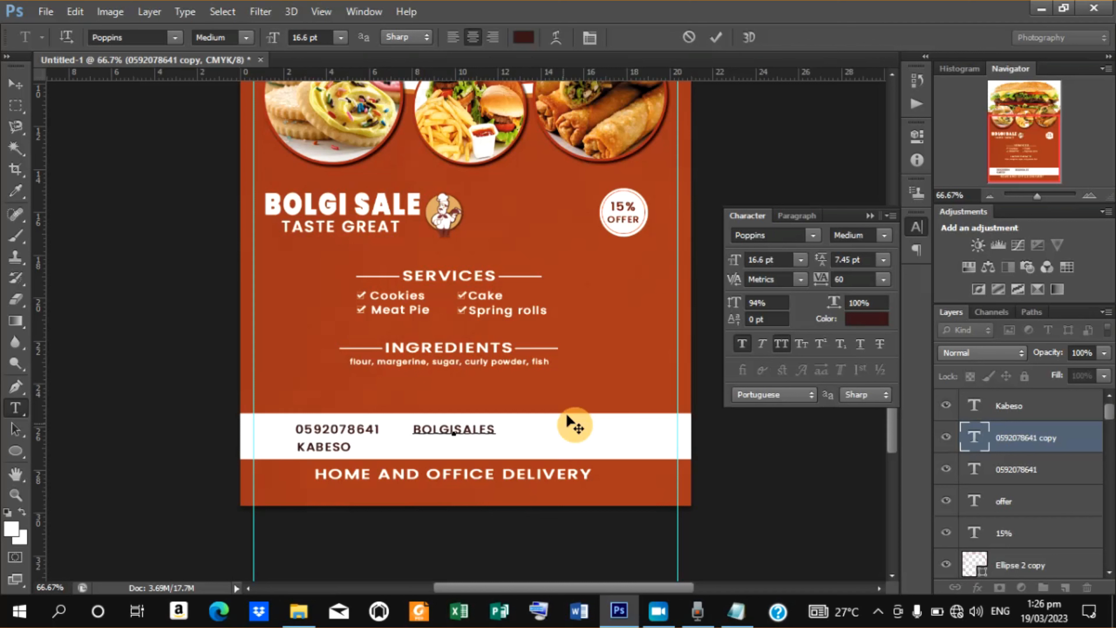
pyautogui.click(716, 37)
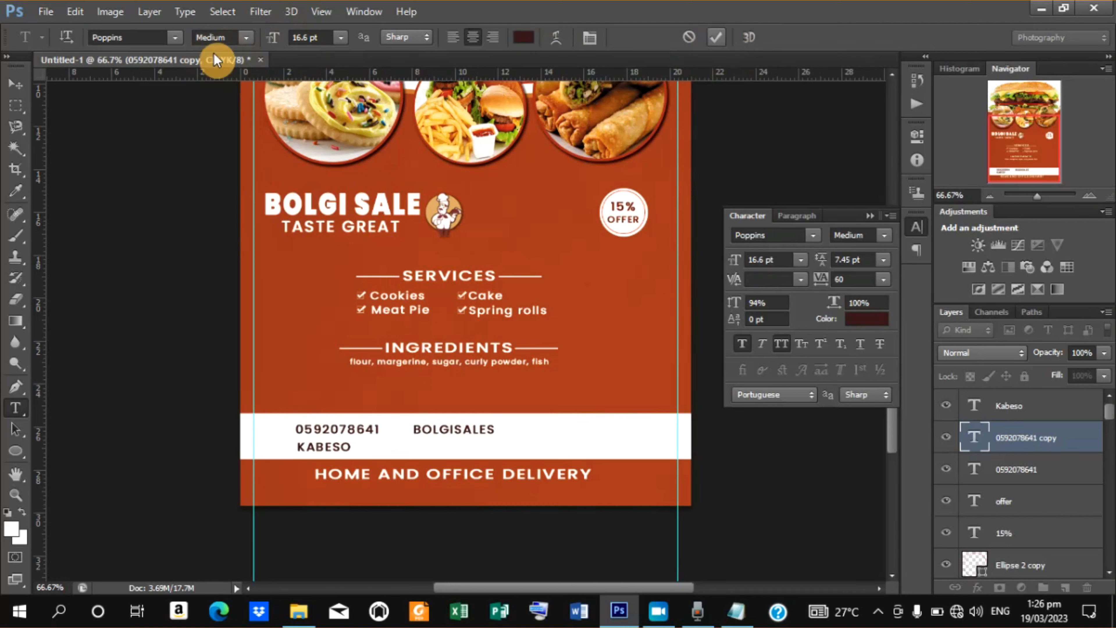
# Nudge the BOLGISALES text slightly to the right.
pyautogui.click(15, 86)
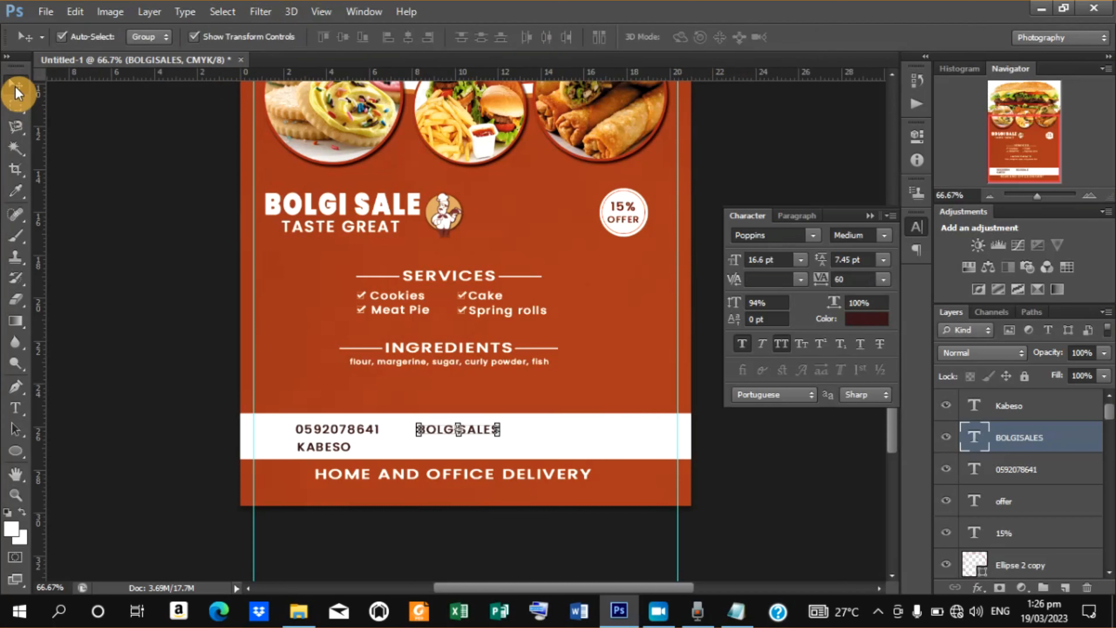
pyautogui.press('Right')
pyautogui.press('Right')
pyautogui.press('Right')
pyautogui.press('Right')
pyautogui.press('Right')
pyautogui.press('Right')
pyautogui.press('Right')
pyautogui.press('Right')
pyautogui.press('Right')
pyautogui.press('Right')
pyautogui.press('Right')
pyautogui.press('Right')
pyautogui.press('Right')
pyautogui.press('Right')
pyautogui.press('Right')
pyautogui.press('Right')
pyautogui.press('Right')
pyautogui.press('Right')
pyautogui.press('Right')
pyautogui.press('Right')
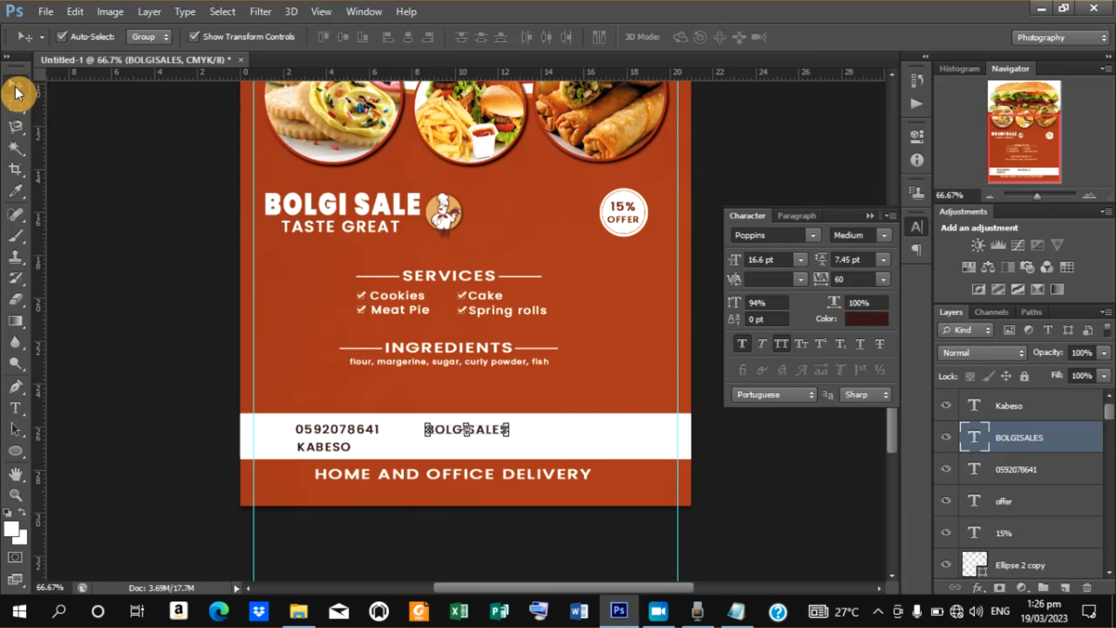
# Duplicate BOLGISALES and shift the copy down to the lower row beside KABESO.
pyautogui.hotkey('ctrl', 'j')
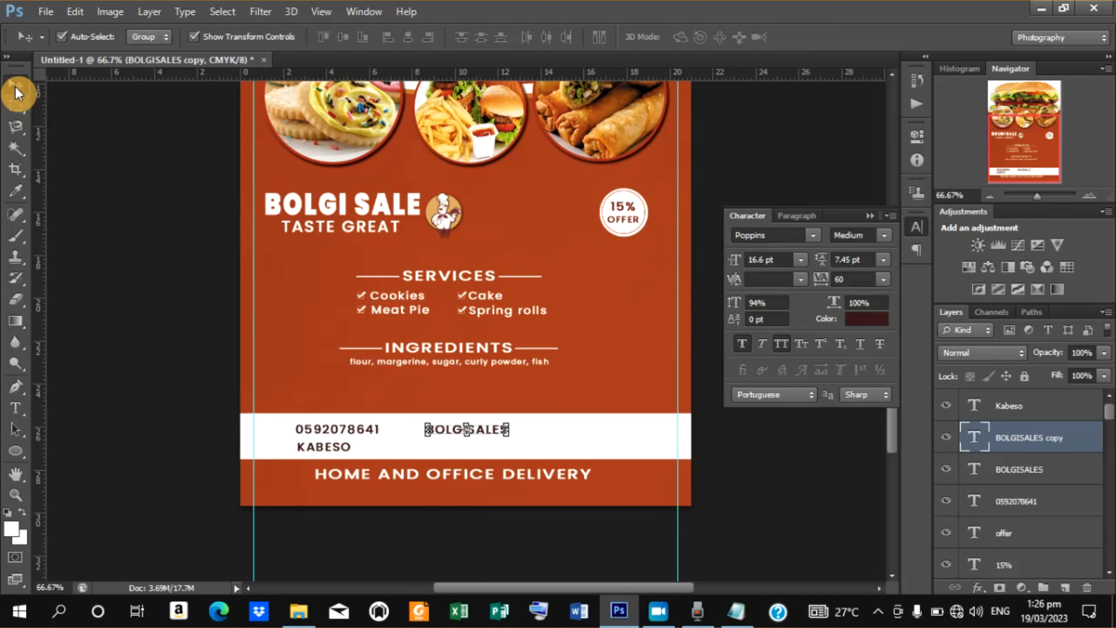
pyautogui.press('Down')
pyautogui.press('Down')
pyautogui.press('Down')
pyautogui.press('Down')
pyautogui.press('Down')
pyautogui.press('Down')
pyautogui.press('Down')
pyautogui.press('Down')
pyautogui.press('Down')
pyautogui.press('Down')
pyautogui.press('Down')
pyautogui.press('Down')
pyautogui.press('Down')
pyautogui.press('Down')
pyautogui.press('Down')
pyautogui.press('Down')
pyautogui.press('Down')
pyautogui.press('Down')
pyautogui.press('Down')
pyautogui.press('Down')
pyautogui.press('Down')
pyautogui.press('Down')
pyautogui.press('Down')
pyautogui.press('Down')
pyautogui.press('Down')
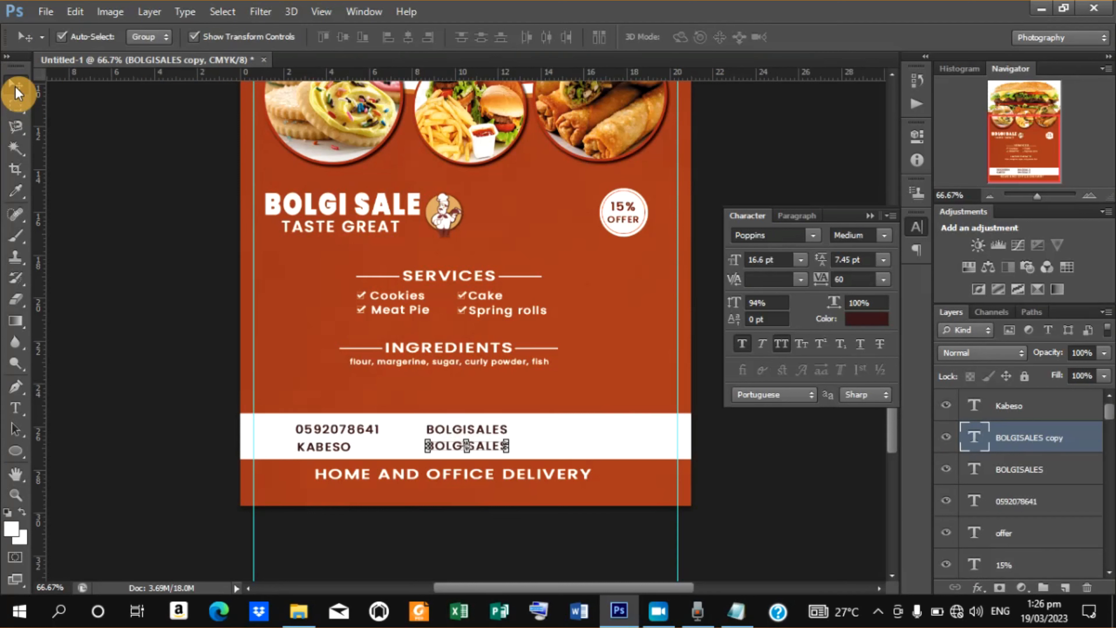
# Duplicate the lower BOLGISALES text and move the copy to the right end of the white band.
pyautogui.press('t')
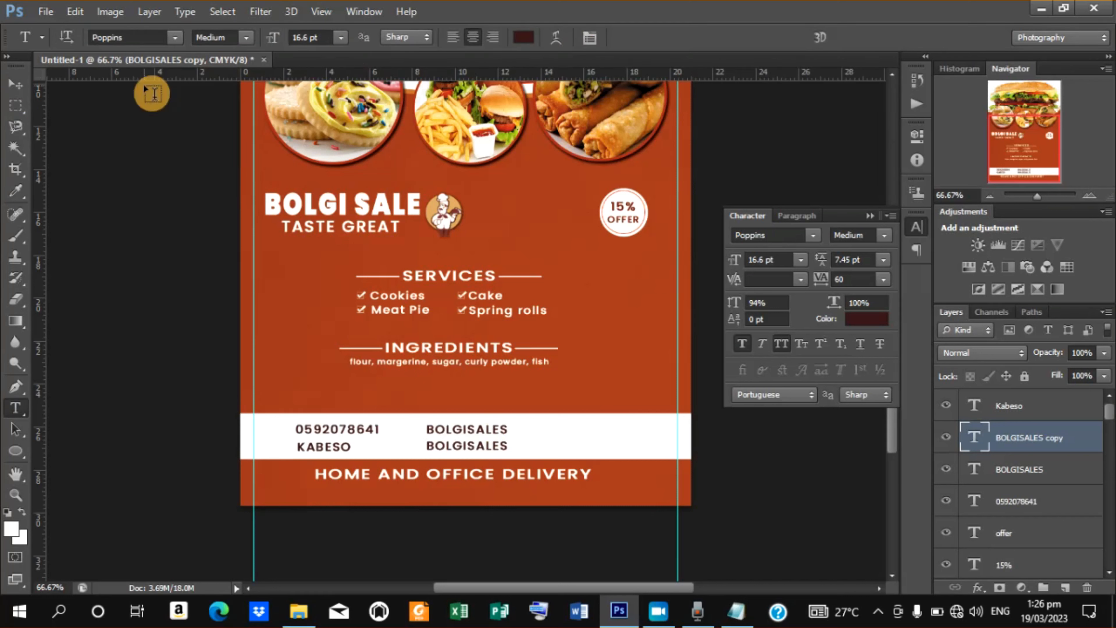
pyautogui.click(18, 90)
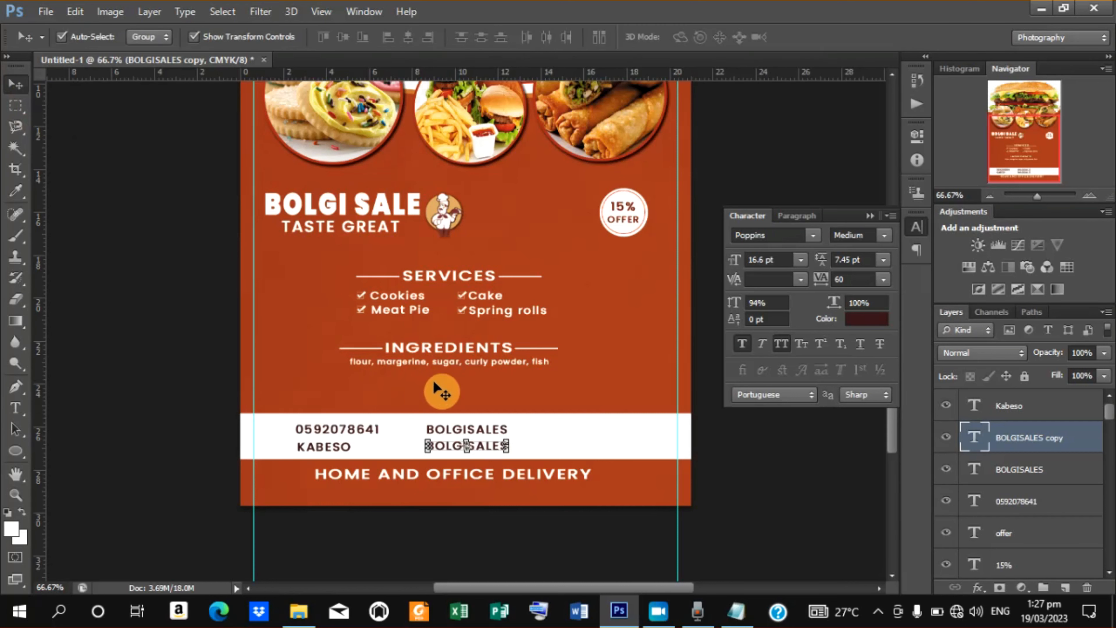
pyautogui.hotkey('ctrl', 'j')
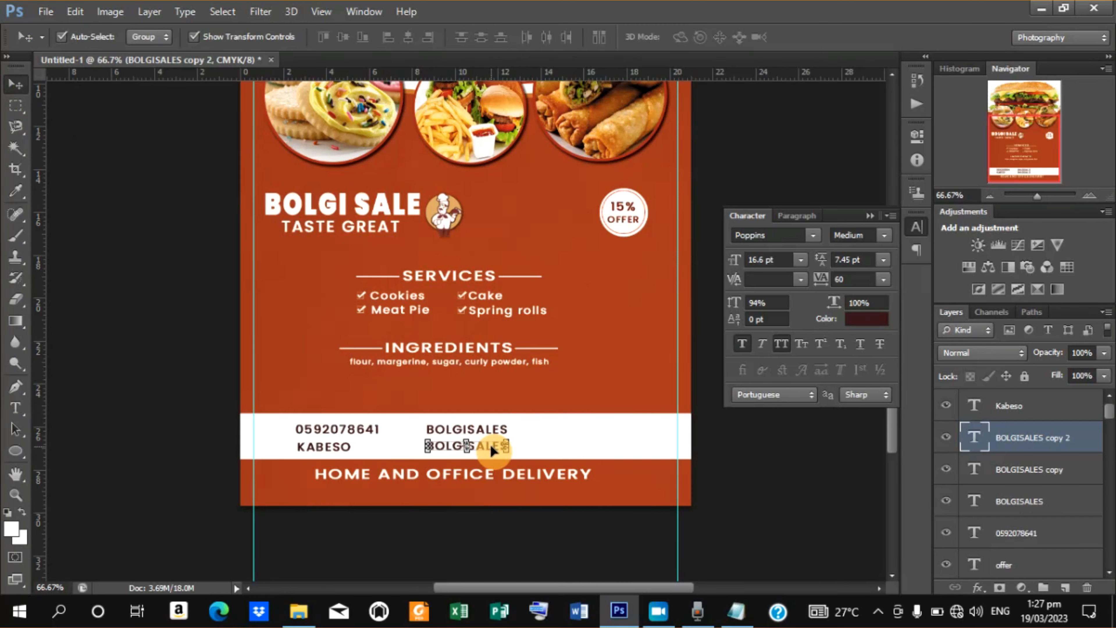
pyautogui.moveTo(493, 449); pyautogui.dragTo(609, 457)
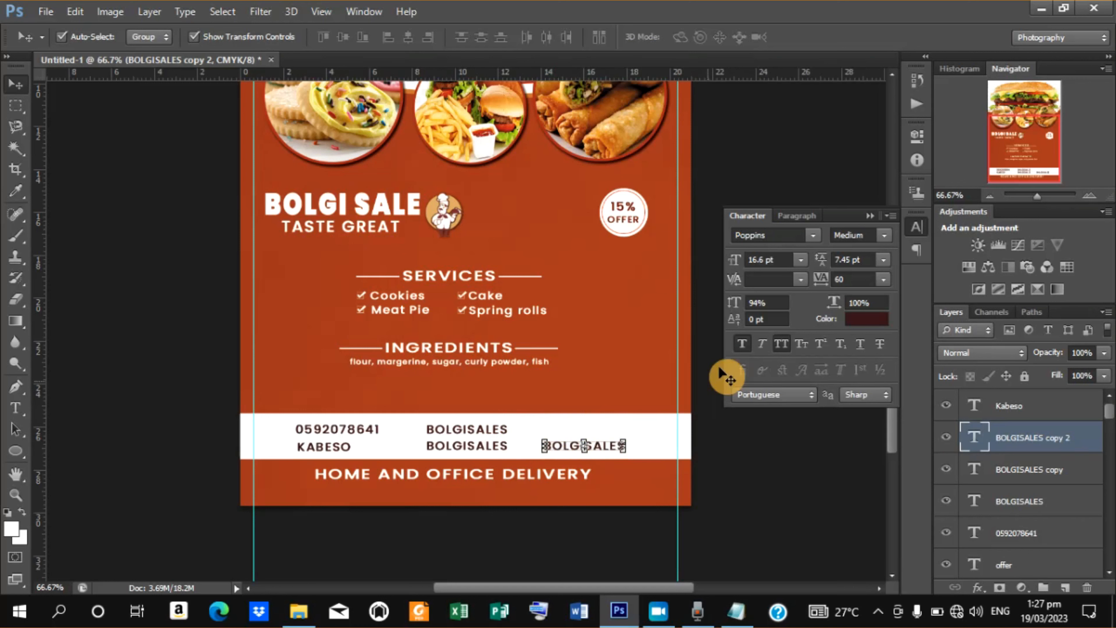
# Replace the right-hand copy's text with the business e-mail address and commit the edit.
pyautogui.click(779, 346)
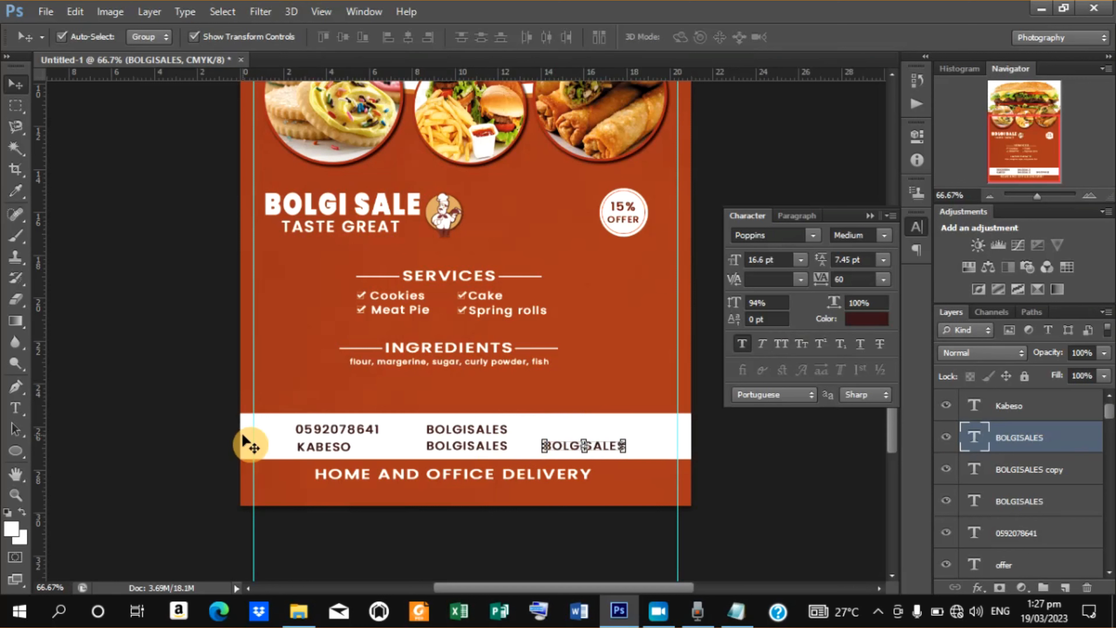
pyautogui.click(13, 413)
pyautogui.click(575, 447)
pyautogui.hotkey('ctrl', 'a')
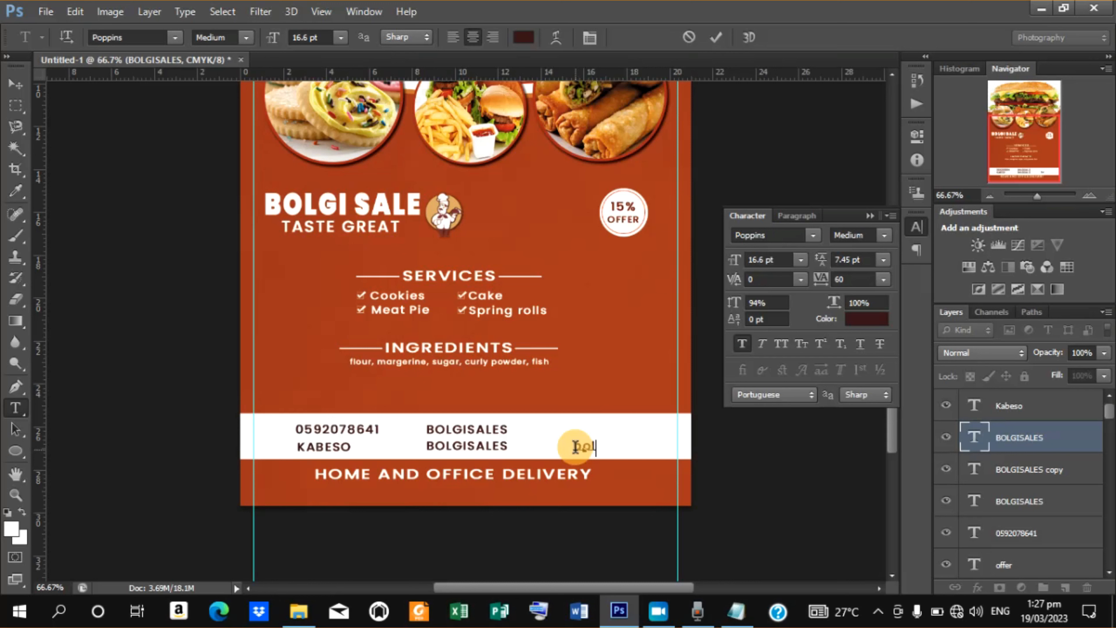
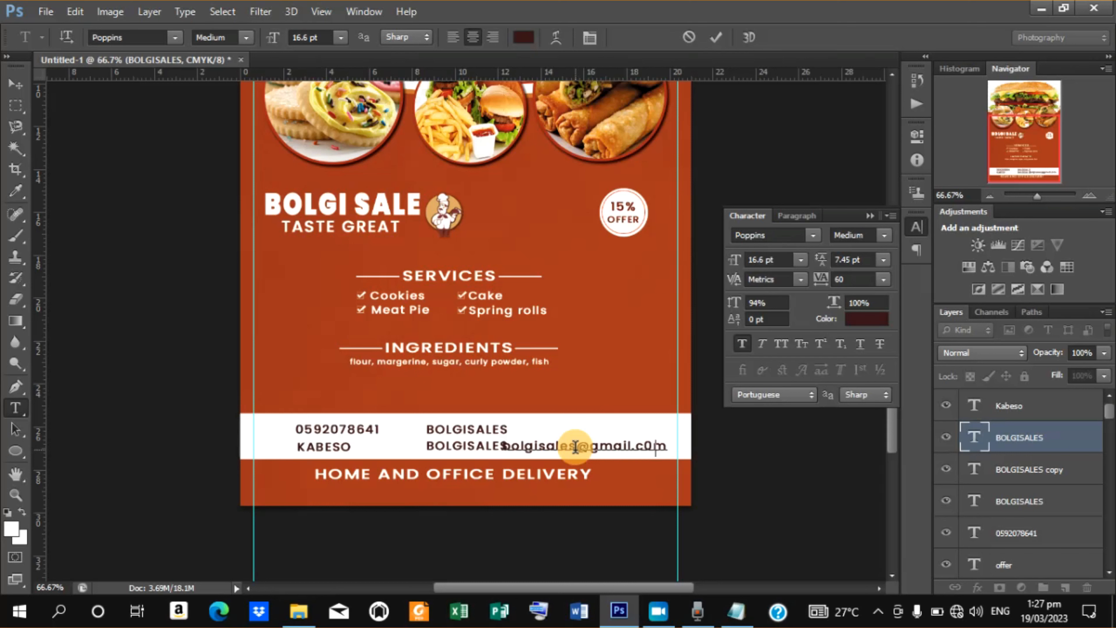
pyautogui.write('com')
pyautogui.click(717, 42)
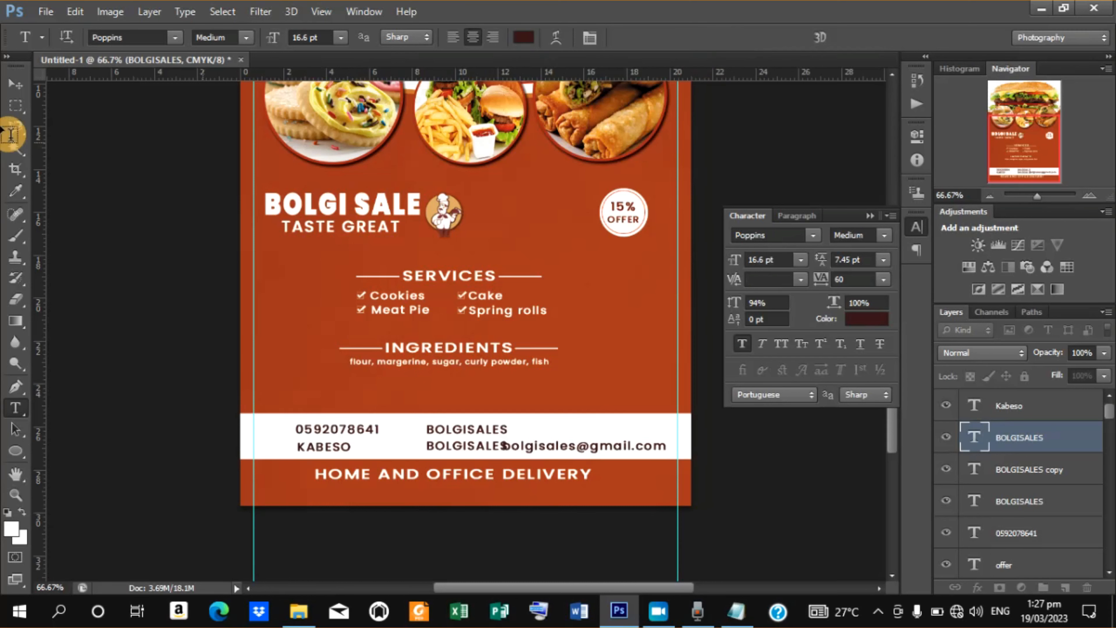
# Nudge the e-mail text right and place a duplicate of it on the upper row beside BOLGISALES.
pyautogui.click(17, 87)
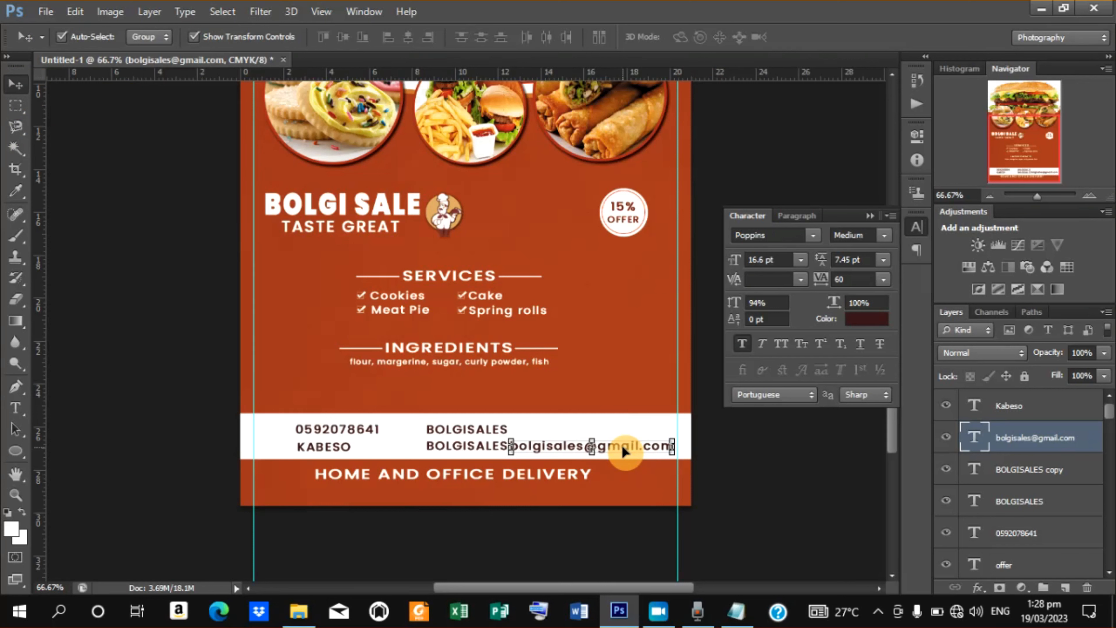
pyautogui.press('Right')
pyautogui.press('Right')
pyautogui.press('Right')
pyautogui.press('Right')
pyautogui.press('Right')
pyautogui.press('Right')
pyautogui.press('Right')
pyautogui.press('Right')
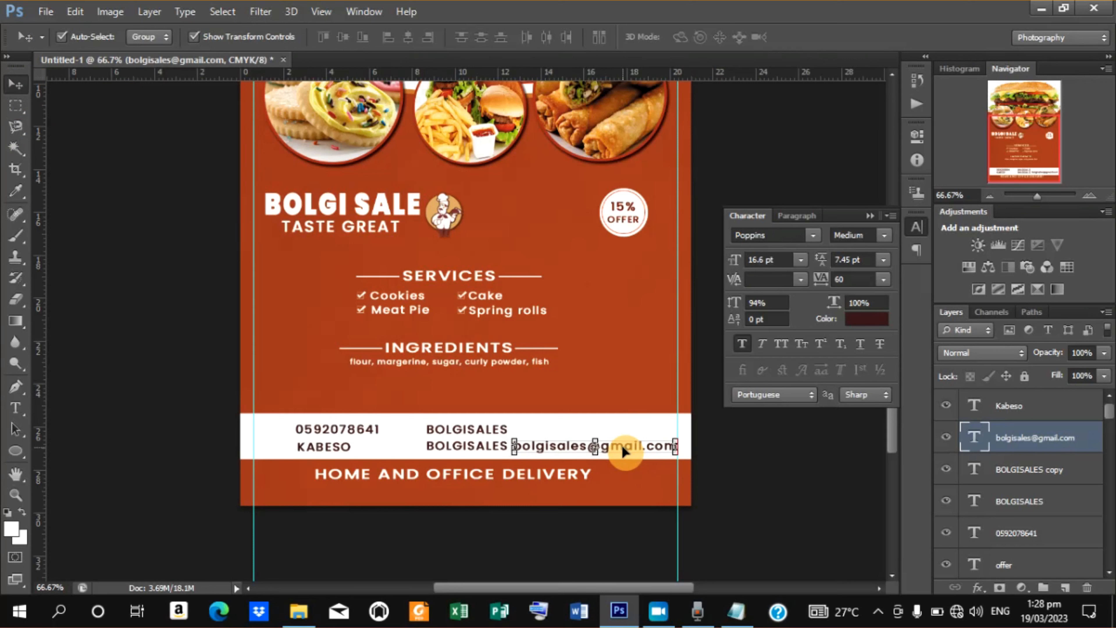
pyautogui.keyDown('alt'); pyautogui.moveTo(514, 450); pyautogui.dragTo(515, 434); pyautogui.keyUp('alt')
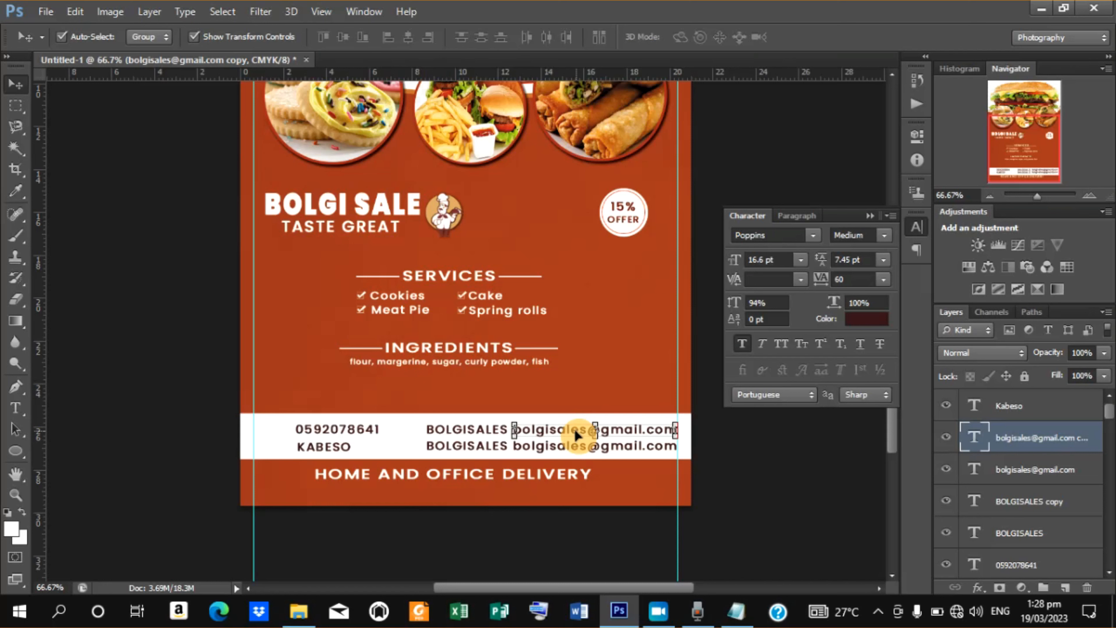